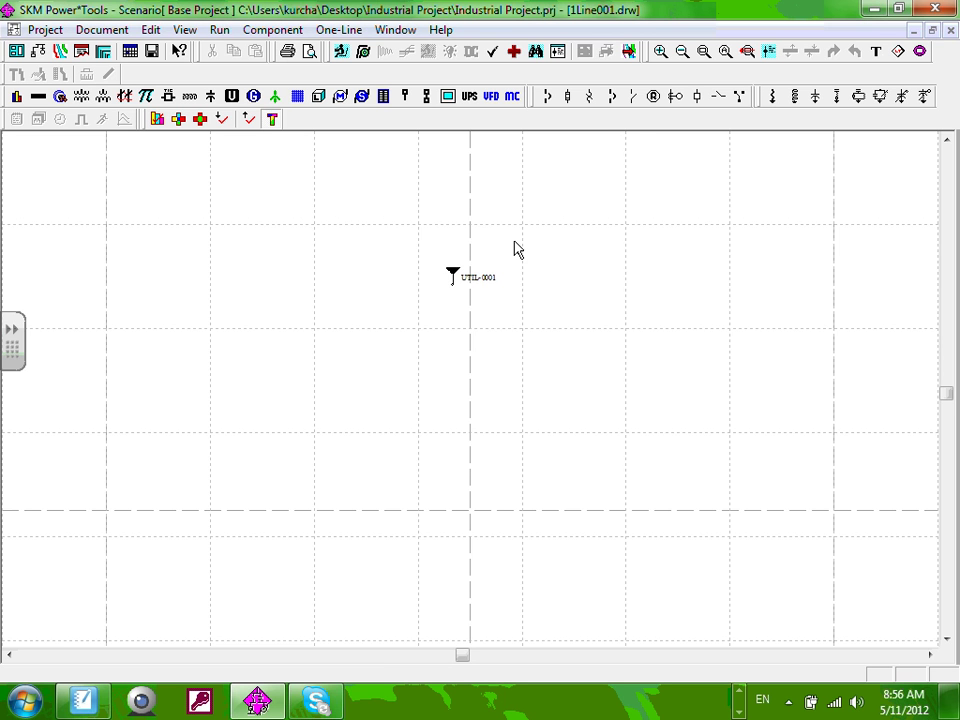
# Step: Rename the UTIL-0001 utility component to "Electric Utility"
pyautogui.scroll(1, 622, 407)
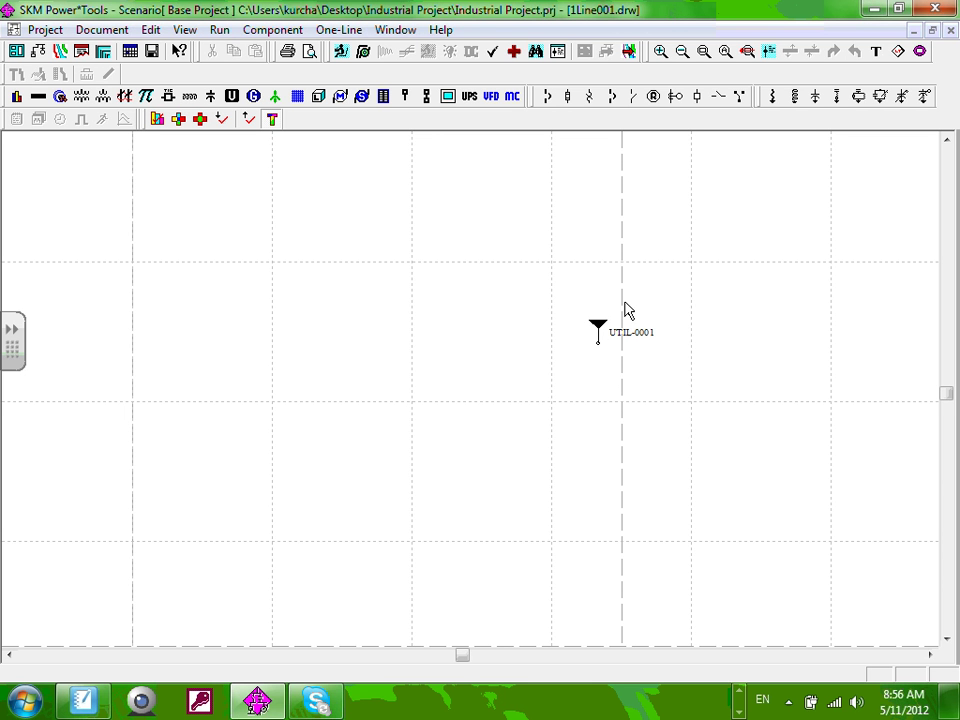
pyautogui.click(648, 339)
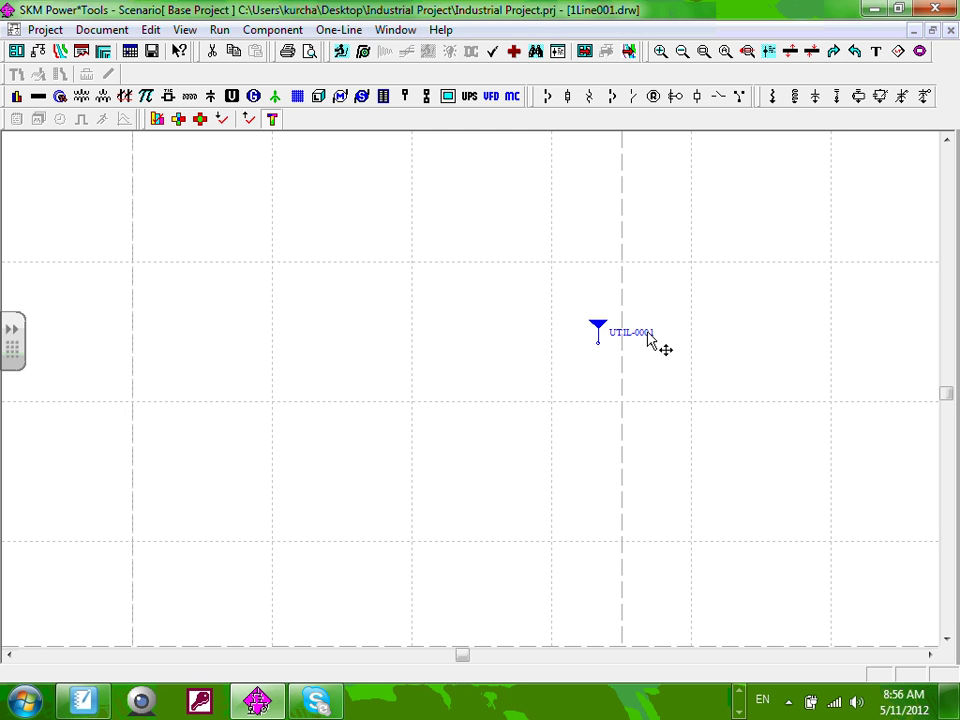
pyautogui.doubleClick(648, 336)
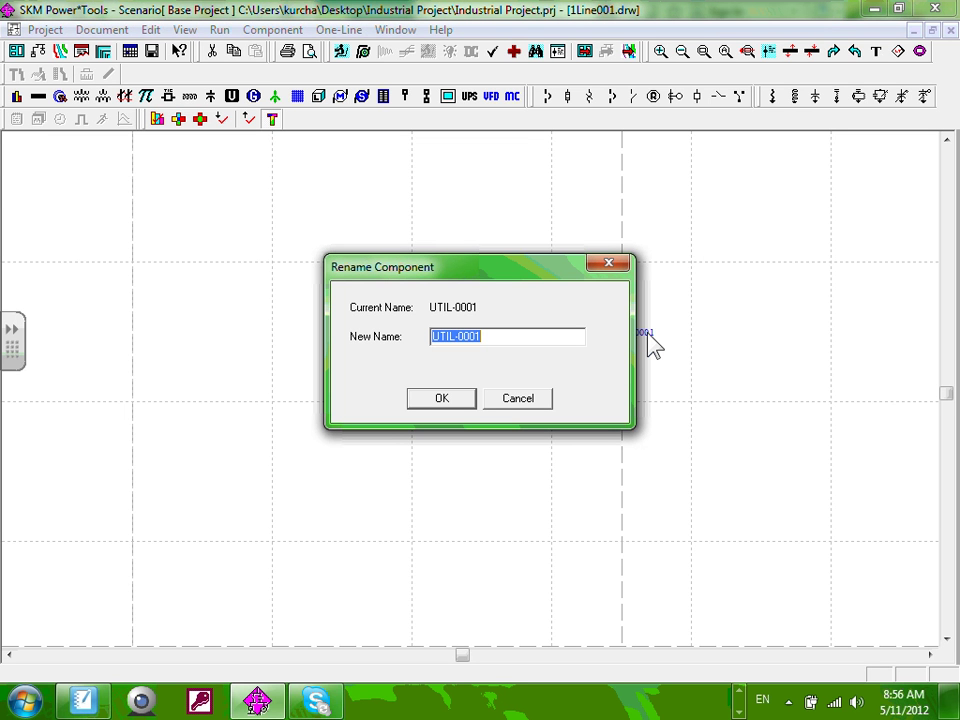
pyautogui.write('Electric Ut')
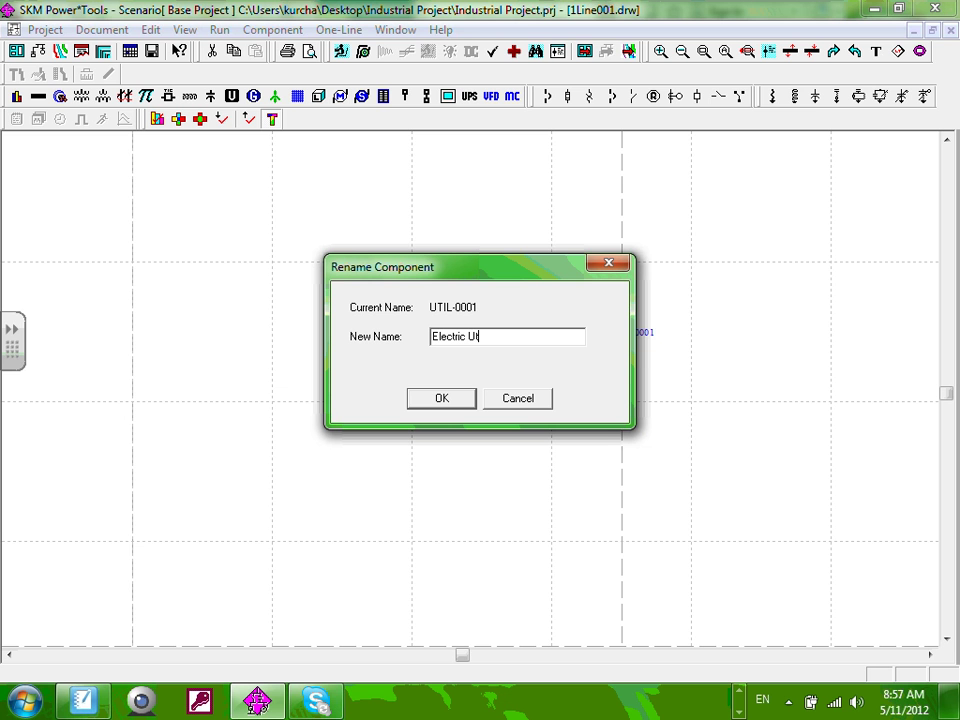
pyautogui.write('ility')
pyautogui.click(441, 398)
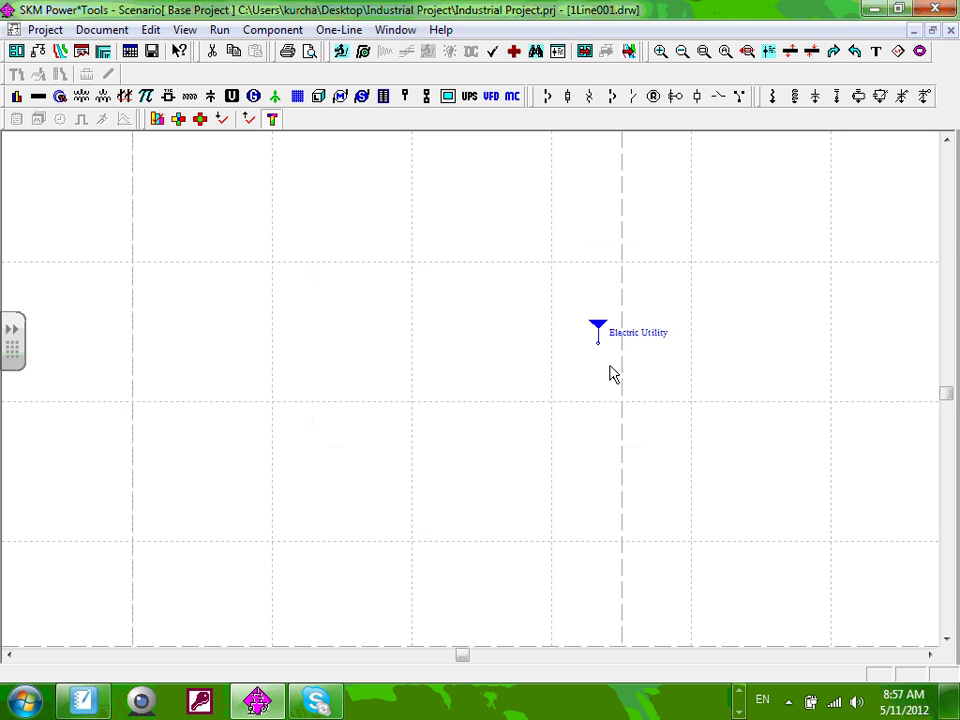
# Step: Move the Electric Utility label so it sits above its symbol, and deselect the component
pyautogui.click(613, 373)
pyautogui.moveTo(655, 340); pyautogui.dragTo(625, 307)
pyautogui.click(649, 321)
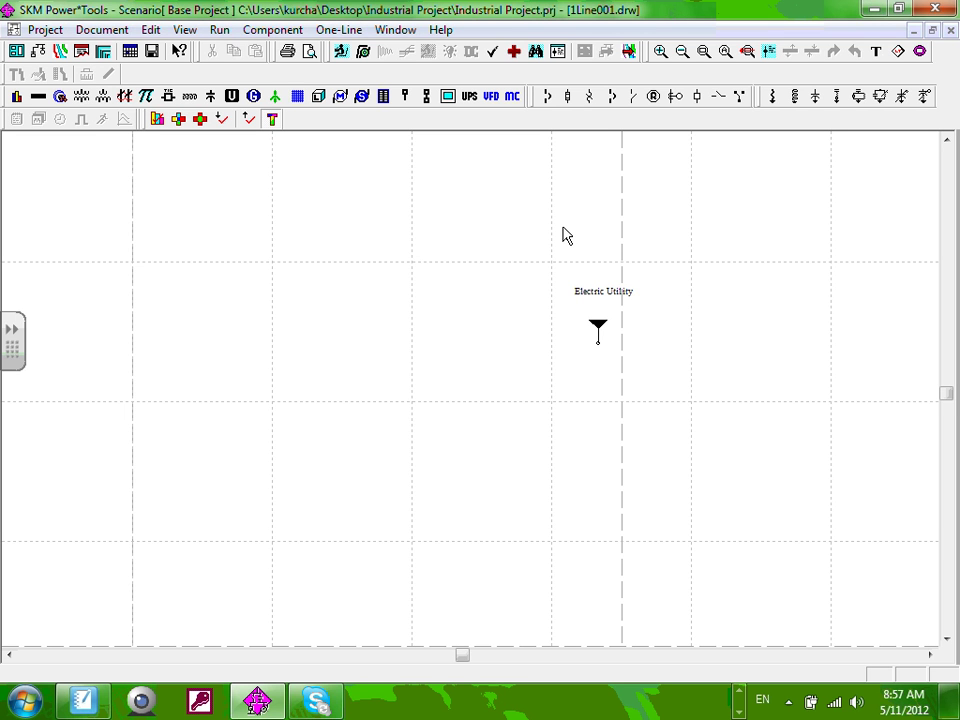
# Step: Add a new cable below the Electric Utility symbol and connect it to the utility's lower terminal
pyautogui.click(59, 100)
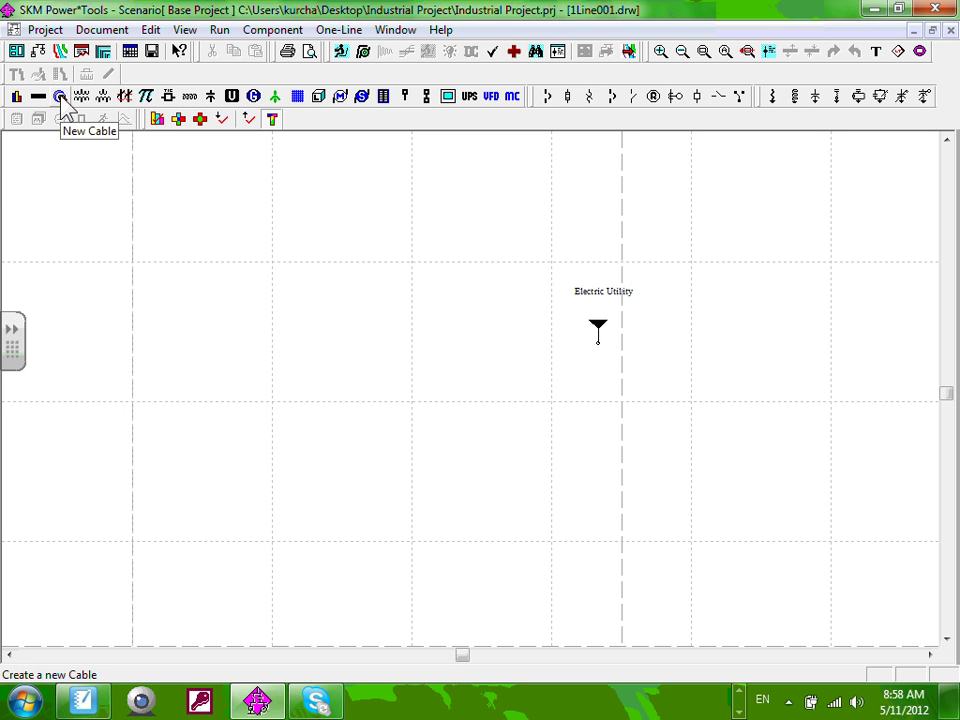
pyautogui.moveTo(60, 100)
pyautogui.mouseDown()
pyautogui.moveTo(249, 352)
pyautogui.moveTo(480, 412)
pyautogui.moveTo(667, 409)
pyautogui.moveTo(693, 445)
pyautogui.moveTo(642, 452)
pyautogui.moveTo(686, 450)
pyautogui.moveTo(652, 450)
pyautogui.moveTo(754, 470)
pyautogui.moveTo(666, 424)
pyautogui.moveTo(673, 462)
pyautogui.mouseUp()
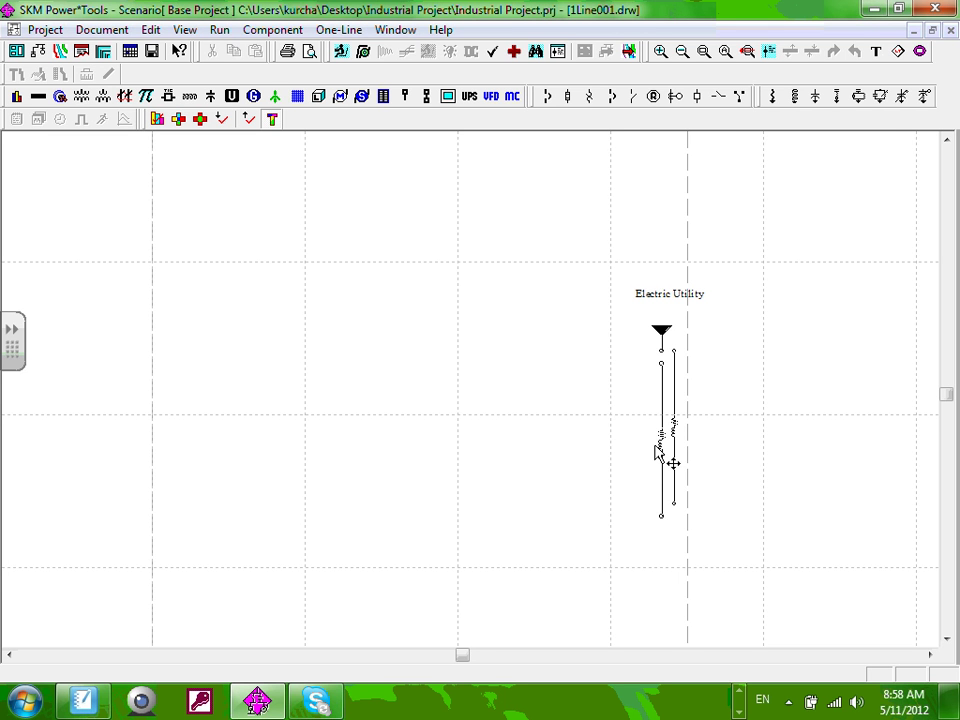
pyautogui.moveTo(655, 447); pyautogui.dragTo(658, 424)
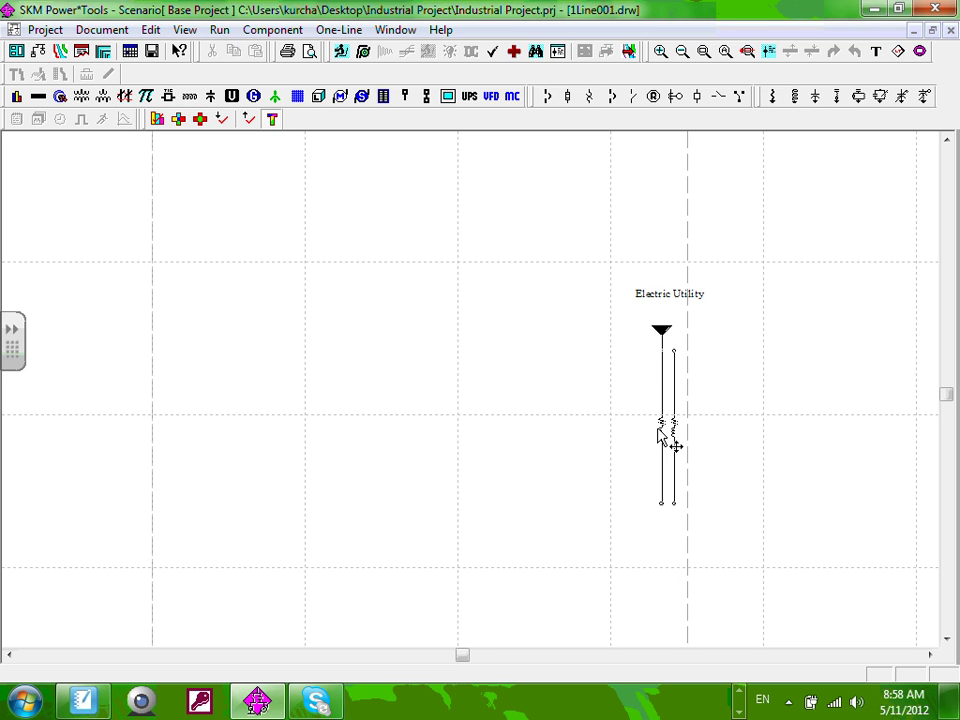
pyautogui.press('Delete')
pyautogui.hotkey('ctrl', 'z')
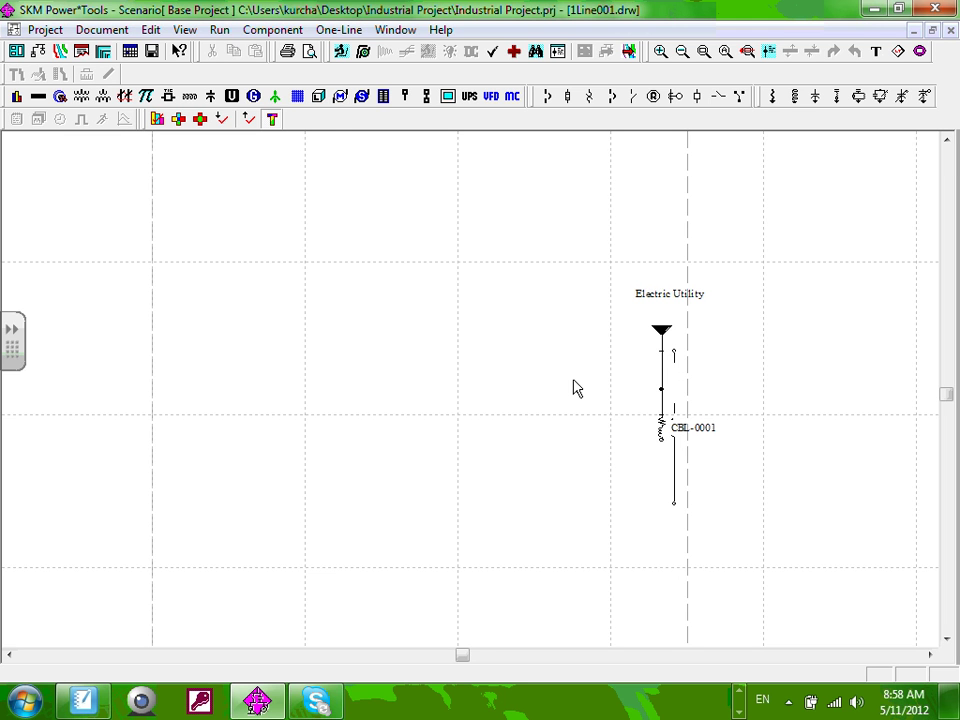
pyautogui.scroll(1, 657, 400)
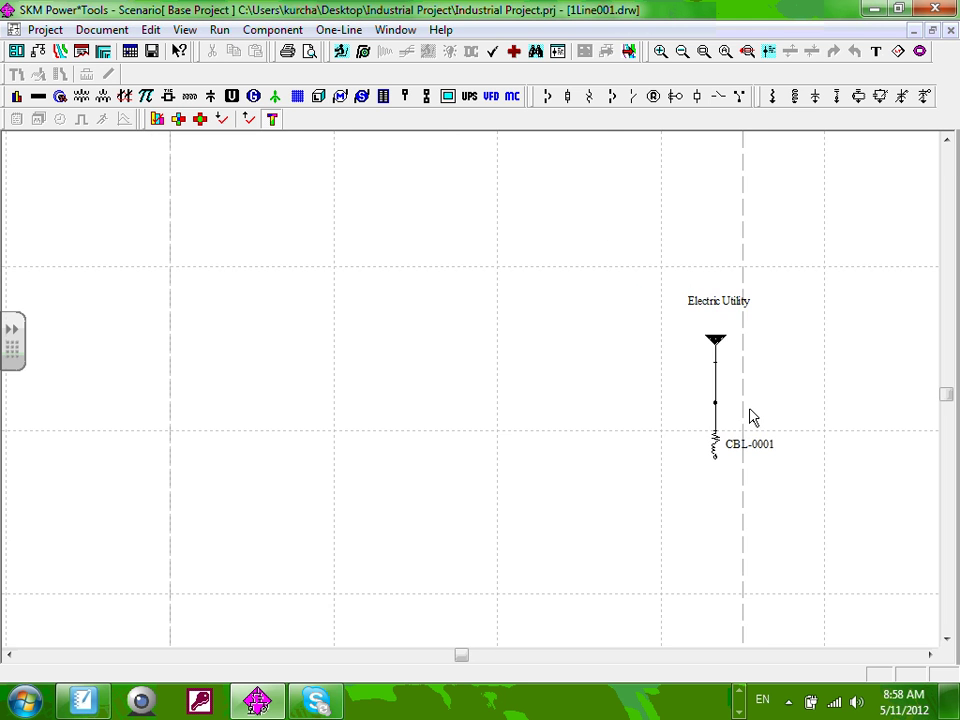
pyautogui.hscroll(1, 753, 417)
pyautogui.scroll(1, 760, 430)
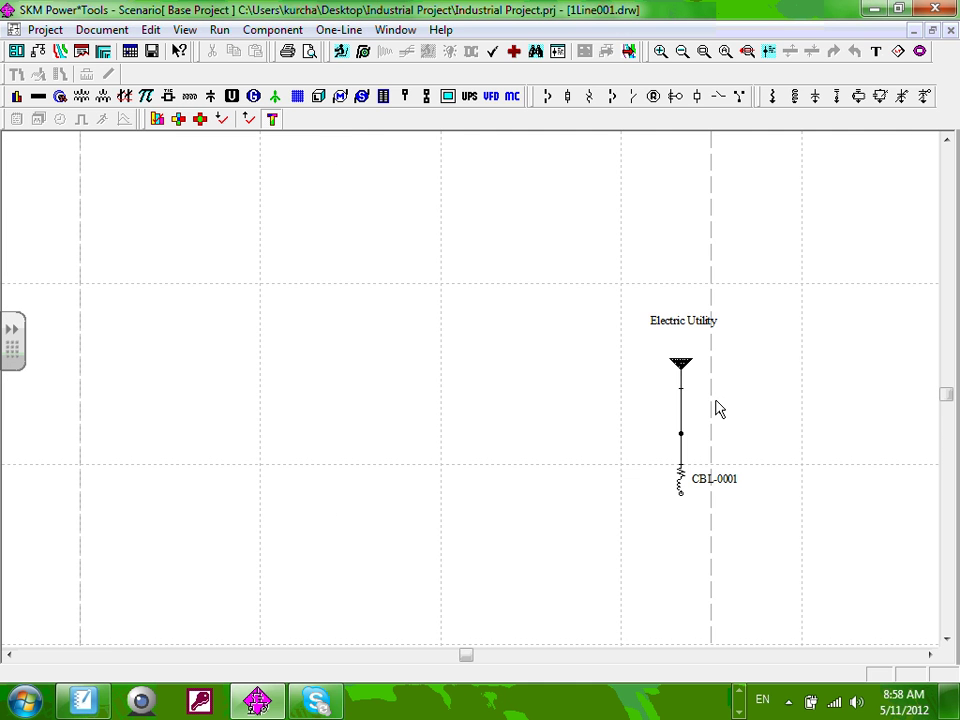
pyautogui.moveTo(718, 408); pyautogui.dragTo(540, 403)
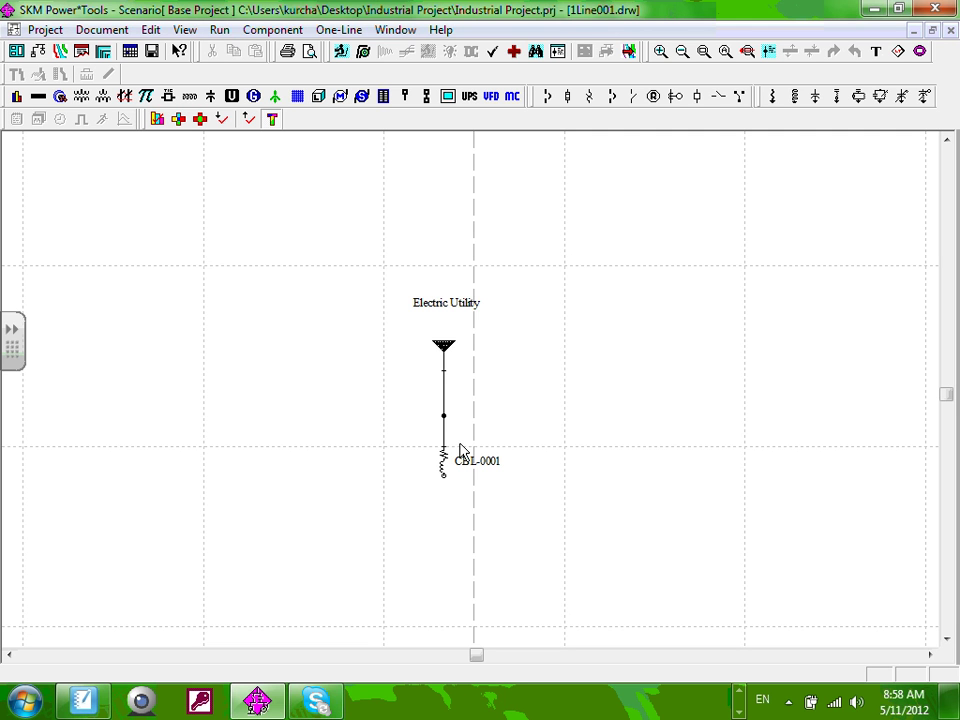
pyautogui.doubleClick(491, 464)
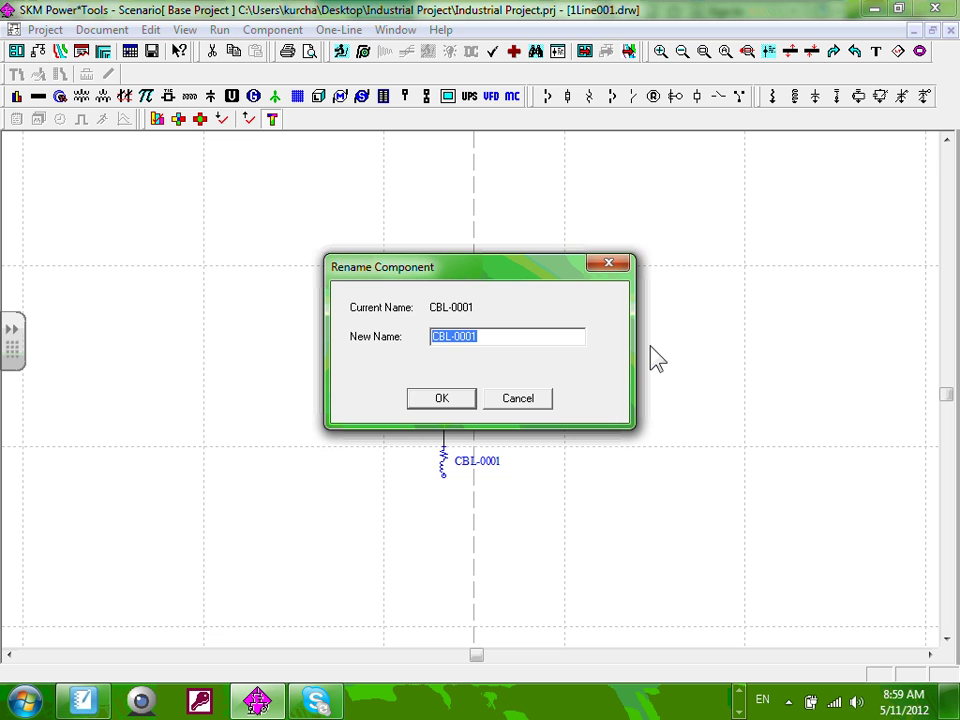
pyautogui.click(492, 396)
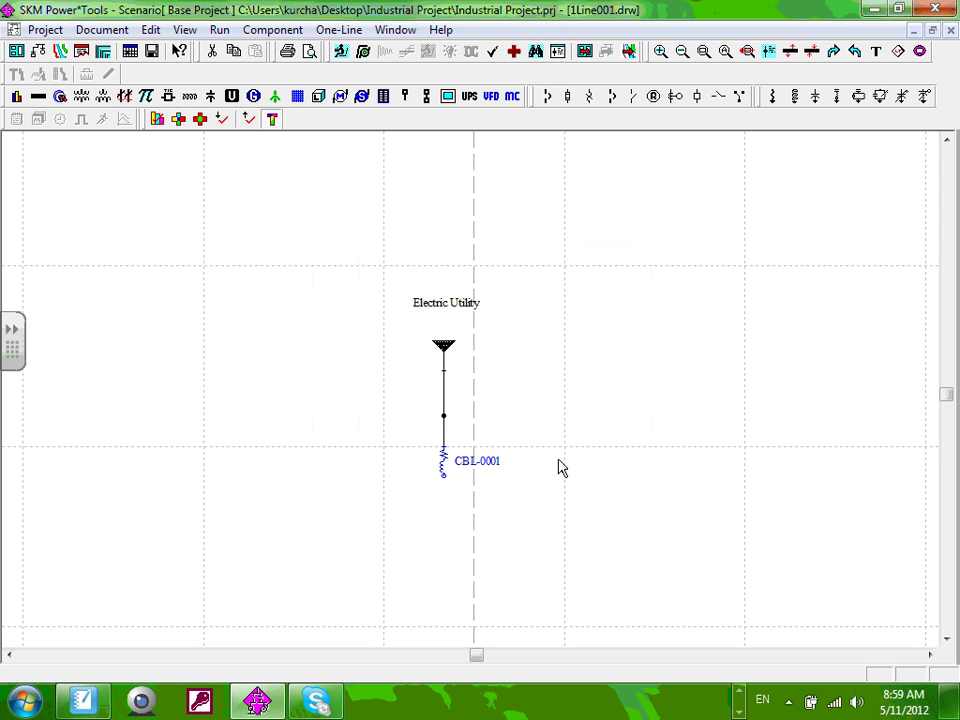
pyautogui.click(564, 468)
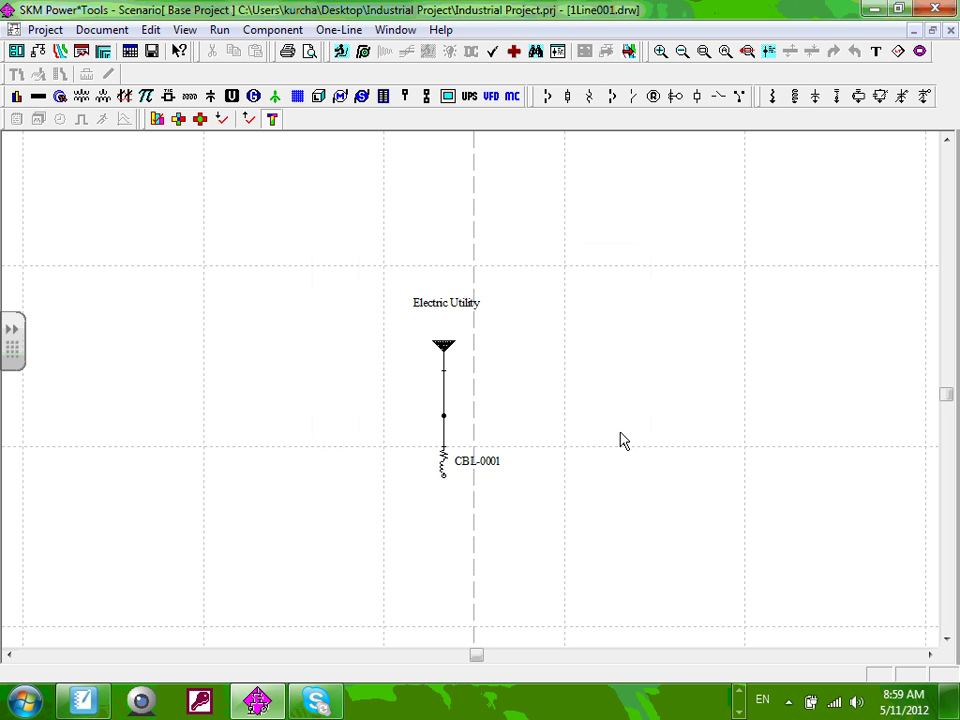
# Step: Move the cable's name label away to the right of its symbol
pyautogui.moveTo(477, 461); pyautogui.dragTo(690, 452)
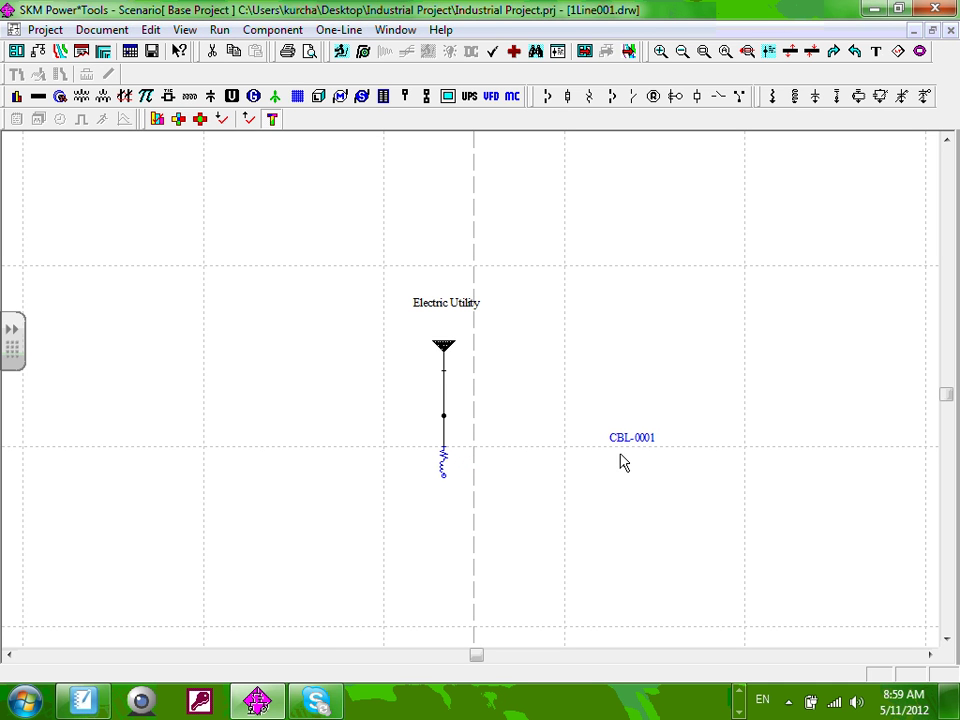
pyautogui.moveTo(620, 461); pyautogui.dragTo(444, 472)
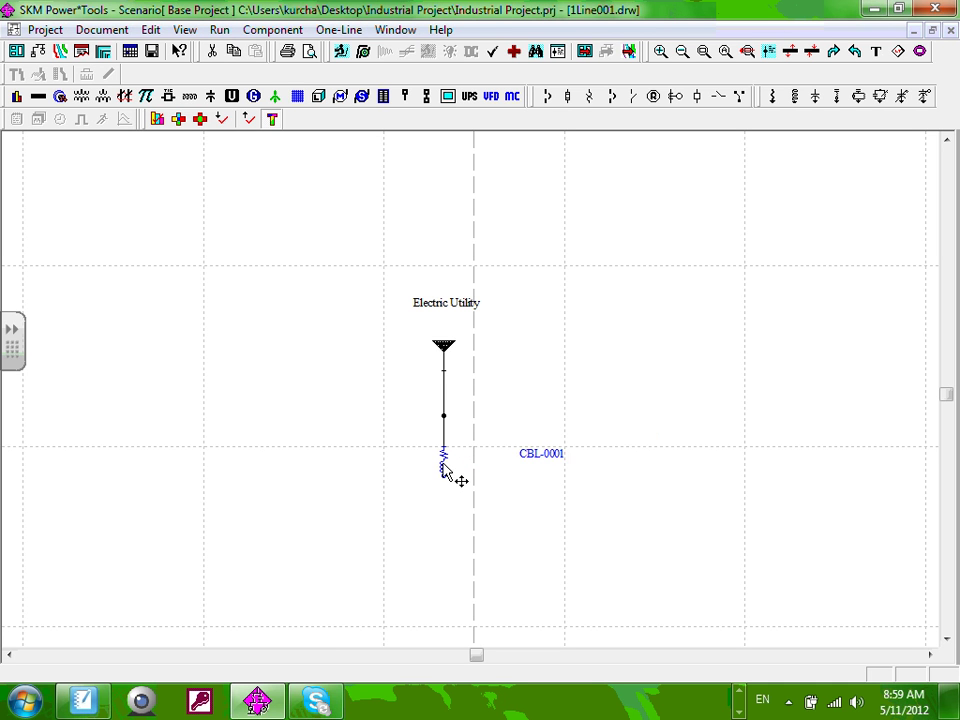
# Step: View the cable's properties in the Component Editor, close the editor and clear the selection
pyautogui.doubleClick(444, 468)
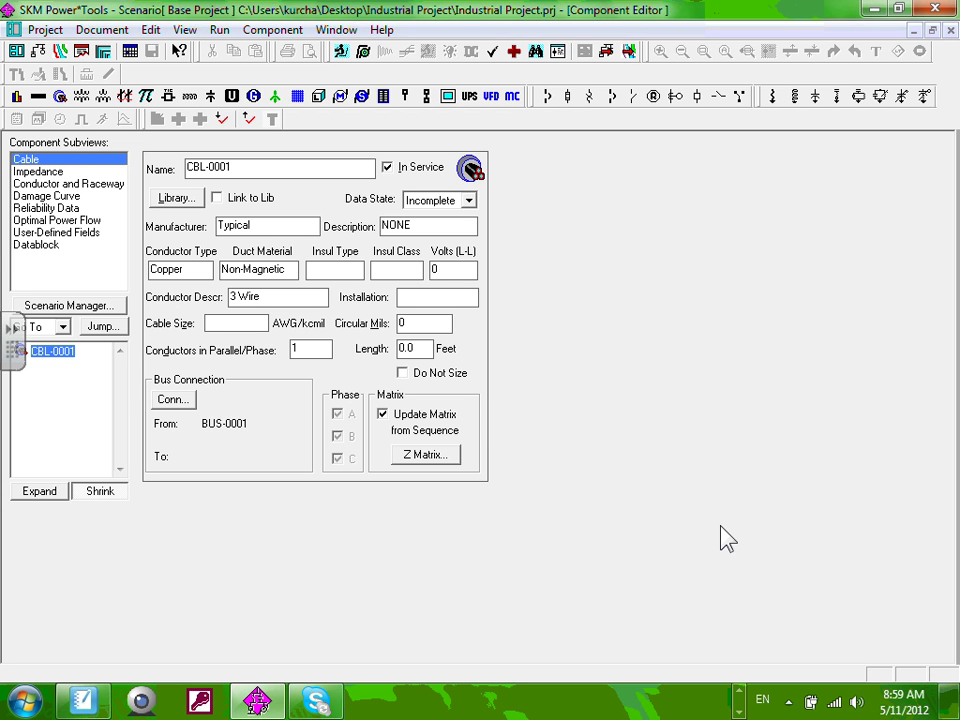
pyautogui.click(951, 31)
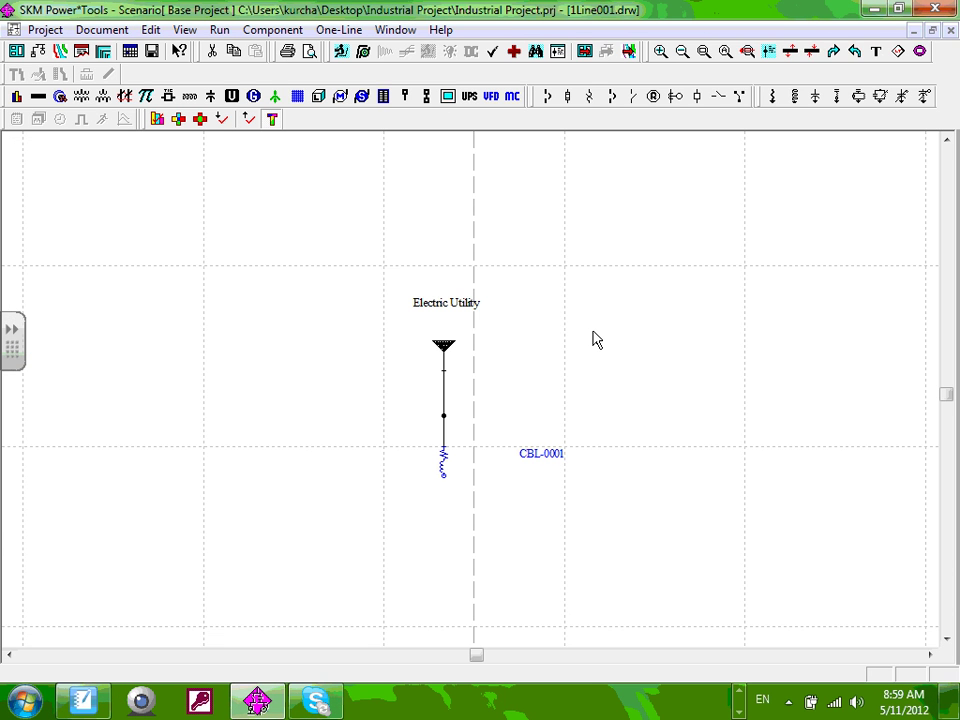
pyautogui.click(594, 339)
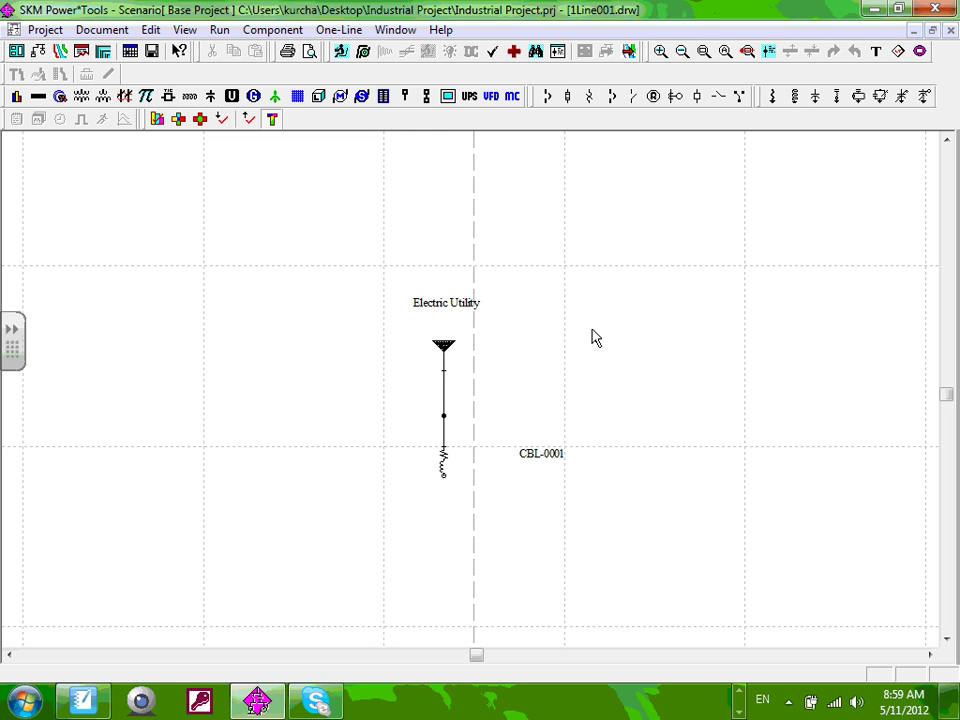
pyautogui.click(585, 440)
# Step: Try moving the cable's label and symbol around the one-line, and bring the cable back beneath the utility
pyautogui.moveTo(545, 455); pyautogui.dragTo(545, 424)
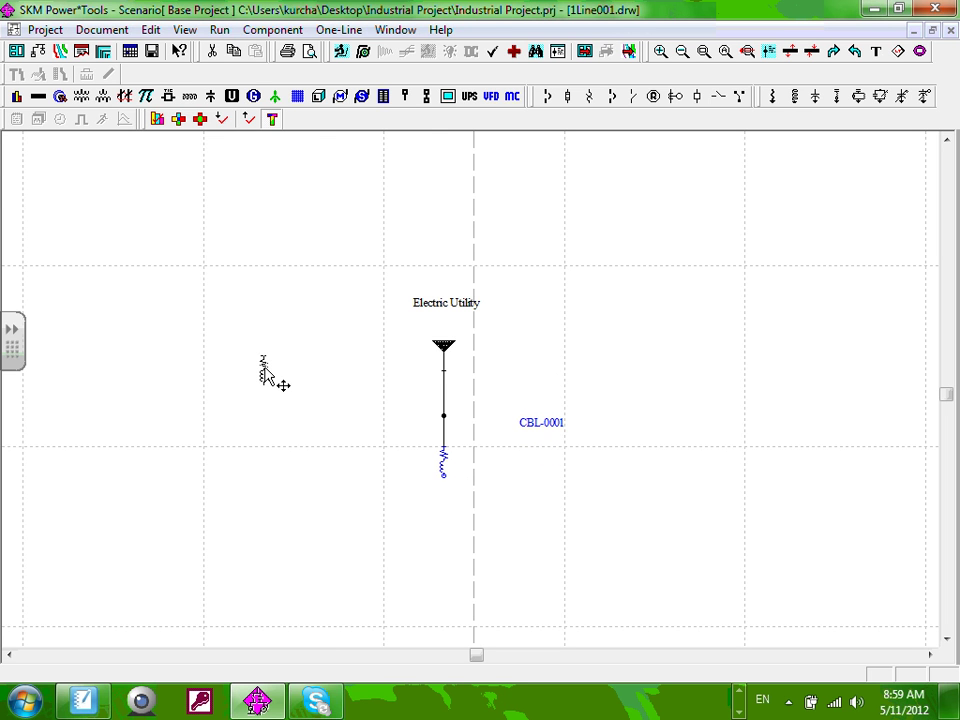
pyautogui.moveTo(265, 374); pyautogui.dragTo(122, 352)
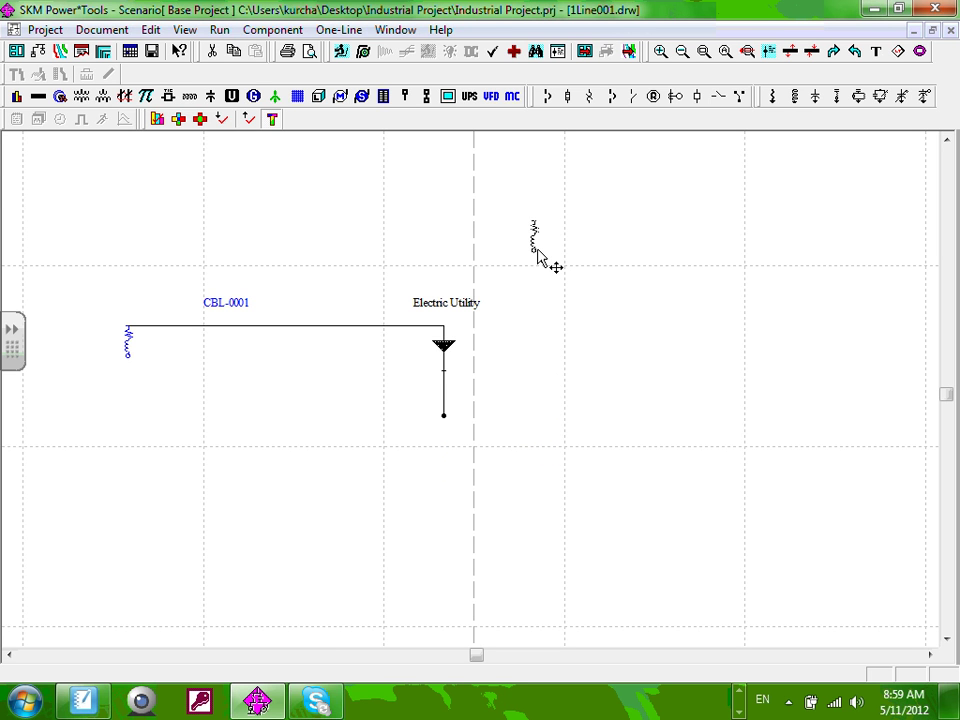
pyautogui.moveTo(537, 251); pyautogui.dragTo(470, 400)
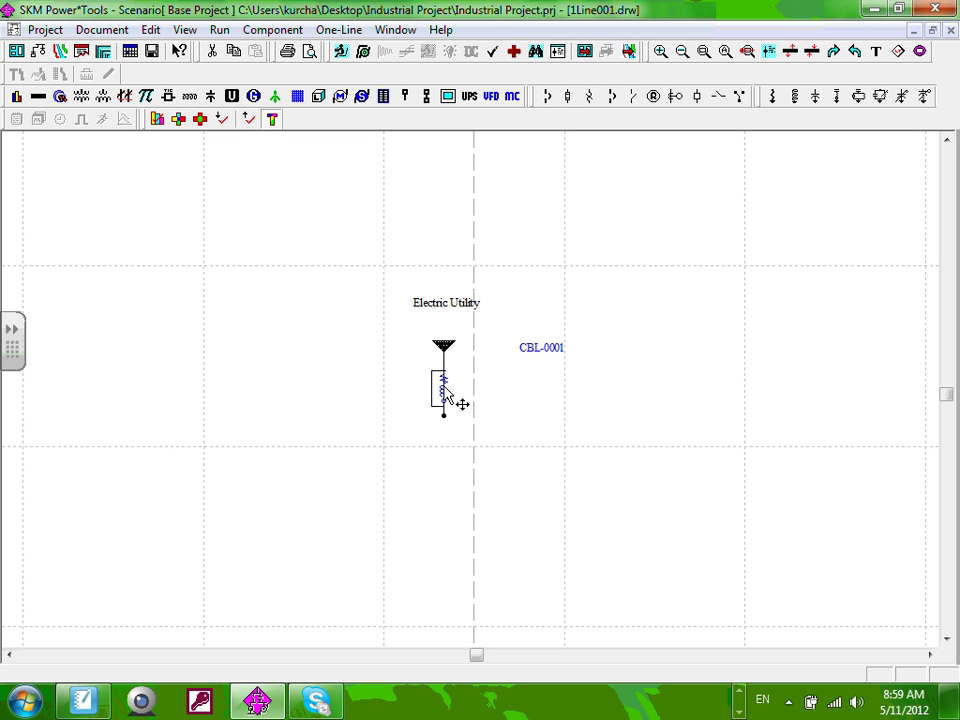
pyautogui.moveTo(449, 389); pyautogui.dragTo(449, 460)
# Step: Place the cable's name label closer beside its symbol and deselect the cable
pyautogui.moveTo(486, 541); pyautogui.dragTo(497, 447)
pyautogui.moveTo(559, 338); pyautogui.dragTo(531, 352)
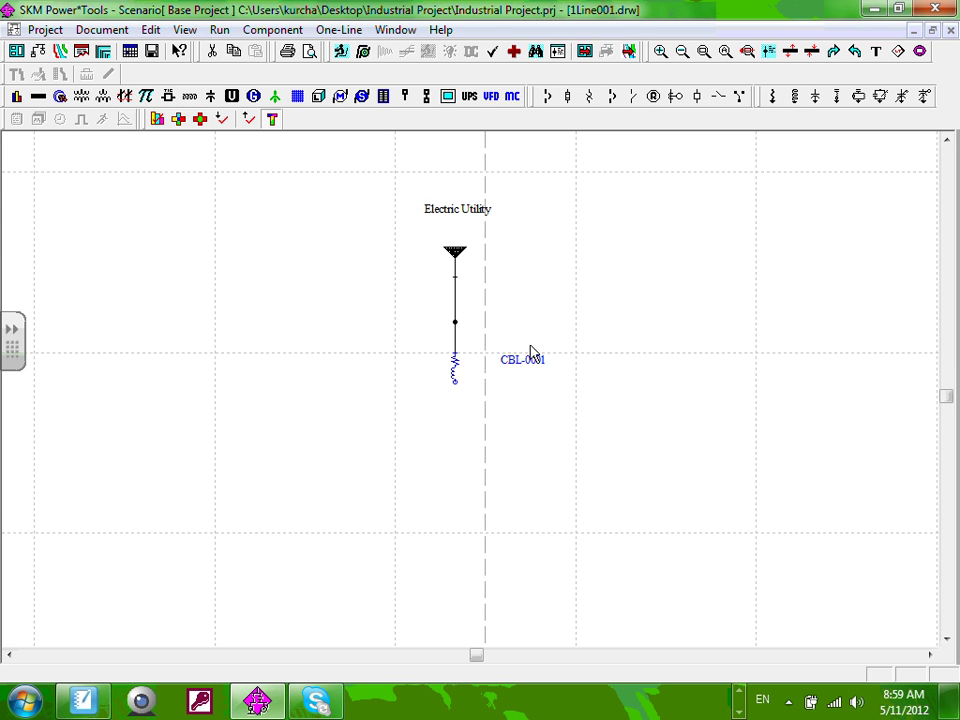
pyautogui.click(548, 463)
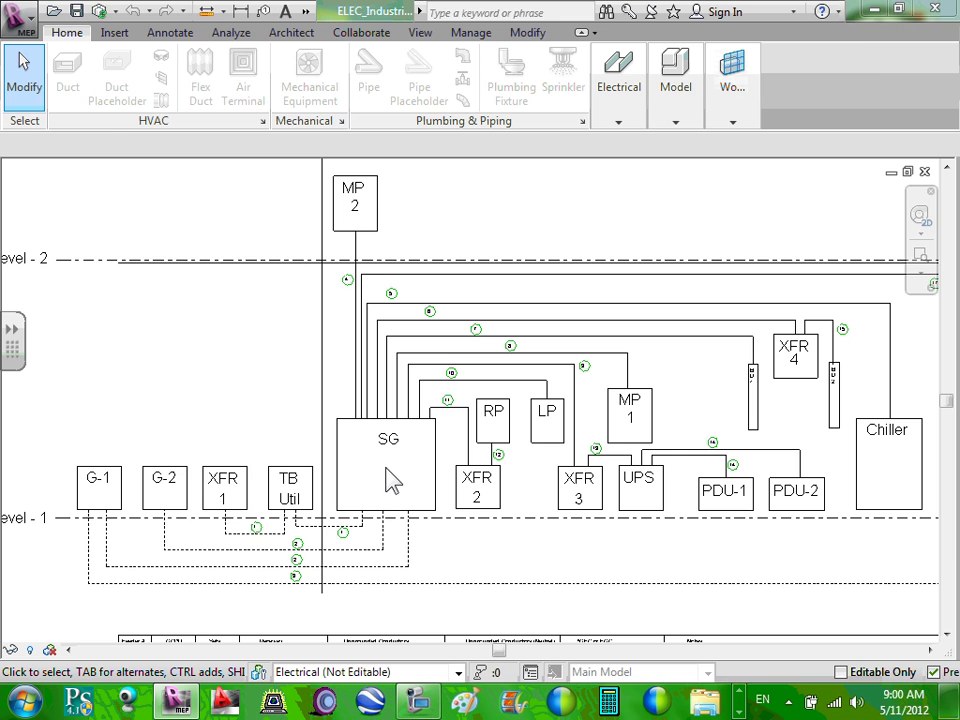
# Step: Minimize the Revit MEP riser diagram and switch back to the one-line diagram in SKM Power*Tools
pyautogui.click(873, 9)
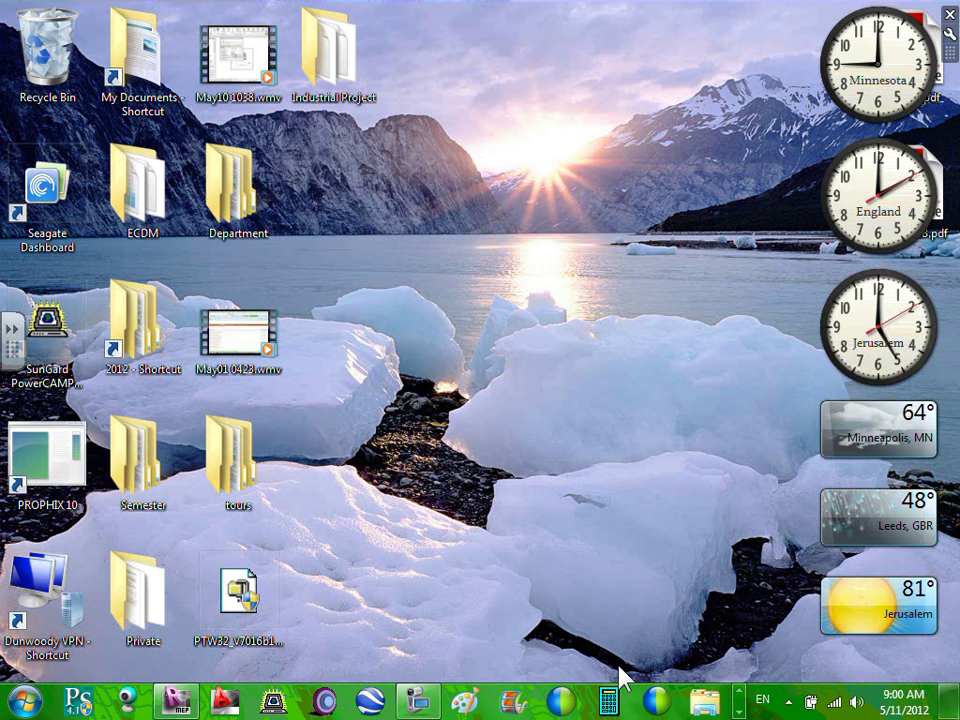
pyautogui.scroll(-1, 252, 705)
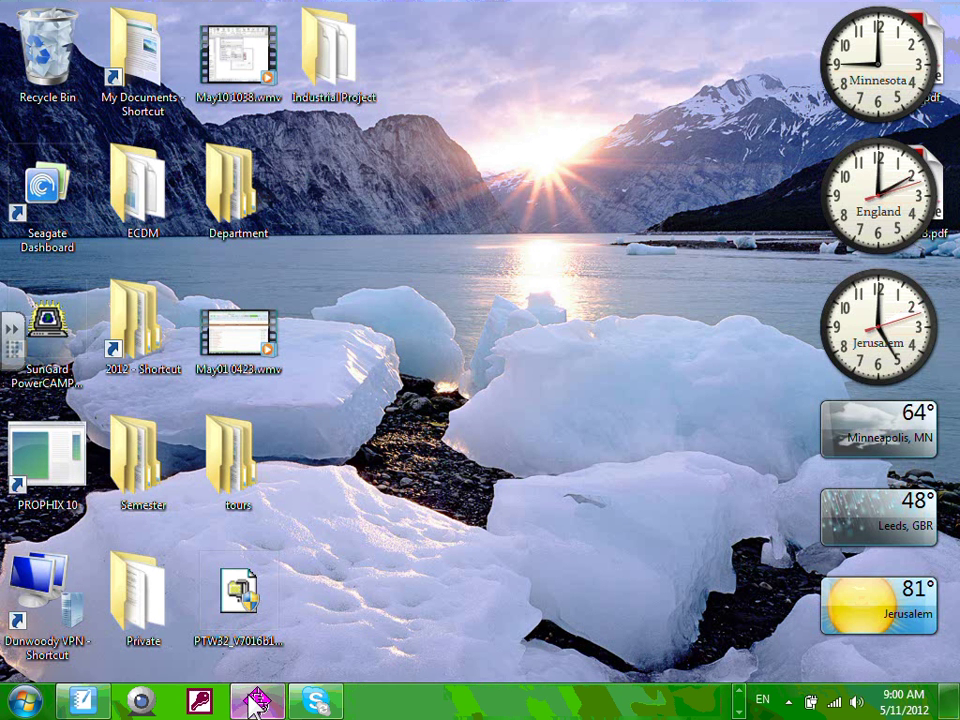
pyautogui.click(254, 703)
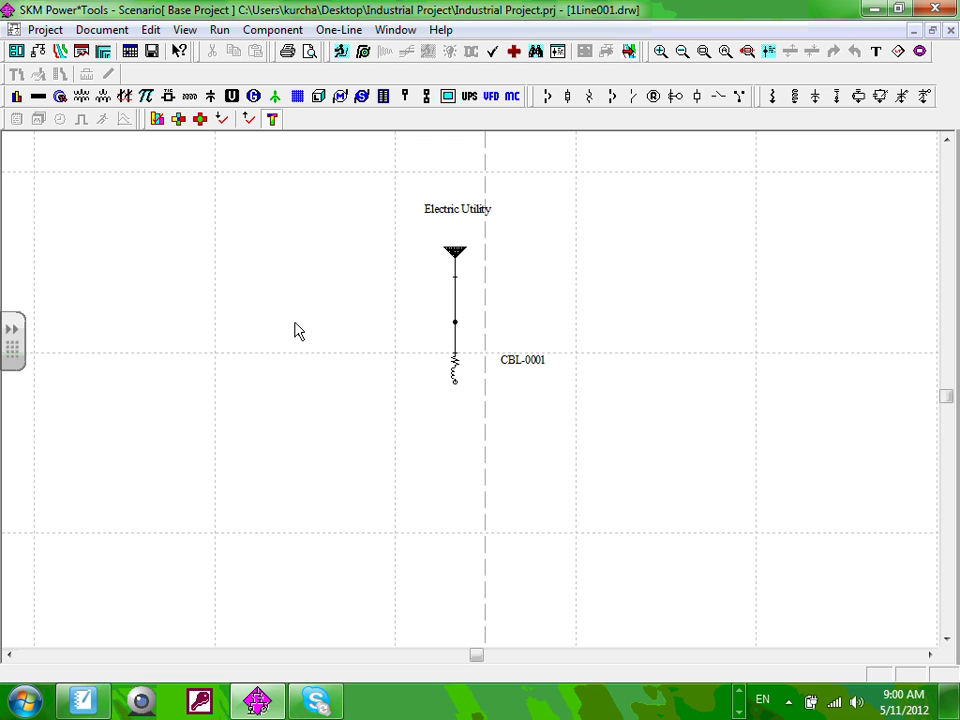
# Step: Add a new bus to the one-line and connect it to the lower end of the cable beneath the utility
pyautogui.click(39, 97)
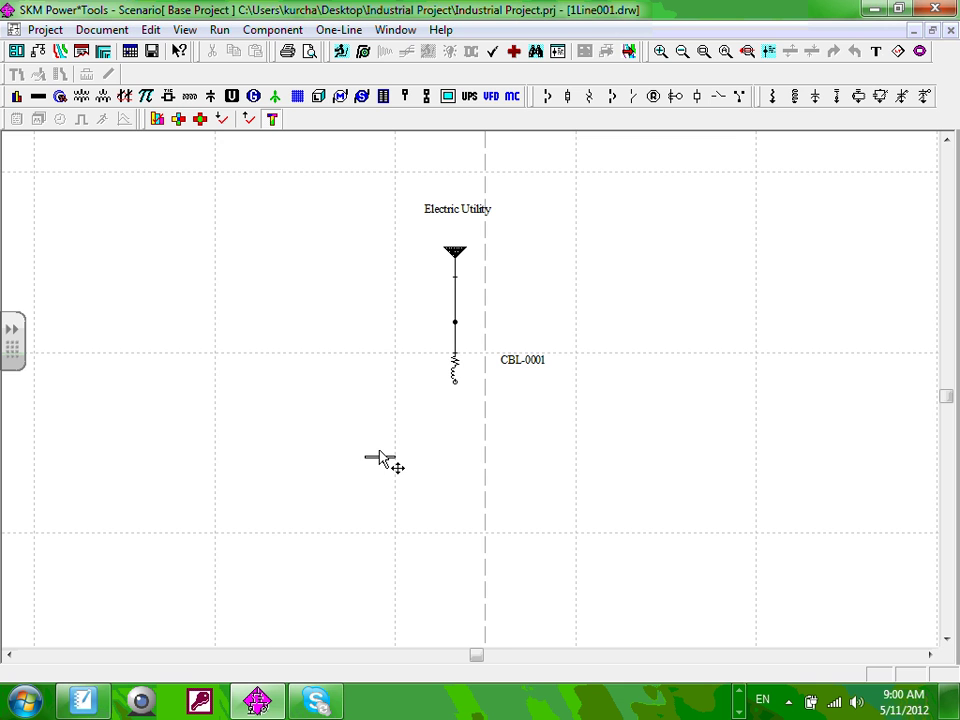
pyautogui.scroll(1, 357, 460)
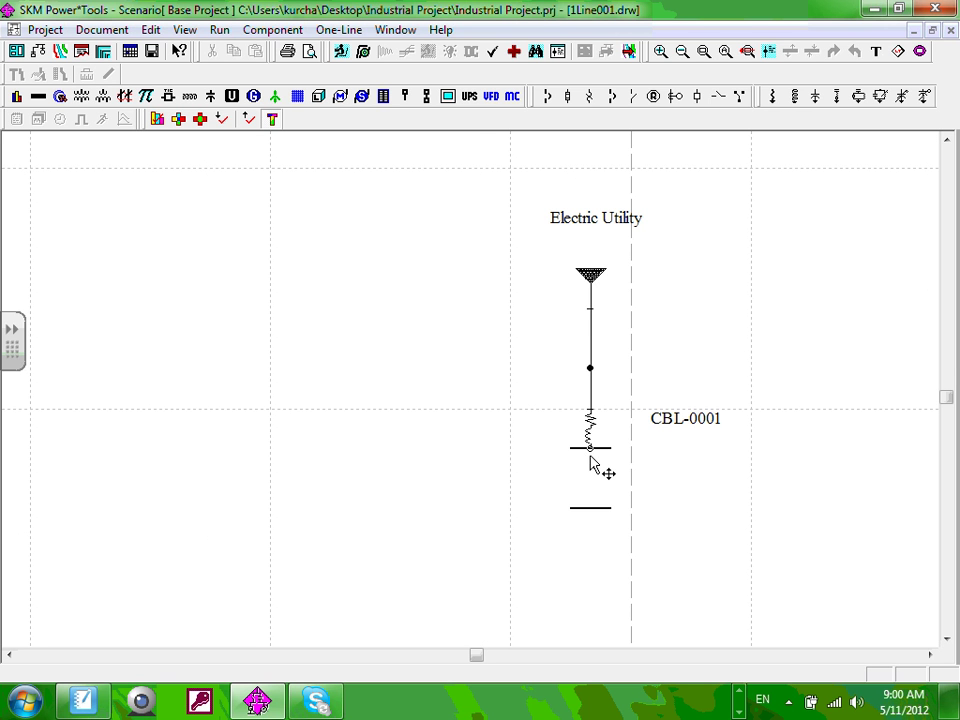
pyautogui.scroll(1, 594, 457)
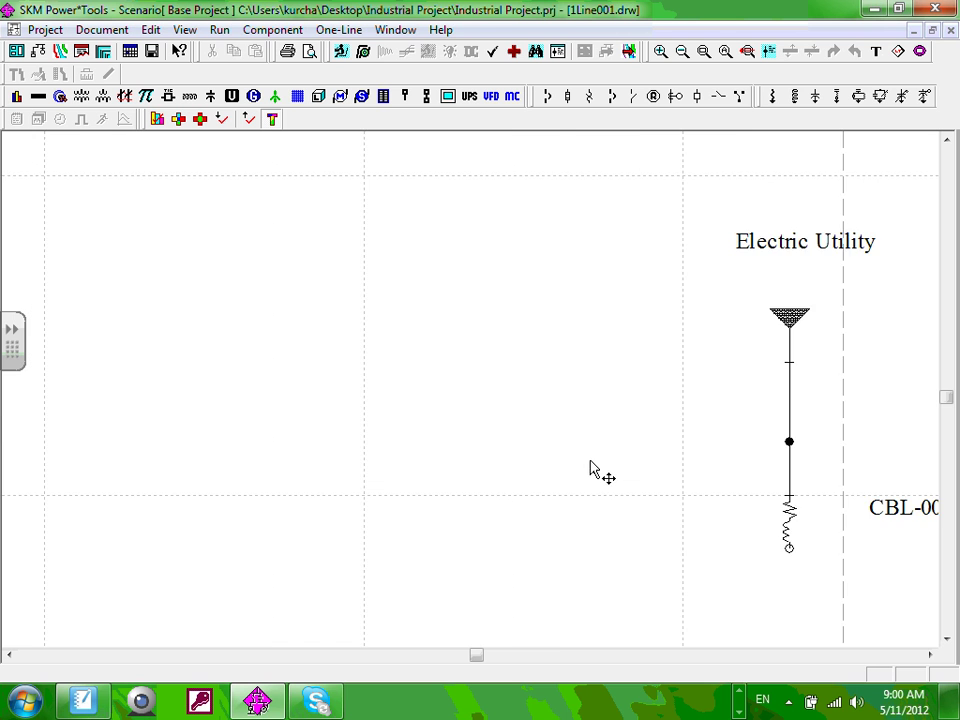
pyautogui.scroll(-1, 590, 470)
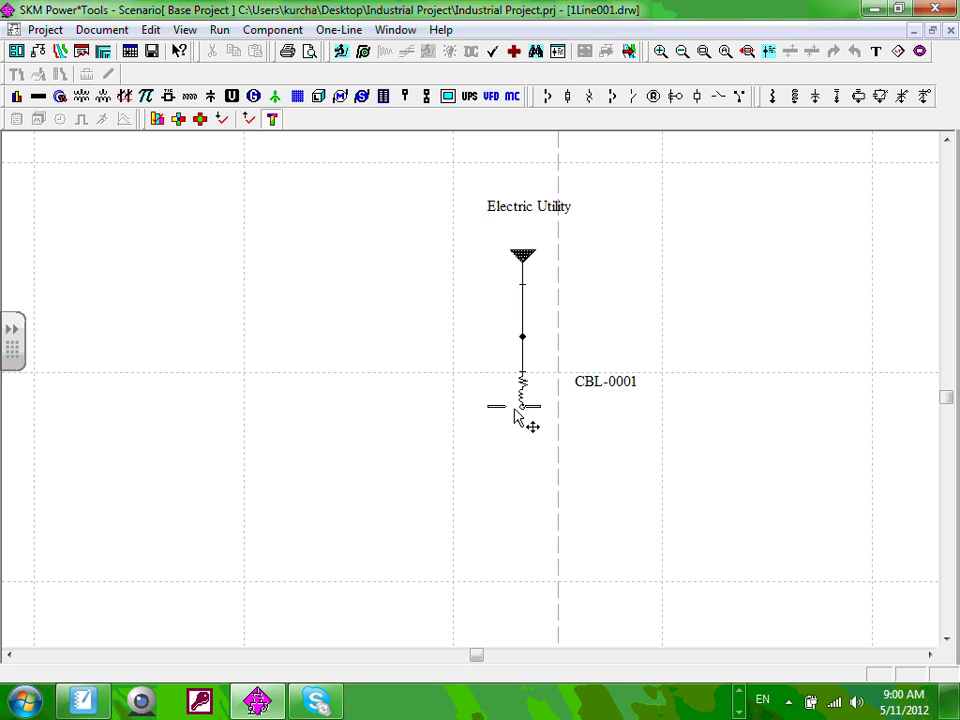
pyautogui.click(519, 418)
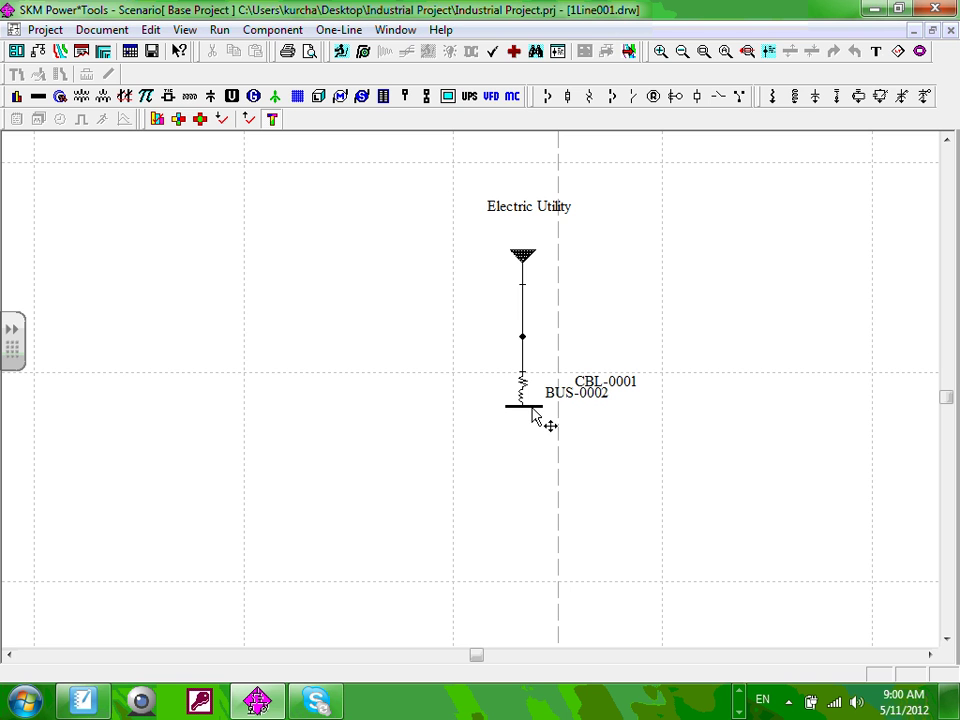
# Step: Lower the new bus, try it off to one side, and centre it directly below the cable
pyautogui.moveTo(533, 416); pyautogui.dragTo(529, 474)
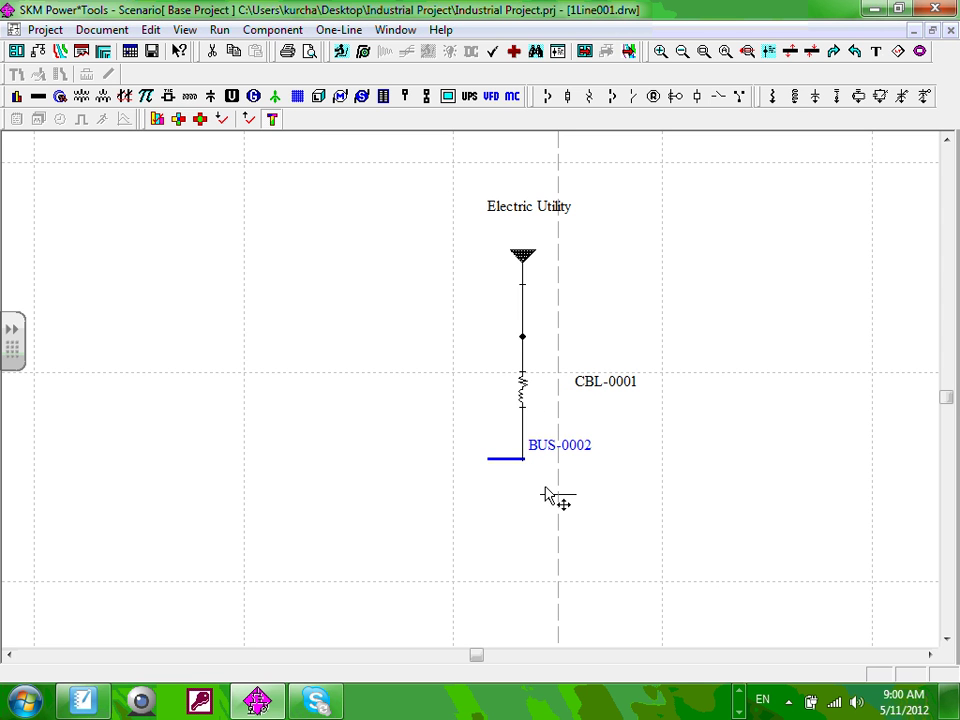
pyautogui.click(546, 494)
pyautogui.click(559, 487)
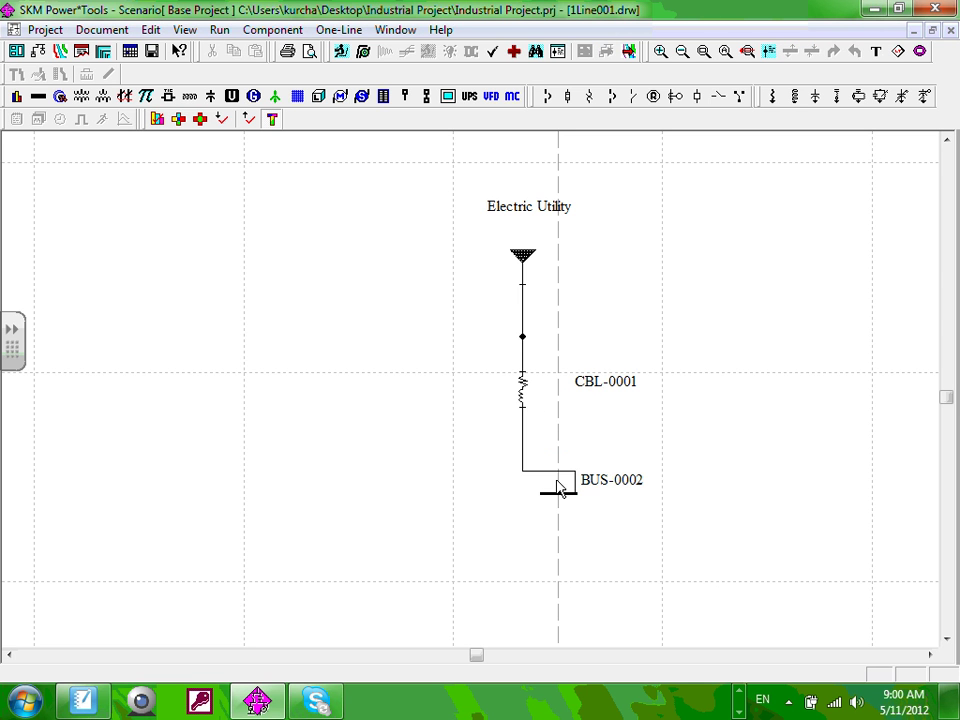
pyautogui.click(559, 487)
pyautogui.moveTo(508, 480); pyautogui.dragTo(511, 491)
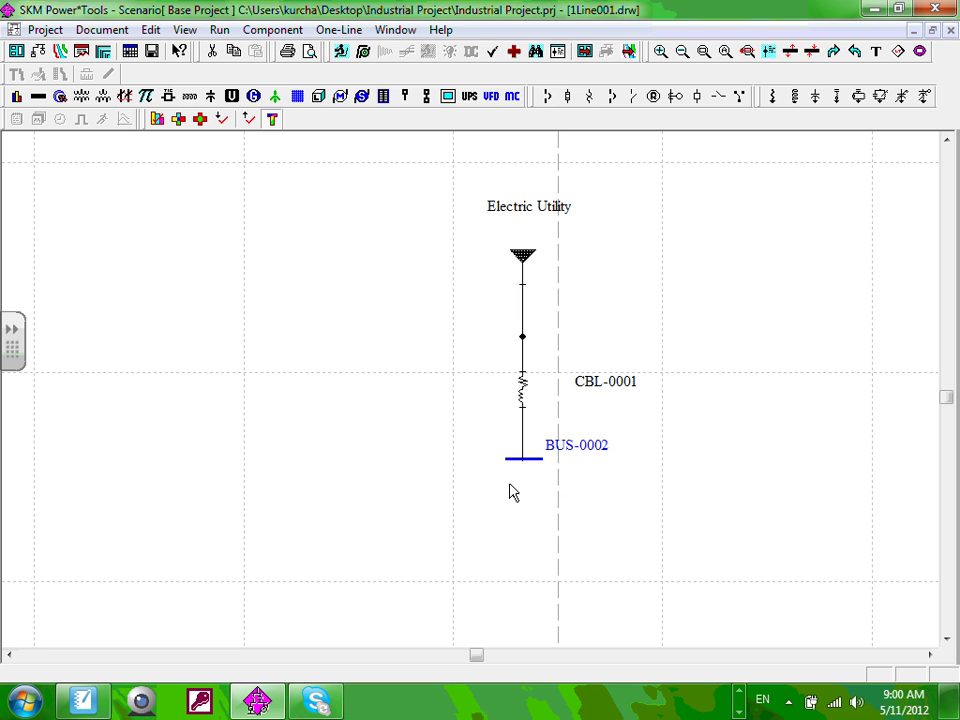
pyautogui.click(535, 513)
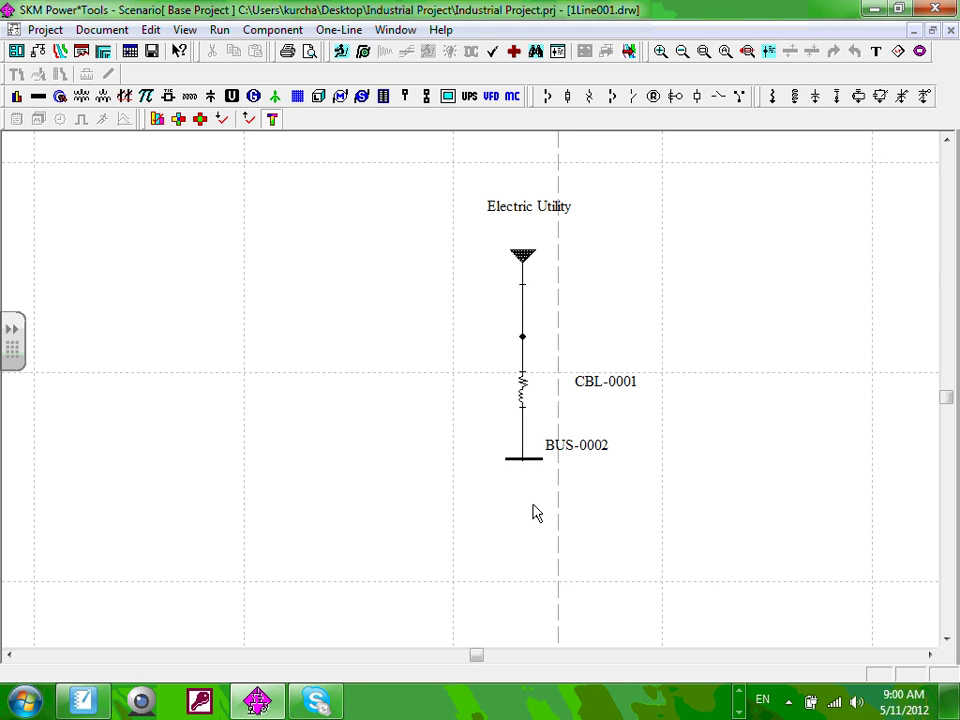
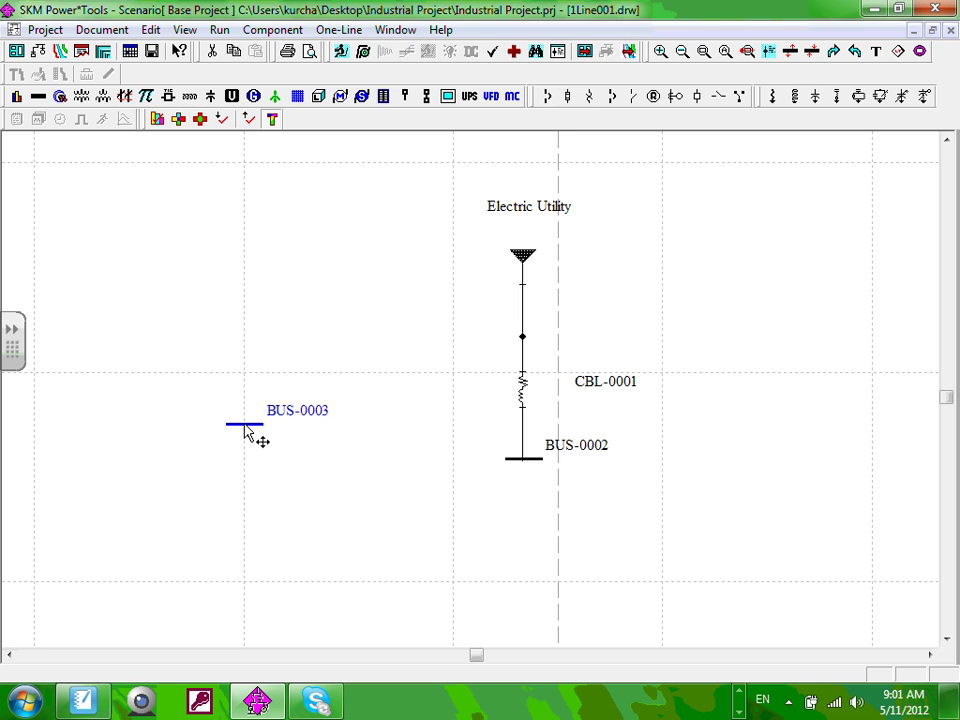
# Step: Destroy the extra unconnected bus, deleting it from both the one-line and the project database
pyautogui.click(243, 460)
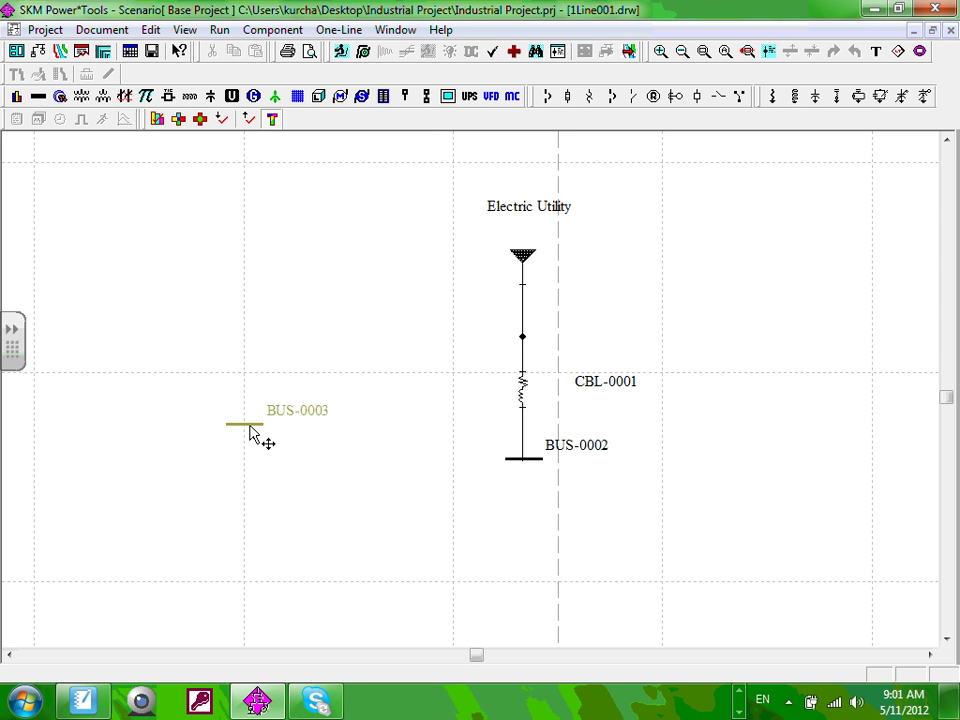
pyautogui.click(250, 433)
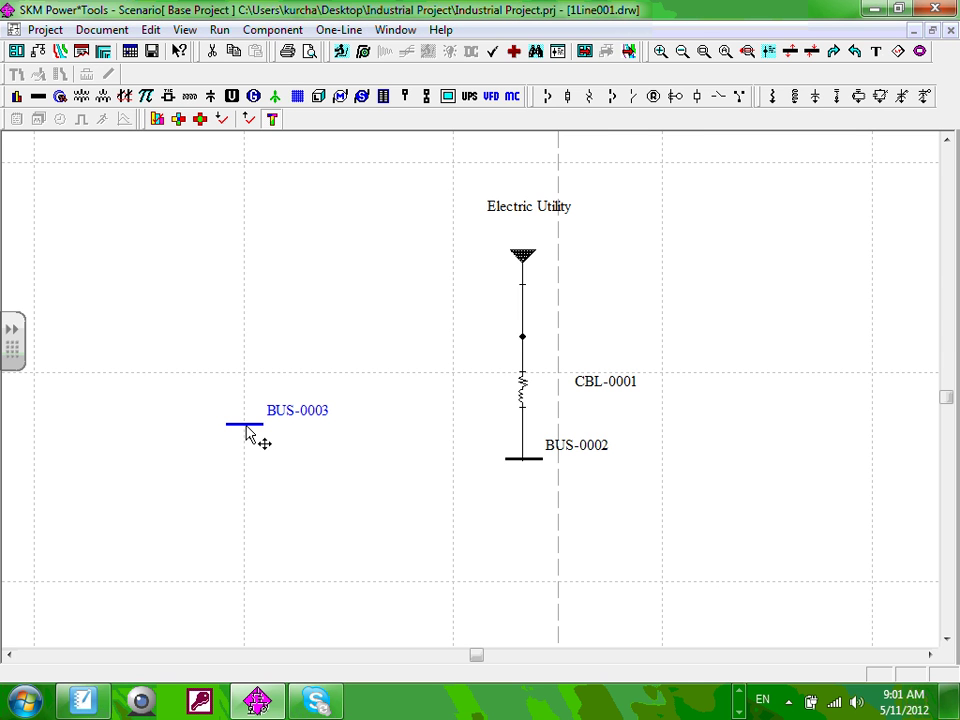
pyautogui.moveTo(283, 418); pyautogui.dragTo(254, 434)
pyautogui.rightClick(261, 428)
pyautogui.rightClick(254, 432)
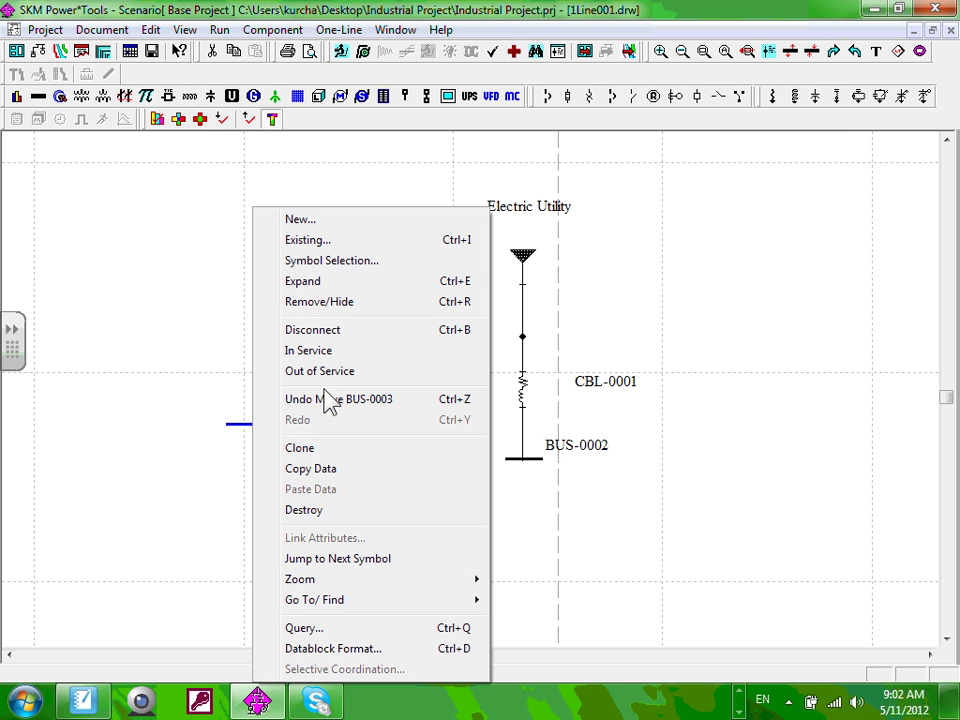
pyautogui.click(305, 510)
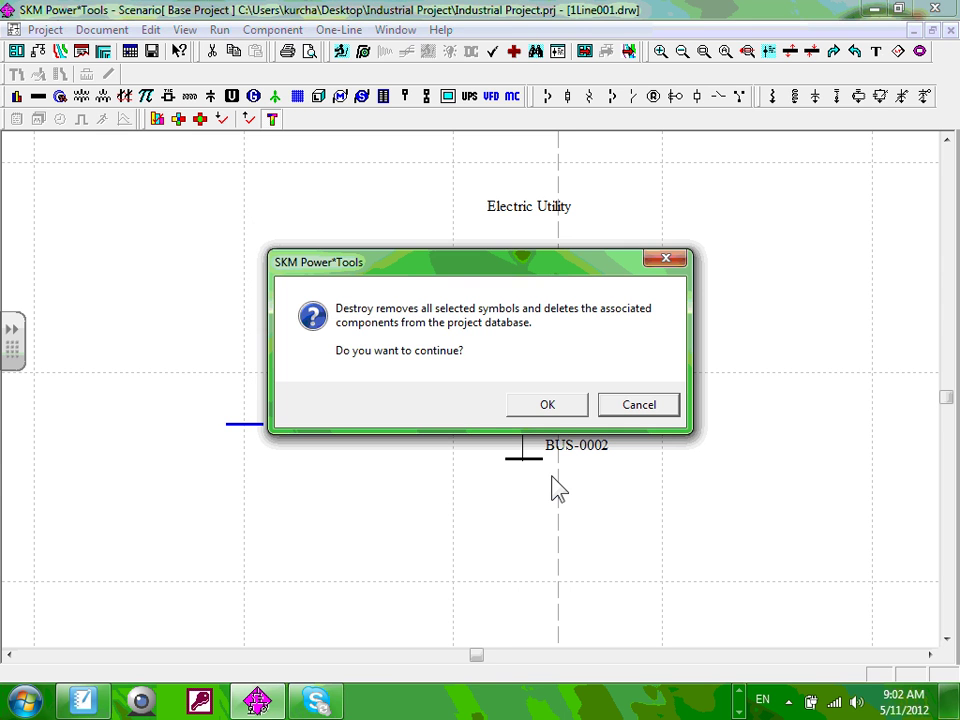
pyautogui.click(547, 404)
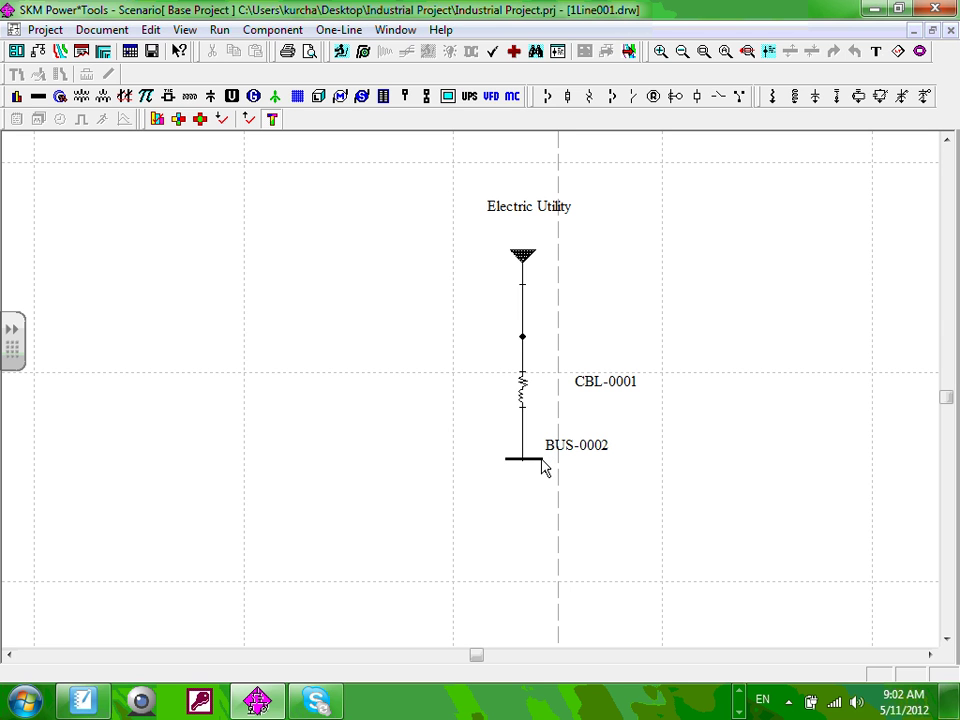
# Step: Stretch the bus below the cable in both directions and view its properties in the Component Editor
pyautogui.moveTo(542, 459); pyautogui.dragTo(549, 459)
pyautogui.moveTo(553, 458); pyautogui.dragTo(820, 458)
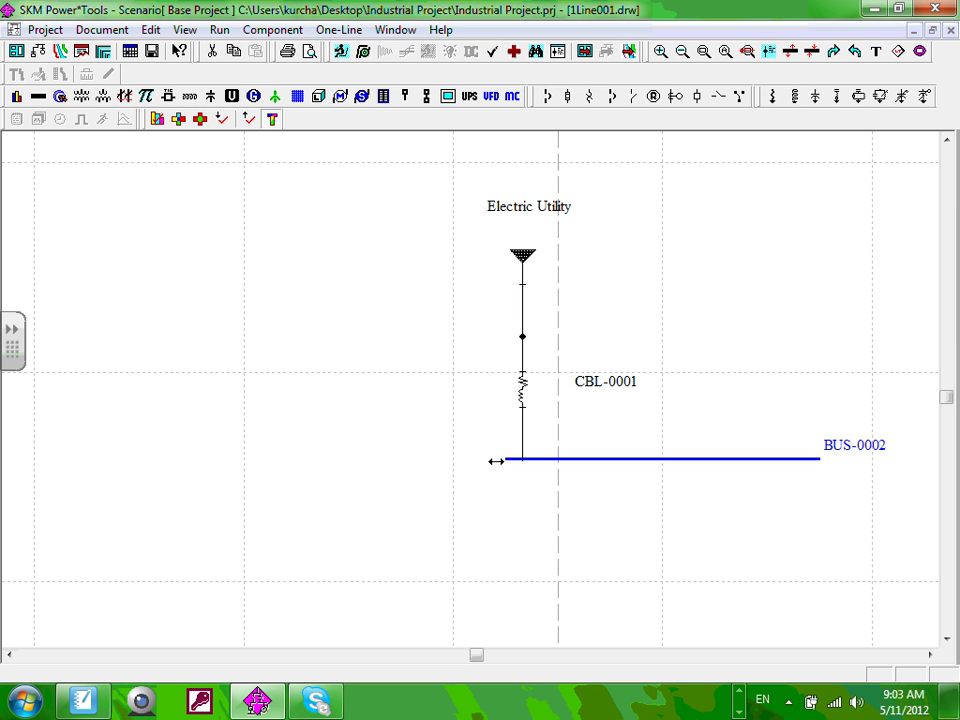
pyautogui.moveTo(193, 473); pyautogui.dragTo(138, 470)
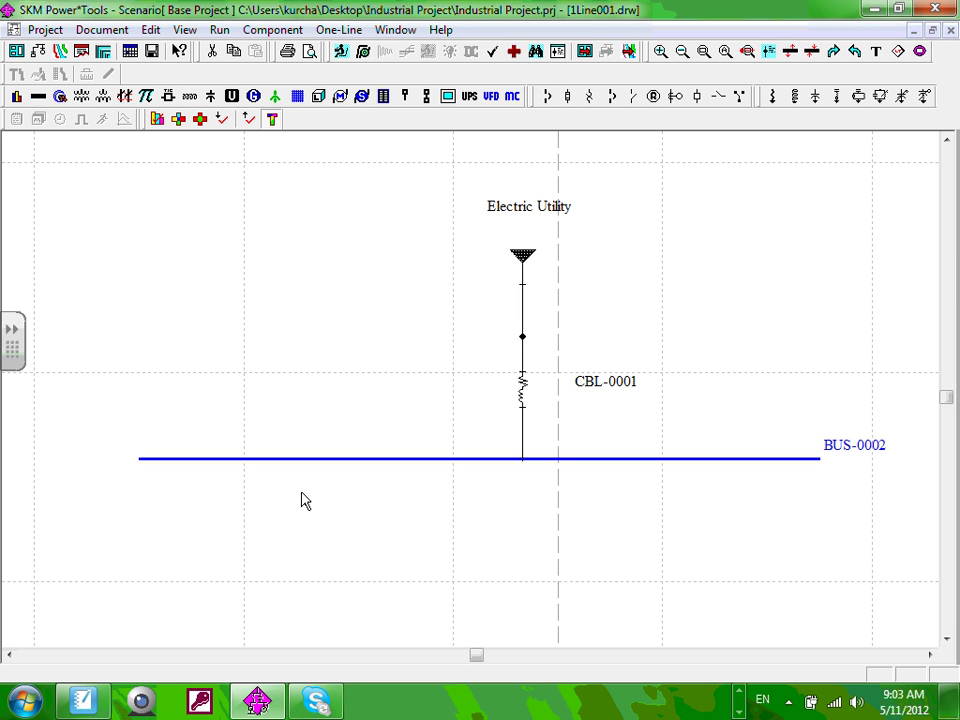
pyautogui.click(318, 490)
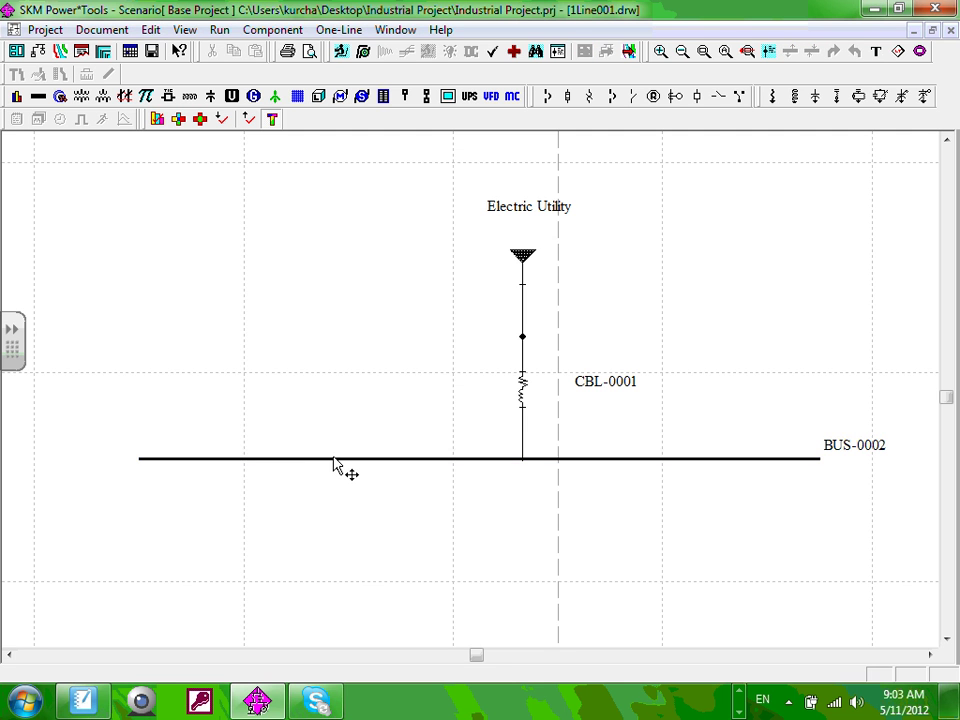
pyautogui.doubleClick(335, 460)
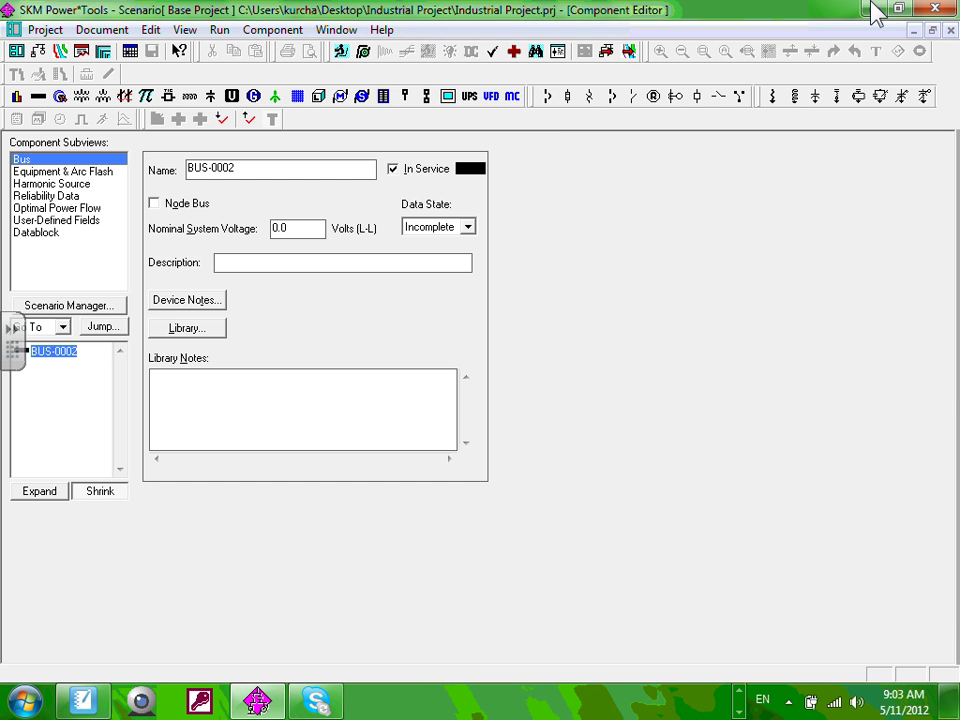
pyautogui.click(950, 30)
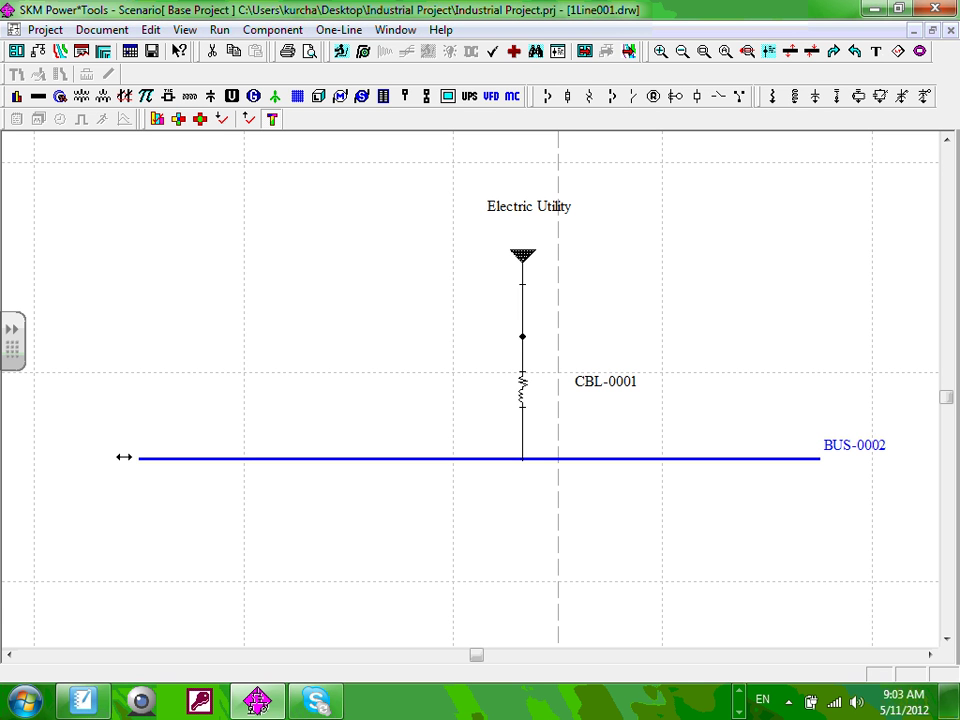
# Step: Extend both ends of the main bus farther outward to make it a long horizontal bus
pyautogui.moveTo(124, 457)
pyautogui.mouseDown()
pyautogui.moveTo(140, 456)
pyautogui.moveTo(34, 456)
pyautogui.mouseUp()
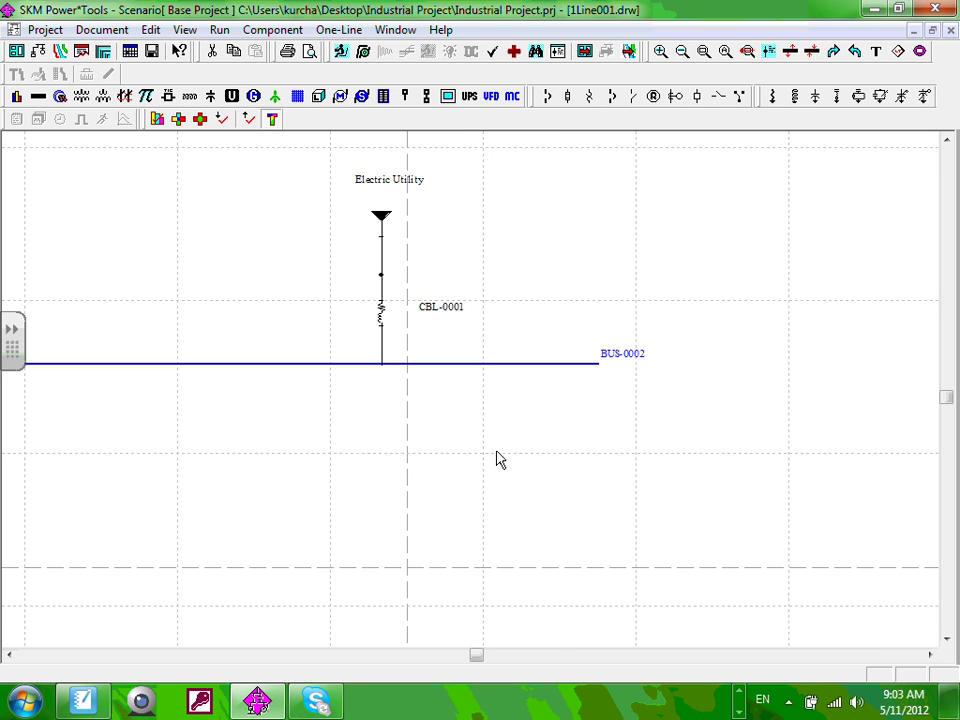
pyautogui.moveTo(607, 364); pyautogui.dragTo(885, 360)
pyautogui.scroll(-1, 400, 398)
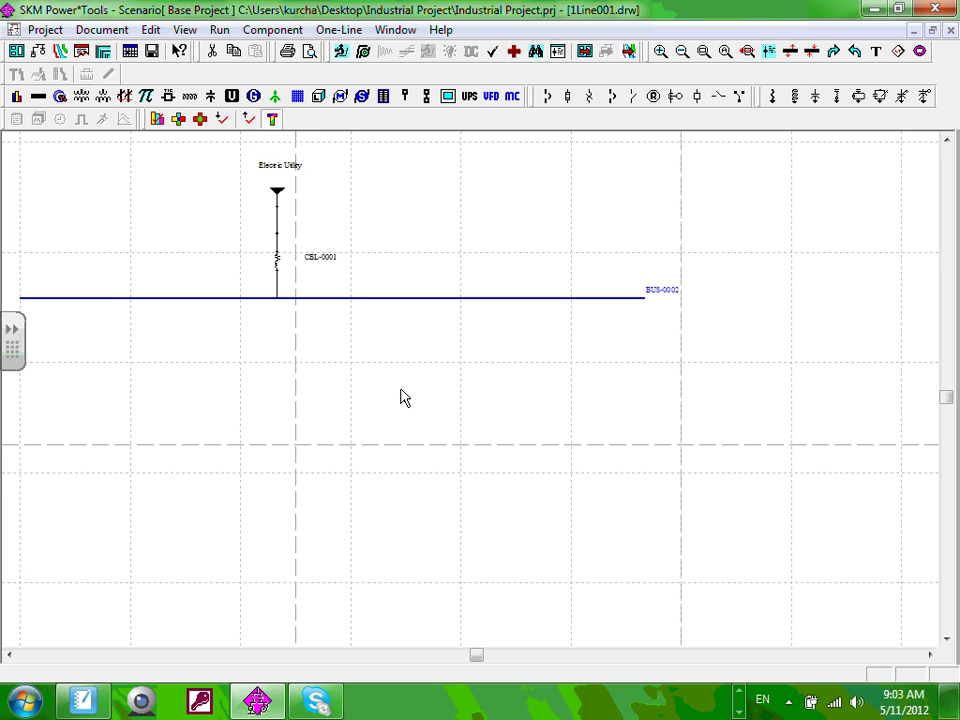
pyautogui.moveTo(400, 398); pyautogui.dragTo(255, 330)
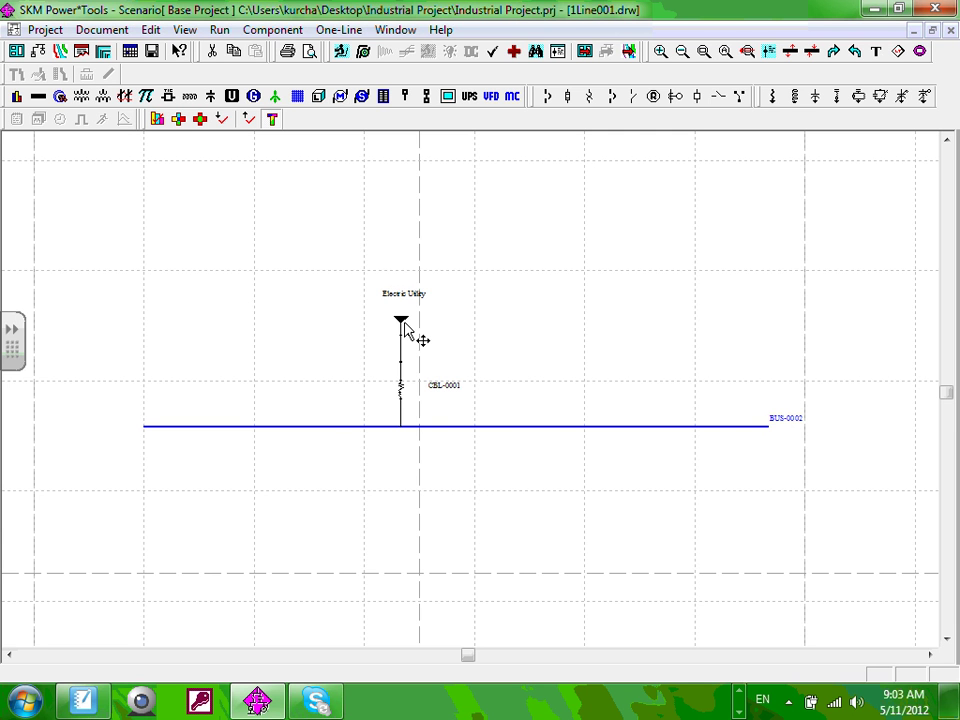
# Step: Build a second utility with a cable and a bus beneath it in the empty area above the main bus
pyautogui.scroll(1, 404, 328)
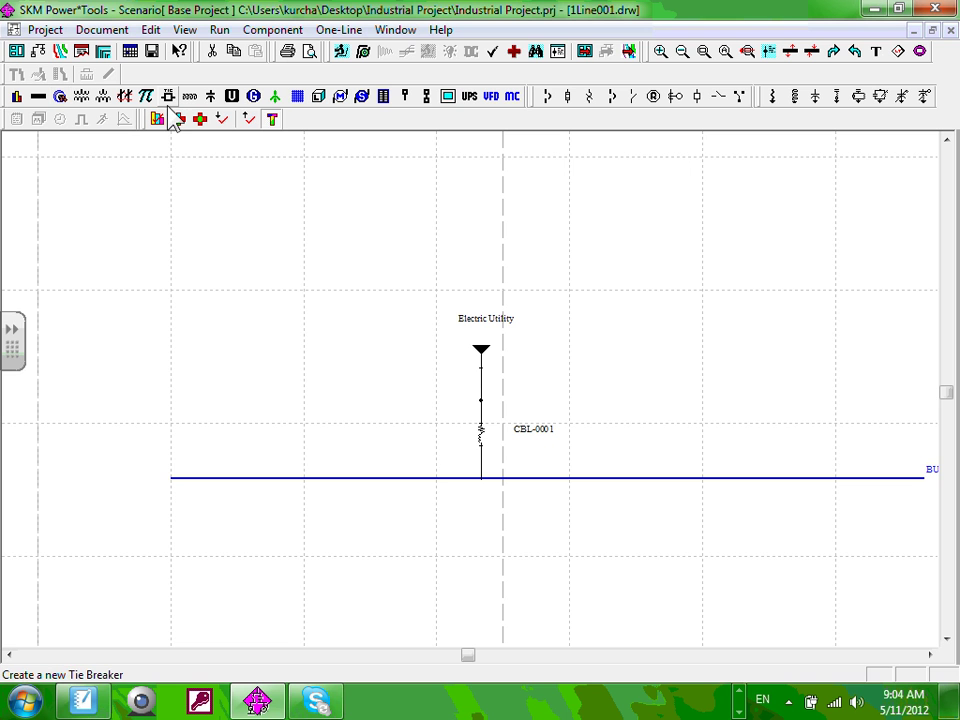
pyautogui.click(233, 97)
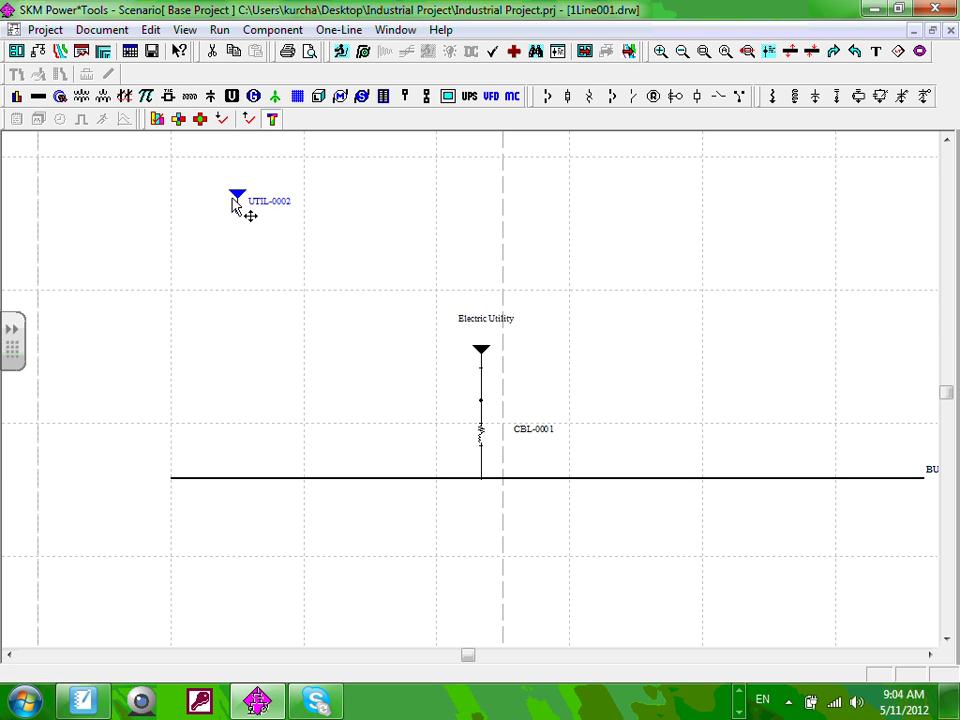
pyautogui.click(60, 97)
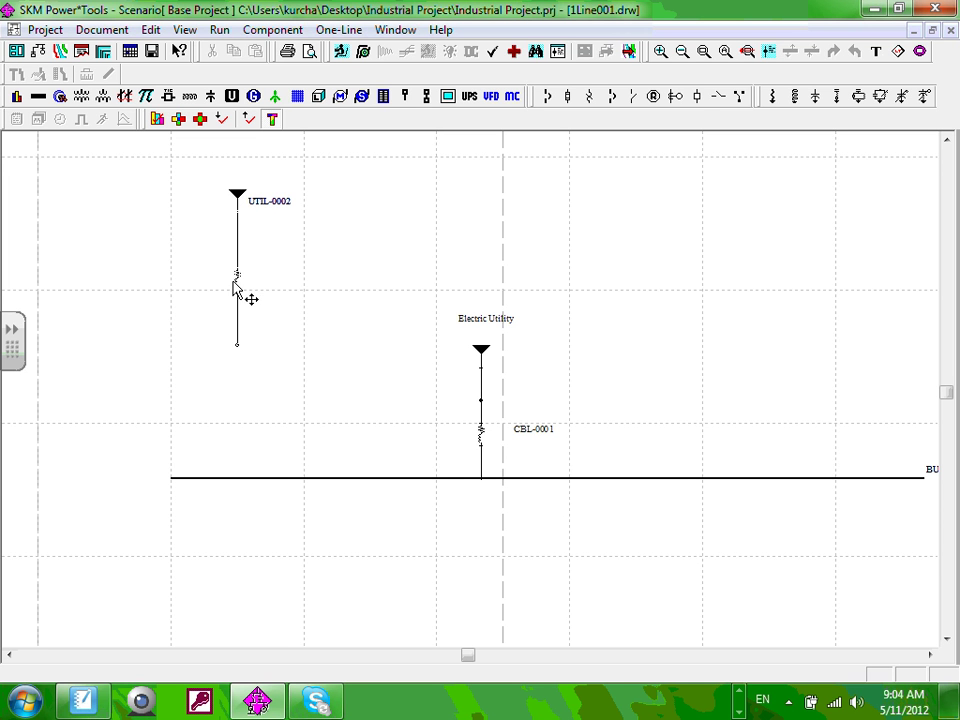
pyautogui.click(234, 285)
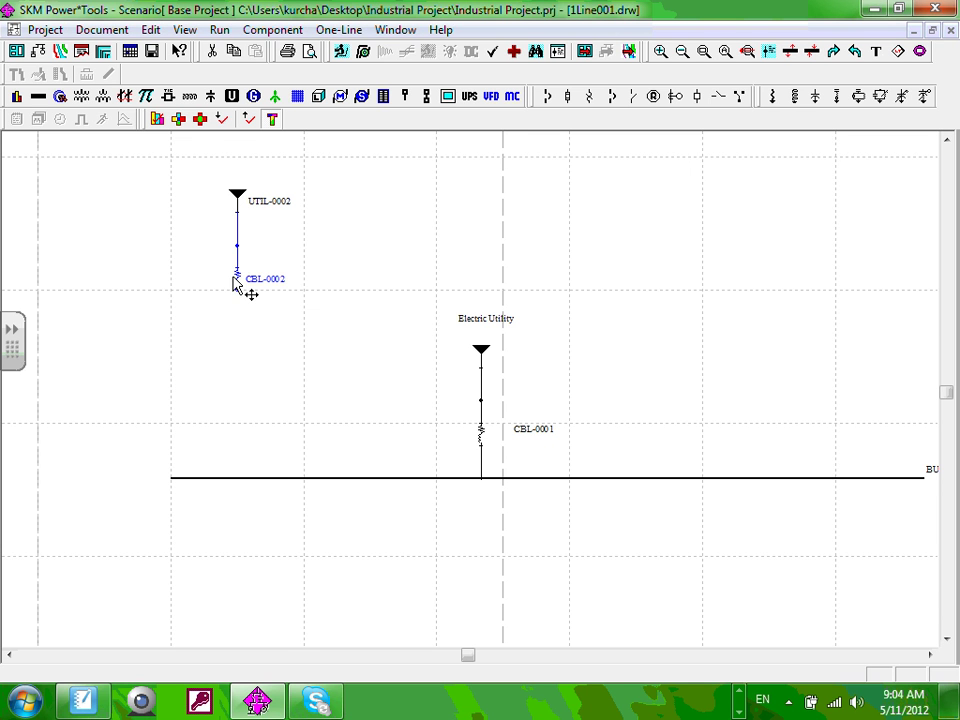
pyautogui.click(40, 96)
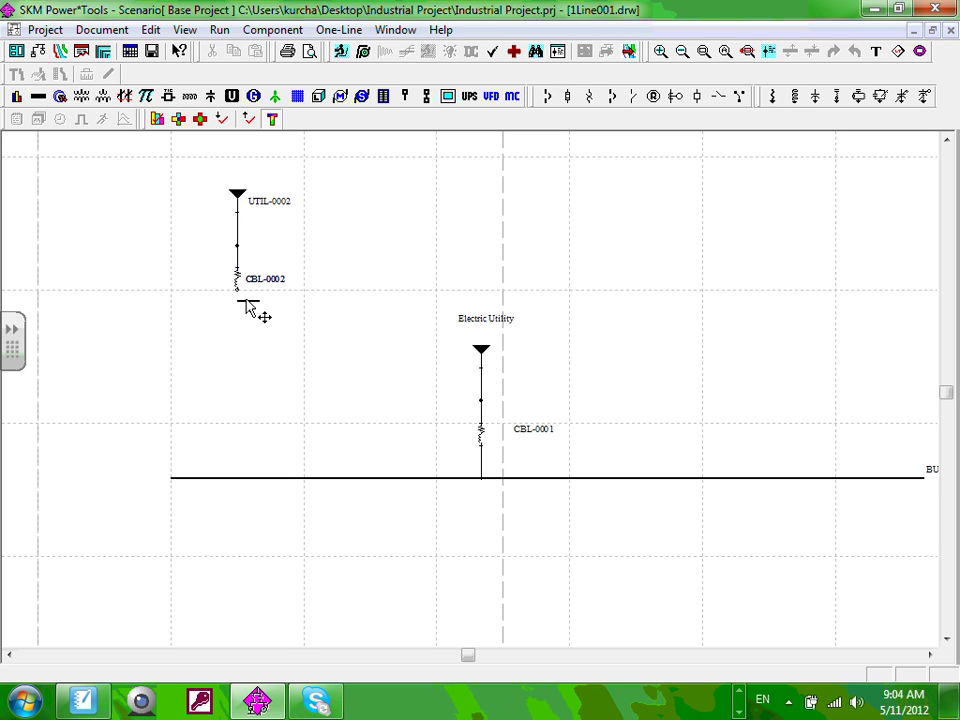
pyautogui.click(245, 310)
pyautogui.click(97, 308)
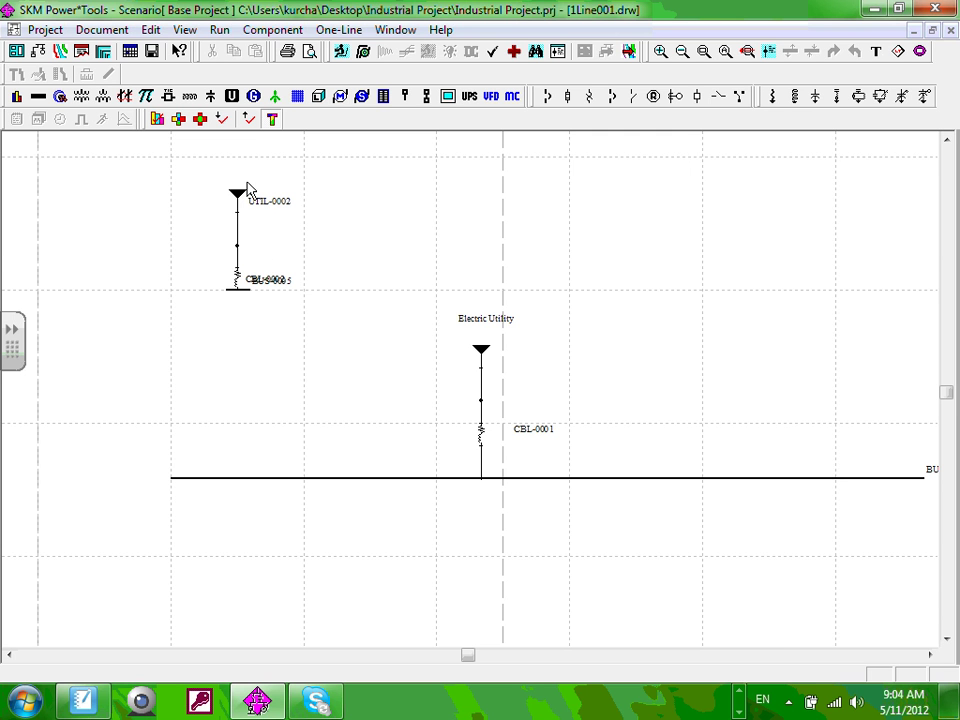
# Step: Select the second utility together with its cable and bus, and destroy all three components
pyautogui.scroll(-1, 240, 208)
pyautogui.scroll(1, 197, 181)
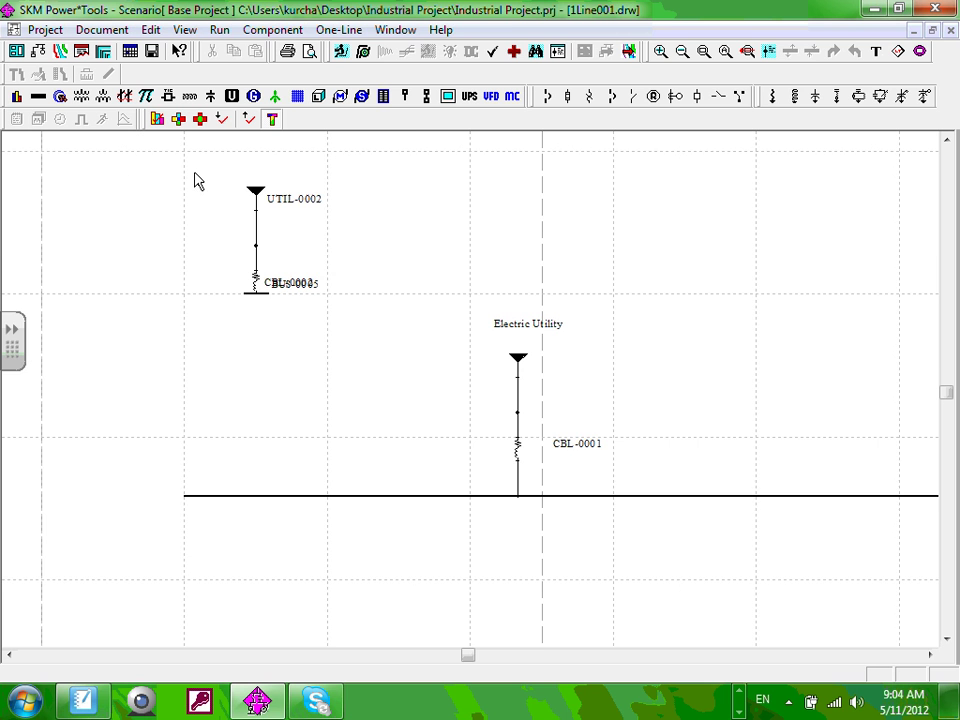
pyautogui.moveTo(197, 181); pyautogui.dragTo(340, 381)
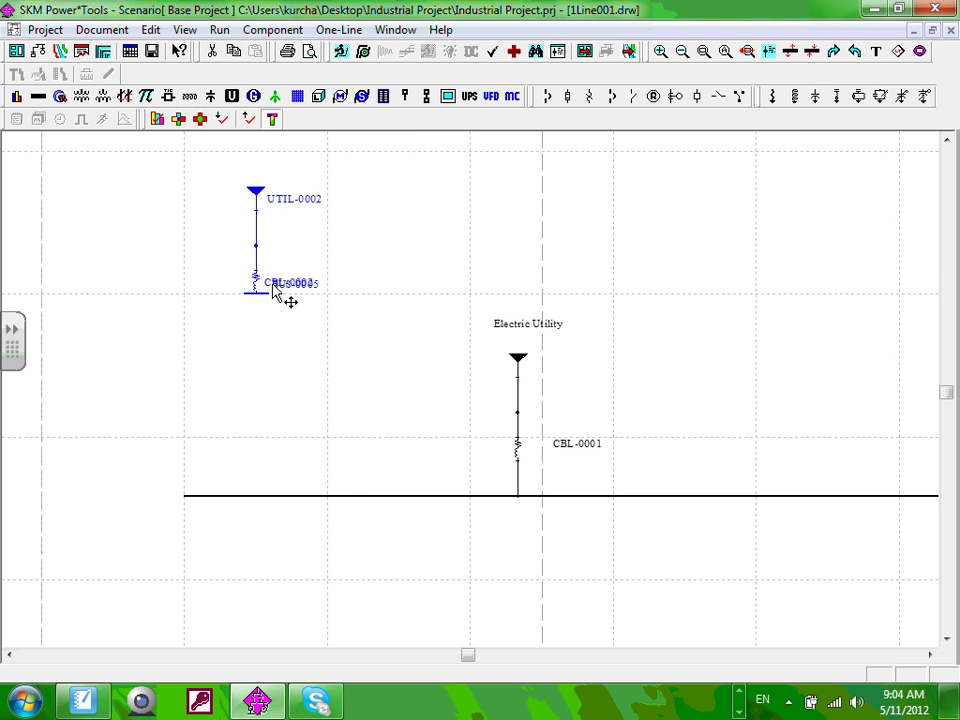
pyautogui.rightClick(268, 300)
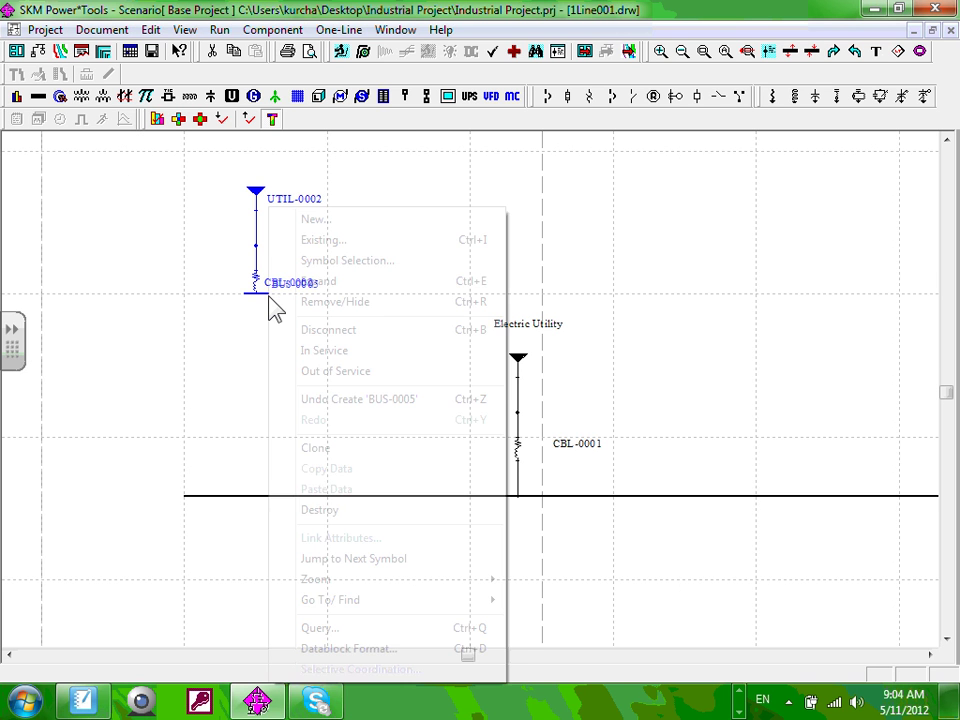
pyautogui.click(320, 511)
pyautogui.click(570, 404)
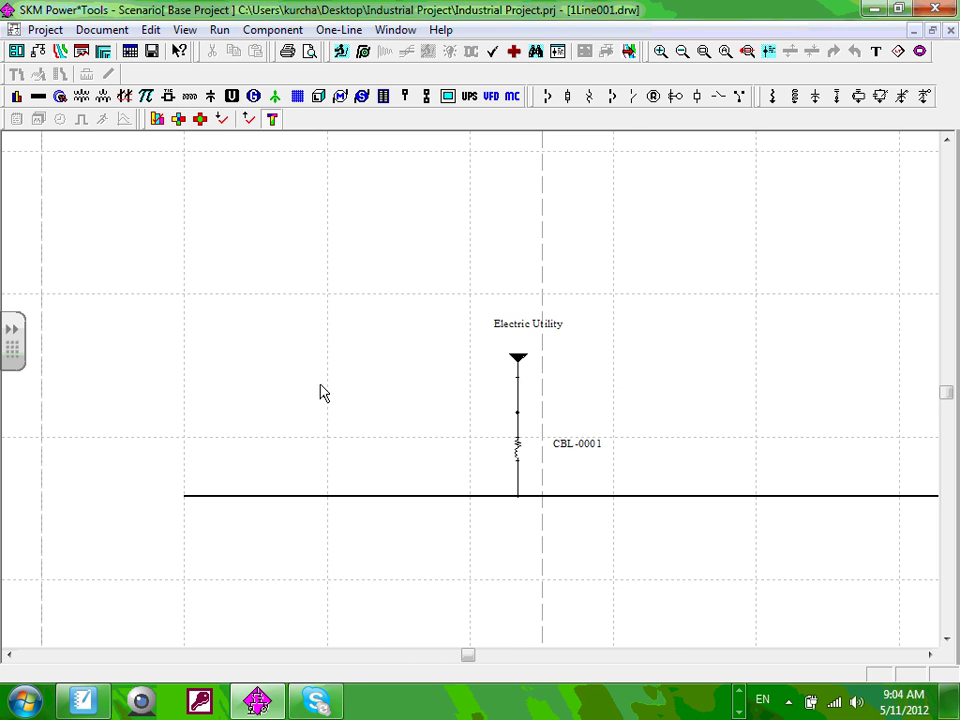
# Step: Move the main bus's name label to just above and beyond the bus's right end
pyautogui.scroll(-1, 490, 453)
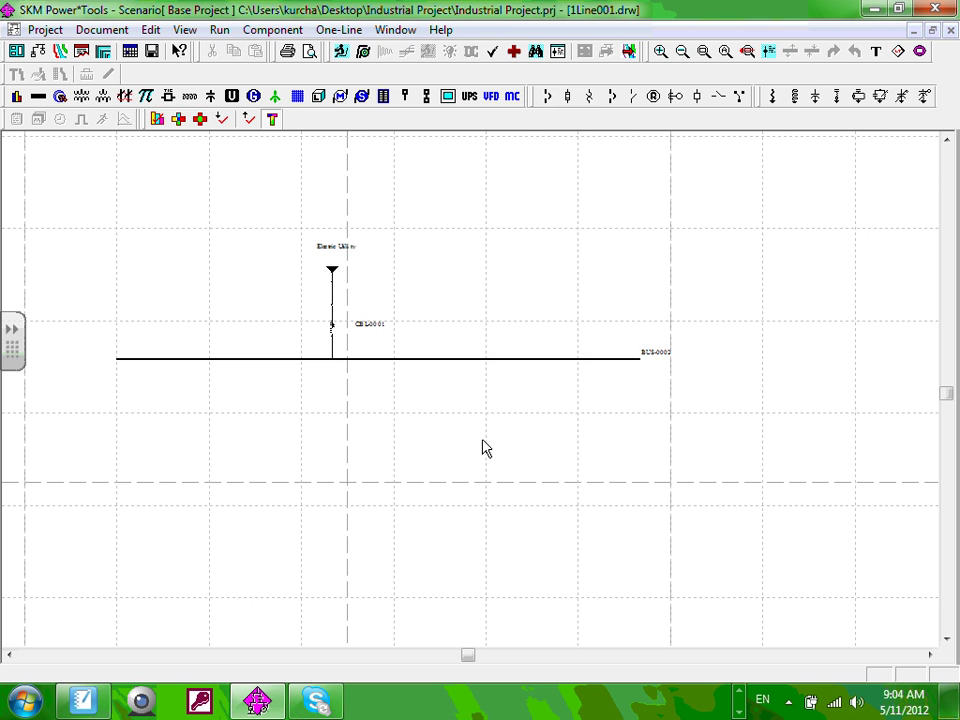
pyautogui.click(667, 356)
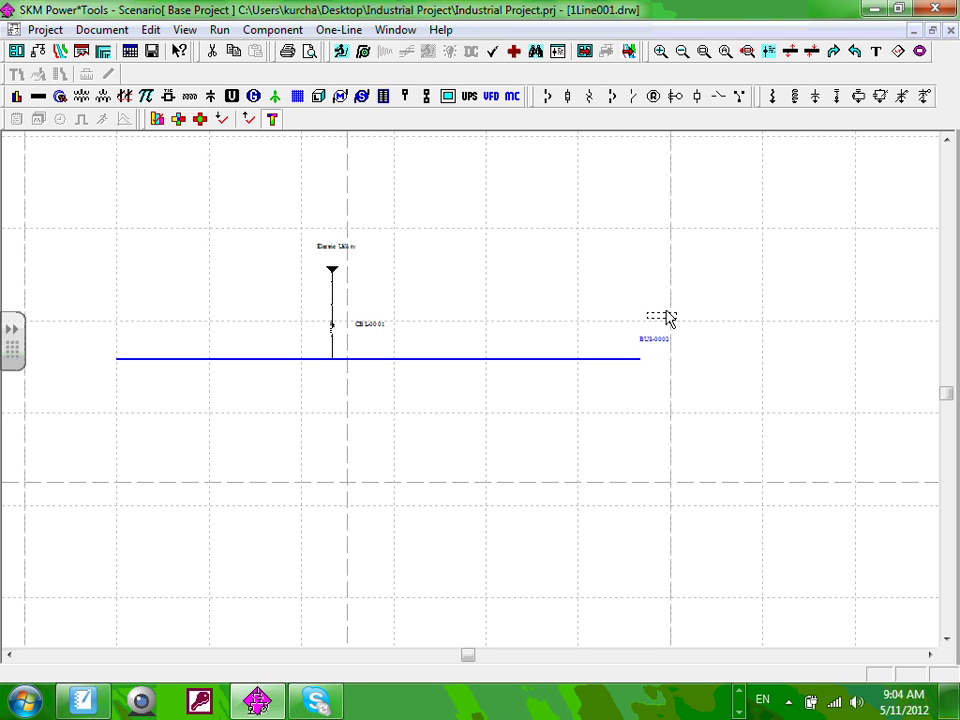
pyautogui.moveTo(669, 318); pyautogui.dragTo(661, 346)
# Step: View the main bus's Rename Component dialog and its properties in the Component Editor, closing both without edits
pyautogui.doubleClick(661, 344)
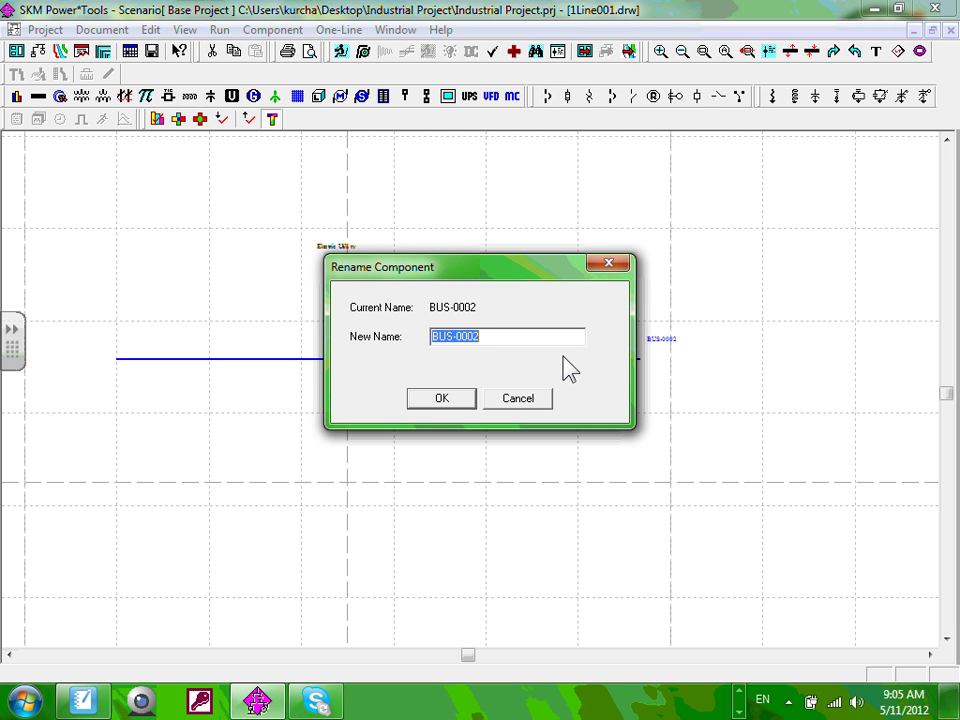
pyautogui.click(518, 398)
pyautogui.click(478, 371)
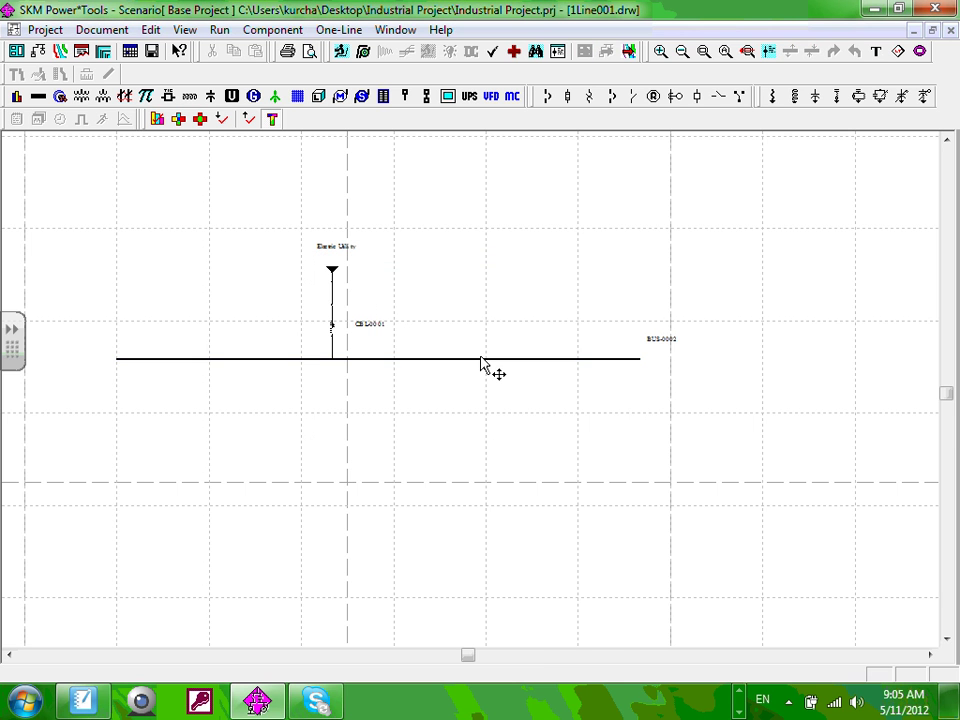
pyautogui.doubleClick(481, 362)
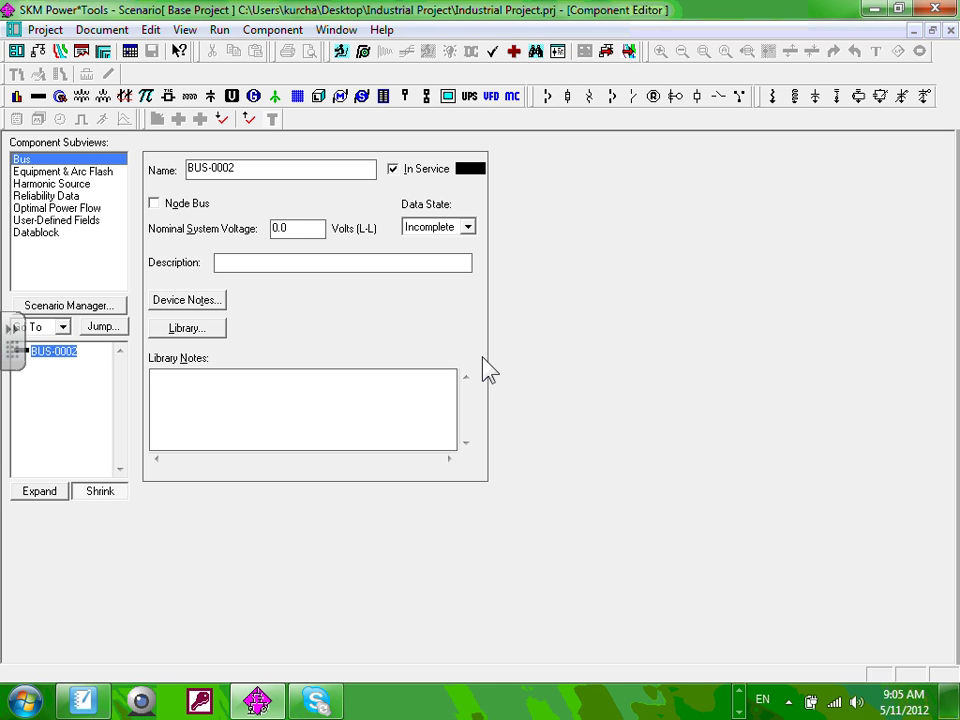
pyautogui.click(950, 32)
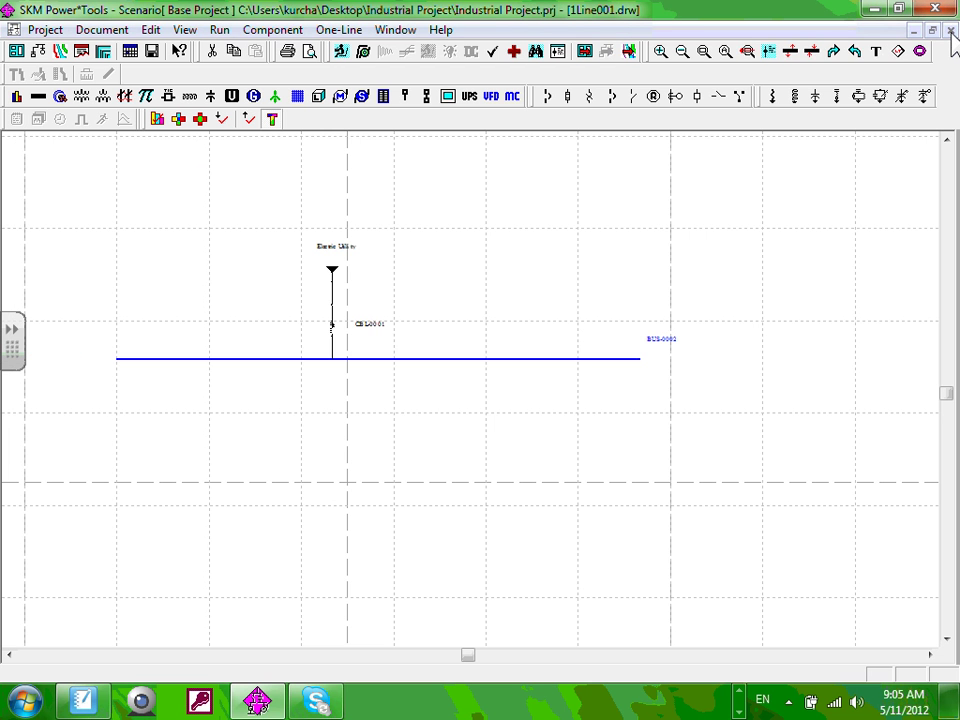
pyautogui.click(557, 424)
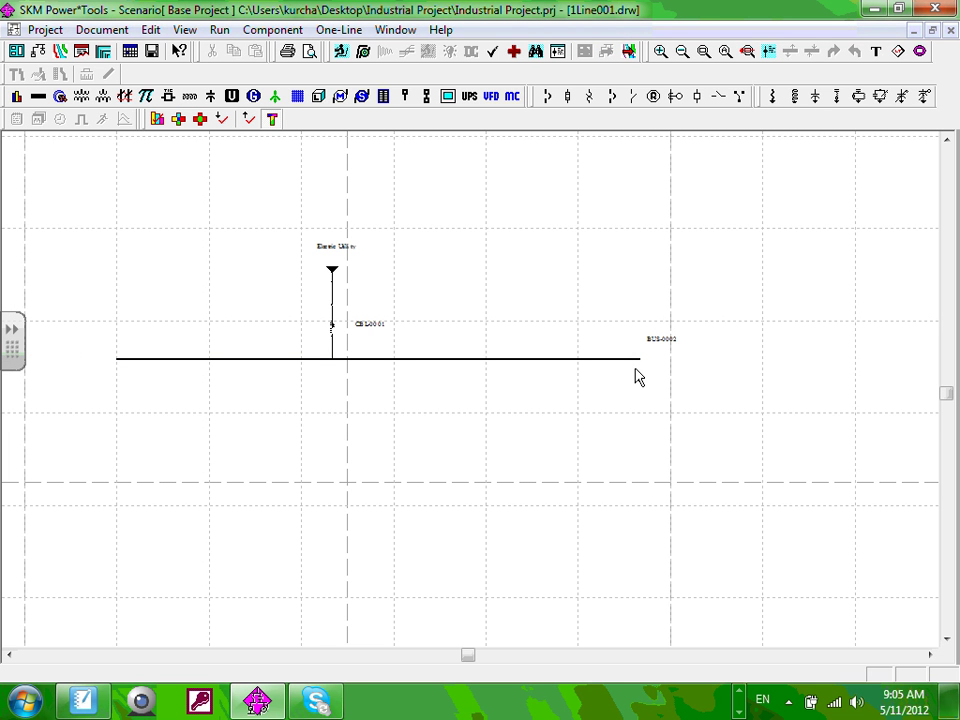
# Step: Rename the main bus as B-SG and align its name label with the right end of the bus
pyautogui.click(665, 350)
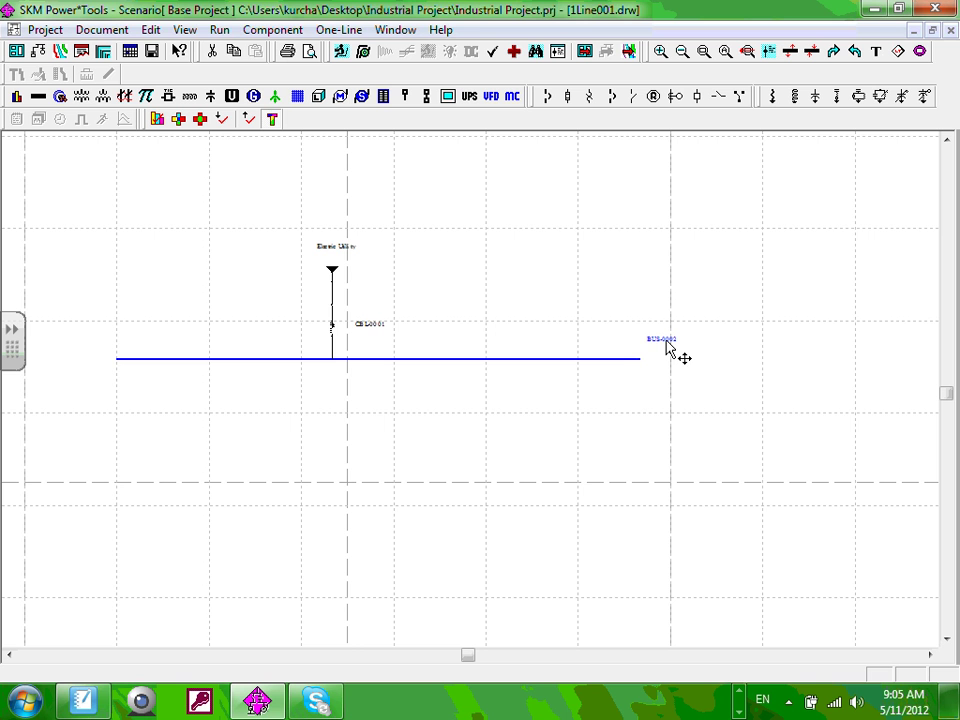
pyautogui.doubleClick(664, 342)
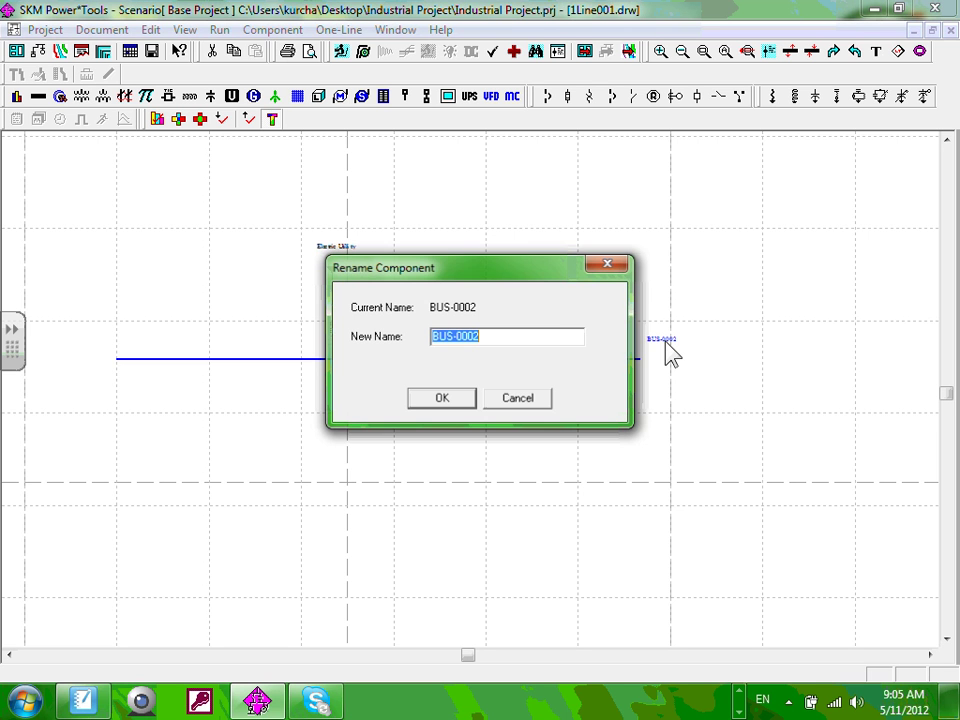
pyautogui.moveTo(519, 340); pyautogui.dragTo(439, 342)
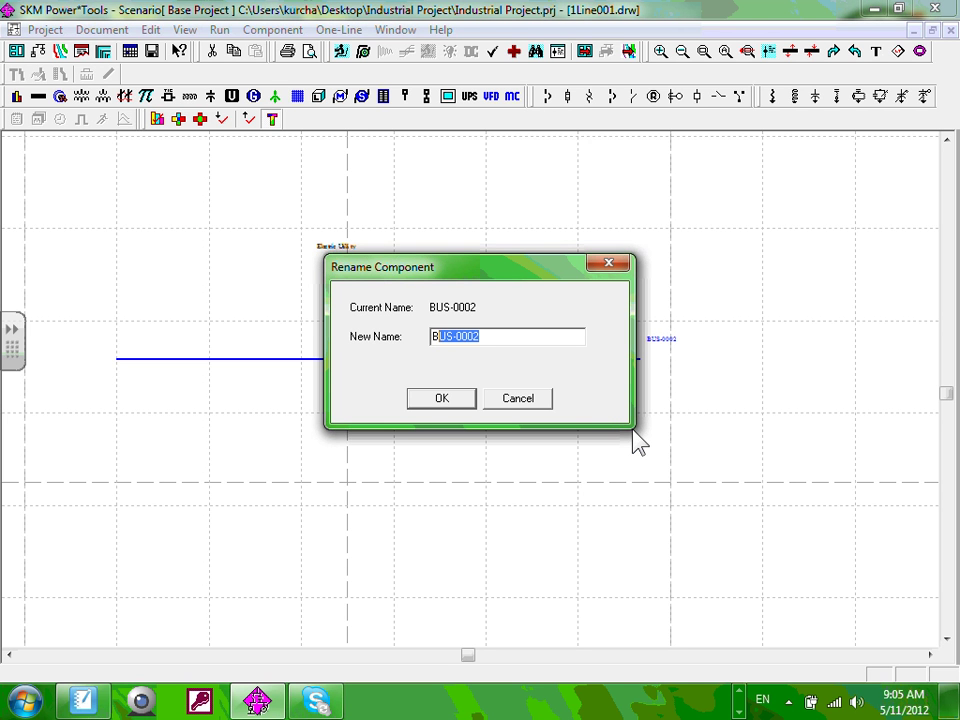
pyautogui.write('-SG')
pyautogui.press('Return')
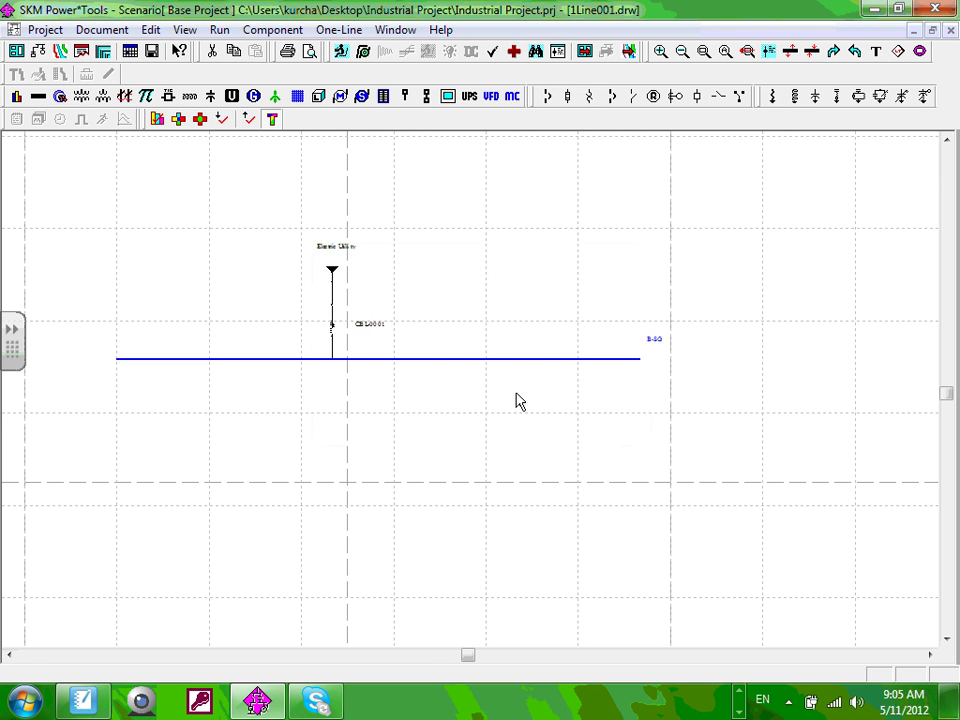
pyautogui.moveTo(658, 344); pyautogui.dragTo(658, 358)
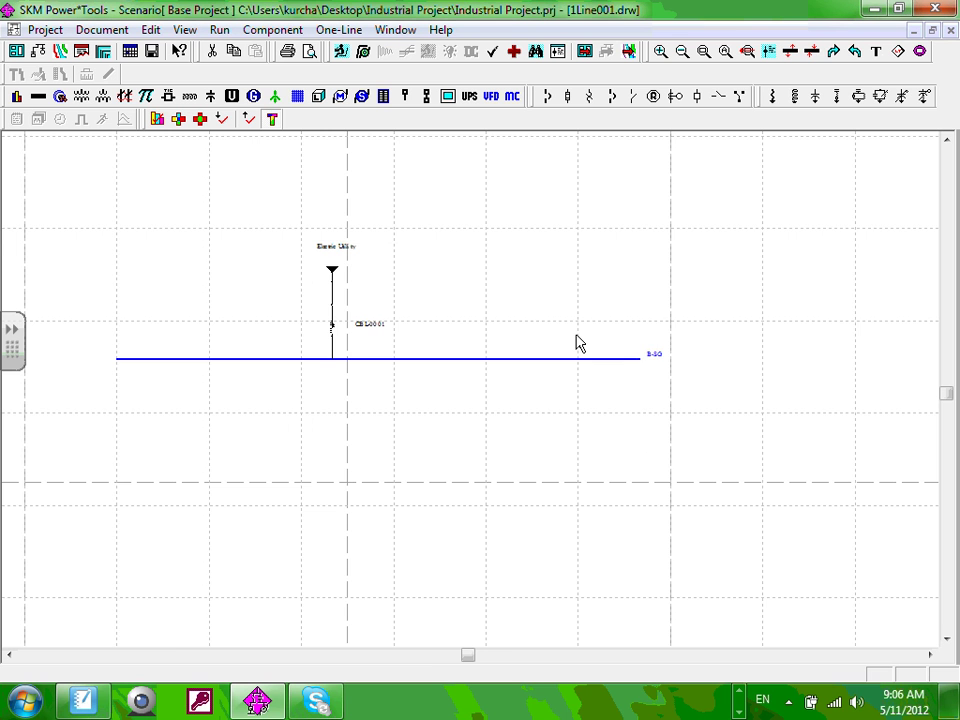
# Step: Rename the cable between the electric utility and the main bus as CBl-SG
pyautogui.scroll(1, 333, 330)
pyautogui.scroll(1, 333, 330)
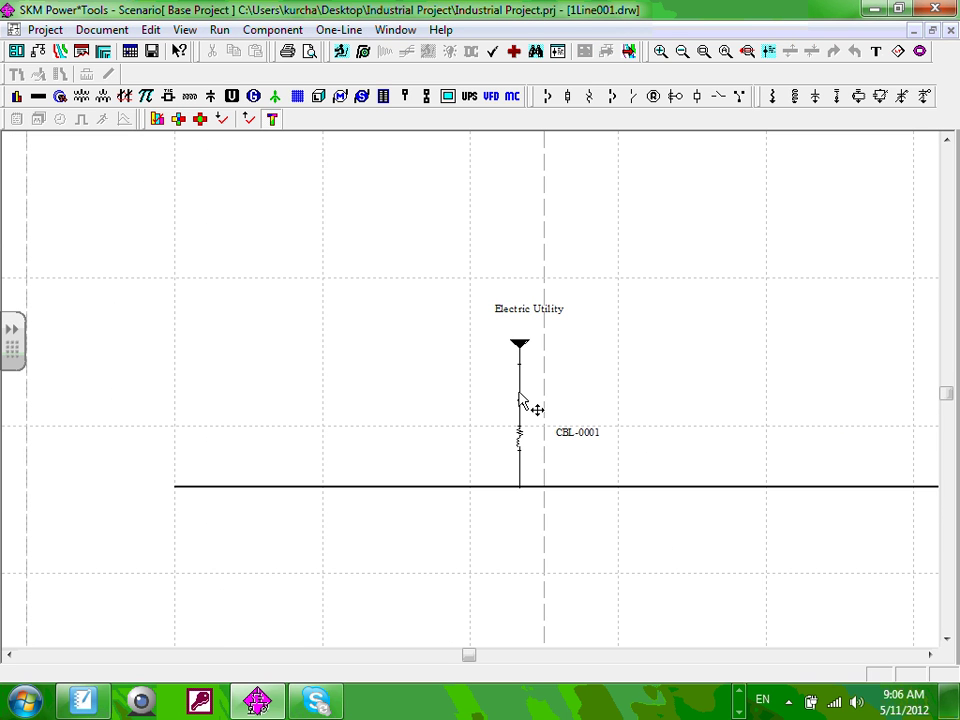
pyautogui.click(594, 441)
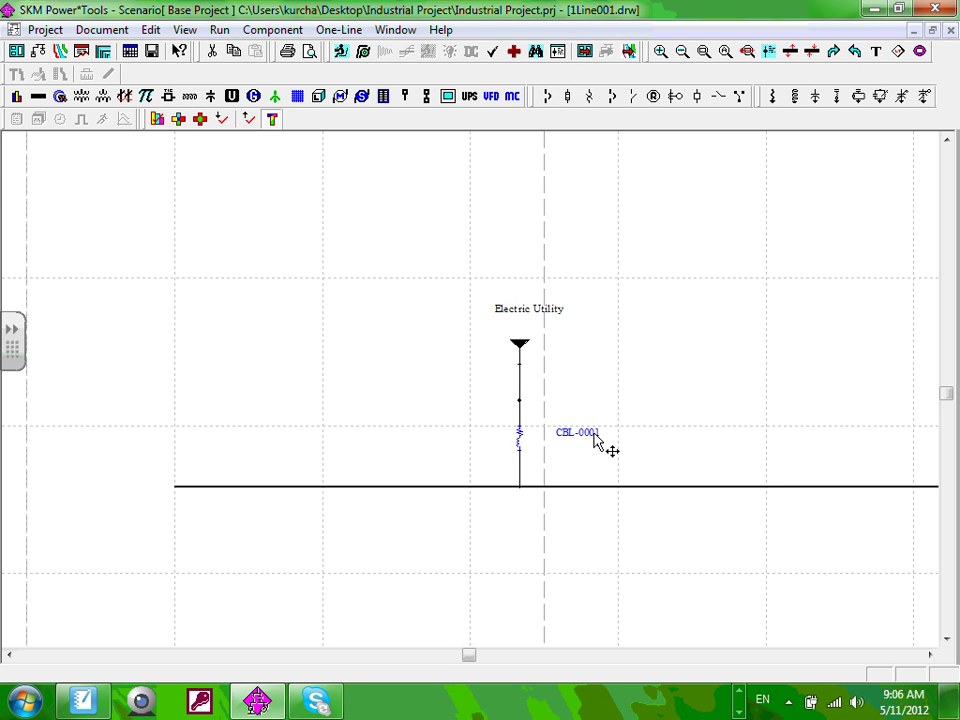
pyautogui.doubleClick(594, 441)
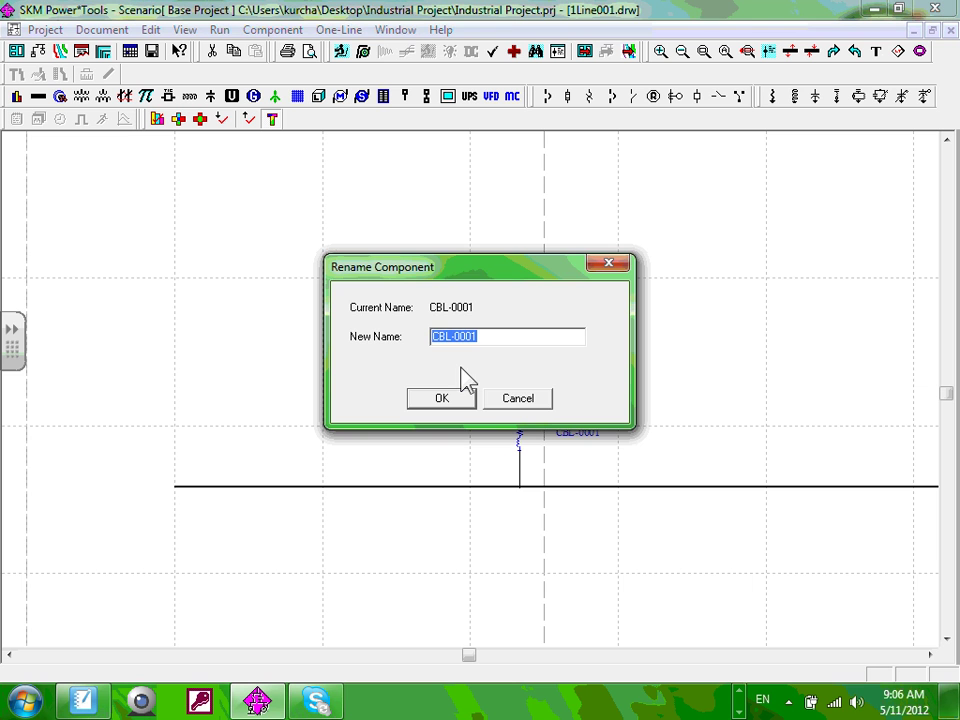
pyautogui.click(483, 336)
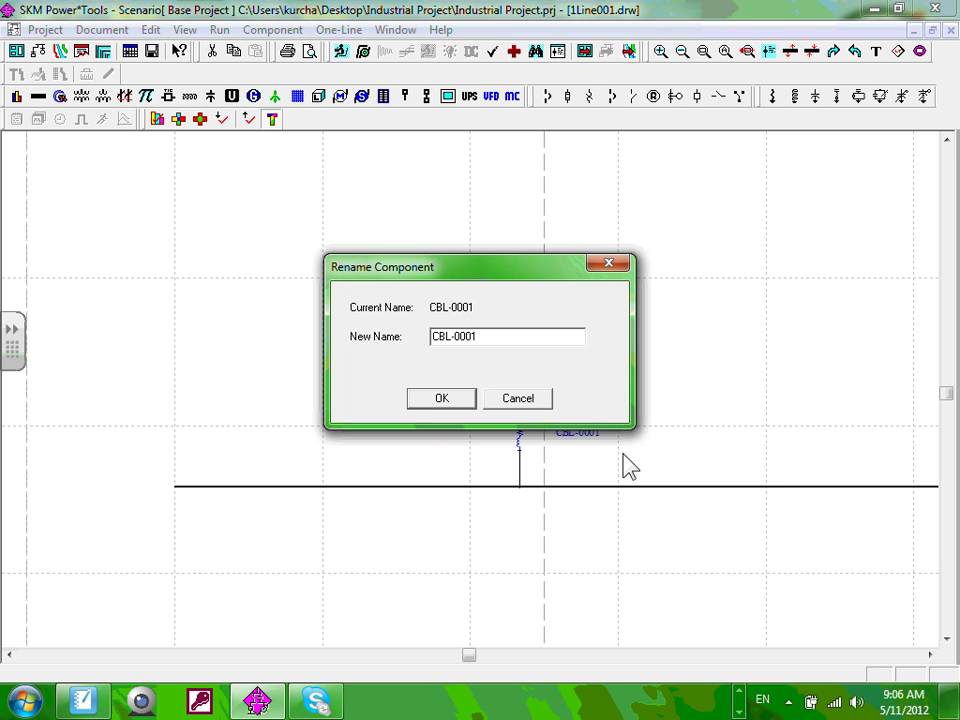
pyautogui.press('BackSpace')
pyautogui.press('BackSpace')
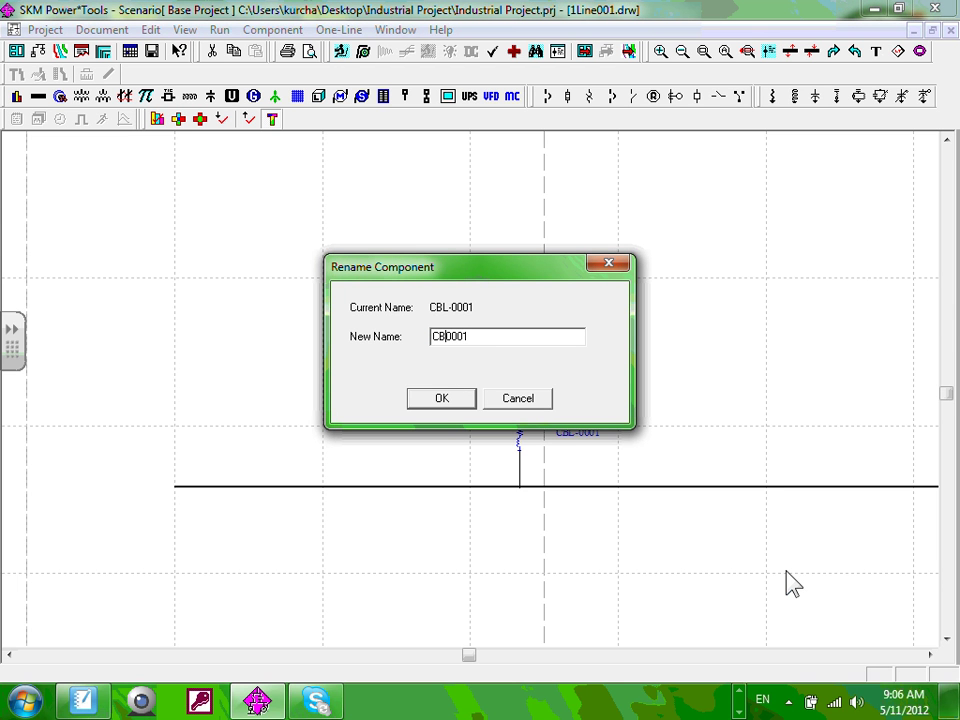
pyautogui.write('-')
pyautogui.press('Delete')
pyautogui.press('Delete')
pyautogui.press('Delete')
pyautogui.press('Delete')
pyautogui.write('SG')
pyautogui.click(452, 399)
# Step: Examine the cable and main bus name labels on the one-line diagram, close up and in overview
pyautogui.scroll(2, 588, 373)
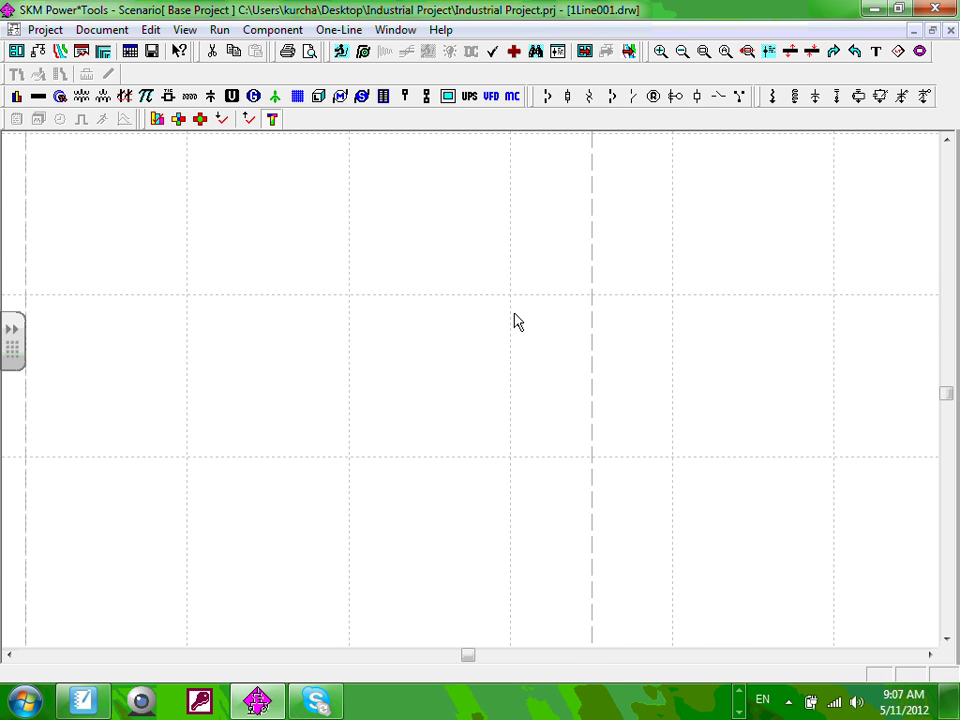
pyautogui.scroll(1, 698, 401)
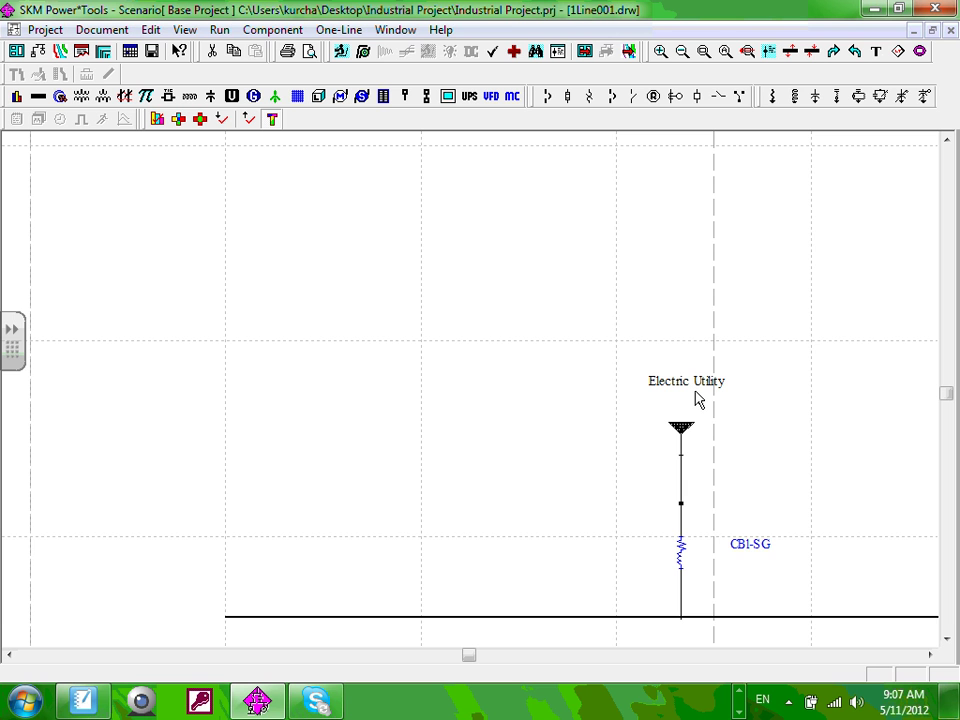
pyautogui.scroll(-1, 685, 388)
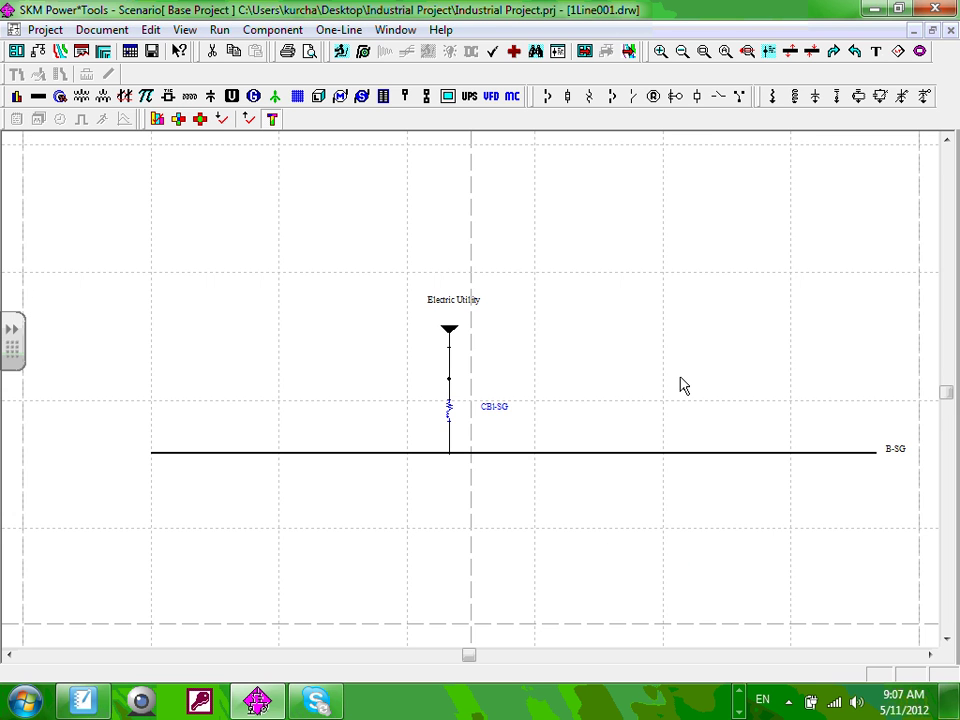
pyautogui.scroll(1, 530, 470)
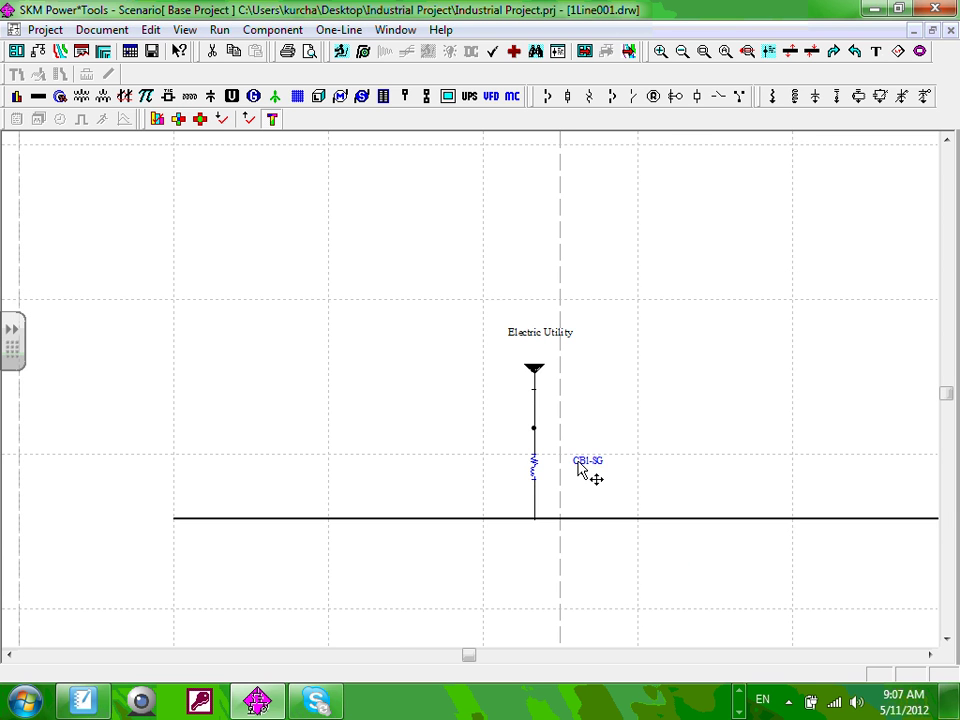
pyautogui.scroll(-1, 870, 428)
pyautogui.scroll(1, 660, 428)
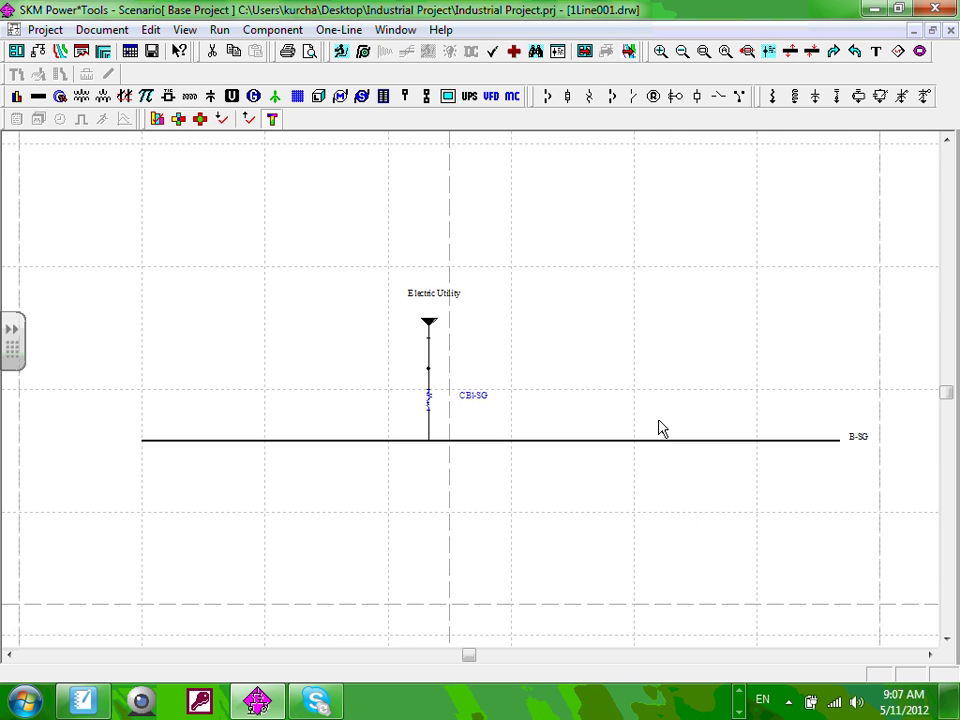
pyautogui.scroll(-1, 492, 419)
pyautogui.scroll(-1, 530, 440)
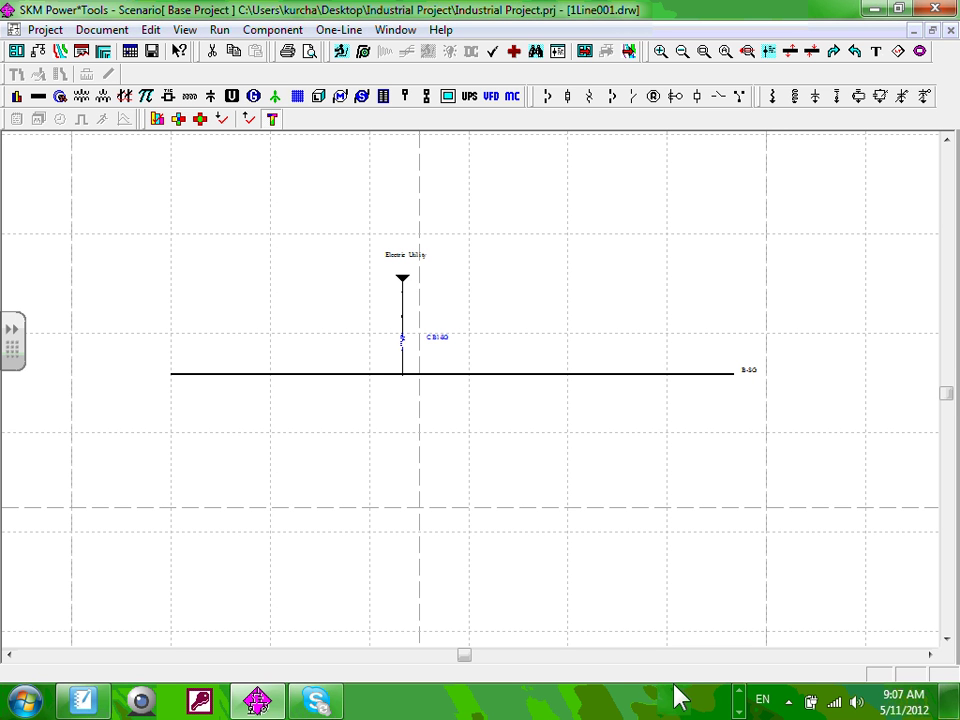
# Step: Switch to Revit MEP and view the One Line Riser on sheet E3.1
pyautogui.click(740, 692)
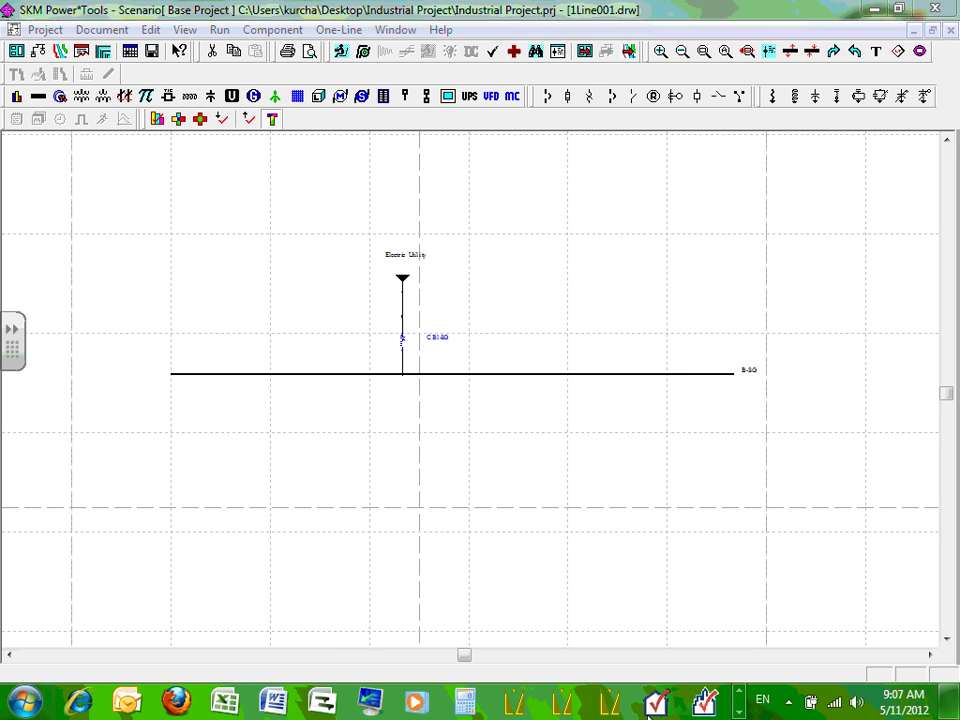
pyautogui.click(740, 711)
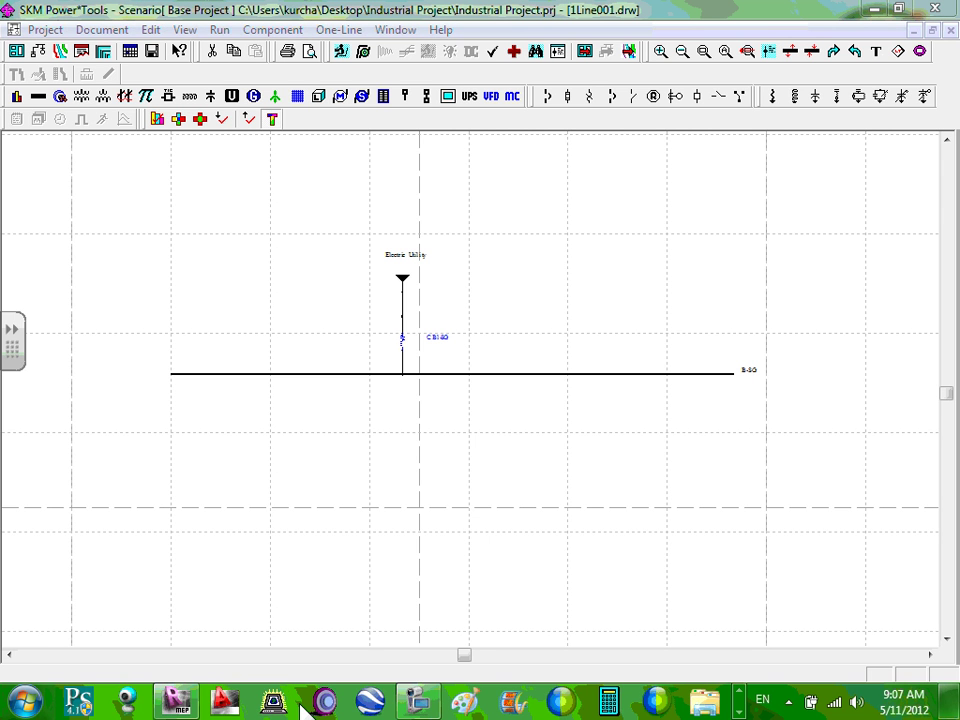
pyautogui.click(177, 701)
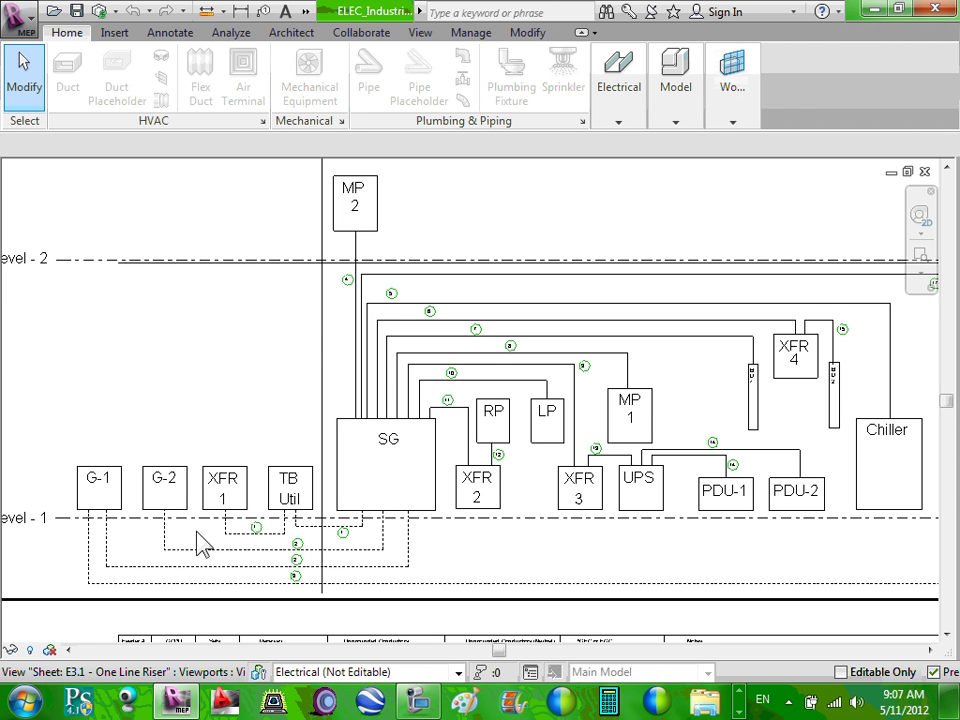
# Step: Mark the MP 2, MP 1 and LP panels on the riser diagram with red ink stars
pyautogui.hotkey('ctrl', 'd')
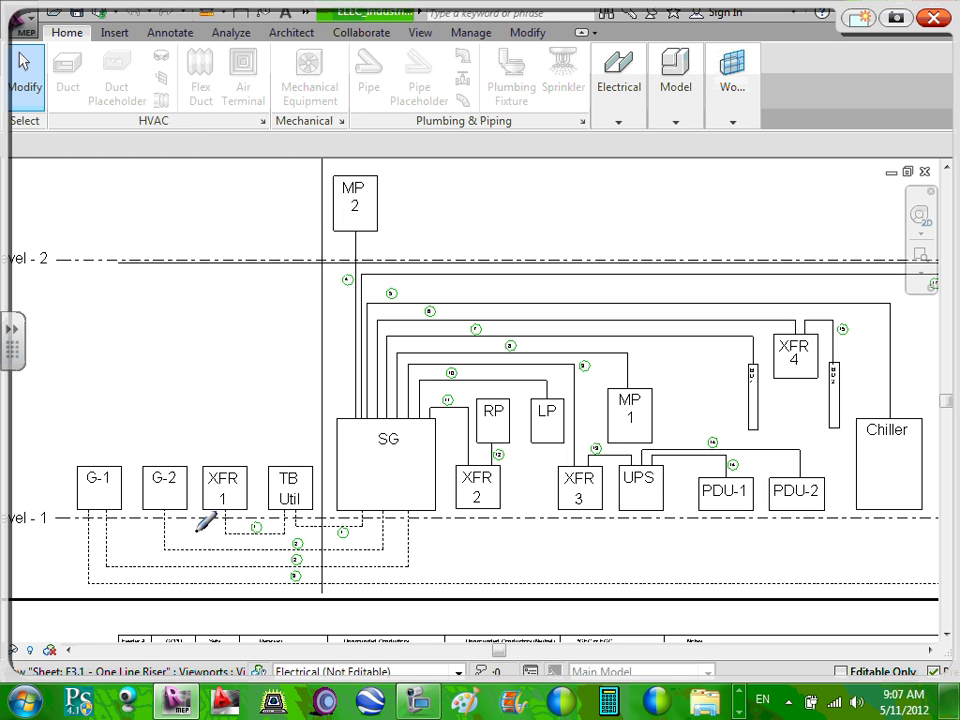
pyautogui.moveTo(385, 162); pyautogui.dragTo(408, 180)
pyautogui.moveTo(645, 354); pyautogui.dragTo(662, 381)
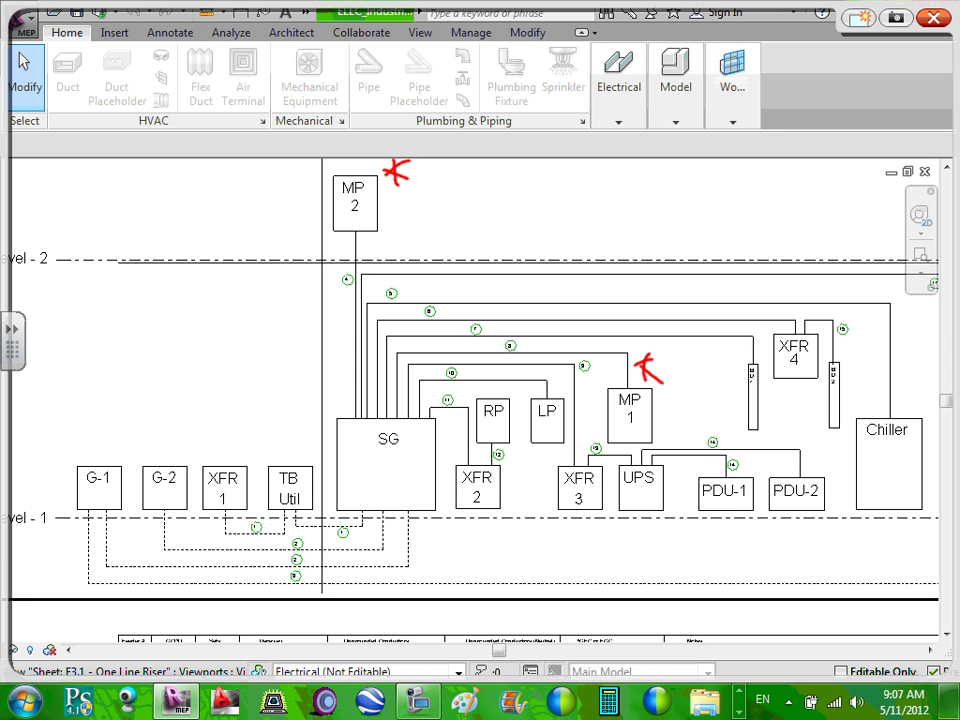
pyautogui.moveTo(541, 368); pyautogui.dragTo(554, 382)
# Step: Sketch an extra panel labelled EP in red ink beside SG on the riser, with a feeder line from SG
pyautogui.moveTo(334, 392)
pyautogui.mouseDown()
pyautogui.moveTo(335, 413)
pyautogui.moveTo(203, 402)
pyautogui.moveTo(238, 390)
pyautogui.mouseUp()
pyautogui.moveTo(108, 387); pyautogui.dragTo(88, 426)
pyautogui.moveTo(90, 406); pyautogui.dragTo(115, 398)
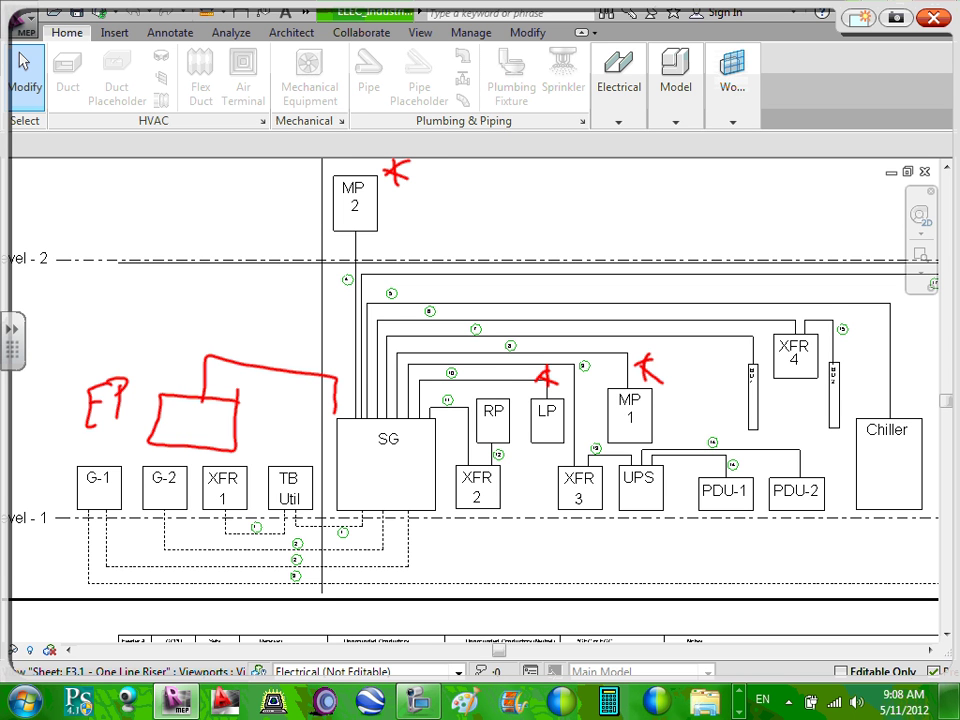
pyautogui.moveTo(157, 310); pyautogui.dragTo(161, 340)
pyautogui.moveTo(147, 334); pyautogui.dragTo(176, 314)
pyautogui.moveTo(362, 148)
pyautogui.mouseDown()
pyautogui.moveTo(418, 214)
pyautogui.moveTo(366, 138)
pyautogui.mouseUp()
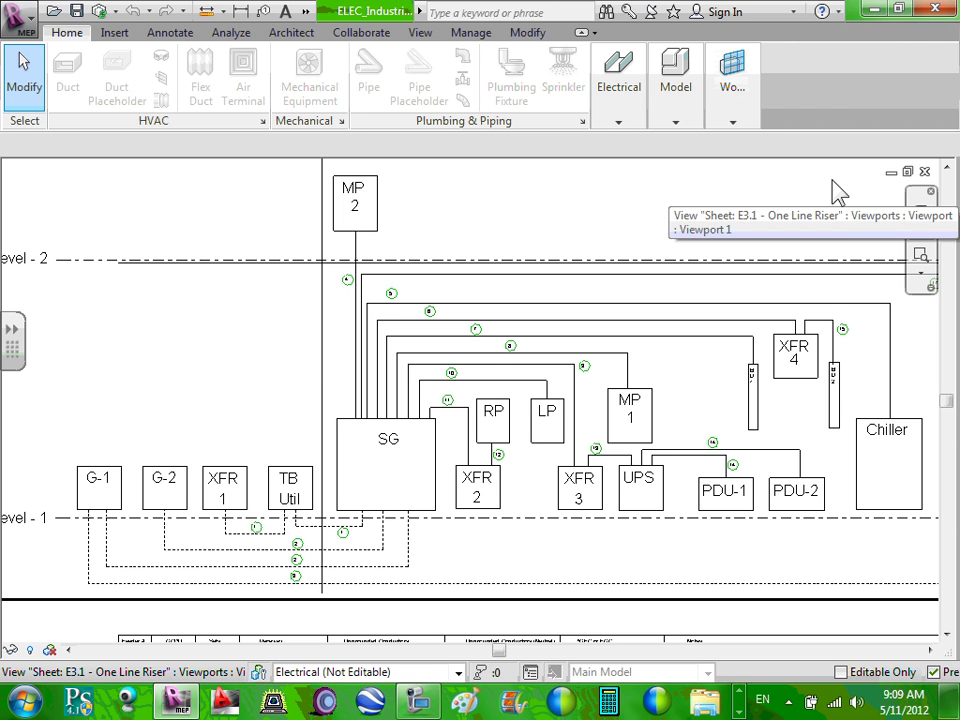
# Step: Switch to SKM Power*Tools and connect a new circuit breaker beneath the left end of main bus B-SG
pyautogui.click(737, 712)
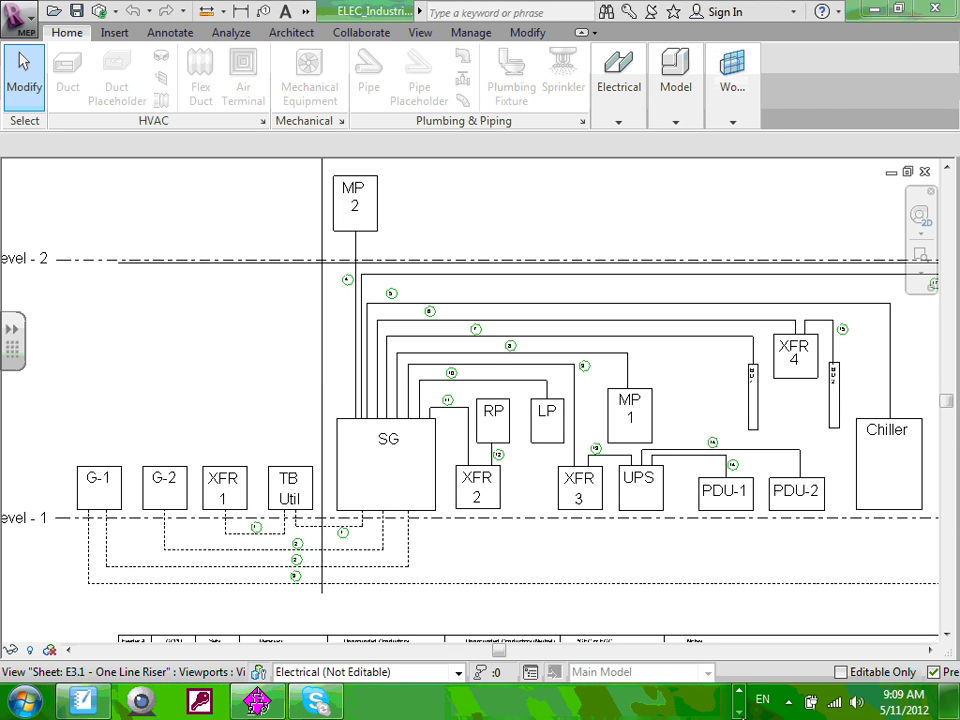
pyautogui.click(205, 700)
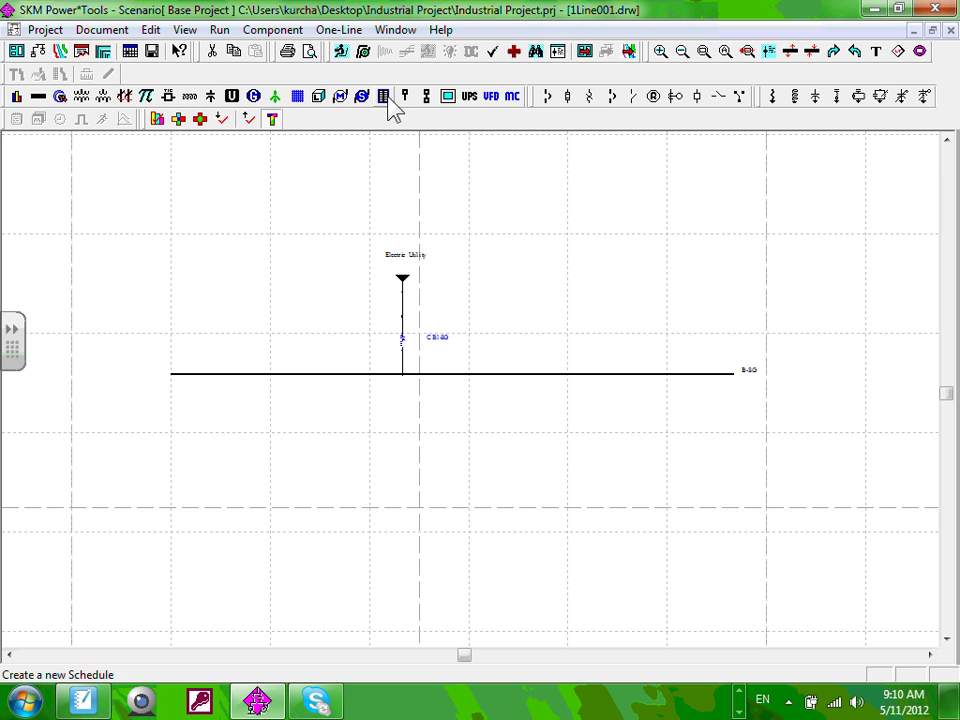
pyautogui.click(548, 102)
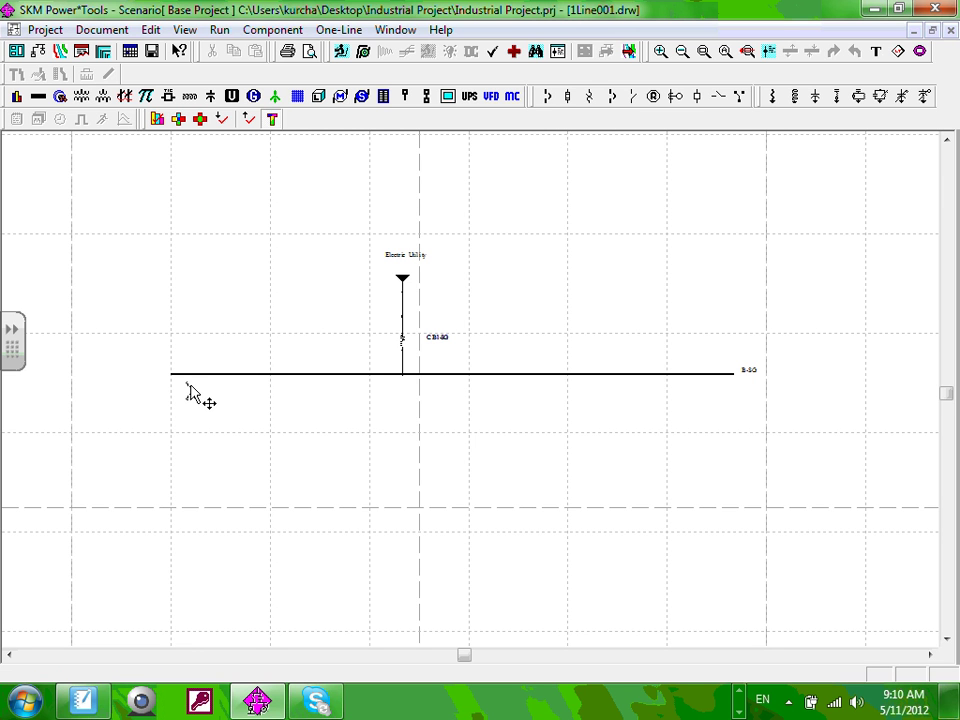
pyautogui.scroll(1, 193, 400)
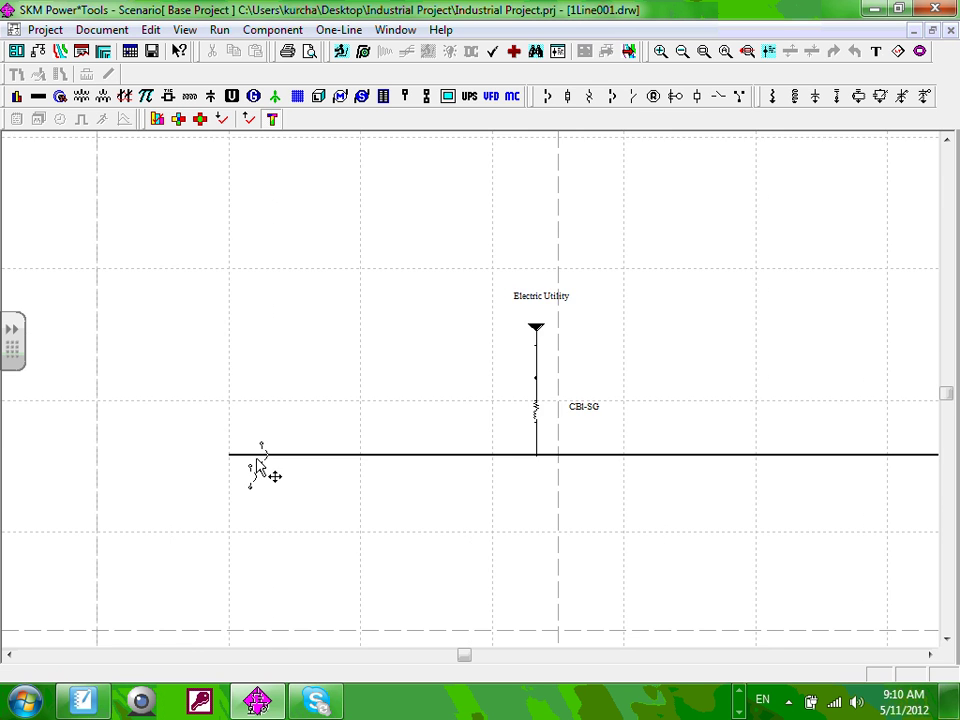
pyautogui.scroll(1, 257, 462)
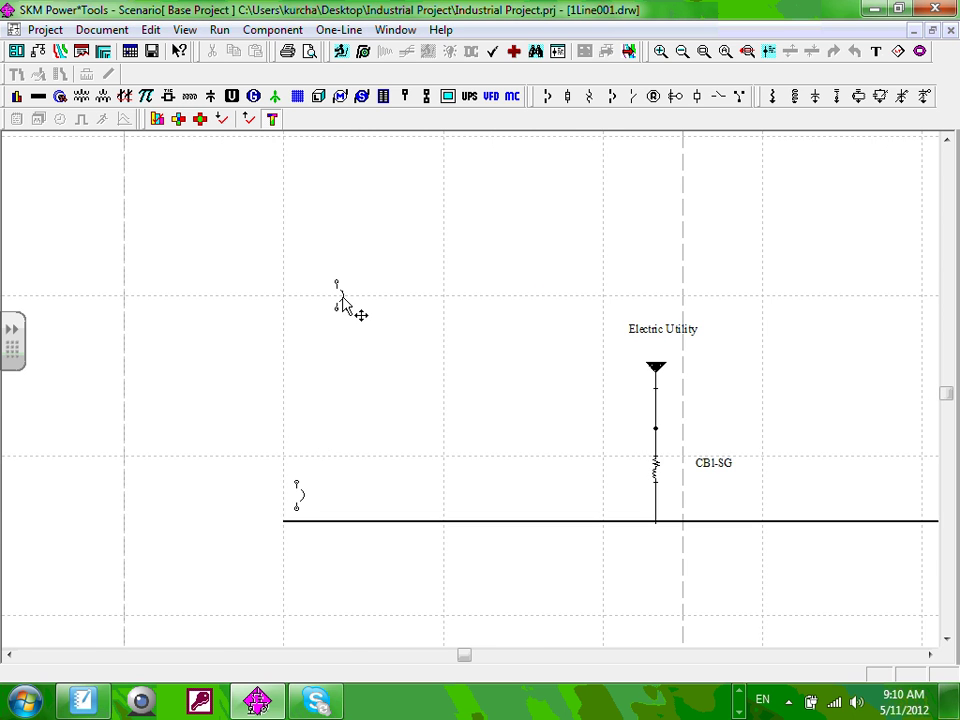
pyautogui.scroll(-1, 342, 302)
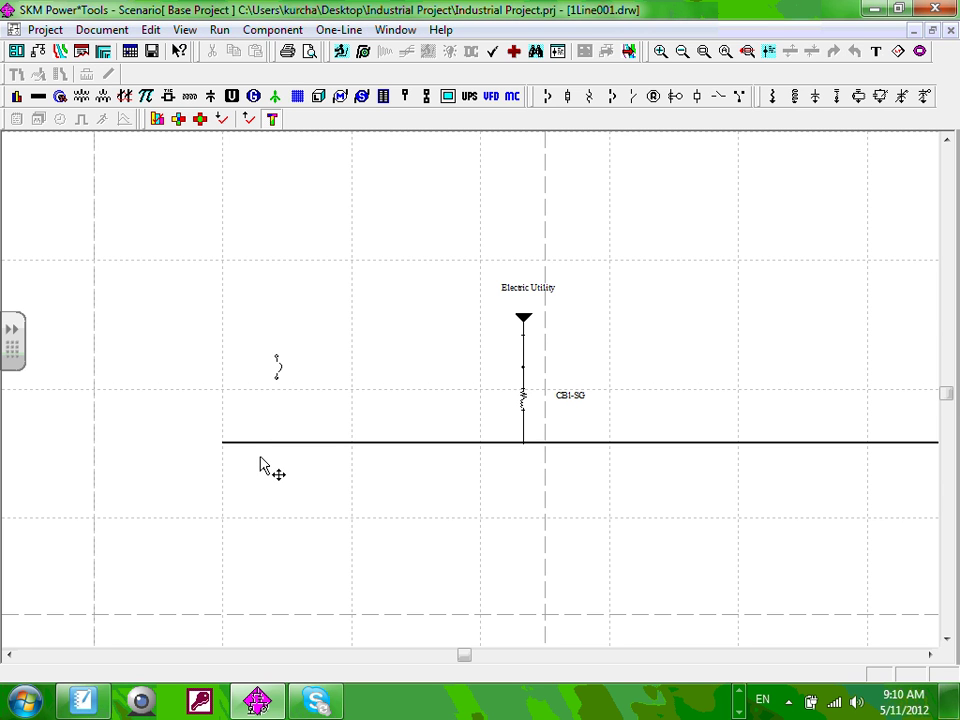
pyautogui.click(260, 465)
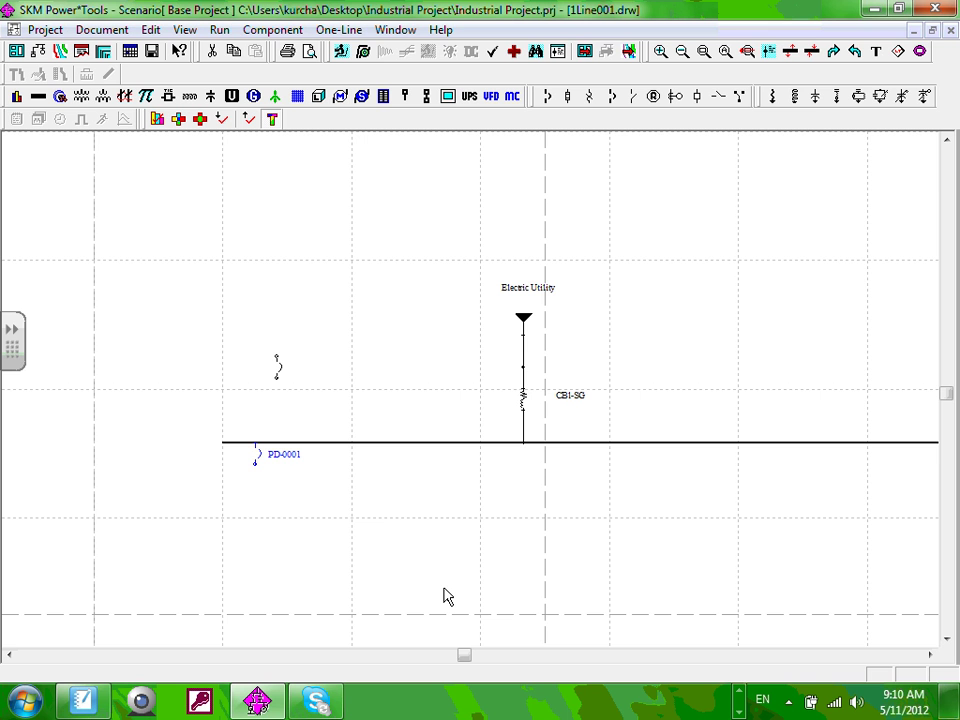
pyautogui.click(284, 327)
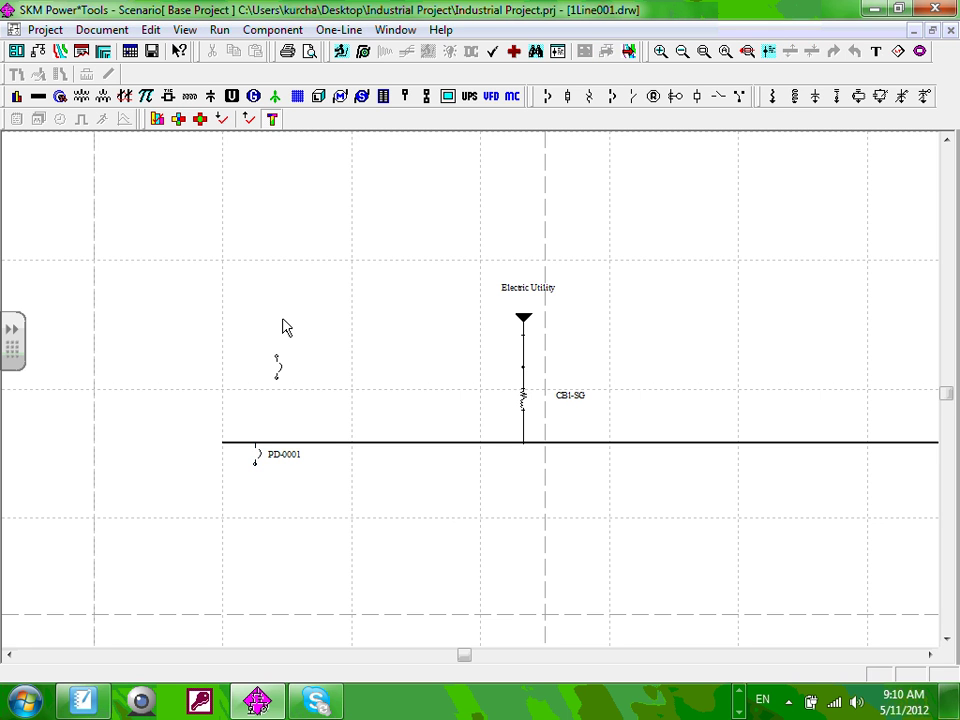
# Step: Place a second circuit breaker in the open area above the main bus and view its component properties
pyautogui.scroll(-1, 310, 325)
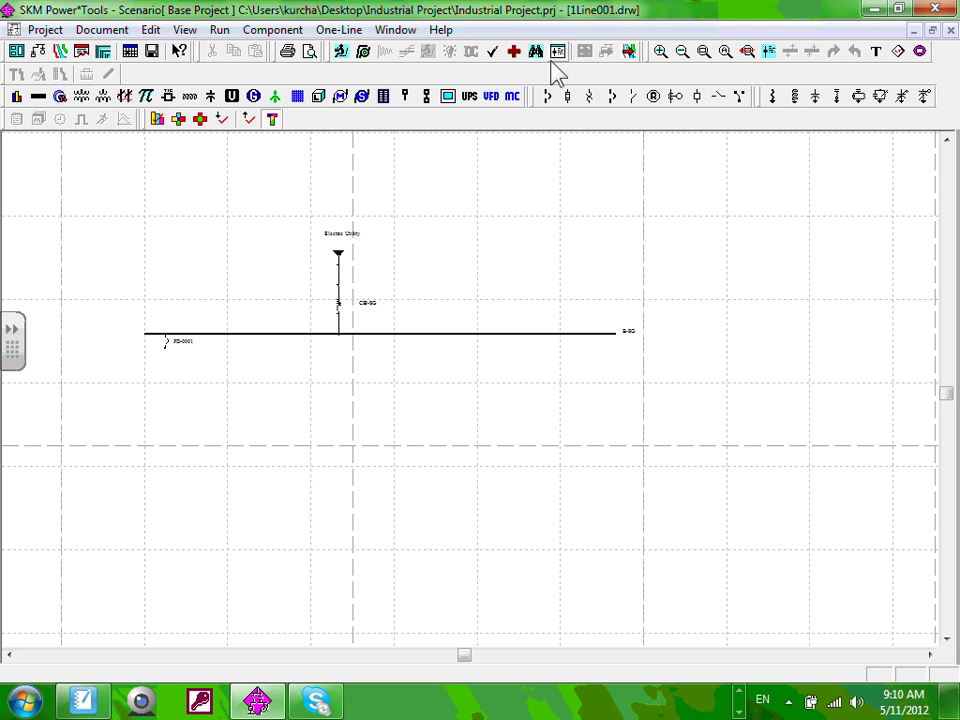
pyautogui.click(547, 95)
pyautogui.click(345, 262)
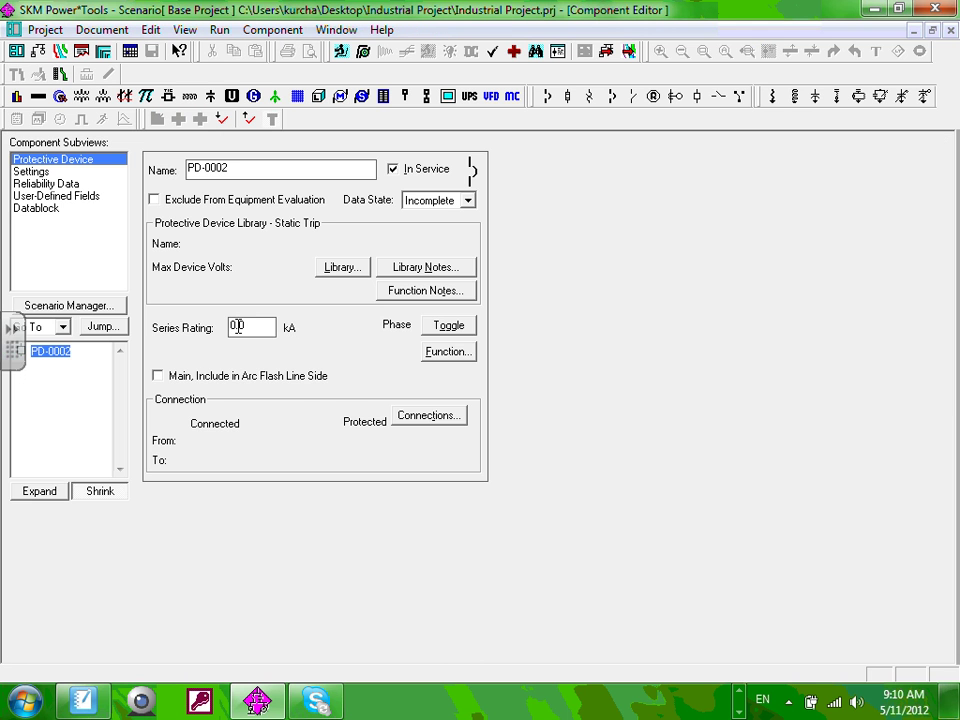
pyautogui.click(951, 30)
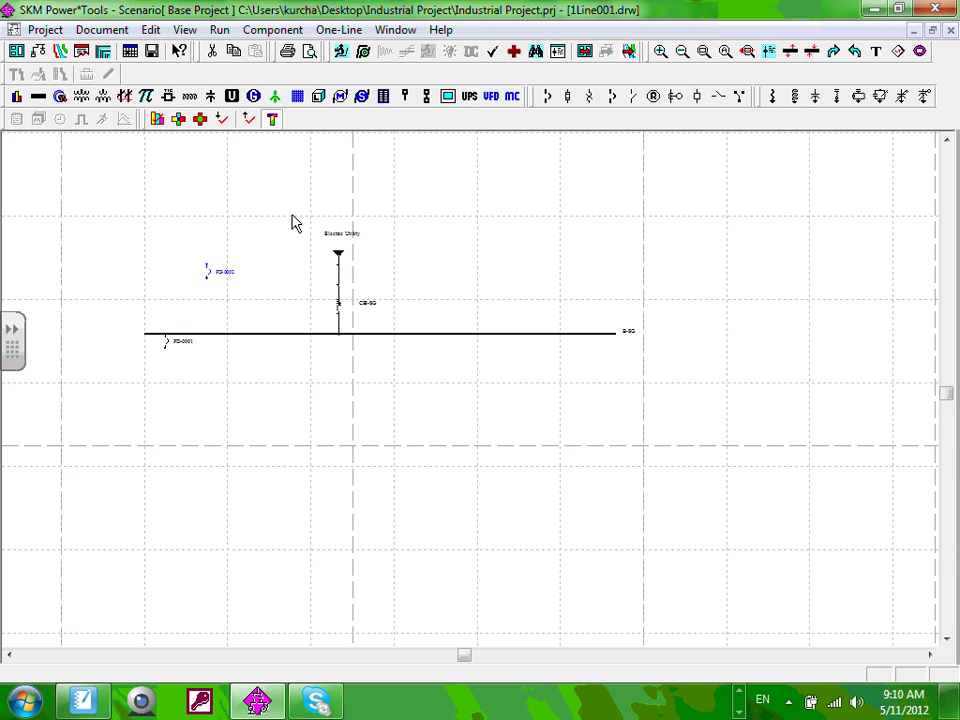
pyautogui.click(293, 222)
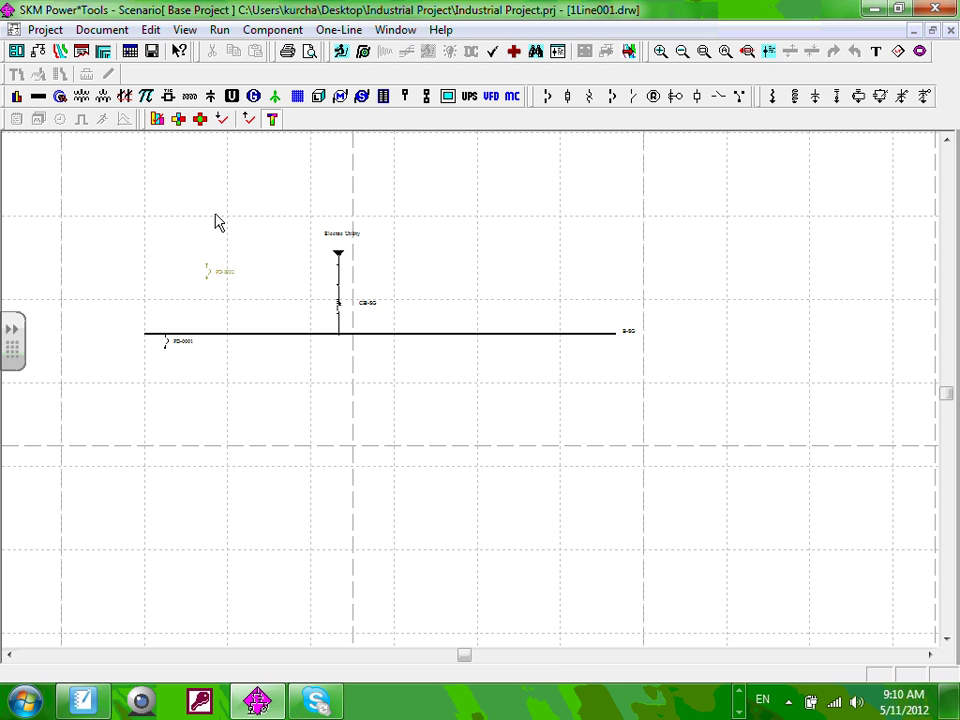
pyautogui.doubleClick(213, 278)
pyautogui.click(950, 30)
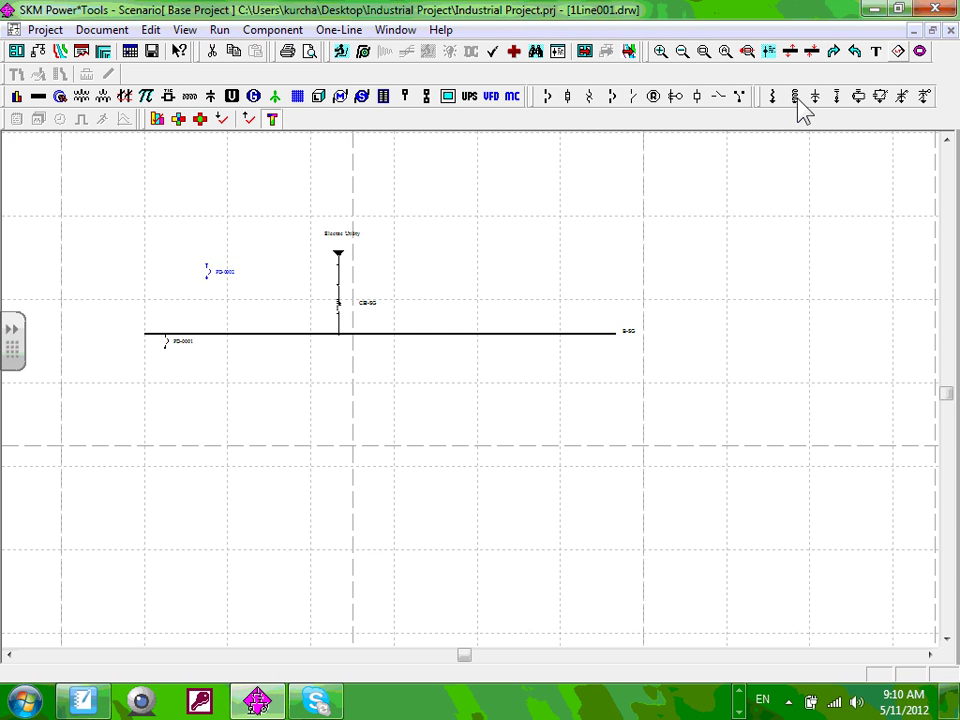
# Step: Try to move the unconnected breaker from above the main bus to just below it
pyautogui.moveTo(195, 250); pyautogui.dragTo(213, 413)
pyautogui.doubleClick(250, 334)
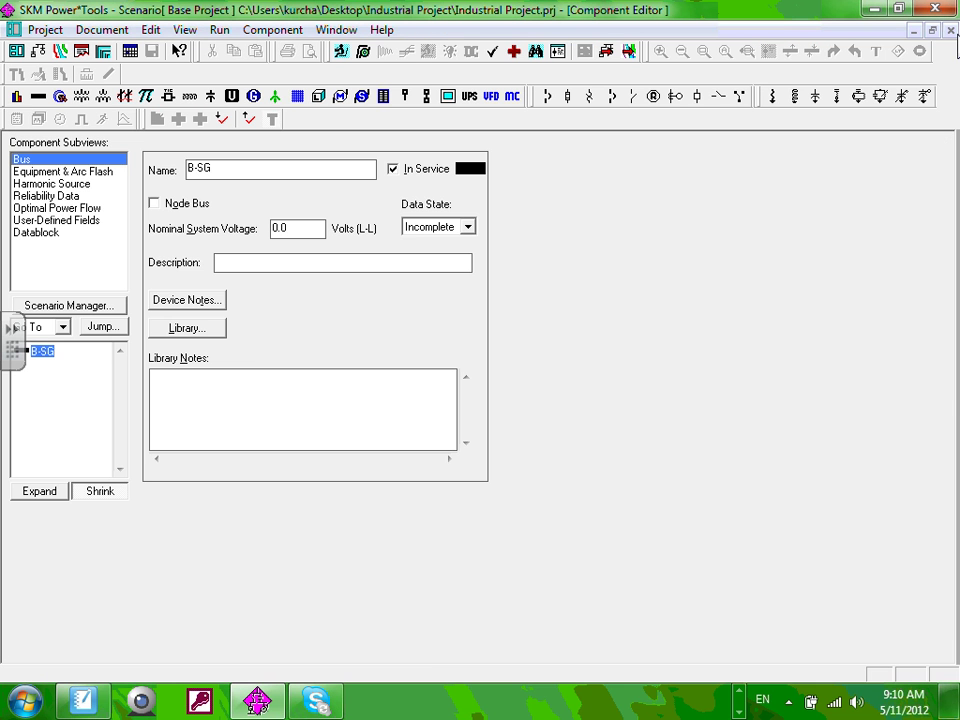
pyautogui.click(950, 30)
pyautogui.click(205, 407)
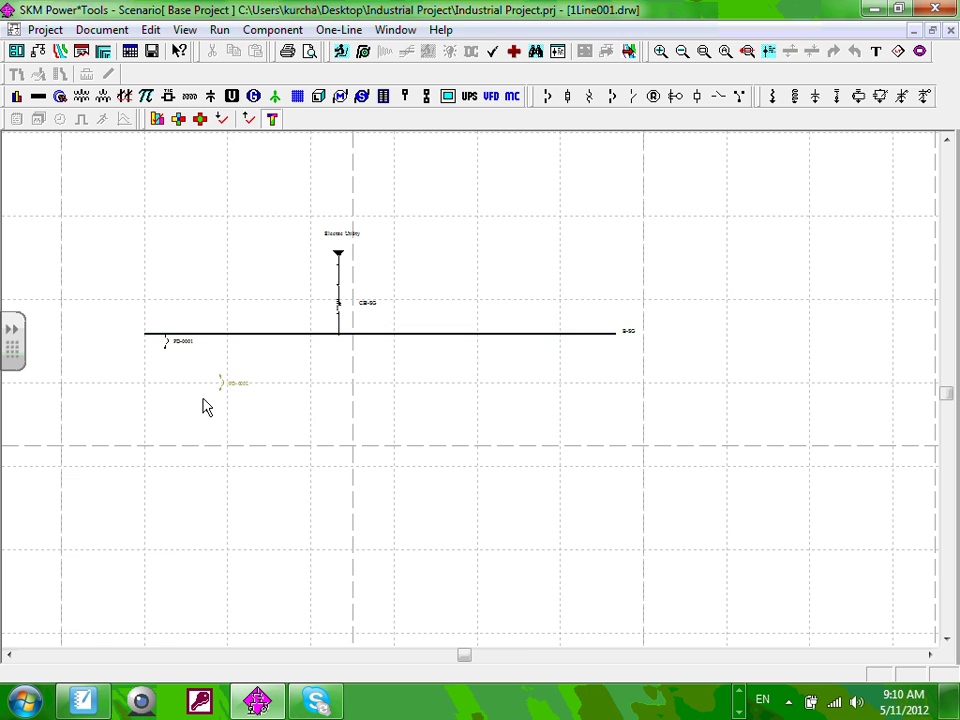
# Step: Destroy the unconnected breaker PD-0002, removing it from both the one-line diagram and the project database
pyautogui.scroll(1, 307, 467)
pyautogui.moveTo(307, 467); pyautogui.dragTo(287, 316)
pyautogui.rightClick(287, 314)
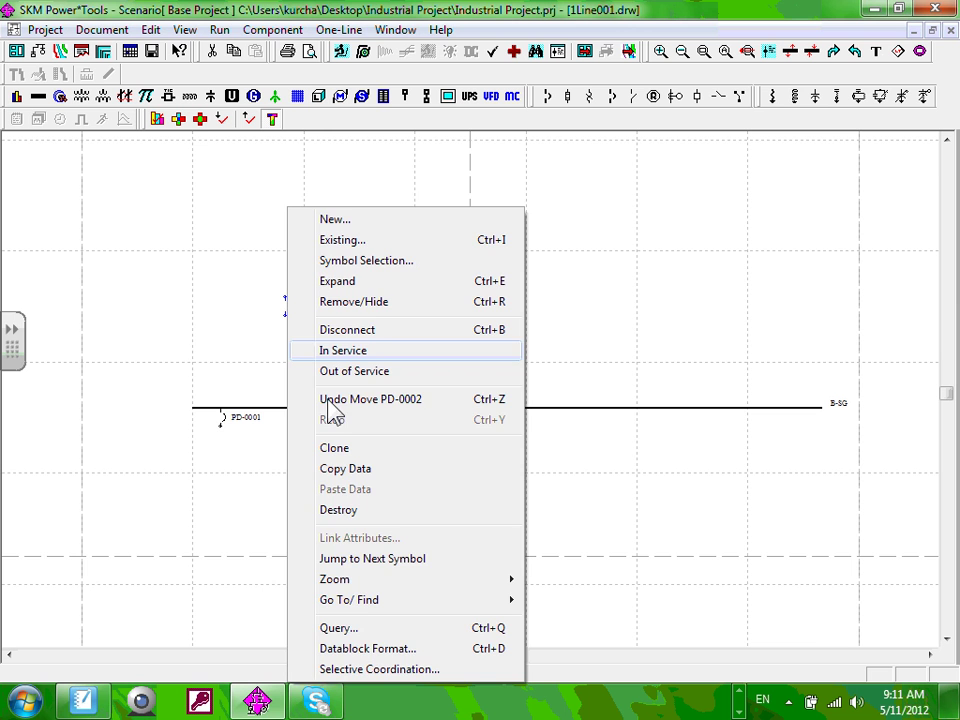
pyautogui.click(345, 512)
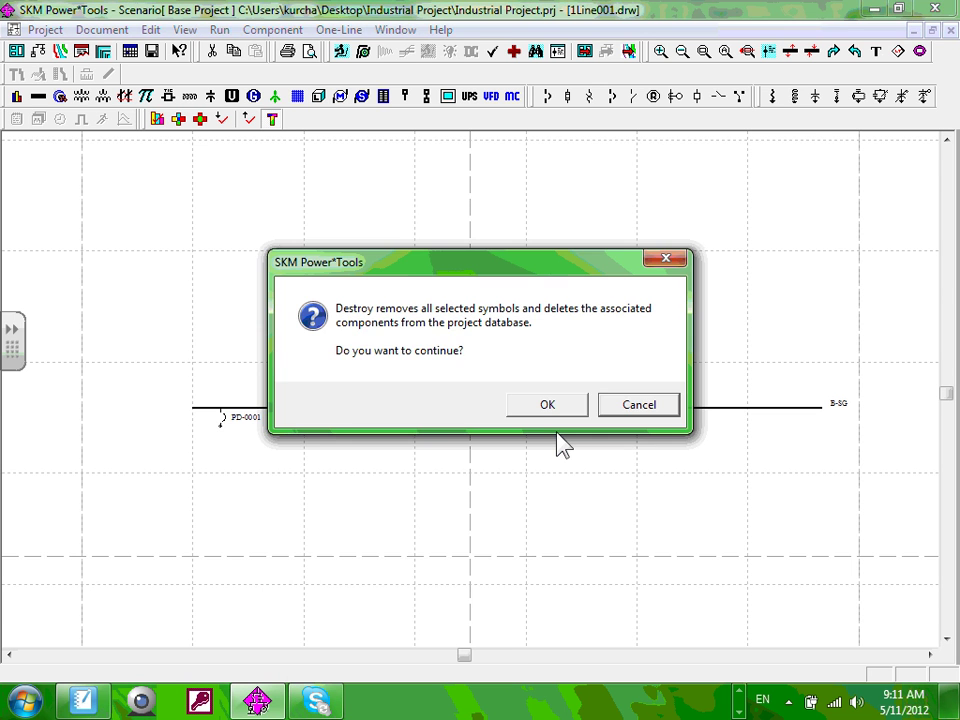
pyautogui.click(547, 404)
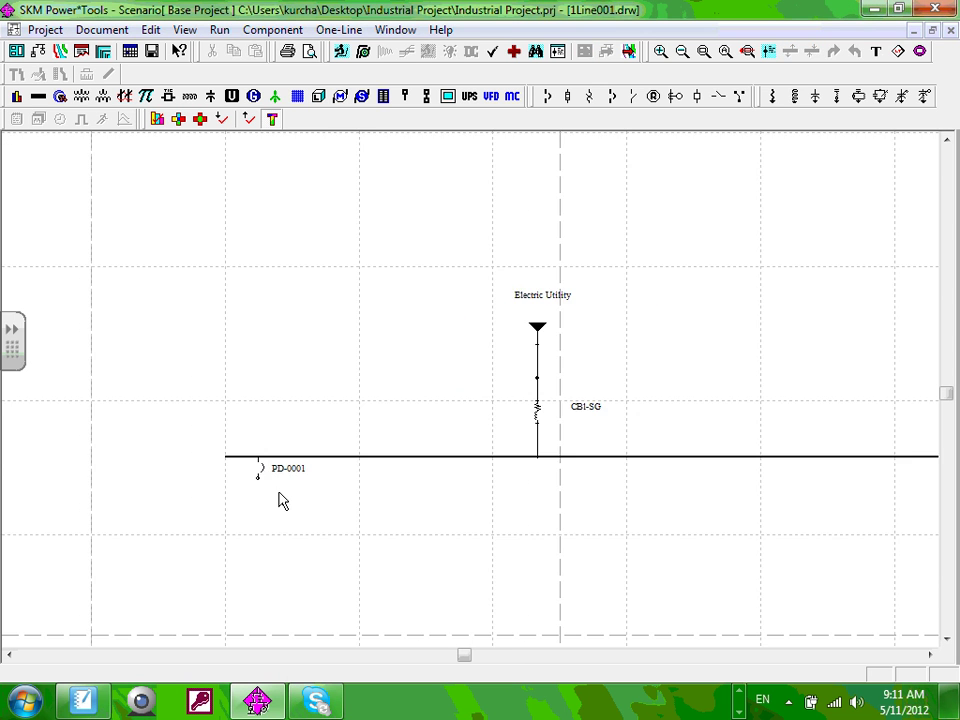
# Step: Add a cable below breaker PD-0001 and connect it to the breaker's lower end with some spacing
pyautogui.scroll(-3, 298, 490)
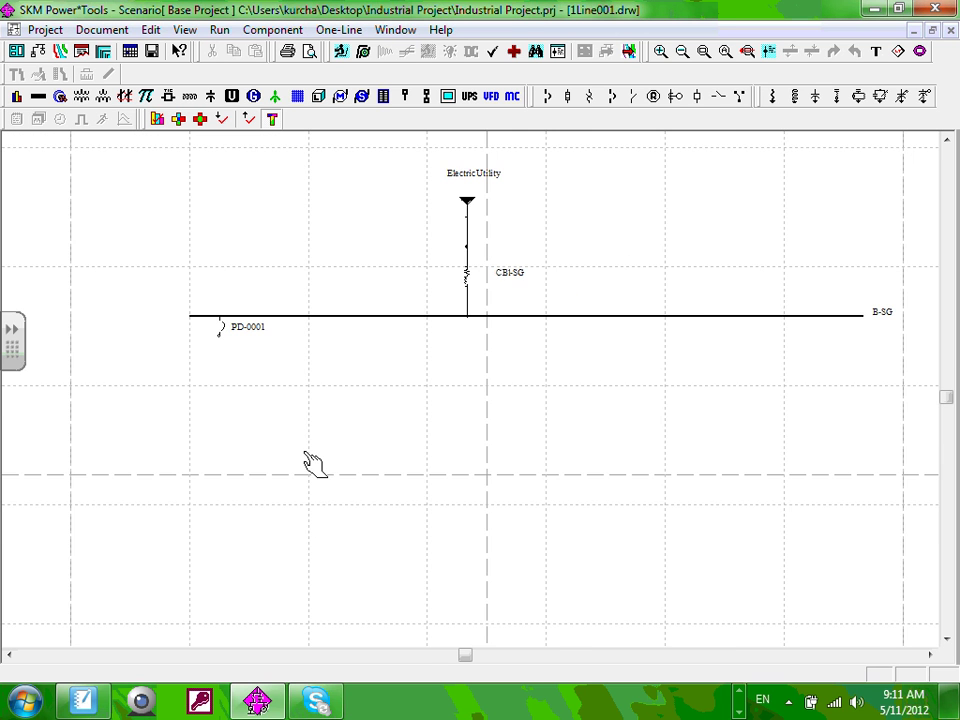
pyautogui.scroll(3, 313, 462)
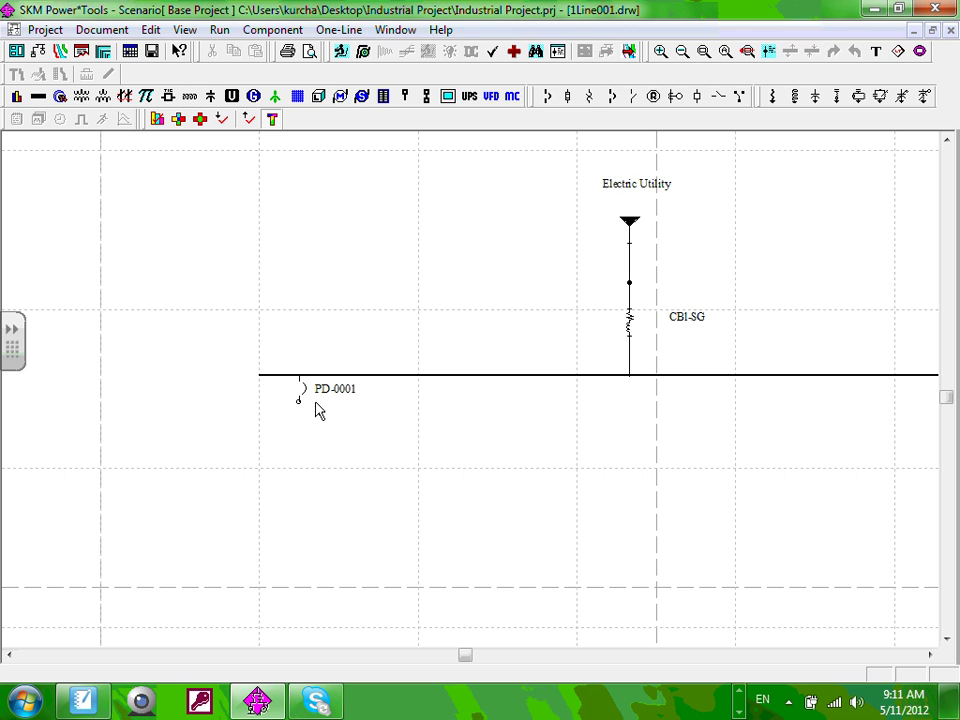
pyautogui.click(60, 97)
pyautogui.click(299, 495)
pyautogui.moveTo(301, 491); pyautogui.dragTo(298, 488)
pyautogui.moveTo(297, 489)
pyautogui.mouseDown()
pyautogui.moveTo(298, 503)
pyautogui.moveTo(296, 481)
pyautogui.mouseUp()
pyautogui.click(318, 451)
pyautogui.moveTo(306, 497); pyautogui.dragTo(316, 469)
pyautogui.click(316, 497)
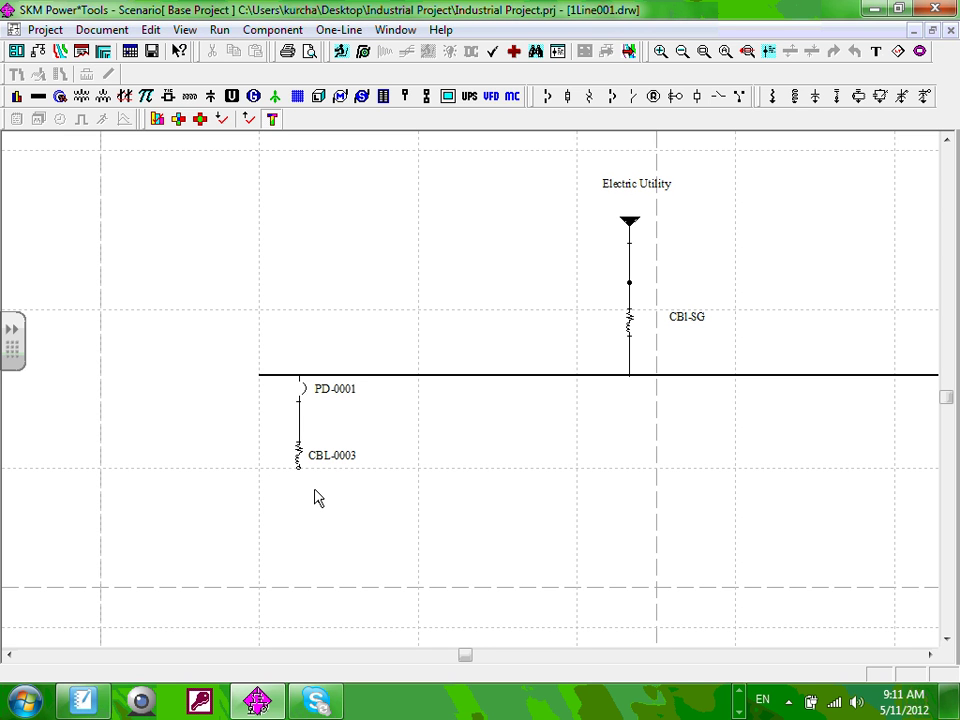
# Step: Attach a new bus to the lower end of the cable and move the cable symbol up away from it
pyautogui.click(37, 97)
pyautogui.click(300, 485)
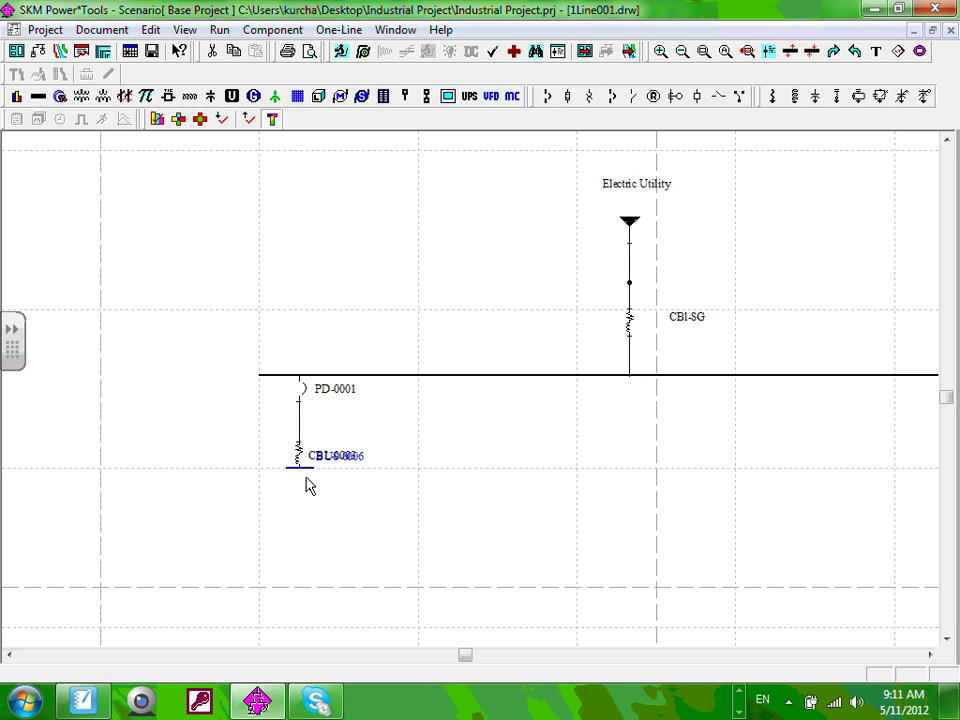
pyautogui.click(298, 452)
pyautogui.moveTo(298, 455); pyautogui.dragTo(305, 476)
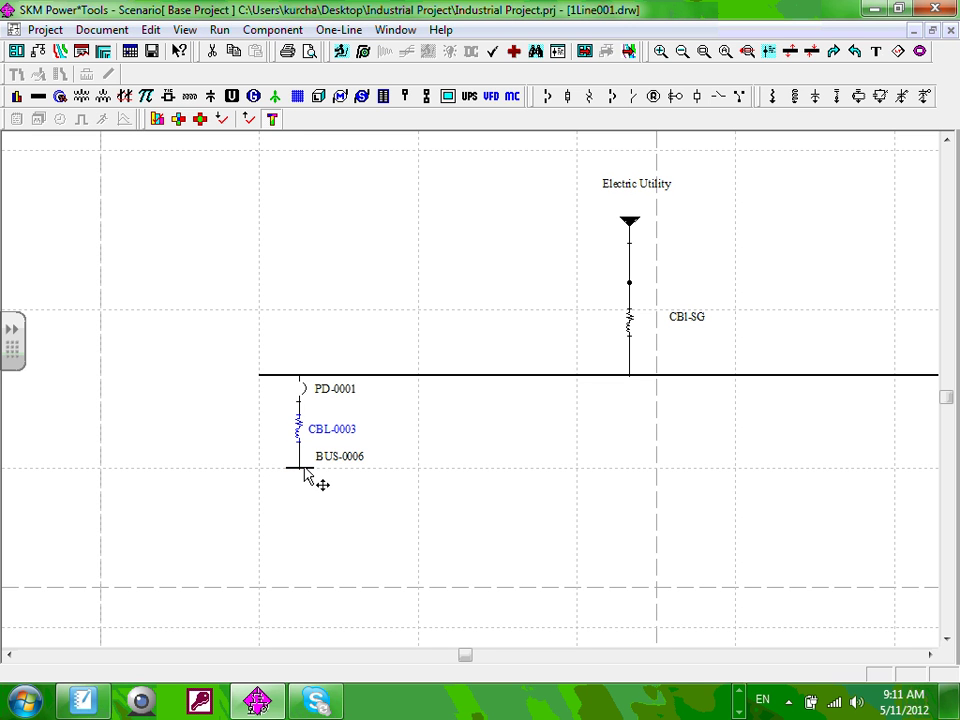
pyautogui.click(296, 537)
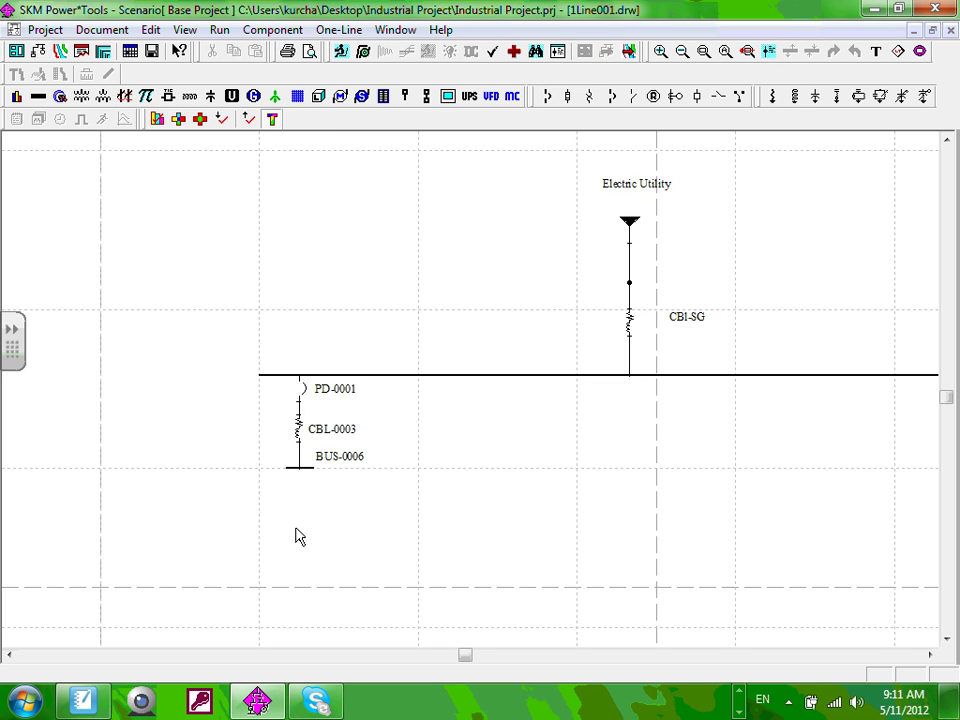
# Step: Move the new bus farther down the feeder and recentre the cable symbol between the breaker and the bus
pyautogui.click(309, 478)
pyautogui.moveTo(309, 473); pyautogui.dragTo(306, 538)
pyautogui.moveTo(304, 456)
pyautogui.mouseDown()
pyautogui.moveTo(302, 467)
pyautogui.moveTo(298, 460)
pyautogui.moveTo(405, 462)
pyautogui.moveTo(296, 458)
pyautogui.mouseUp()
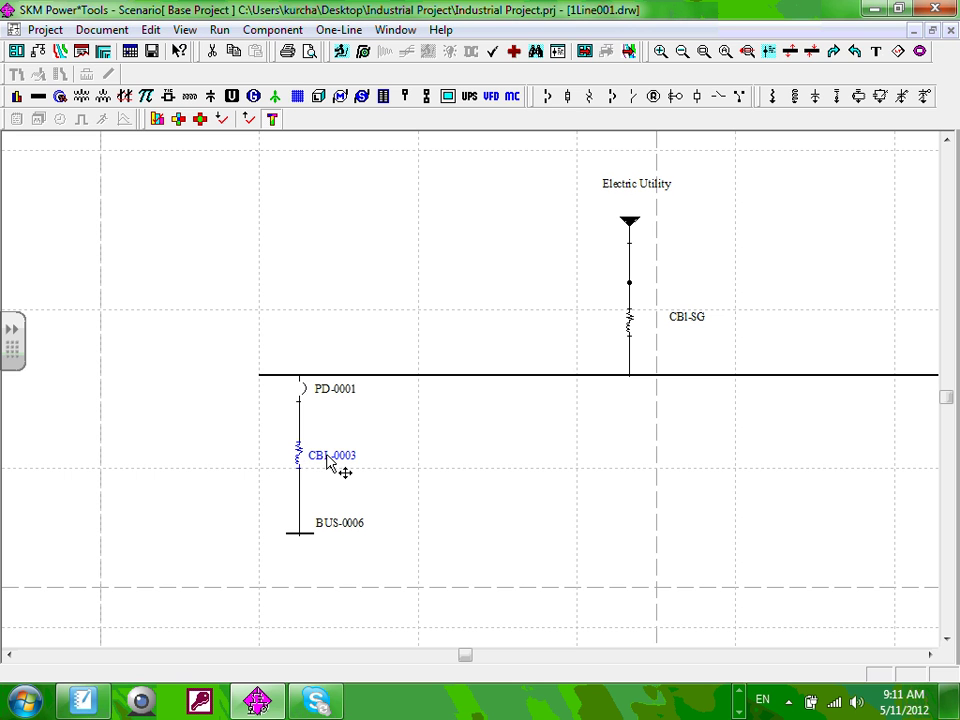
pyautogui.click(458, 489)
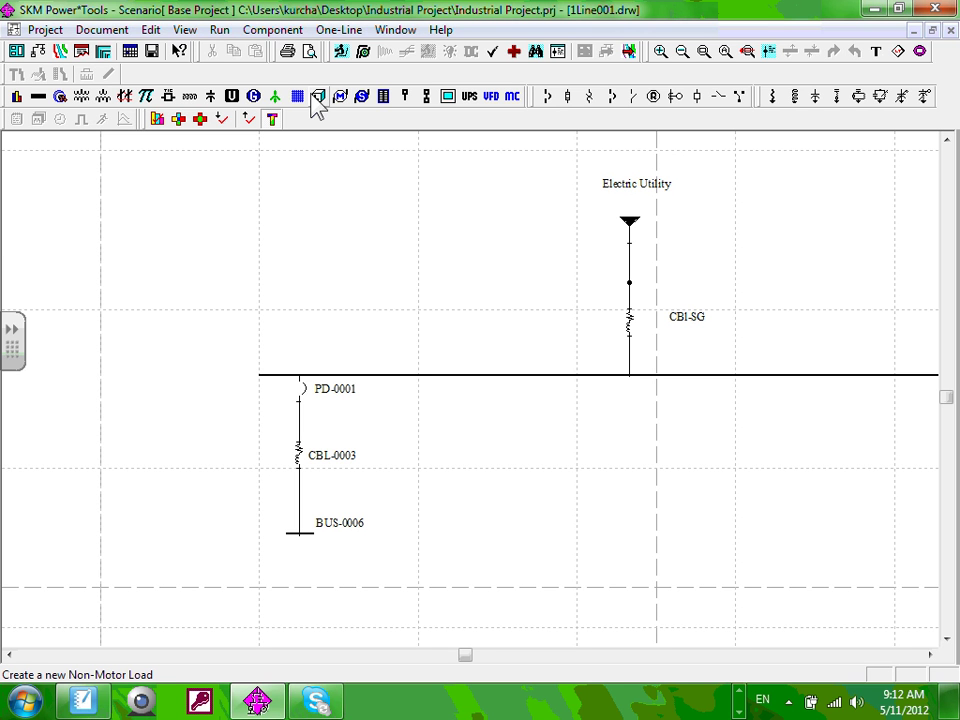
# Step: Lengthen the new bus below the cable in both directions, shifting its name label outward
pyautogui.click(271, 119)
pyautogui.click(343, 522)
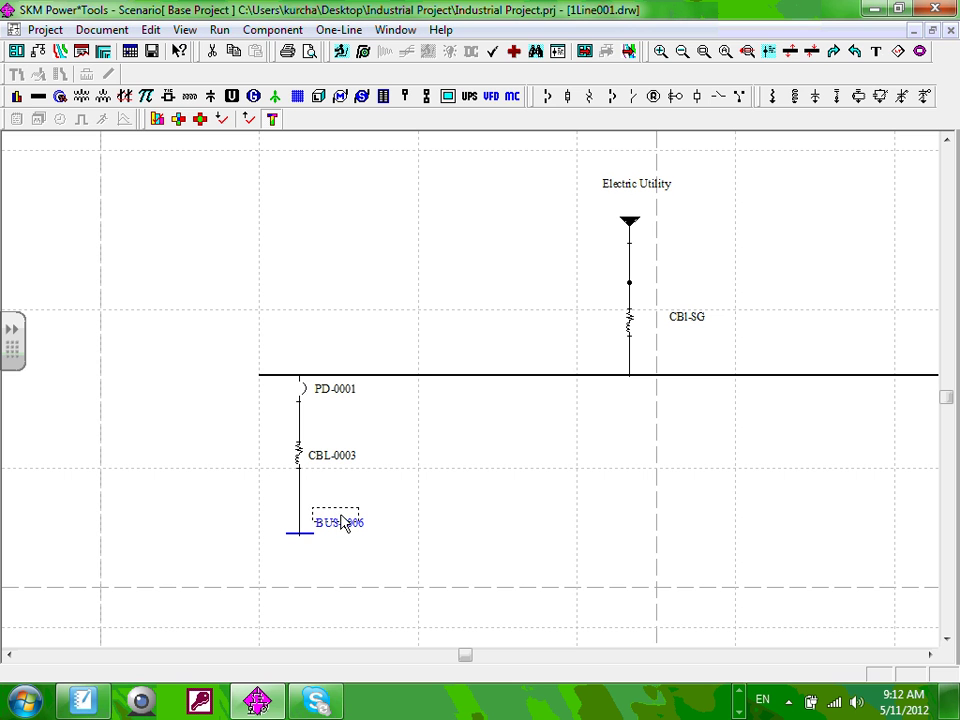
pyautogui.moveTo(343, 522); pyautogui.dragTo(365, 533)
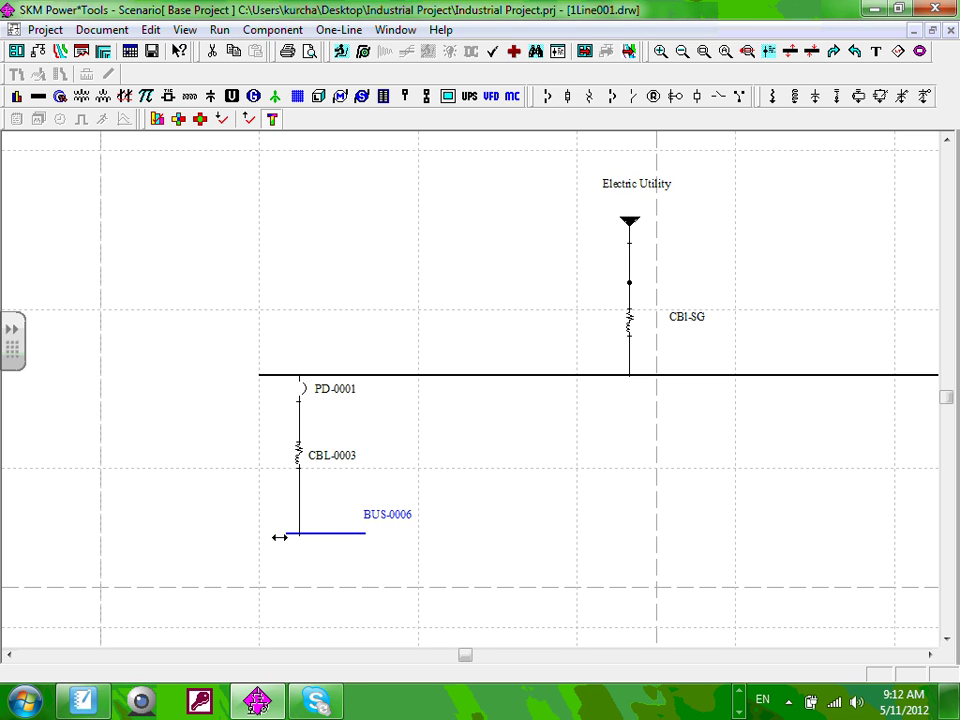
pyautogui.moveTo(279, 537); pyautogui.dragTo(264, 537)
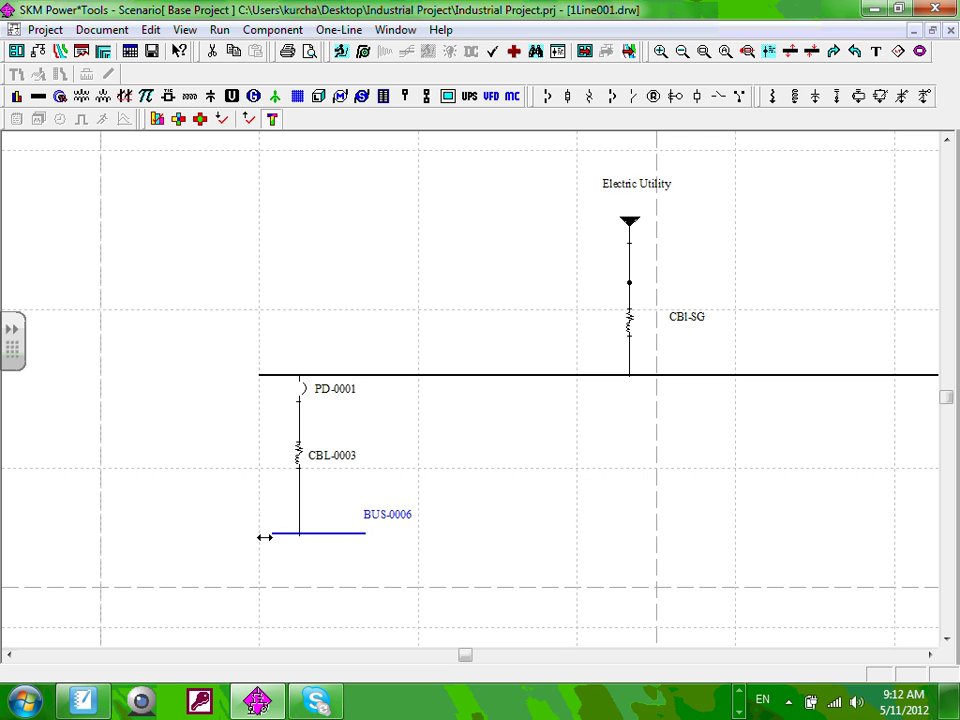
# Step: Rename the new bus B-MP-1 and align its label beside the end of the bus
pyautogui.doubleClick(397, 521)
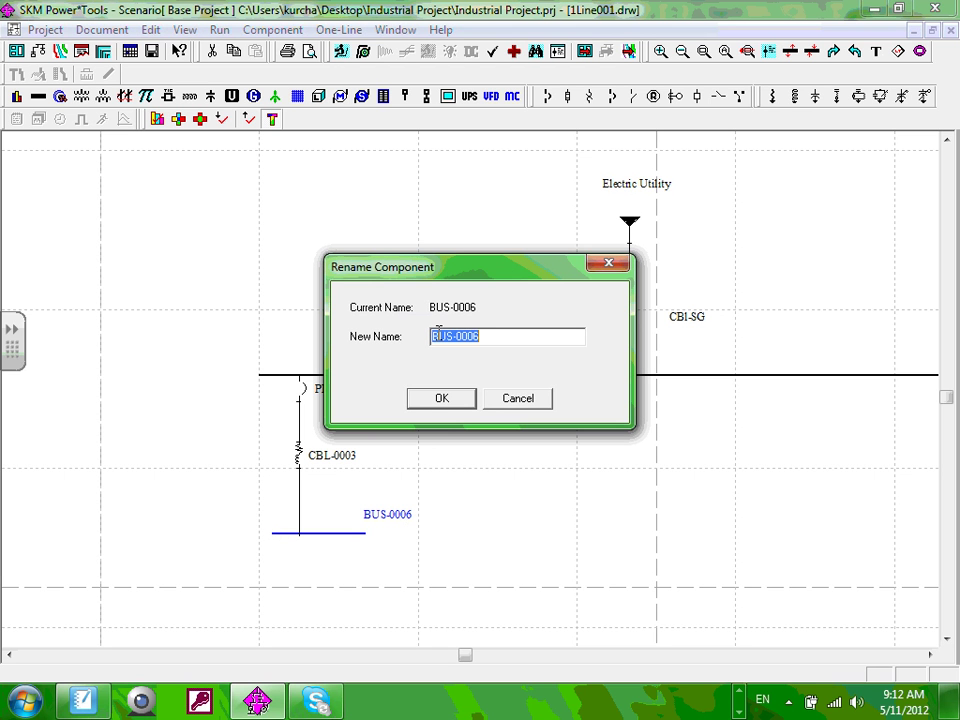
pyautogui.click(499, 336)
pyautogui.write('-')
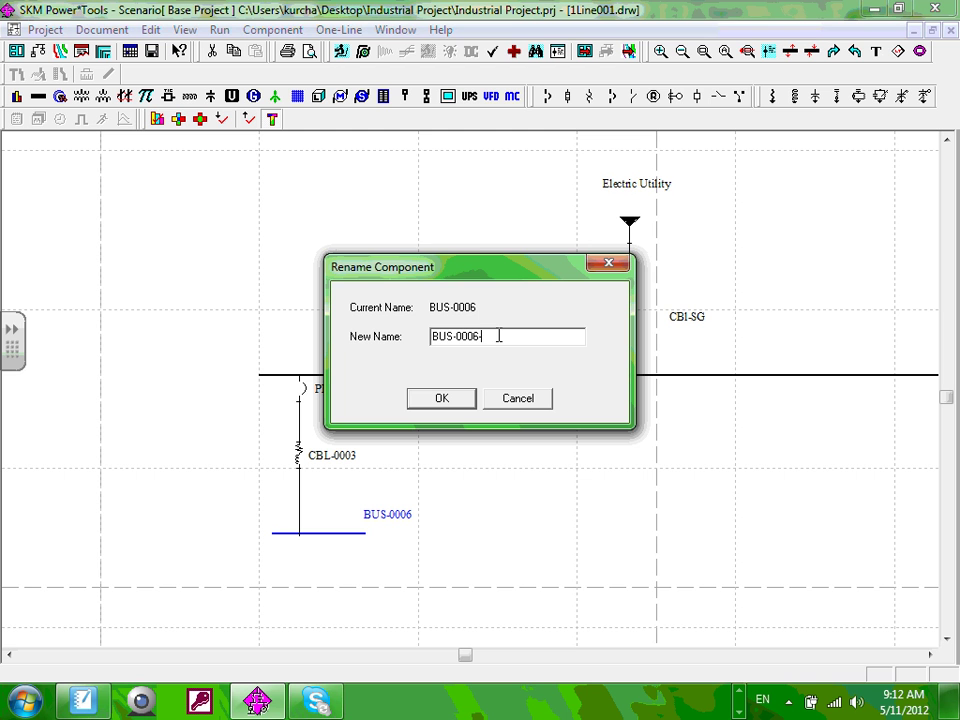
pyautogui.press('BackSpace')
pyautogui.press('BackSpace')
pyautogui.press('BackSpace')
pyautogui.press('BackSpace')
pyautogui.press('BackSpace')
pyautogui.press('BackSpace')
pyautogui.press('BackSpace')
pyautogui.press('BackSpace')
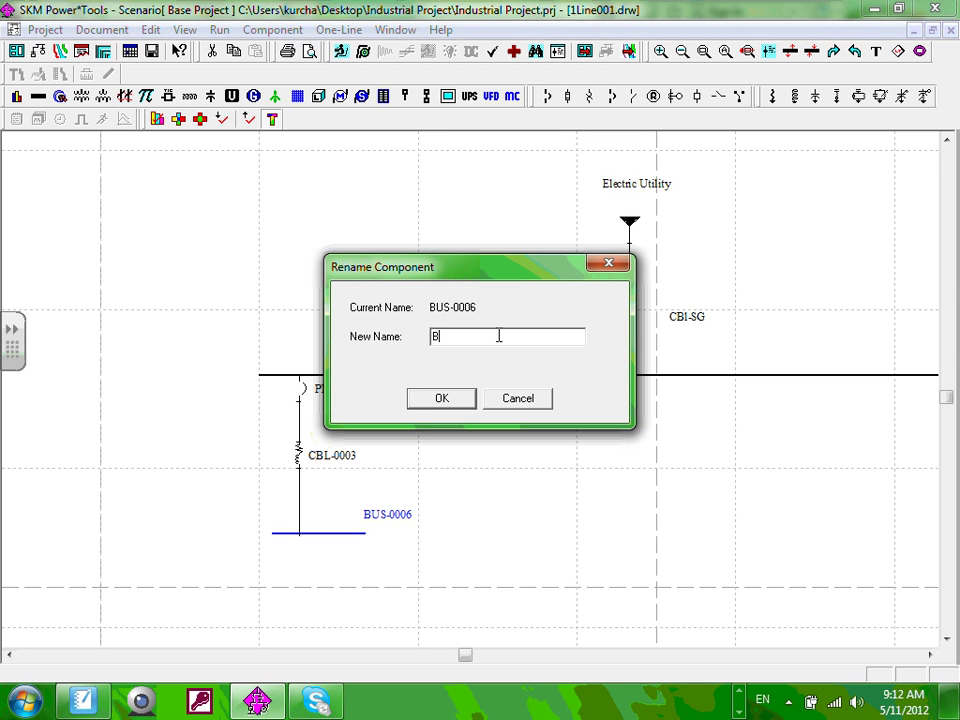
pyautogui.write('-MP-1')
pyautogui.click(442, 398)
pyautogui.moveTo(395, 521); pyautogui.dragTo(401, 537)
# Step: Rename the cable between the first feeder's breaker and bus CBl-MP-1
pyautogui.click(335, 459)
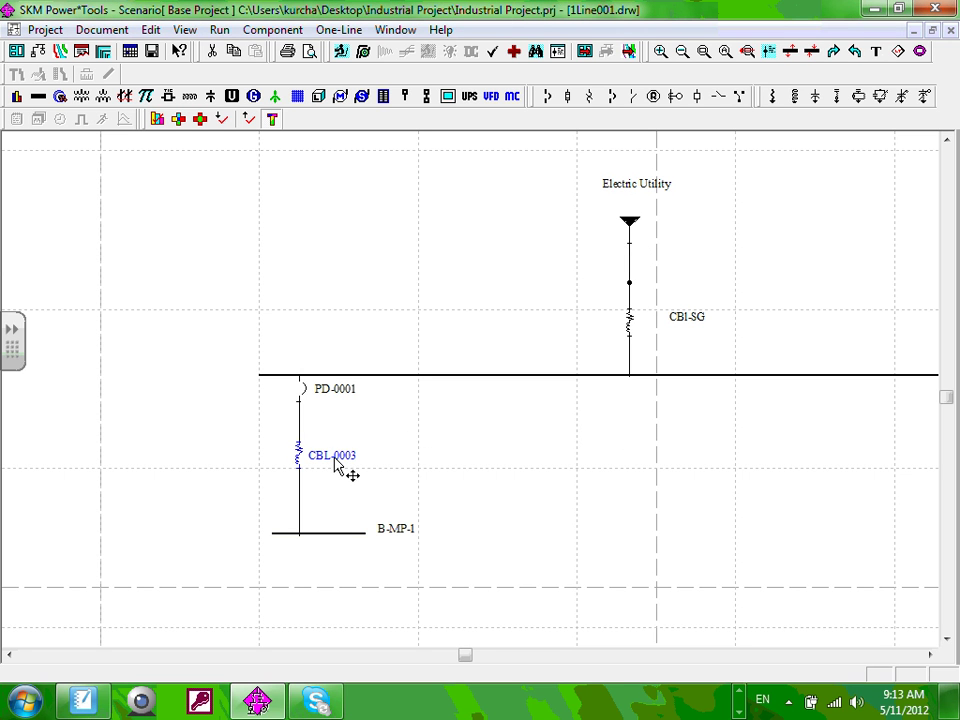
pyautogui.doubleClick(335, 459)
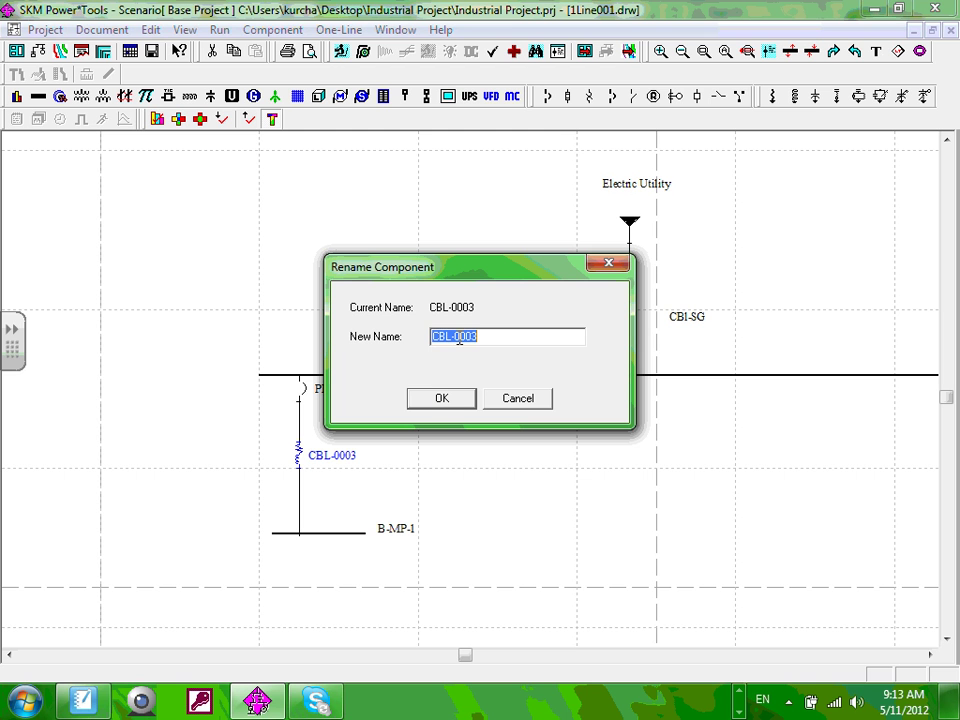
pyautogui.moveTo(452, 337); pyautogui.dragTo(537, 334)
pyautogui.click(537, 334)
pyautogui.press('BackSpace')
pyautogui.press('BackSpace')
pyautogui.press('BackSpace')
pyautogui.press('BackSpace')
pyautogui.press('BackSpace')
pyautogui.press('BackSpace')
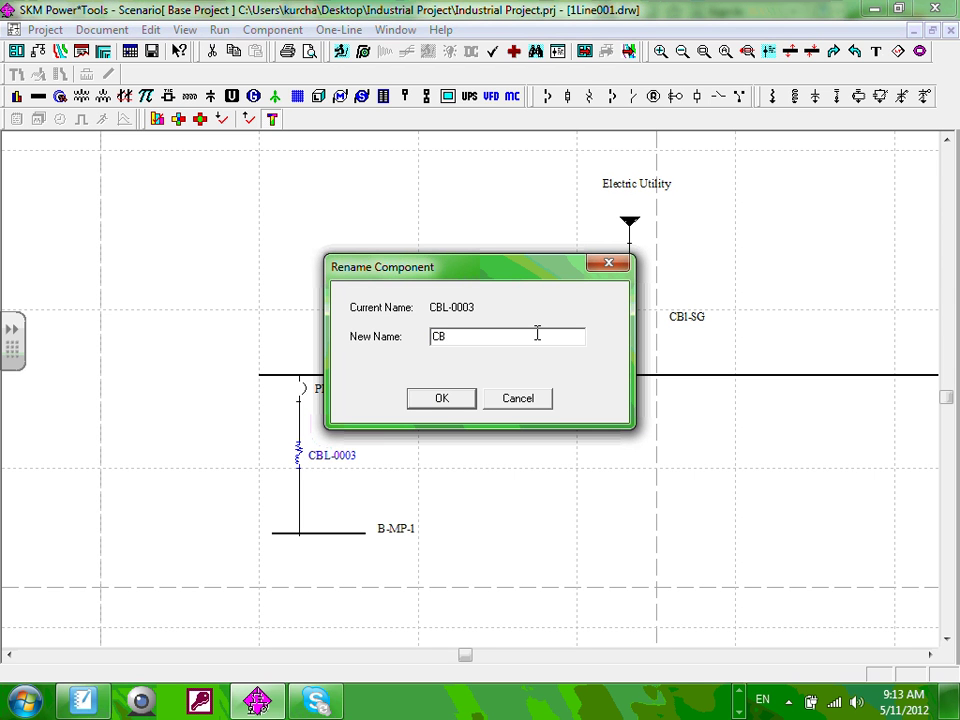
pyautogui.write('I-MP-1')
pyautogui.click(441, 398)
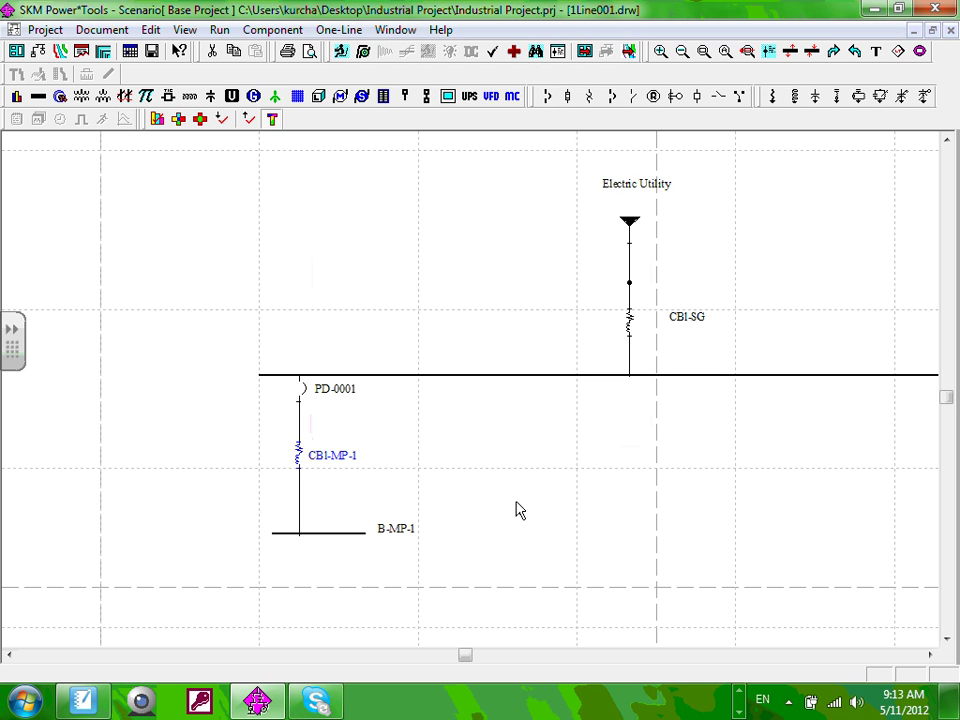
# Step: Rename the first feeder's breaker CB-MP-1
pyautogui.click(350, 395)
pyautogui.doubleClick(350, 395)
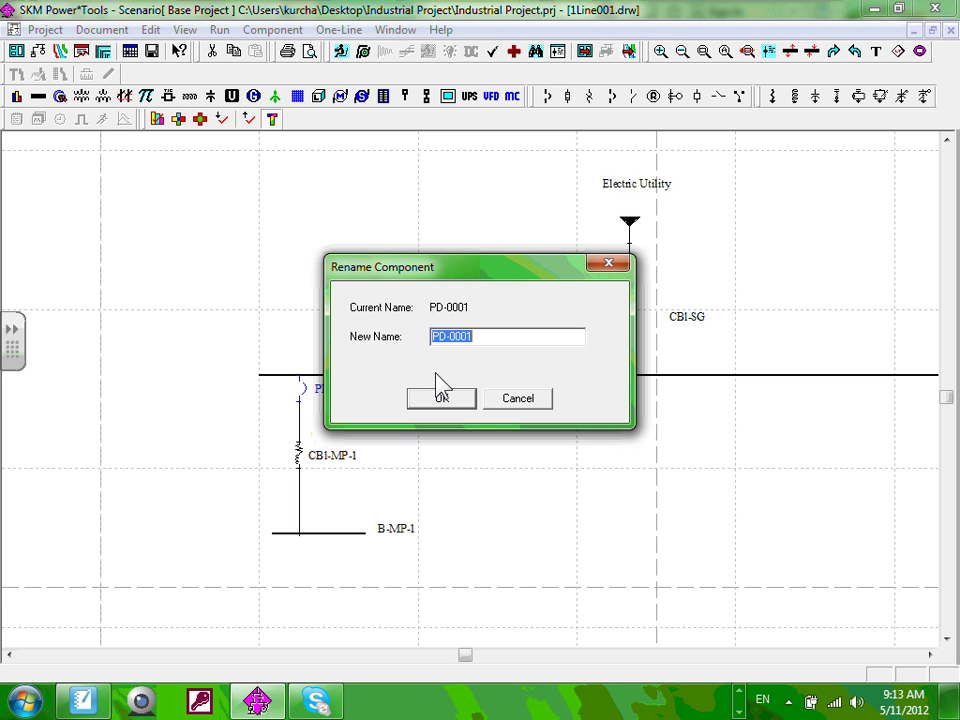
pyautogui.write('CB')
pyautogui.write('-MP-1')
pyautogui.click(441, 399)
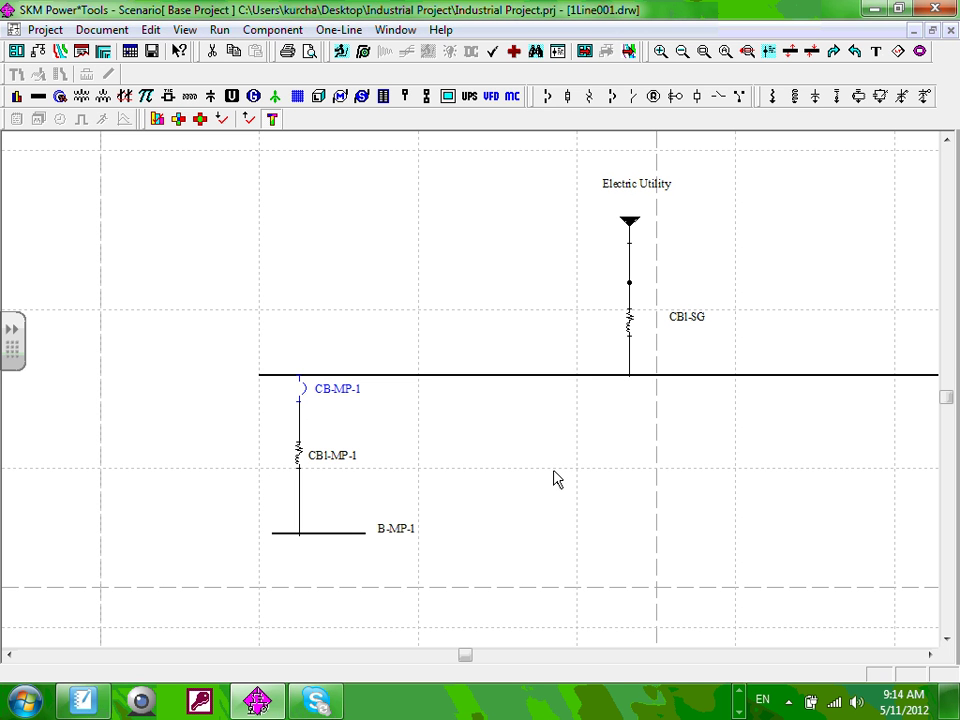
# Step: Shorten bus B-MP-1 and move it up closer to its cable, lining up its outer end with the main bus
pyautogui.click(366, 533)
pyautogui.moveTo(367, 534); pyautogui.dragTo(337, 538)
pyautogui.click(330, 503)
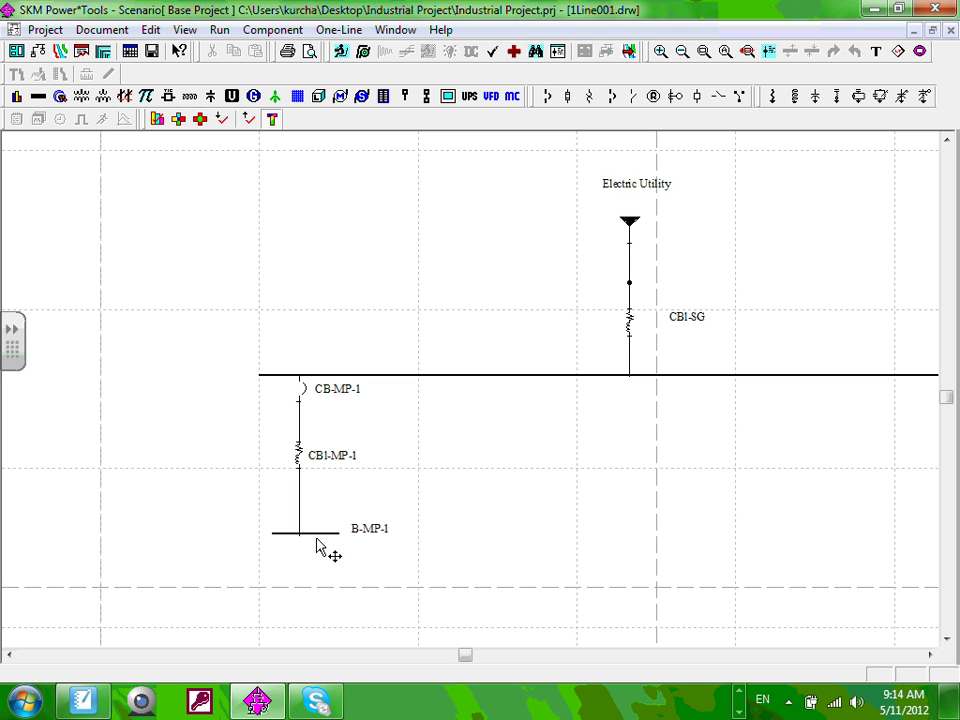
pyautogui.moveTo(316, 541); pyautogui.dragTo(324, 512)
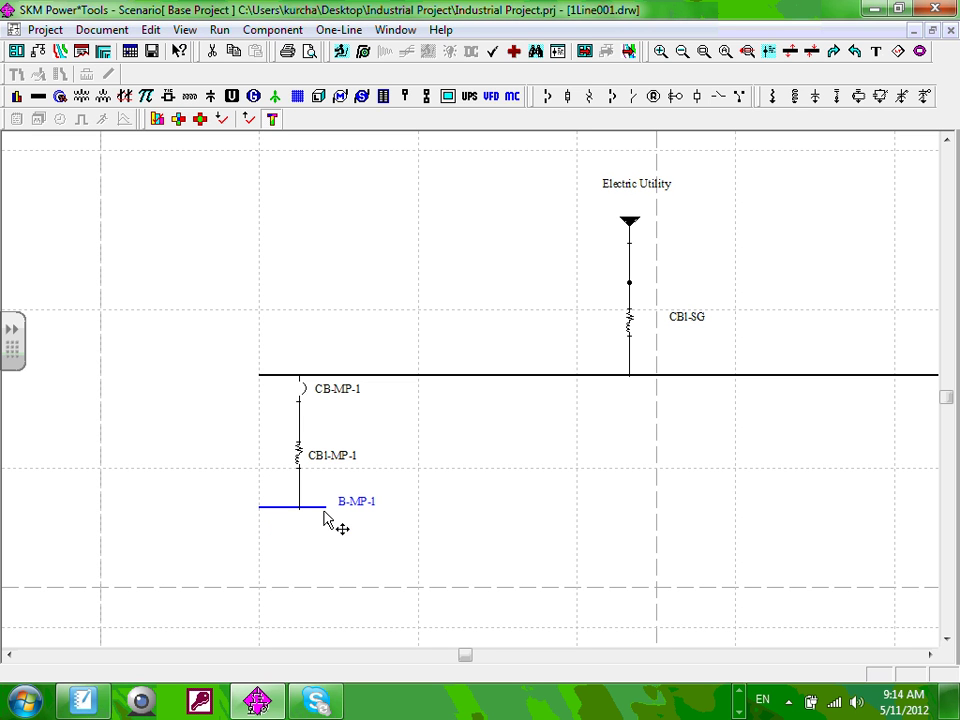
pyautogui.click(287, 342)
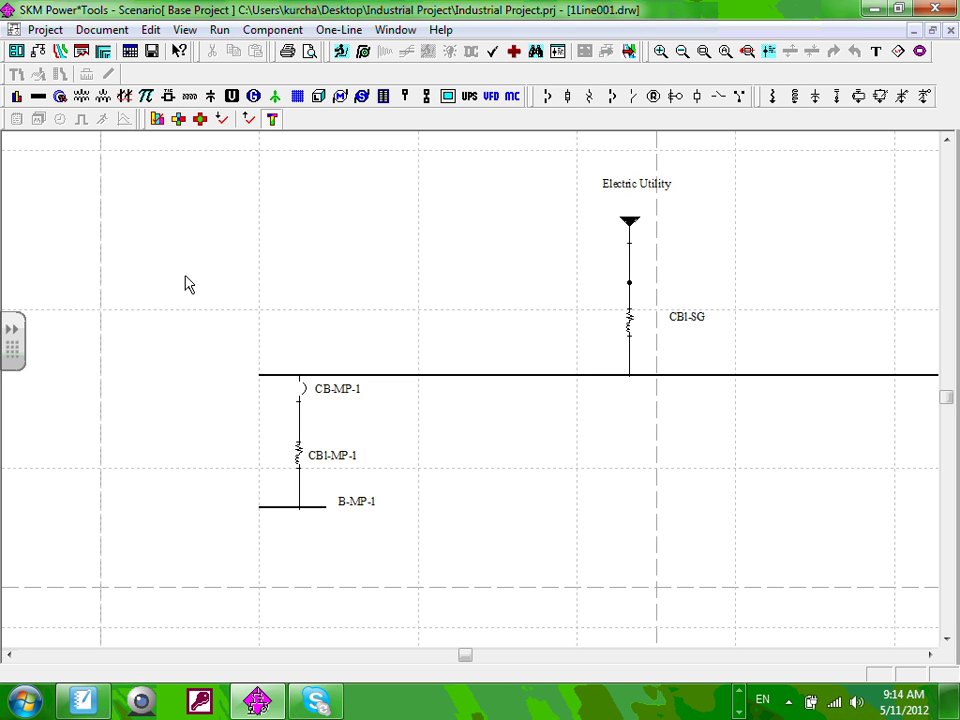
# Step: Clone the MP-1 feeder's breaker, cable and bus together and connect the copy to the main bus midway between MP-1 and the utility line
pyautogui.moveTo(185, 279); pyautogui.dragTo(404, 598)
pyautogui.moveTo(186, 265); pyautogui.dragTo(408, 552)
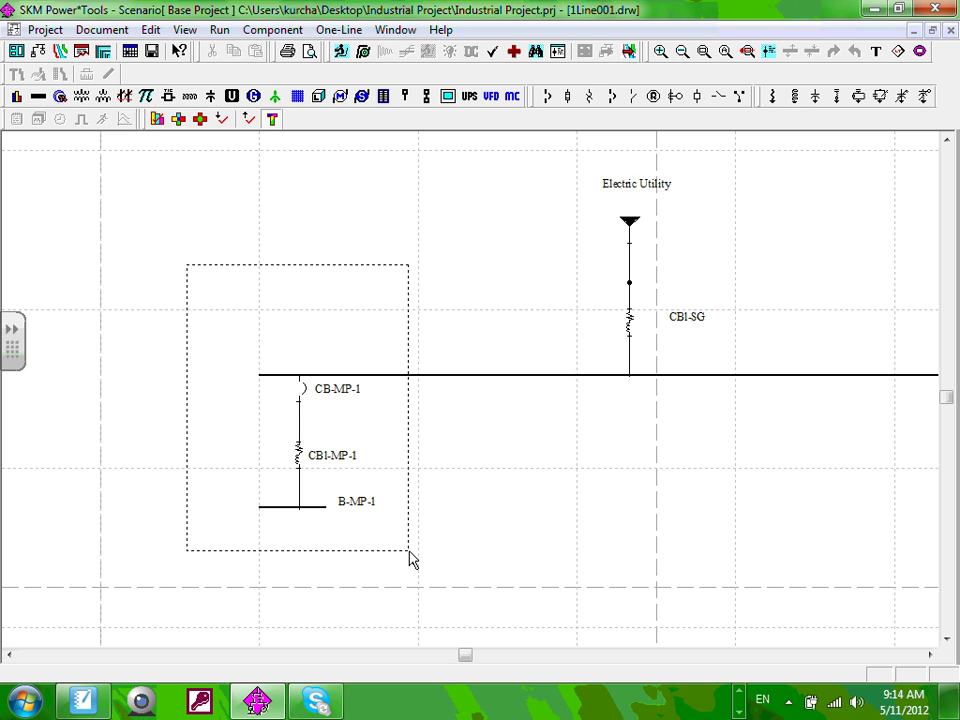
pyautogui.moveTo(409, 558); pyautogui.dragTo(409, 558)
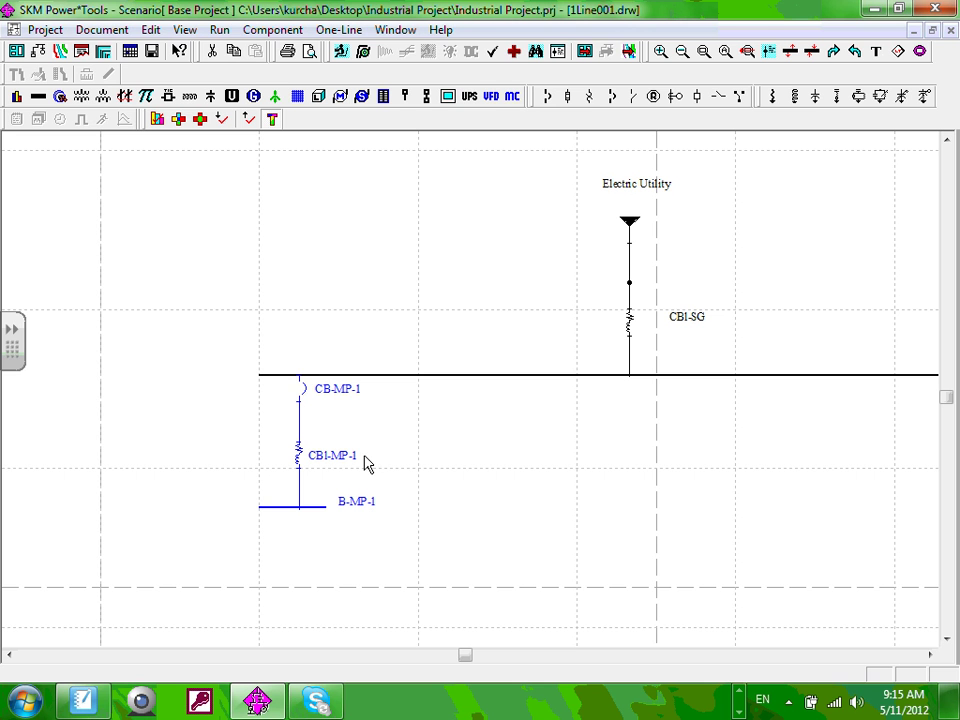
pyautogui.rightClick(297, 456)
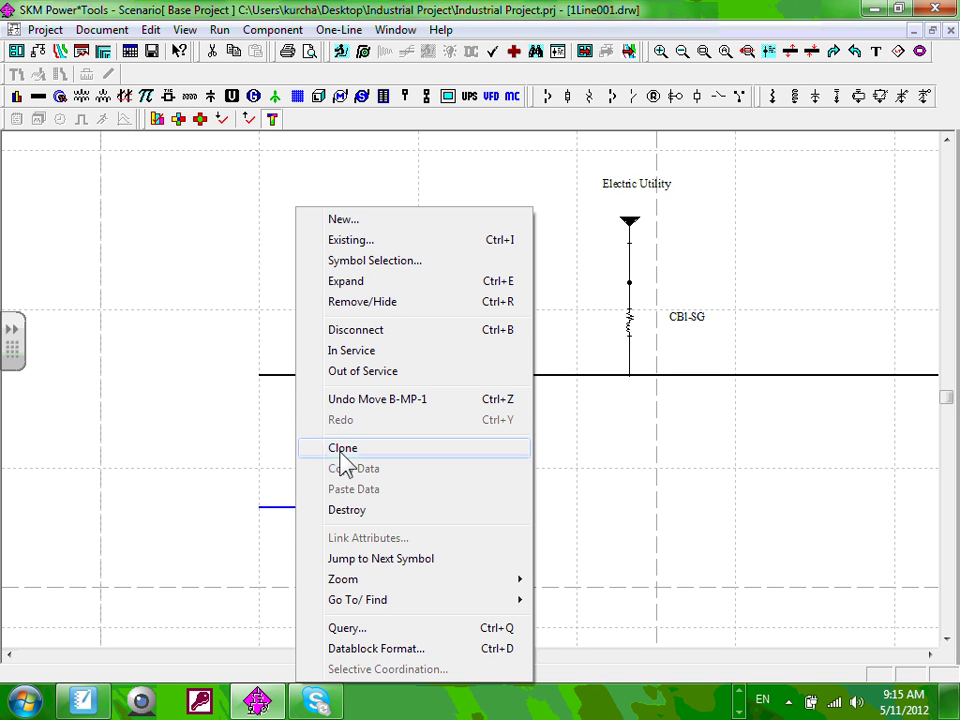
pyautogui.click(343, 450)
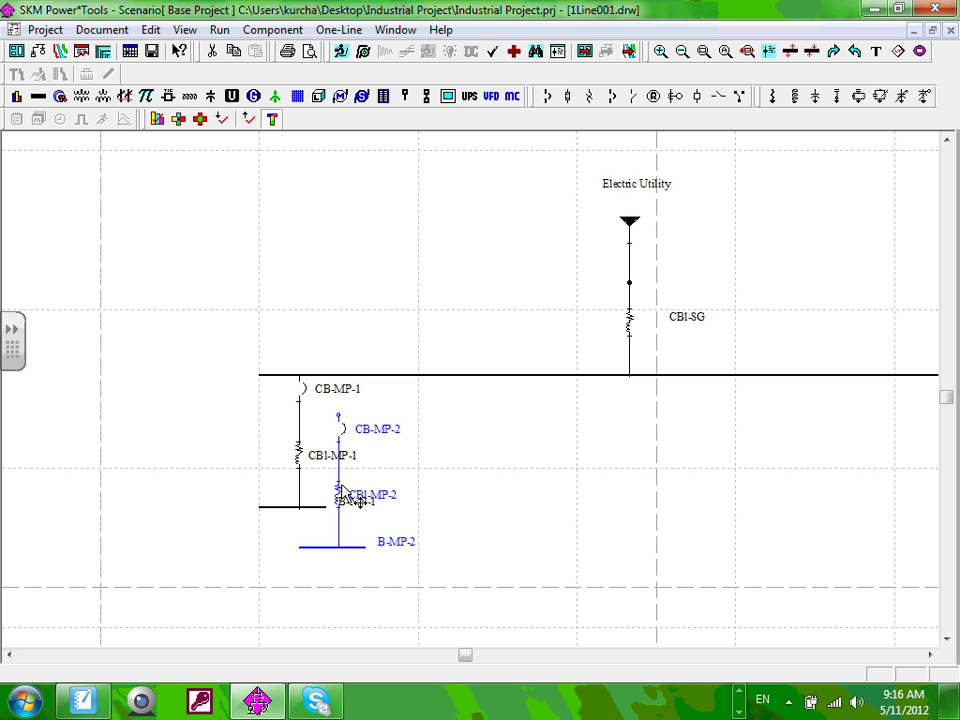
pyautogui.click(341, 490)
pyautogui.moveTo(355, 490); pyautogui.dragTo(474, 447)
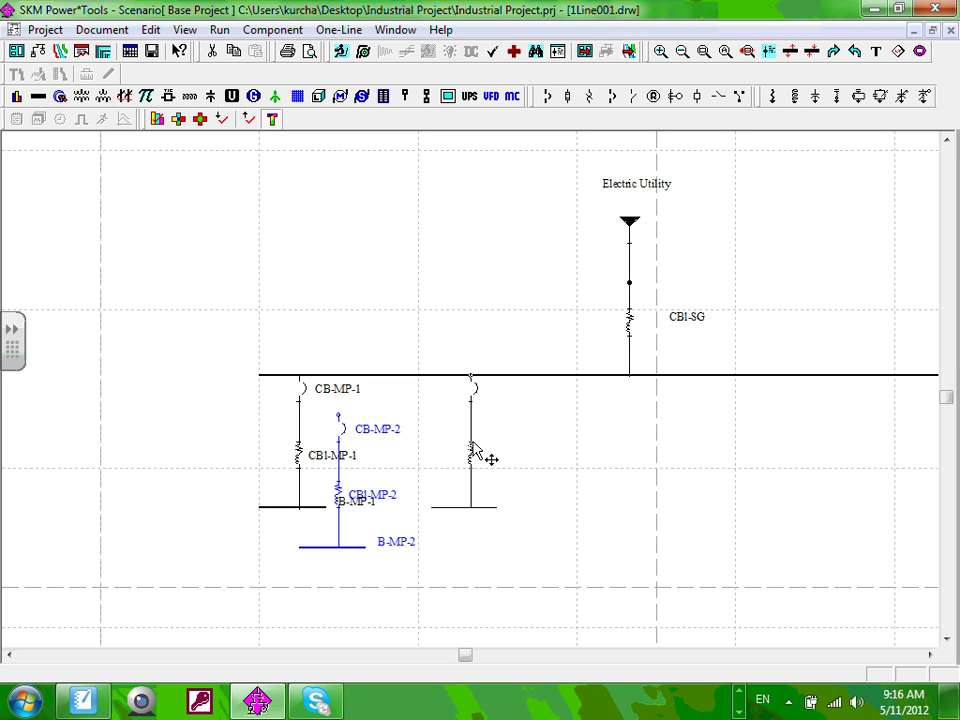
pyautogui.moveTo(476, 452); pyautogui.dragTo(477, 452)
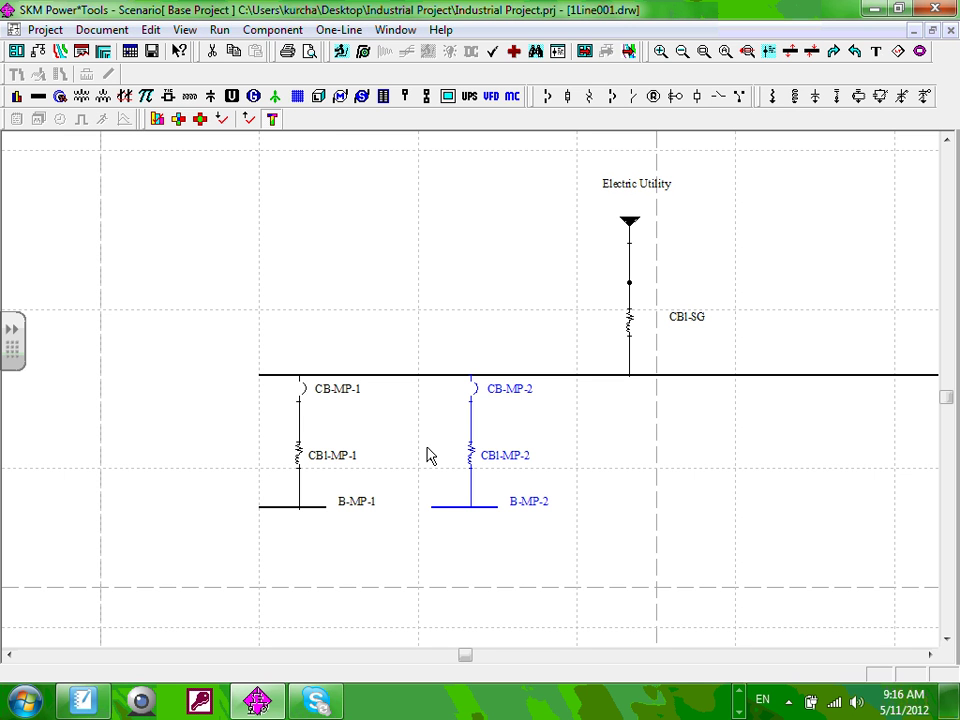
pyautogui.click(151, 30)
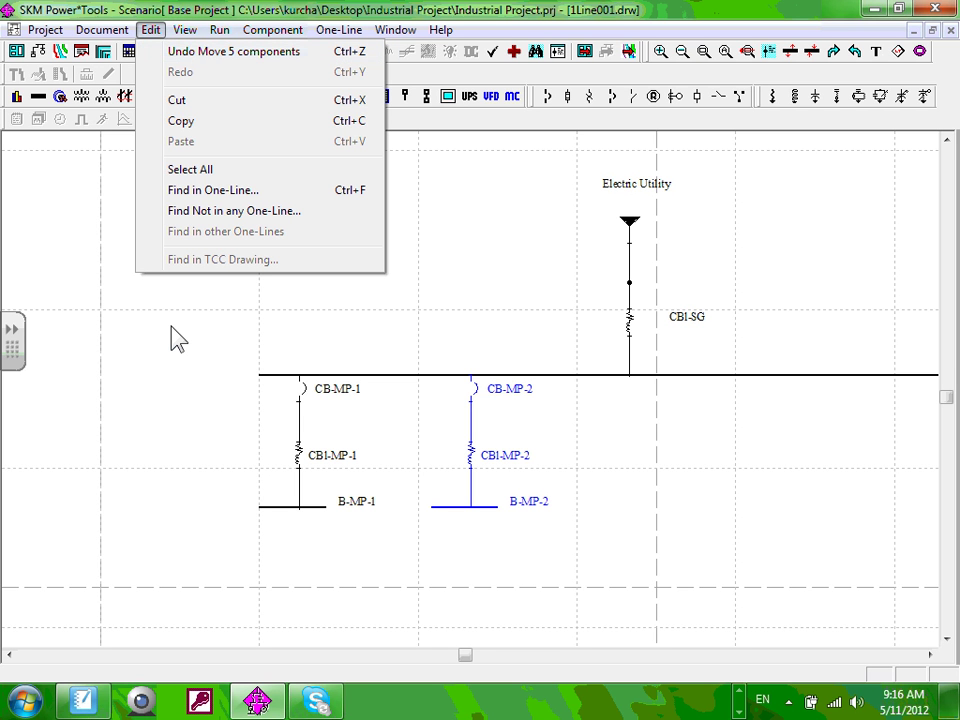
pyautogui.click(377, 322)
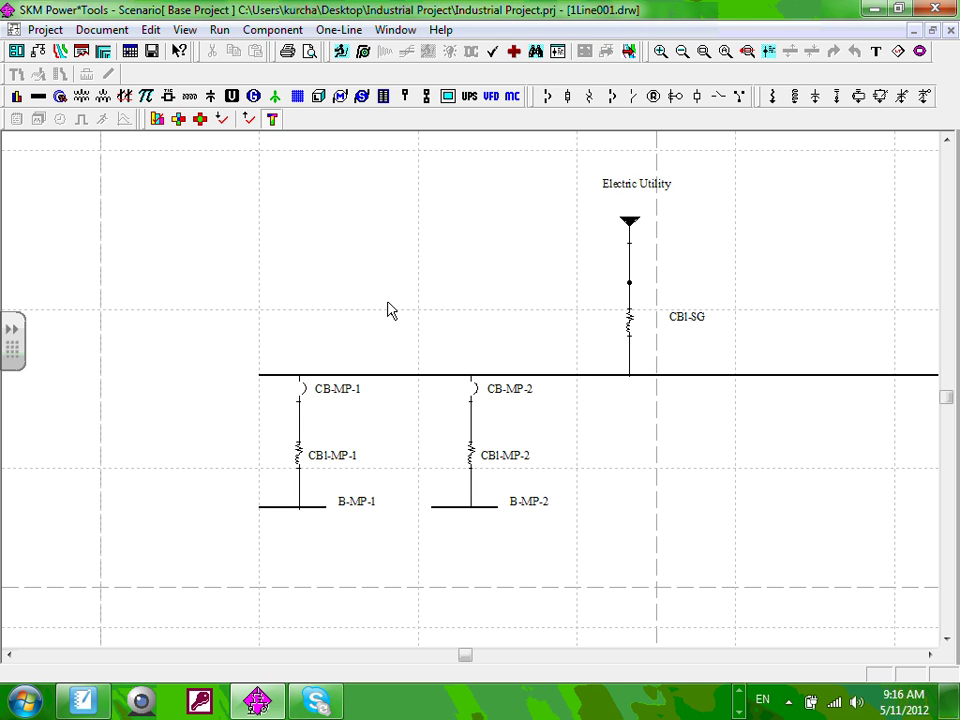
pyautogui.click(528, 398)
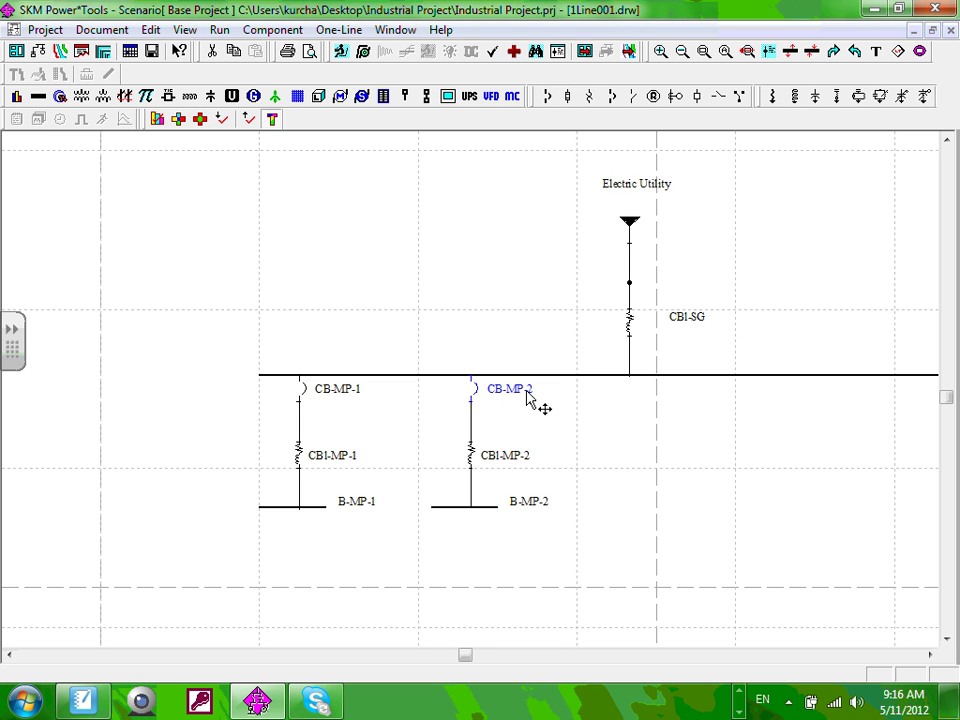
pyautogui.click(537, 453)
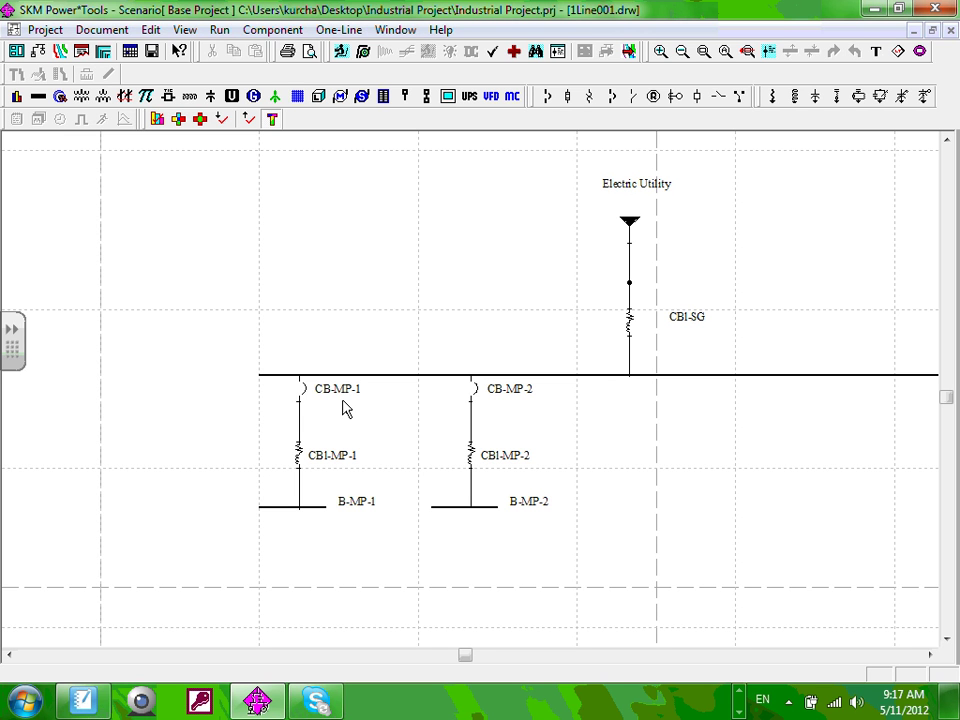
# Step: Clone the MP-1 feeder again and connect the copy to the main bus directly below the utility cable CBl-SG
pyautogui.moveTo(220, 362); pyautogui.dragTo(392, 543)
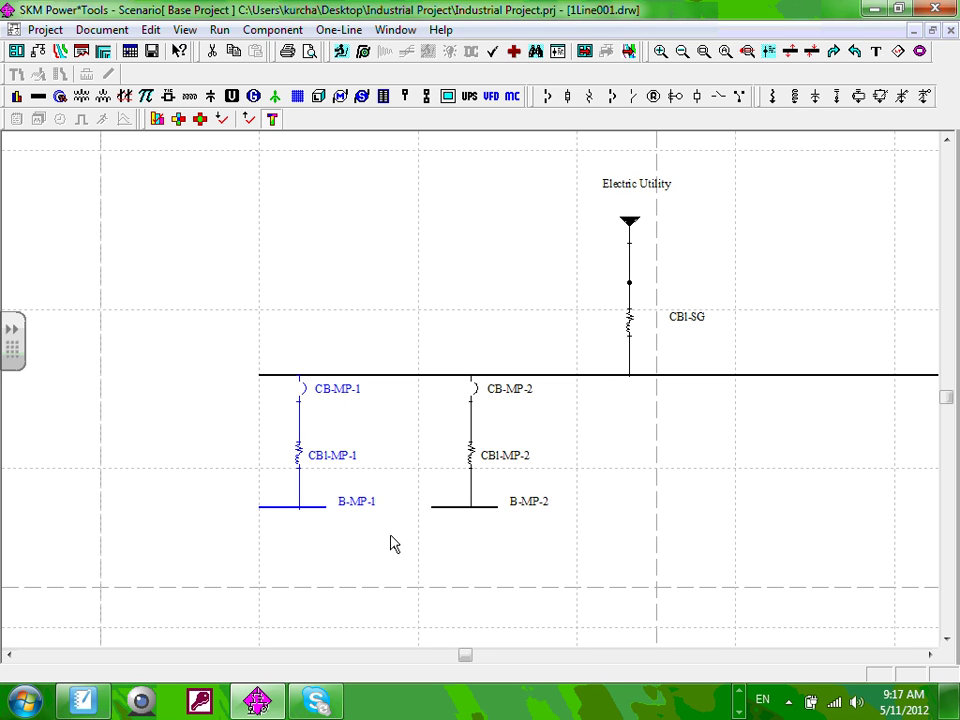
pyautogui.rightClick(298, 463)
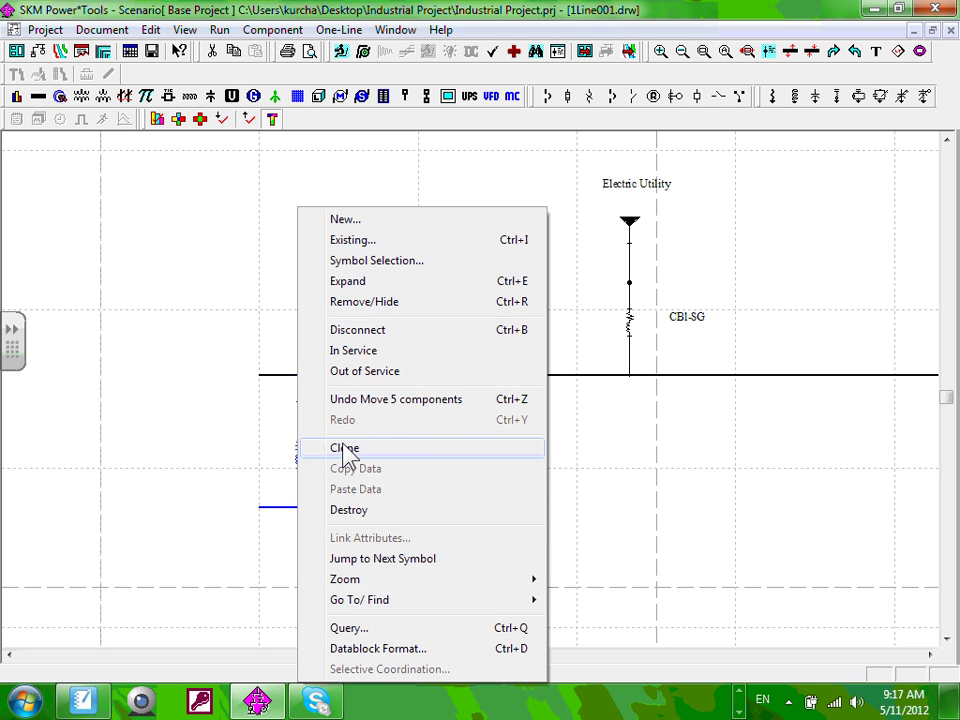
pyautogui.click(345, 448)
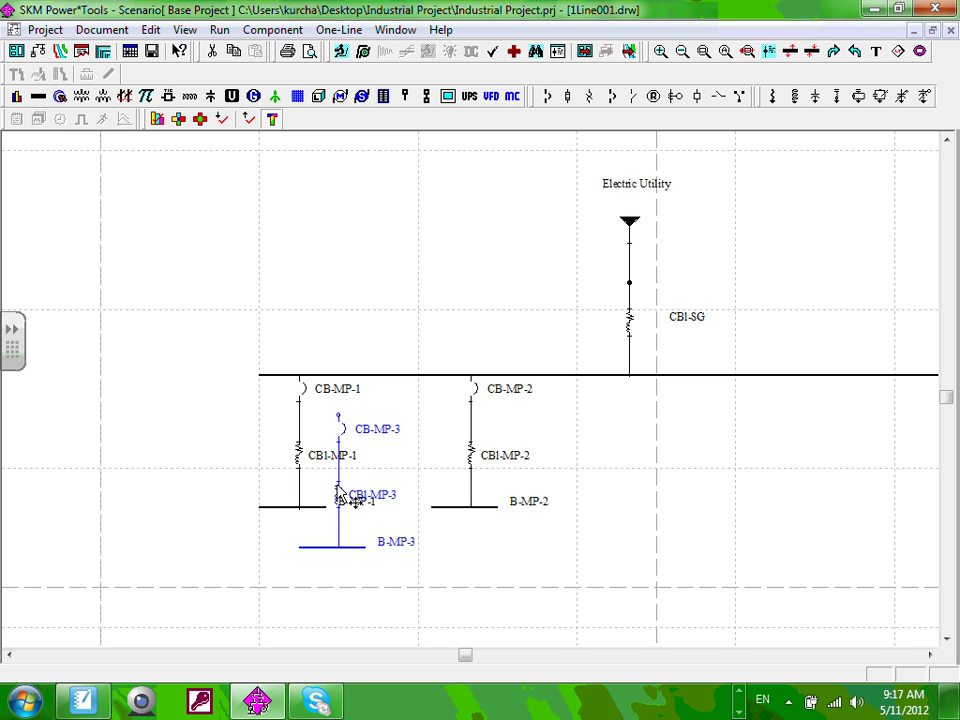
pyautogui.moveTo(340, 495); pyautogui.dragTo(630, 452)
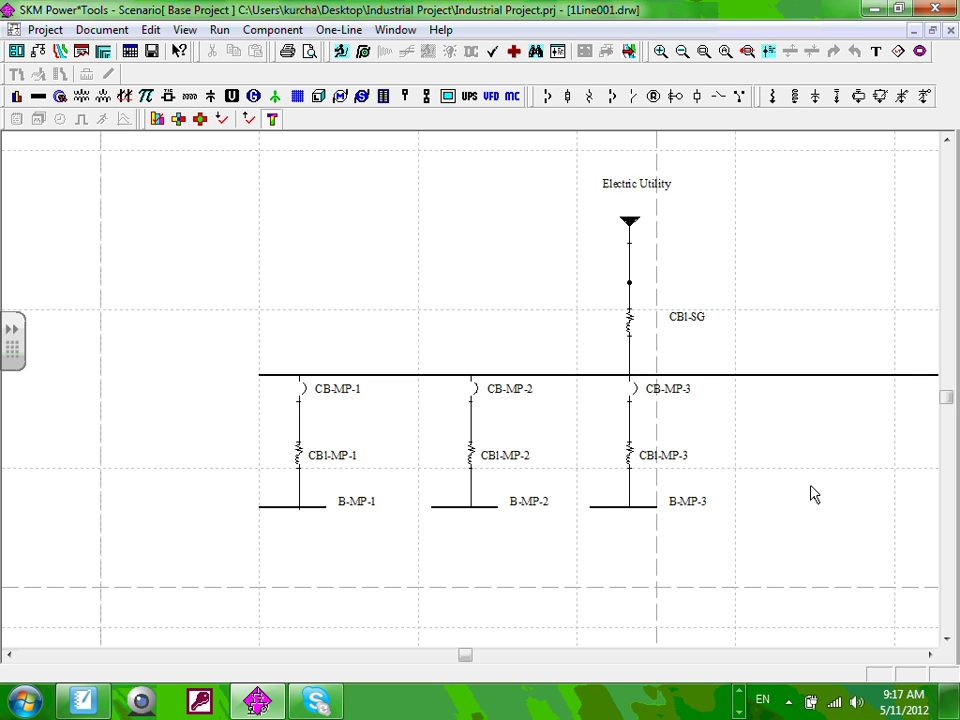
# Step: Clone the feeder below the utility line and connect the copy to the main bus on the B-SG label side
pyautogui.click(931, 656)
pyautogui.click(930, 655)
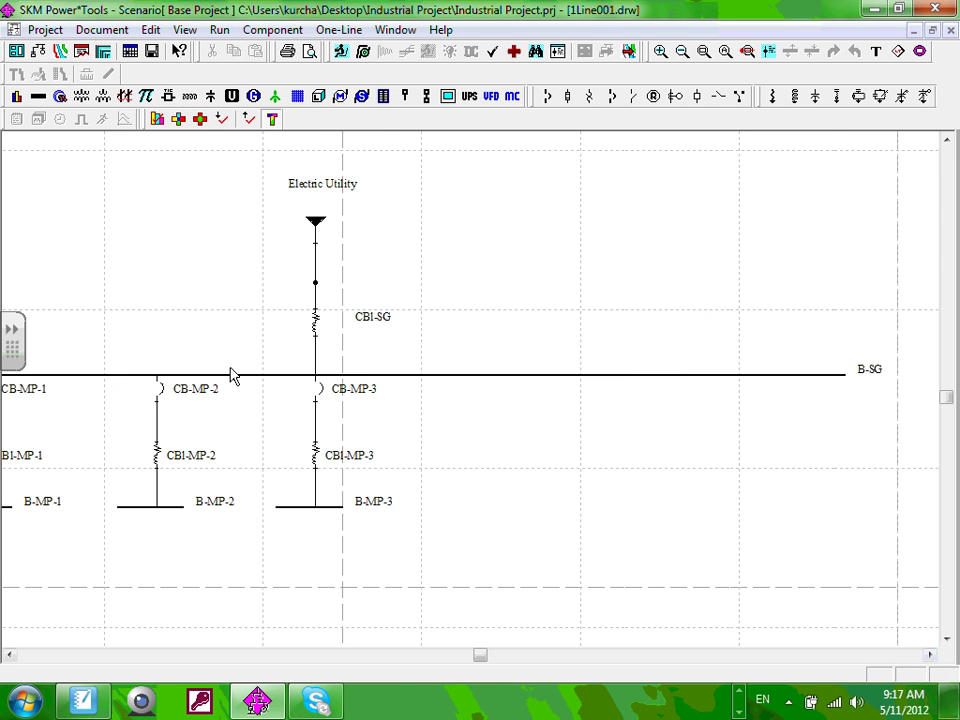
pyautogui.moveTo(250, 355); pyautogui.dragTo(407, 542)
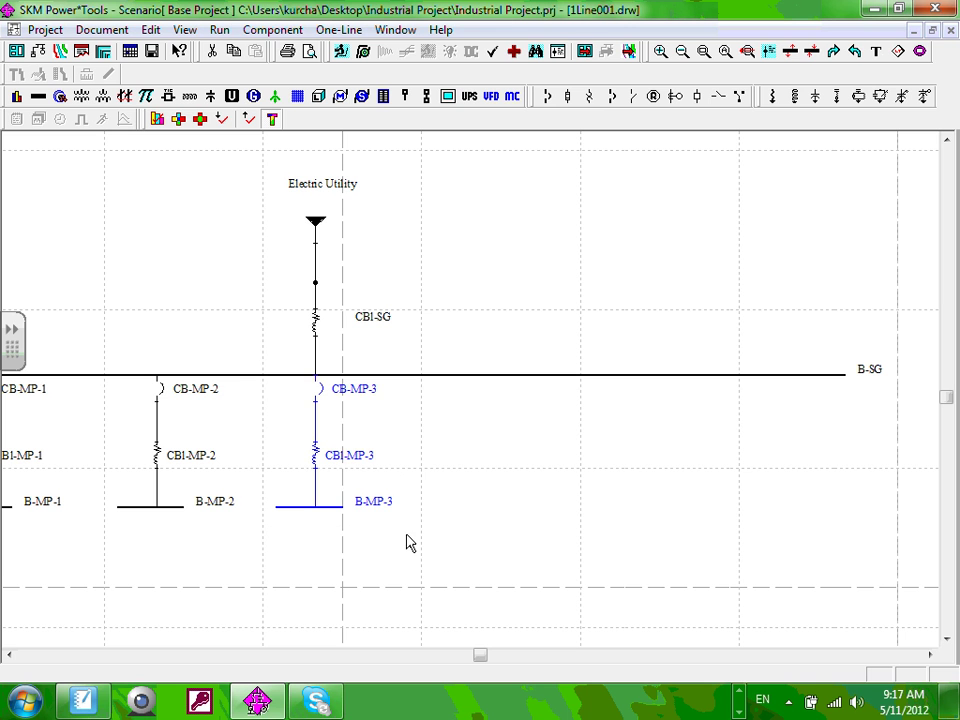
pyautogui.rightClick(360, 462)
pyautogui.click(410, 449)
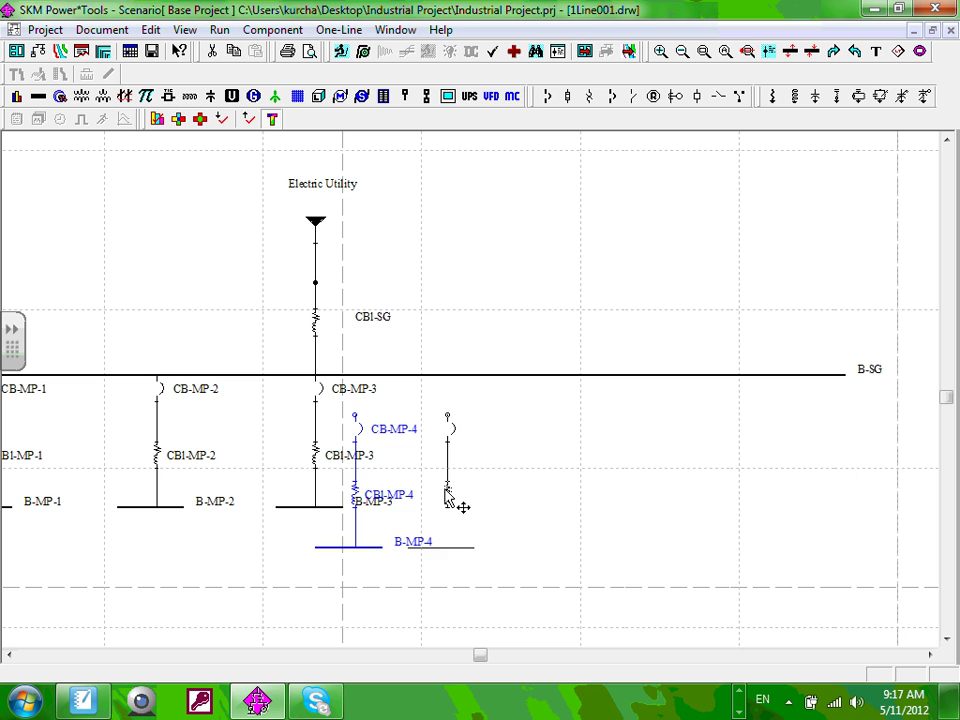
pyautogui.click(472, 462)
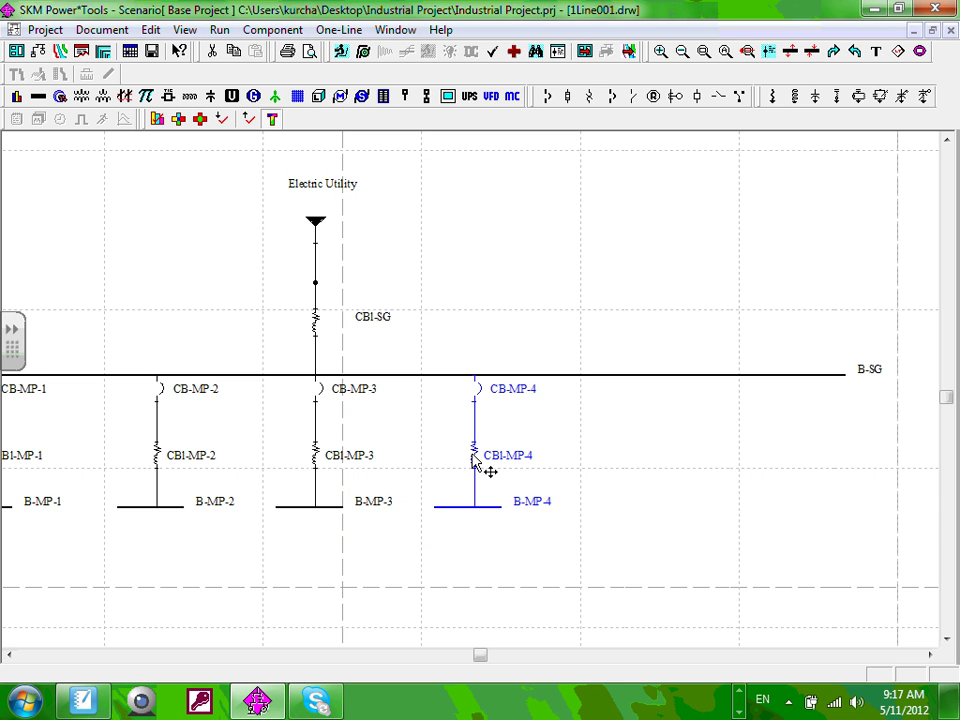
pyautogui.click(476, 549)
# Step: Rename the bus of the third feeder, below the utility line, B-LP
pyautogui.scroll(-1, 122, 540)
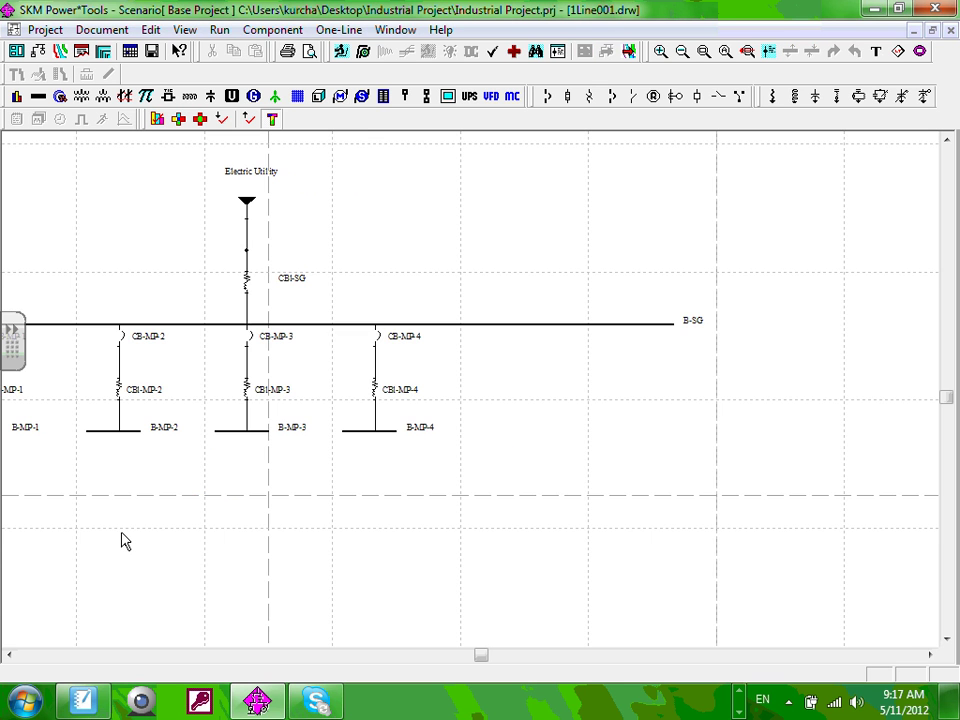
pyautogui.moveTo(122, 540); pyautogui.dragTo(368, 558)
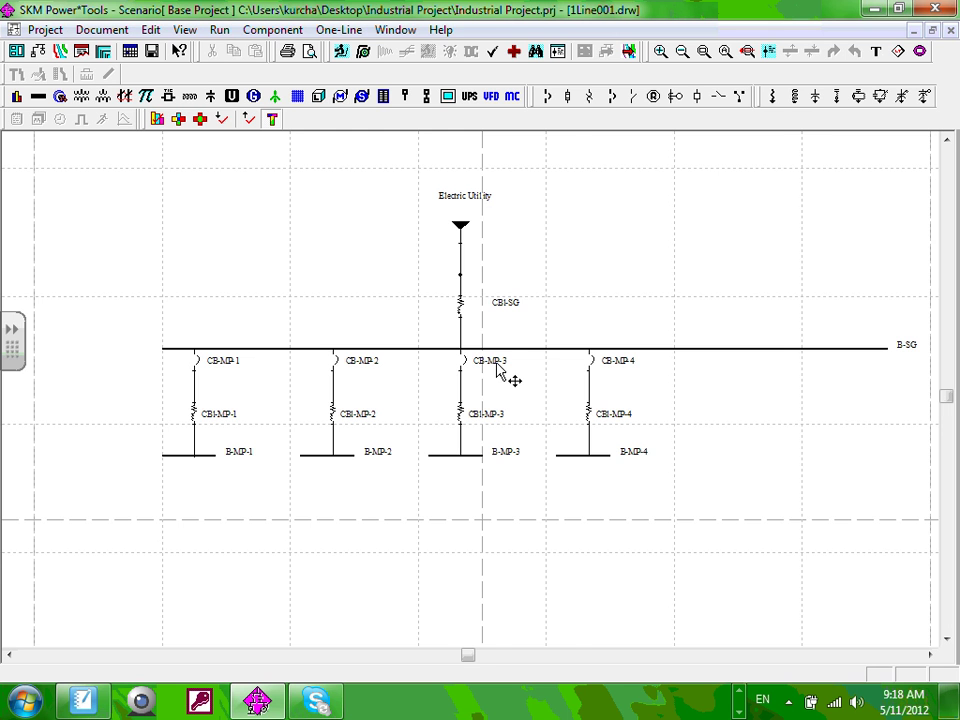
pyautogui.scroll(1, 497, 370)
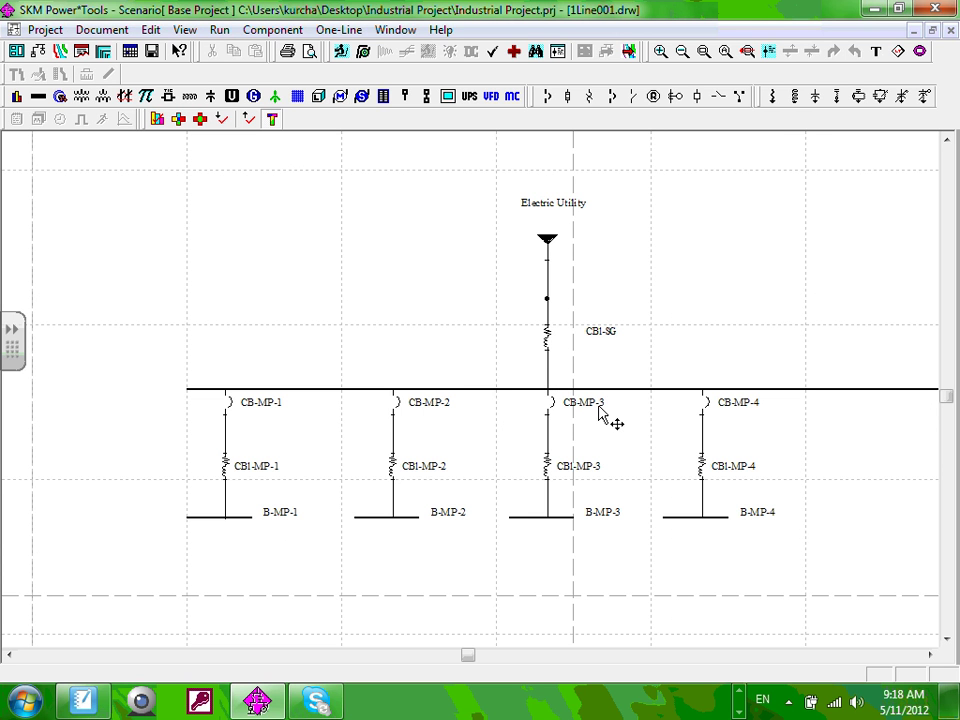
pyautogui.doubleClick(608, 513)
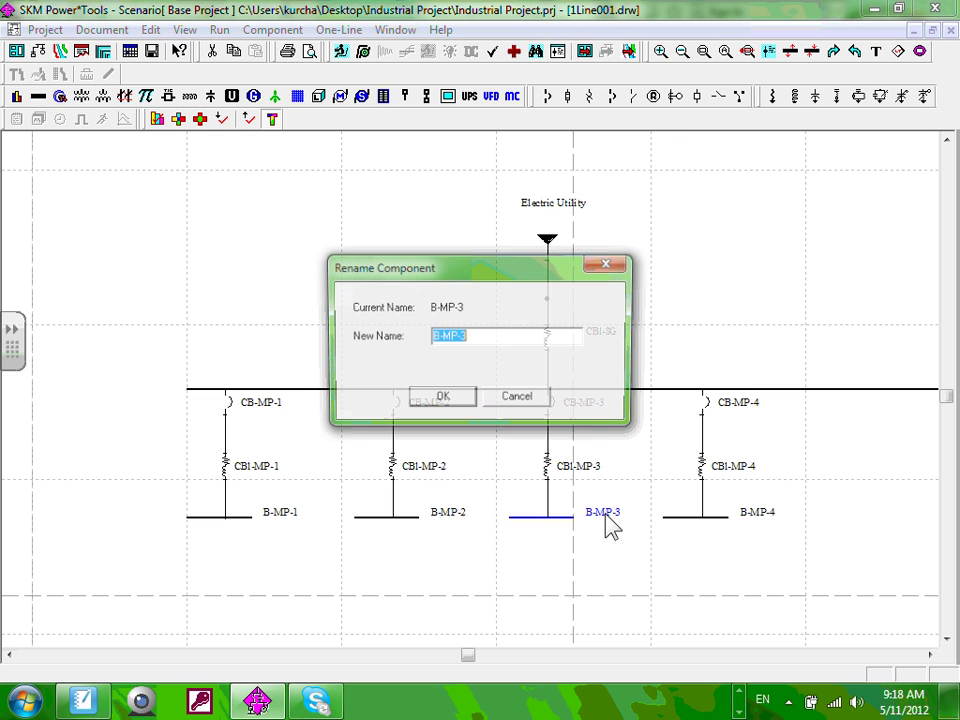
pyautogui.moveTo(441, 336); pyautogui.dragTo(472, 337)
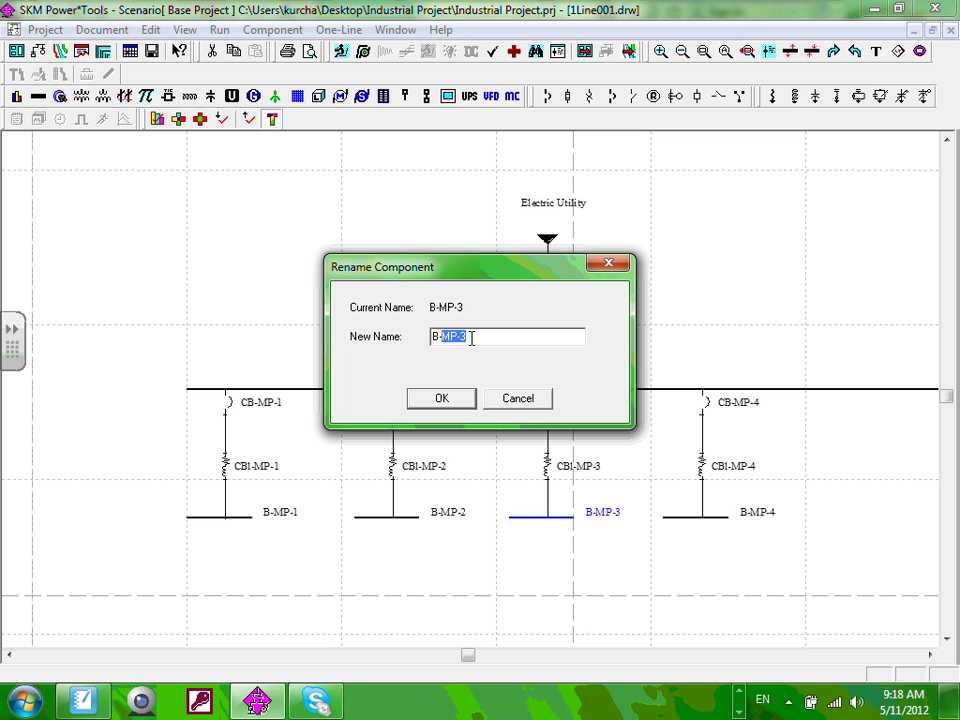
pyautogui.write('LP')
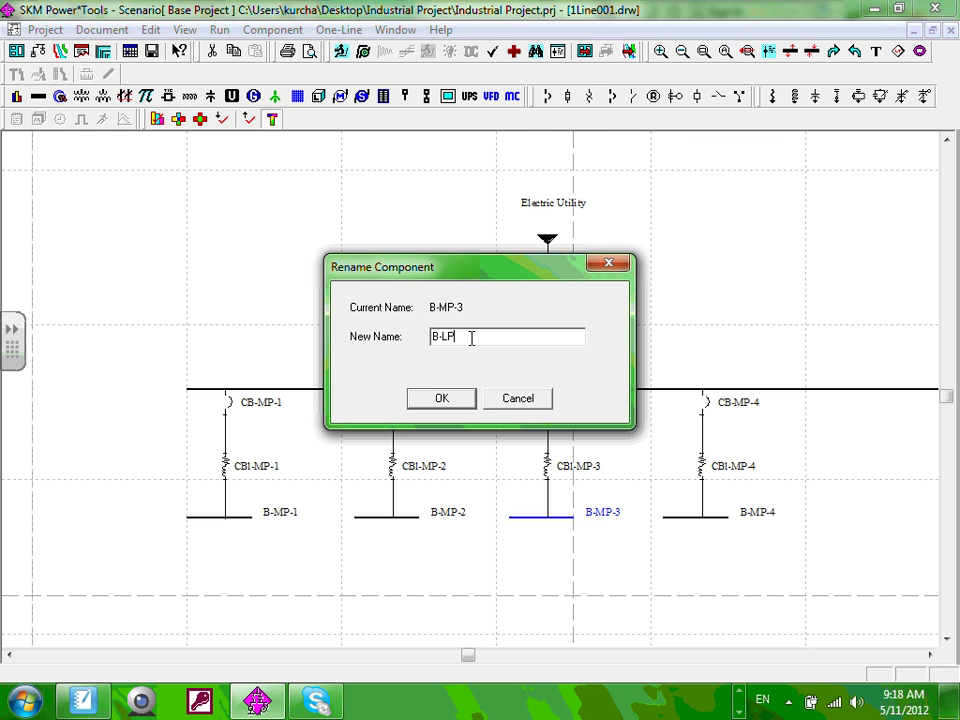
pyautogui.click(441, 397)
# Step: Rename the cable of the third feeder, above bus B-LP, CBl-LP
pyautogui.click(590, 472)
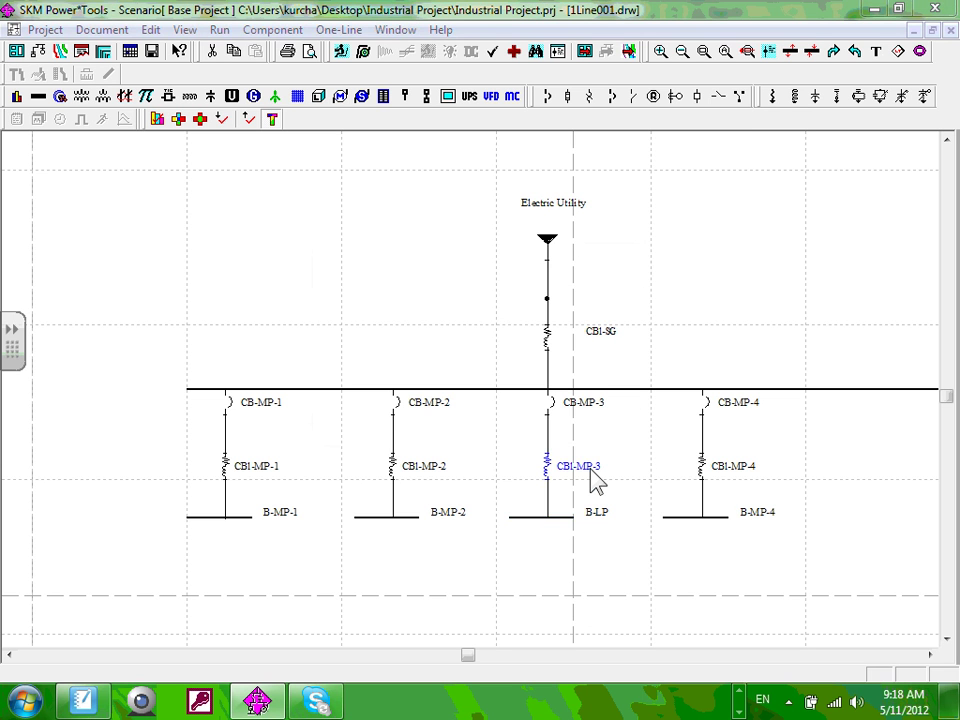
pyautogui.doubleClick(590, 473)
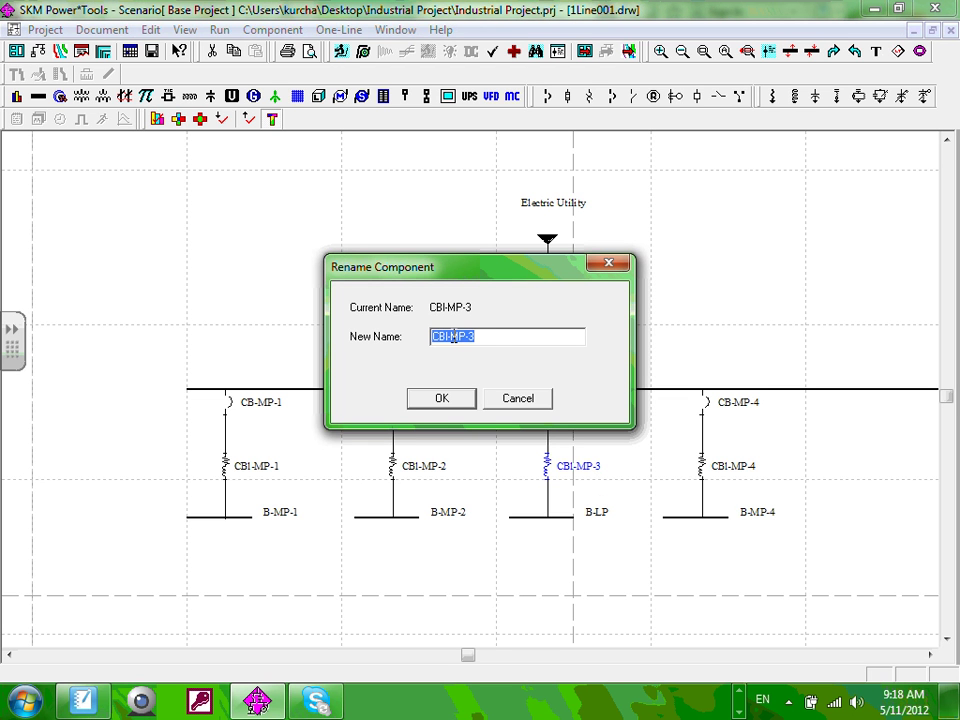
pyautogui.moveTo(452, 337); pyautogui.dragTo(493, 337)
pyautogui.write('LP')
pyautogui.click(441, 398)
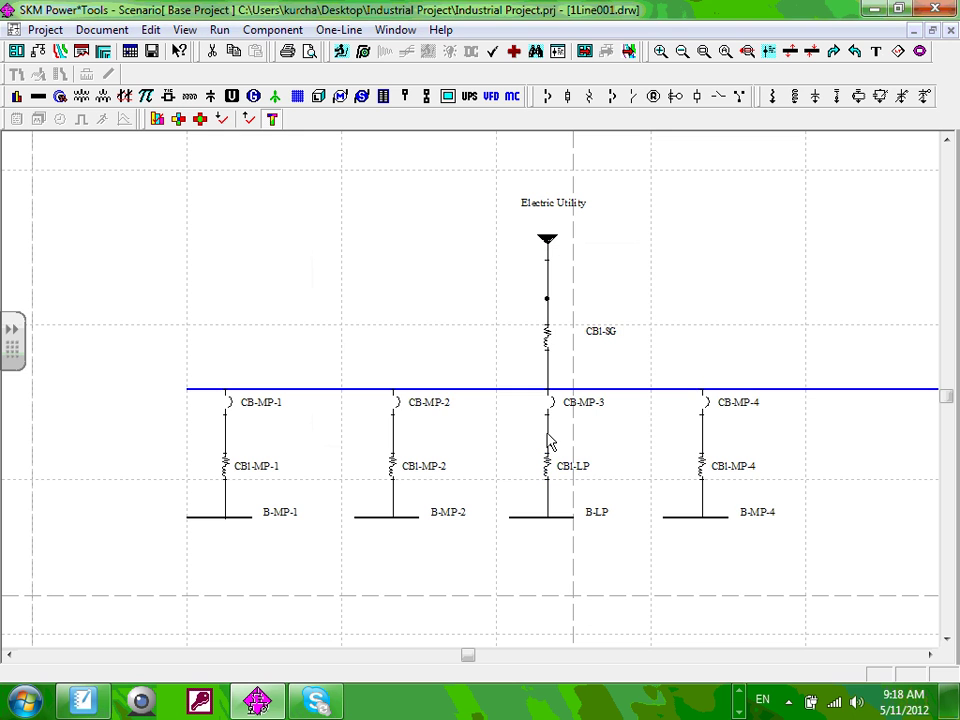
# Step: Rename the circuit breaker at the top of the third feeder CB-LP
pyautogui.click(596, 416)
pyautogui.doubleClick(596, 416)
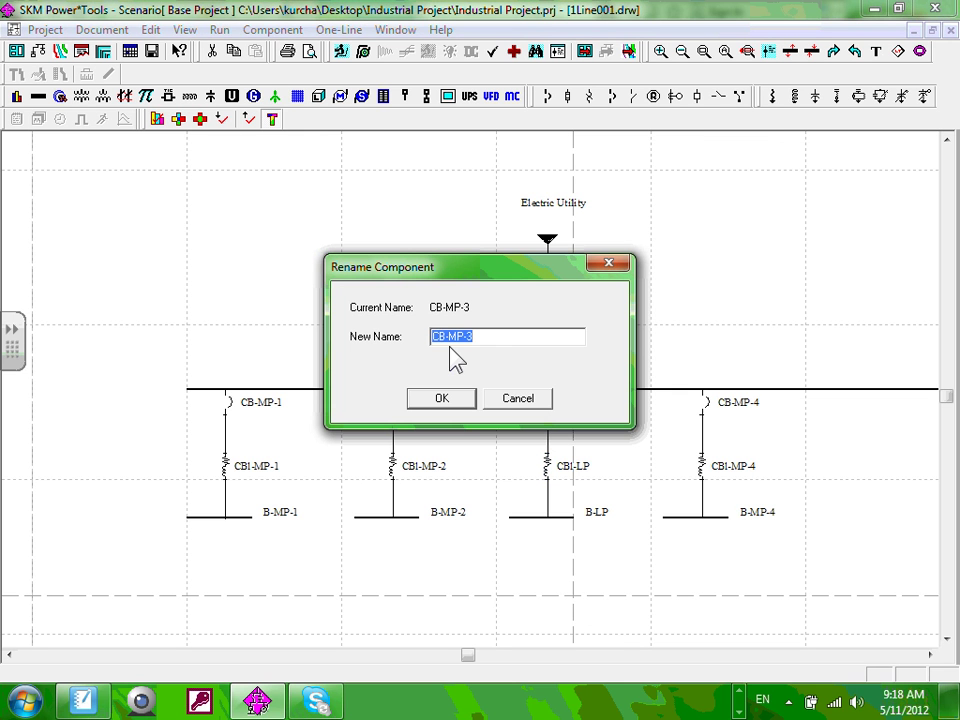
pyautogui.moveTo(448, 337); pyautogui.dragTo(509, 341)
pyautogui.write('LP')
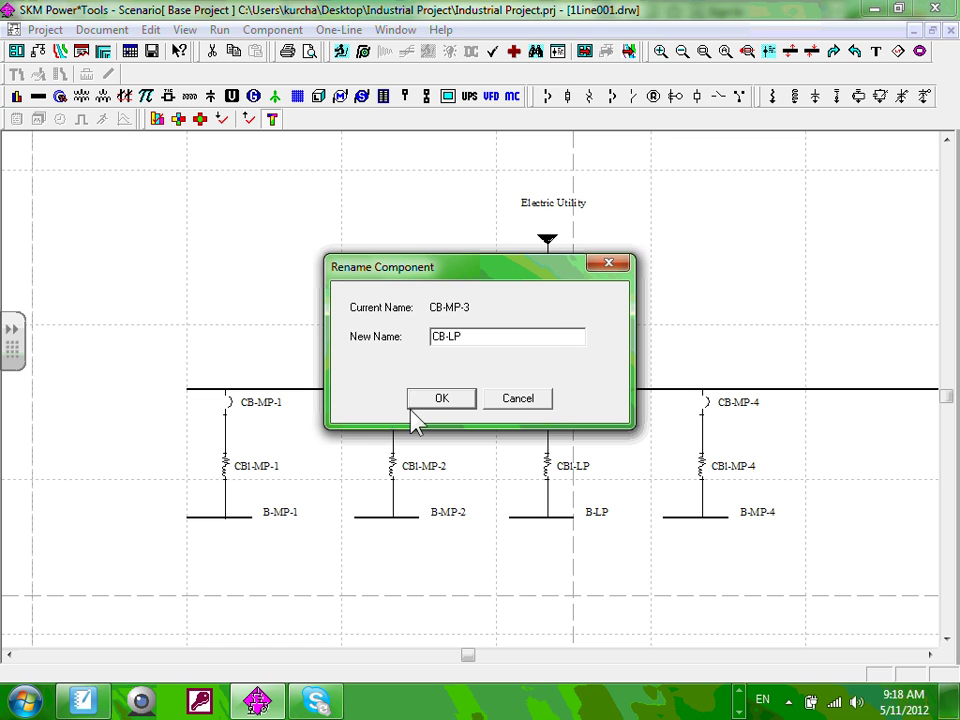
pyautogui.click(414, 402)
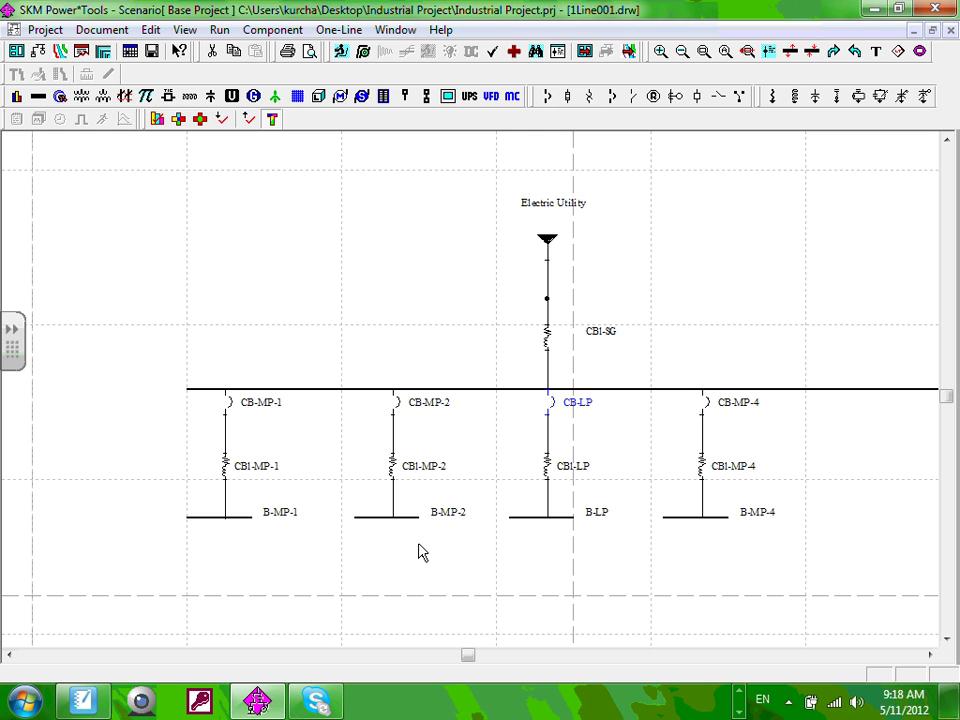
# Step: Rename the bus of the fourth feeder B-EP
pyautogui.click(763, 421)
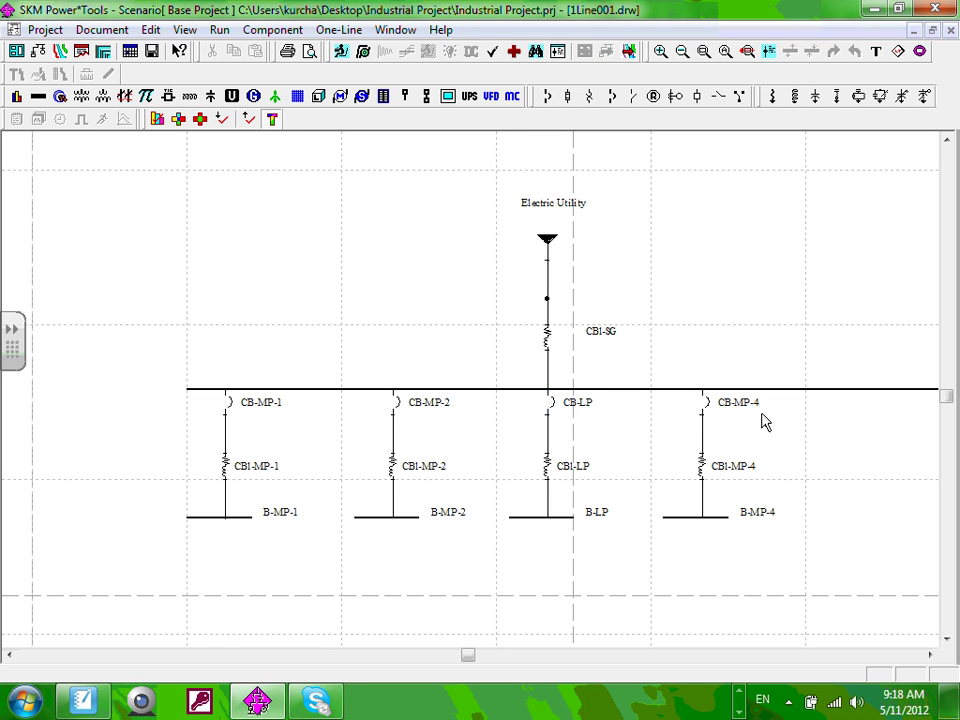
pyautogui.click(753, 410)
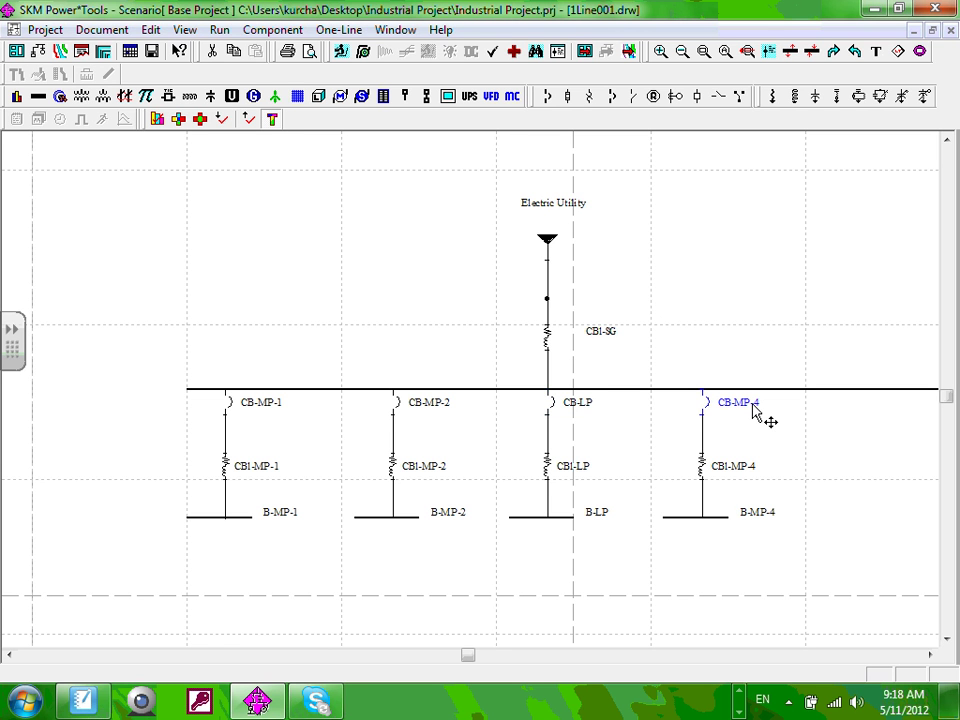
pyautogui.doubleClick(767, 521)
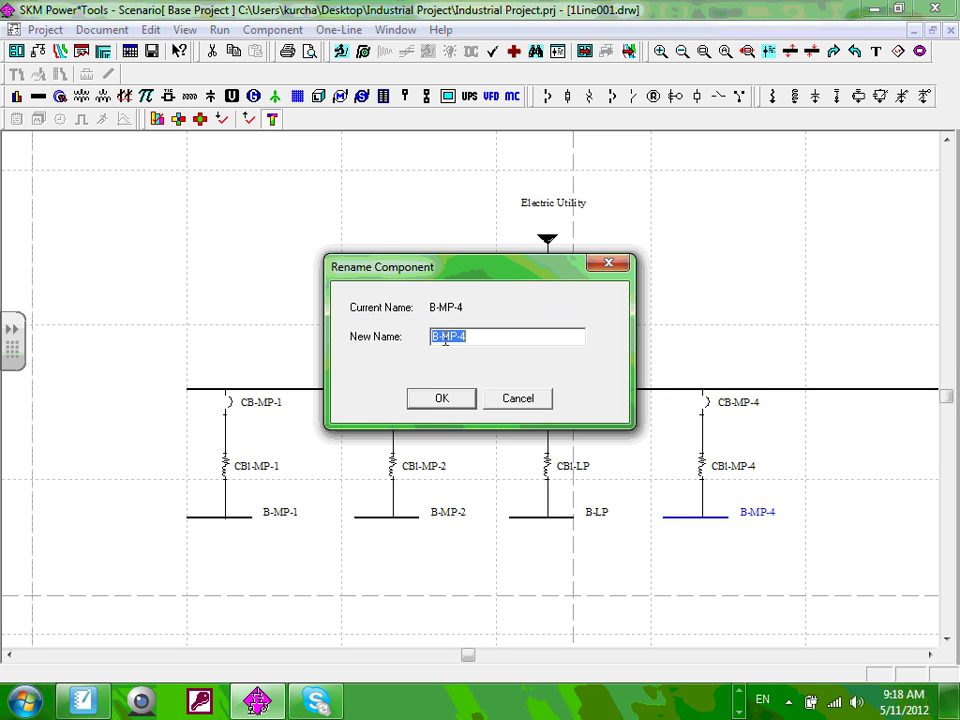
pyautogui.moveTo(438, 337); pyautogui.dragTo(506, 338)
pyautogui.write('-EP')
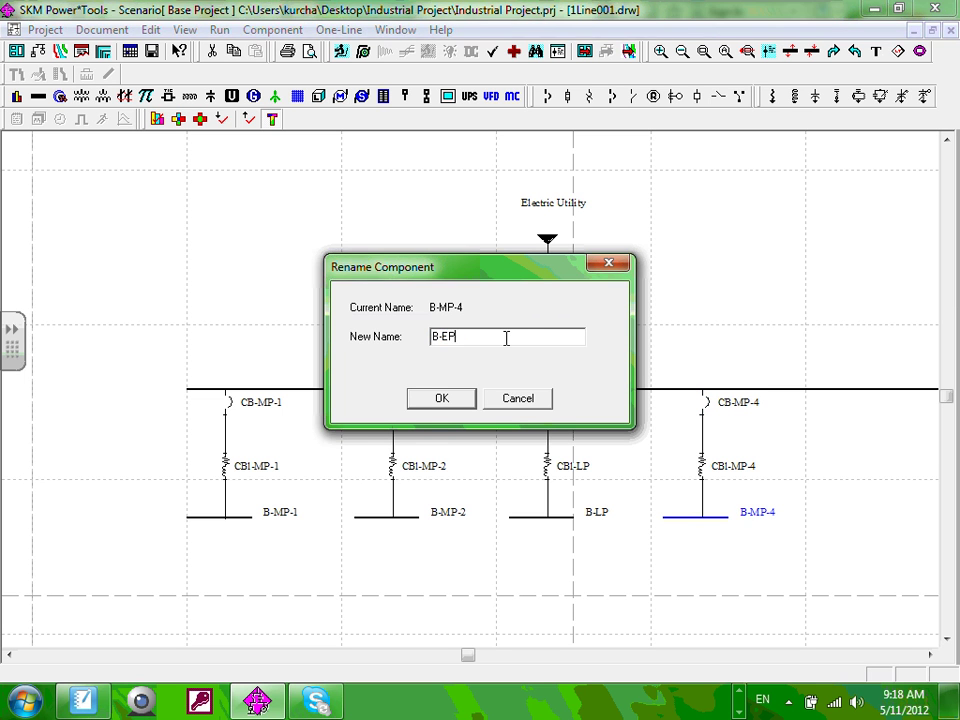
pyautogui.click(442, 398)
# Step: Rename the cable of the fourth feeder, above bus B-EP, CBl-EP
pyautogui.doubleClick(733, 467)
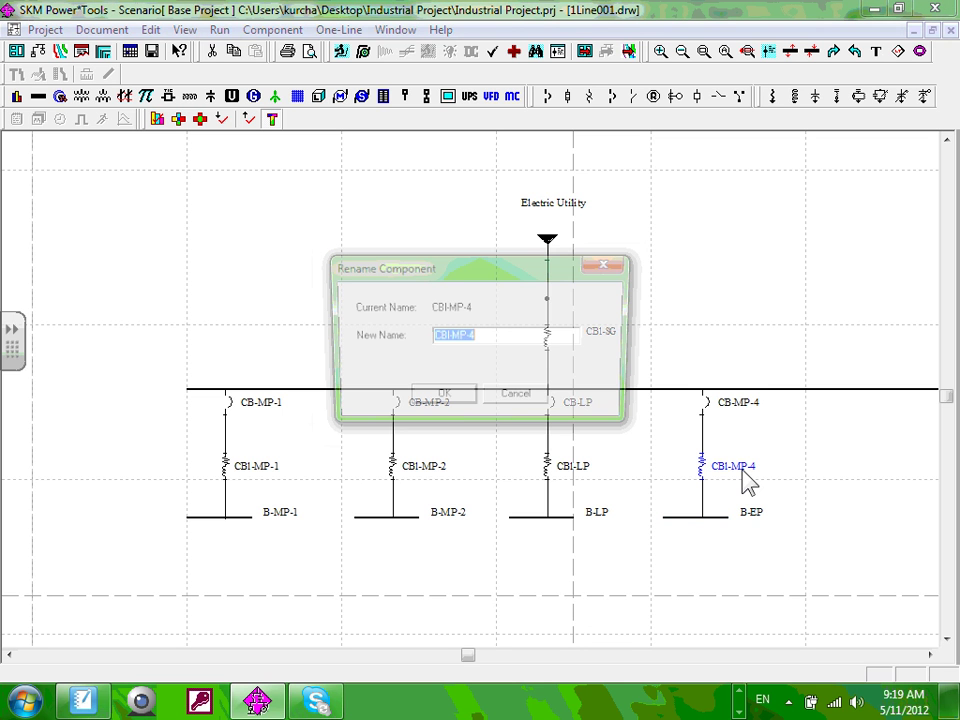
pyautogui.moveTo(452, 342); pyautogui.dragTo(557, 337)
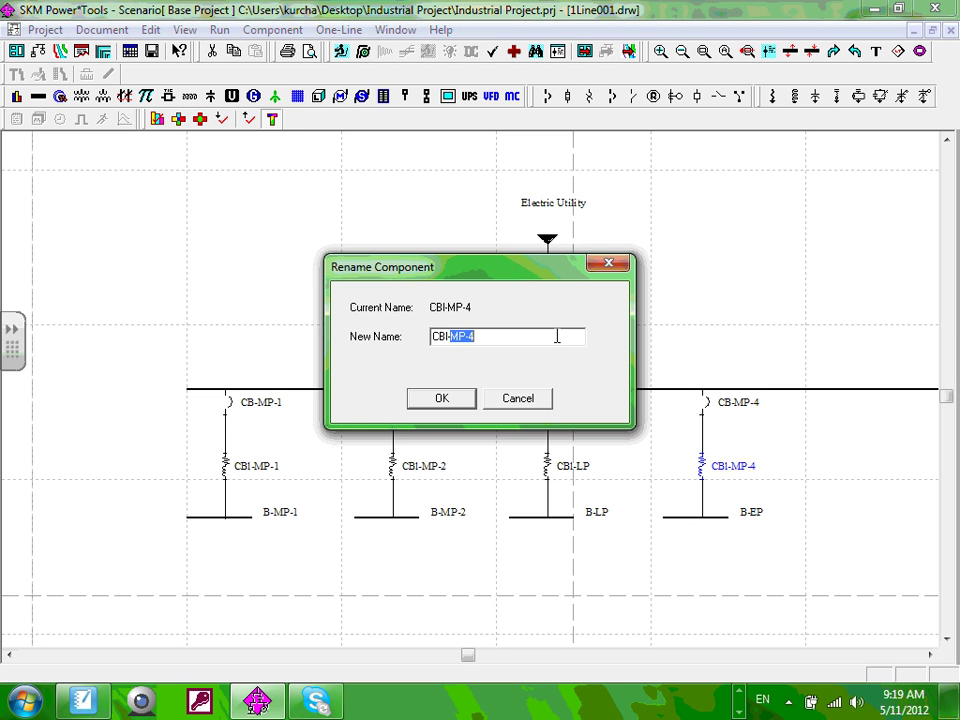
pyautogui.write('EP')
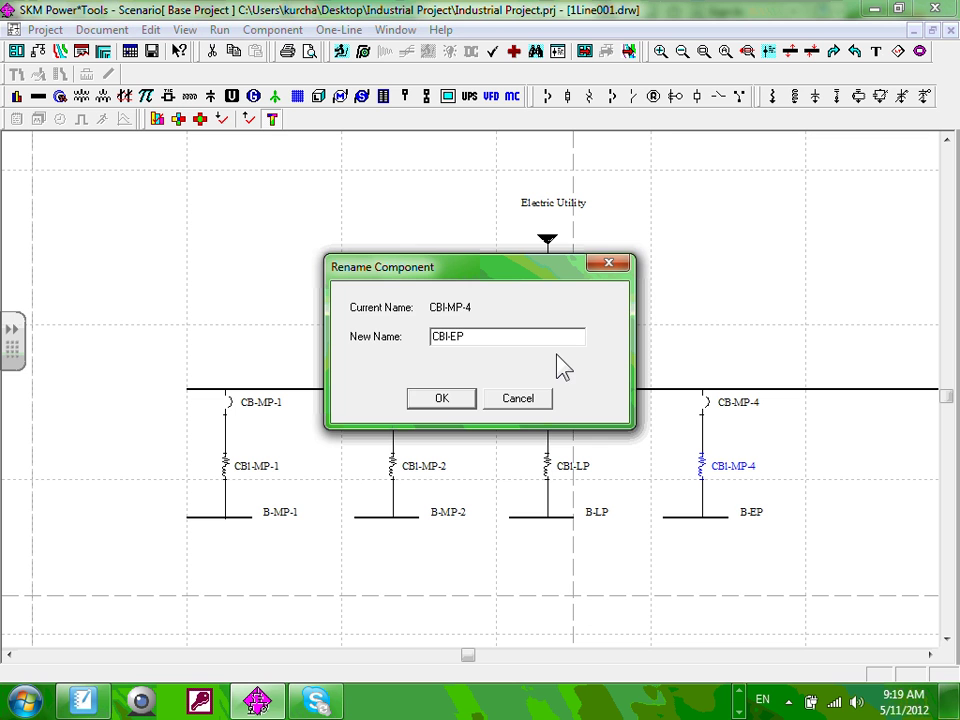
pyautogui.click(466, 398)
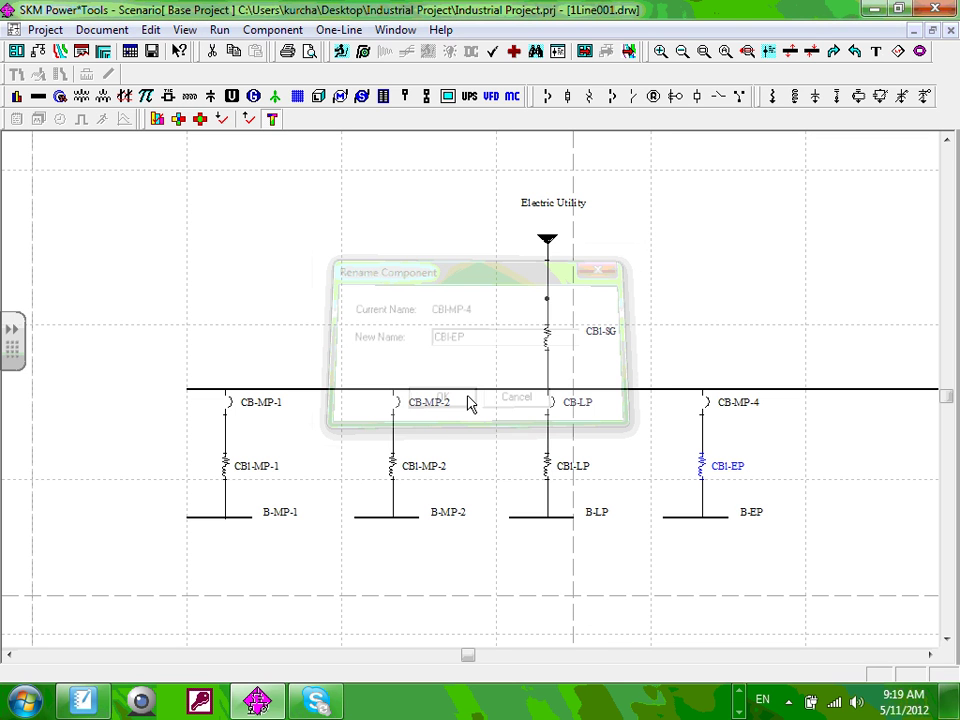
# Step: Rename the circuit breaker at the top of the fourth feeder CB-EP
pyautogui.doubleClick(749, 410)
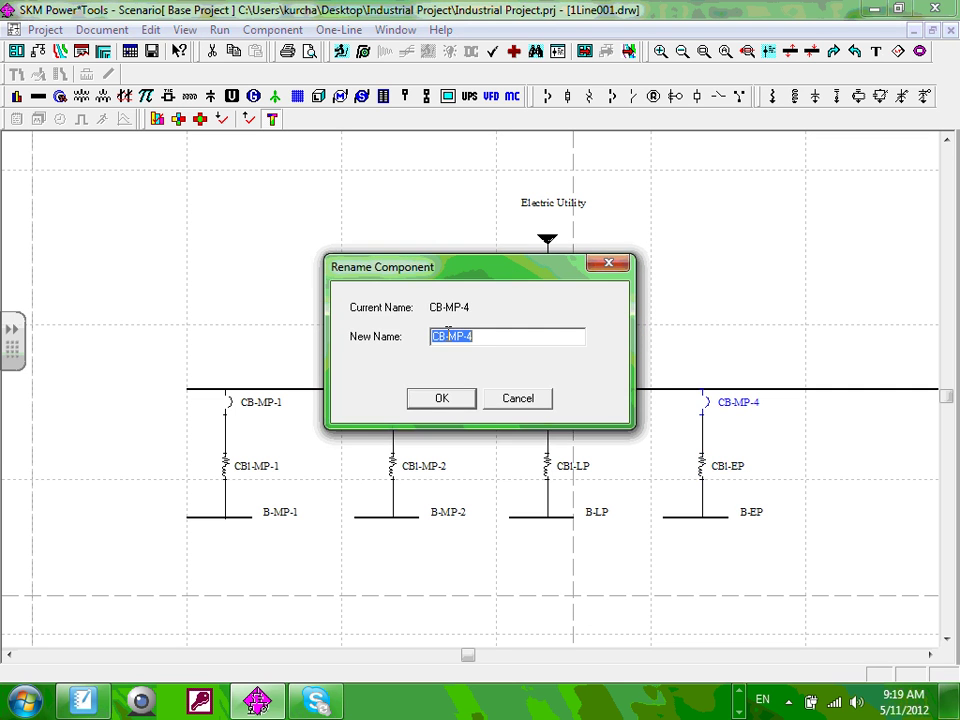
pyautogui.moveTo(446, 336); pyautogui.dragTo(520, 337)
pyautogui.write('EP')
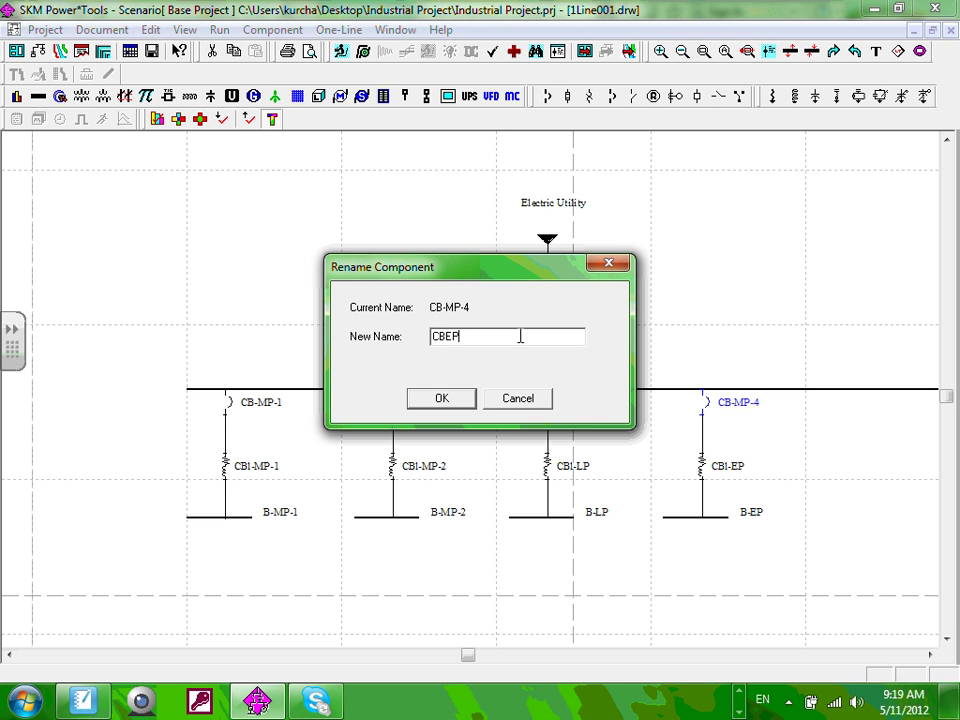
pyautogui.click(446, 337)
pyautogui.write('-')
pyautogui.click(437, 400)
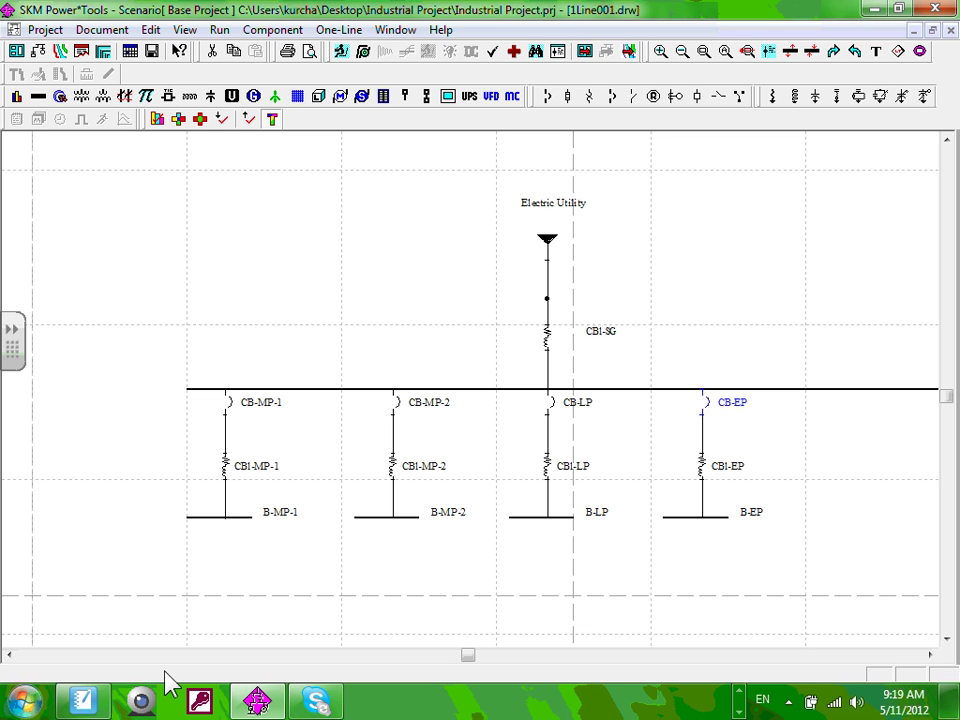
# Step: Add a load component below bus B-LP and connect it to that bus
pyautogui.scroll(1, 607, 562)
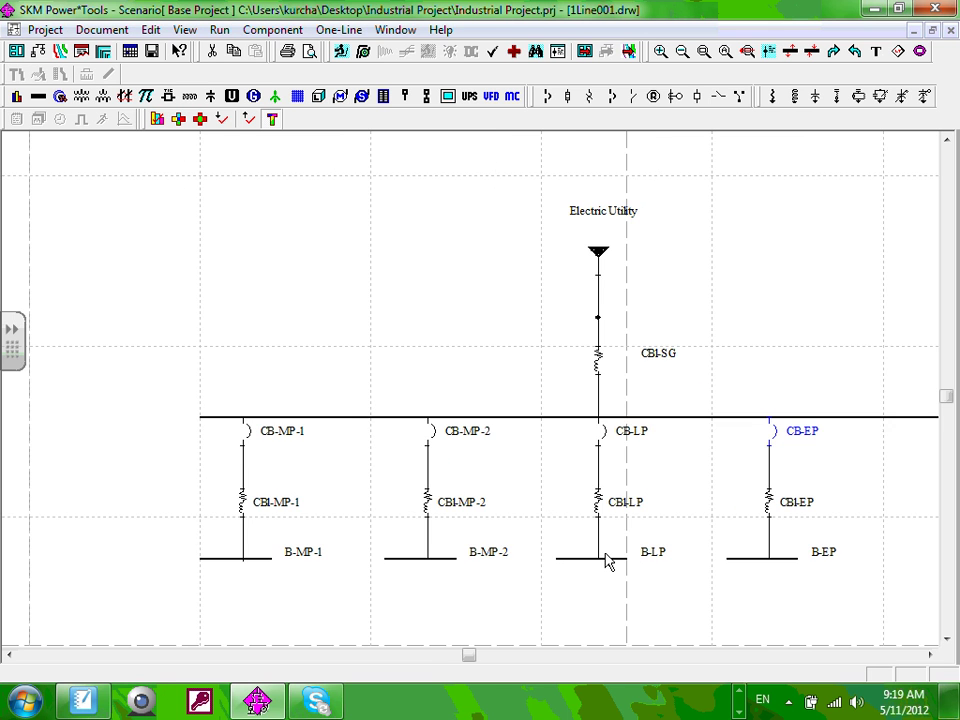
pyautogui.scroll(-1, 607, 562)
pyautogui.scroll(1, 641, 507)
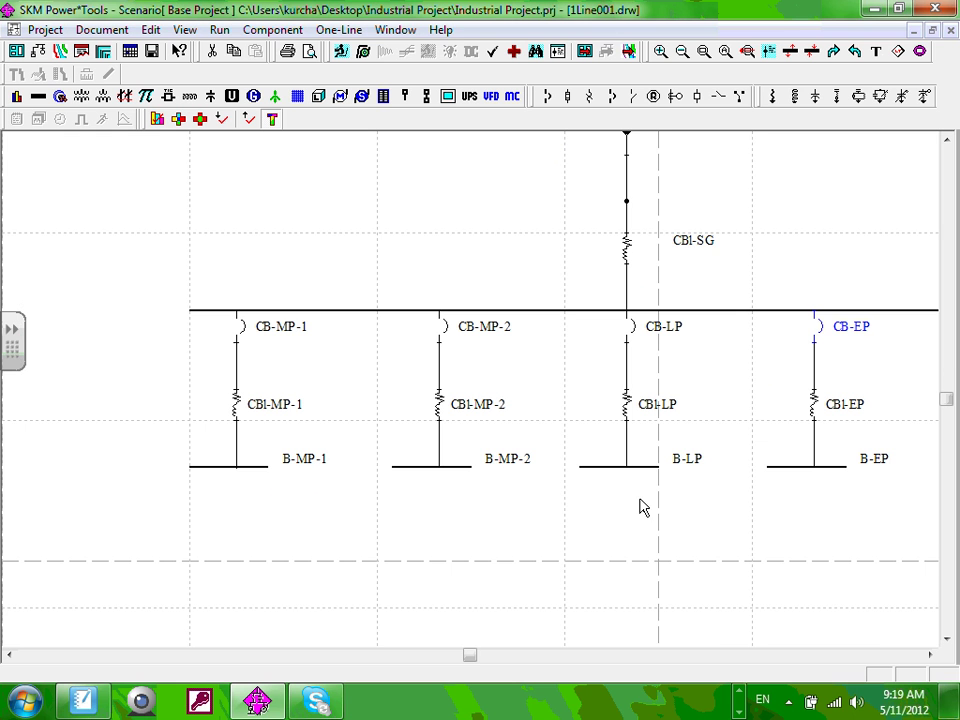
pyautogui.click(320, 100)
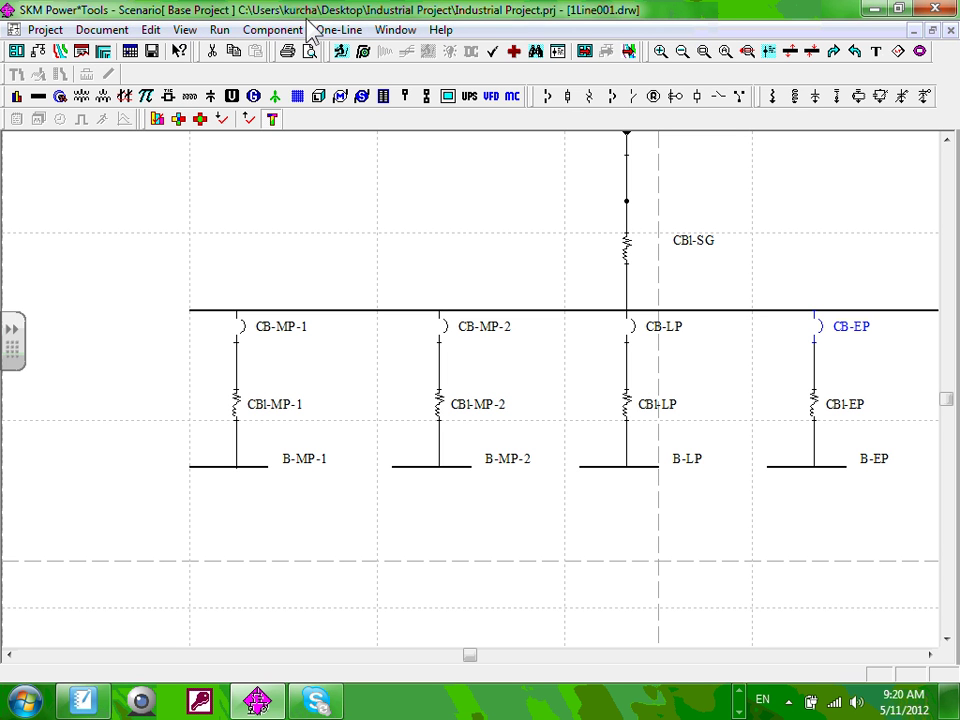
pyautogui.click(318, 97)
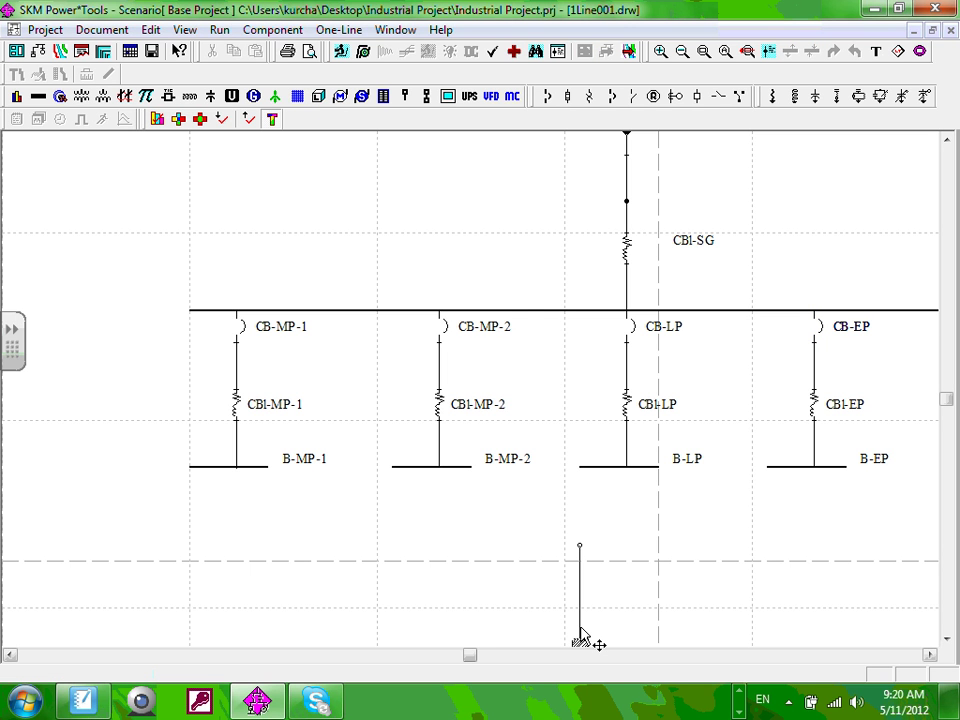
pyautogui.click(627, 563)
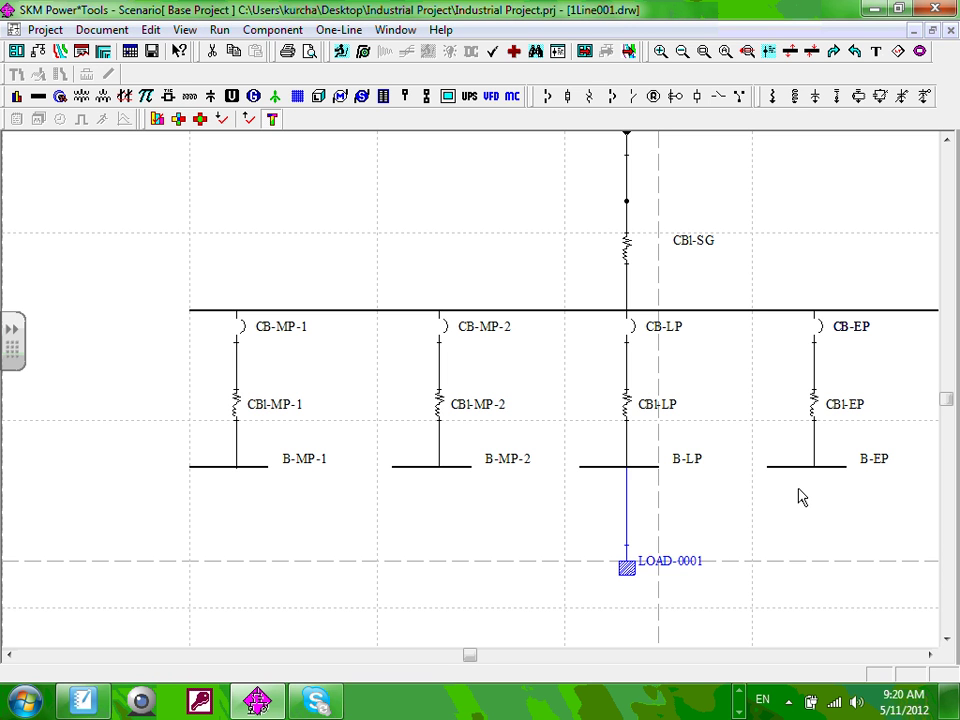
# Step: Add a load connected below bus B-EP, and shift both loads up closer to their buses at the same level
pyautogui.click(319, 95)
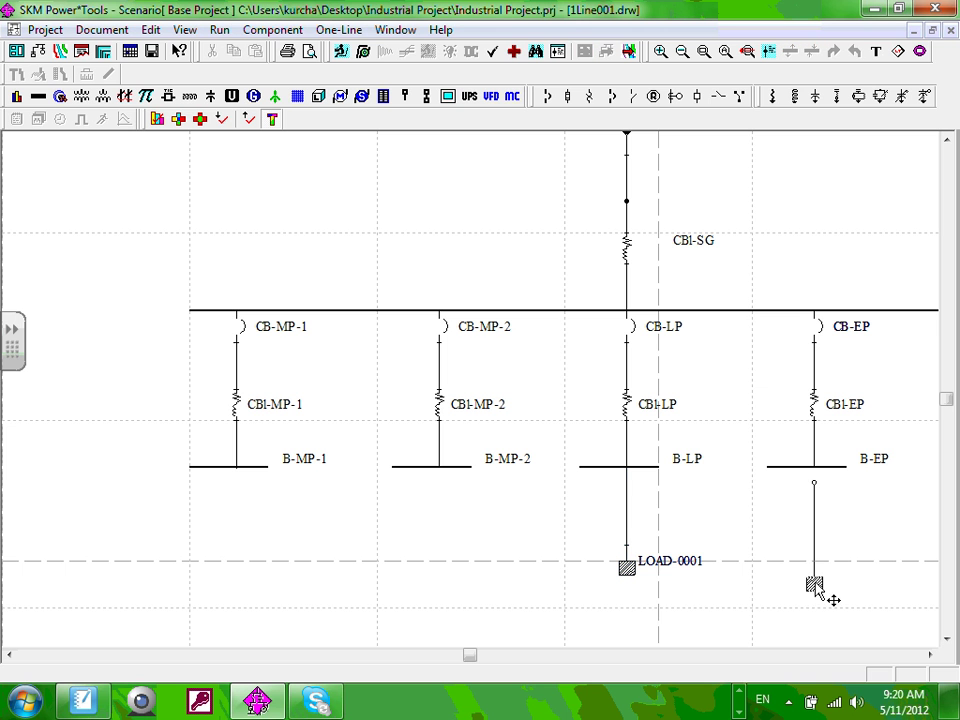
pyautogui.click(818, 566)
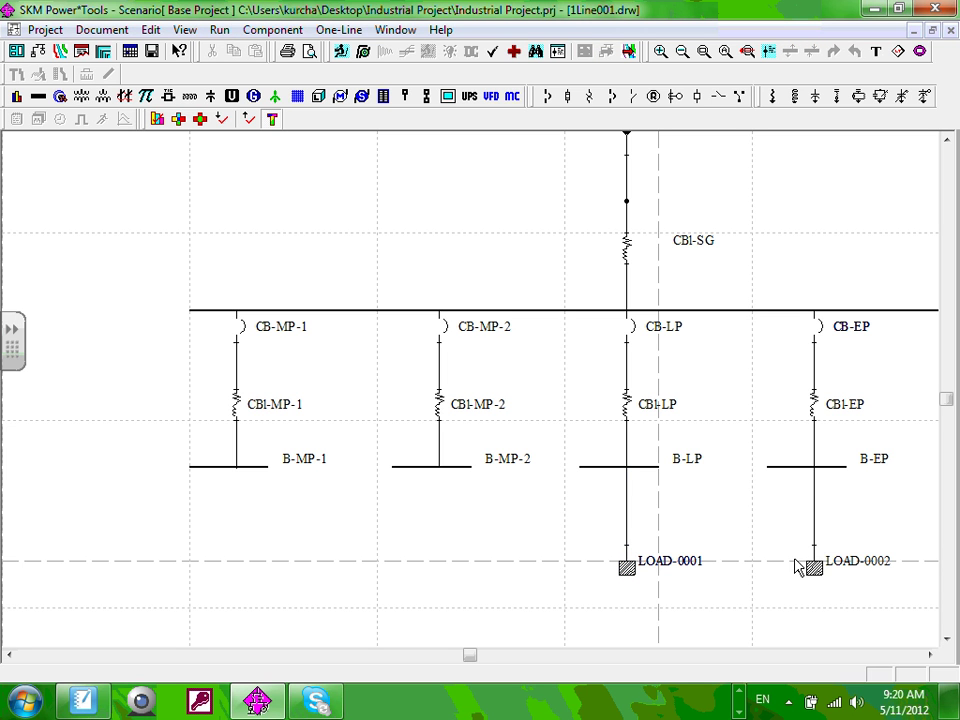
pyautogui.moveTo(814, 566); pyautogui.dragTo(814, 547)
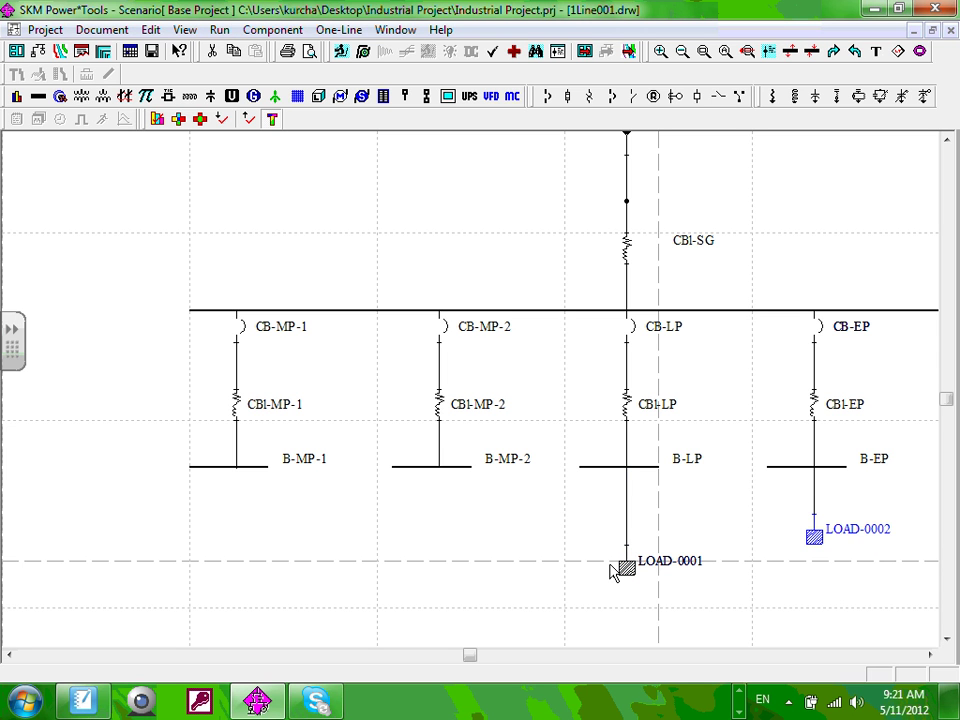
pyautogui.moveTo(623, 570); pyautogui.dragTo(624, 541)
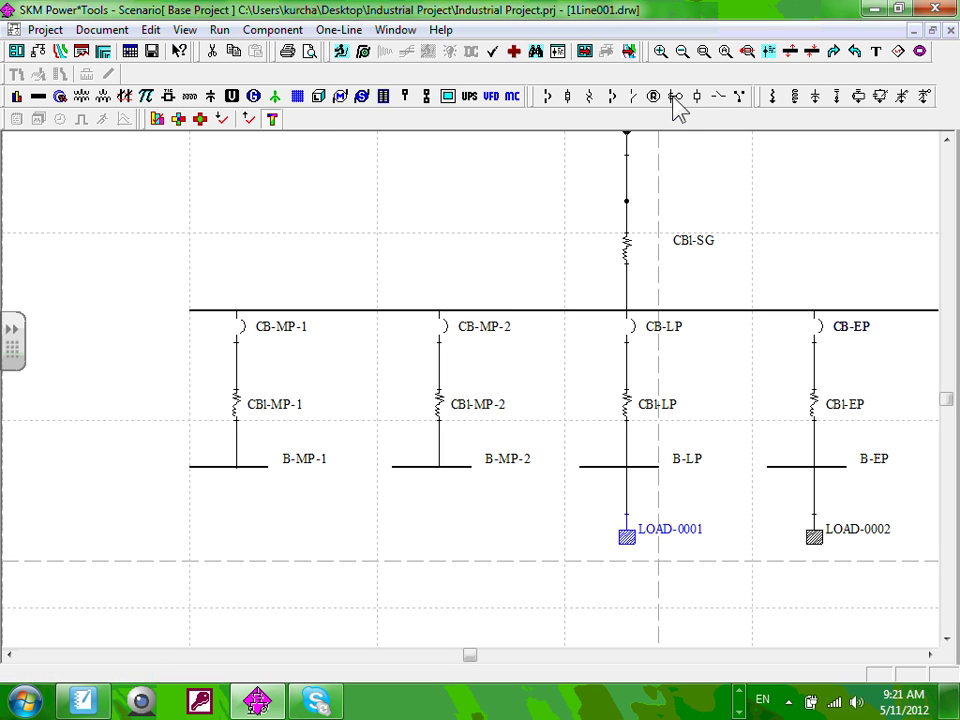
# Step: Rename the load connected to bus B-LP LOAD-LP
pyautogui.click(689, 540)
pyautogui.doubleClick(689, 540)
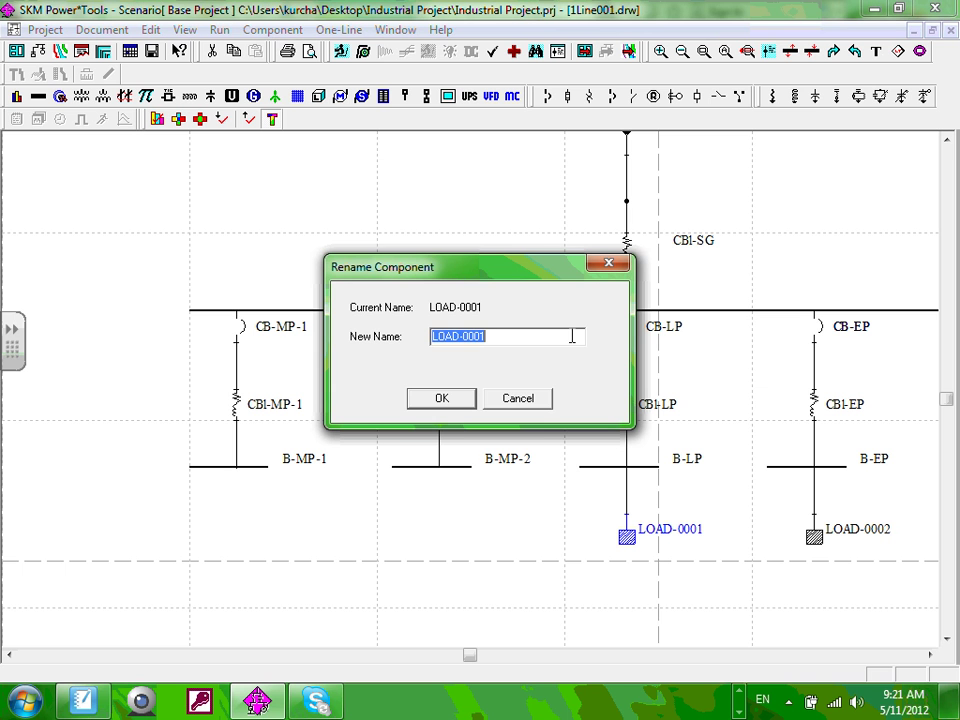
pyautogui.click(481, 336)
pyautogui.doubleClick(482, 336)
pyautogui.write('LP')
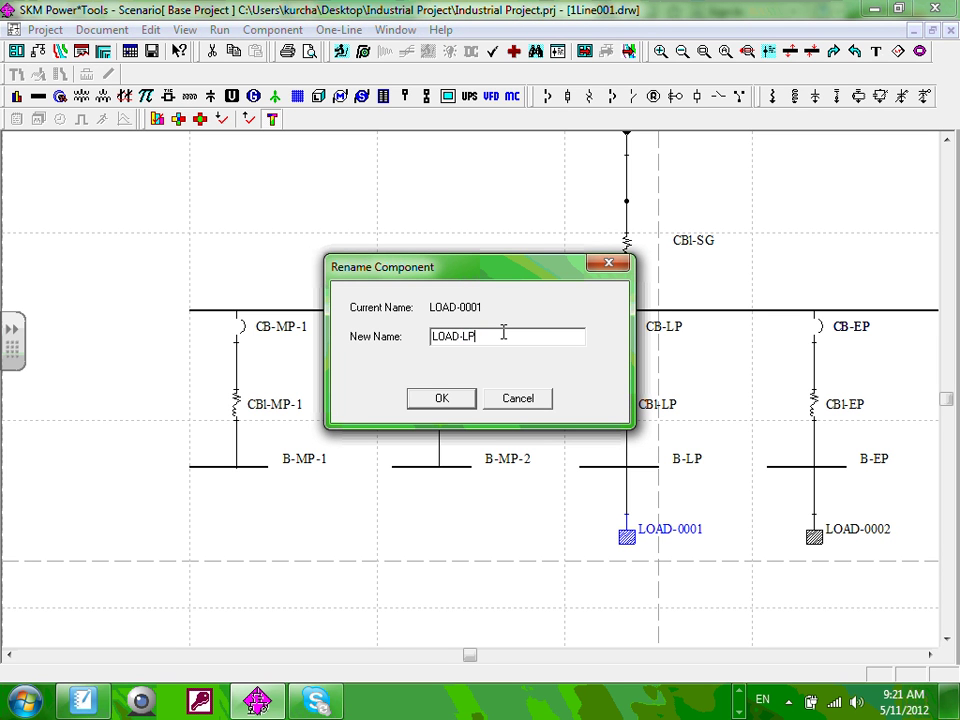
pyautogui.click(440, 398)
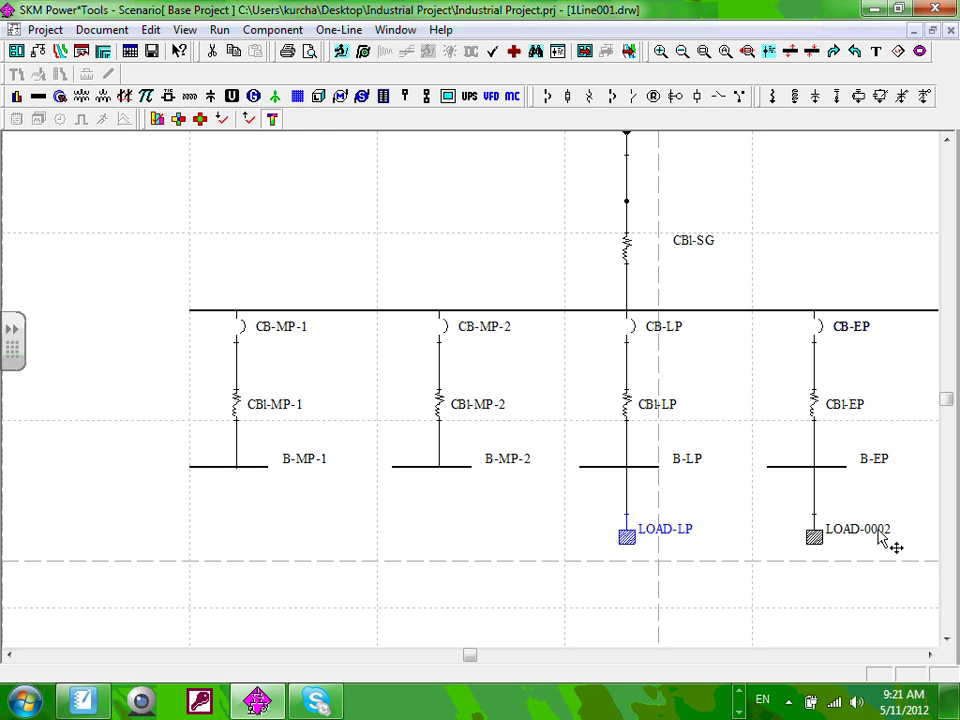
# Step: Rename the load connected to bus B-EP LOAD-EP
pyautogui.doubleClick(880, 537)
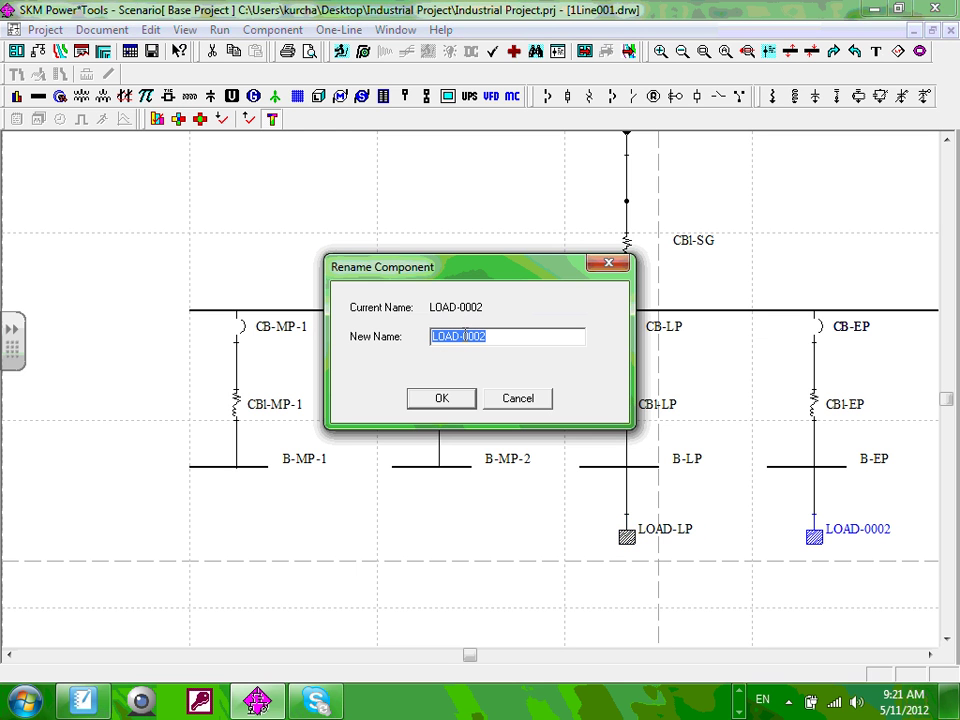
pyautogui.moveTo(463, 336); pyautogui.dragTo(535, 337)
pyautogui.write('EP')
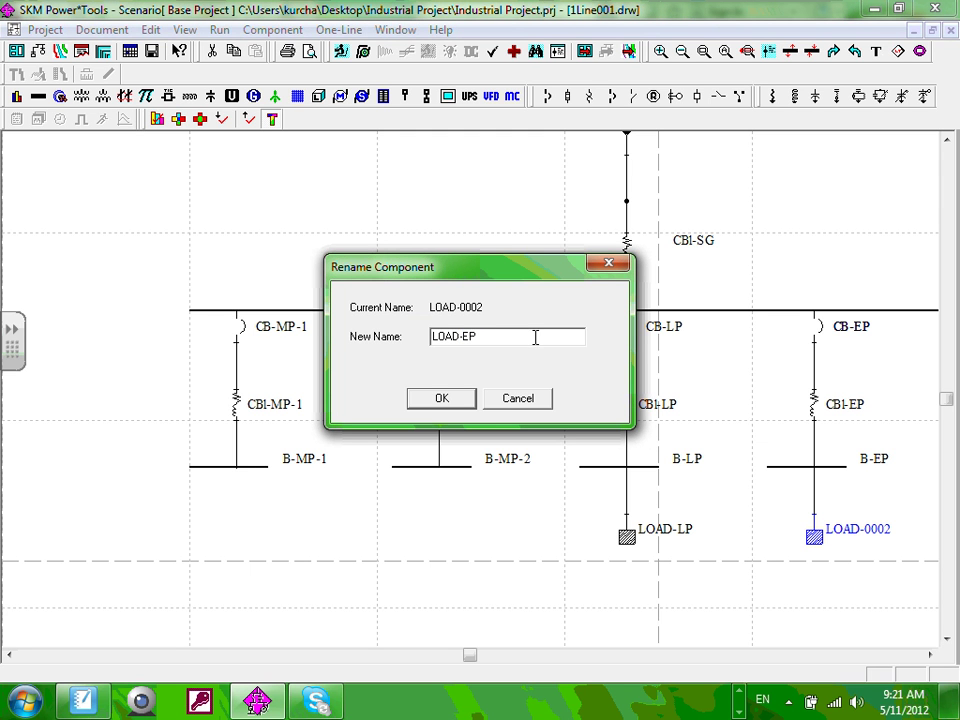
pyautogui.click(468, 405)
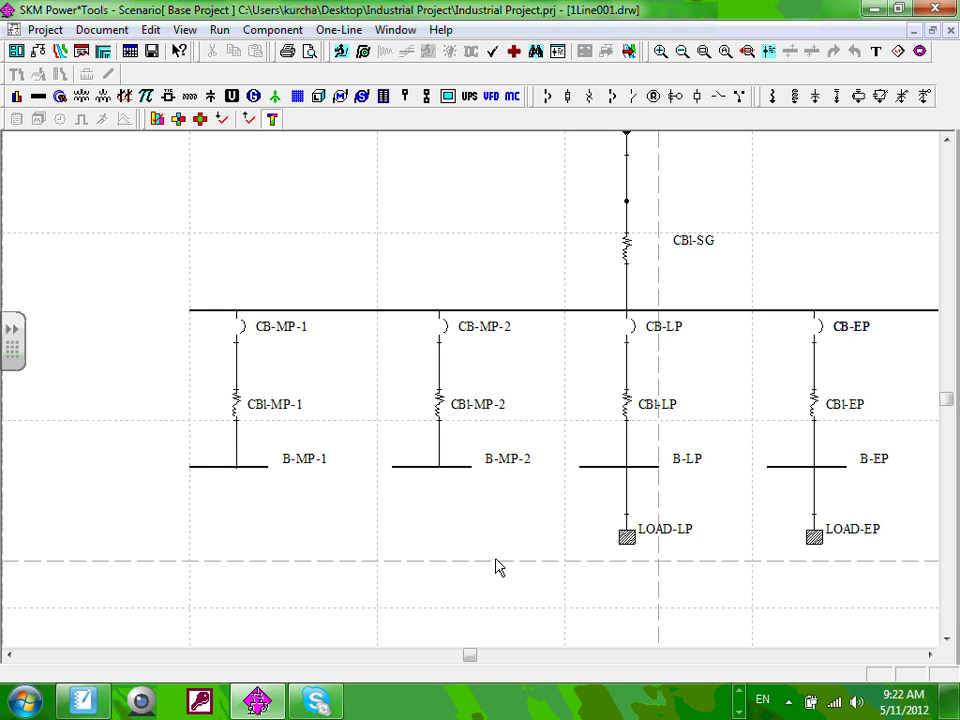
pyautogui.scroll(-1, 528, 312)
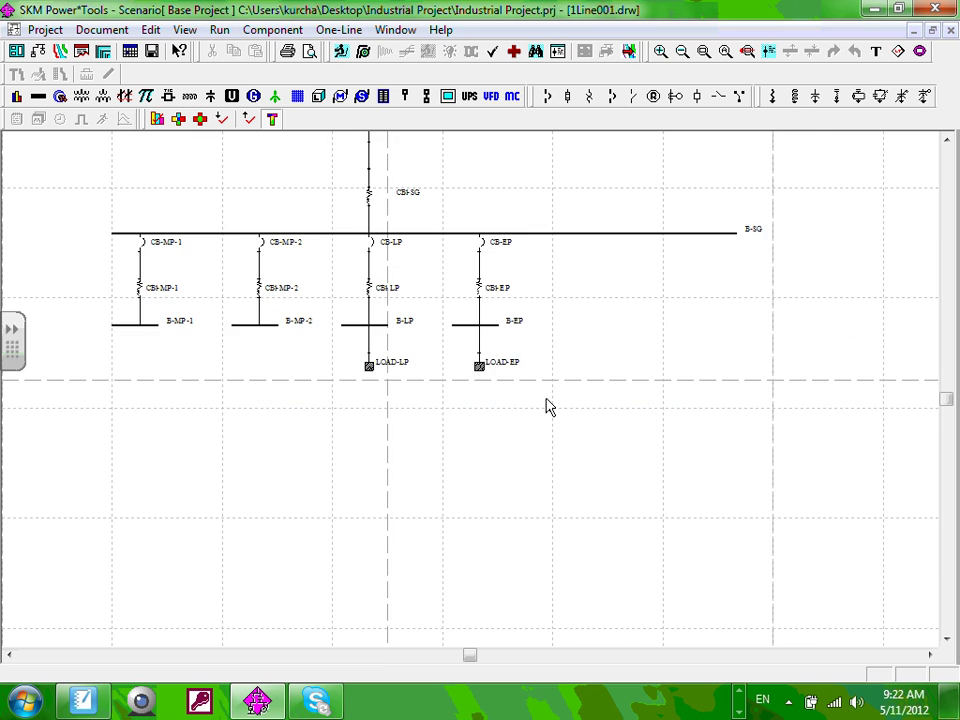
pyautogui.scroll(-2, 378, 373)
pyautogui.scroll(-2, 378, 373)
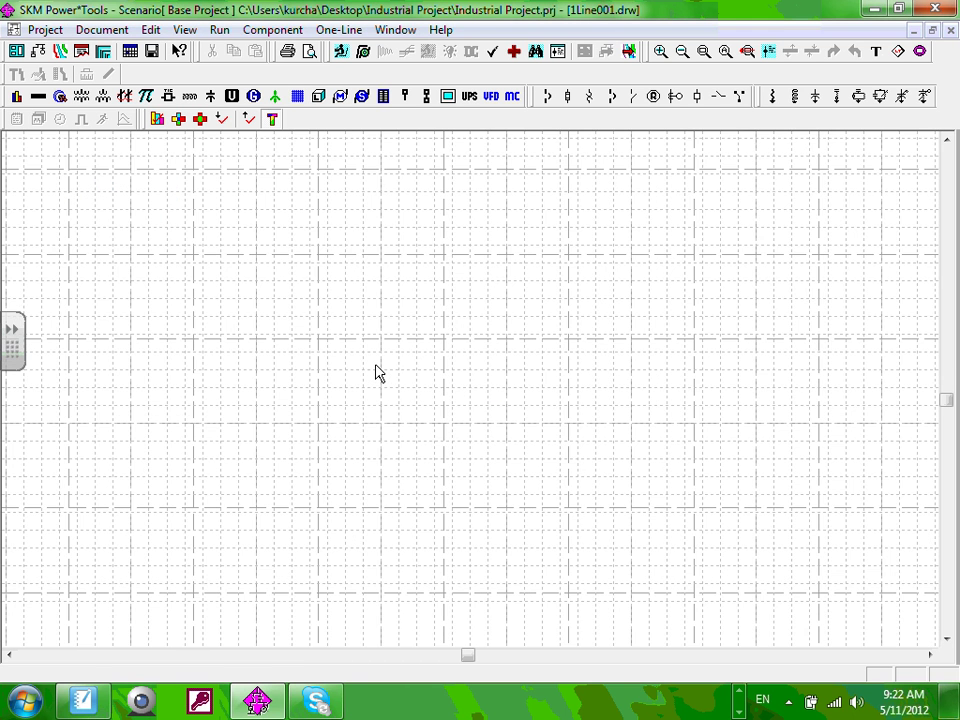
pyautogui.scroll(-2, 378, 373)
pyautogui.scroll(2, 378, 373)
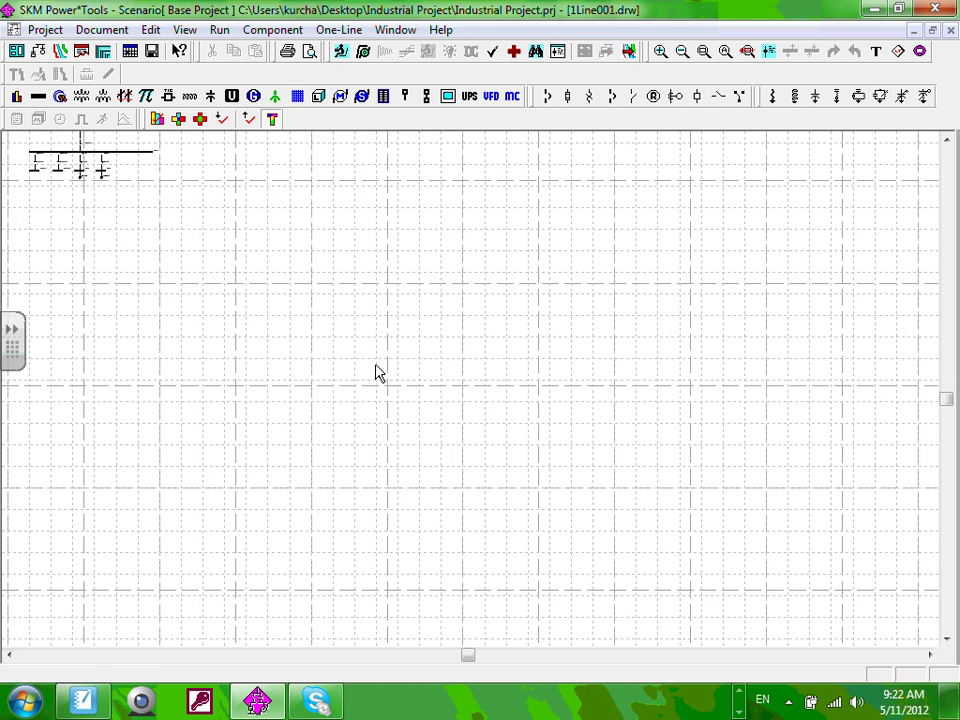
# Step: Examine the one-line diagram's four panel feeders below bus B-SG, from the utility source down to the panel buses and loads
pyautogui.scroll(3, 268, 355)
pyautogui.moveTo(268, 355); pyautogui.dragTo(530, 518)
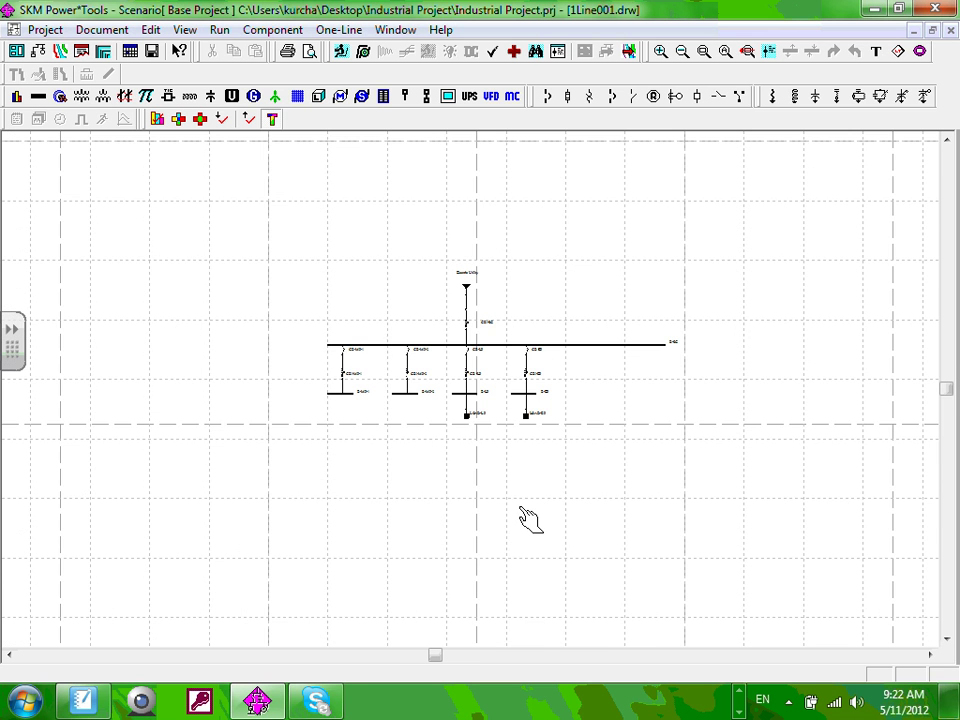
pyautogui.scroll(1, 545, 222)
pyautogui.moveTo(545, 222); pyautogui.dragTo(552, 157)
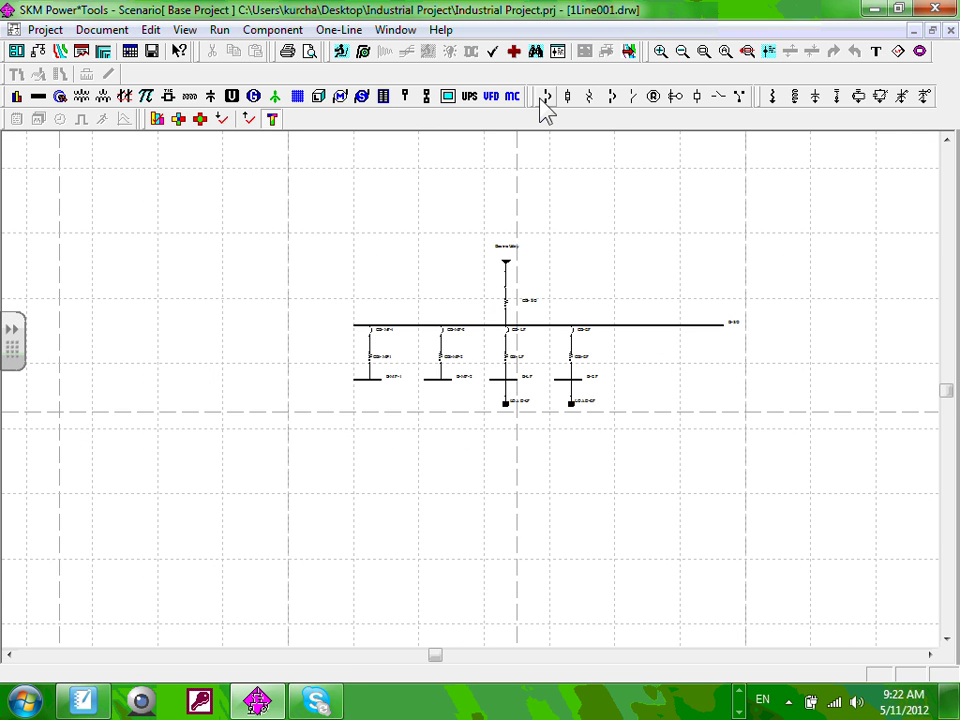
pyautogui.moveTo(565, 228); pyautogui.dragTo(493, 244)
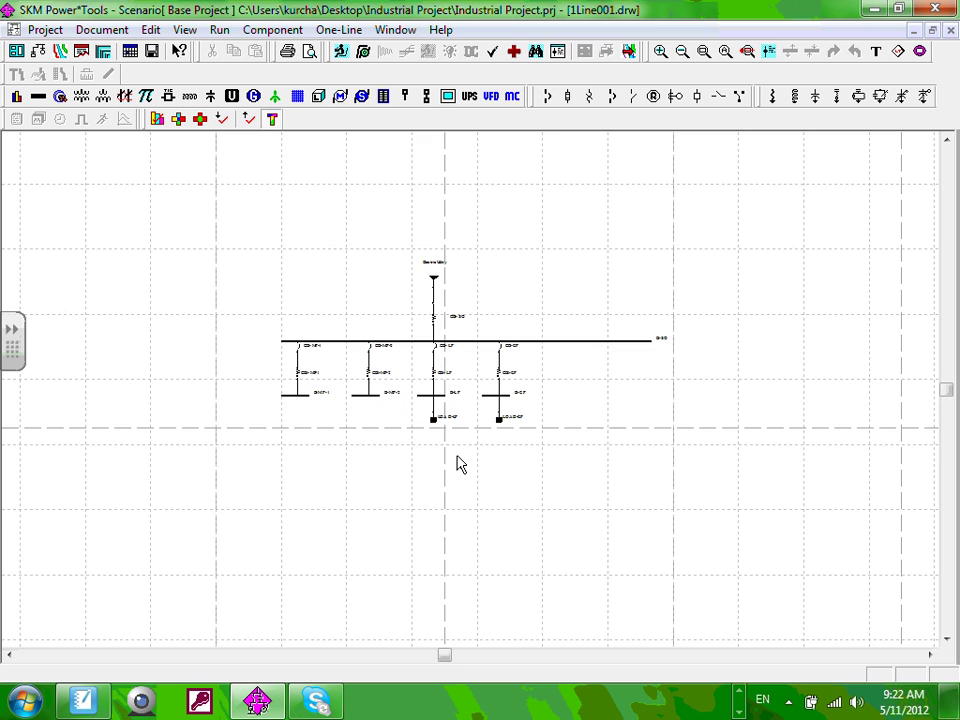
pyautogui.scroll(1, 459, 464)
pyautogui.moveTo(630, 434); pyautogui.dragTo(308, 352)
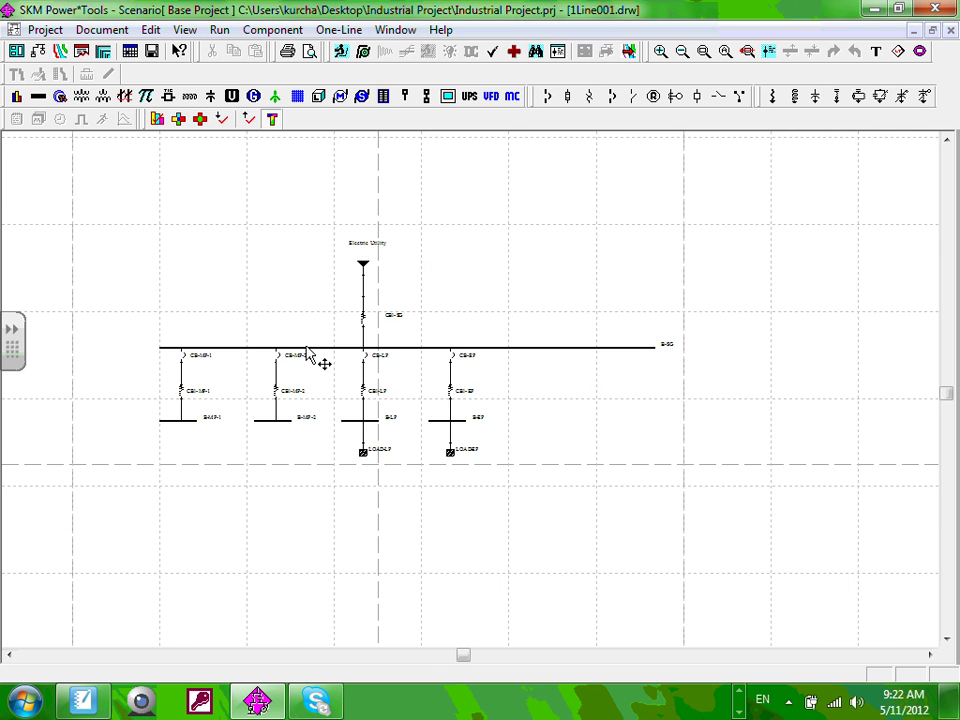
pyautogui.scroll(1, 593, 472)
pyautogui.moveTo(593, 472); pyautogui.dragTo(436, 408)
pyautogui.moveTo(322, 405); pyautogui.dragTo(482, 400)
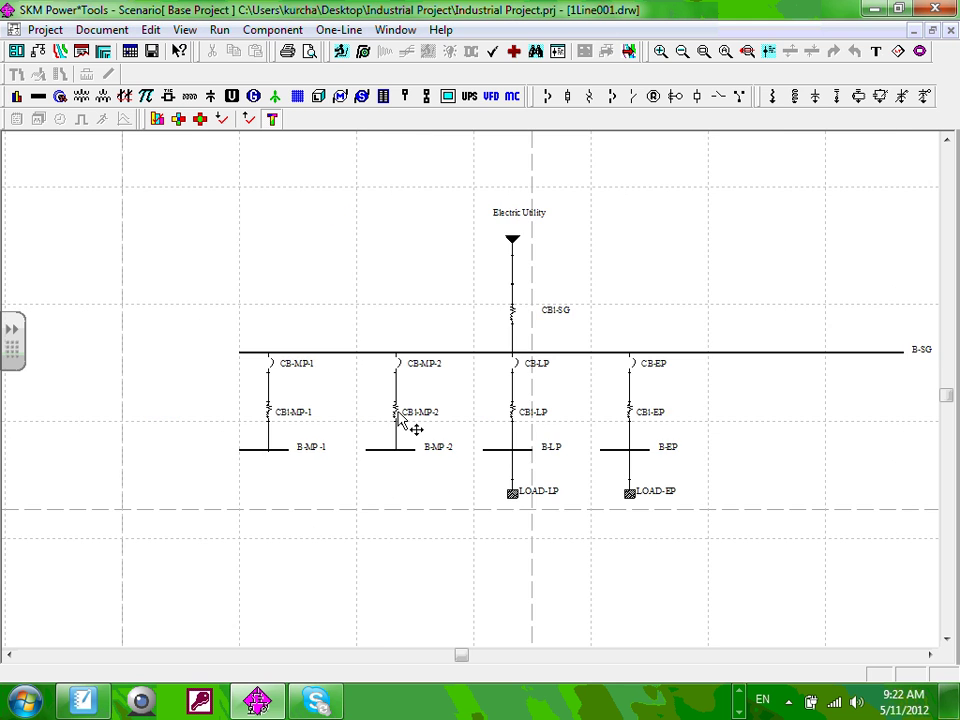
pyautogui.scroll(1, 470, 537)
pyautogui.scroll(1, 470, 537)
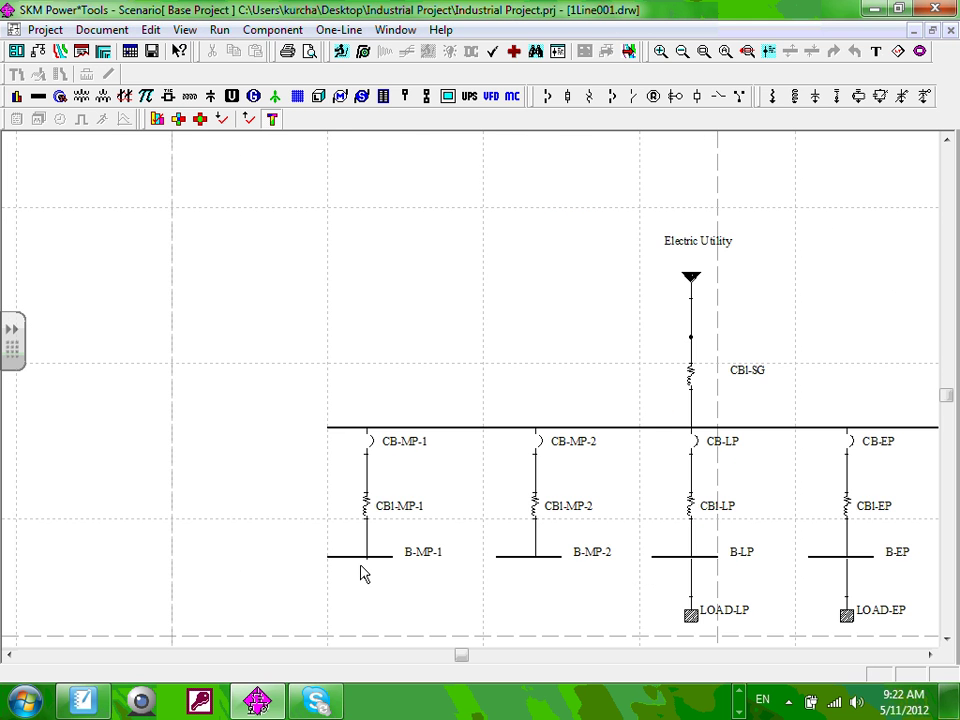
pyautogui.scroll(1, 392, 374)
pyautogui.moveTo(392, 374); pyautogui.dragTo(340, 442)
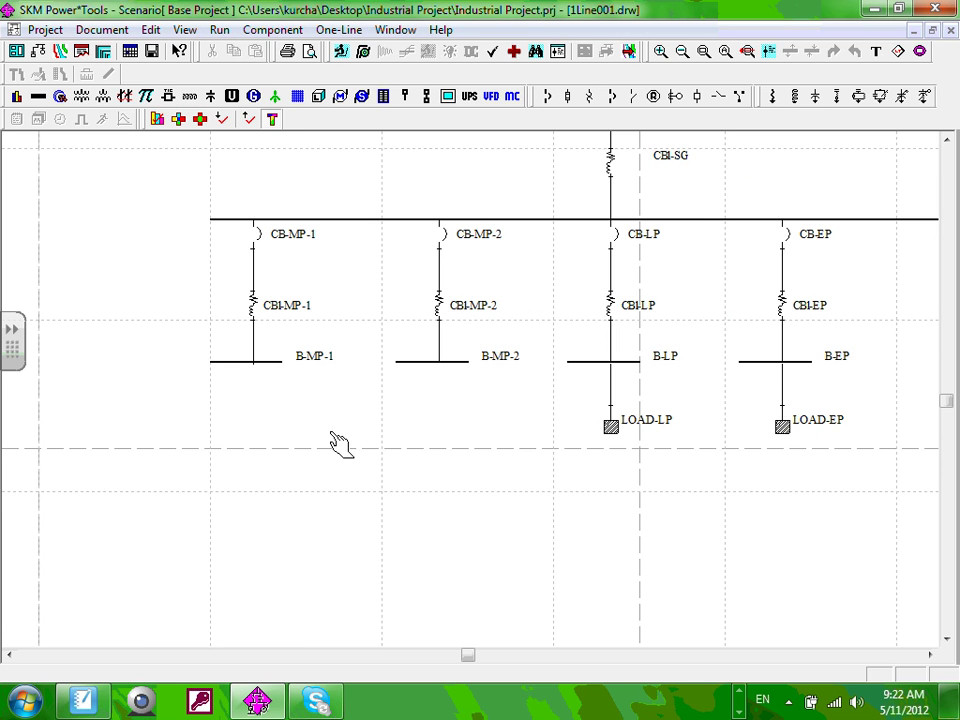
pyautogui.scroll(-1, 275, 375)
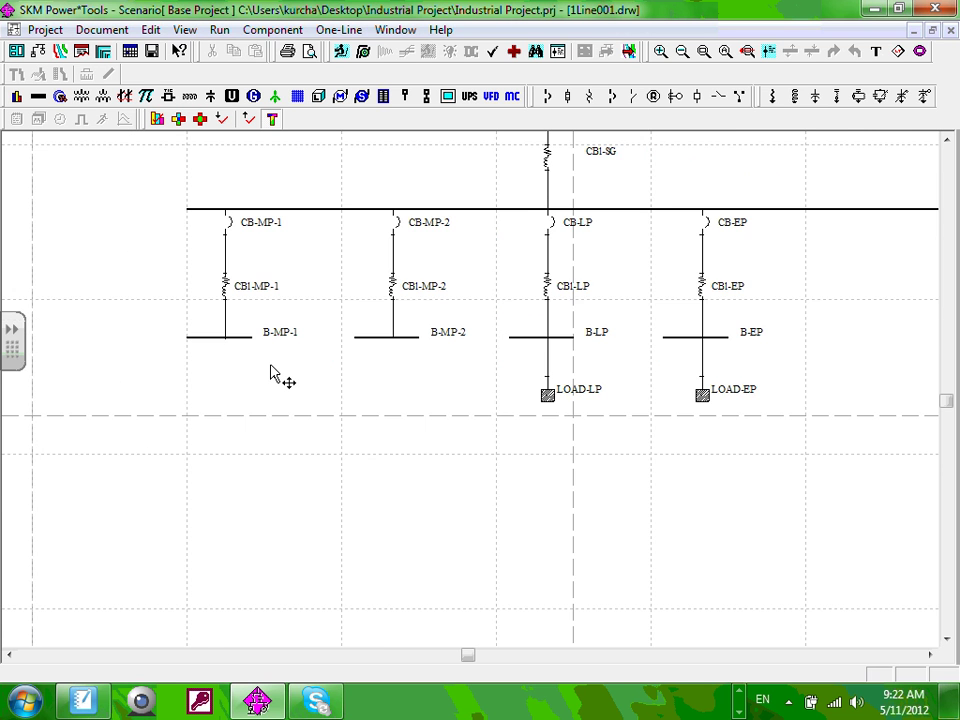
pyautogui.scroll(-1, 272, 372)
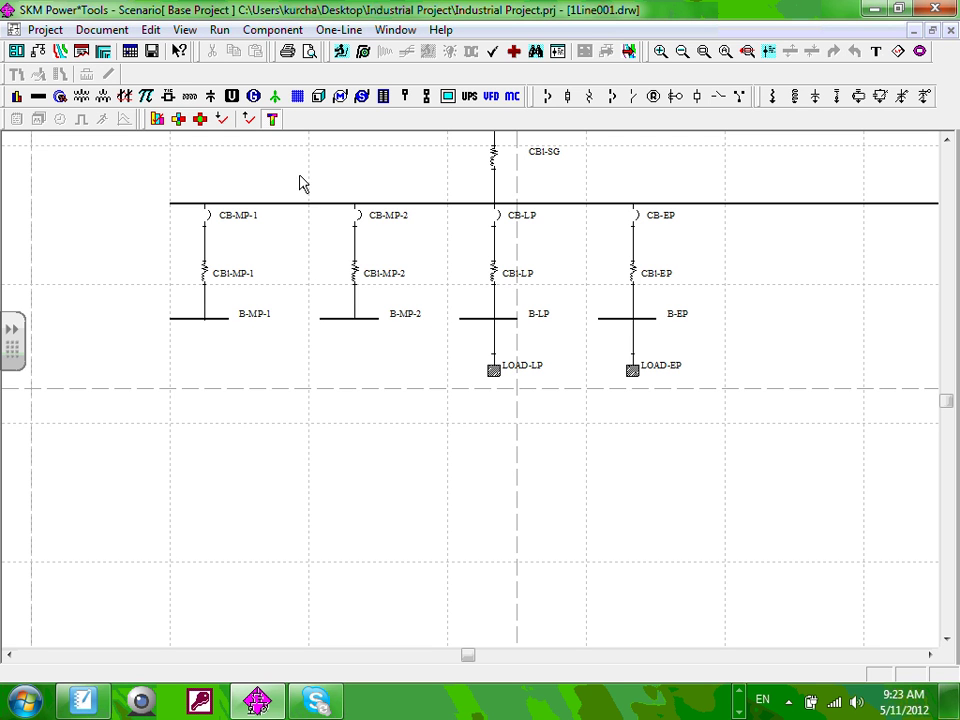
# Step: Move the whole MP-2 feeder (breaker, cable and bus) along bus B-SG toward its far end and then out beyond the MP-1 feeder
pyautogui.moveTo(304, 183); pyautogui.dragTo(449, 350)
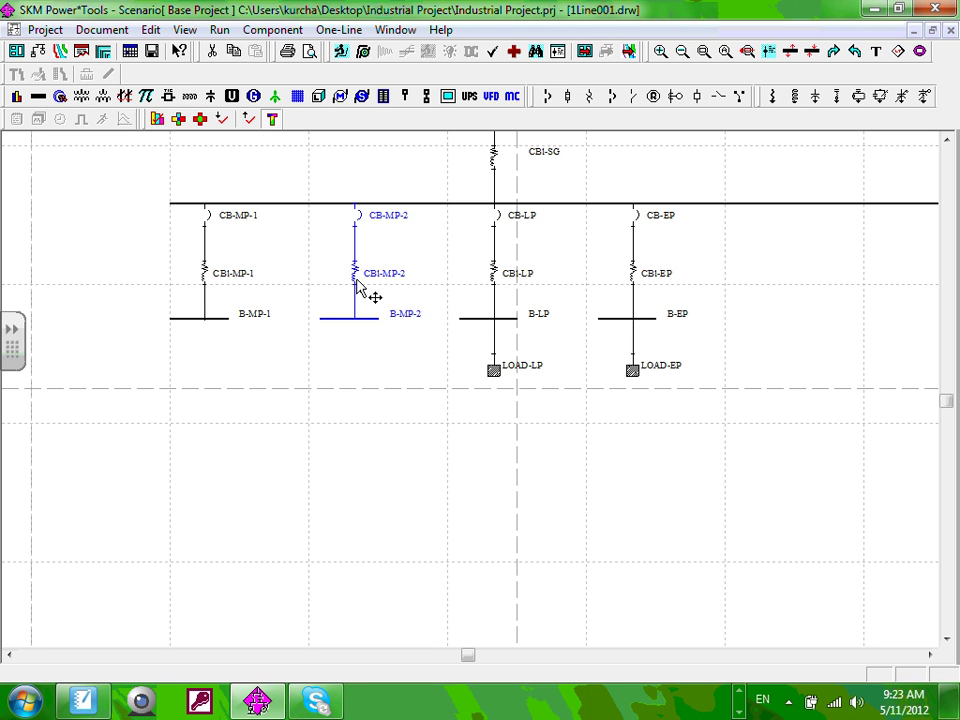
pyautogui.moveTo(357, 285); pyautogui.dragTo(510, 296)
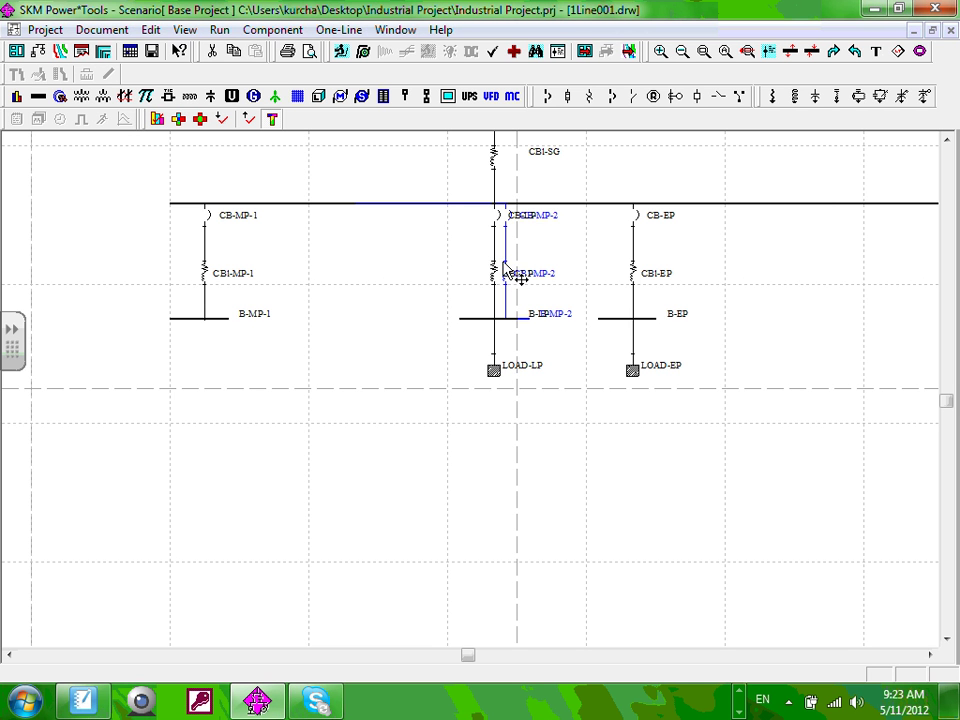
pyautogui.moveTo(505, 272); pyautogui.dragTo(820, 286)
pyautogui.moveTo(820, 286)
pyautogui.mouseDown()
pyautogui.moveTo(533, 365)
pyautogui.moveTo(92, 250)
pyautogui.mouseUp()
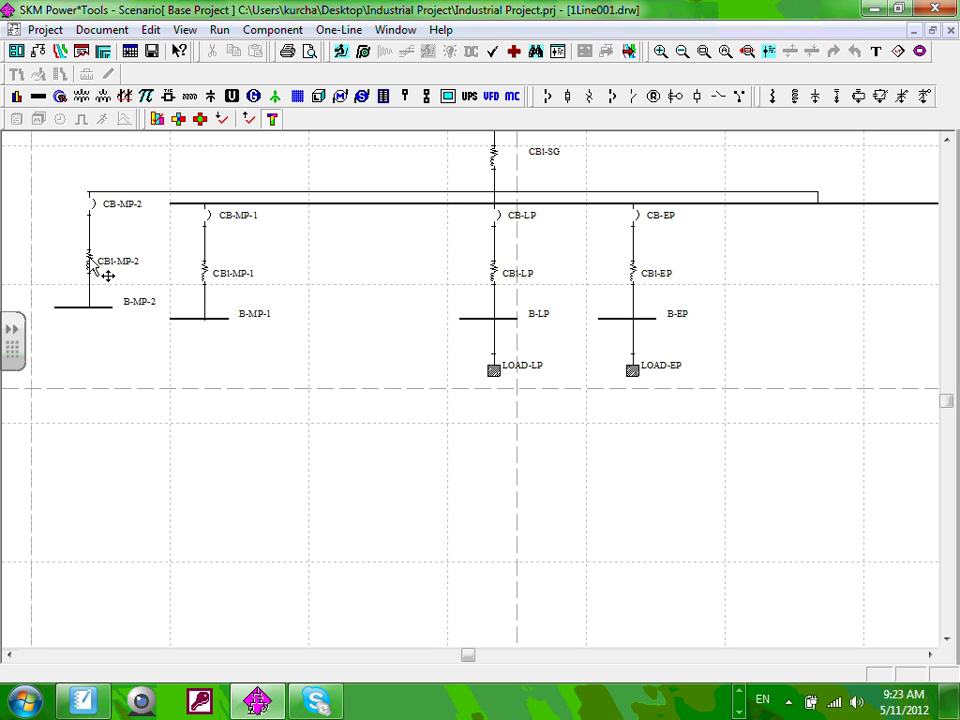
# Step: Shift cable CBl-MP-2 down in line with its breaker, and return the MP-2 feeder to between the MP-1 and LP feeders
pyautogui.click(89, 258)
pyautogui.moveTo(656, 286); pyautogui.dragTo(83, 281)
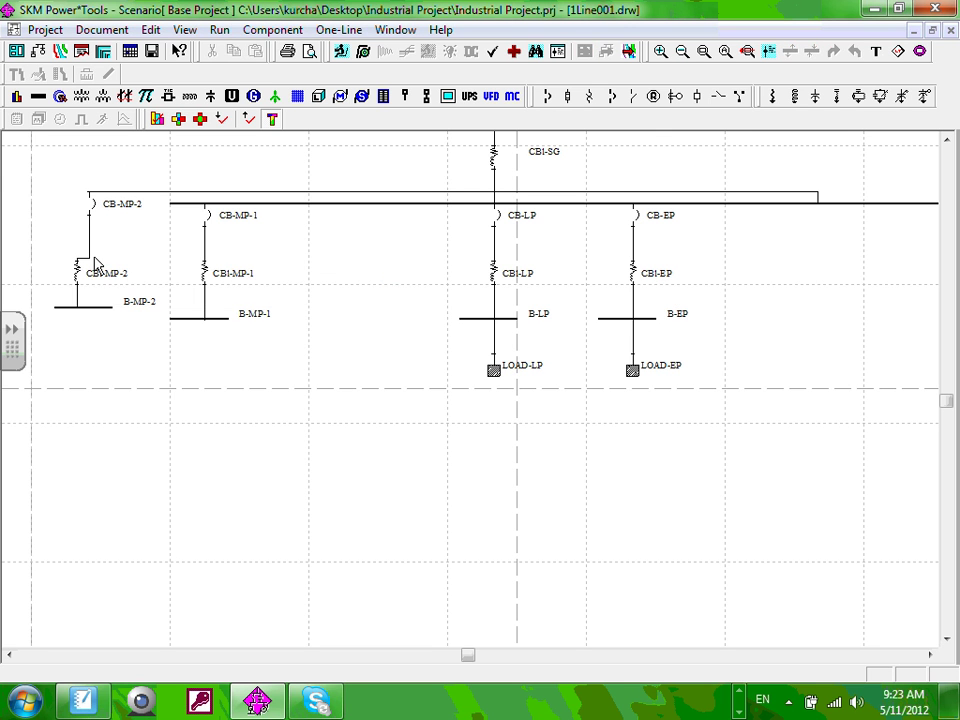
pyautogui.click(85, 283)
pyautogui.click(63, 204)
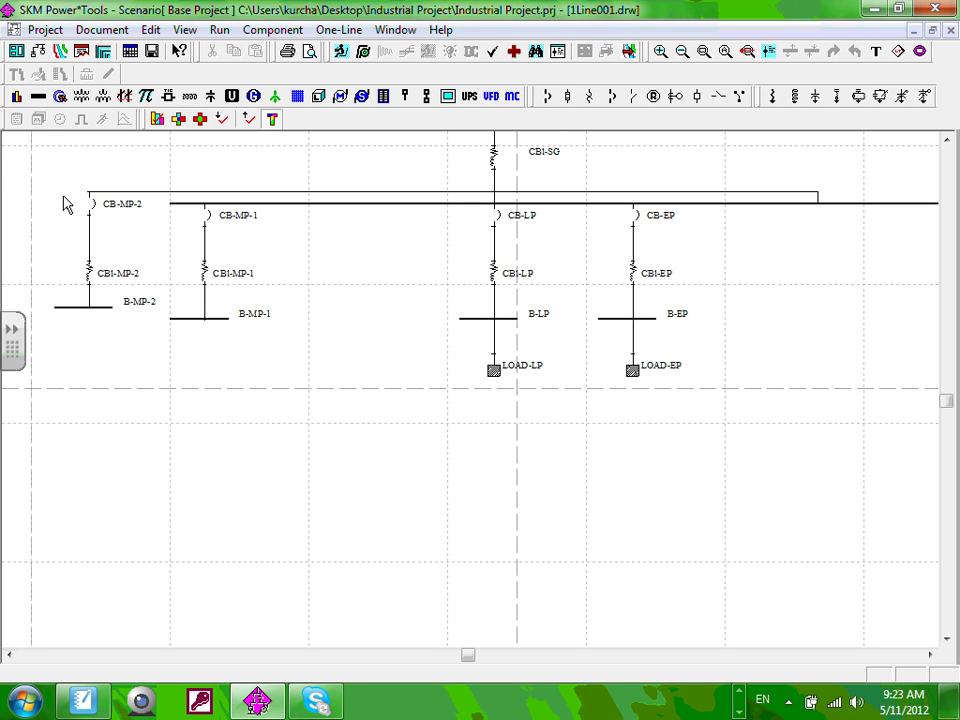
pyautogui.click(89, 295)
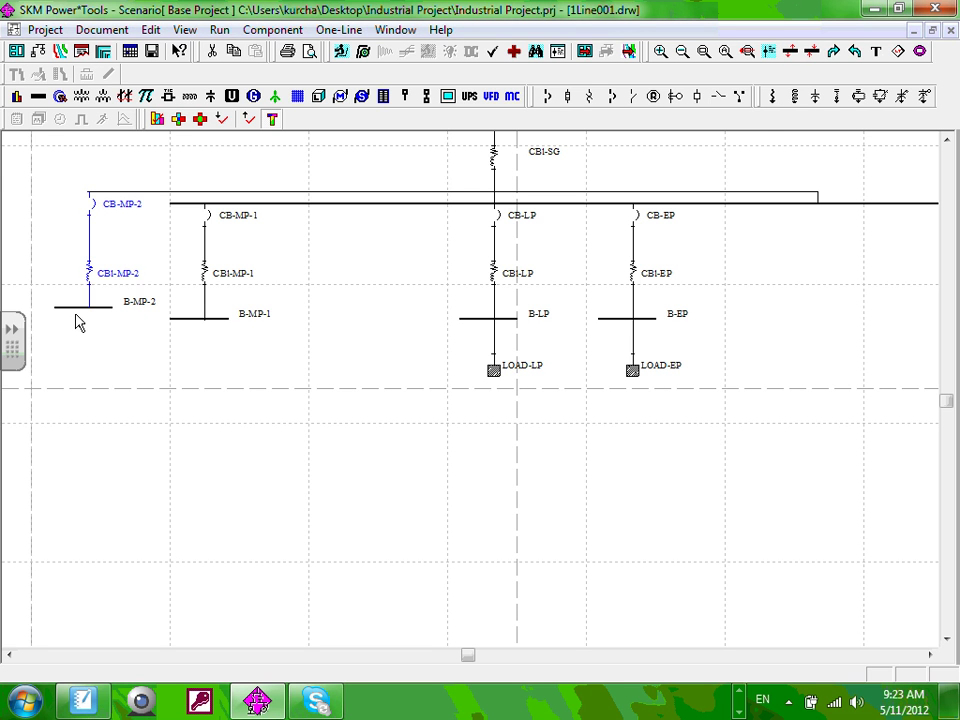
pyautogui.click(36, 190)
pyautogui.moveTo(19, 165); pyautogui.dragTo(378, 330)
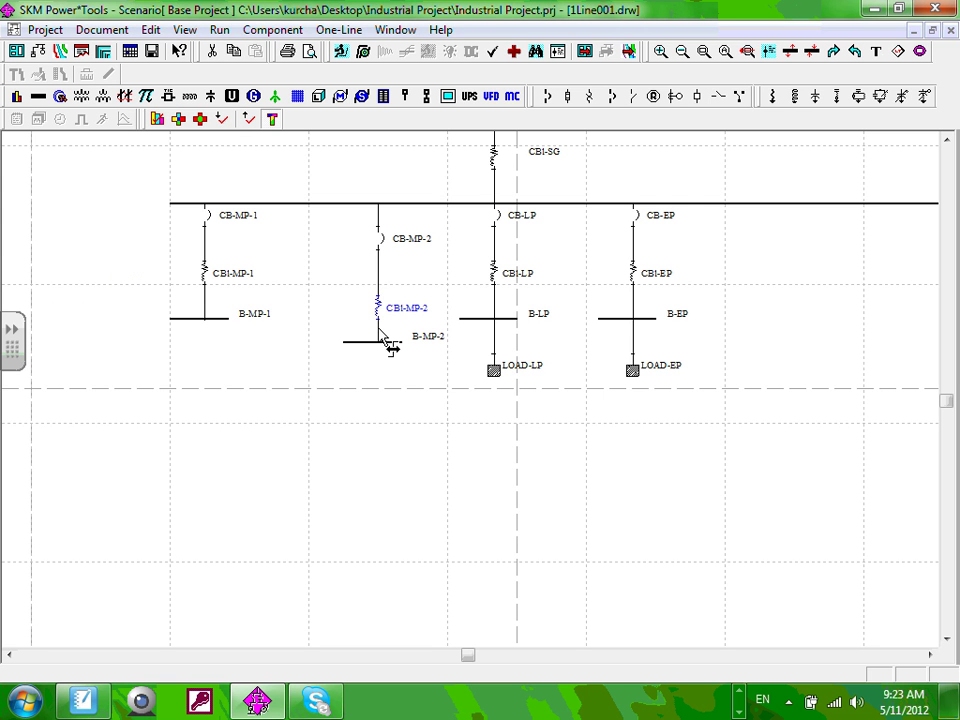
pyautogui.click(366, 407)
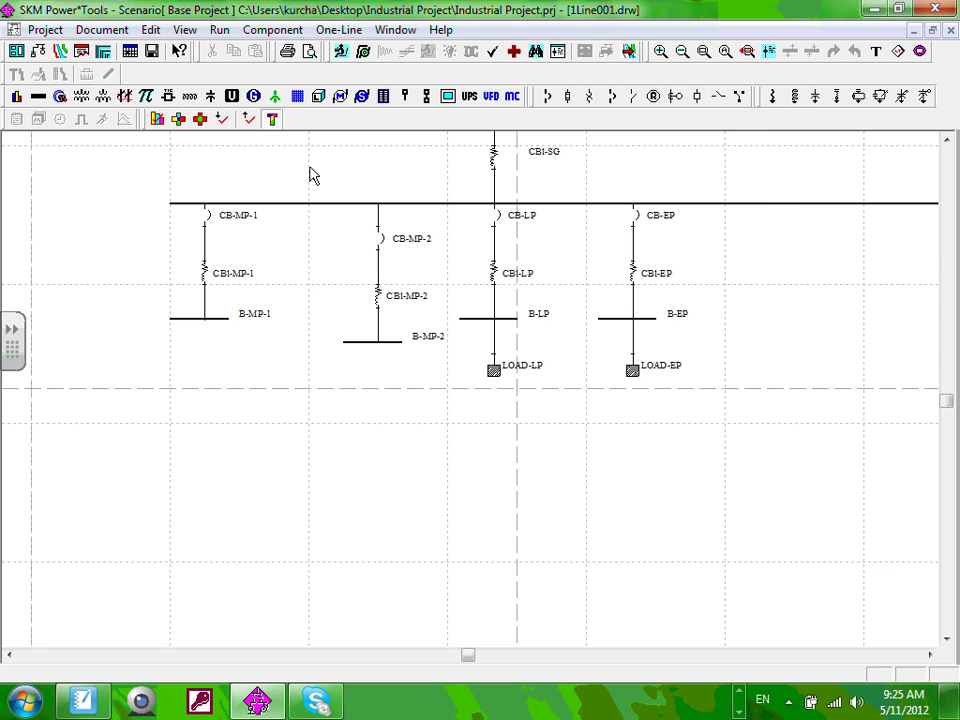
# Step: Move the whole MP-2 feeder straight down, well below the other panel buses and loads
pyautogui.scroll(-1, 388, 187)
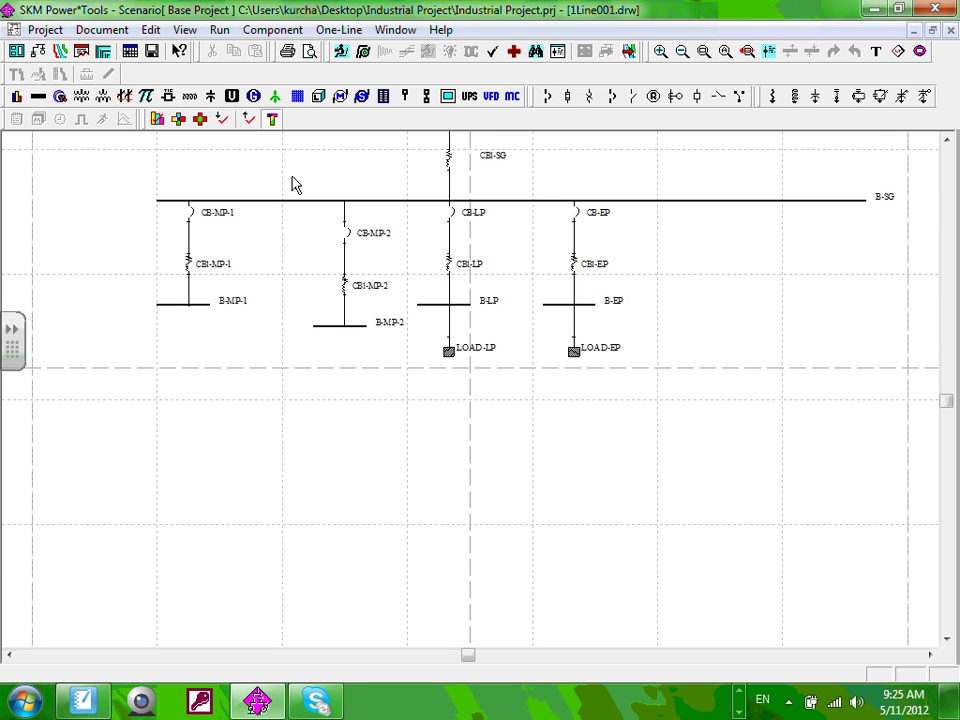
pyautogui.moveTo(292, 177); pyautogui.dragTo(411, 350)
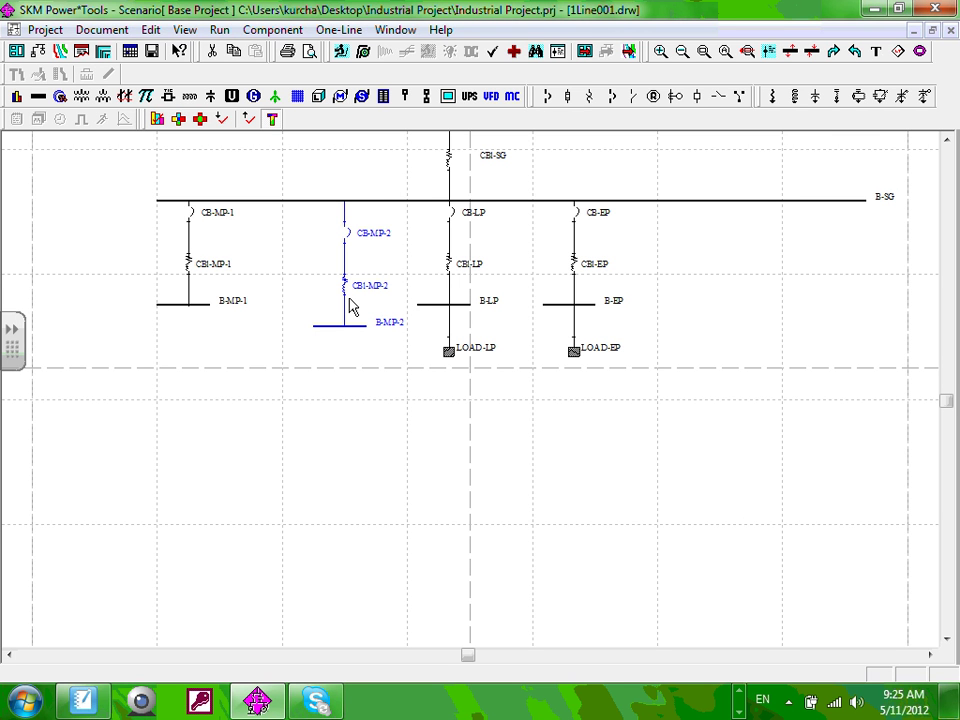
pyautogui.moveTo(345, 297); pyautogui.dragTo(348, 566)
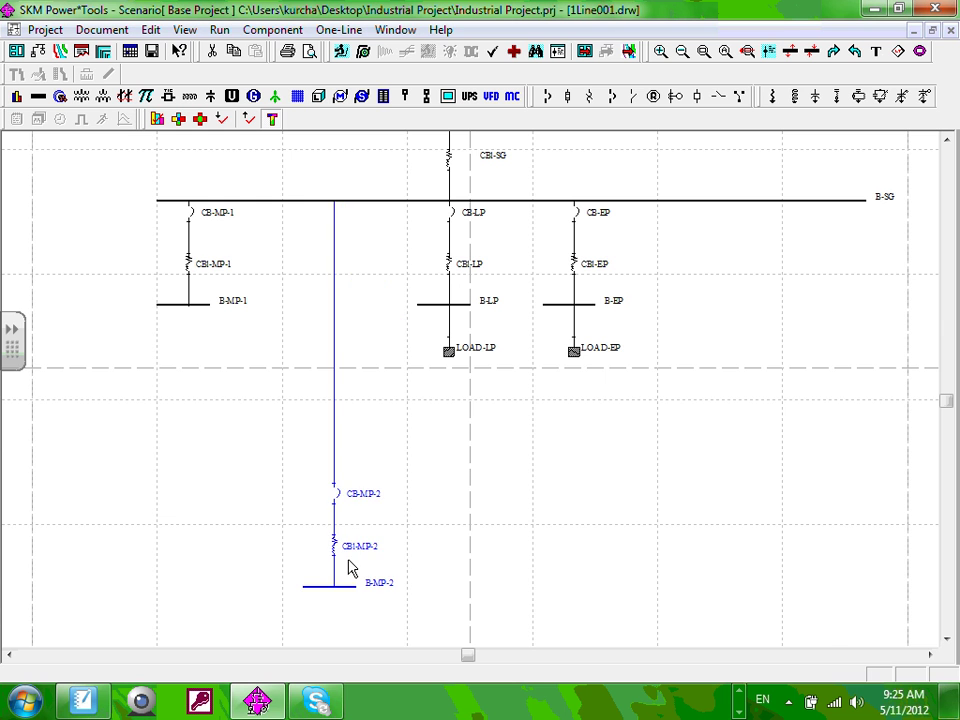
pyautogui.scroll(-1, 349, 568)
pyautogui.scroll(-1, 498, 533)
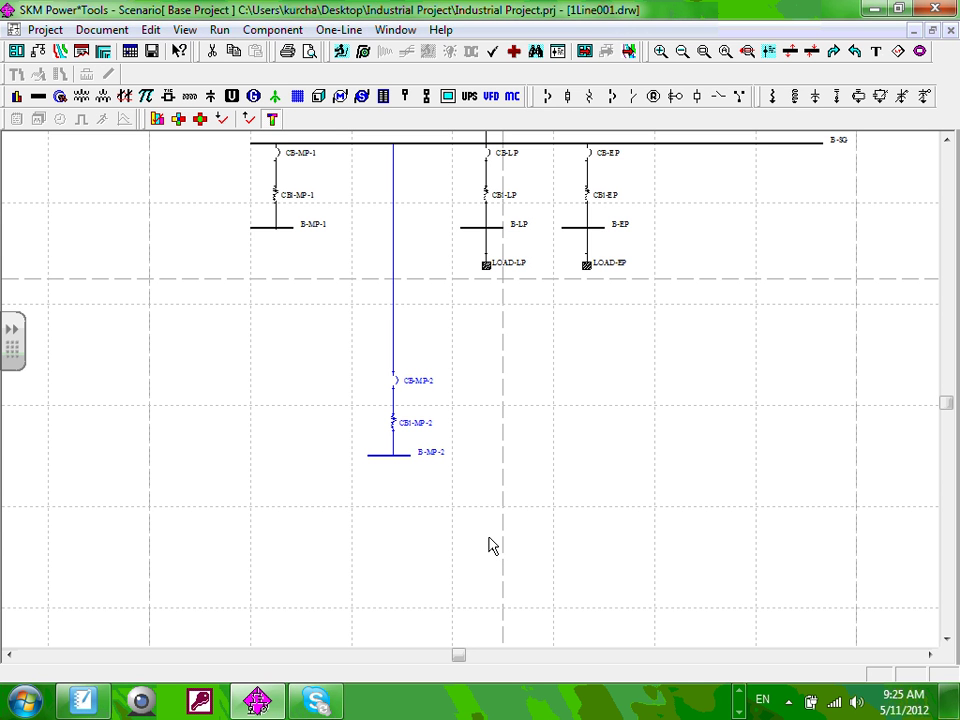
pyautogui.click(506, 414)
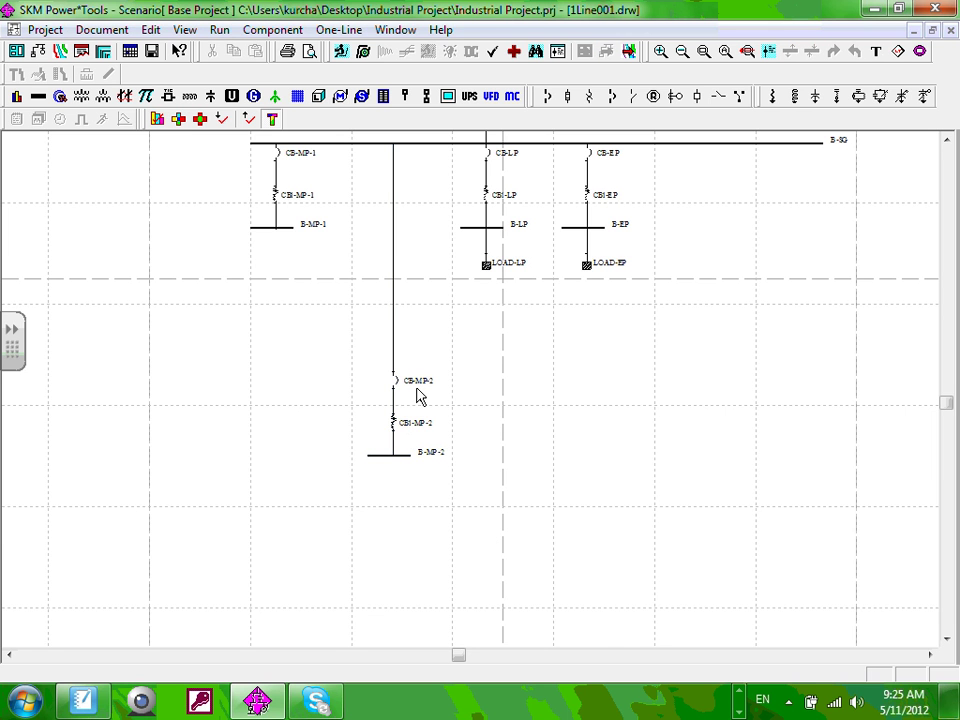
# Step: Move breaker CB-MP-2 back up beside bus B-SG and cable CBl-MP-2 directly below it, leaving bus B-MP-2 down low
pyautogui.scroll(1, 419, 396)
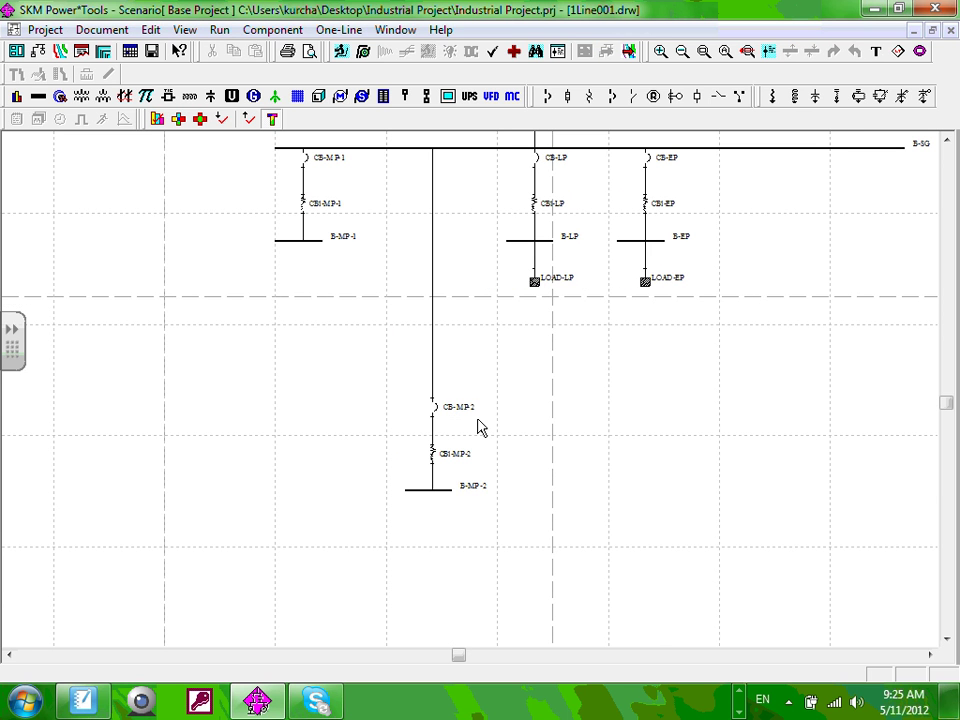
pyautogui.click(436, 411)
pyautogui.moveTo(437, 412); pyautogui.dragTo(438, 184)
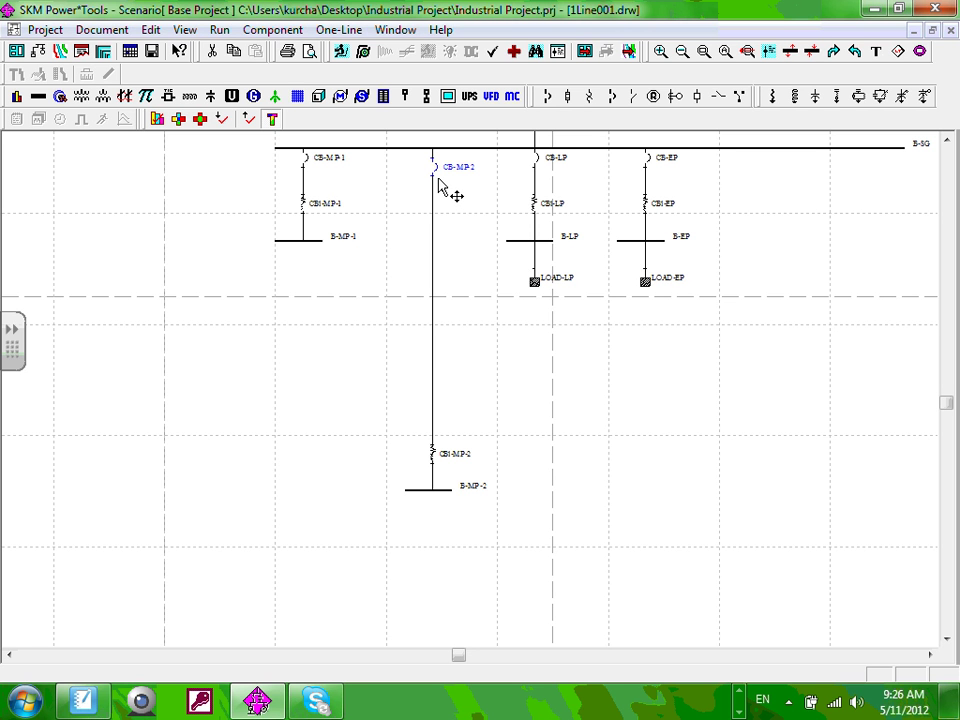
pyautogui.click(551, 388)
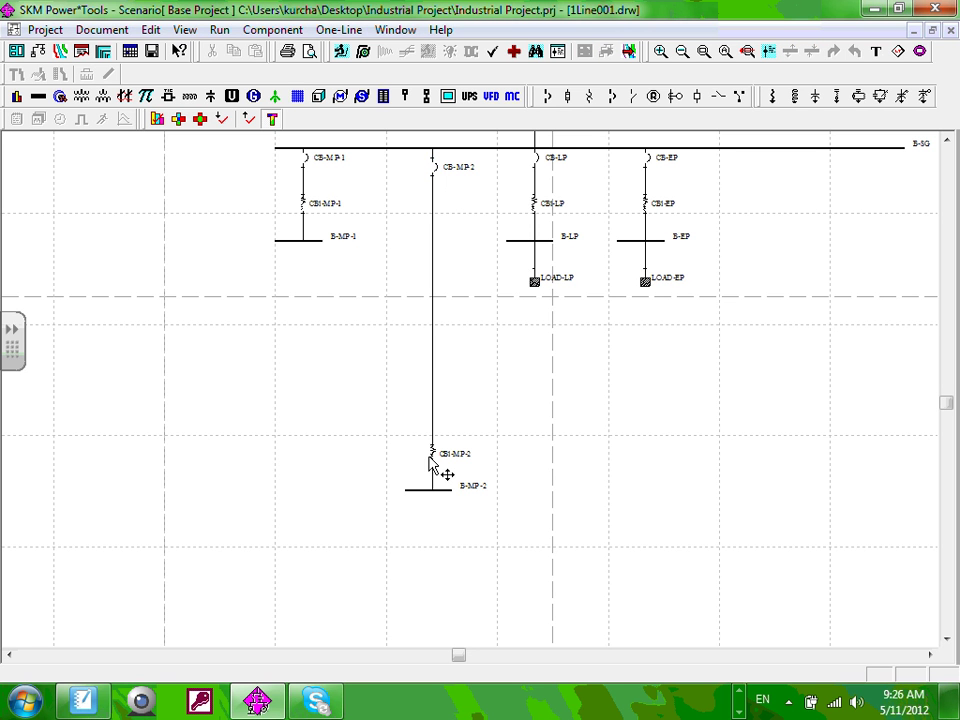
pyautogui.moveTo(430, 459); pyautogui.dragTo(440, 229)
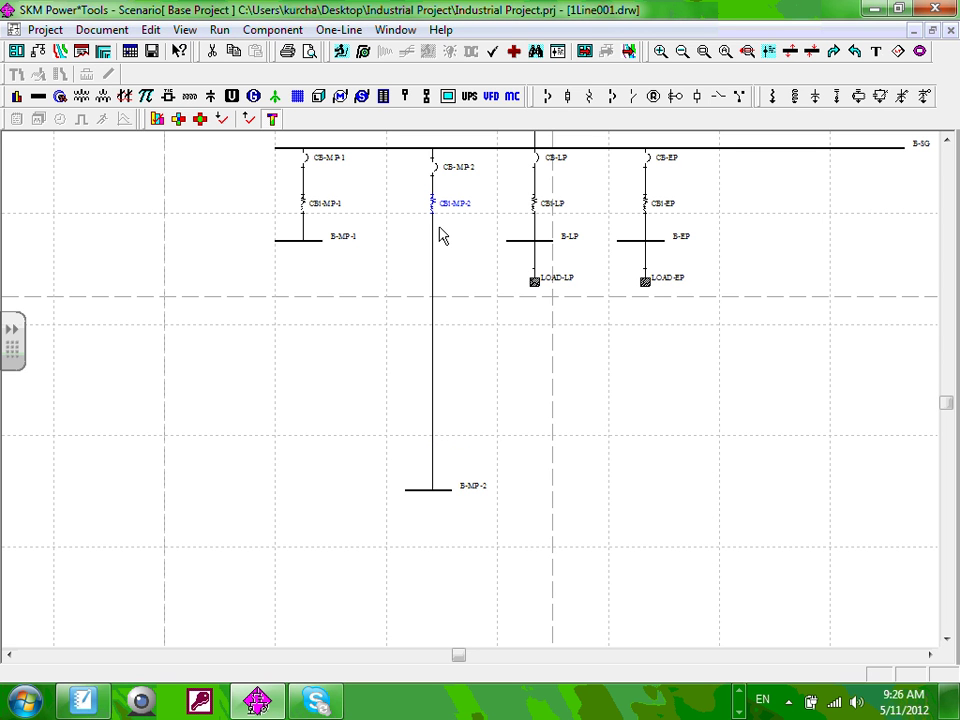
# Step: Lower bus B-MP-2 slightly and stretch it on both sides into a long horizontal bus spanning under the panel feeders
pyautogui.moveTo(450, 491); pyautogui.dragTo(201, 537)
pyautogui.click(398, 548)
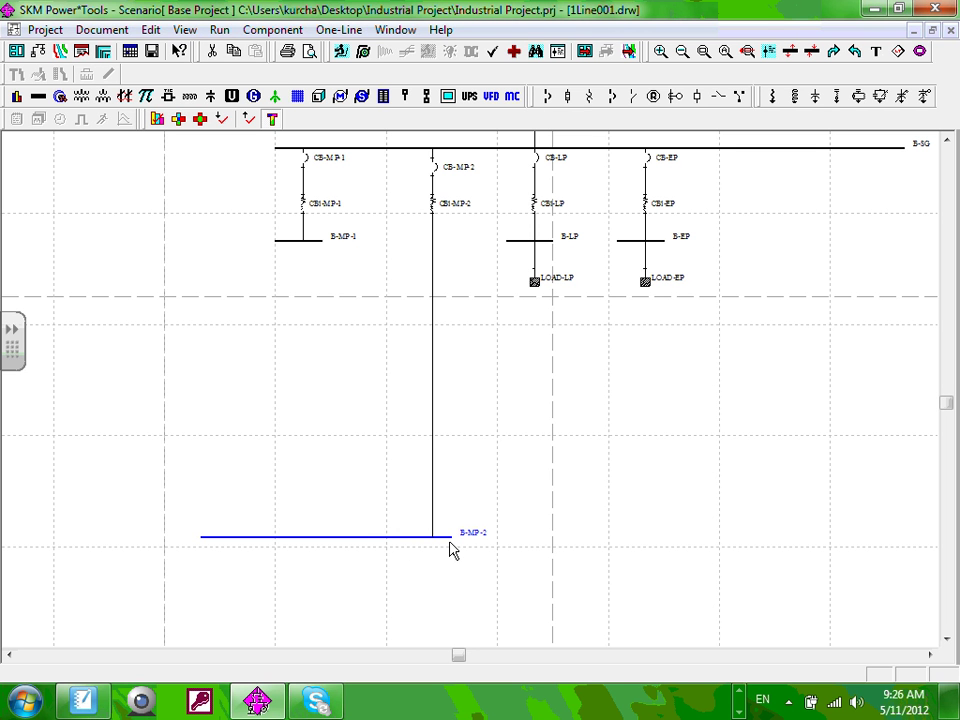
pyautogui.moveTo(455, 536); pyautogui.dragTo(648, 538)
pyautogui.scroll(-1, 415, 525)
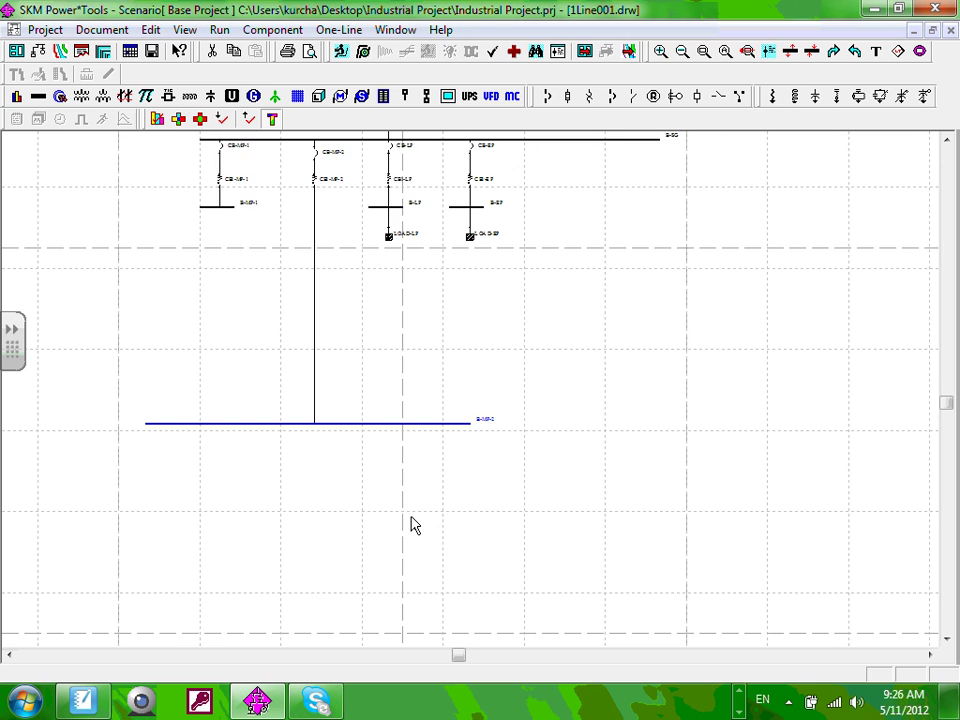
pyautogui.moveTo(410, 525); pyautogui.dragTo(453, 542)
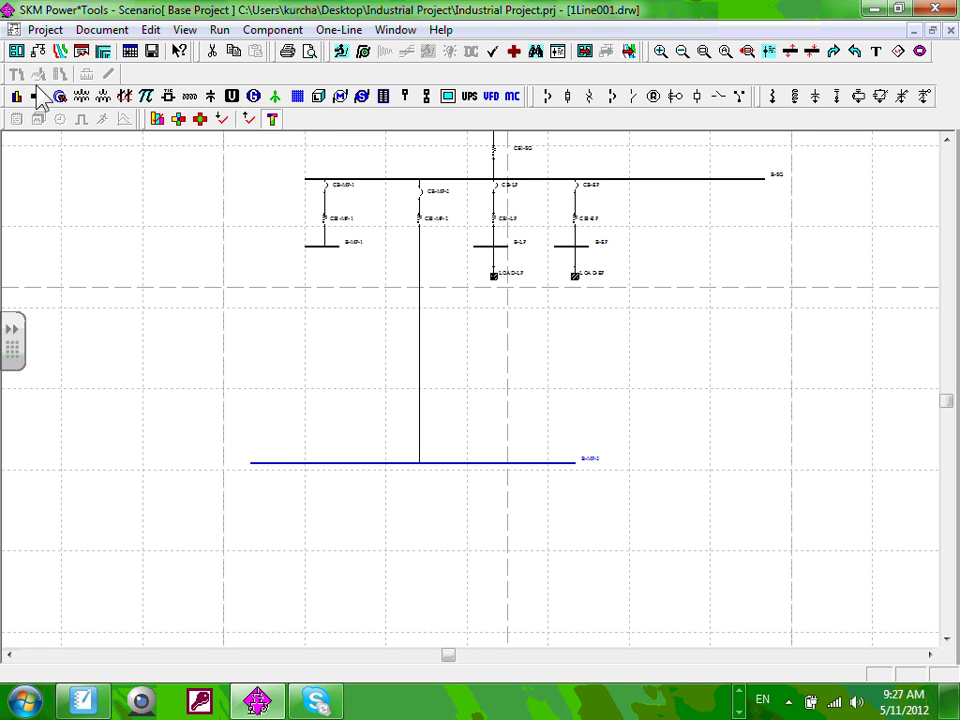
# Step: Add a low-voltage breaker hanging from bus B-MP-2 near its left end
pyautogui.click(548, 97)
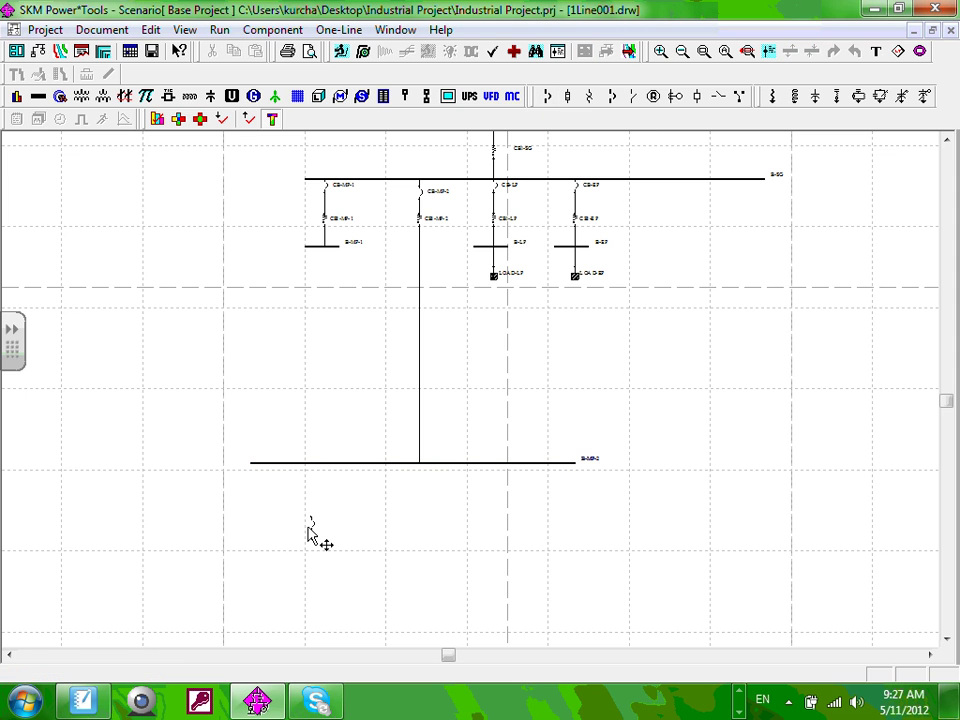
pyautogui.click(272, 476)
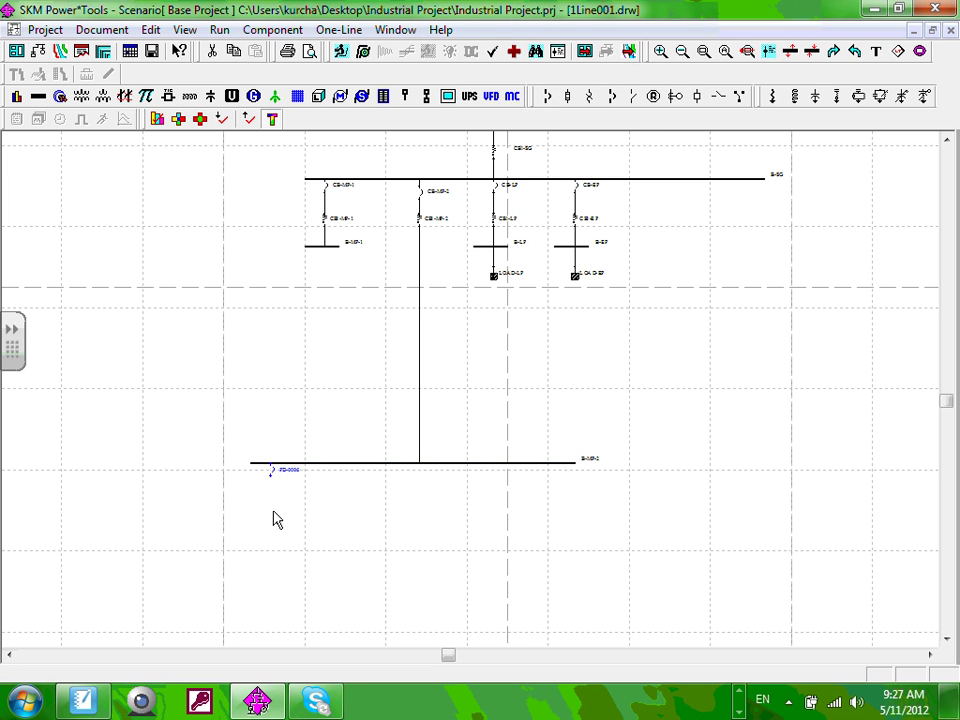
pyautogui.scroll(1, 277, 519)
pyautogui.scroll(-1, 475, 228)
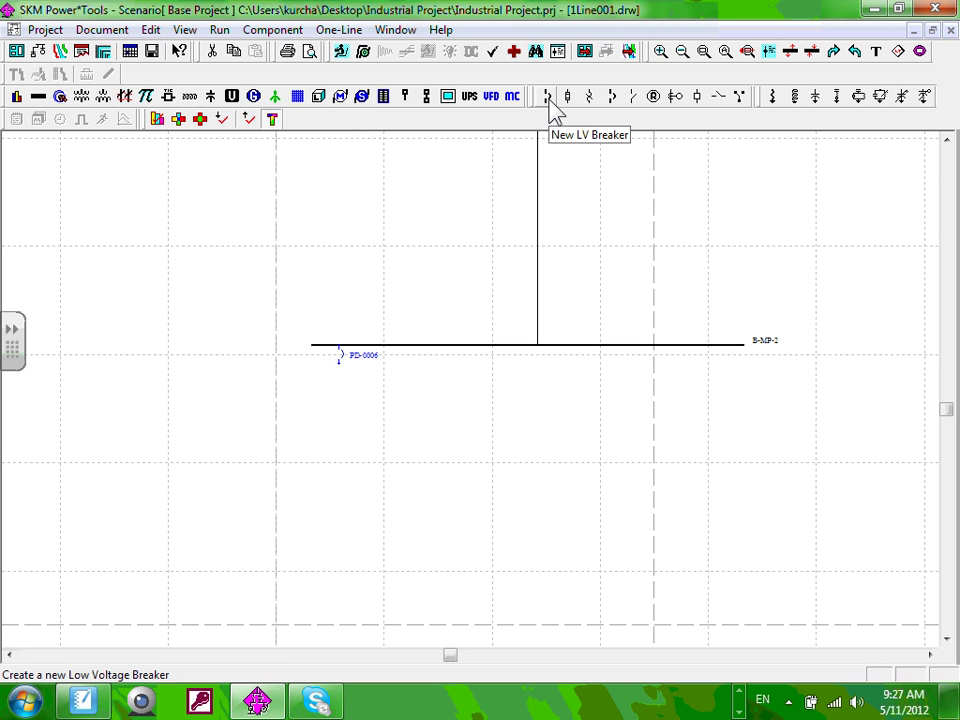
# Step: Add a cable directly below the new breaker on bus B-MP-2 and connect it to that breaker
pyautogui.click(59, 96)
pyautogui.click(339, 418)
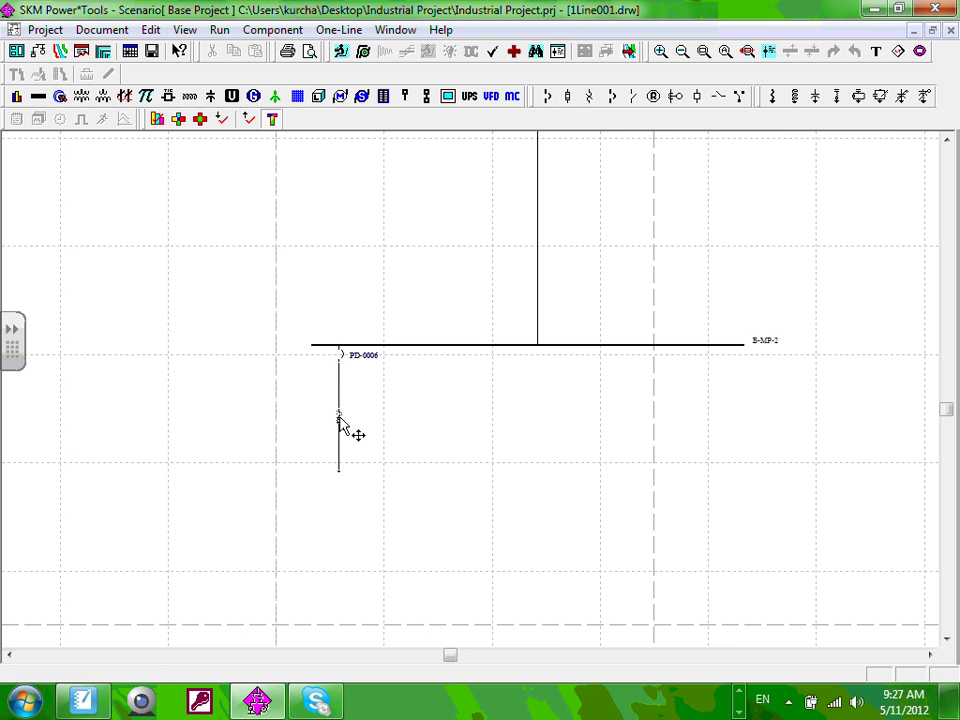
pyautogui.doubleClick(339, 420)
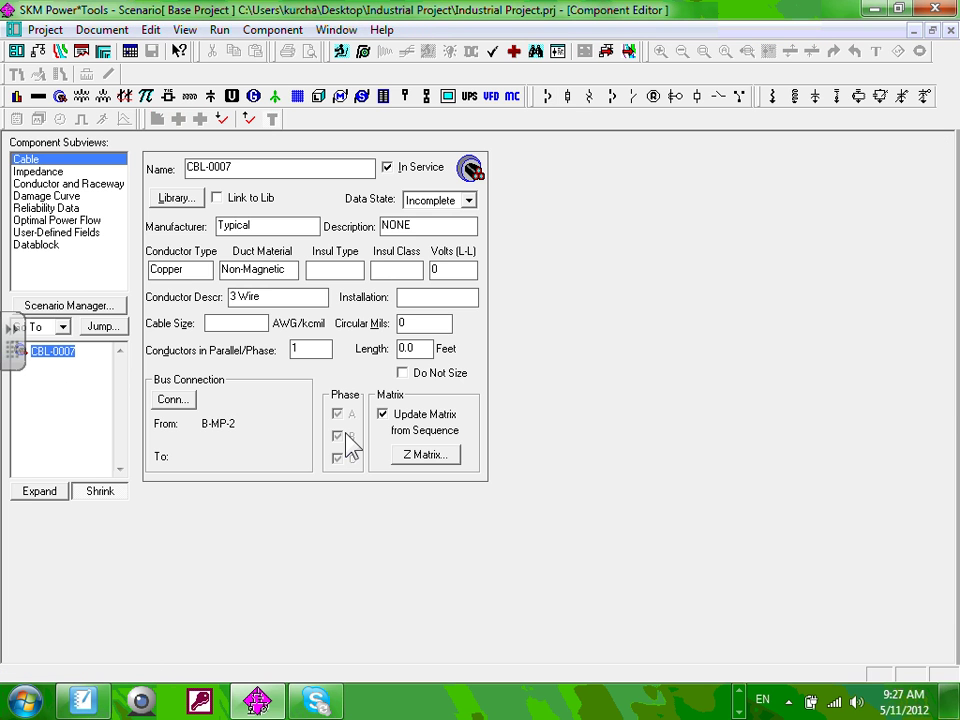
pyautogui.click(950, 30)
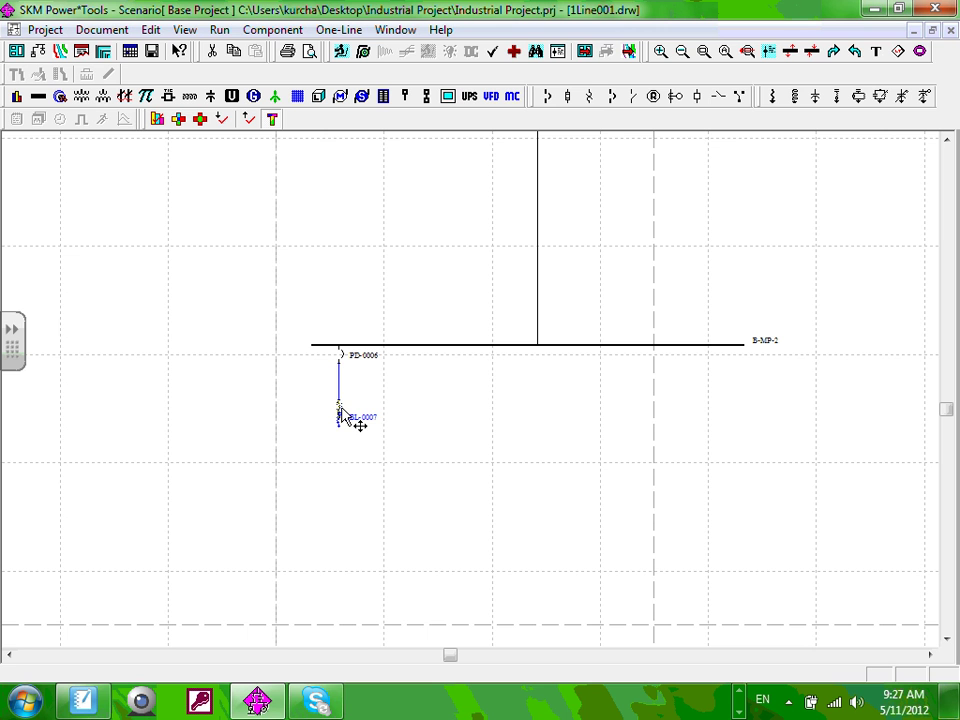
# Step: Move cable CBL-0007 up closer to breaker PD-0006 under bus B-MP-2
pyautogui.moveTo(339, 415); pyautogui.dragTo(340, 397)
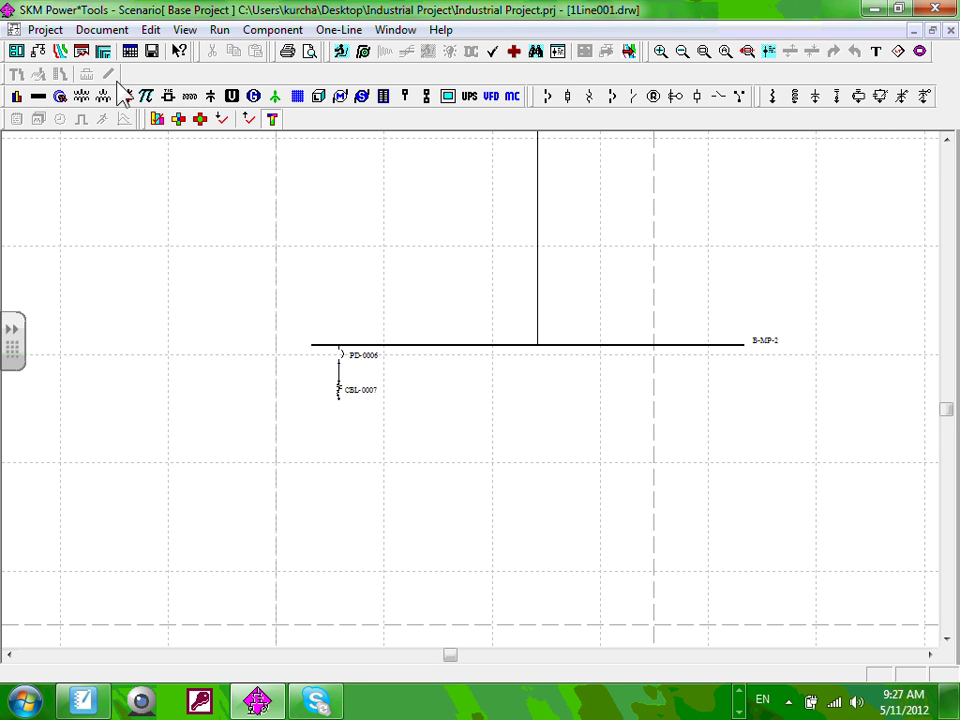
# Step: Add a short bus at the lower end of cable CBL-0007 and place it a little below the cable
pyautogui.click(38, 97)
pyautogui.click(339, 399)
pyautogui.click(393, 395)
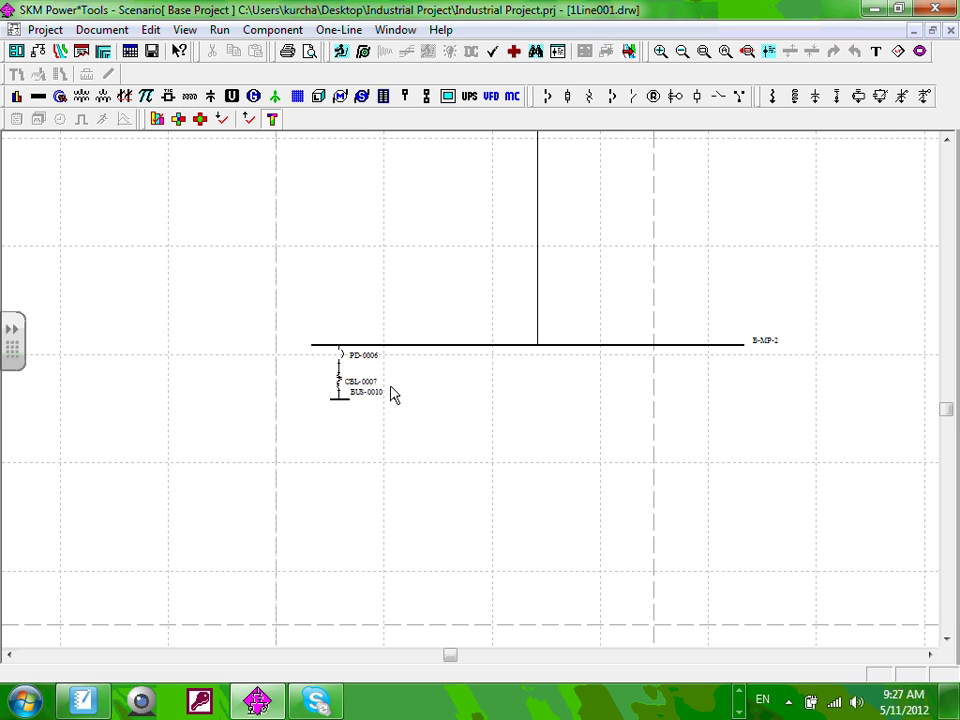
pyautogui.scroll(1, 400, 400)
pyautogui.moveTo(418, 413); pyautogui.dragTo(160, 399)
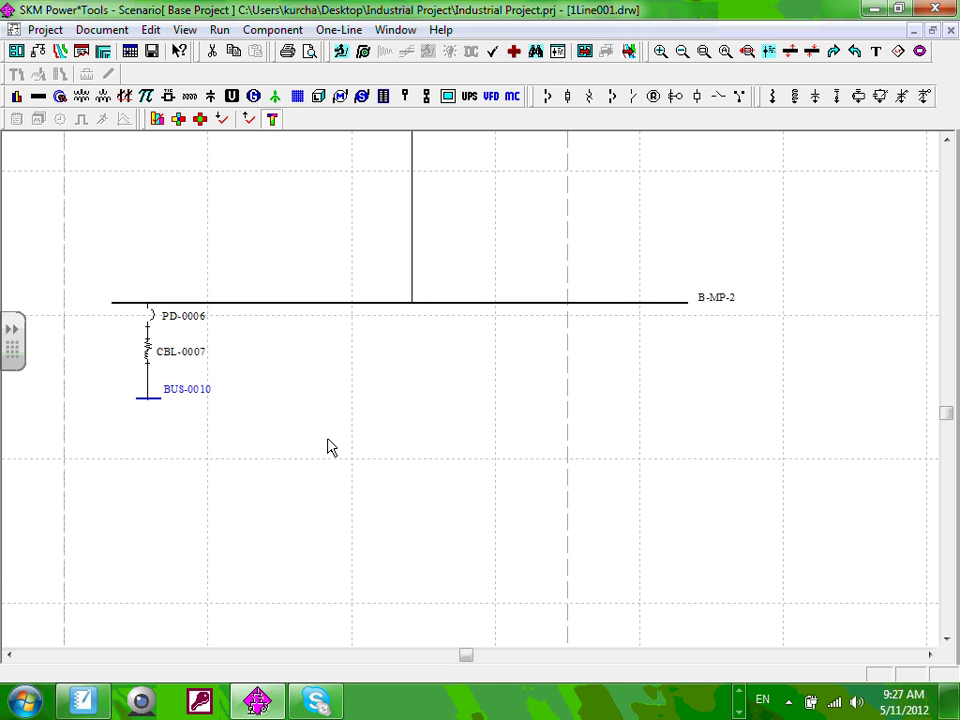
# Step: Destroy the short bus BUS-0010 below cable CBL-0007, removing it from the project database
pyautogui.click(341, 97)
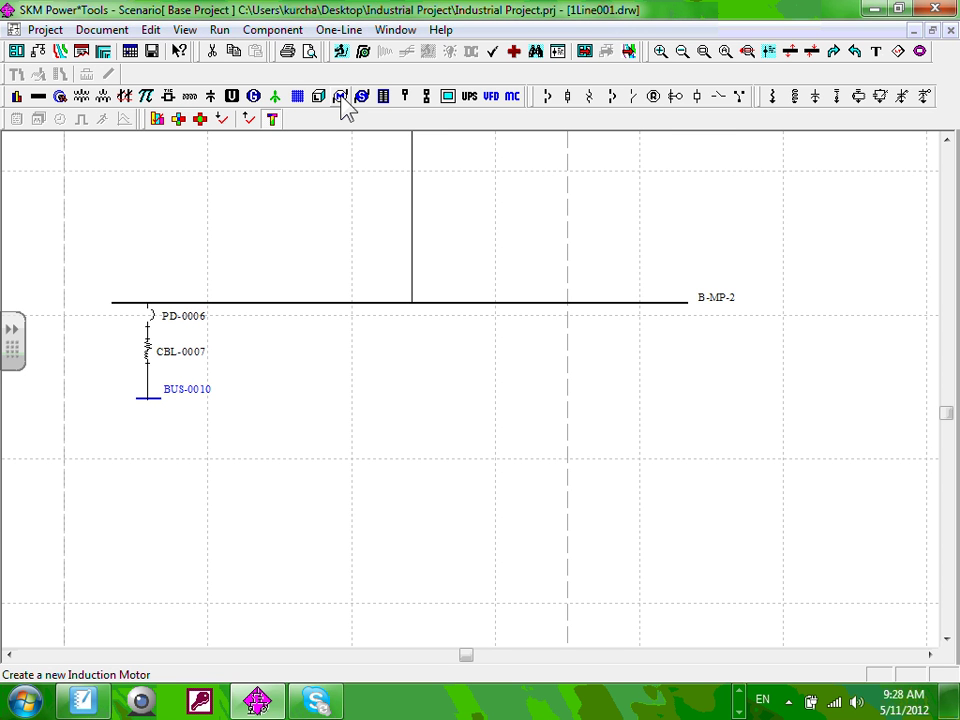
pyautogui.click(341, 99)
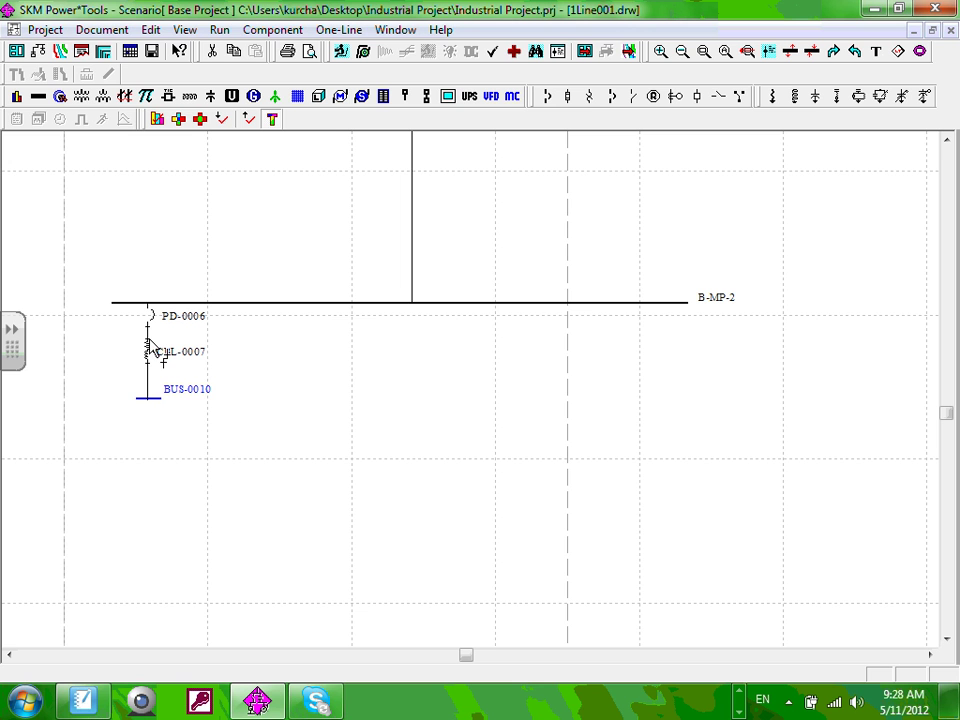
pyautogui.rightClick(158, 402)
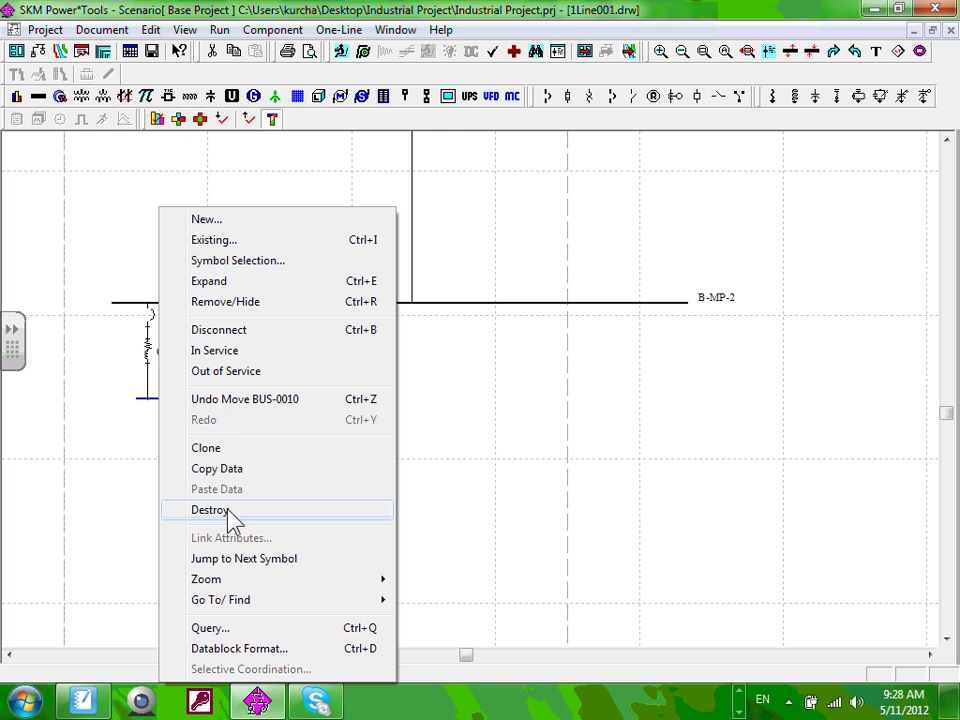
pyautogui.click(212, 510)
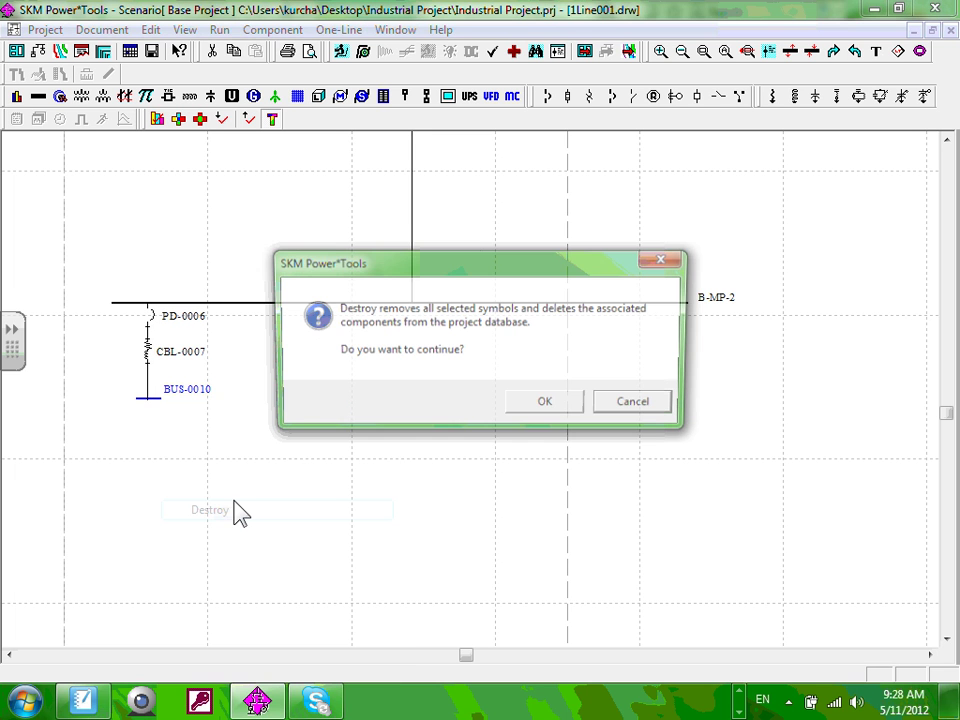
pyautogui.press('Return')
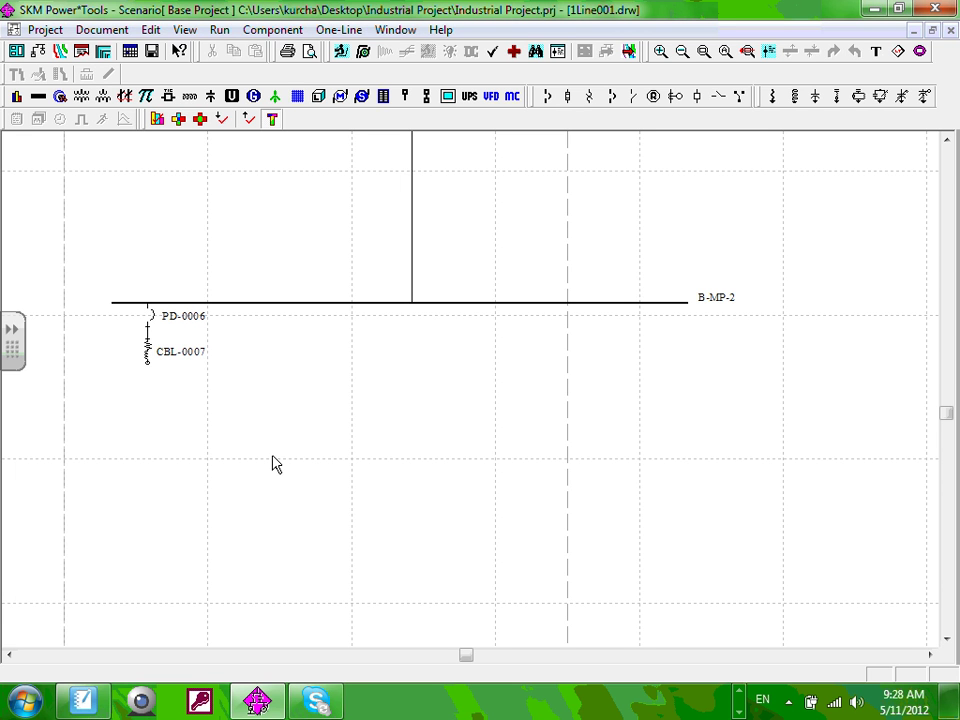
# Step: Add an induction motor directly below cable CBL-0007 and connect it to the cable's lower end
pyautogui.click(340, 97)
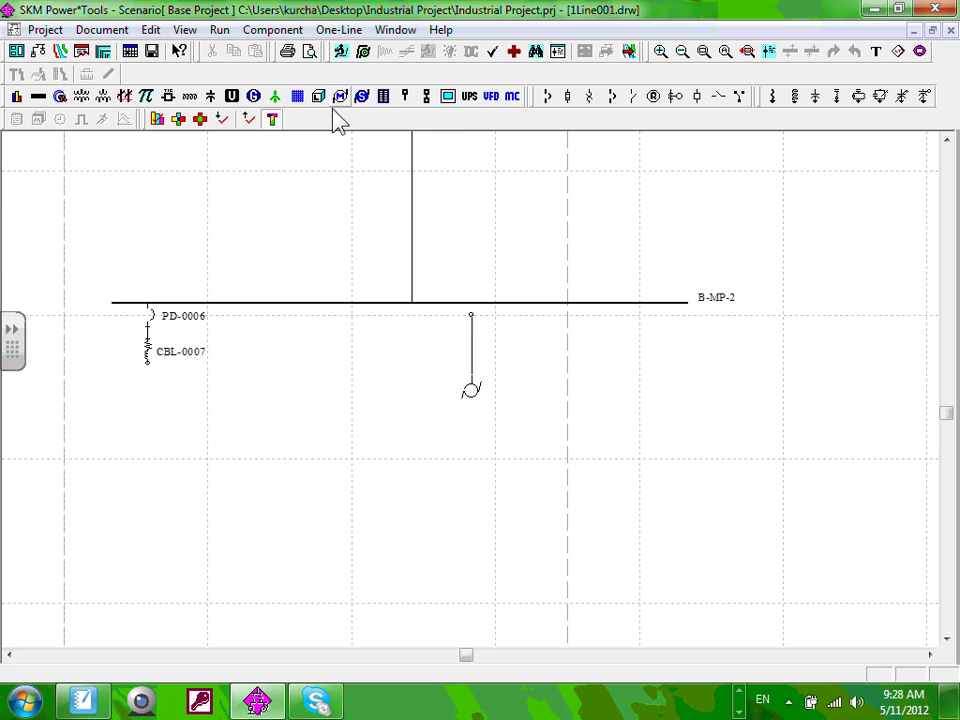
pyautogui.click(147, 440)
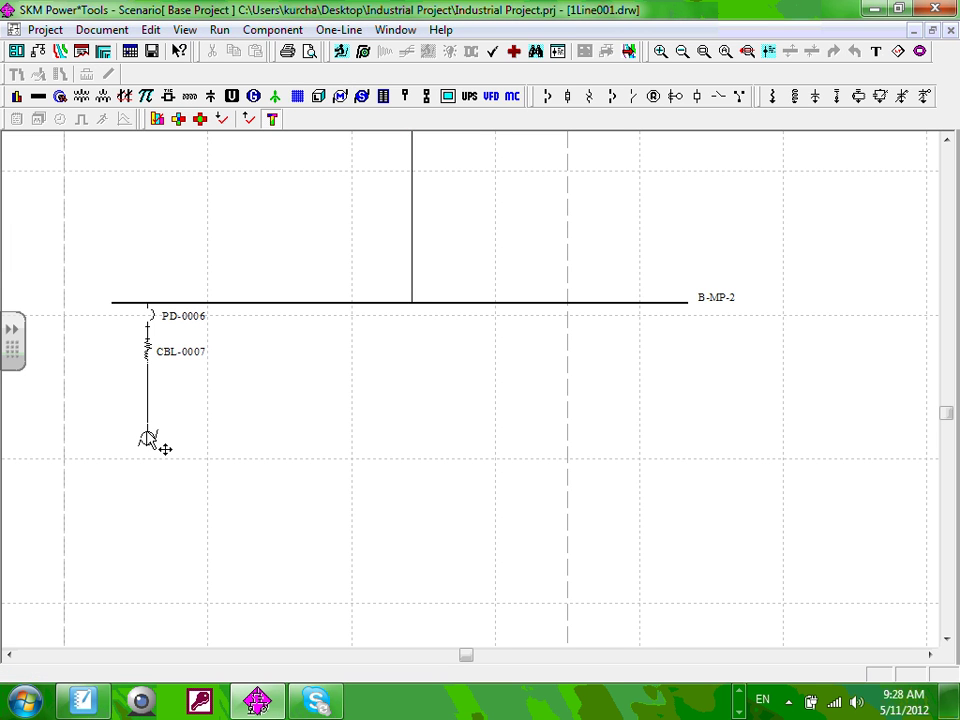
pyautogui.moveTo(150, 437)
pyautogui.mouseDown()
pyautogui.moveTo(172, 435)
pyautogui.moveTo(148, 501)
pyautogui.moveTo(148, 448)
pyautogui.moveTo(157, 443)
pyautogui.mouseUp()
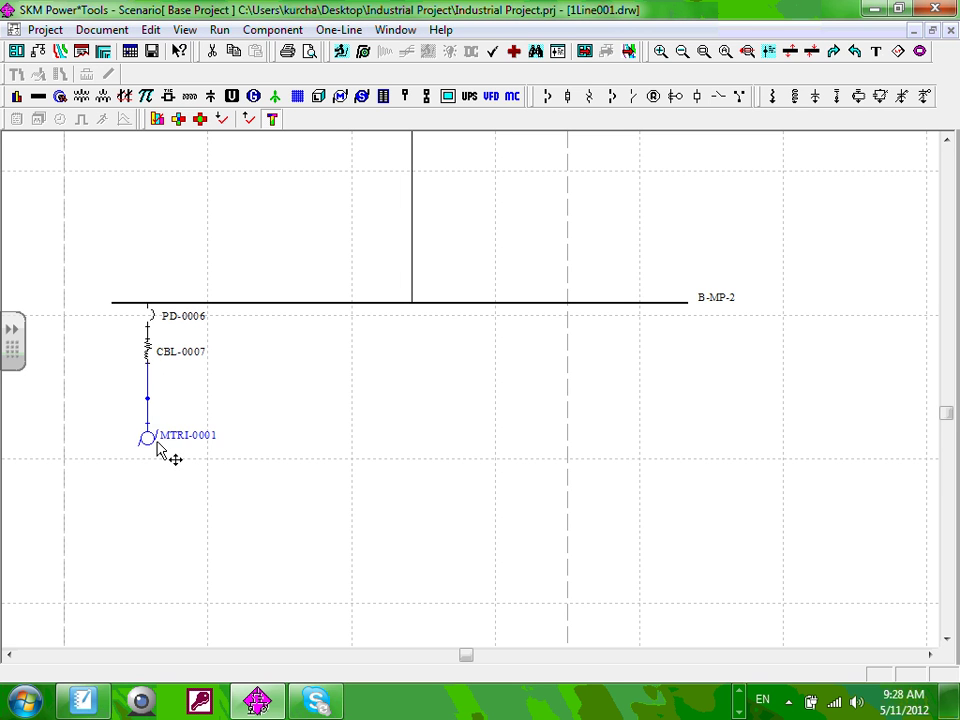
pyautogui.click(149, 443)
pyautogui.click(149, 443)
# Step: Rename the induction motor below cable CBL-0007 as AHU R1
pyautogui.scroll(1, 157, 455)
pyautogui.scroll(1, 157, 455)
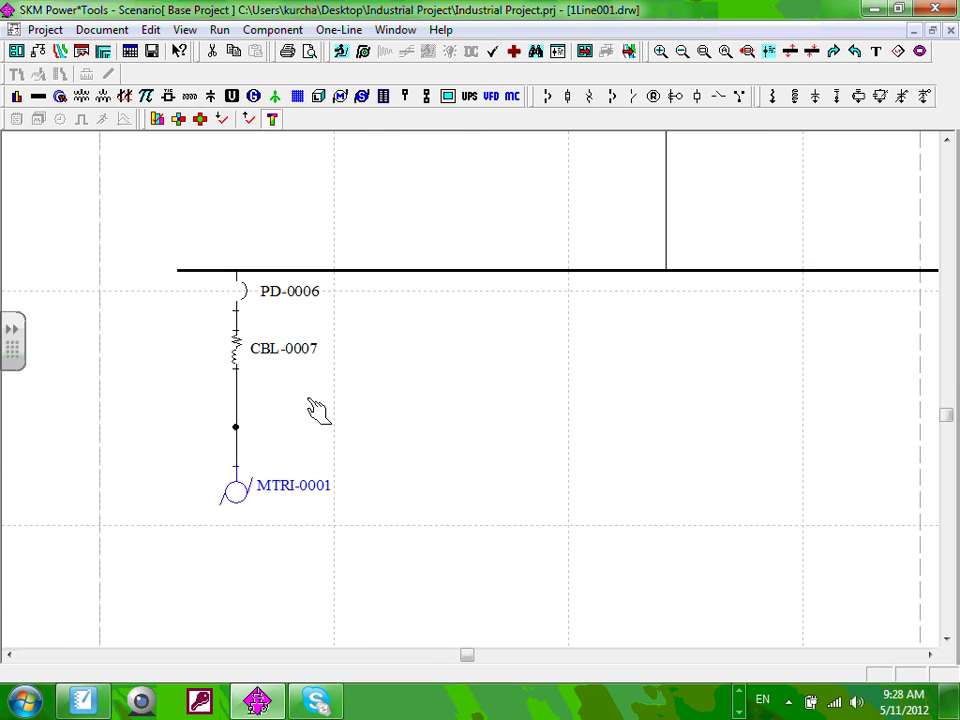
pyautogui.scroll(1, 317, 410)
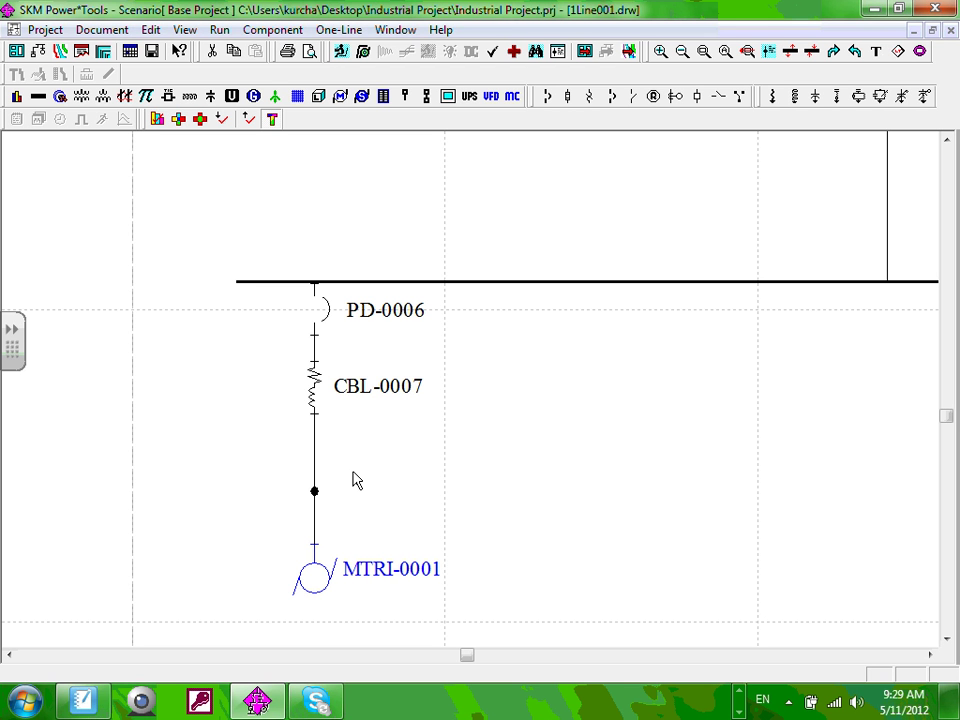
pyautogui.doubleClick(386, 578)
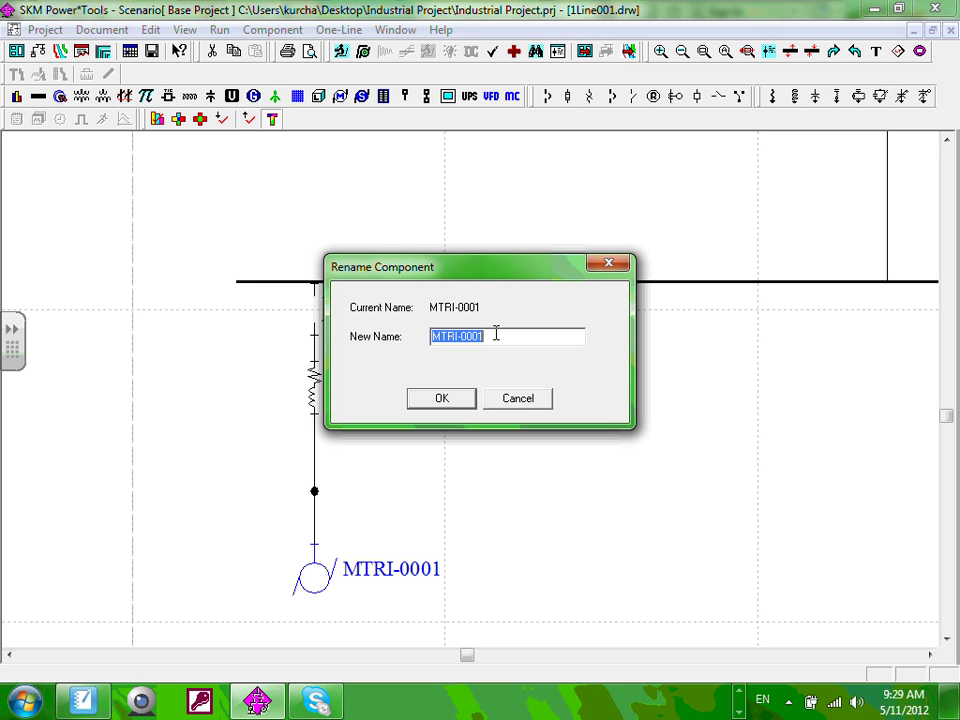
pyautogui.write('AHU')
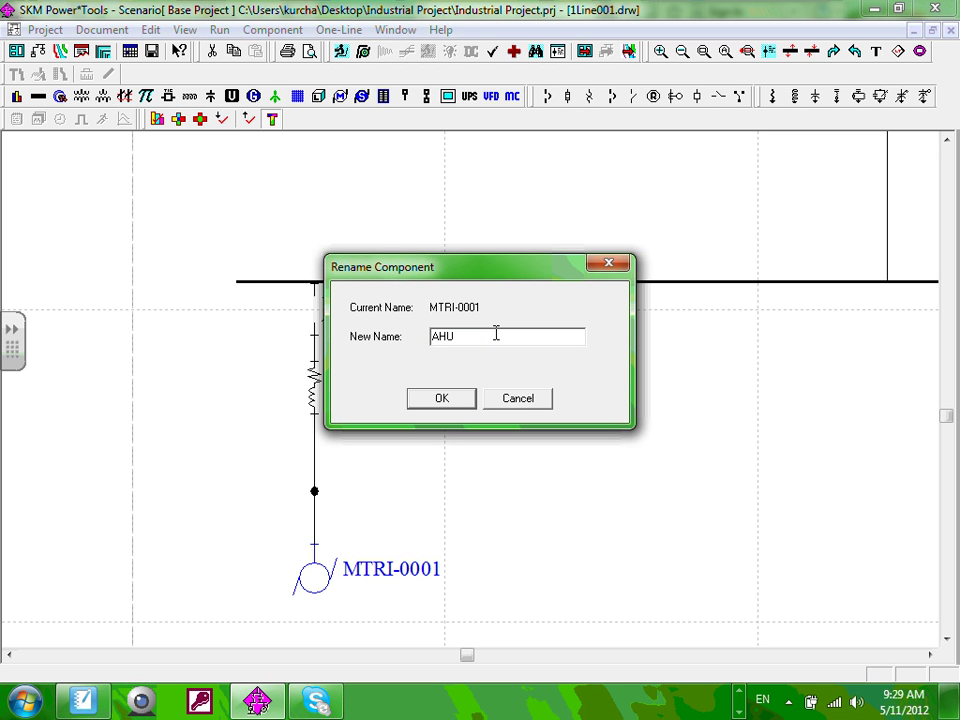
pyautogui.write(' R1')
pyautogui.press('Return')
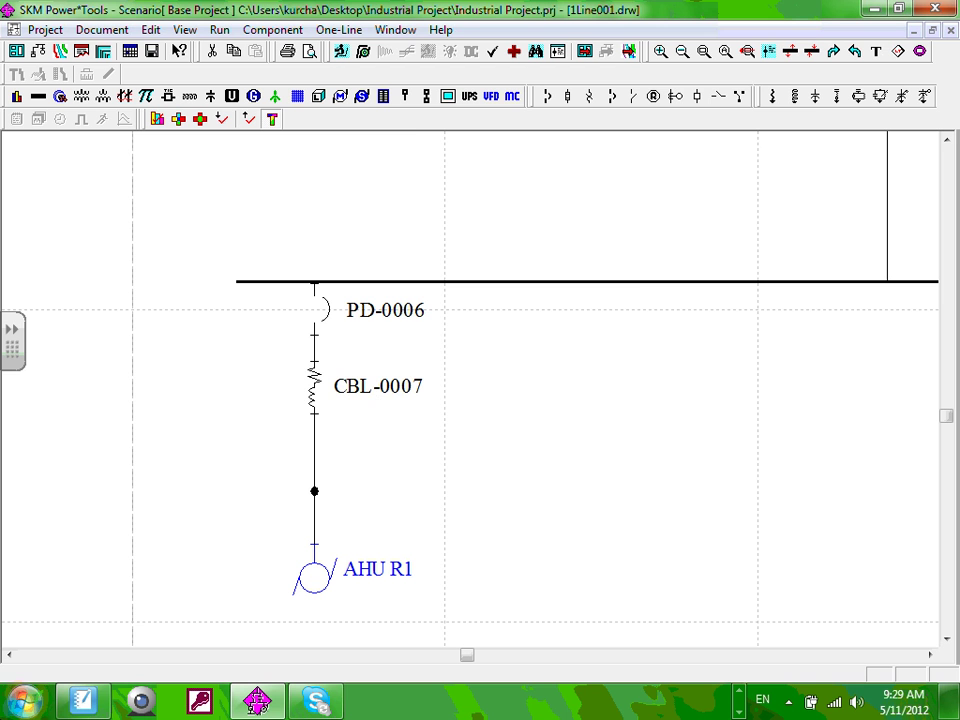
# Step: Rename the cable feeding motor AHU R1 as CBL-AHU R1
pyautogui.doubleClick(400, 395)
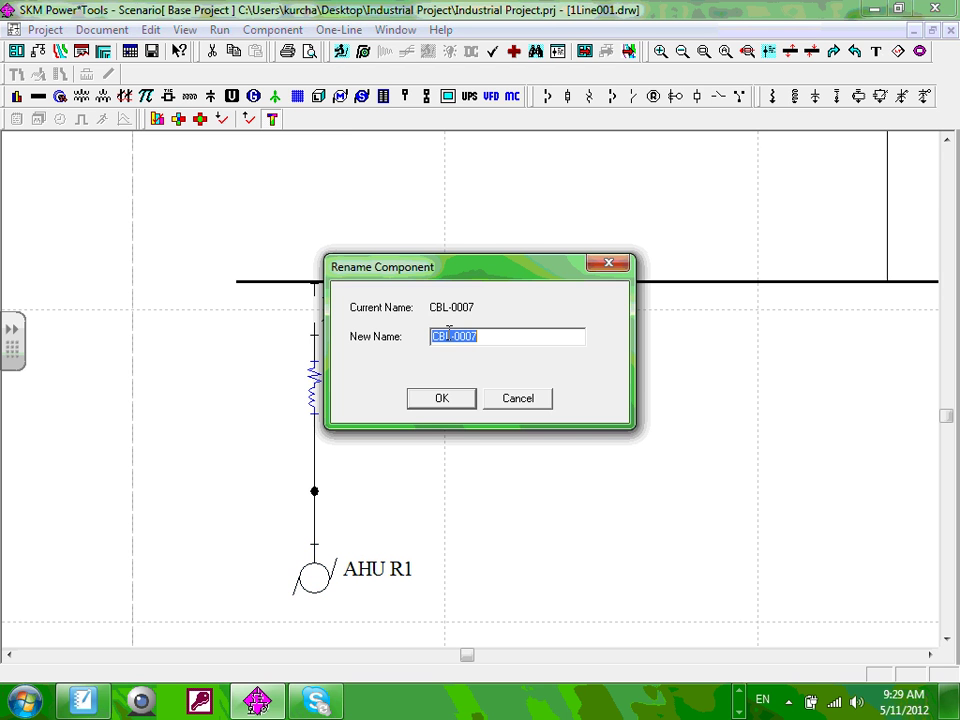
pyautogui.moveTo(448, 336); pyautogui.dragTo(509, 339)
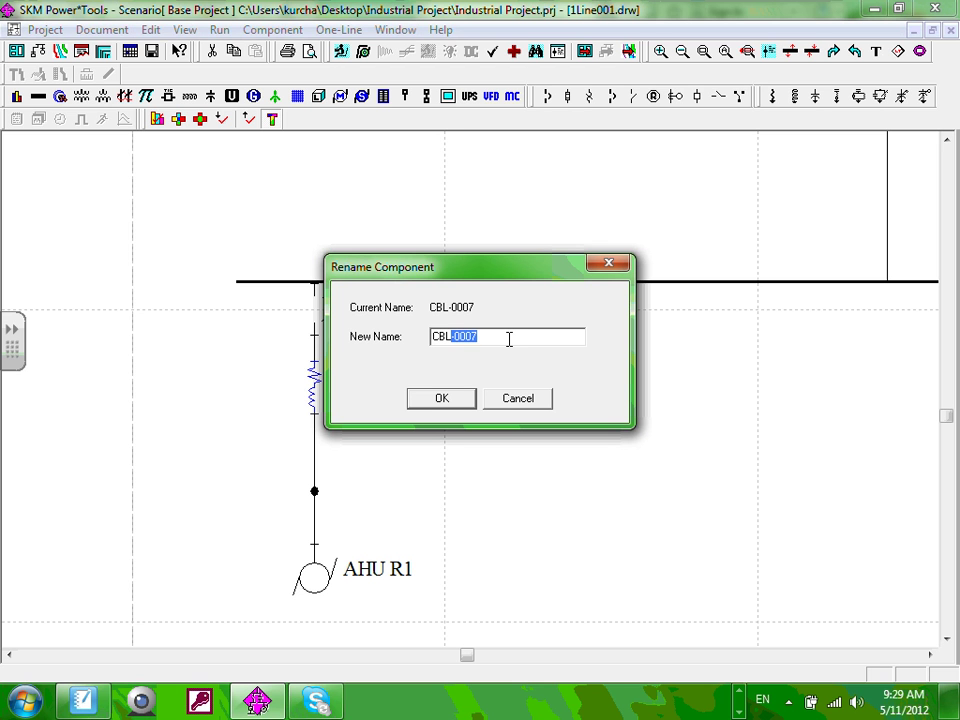
pyautogui.press('BackSpace')
pyautogui.write('-AHU R1')
pyautogui.press('Return')
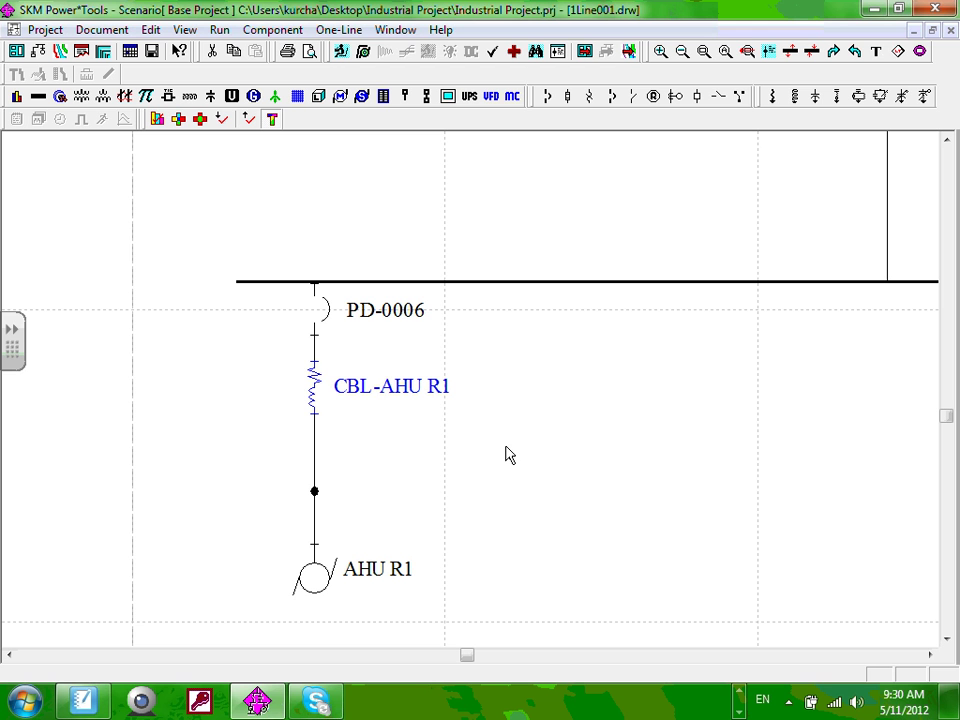
# Step: Rename the breaker above cable CBL-AHU R1 as CB-AHU R1
pyautogui.click(403, 320)
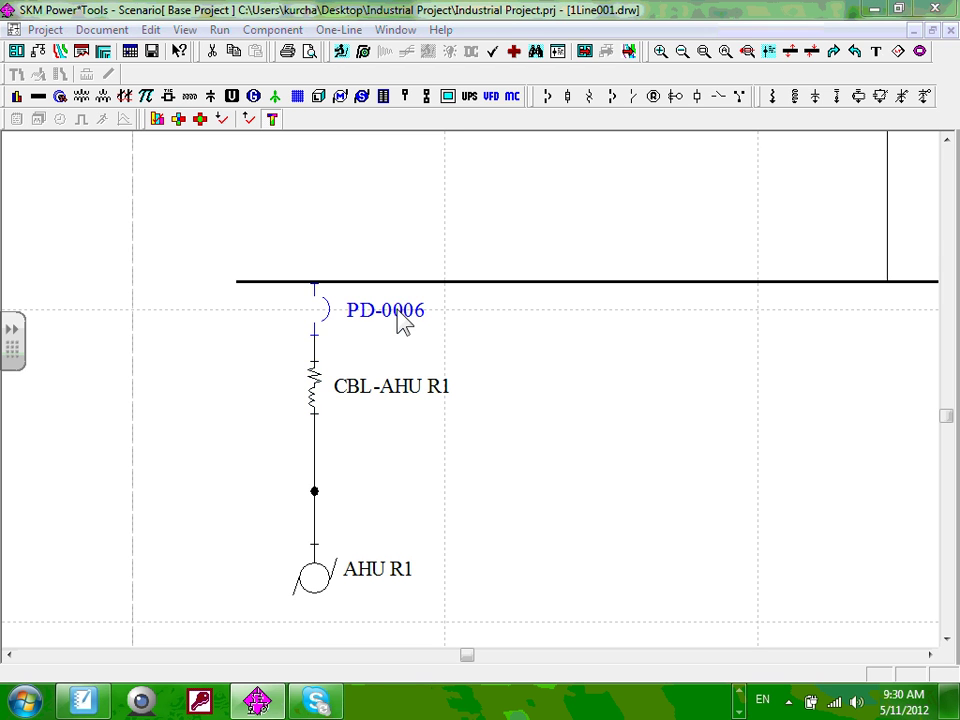
pyautogui.doubleClick(403, 320)
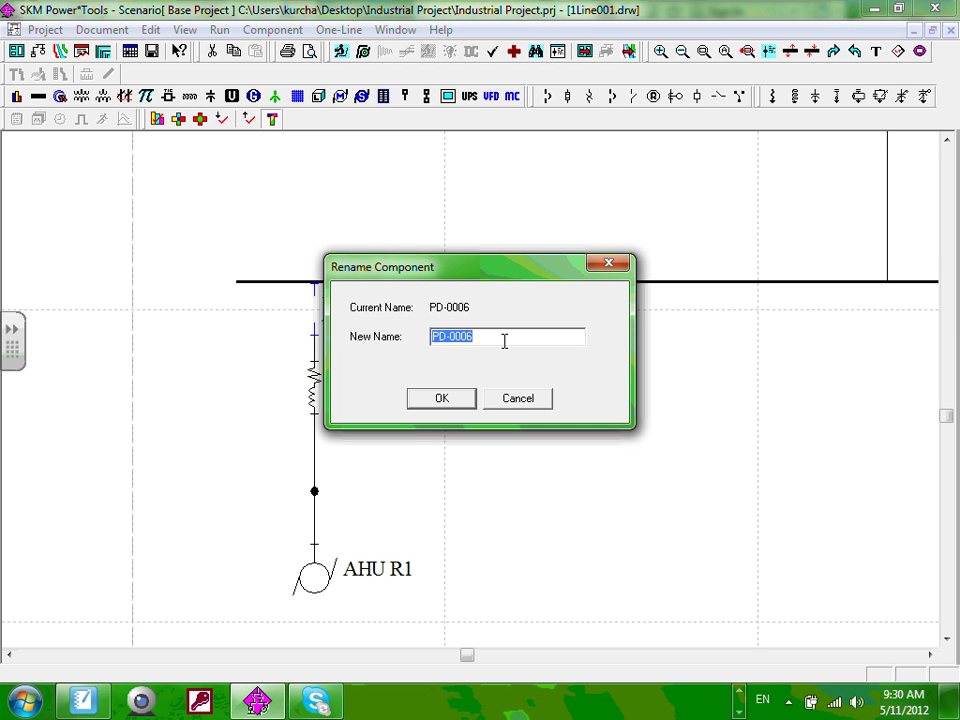
pyautogui.write('CB-AHU R1')
pyautogui.click(460, 401)
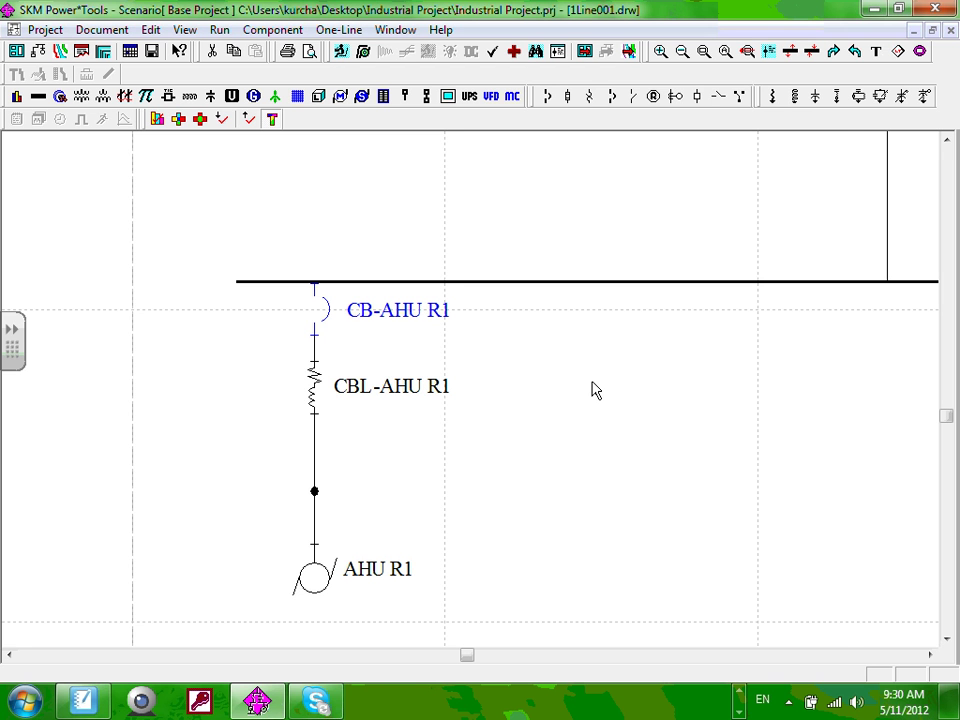
# Step: Review the one-line diagram from the electric utility and bus B-SG down to bus B-MP-2 and its AHU R1 feeder
pyautogui.scroll(-2, 403, 360)
pyautogui.scroll(-2, 403, 360)
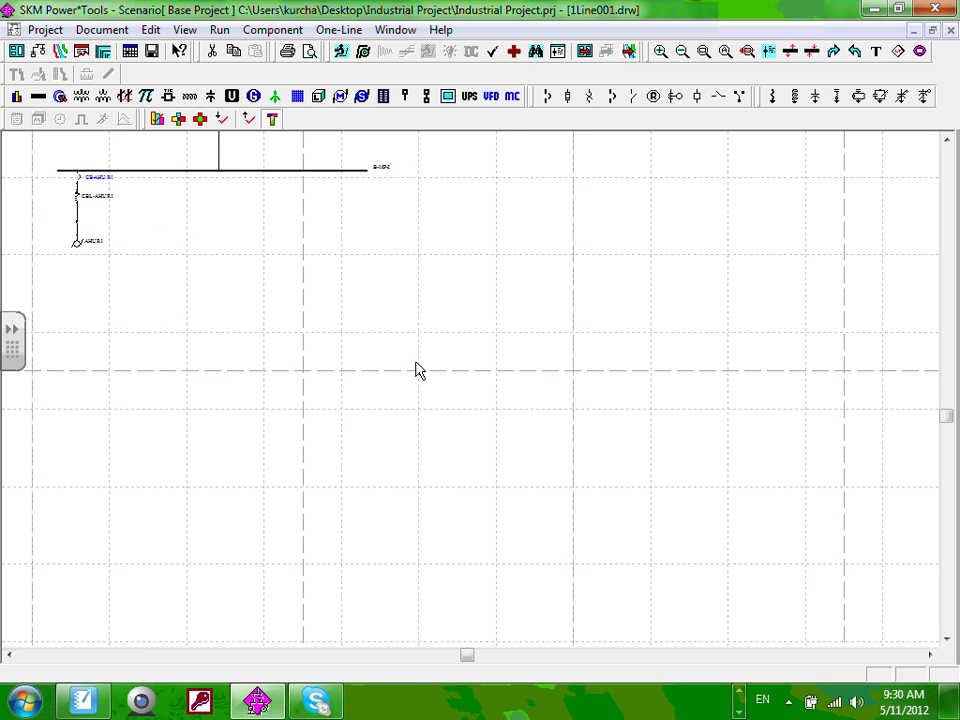
pyautogui.moveTo(418, 370); pyautogui.dragTo(560, 667)
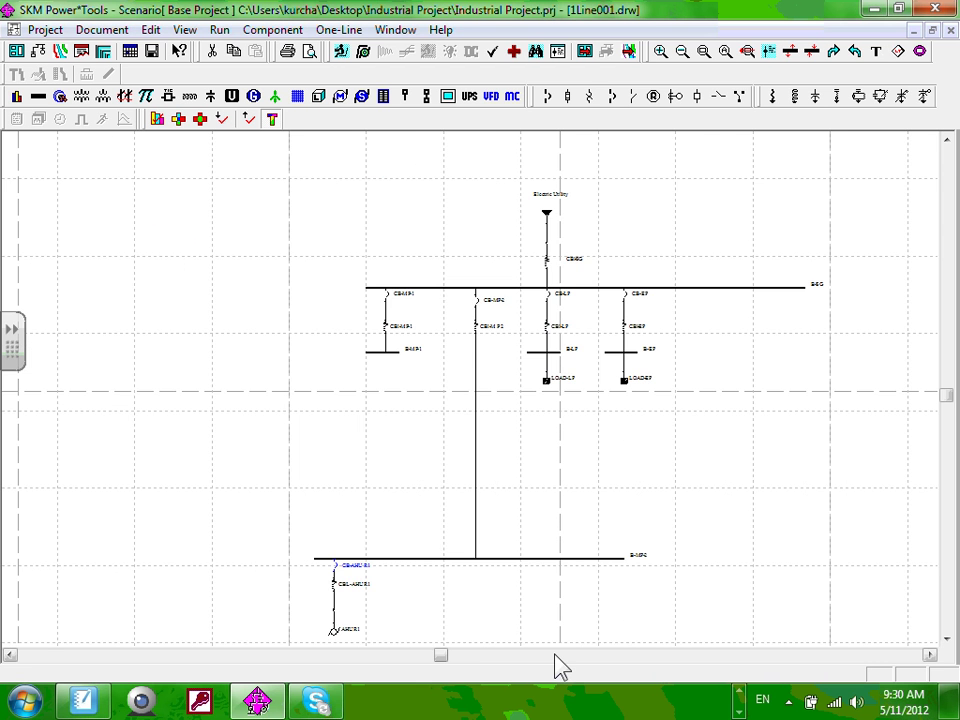
pyautogui.scroll(-1, 497, 465)
pyautogui.moveTo(497, 465); pyautogui.dragTo(457, 540)
pyautogui.scroll(1, 418, 437)
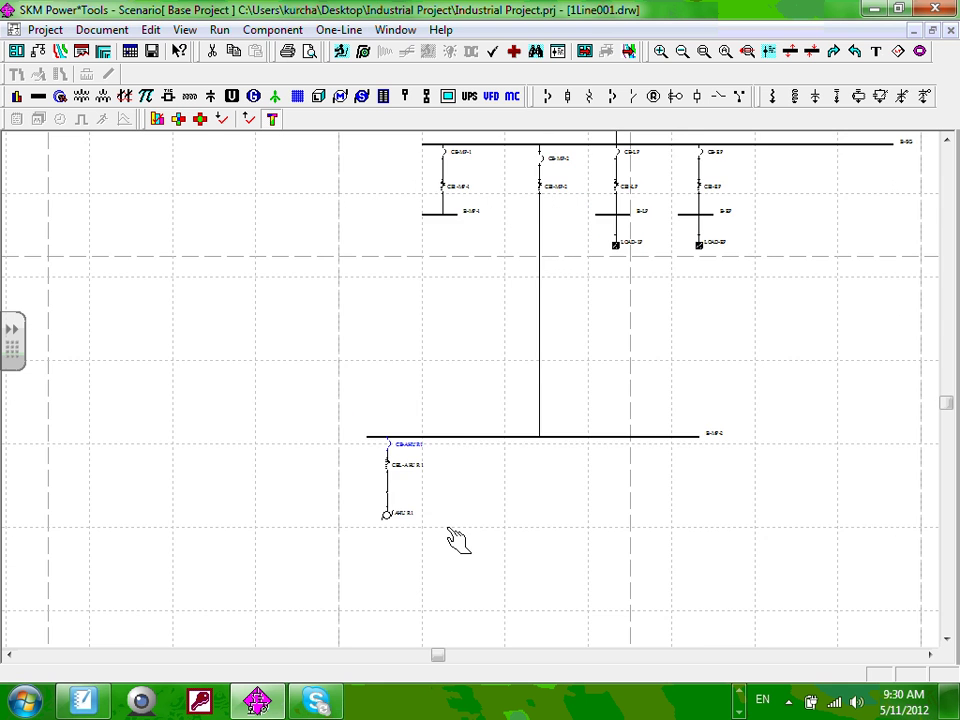
pyautogui.scroll(1, 457, 540)
pyautogui.moveTo(573, 482); pyautogui.dragTo(398, 453)
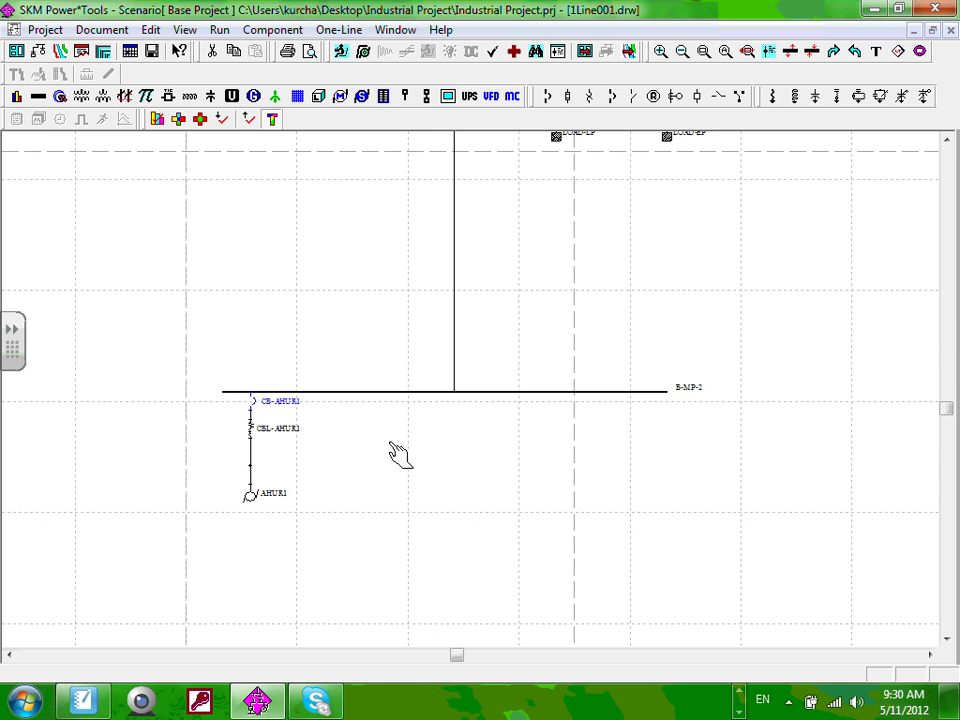
pyautogui.scroll(1, 398, 453)
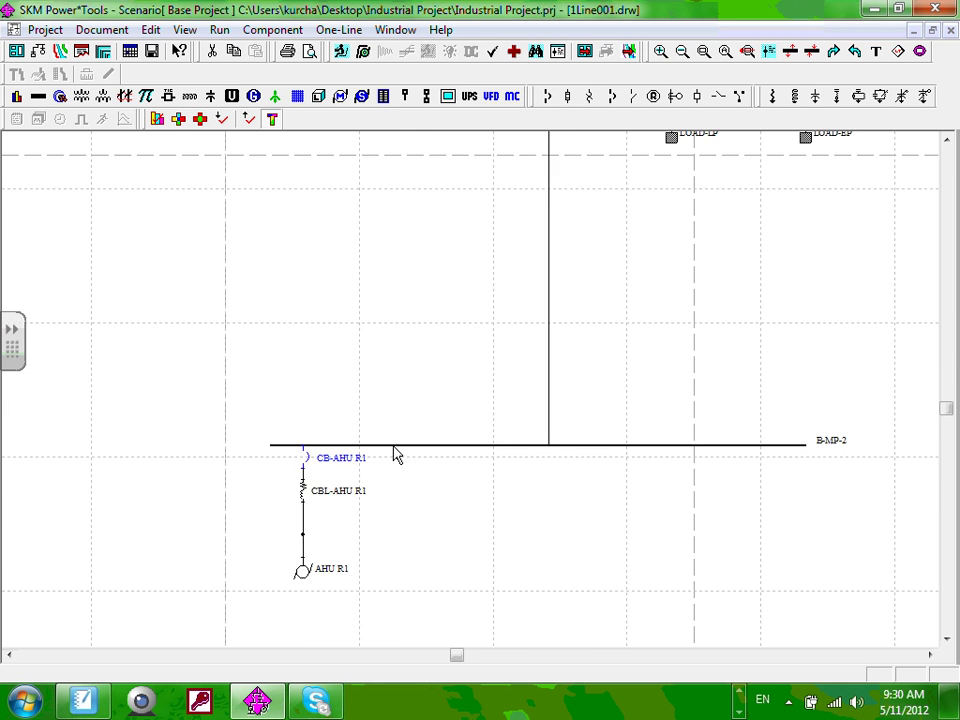
pyautogui.scroll(-2, 463, 320)
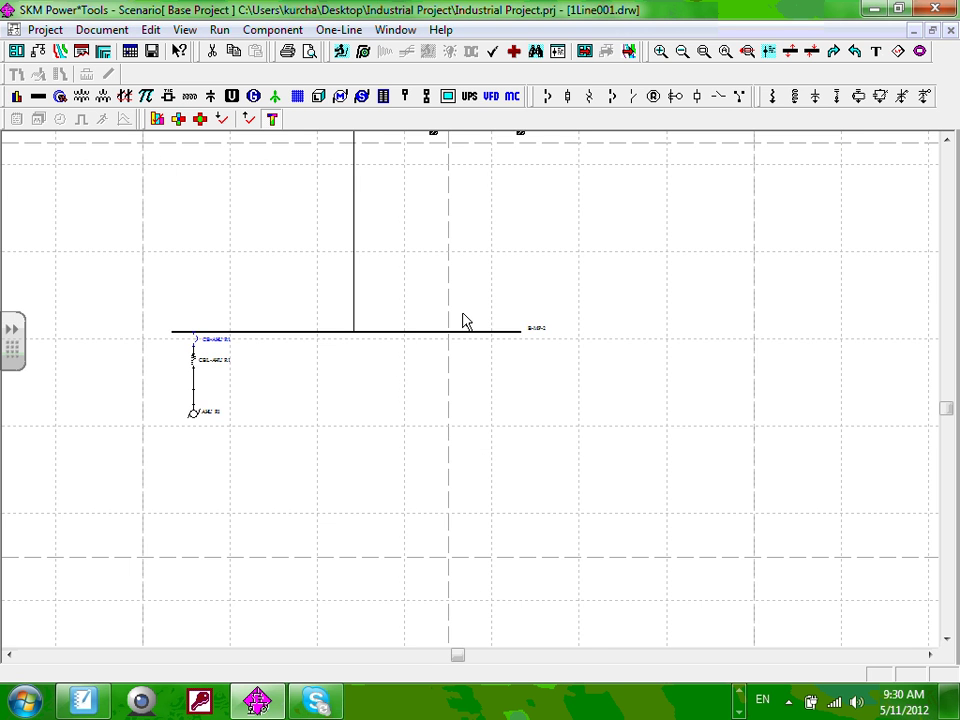
pyautogui.moveTo(463, 320); pyautogui.dragTo(525, 462)
pyautogui.scroll(1, 560, 448)
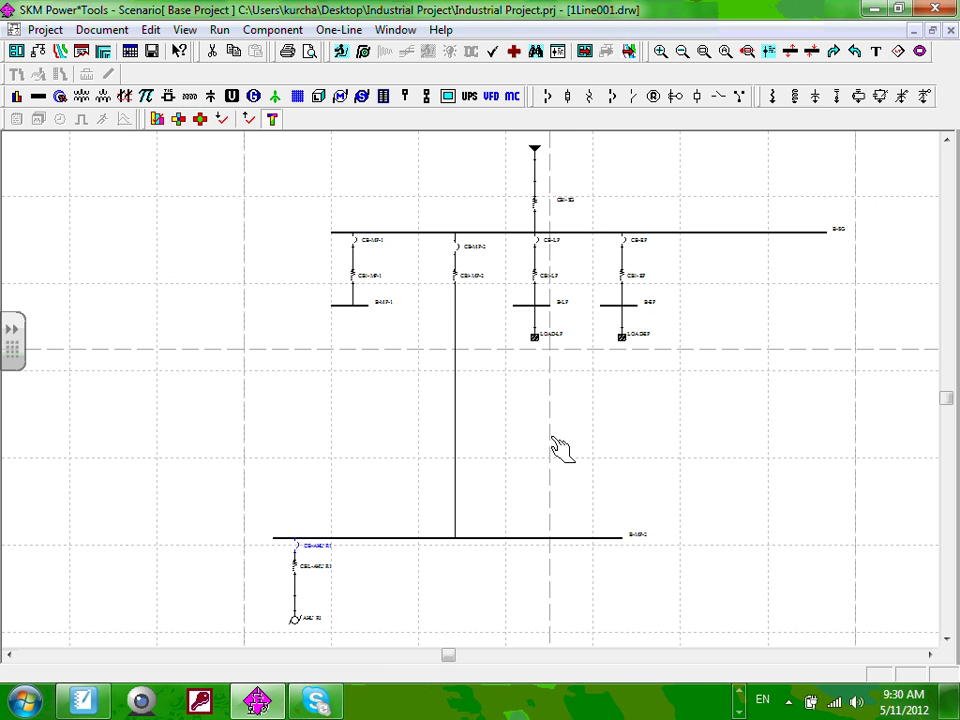
pyautogui.moveTo(613, 213)
pyautogui.mouseDown()
pyautogui.moveTo(609, 242)
pyautogui.moveTo(617, 214)
pyautogui.mouseUp()
pyautogui.moveTo(505, 513); pyautogui.dragTo(517, 330)
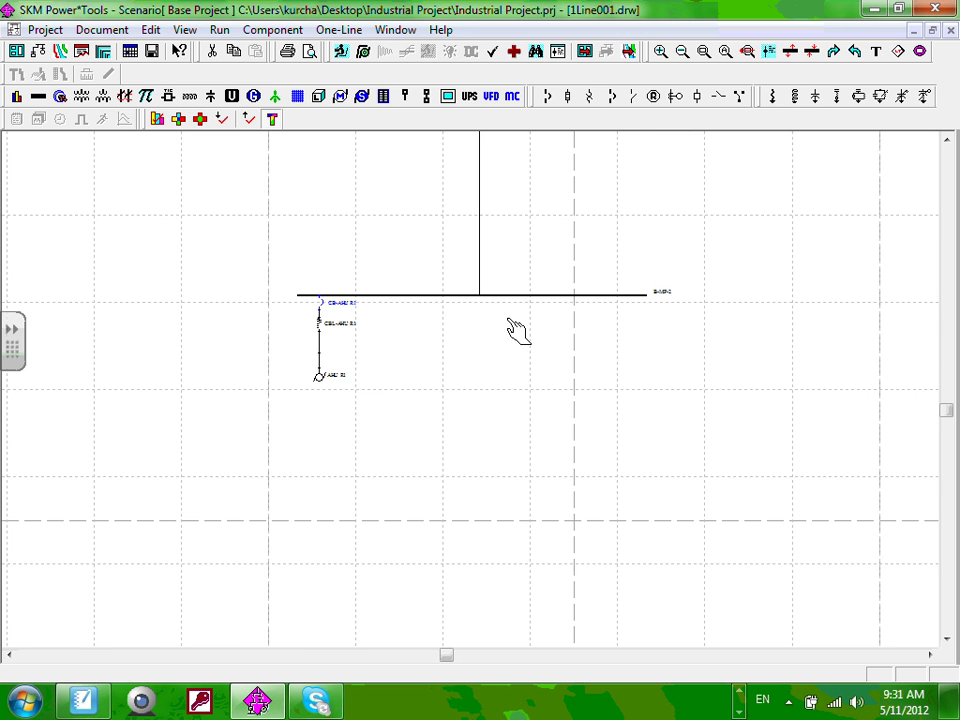
pyautogui.scroll(1, 418, 352)
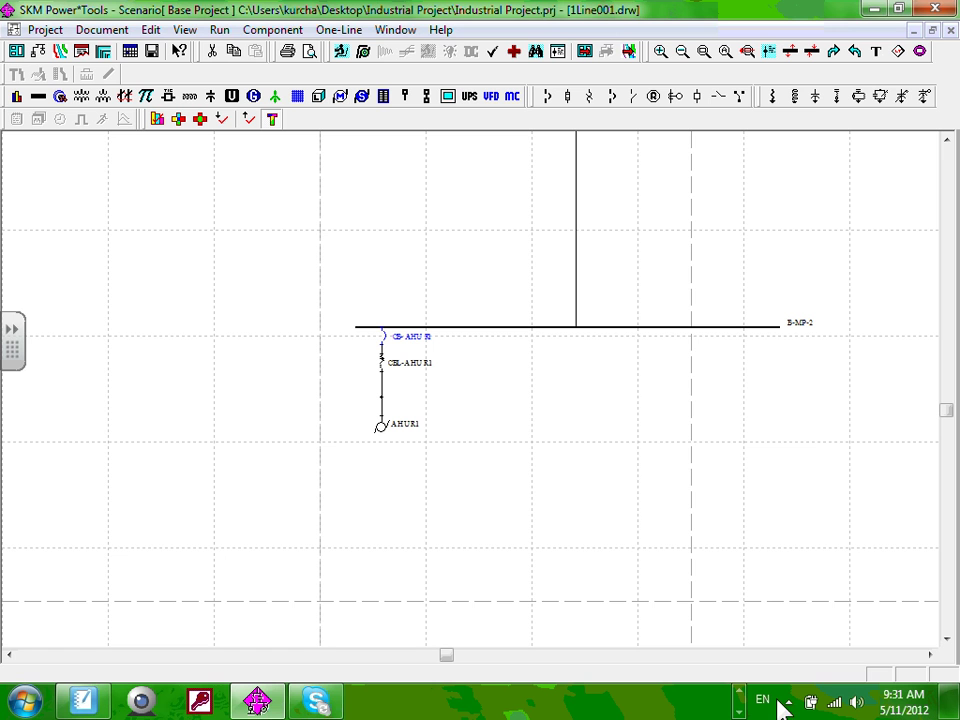
pyautogui.click(740, 693)
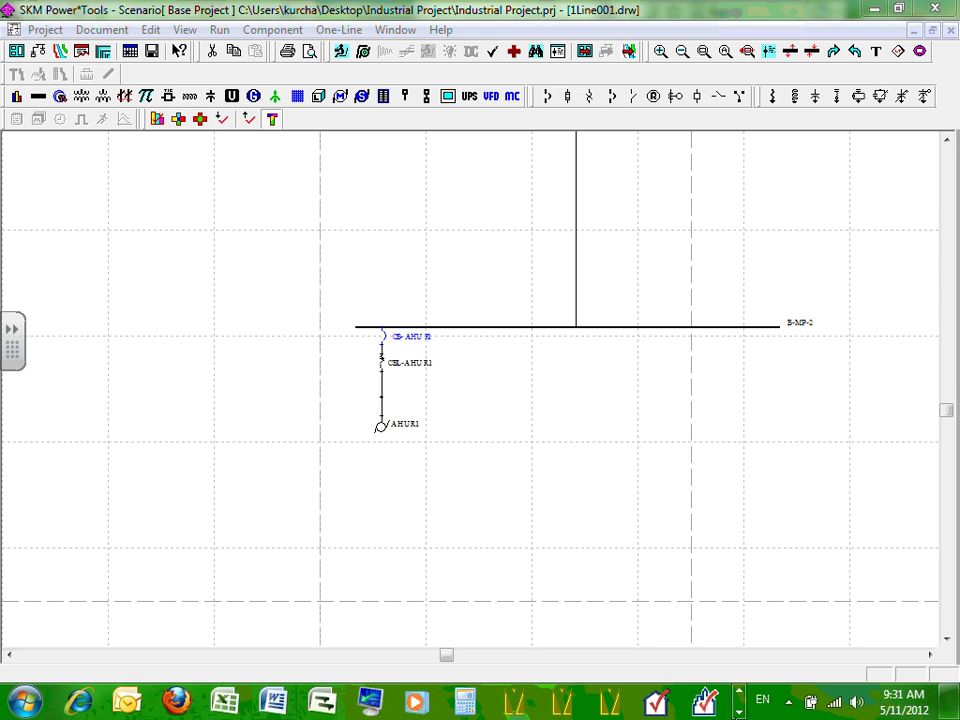
pyautogui.click(739, 711)
pyautogui.click(739, 711)
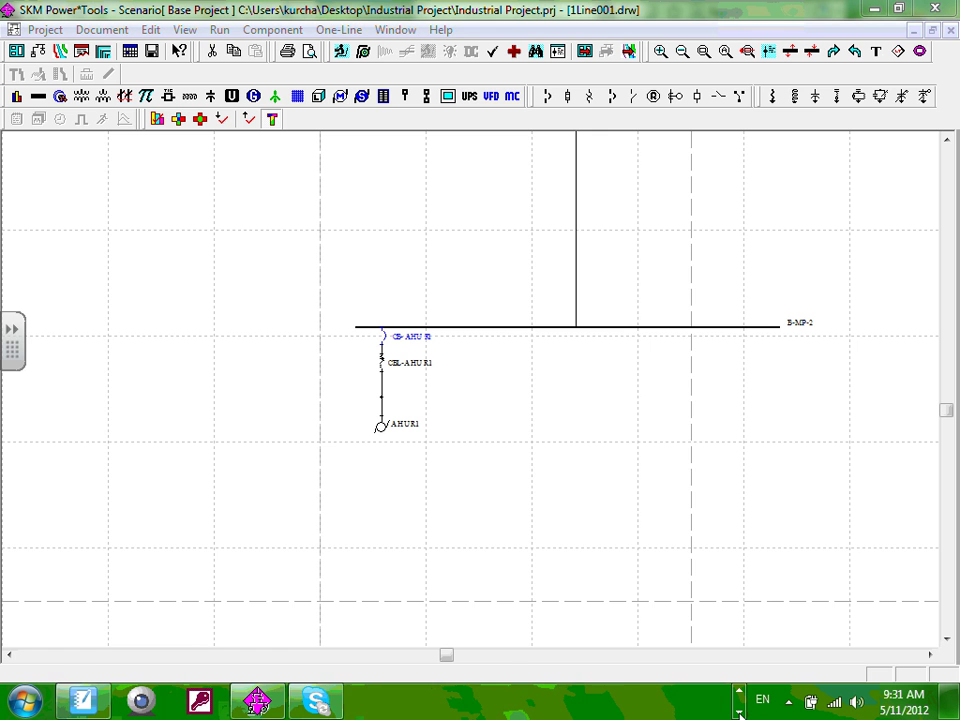
pyautogui.click(740, 691)
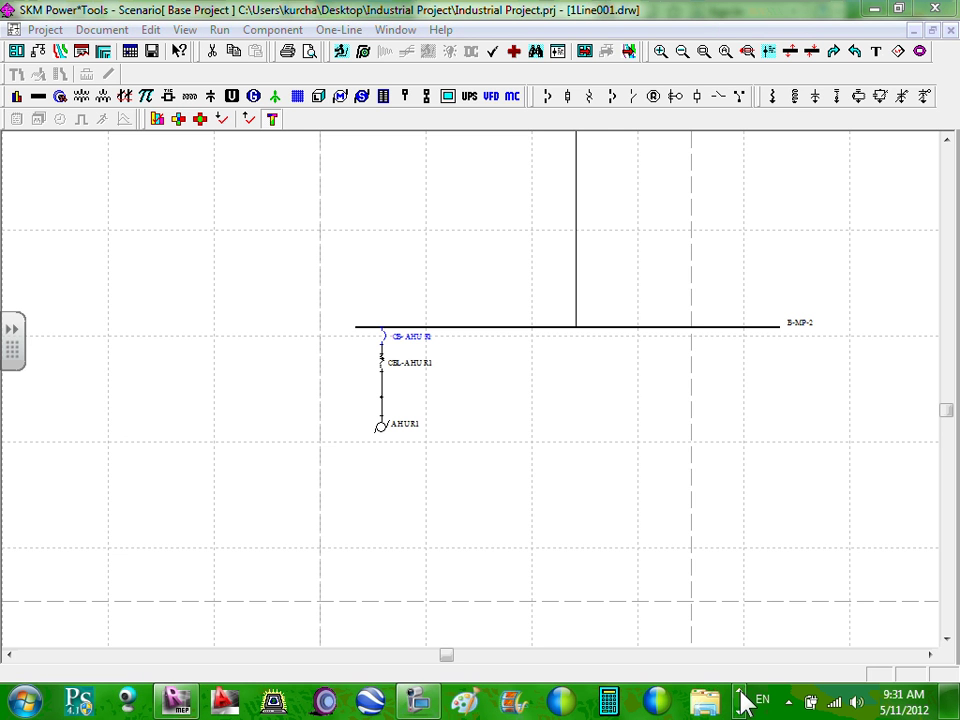
pyautogui.click(422, 705)
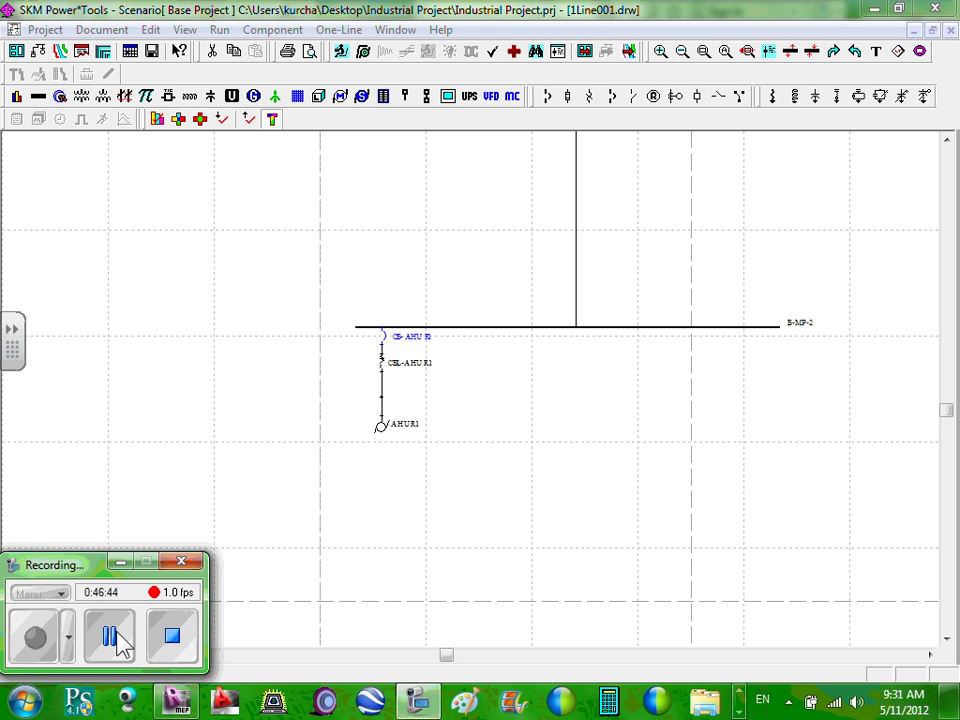
pyautogui.click(118, 640)
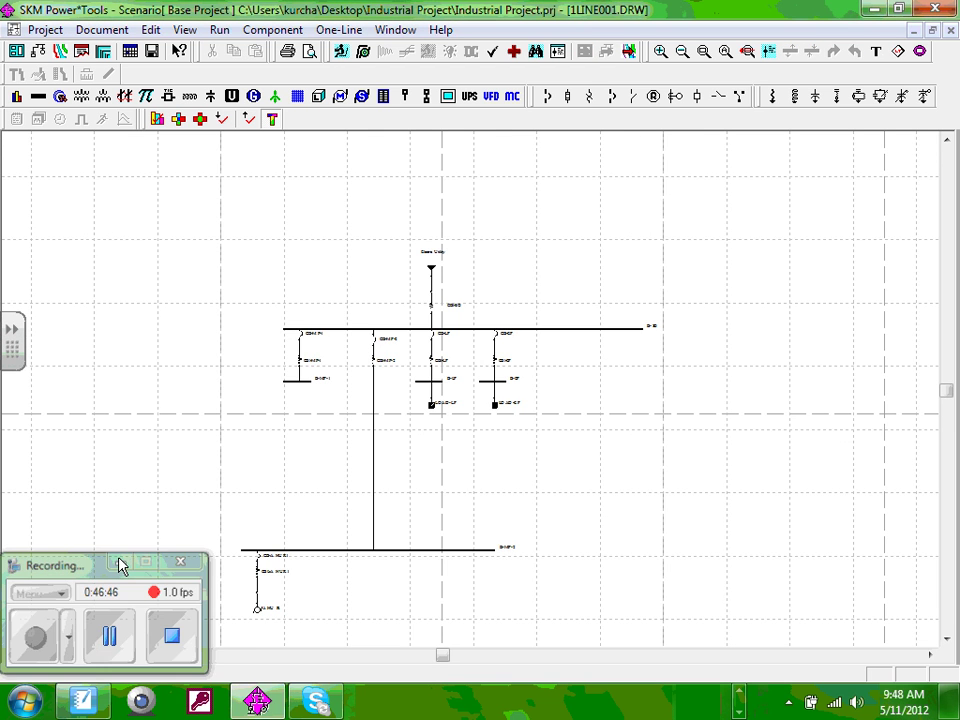
pyautogui.click(120, 563)
pyautogui.scroll(-1, 450, 483)
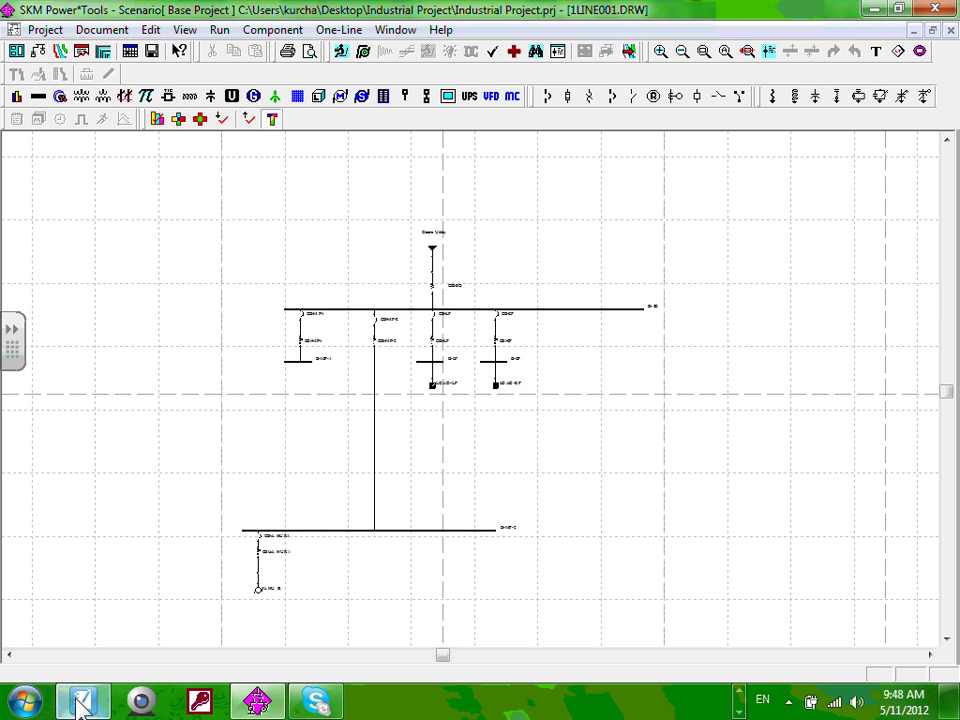
# Step: Switch to SMART Notebook and examine the marked-up one-line riser on page 3 in full screen
pyautogui.moveTo(80, 705)
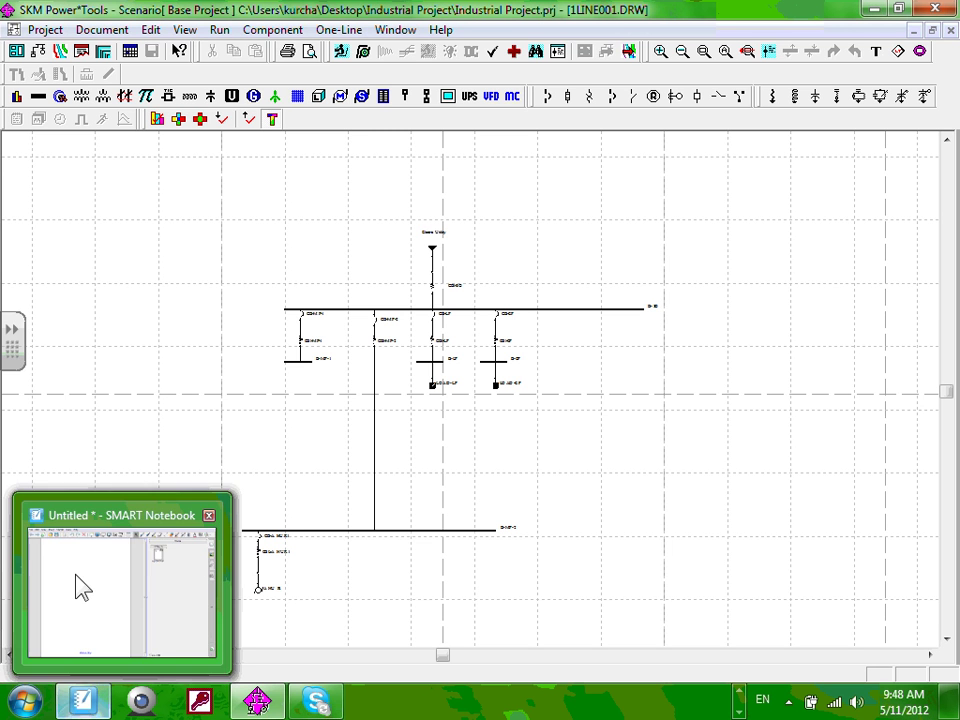
pyautogui.click(79, 585)
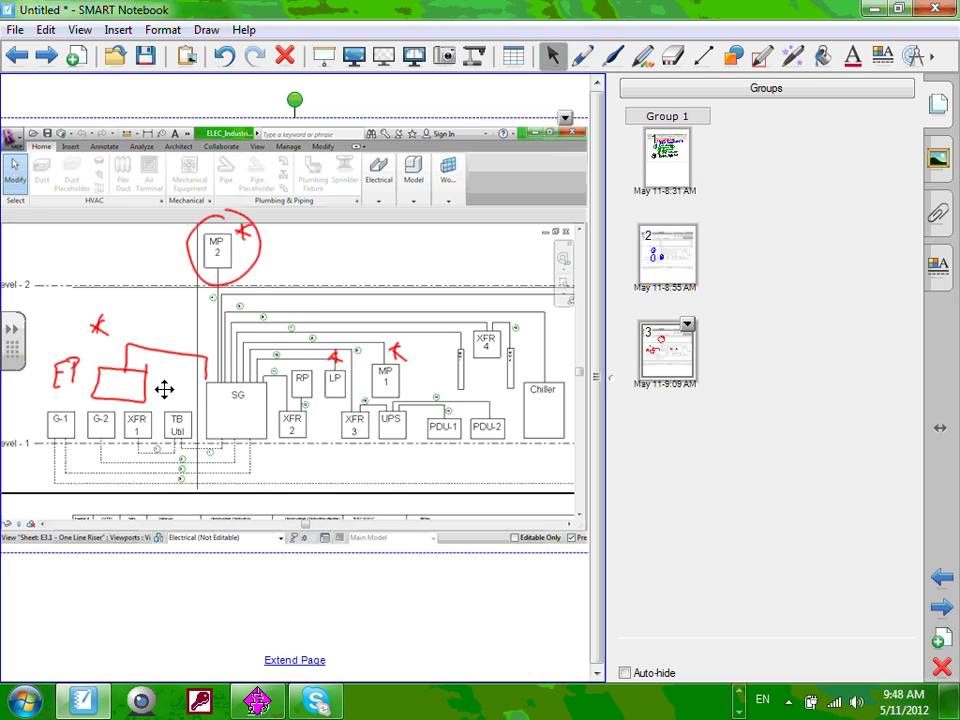
pyautogui.click(352, 58)
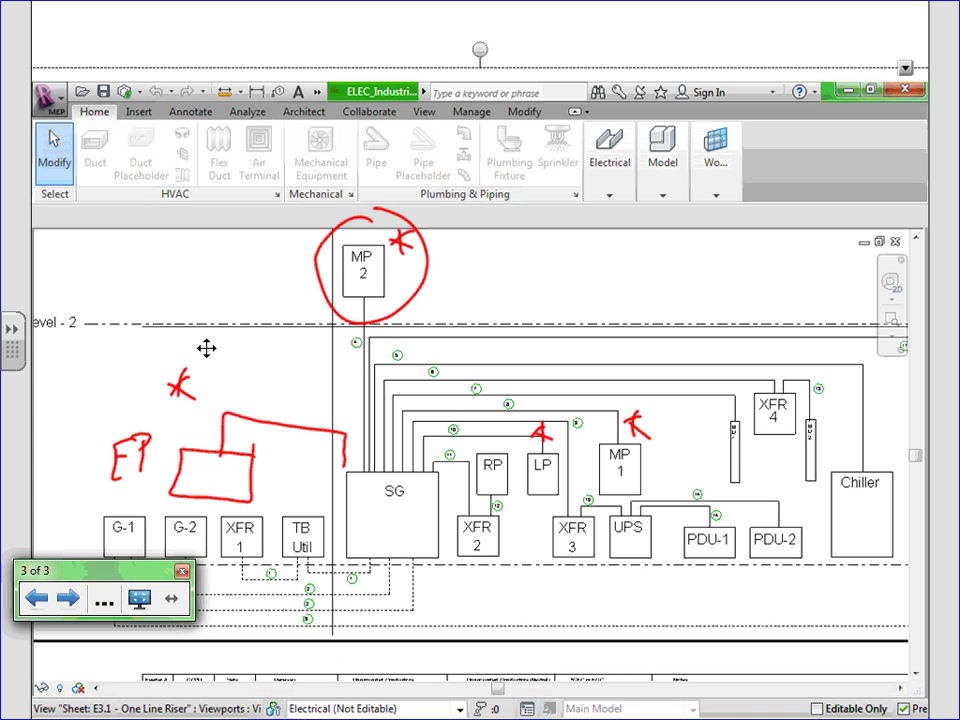
pyautogui.moveTo(68, 577); pyautogui.dragTo(70, 691)
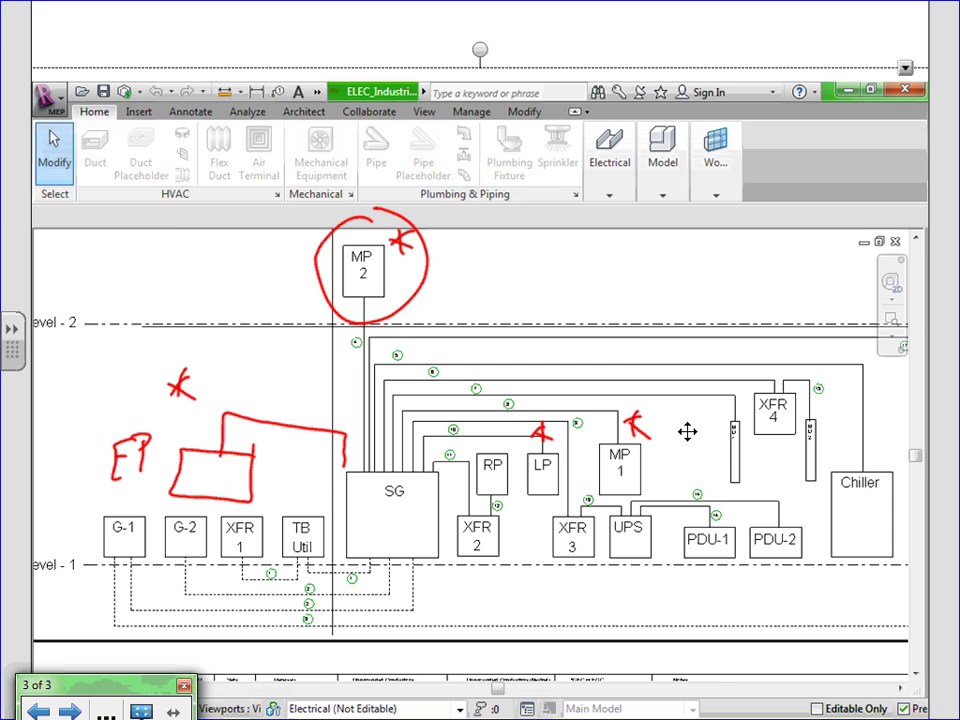
pyautogui.press('Escape')
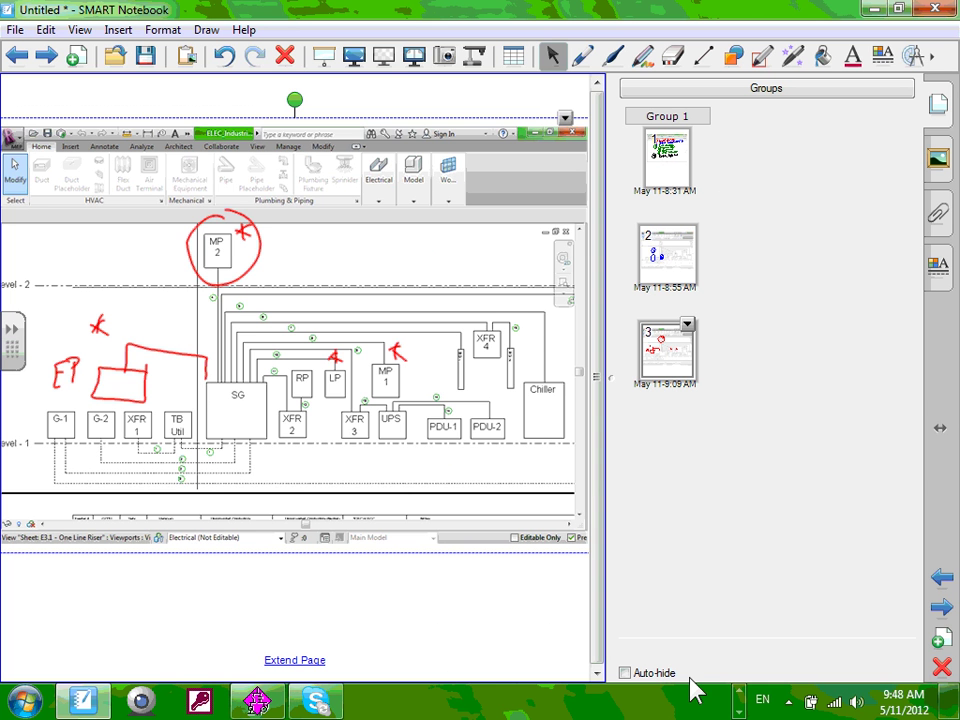
# Step: Switch back to SKM Power*Tools and inspect the Electric Utility's settings in the Component Editor
pyautogui.click(278, 699)
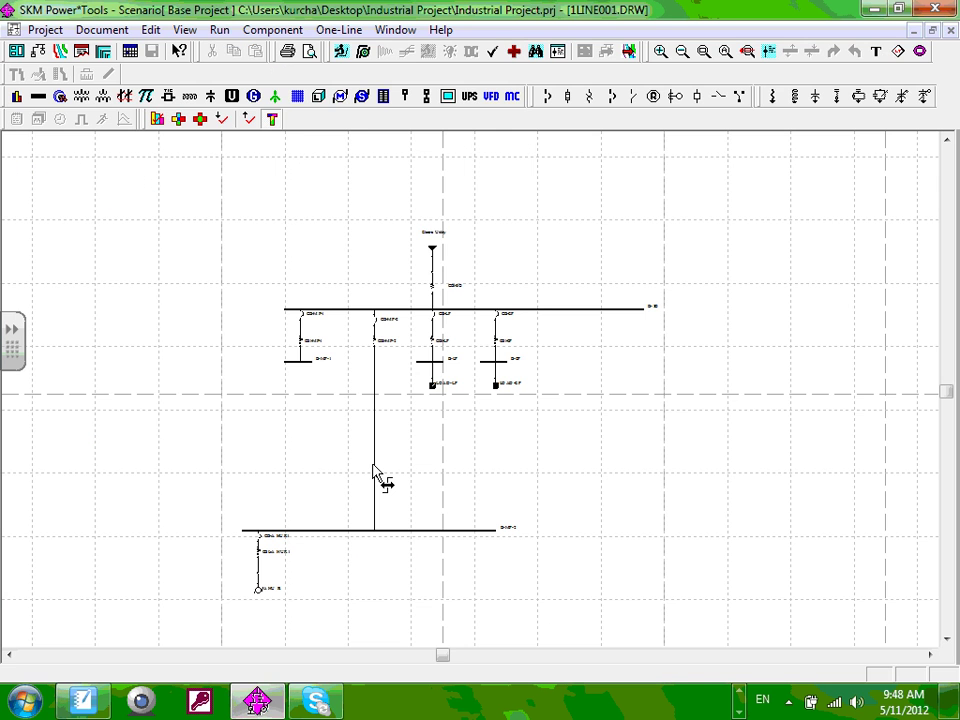
pyautogui.scroll(1, 460, 280)
pyautogui.scroll(1, 672, 318)
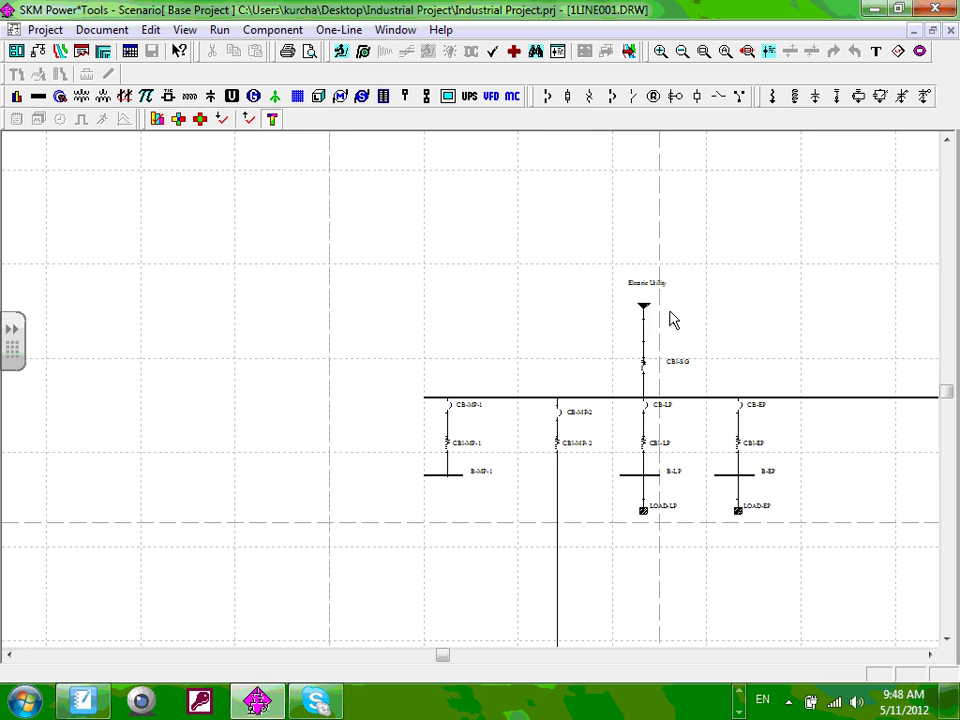
pyautogui.moveTo(672, 318); pyautogui.dragTo(359, 372)
pyautogui.scroll(1, 449, 314)
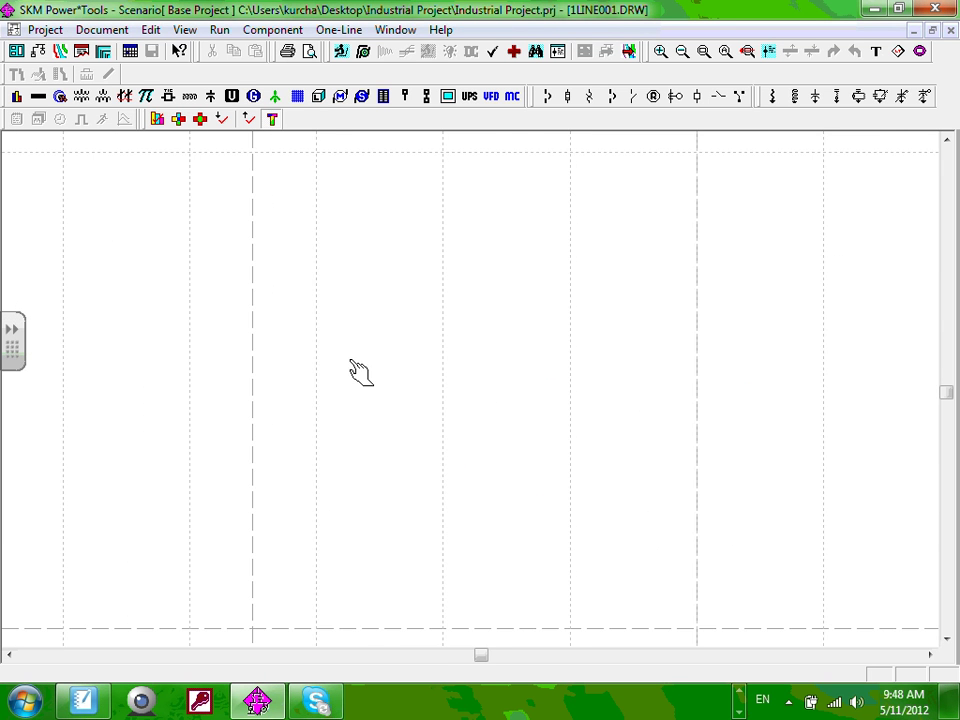
pyautogui.scroll(2, 359, 372)
pyautogui.scroll(1, 318, 418)
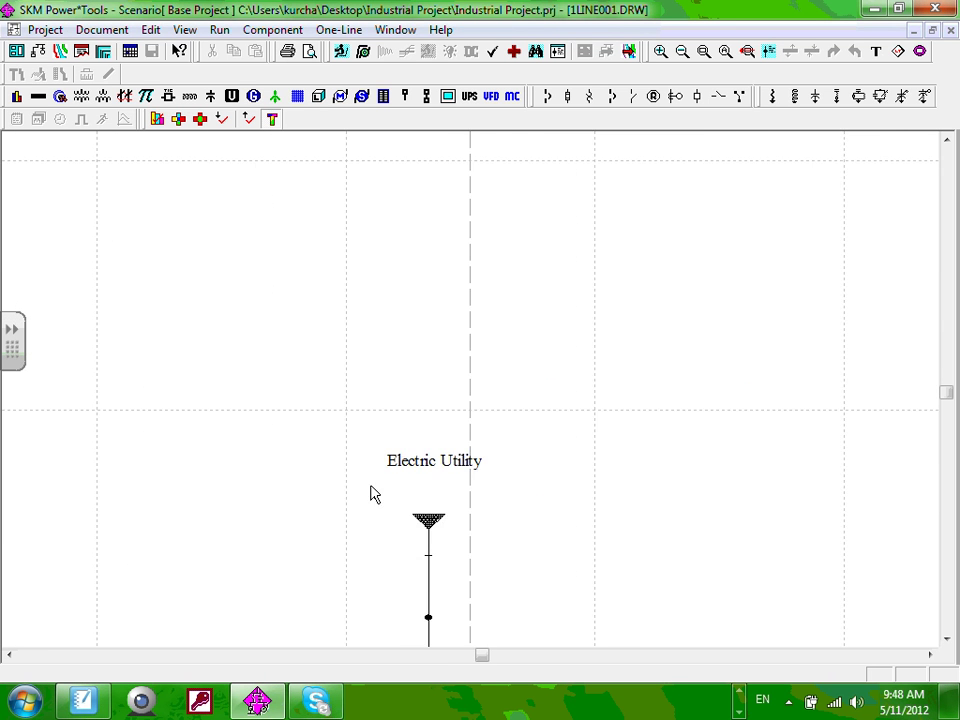
pyautogui.moveTo(370, 492); pyautogui.dragTo(395, 245)
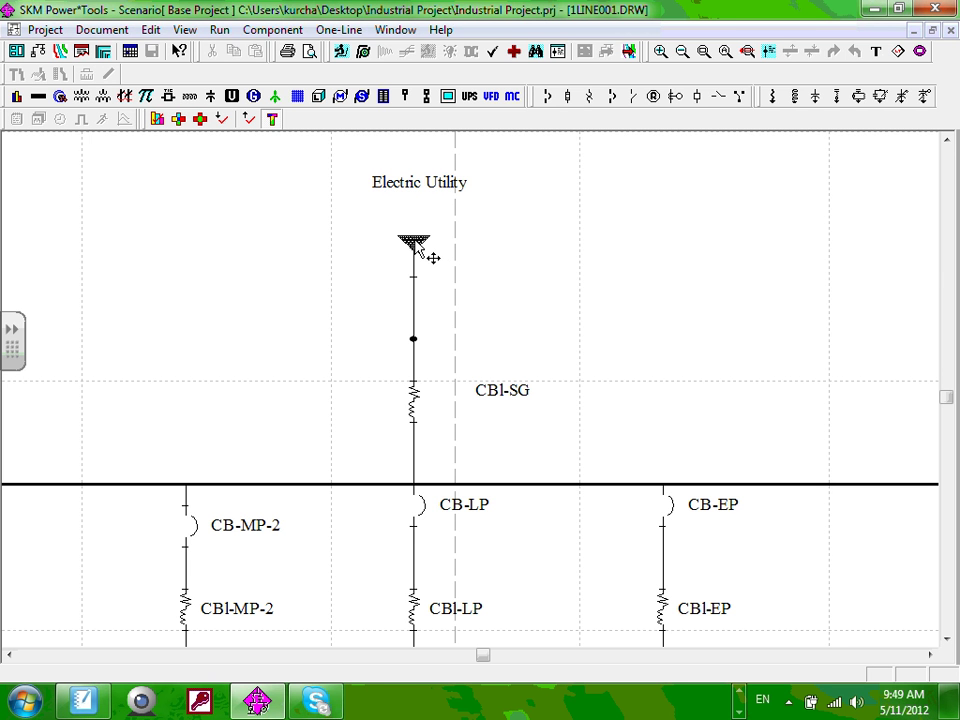
pyautogui.doubleClick(415, 245)
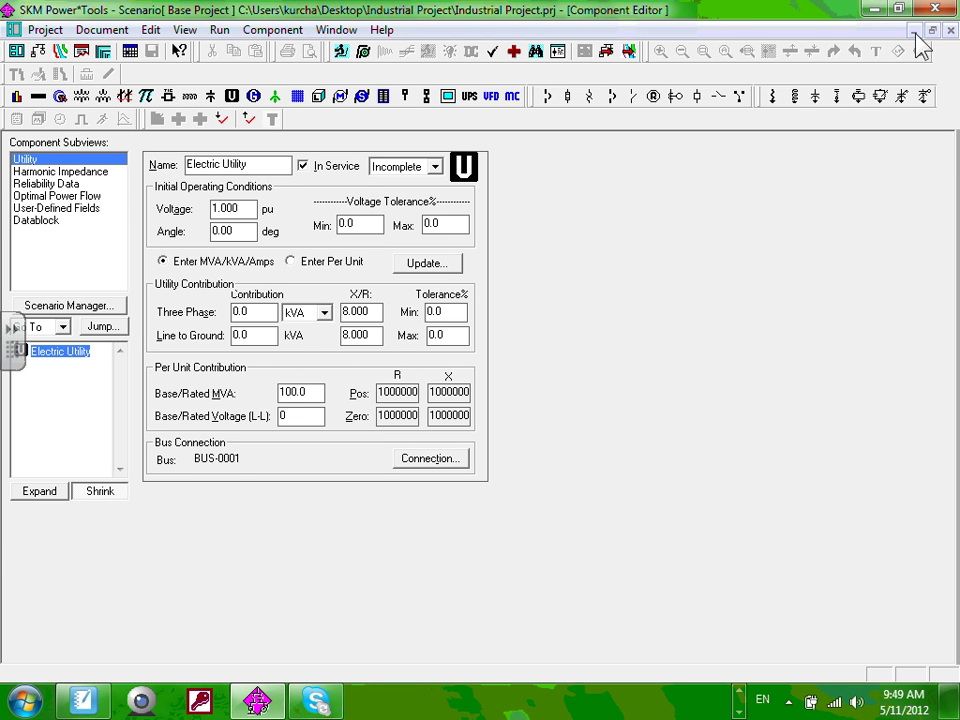
pyautogui.click(950, 30)
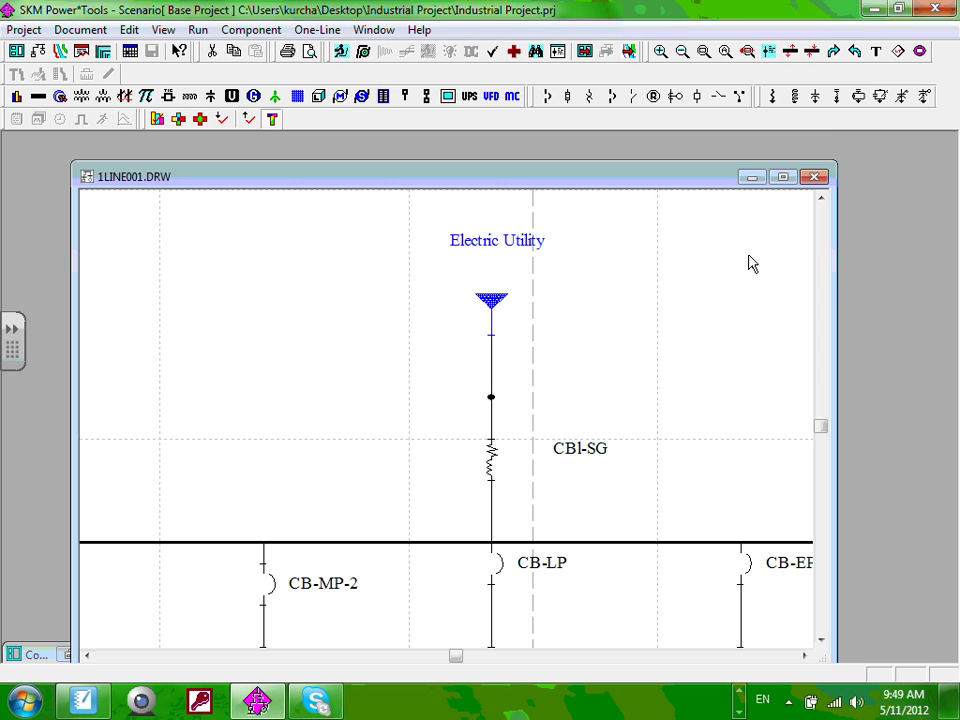
# Step: Minimize and restore the one-line diagram window, and view the Electric Utility again in the Component Editor
pyautogui.click(752, 178)
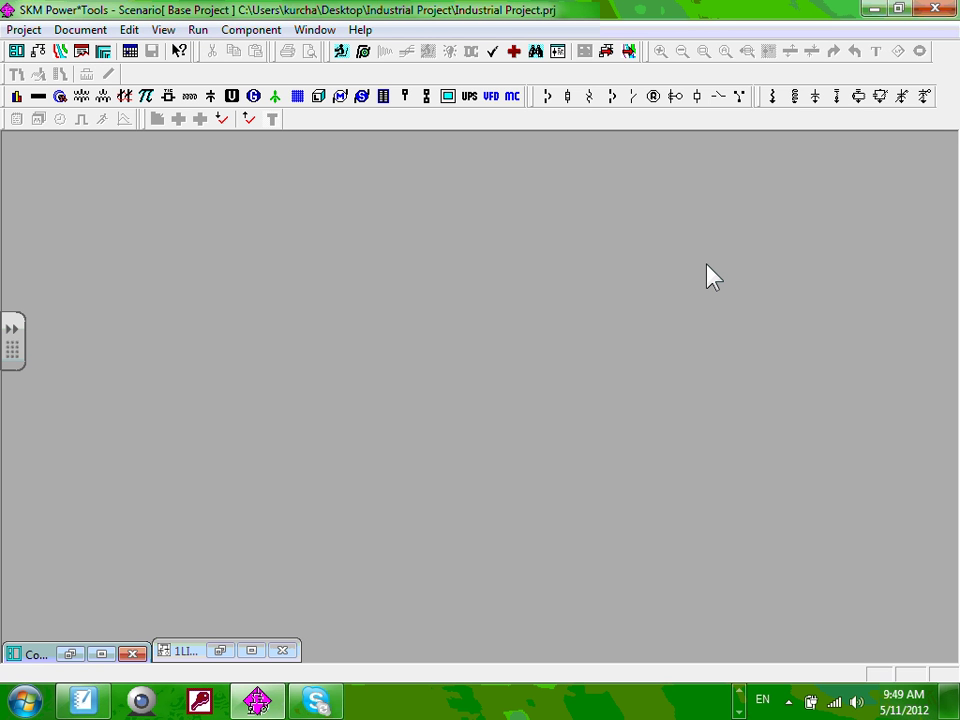
pyautogui.click(251, 651)
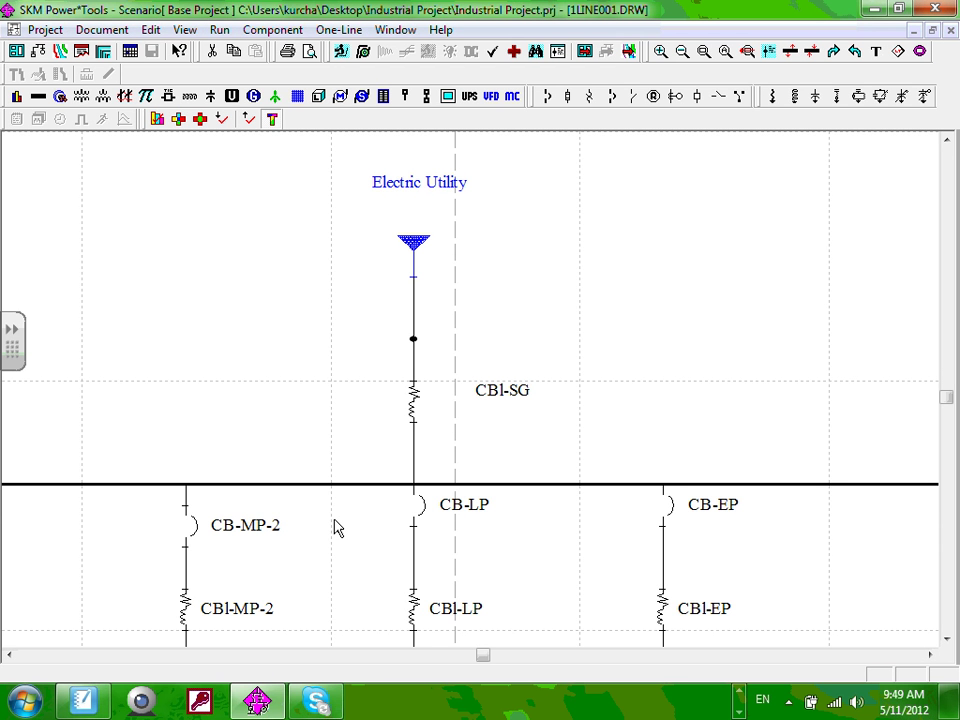
pyautogui.click(914, 31)
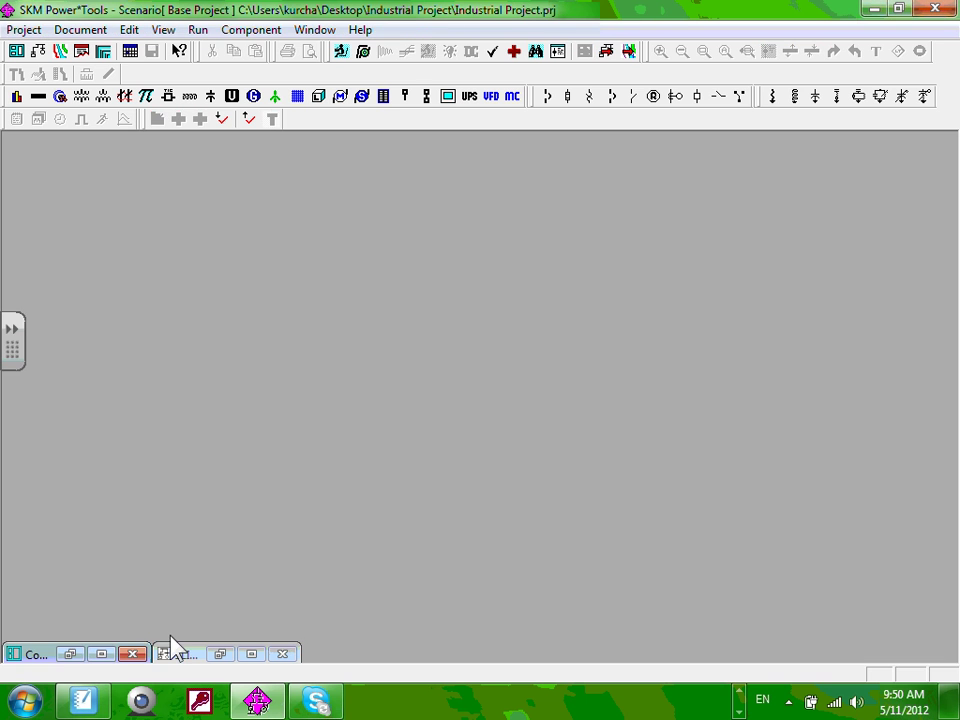
pyautogui.click(101, 654)
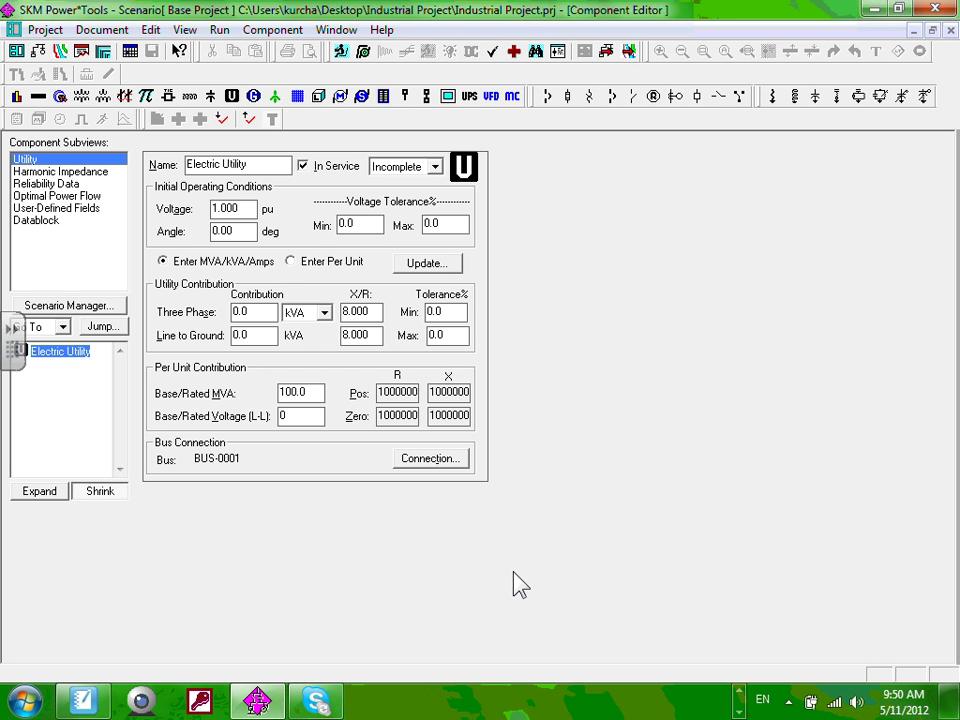
pyautogui.click(950, 30)
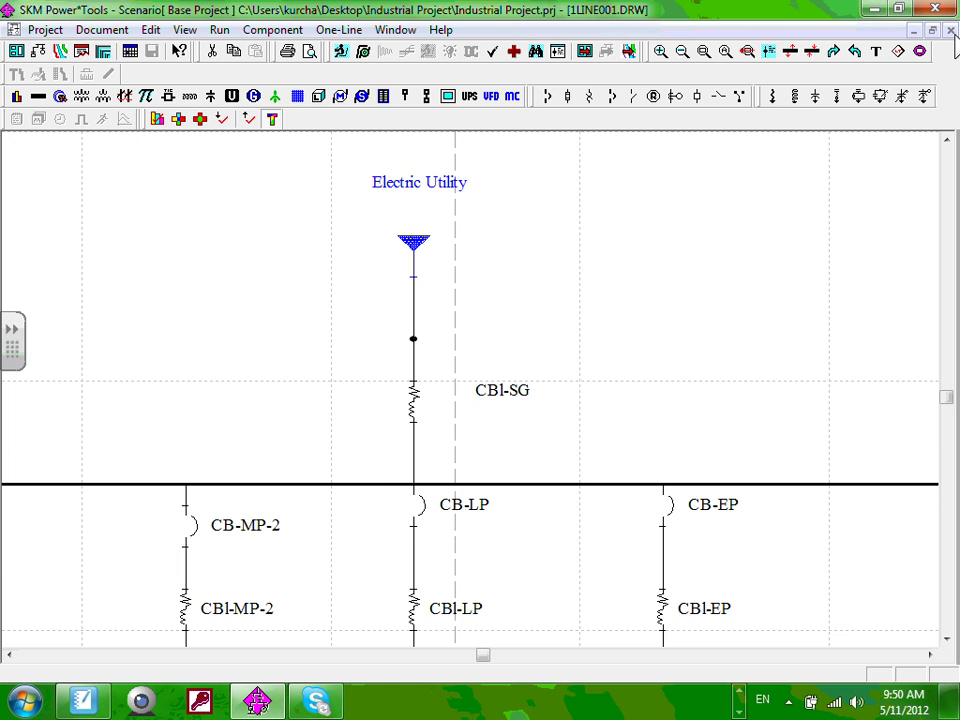
# Step: Set the Electric Utility's contribution unit to Amps and its three-phase contribution to 60000
pyautogui.scroll(-1, 517, 456)
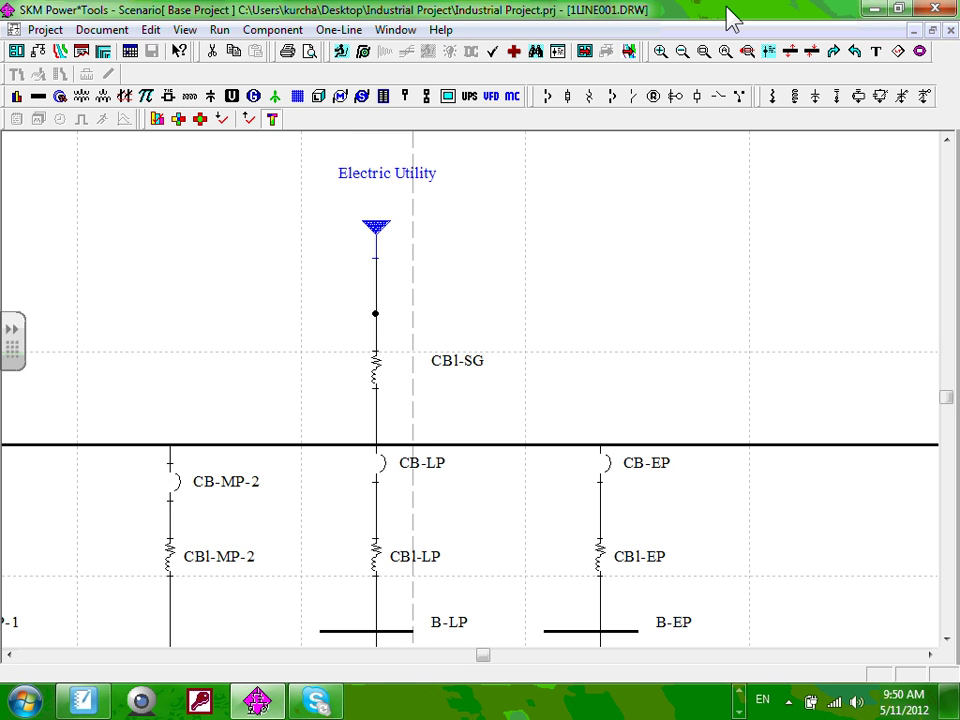
pyautogui.doubleClick(378, 232)
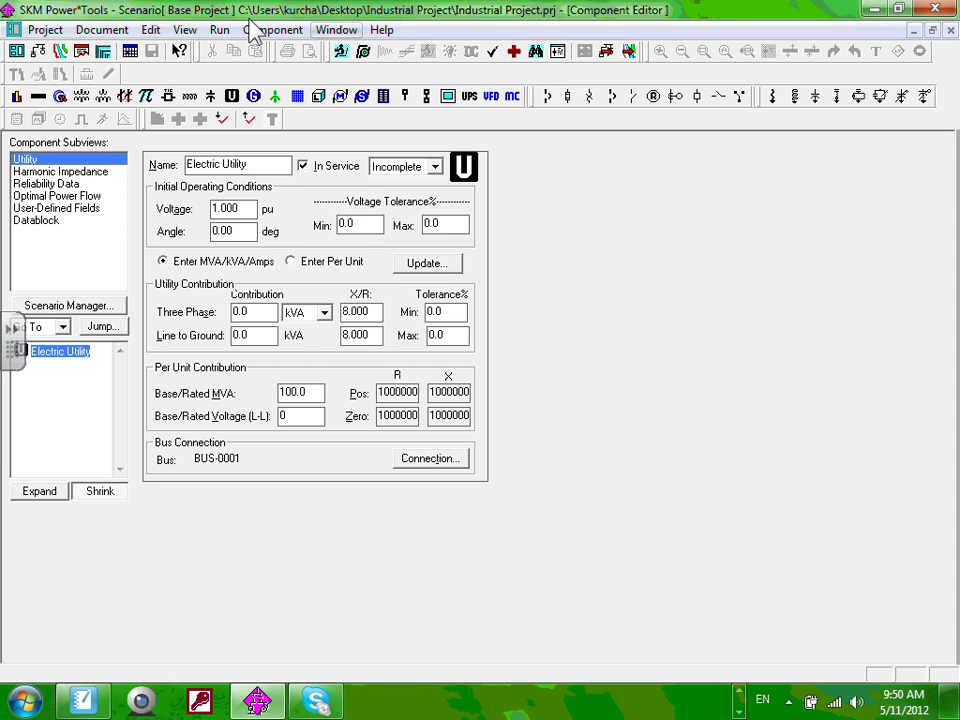
pyautogui.click(324, 313)
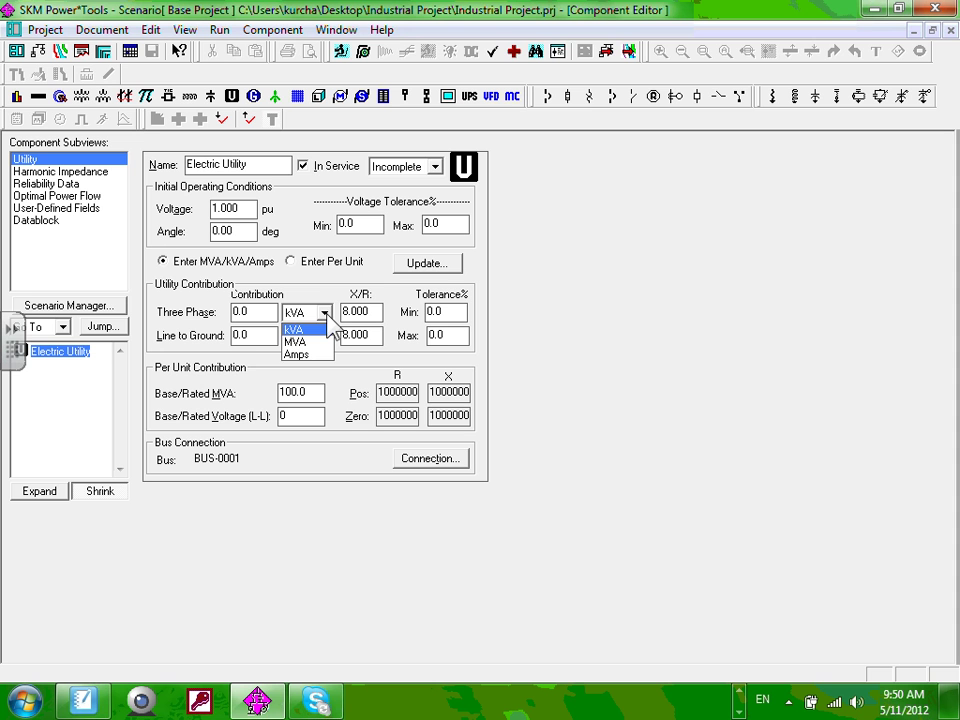
pyautogui.click(308, 355)
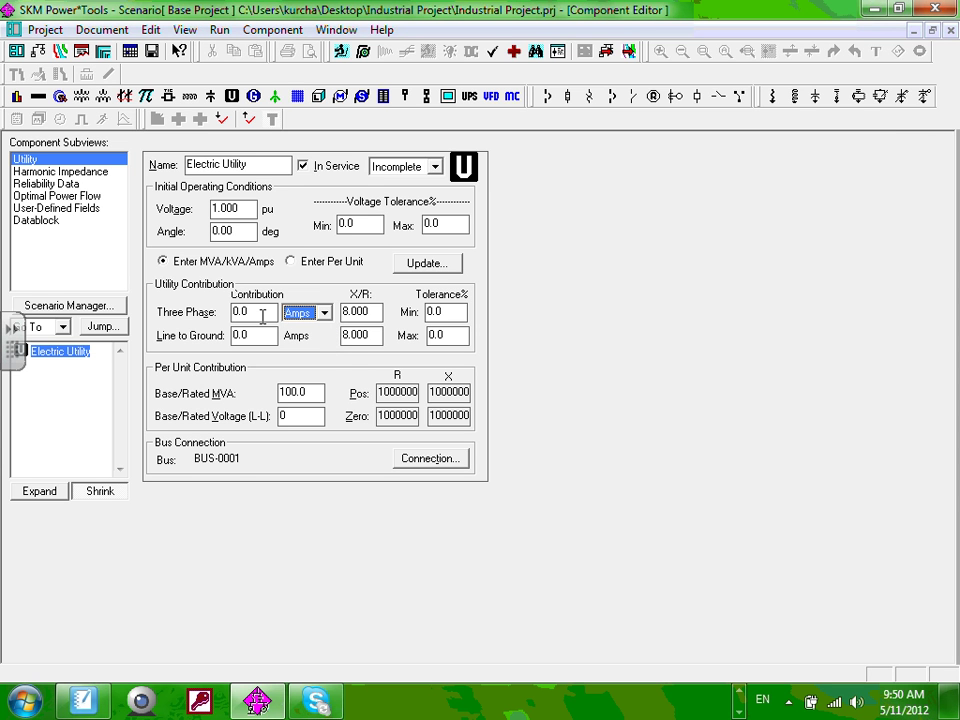
pyautogui.click(263, 316)
pyautogui.click(263, 316)
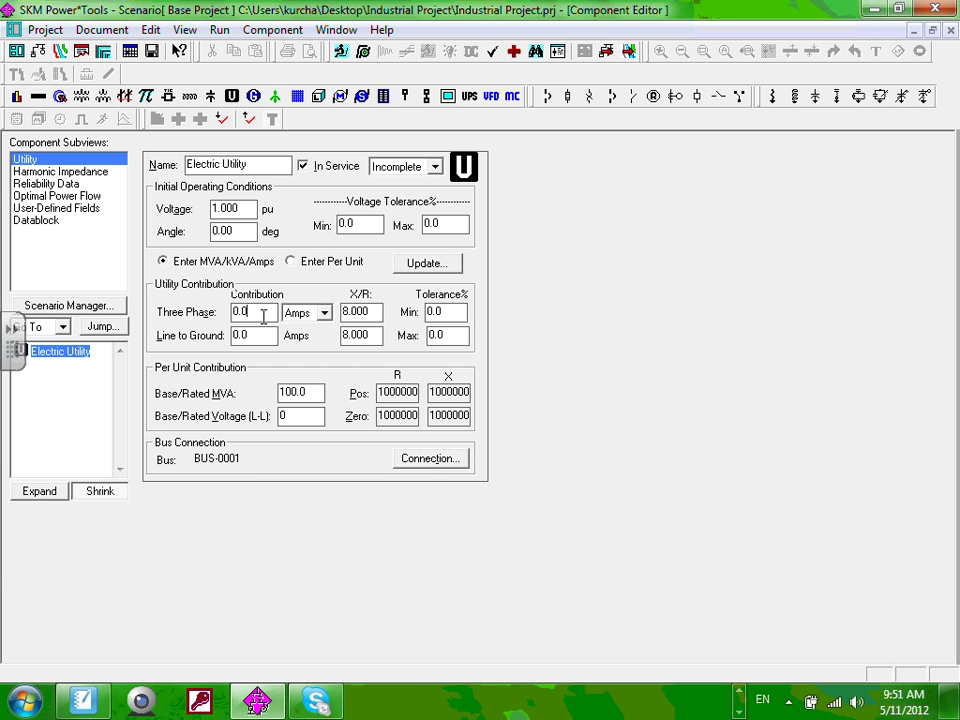
pyautogui.moveTo(252, 312); pyautogui.dragTo(233, 335)
pyautogui.write('60000')
# Step: Set the Electric Utility's line-to-ground contribution to 30000 Amps and save the one-line diagram
pyautogui.click(258, 340)
pyautogui.moveTo(258, 340); pyautogui.dragTo(230, 336)
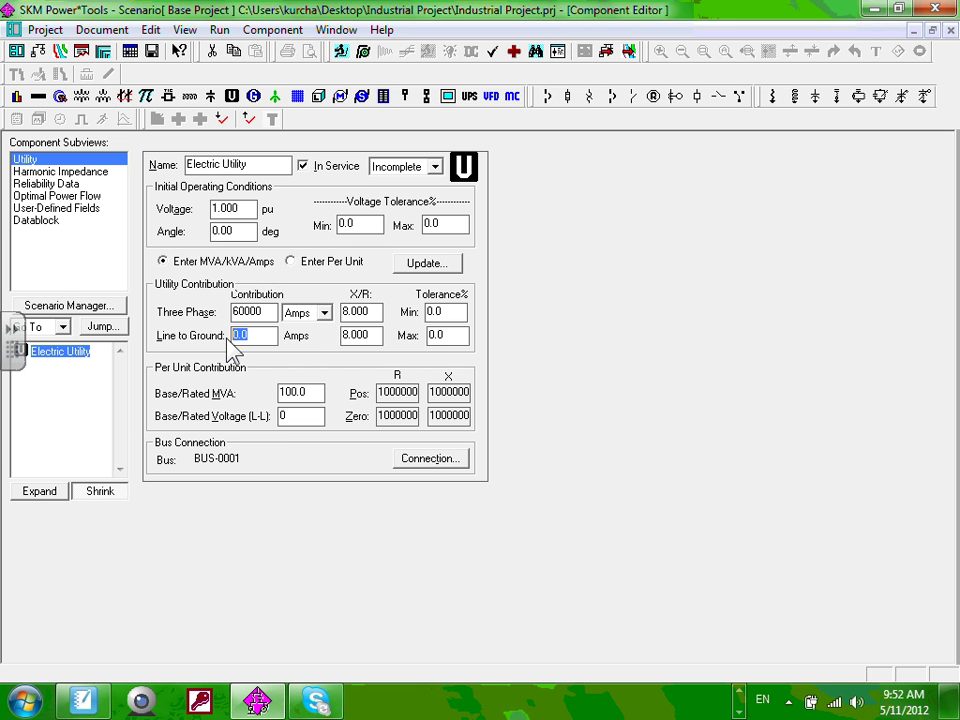
pyautogui.write('300')
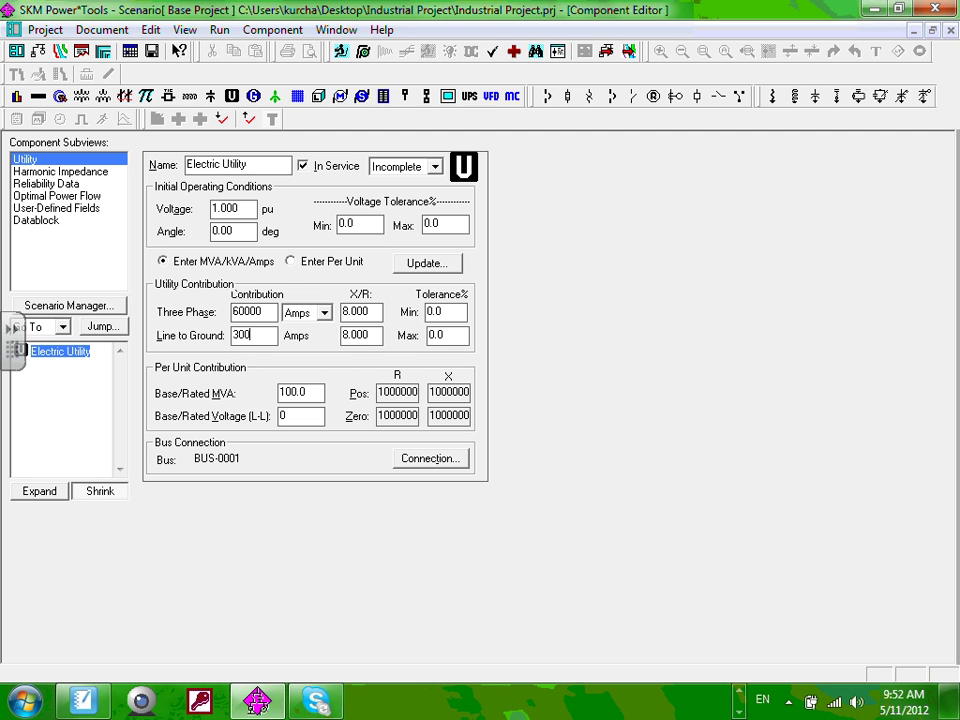
pyautogui.write('00')
pyautogui.click(272, 313)
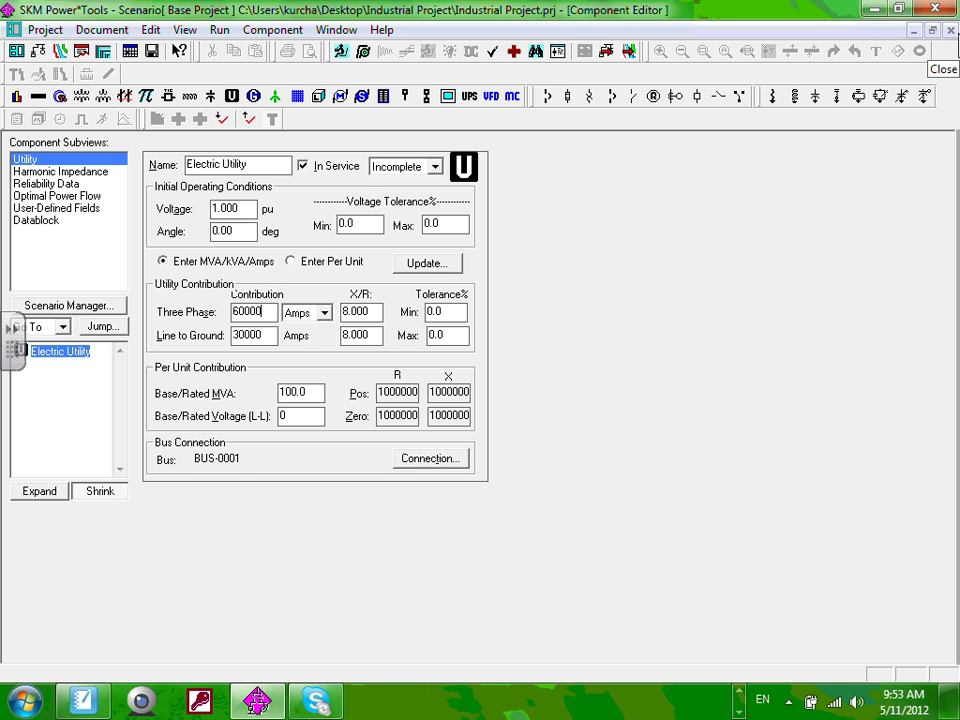
pyautogui.click(951, 31)
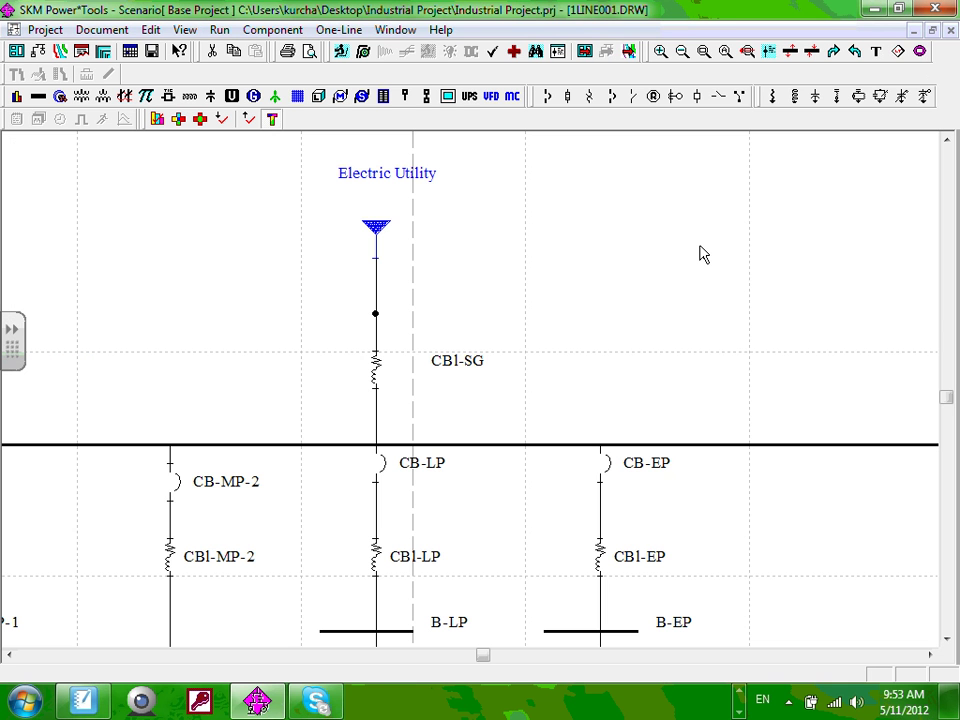
pyautogui.click(152, 51)
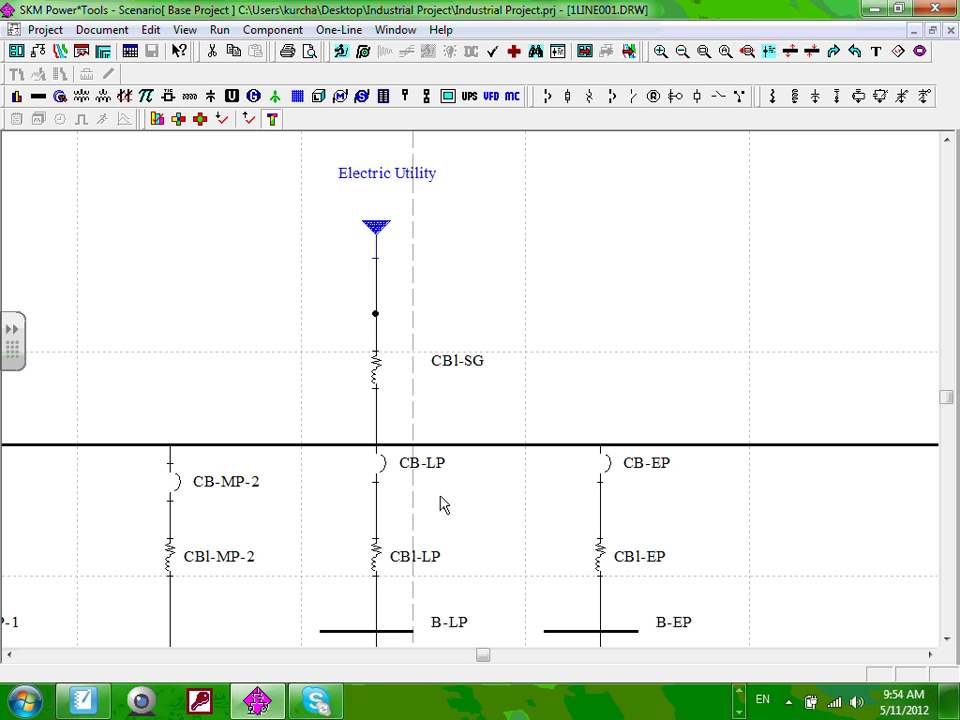
# Step: Set the nominal system voltage of bus B-SG to 480 volts line-to-line
pyautogui.scroll(-1, 463, 376)
pyautogui.click(537, 330)
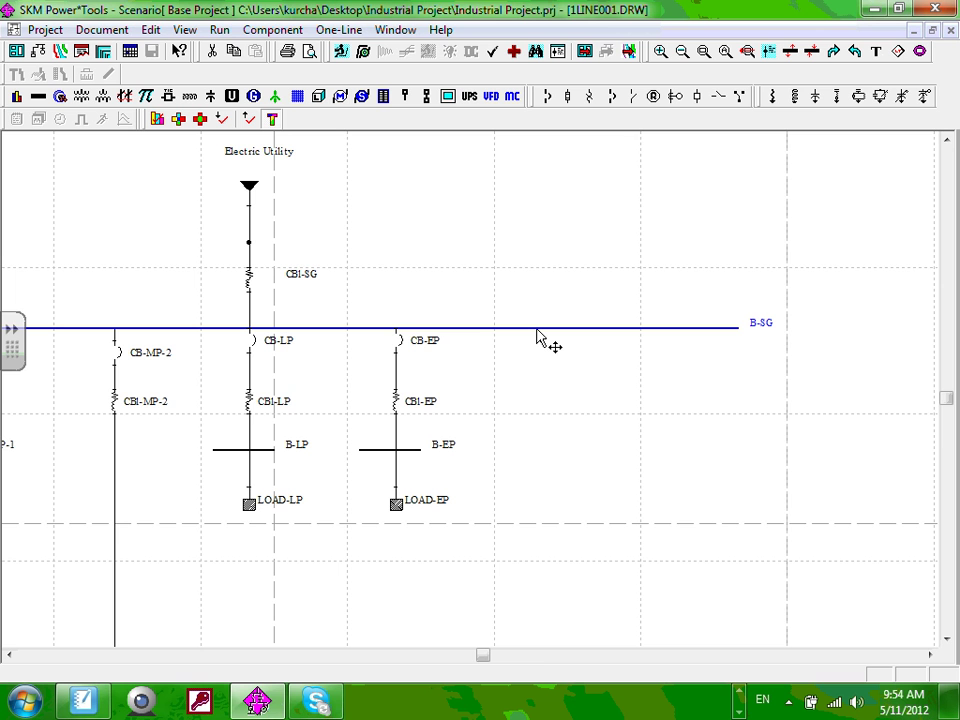
pyautogui.doubleClick(537, 333)
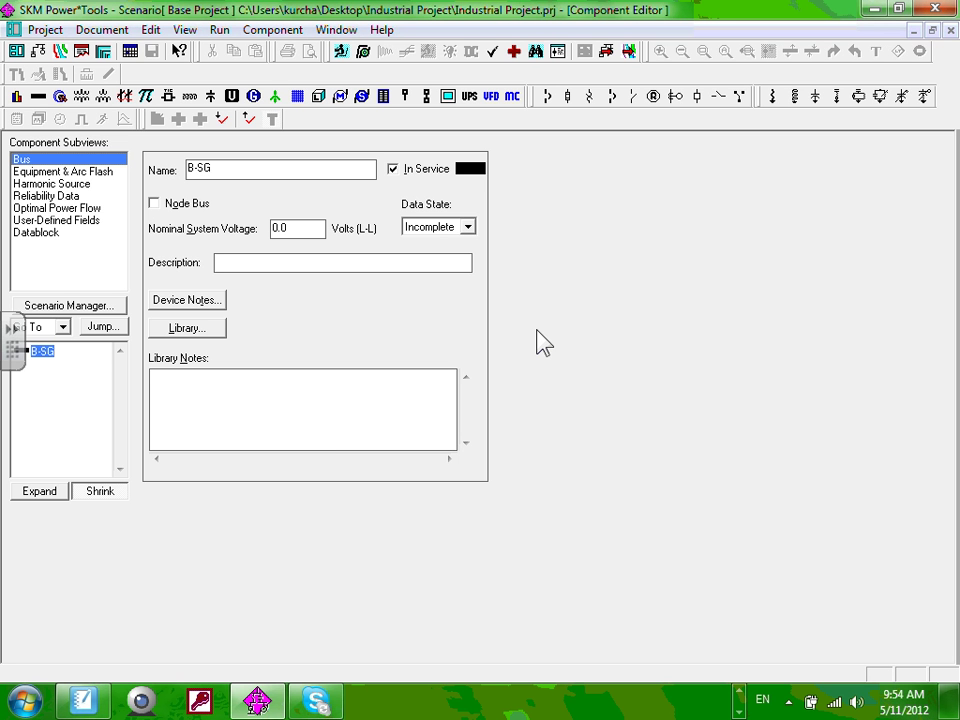
pyautogui.click(296, 229)
pyautogui.moveTo(296, 229); pyautogui.dragTo(233, 244)
pyautogui.write('480')
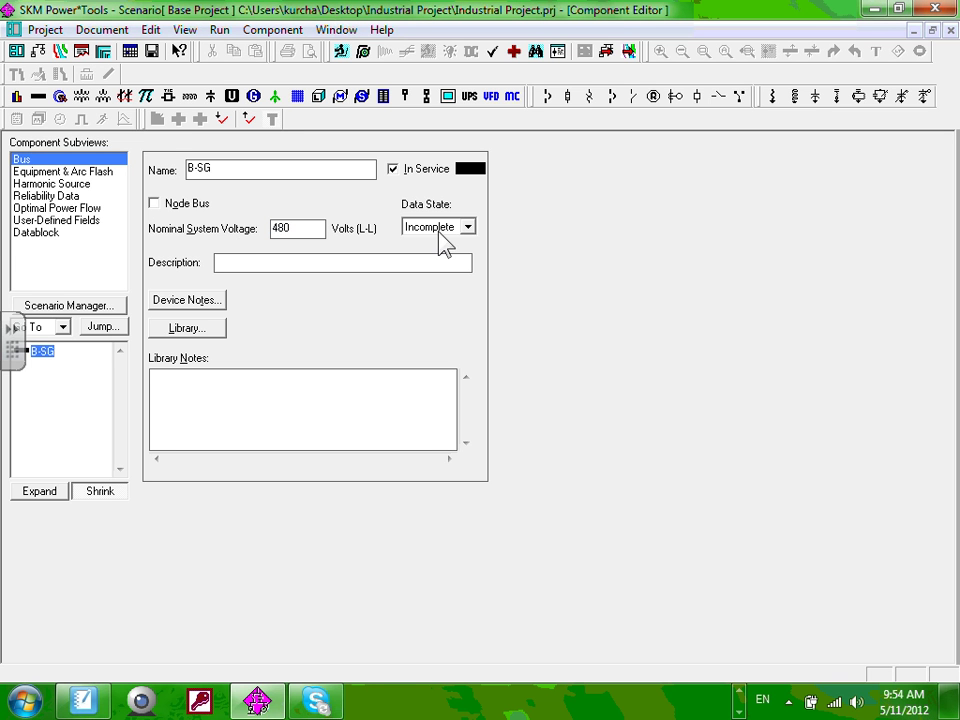
# Step: Look through bus B-SG's Equipment & Arc Flash and Reliability Data subviews
pyautogui.click(90, 173)
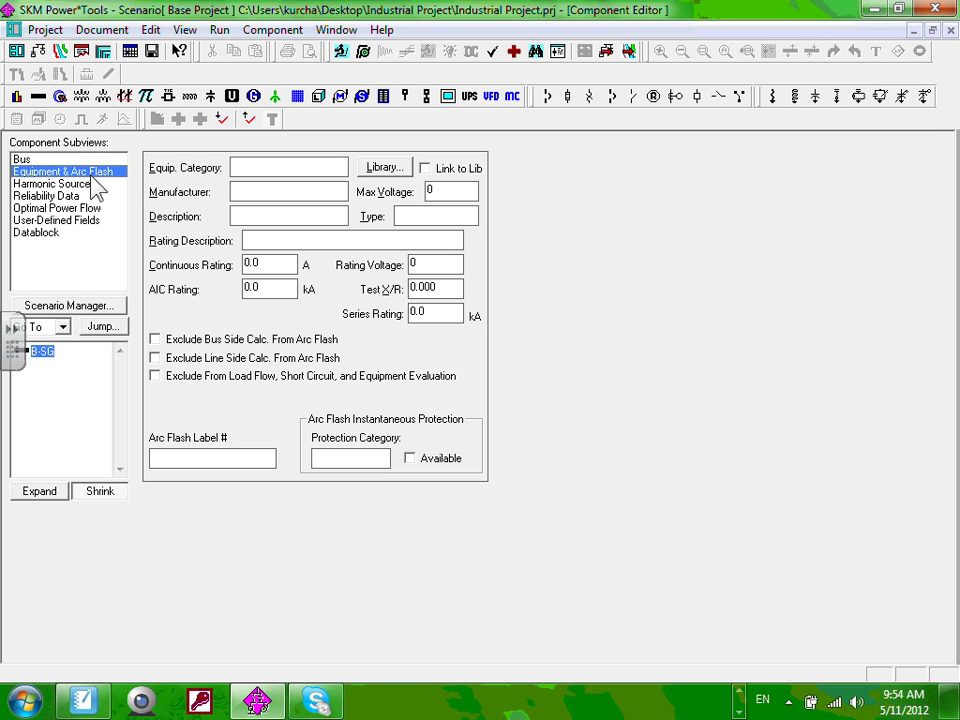
pyautogui.click(28, 160)
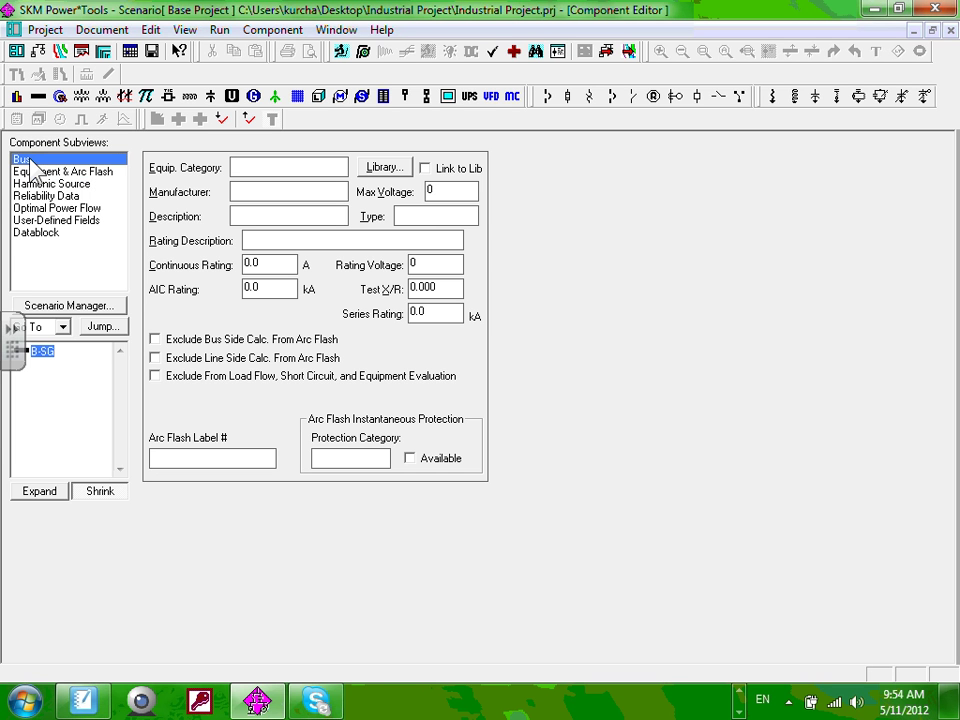
pyautogui.click(36, 172)
pyautogui.click(45, 195)
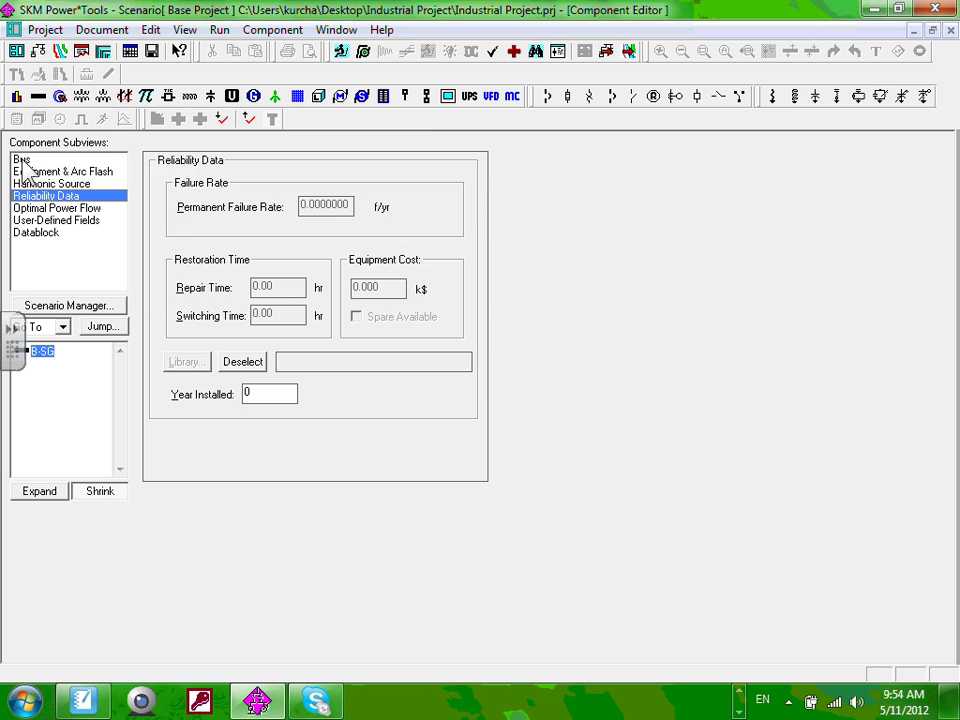
# Step: Return to bus B-SG's main data, close it, and check the nominal system voltage of bus B-EP
pyautogui.click(22, 160)
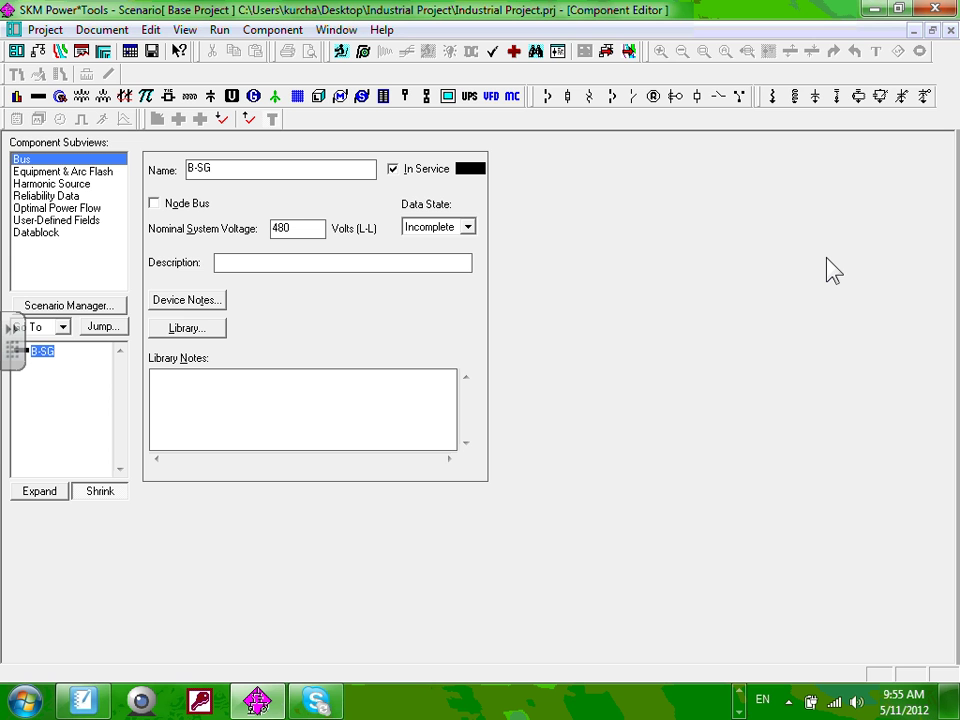
pyautogui.click(950, 31)
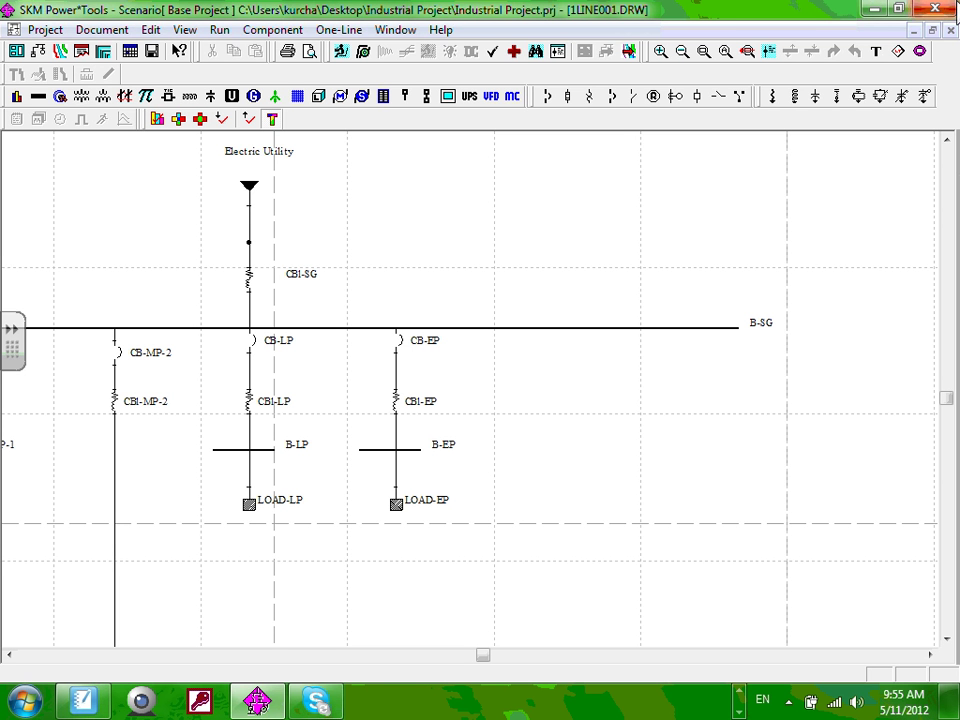
pyautogui.scroll(1, 449, 518)
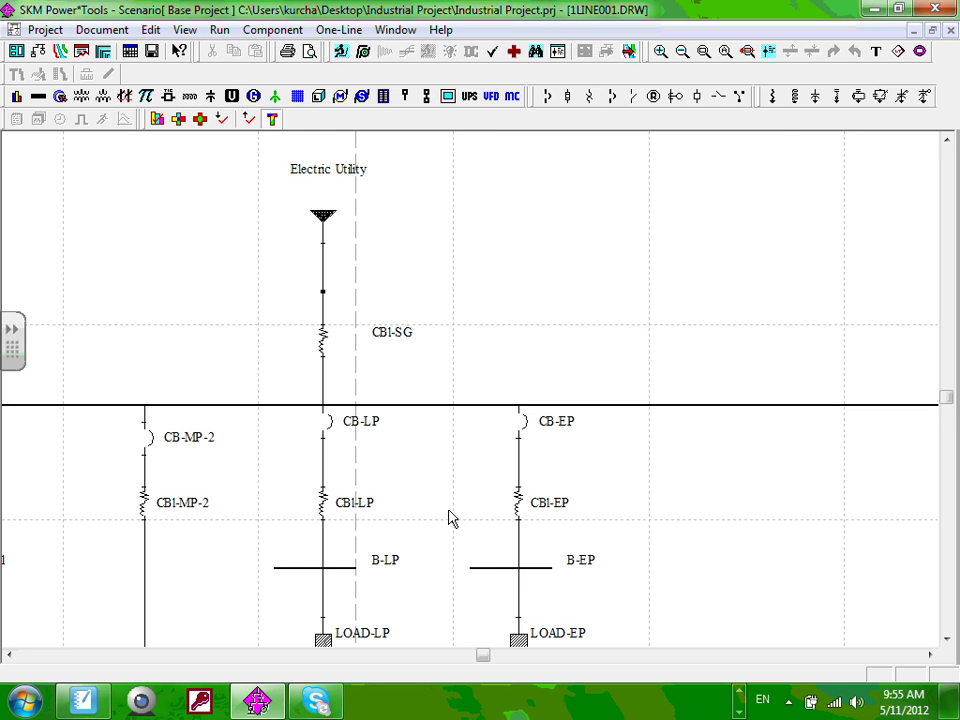
pyautogui.doubleClick(491, 577)
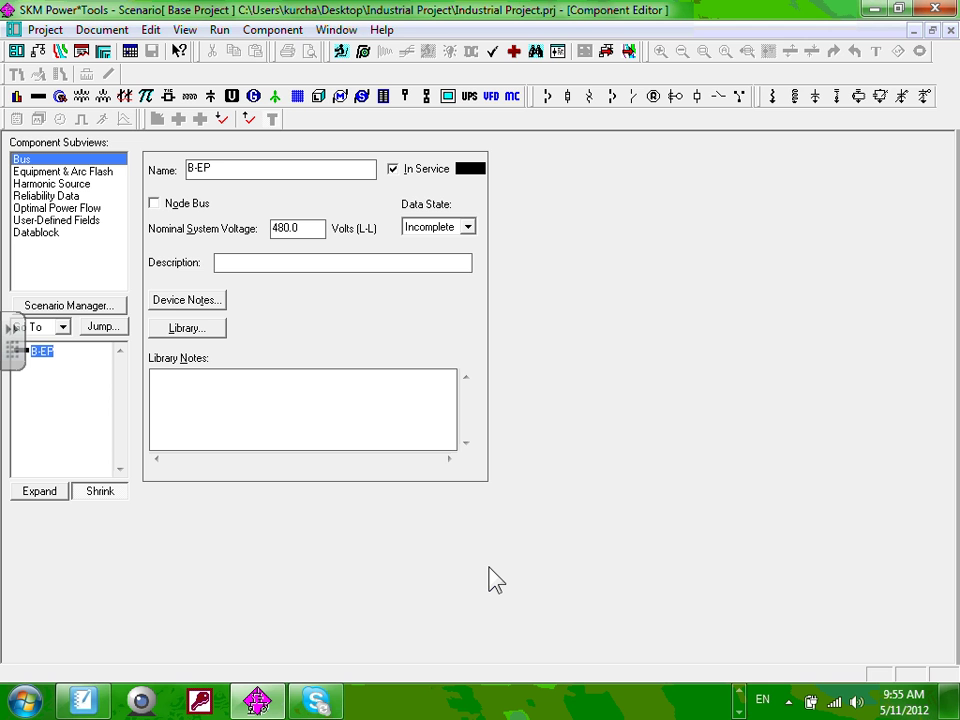
pyautogui.click(950, 31)
# Step: Check the general load data of LOAD-EP below bus B-EP and return to the one-line diagram
pyautogui.scroll(-2, 315, 408)
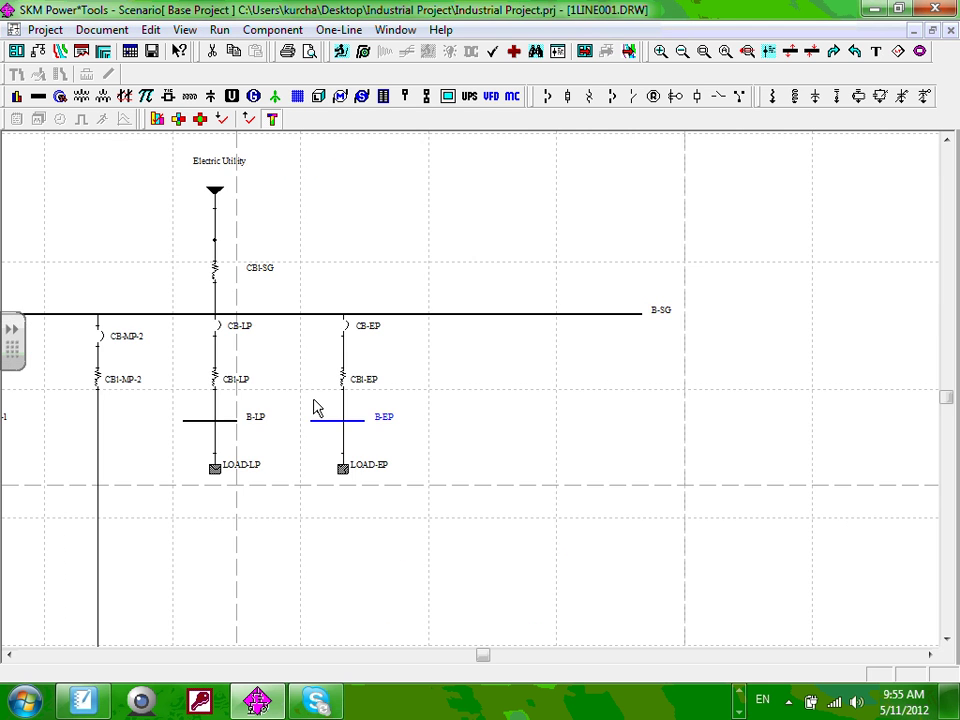
pyautogui.moveTo(315, 408); pyautogui.dragTo(505, 425)
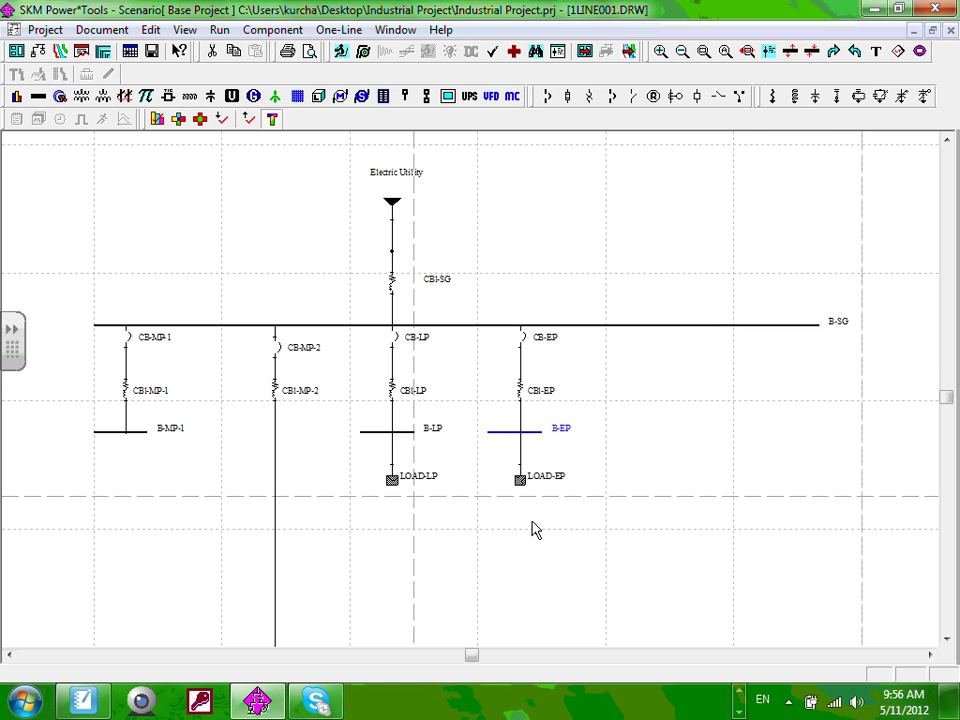
pyautogui.scroll(1, 632, 563)
pyautogui.doubleClick(630, 560)
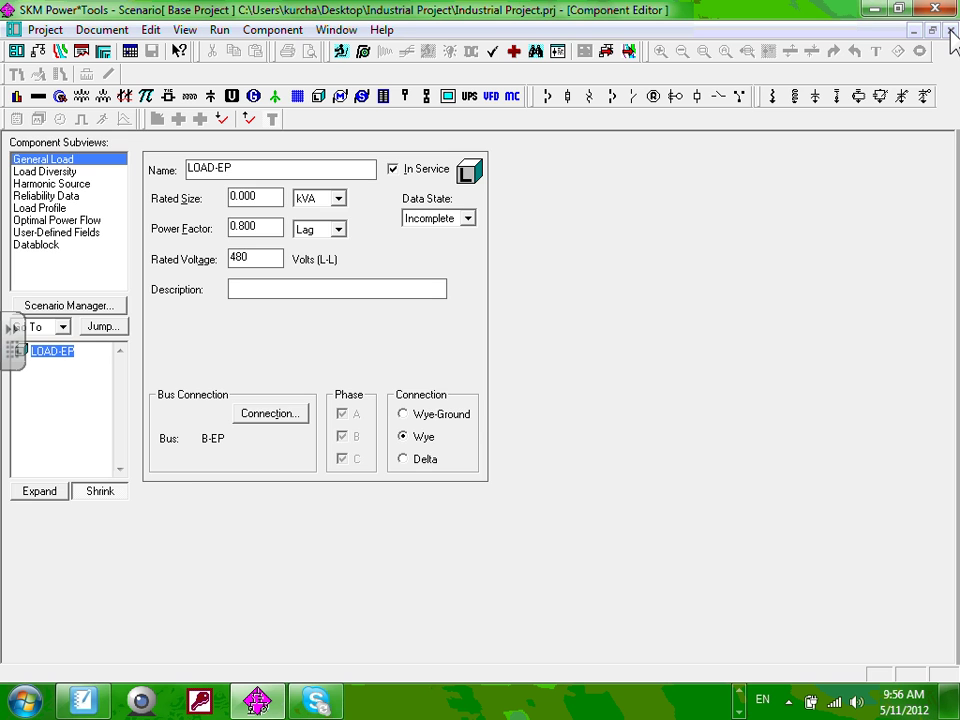
pyautogui.hotkey('ctrl', 'Tab')
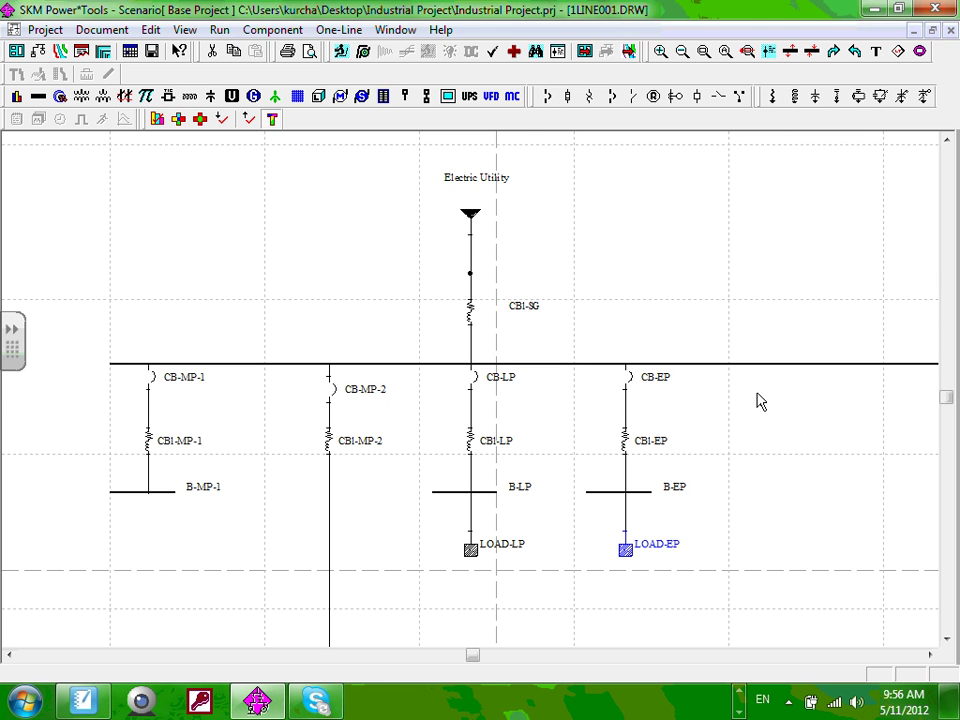
# Step: Open the data of cable CBl-SG below the Electric Utility and show its cable library in a maximized window
pyautogui.click(470, 314)
pyautogui.doubleClick(471, 314)
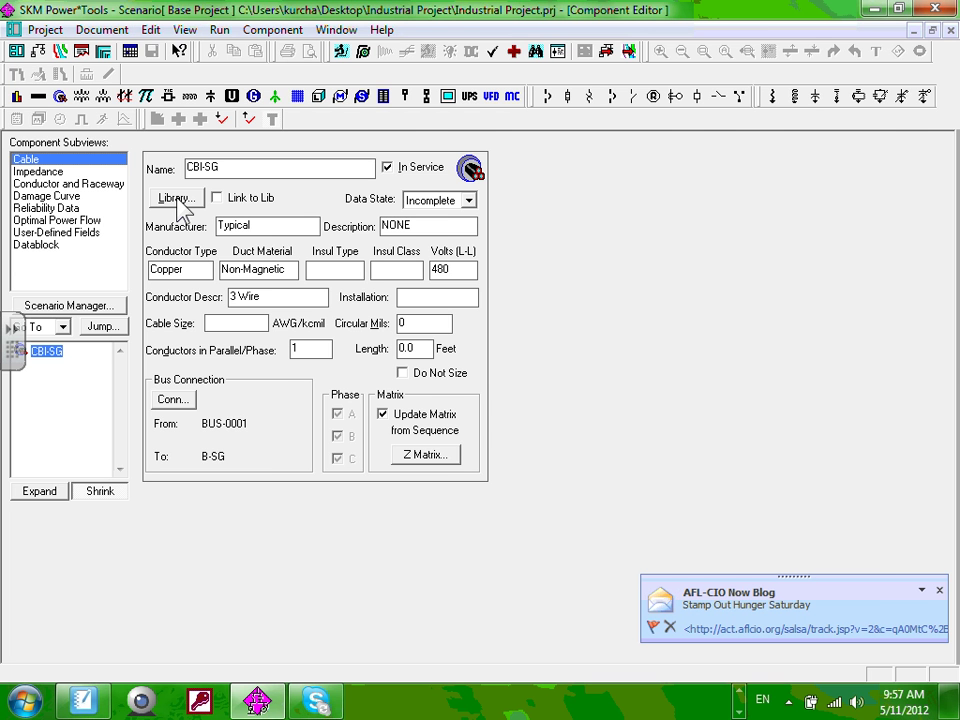
pyautogui.click(175, 198)
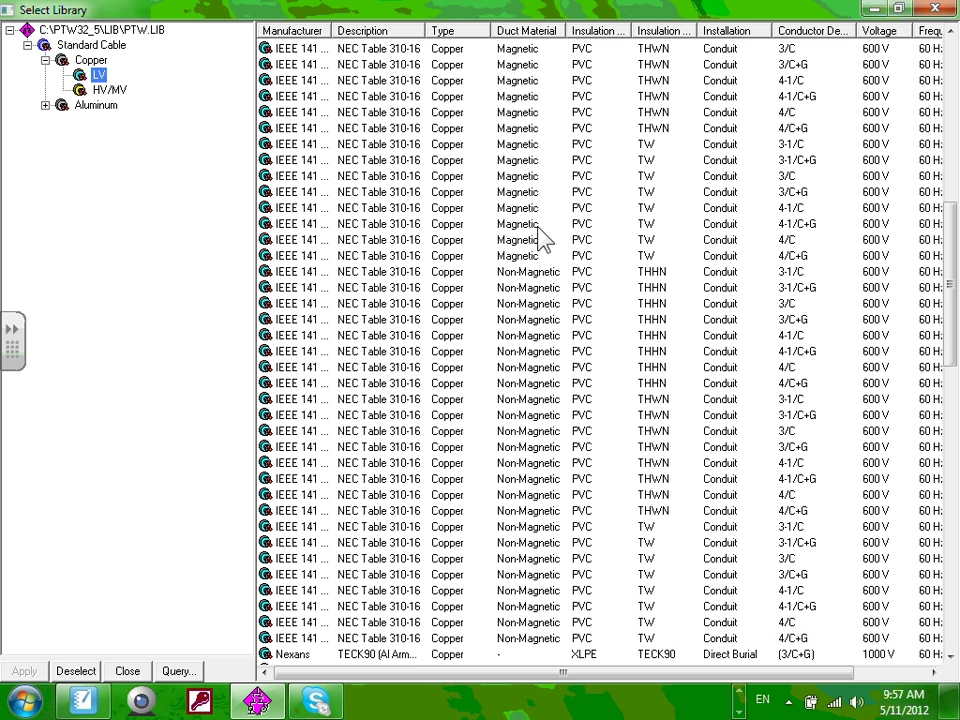
pyautogui.click(934, 9)
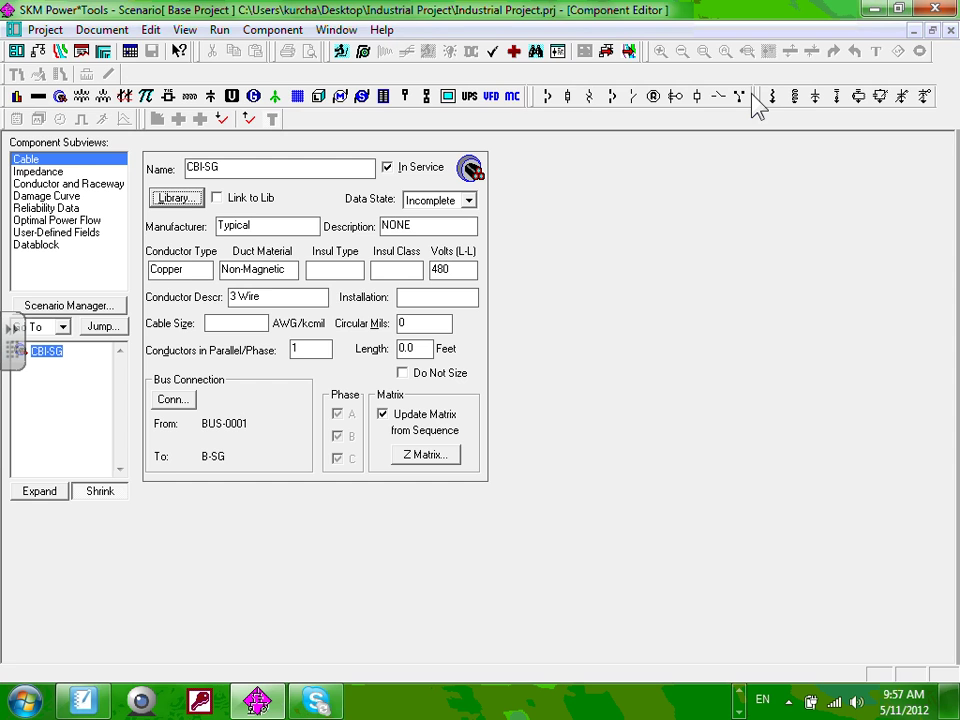
pyautogui.click(176, 198)
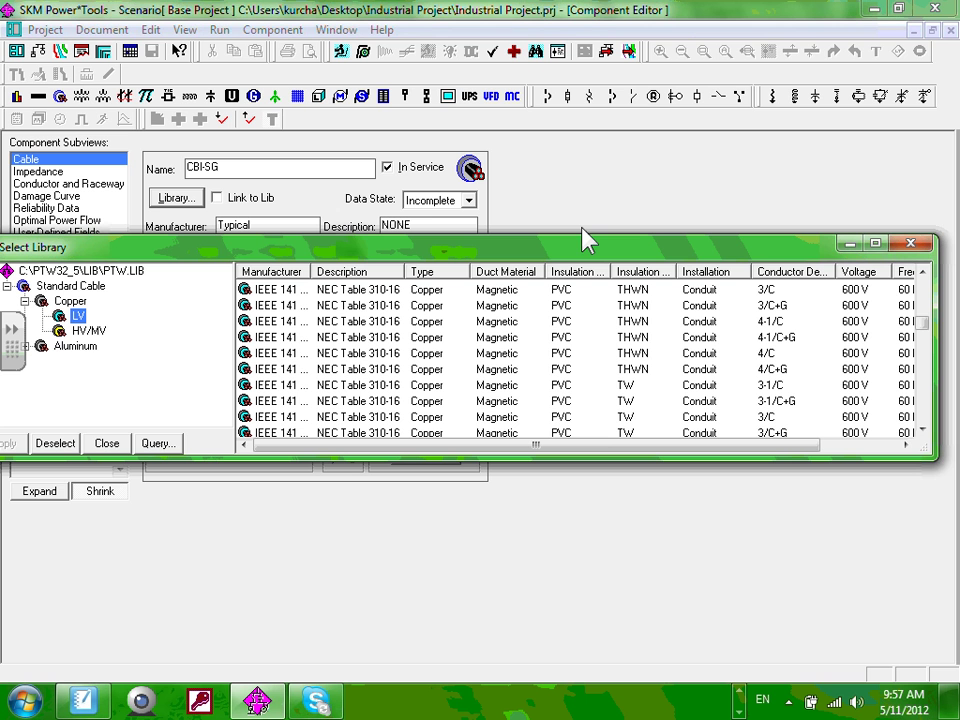
pyautogui.click(876, 245)
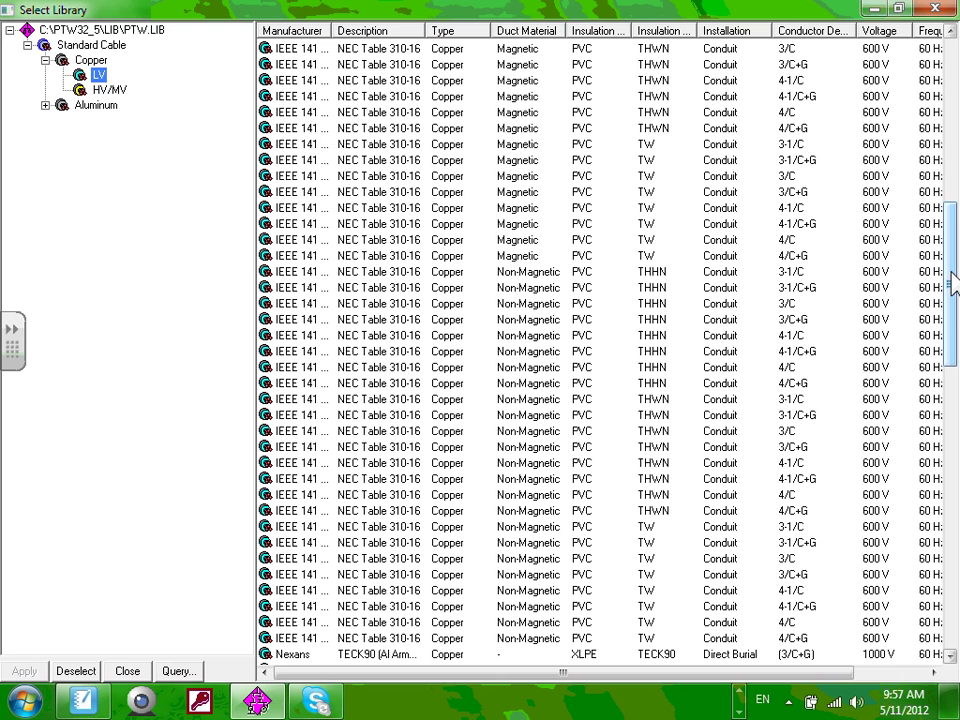
# Step: Expand the Aluminum cable group and select the copper LV entry NEC Table 310-16, Magnetic, PVC, THHN, Conduit, 4/C+G
pyautogui.moveTo(953, 285); pyautogui.dragTo(953, 102)
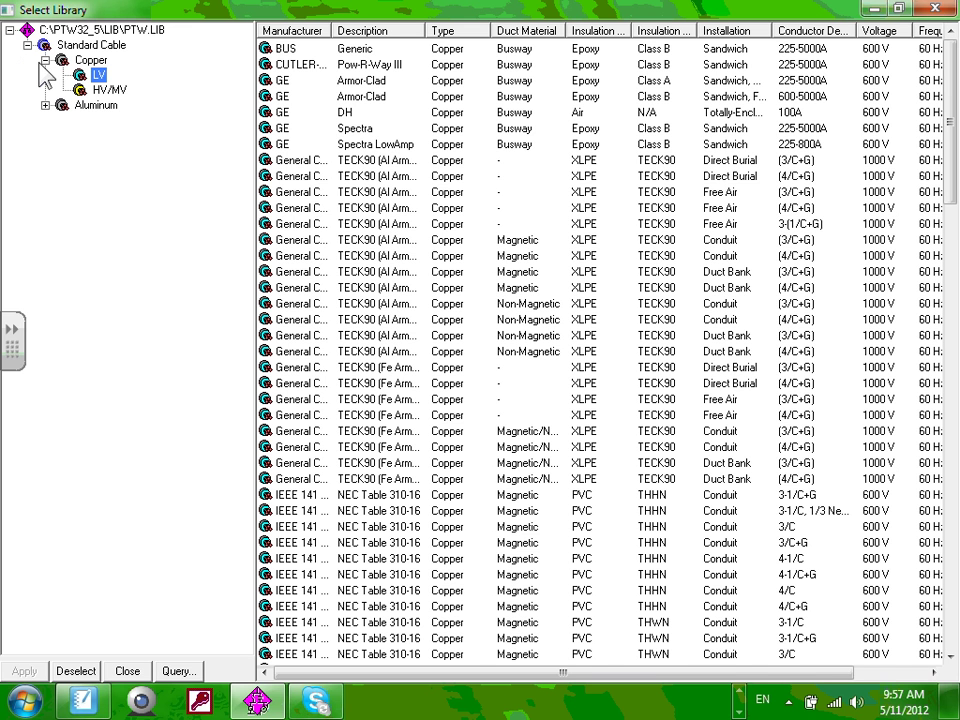
pyautogui.click(45, 105)
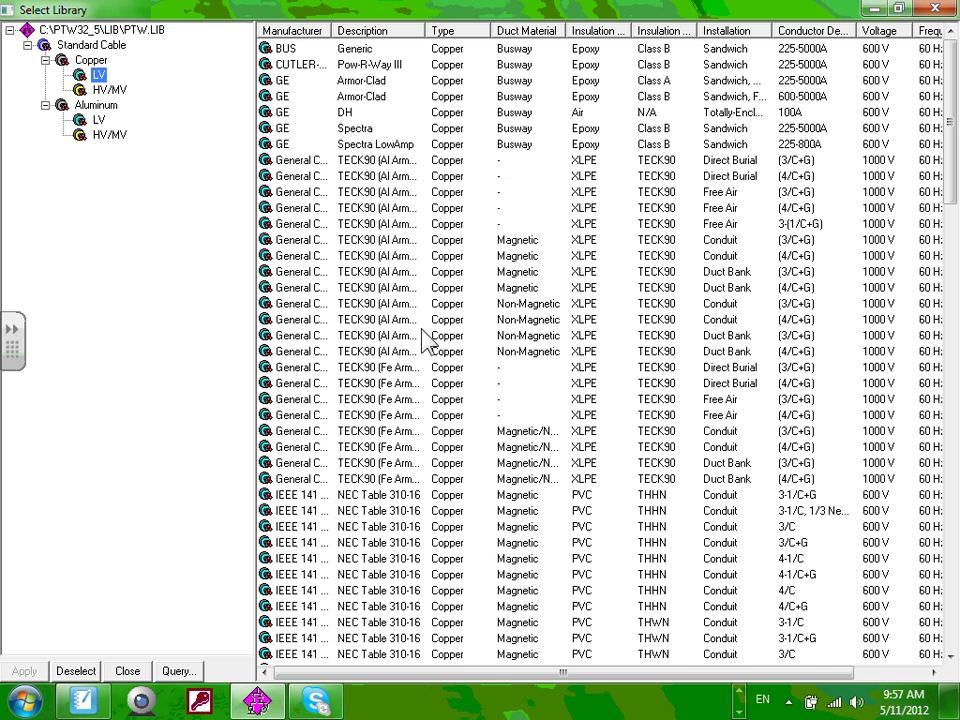
pyautogui.moveTo(940, 118); pyautogui.dragTo(950, 200)
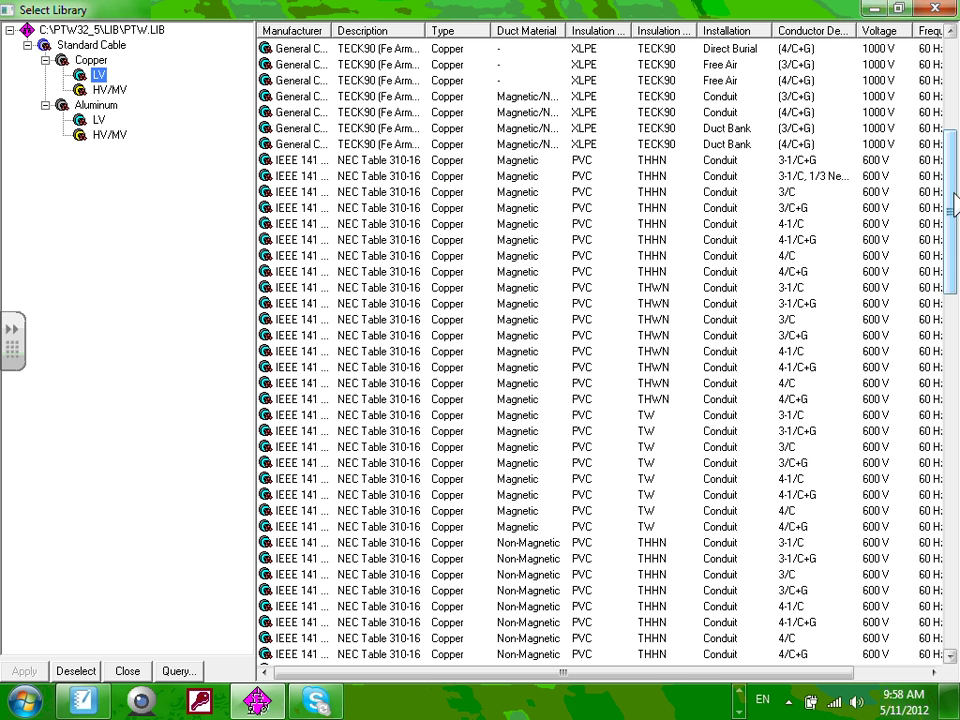
pyautogui.moveTo(955, 205)
pyautogui.mouseDown()
pyautogui.moveTo(950, 310)
pyautogui.moveTo(946, 224)
pyautogui.mouseUp()
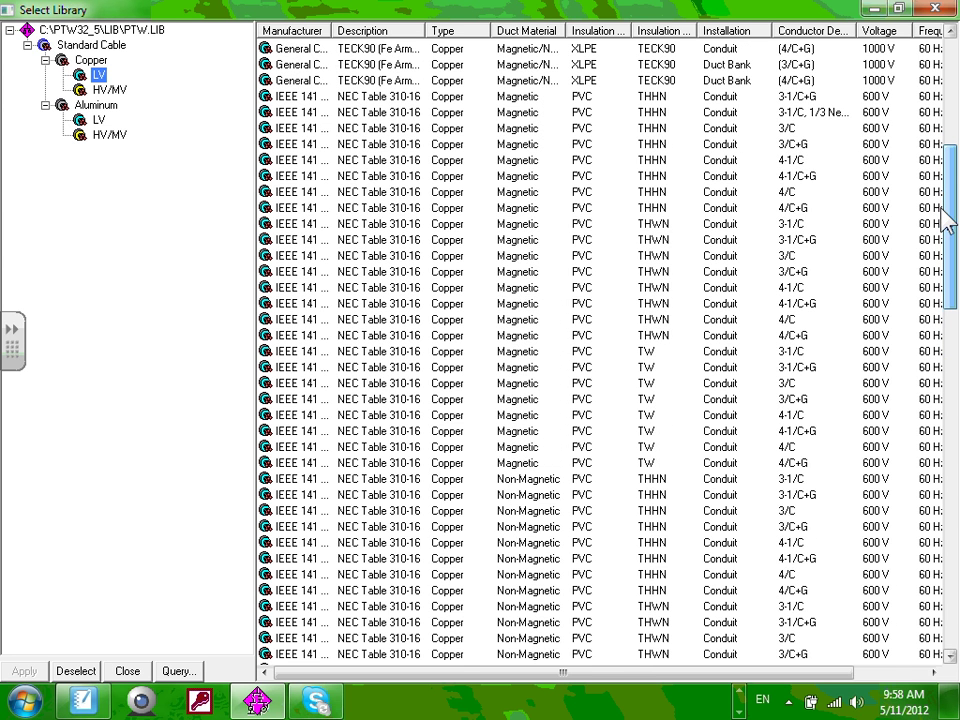
pyautogui.click(890, 208)
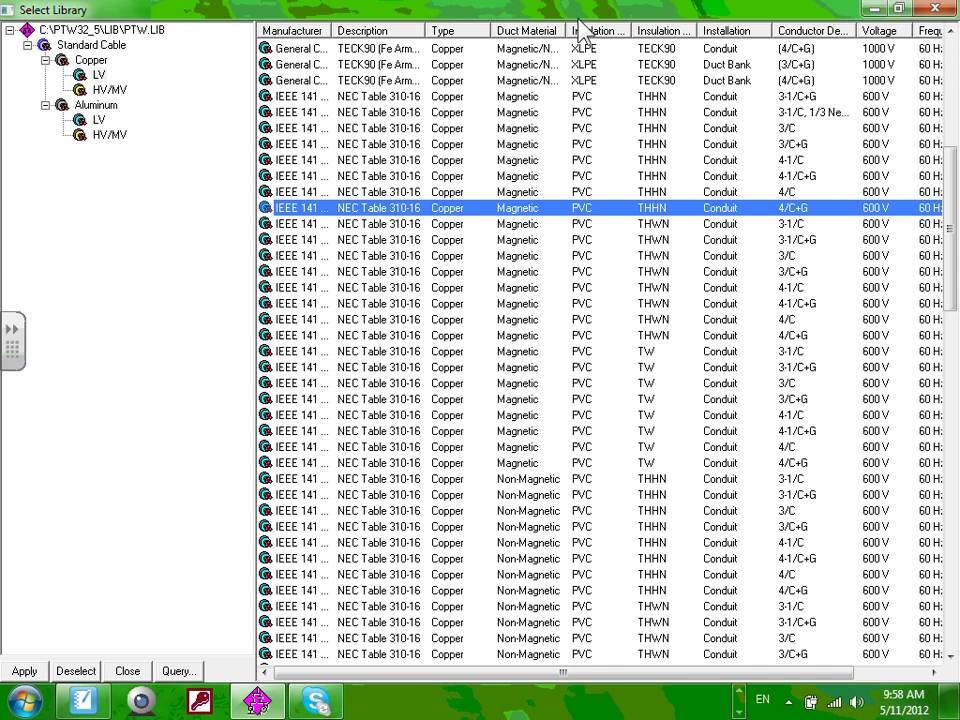
pyautogui.scroll(-1, 585, 105)
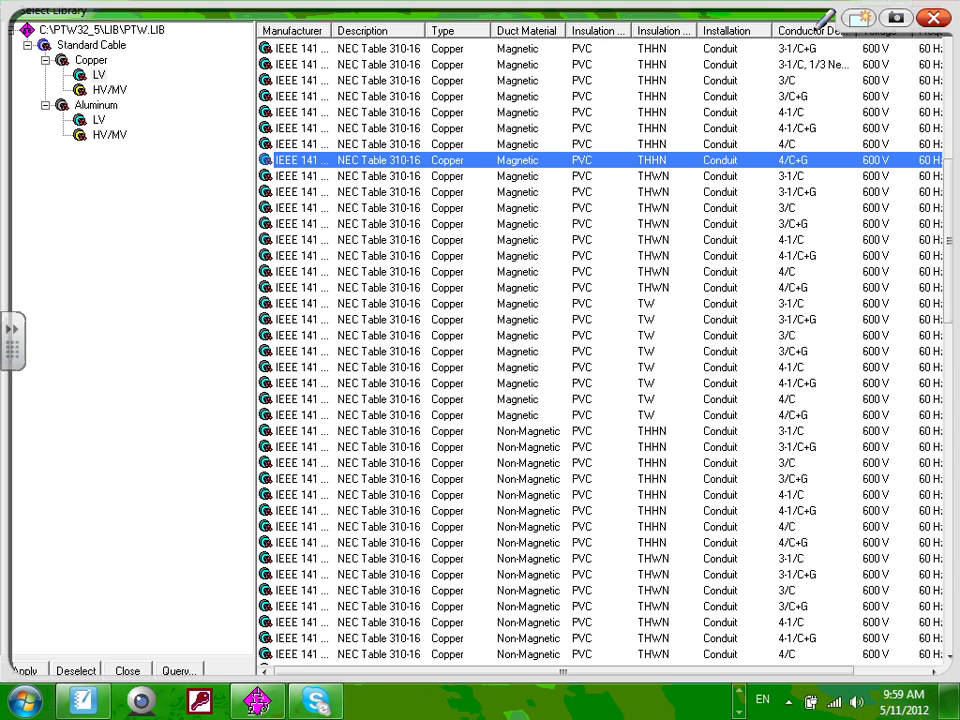
# Step: Mark the NEC Table 310-16, Magnetic, PVC, THWN, Conduit and 4/C entries in red ink, writing "EMT" above Magnetic
pyautogui.moveTo(325, 285)
pyautogui.mouseDown()
pyautogui.moveTo(433, 272)
pyautogui.moveTo(328, 282)
pyautogui.mouseUp()
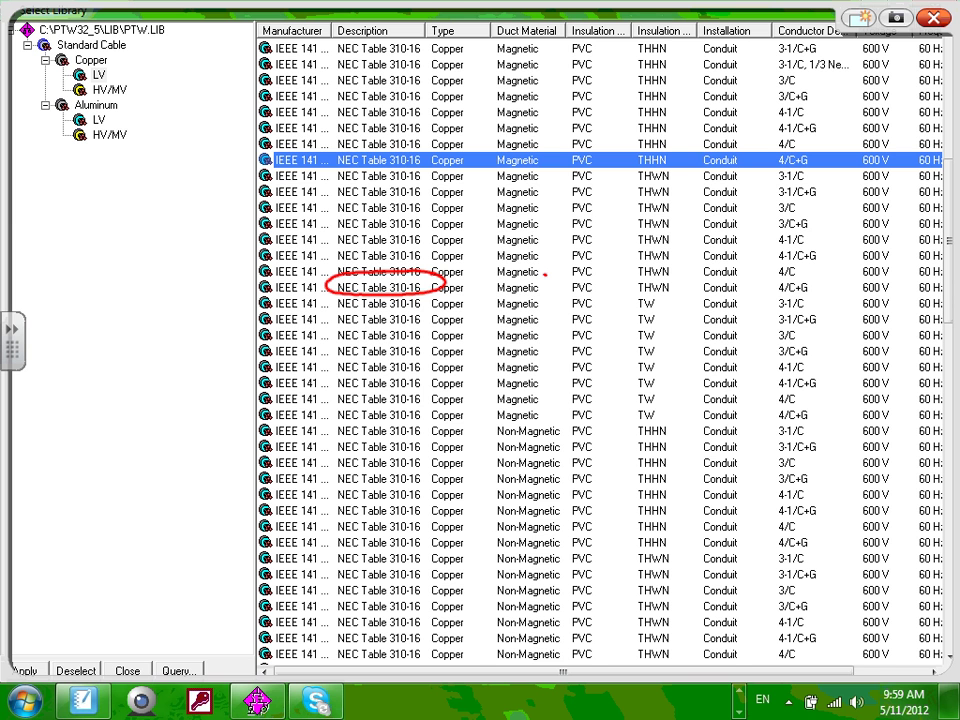
pyautogui.moveTo(545, 275); pyautogui.dragTo(553, 273)
pyautogui.moveTo(508, 231)
pyautogui.mouseDown()
pyautogui.moveTo(497, 262)
pyautogui.moveTo(529, 250)
pyautogui.mouseUp()
pyautogui.moveTo(537, 216); pyautogui.dragTo(538, 250)
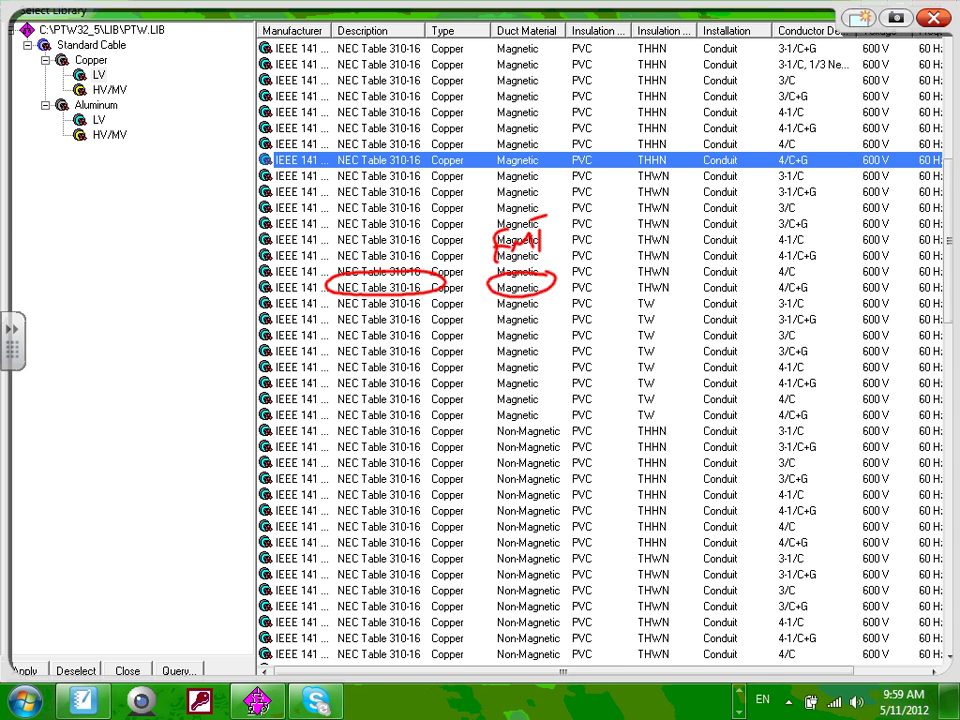
pyautogui.moveTo(596, 266); pyautogui.dragTo(610, 250)
pyautogui.moveTo(682, 256)
pyautogui.mouseDown()
pyautogui.moveTo(672, 271)
pyautogui.moveTo(682, 271)
pyautogui.mouseUp()
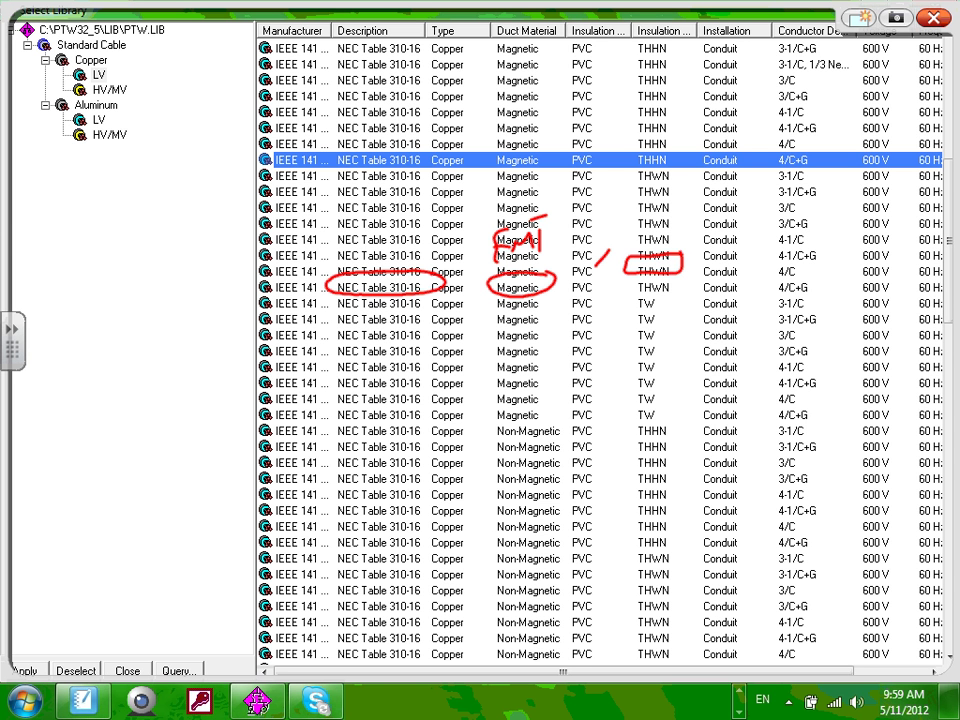
pyautogui.moveTo(741, 258); pyautogui.dragTo(759, 251)
pyautogui.moveTo(816, 252); pyautogui.dragTo(810, 256)
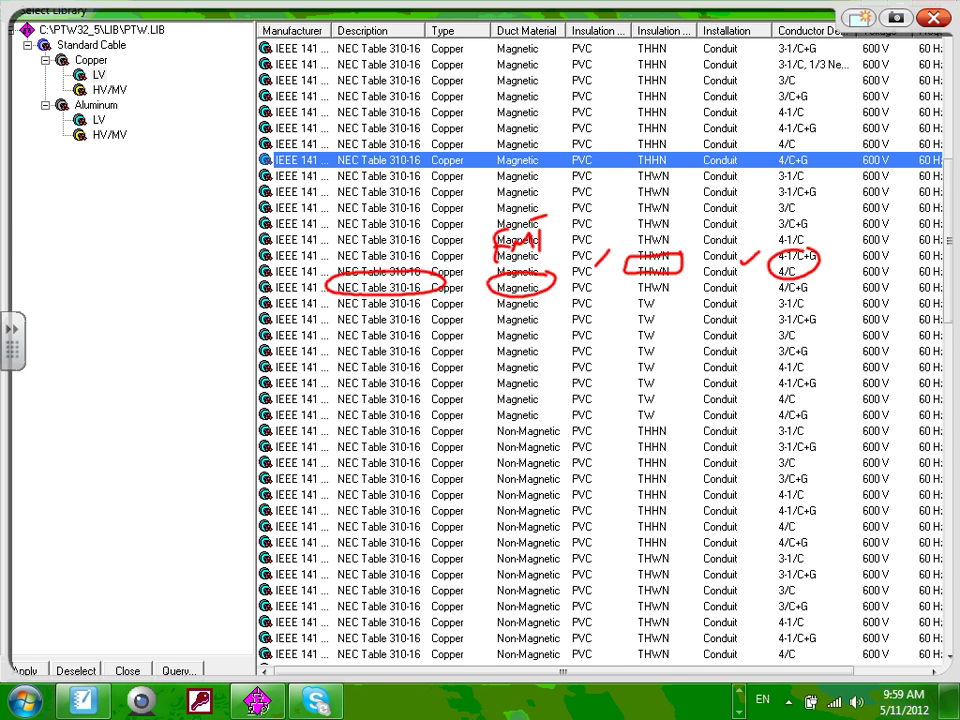
# Step: Draw a red arrow from the circled 4/C entry, handwrite "4 conductor cable" over the list and circle the note
pyautogui.moveTo(777, 261); pyautogui.dragTo(676, 338)
pyautogui.moveTo(482, 412); pyautogui.dragTo(495, 435)
pyautogui.moveTo(486, 420); pyautogui.dragTo(492, 465)
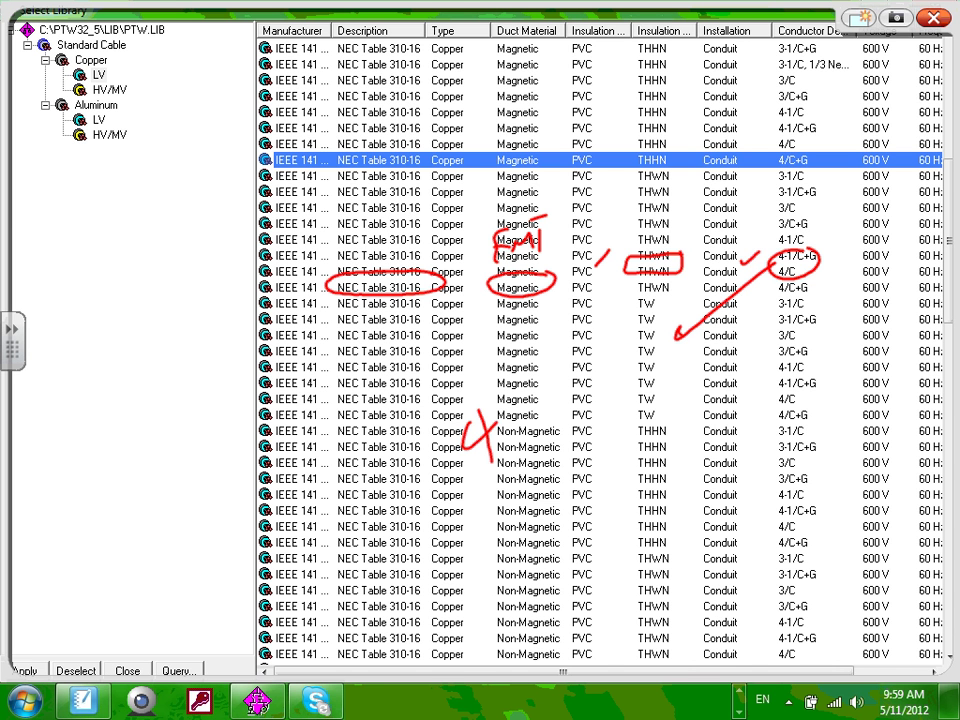
pyautogui.moveTo(520, 392); pyautogui.dragTo(518, 394)
pyautogui.moveTo(537, 400)
pyautogui.mouseDown()
pyautogui.moveTo(556, 372)
pyautogui.moveTo(640, 305)
pyautogui.mouseUp()
pyautogui.moveTo(556, 432)
pyautogui.mouseDown()
pyautogui.moveTo(552, 470)
pyautogui.moveTo(600, 390)
pyautogui.mouseUp()
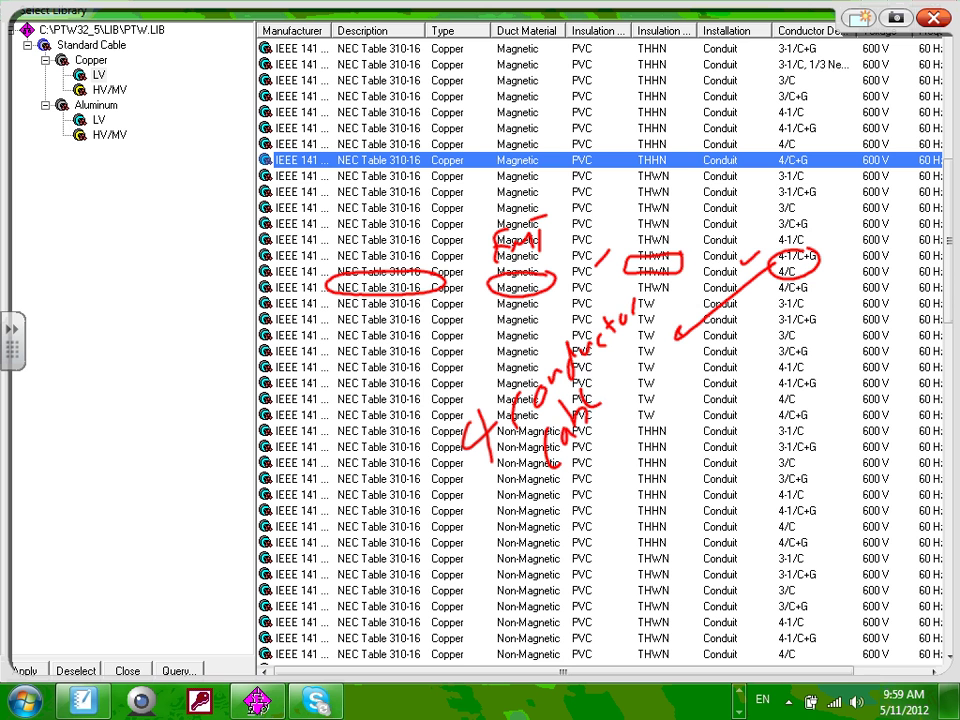
pyautogui.moveTo(640, 290); pyautogui.dragTo(600, 530)
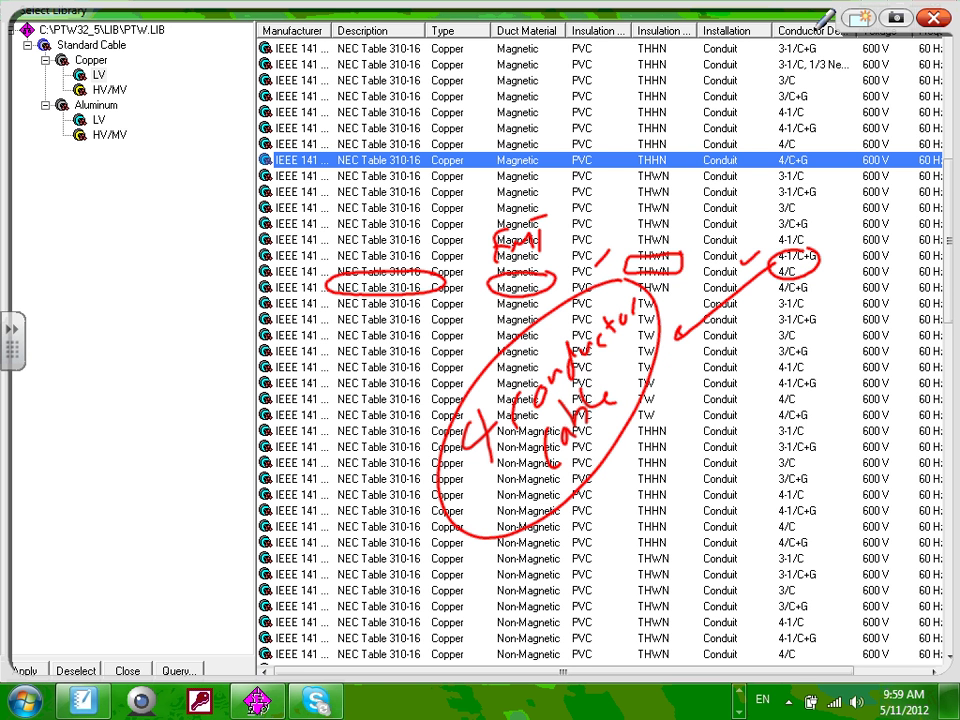
# Step: Circle the 4-1/C entry in blue ink and draw an arrow from it to a handwritten note about 4 single conductor cable
pyautogui.moveTo(822, 224); pyautogui.dragTo(780, 376)
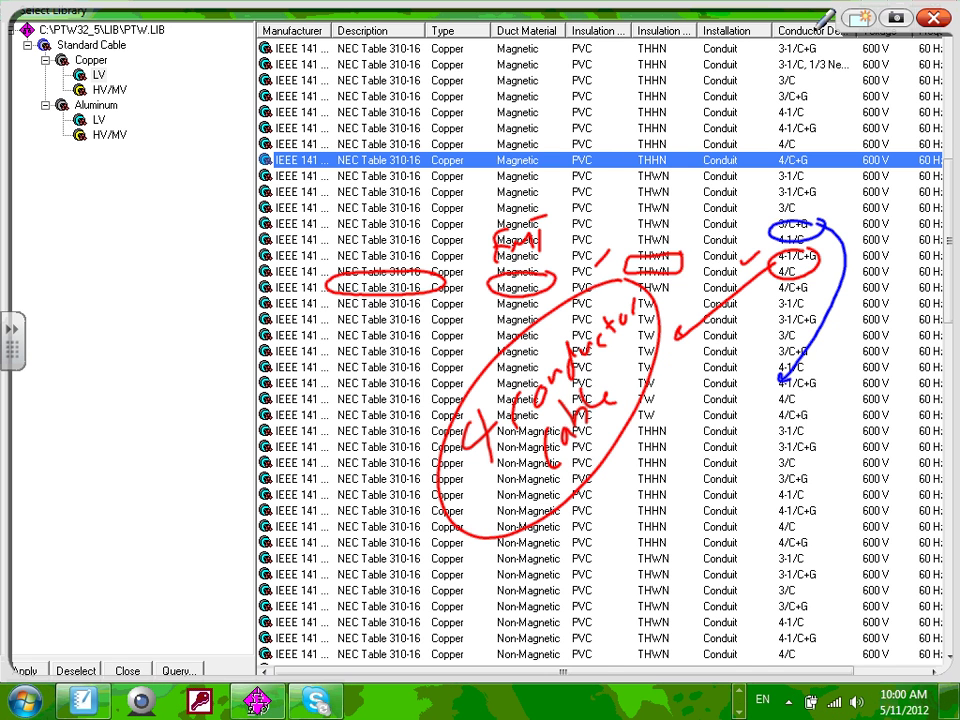
pyautogui.moveTo(686, 481)
pyautogui.mouseDown()
pyautogui.moveTo(640, 518)
pyautogui.moveTo(684, 526)
pyautogui.mouseUp()
pyautogui.moveTo(717, 444); pyautogui.dragTo(712, 487)
pyautogui.moveTo(736, 428)
pyautogui.mouseDown()
pyautogui.moveTo(738, 438)
pyautogui.moveTo(795, 418)
pyautogui.moveTo(824, 378)
pyautogui.mouseUp()
pyautogui.moveTo(716, 542); pyautogui.dragTo(712, 575)
pyautogui.moveTo(734, 536)
pyautogui.mouseDown()
pyautogui.moveTo(730, 558)
pyautogui.moveTo(810, 456)
pyautogui.mouseUp()
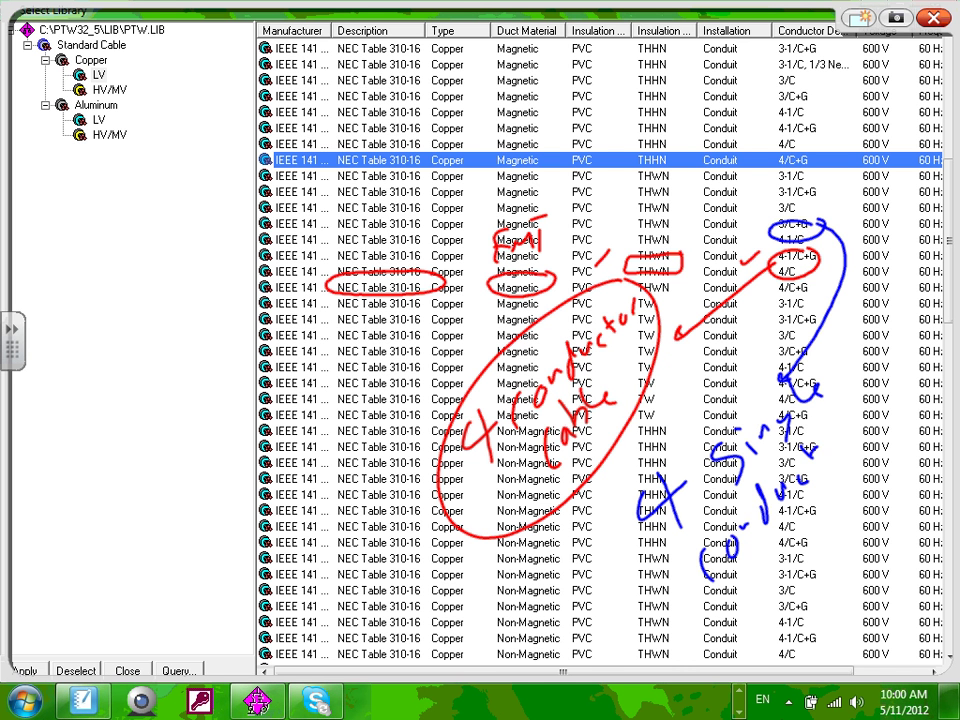
pyautogui.moveTo(778, 550)
pyautogui.mouseDown()
pyautogui.moveTo(772, 590)
pyautogui.moveTo(845, 488)
pyautogui.mouseUp()
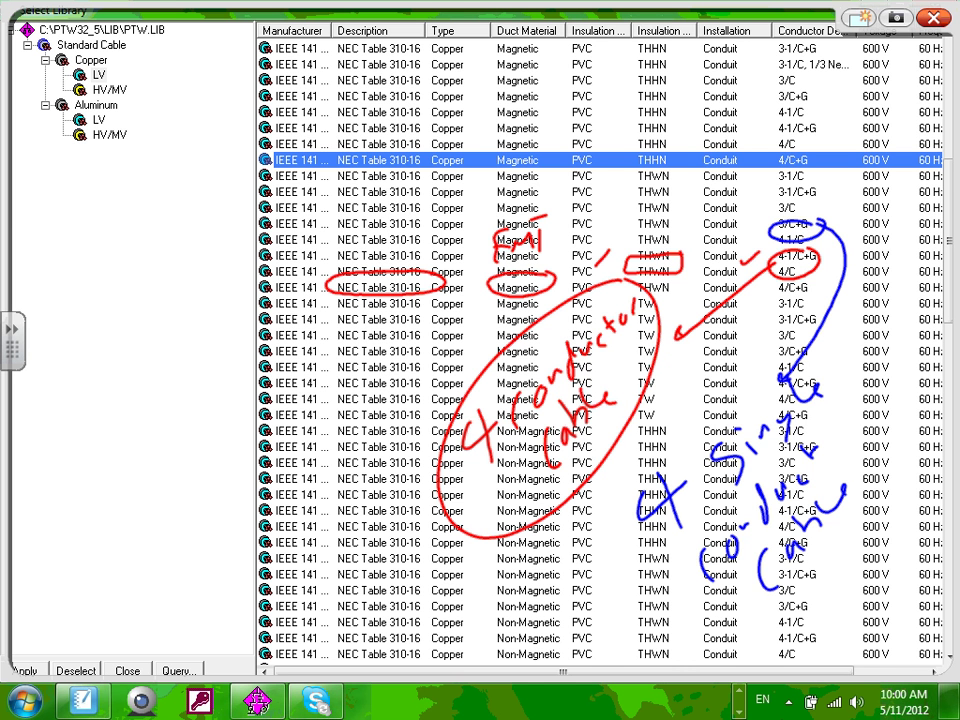
# Step: Sketch four separate conductors as blue lines and one multi-conductor cable as a red line with branching ends
pyautogui.moveTo(865, 262); pyautogui.dragTo(868, 420)
pyautogui.moveTo(926, 255); pyautogui.dragTo(909, 419)
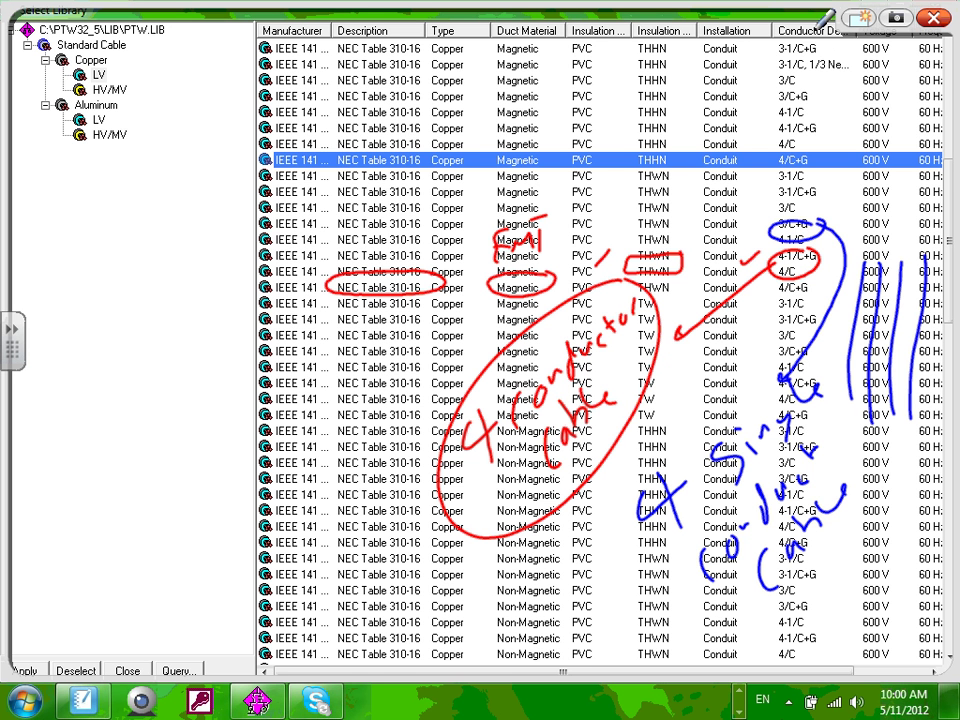
pyautogui.moveTo(414, 373); pyautogui.dragTo(294, 577)
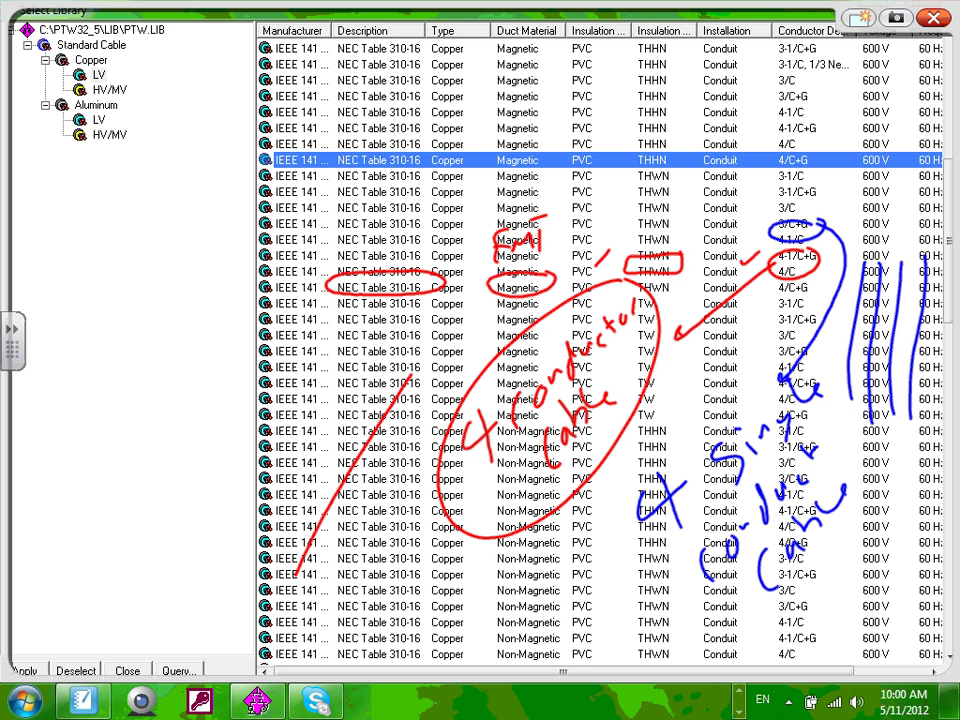
pyautogui.moveTo(411, 321)
pyautogui.mouseDown()
pyautogui.moveTo(401, 368)
pyautogui.moveTo(424, 381)
pyautogui.mouseUp()
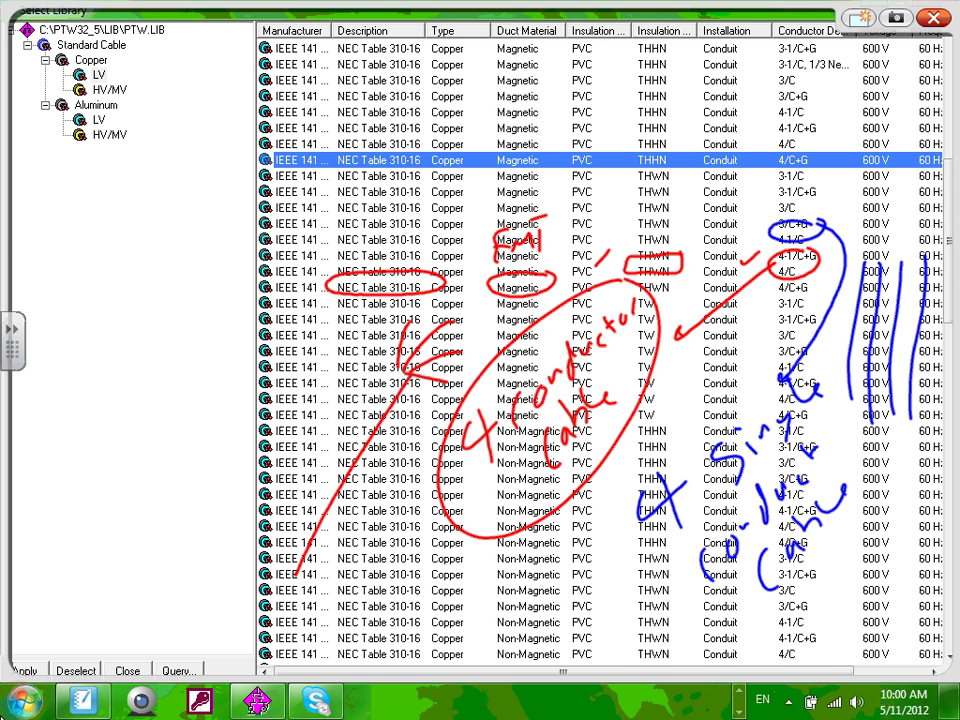
# Step: Save and clear the ink notes, and reselect the Magnetic THHN 4/C+G cable in the library list
pyautogui.click(896, 20)
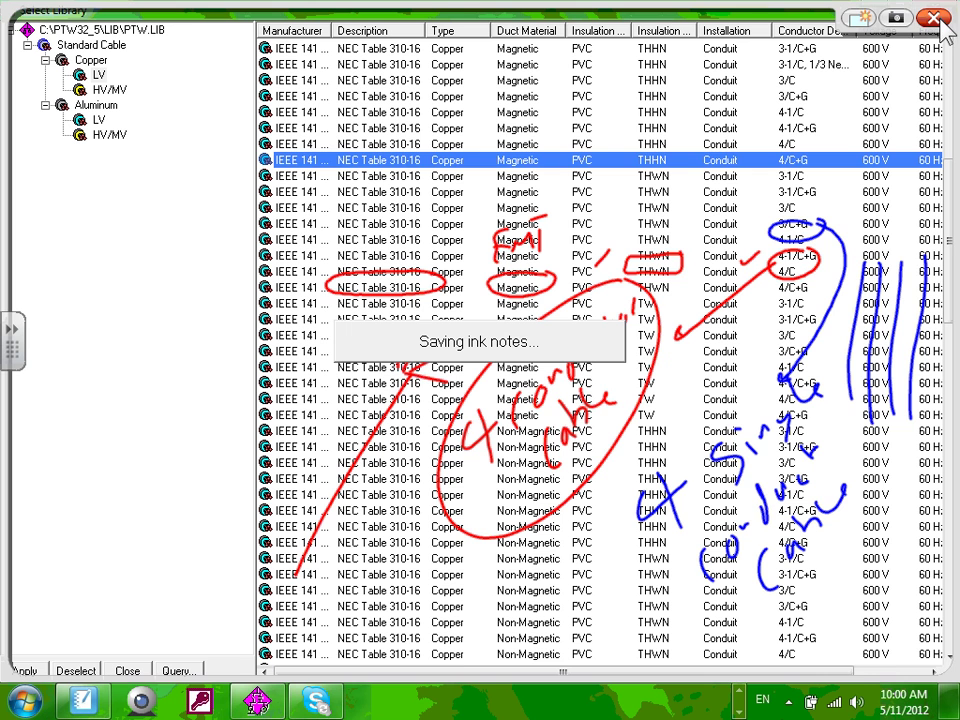
pyautogui.click(936, 19)
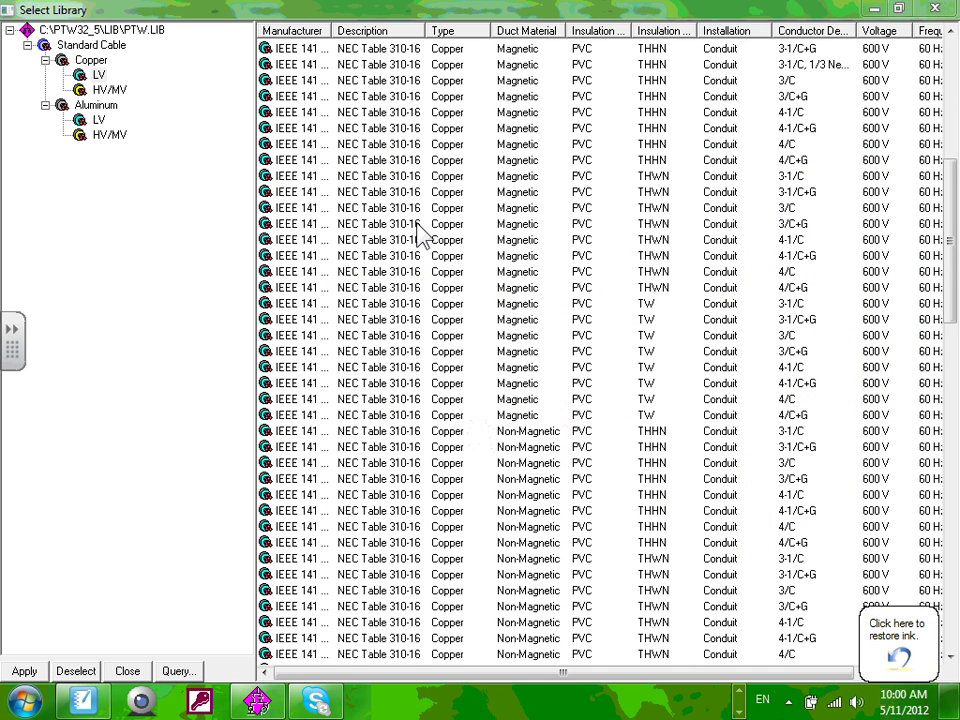
pyautogui.click(790, 158)
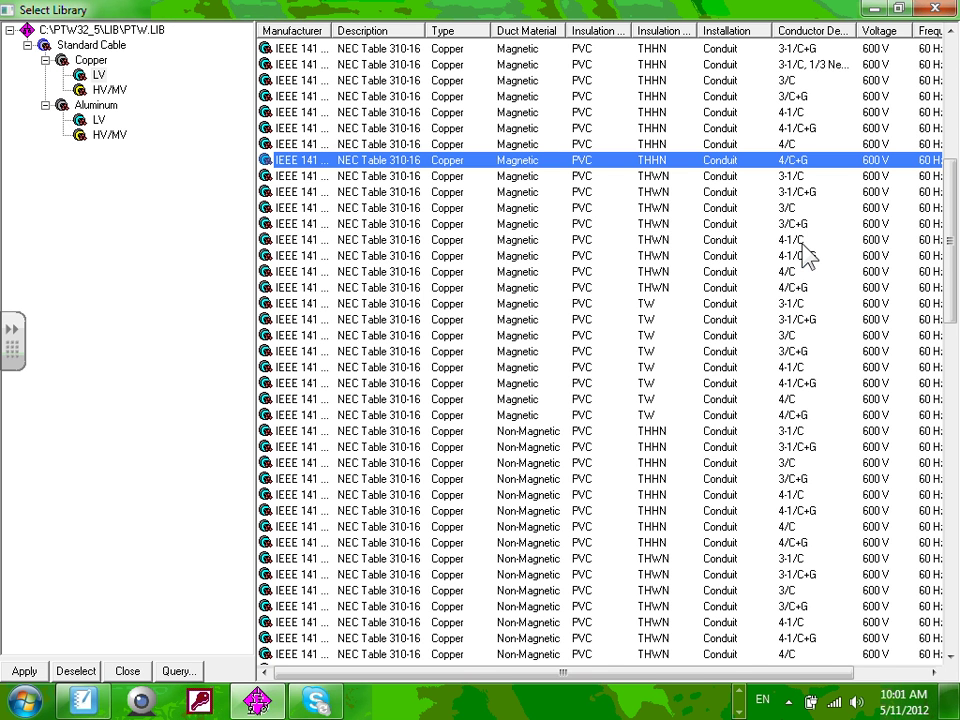
# Step: Assign the Non-Magnetic THHN 4-1/C copper conduit cable from the library to CBl-SG and set its length to 9 feet
pyautogui.click(803, 243)
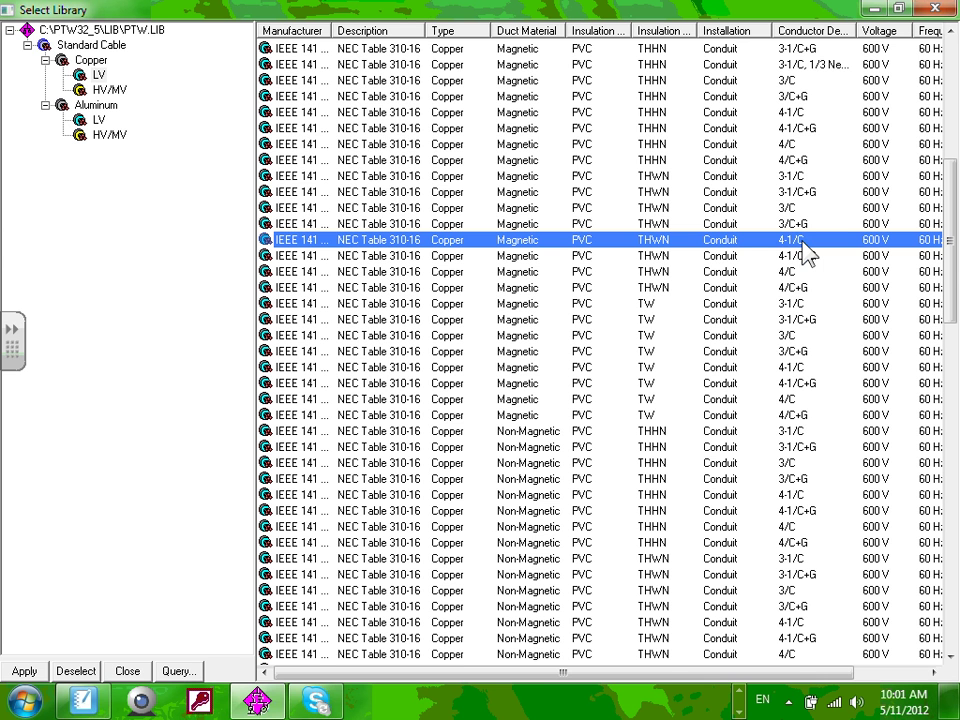
pyautogui.scroll(-2, 805, 253)
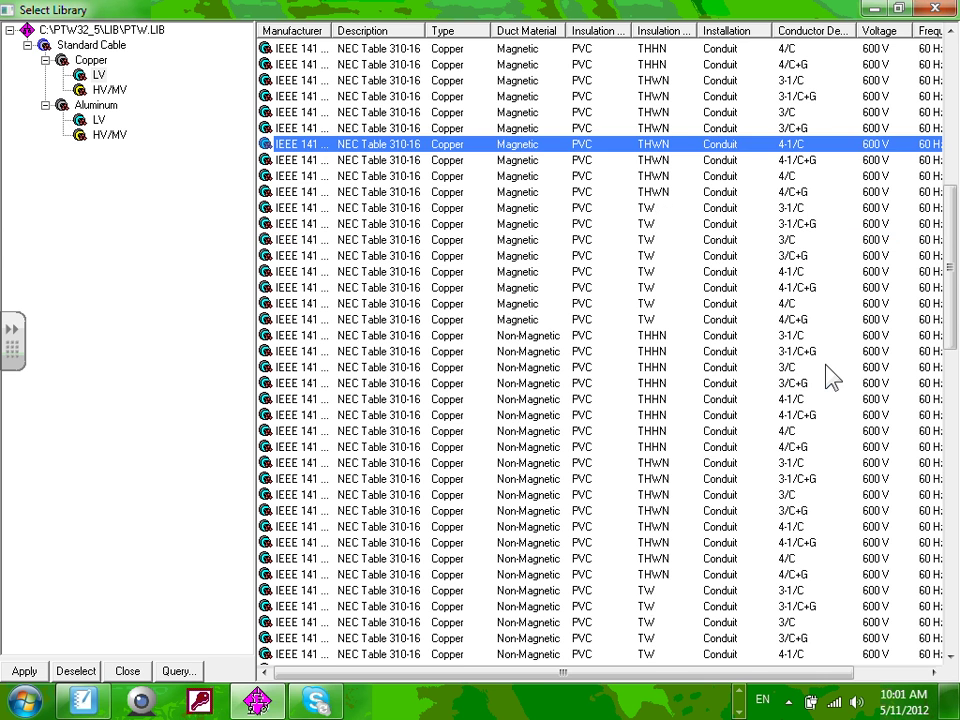
pyautogui.scroll(-4, 805, 249)
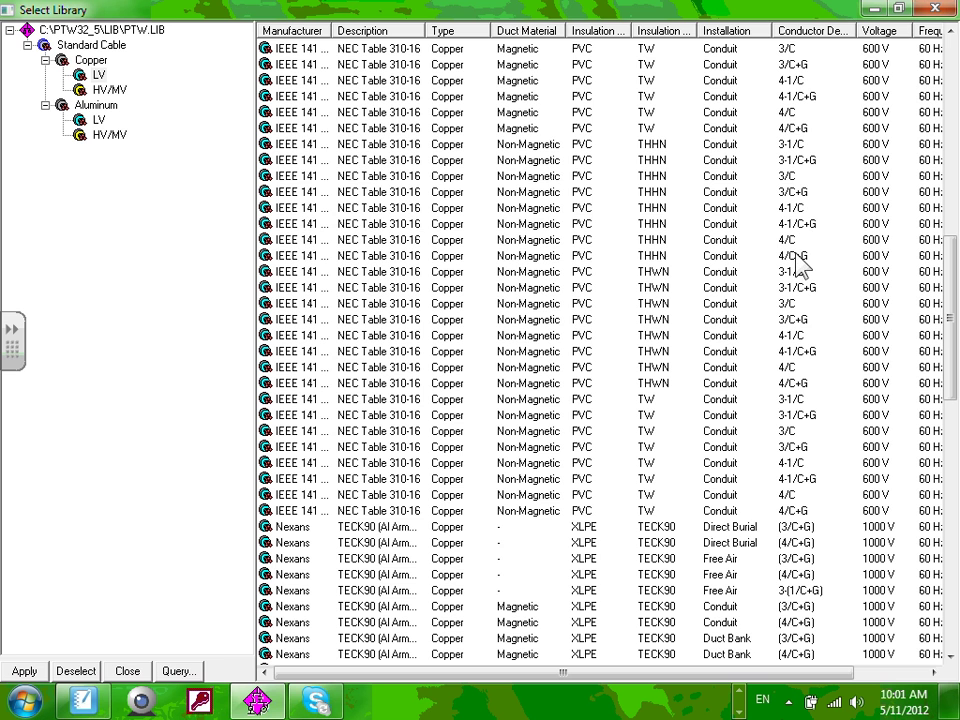
pyautogui.doubleClick(800, 212)
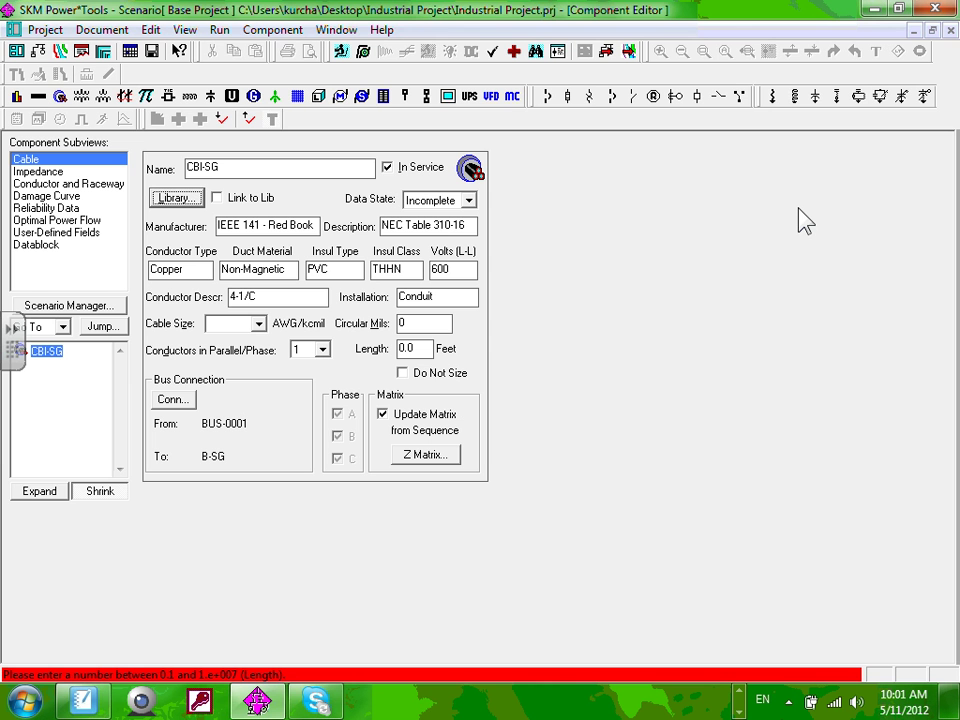
pyautogui.click(950, 31)
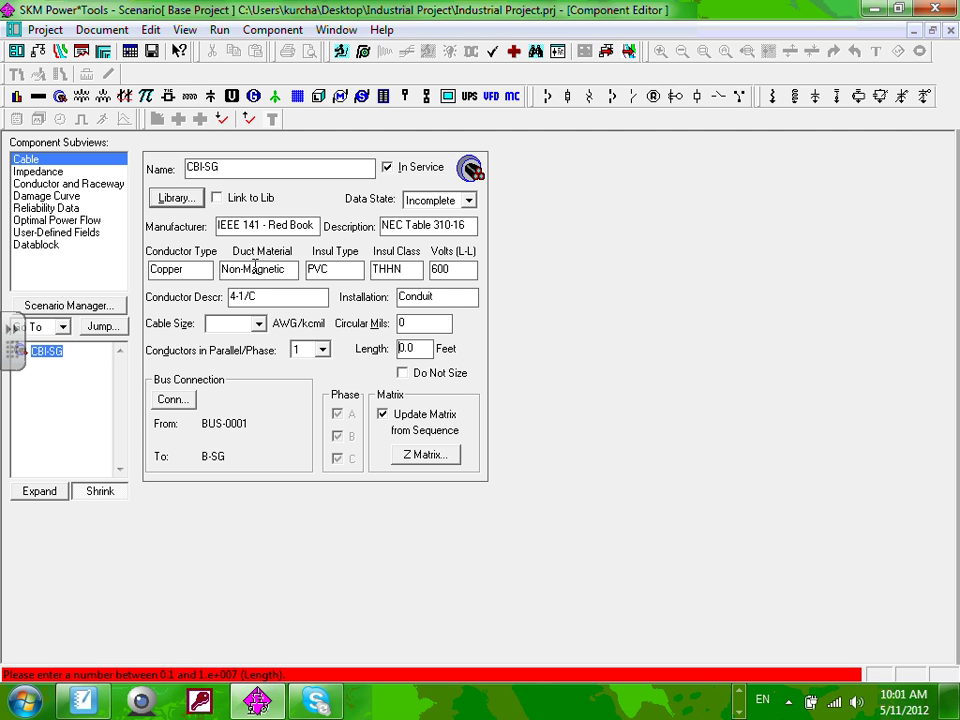
pyautogui.moveTo(421, 346); pyautogui.dragTo(385, 355)
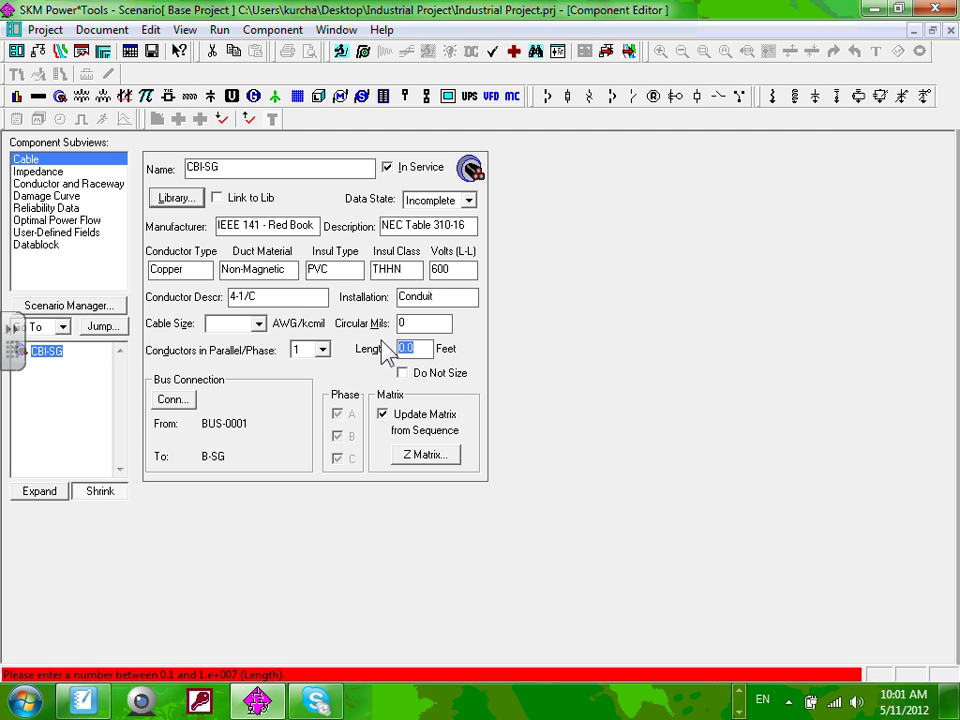
pyautogui.write('9')
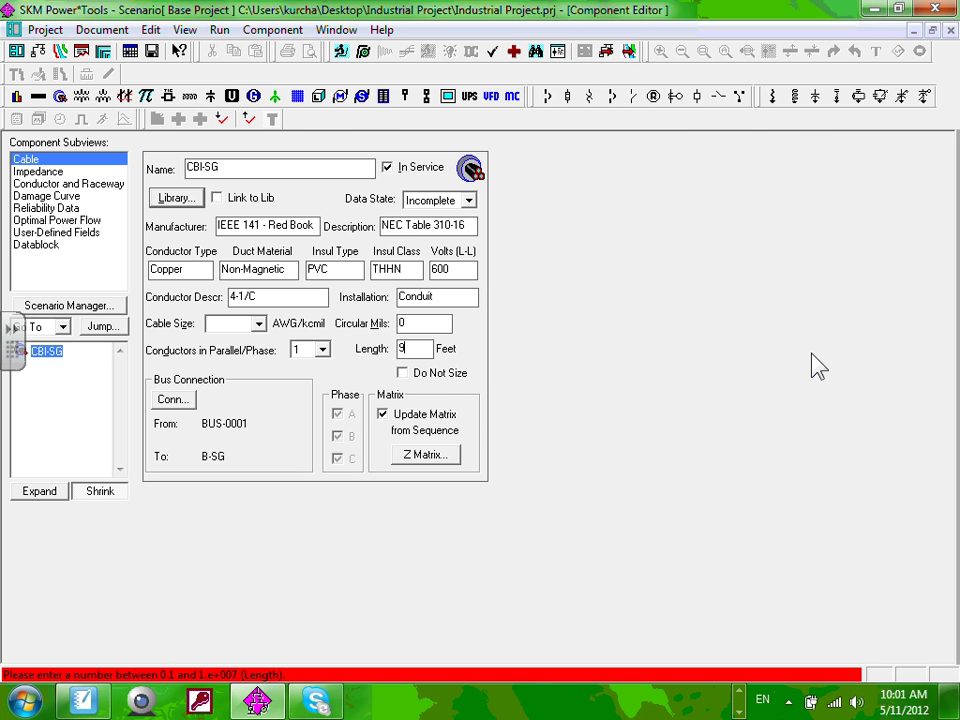
# Step: Switch the CBl-SG library cable to the Non-Magnetic PVC THWN 4-1/C copper conduit type
pyautogui.click(174, 198)
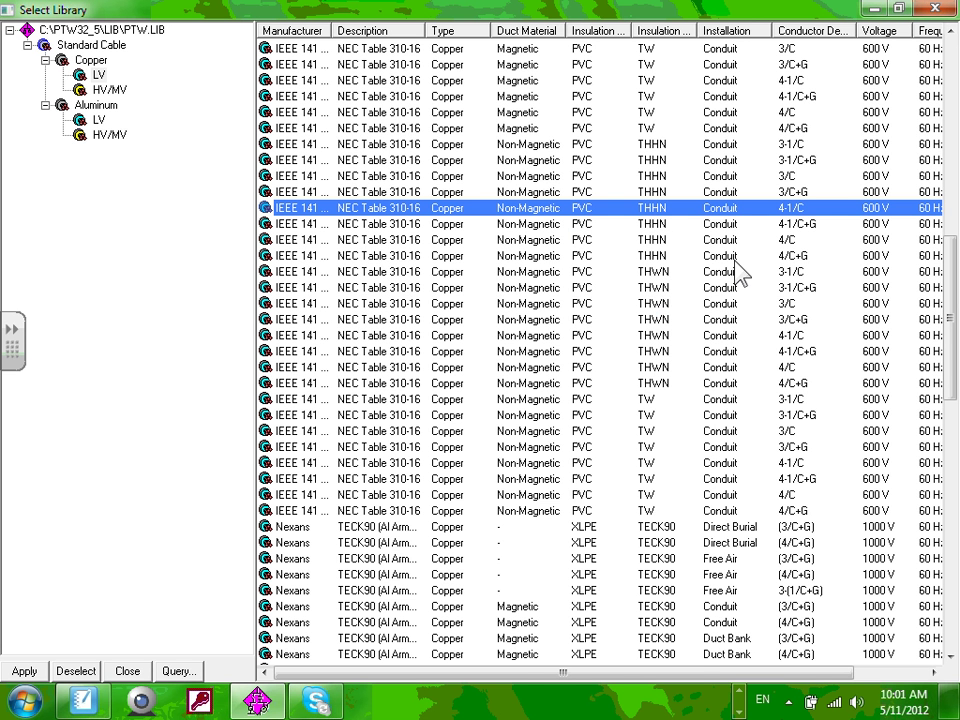
pyautogui.click(716, 338)
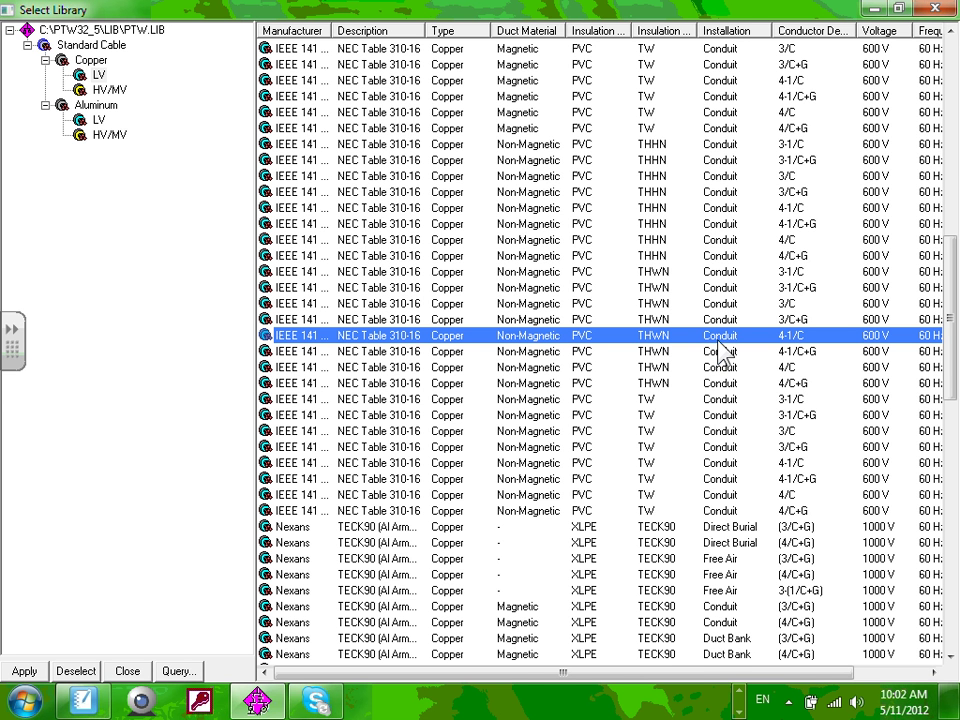
pyautogui.click(937, 10)
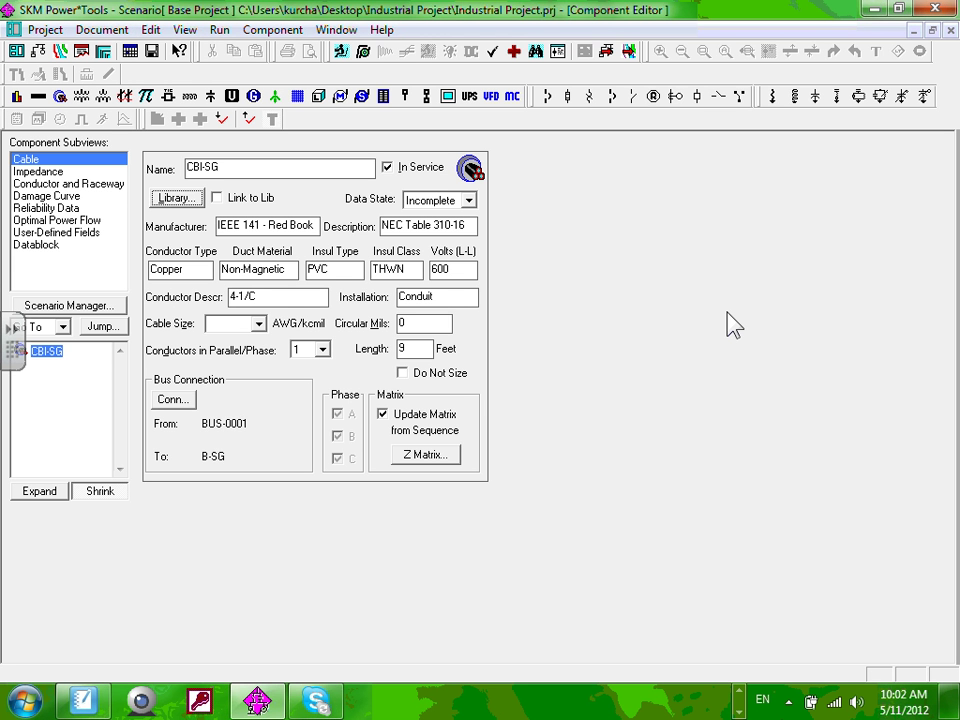
# Step: Set the CBl-SG cable size to 500 kcmil
pyautogui.click(259, 325)
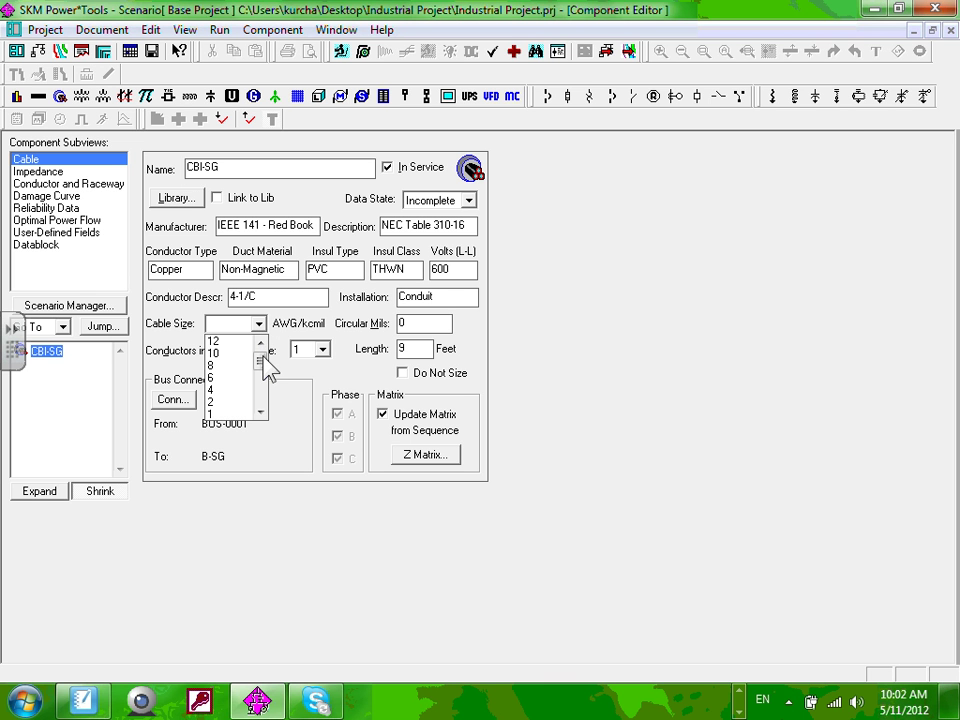
pyautogui.moveTo(262, 364); pyautogui.dragTo(212, 392)
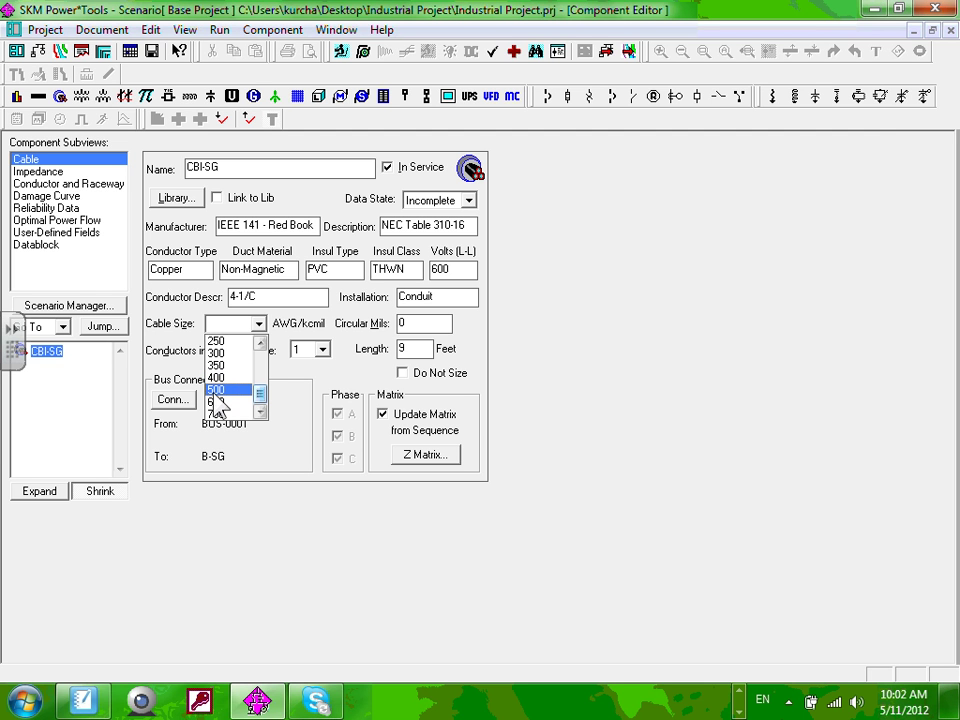
pyautogui.click(220, 389)
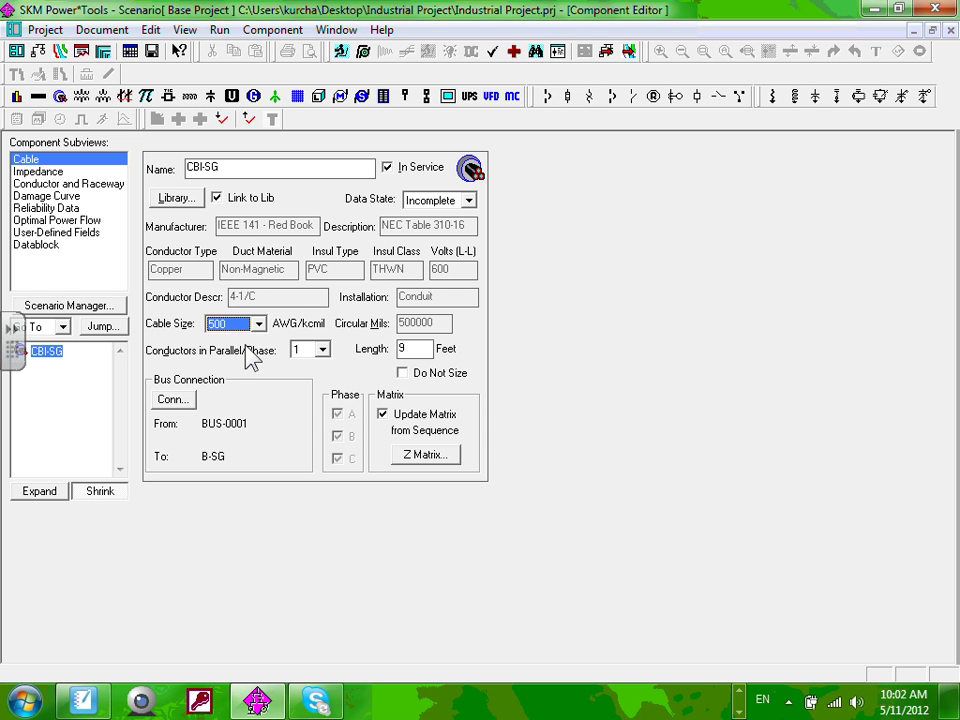
# Step: Change the CBl-SG cable size to 400 kcmil
pyautogui.click(322, 350)
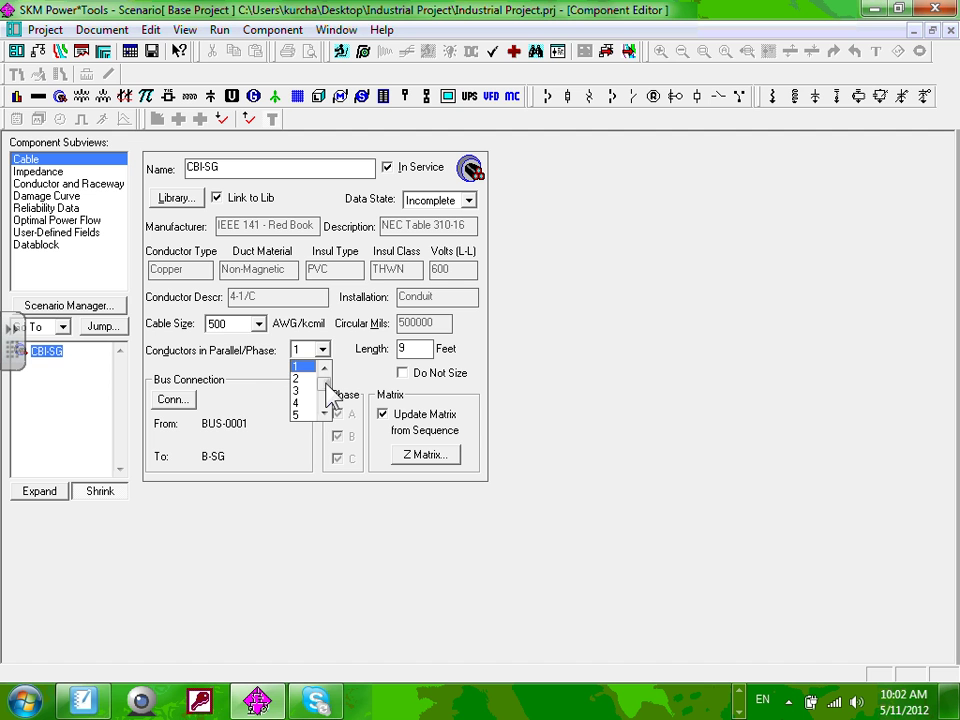
pyautogui.click(258, 325)
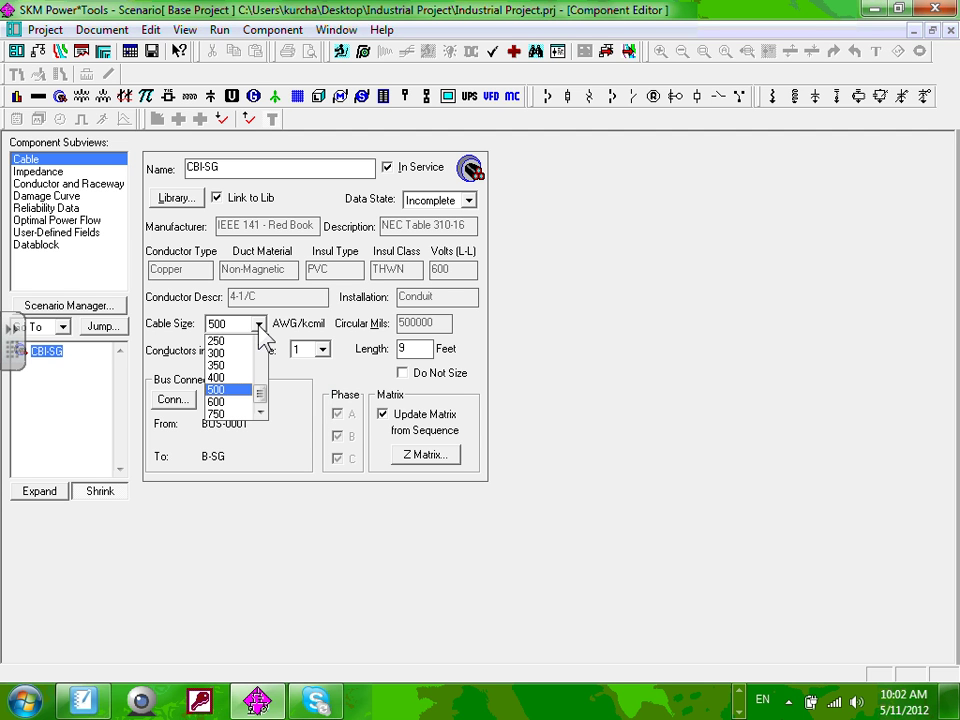
pyautogui.click(245, 377)
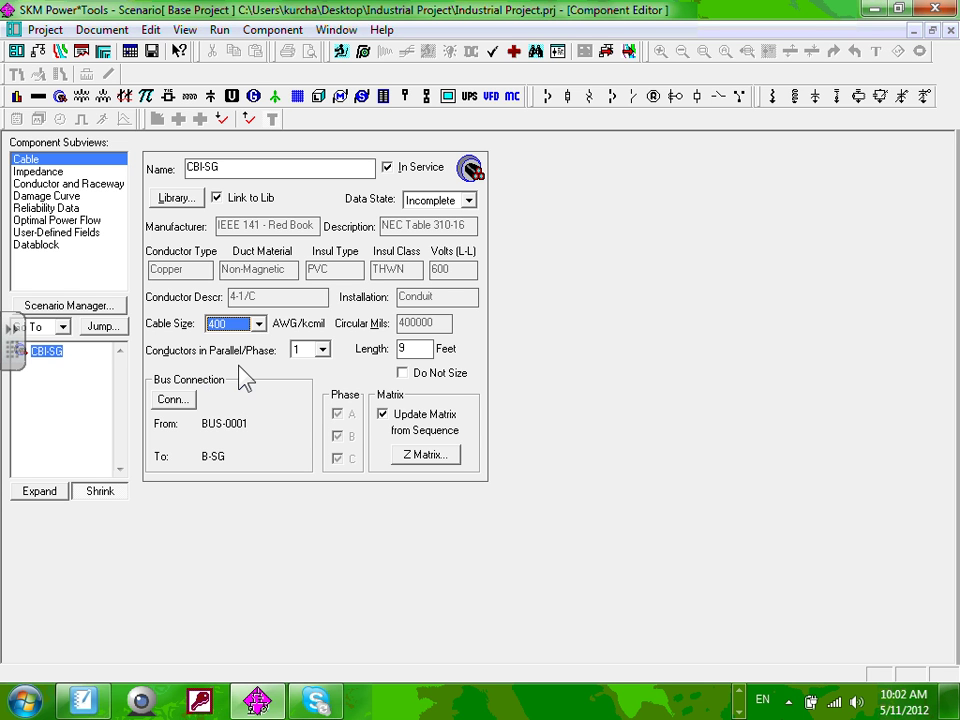
# Step: Set the number of conductors in parallel per phase for CBl-SG to 12
pyautogui.click(322, 349)
pyautogui.moveTo(323, 378)
pyautogui.mouseDown()
pyautogui.moveTo(323, 406)
pyautogui.moveTo(325, 374)
pyautogui.mouseUp()
pyautogui.click(323, 370)
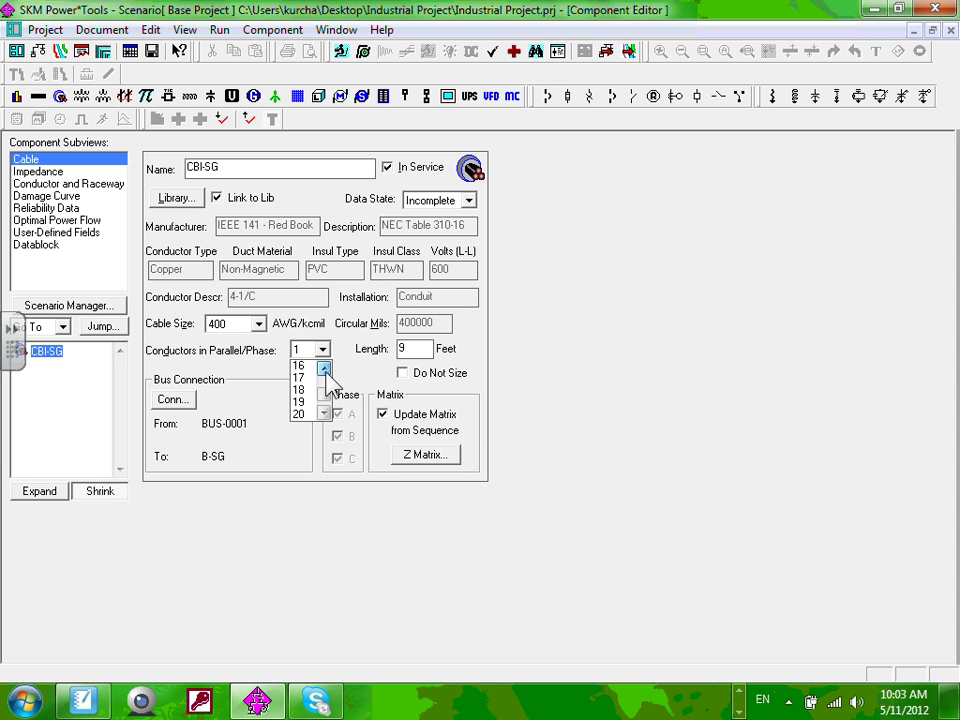
pyautogui.click(323, 370)
pyautogui.click(323, 370)
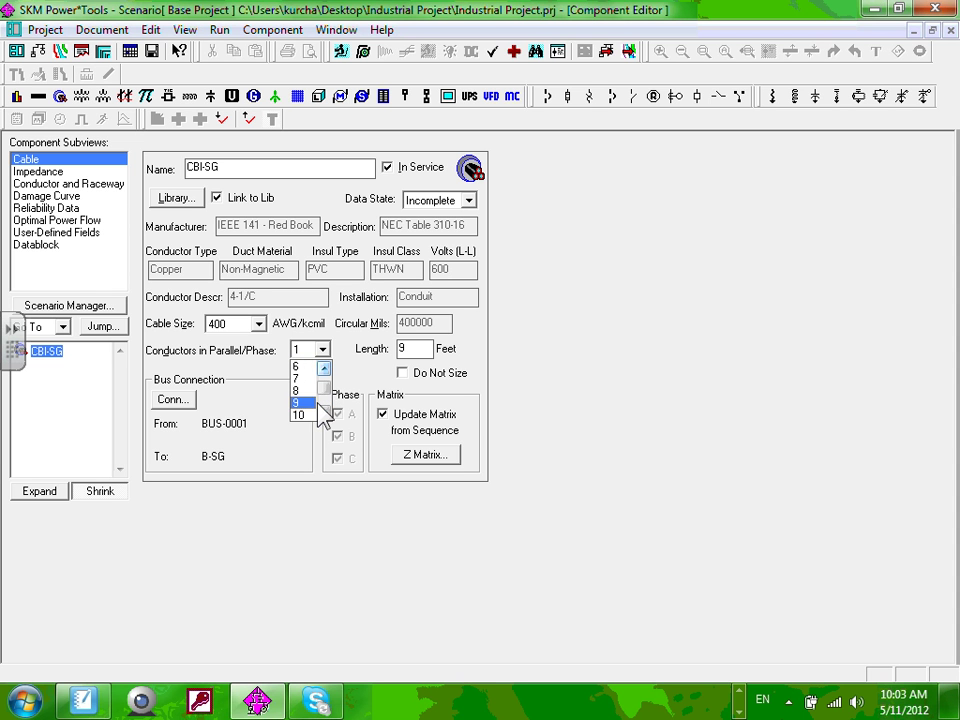
pyautogui.click(324, 413)
pyautogui.click(311, 415)
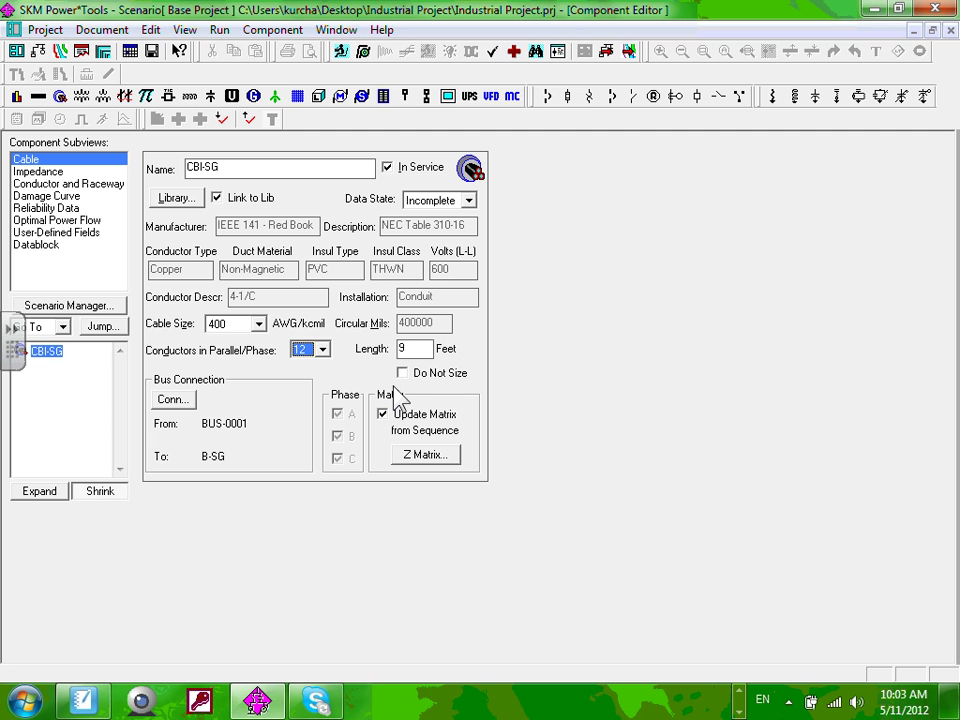
# Step: Set the CBl-SG cable length to 60 feet and close the Component Editor to return to the one-line diagram
pyautogui.press('Tab')
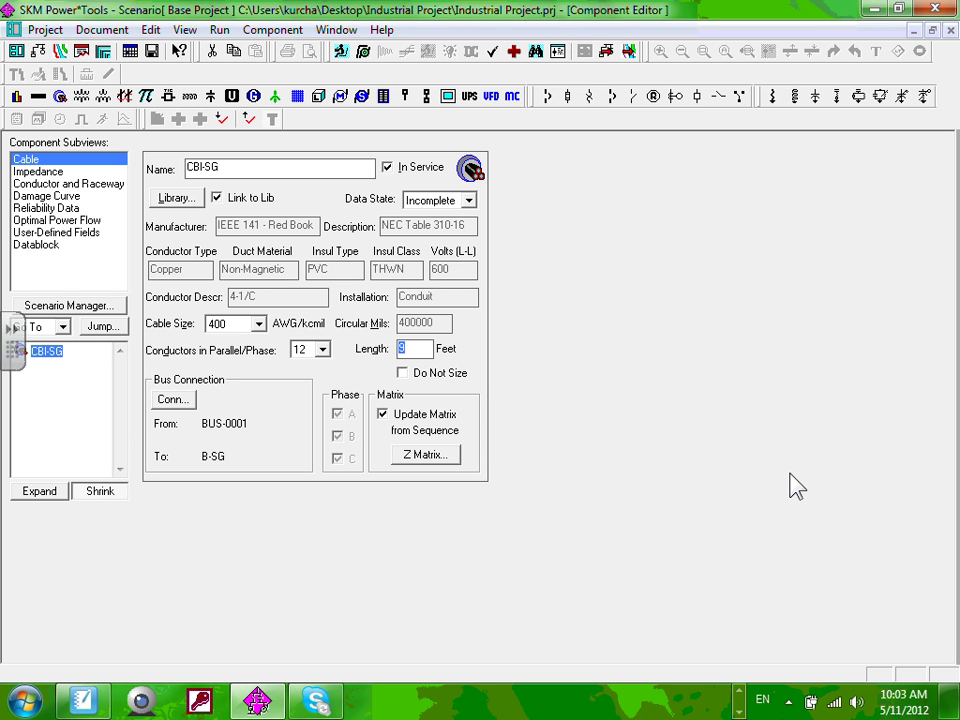
pyautogui.write('9')
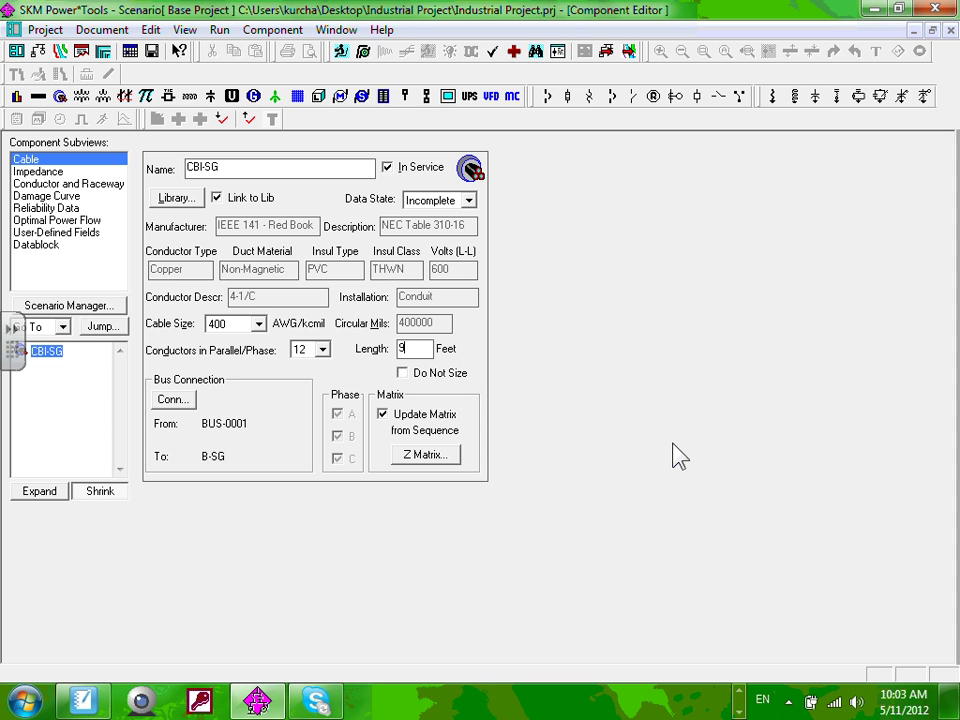
pyautogui.press('BackSpace')
pyautogui.write('60')
pyautogui.click(951, 30)
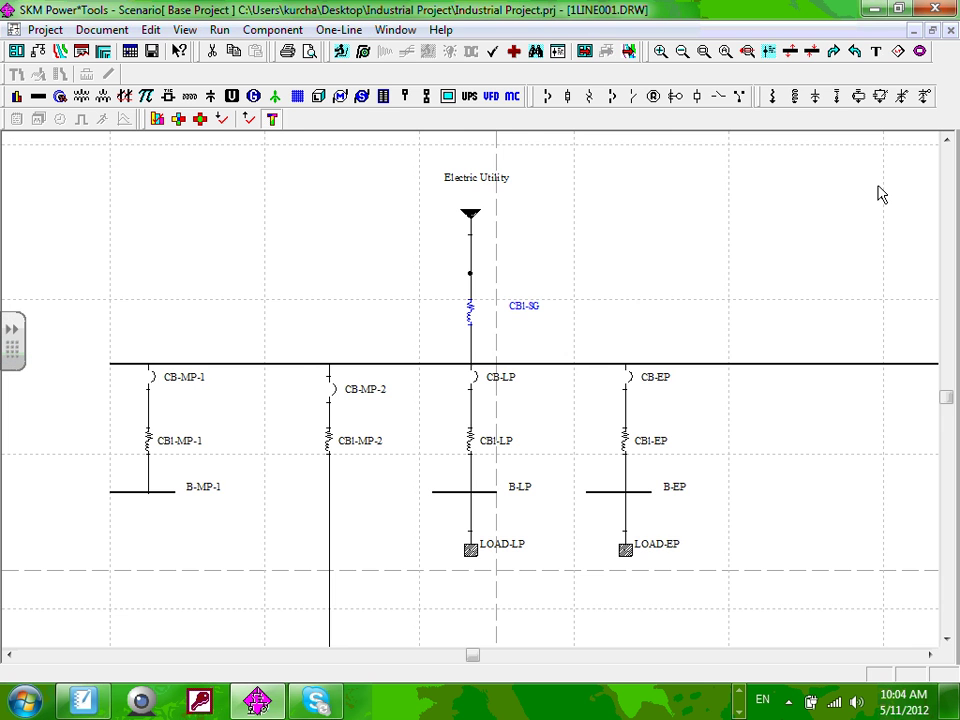
pyautogui.click(652, 298)
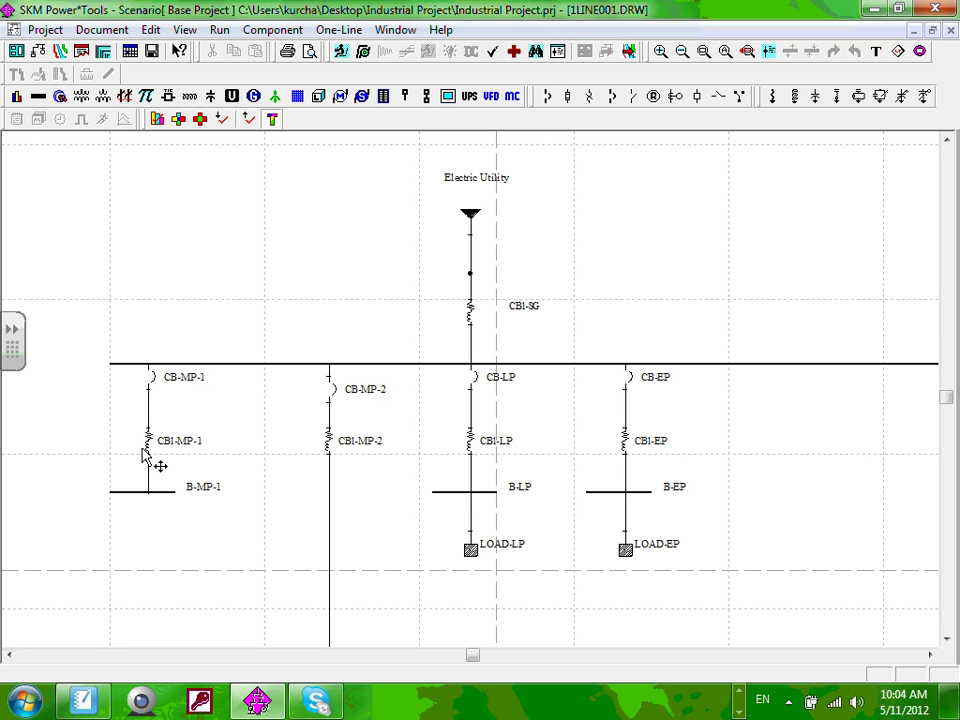
pyautogui.scroll(1, 150, 458)
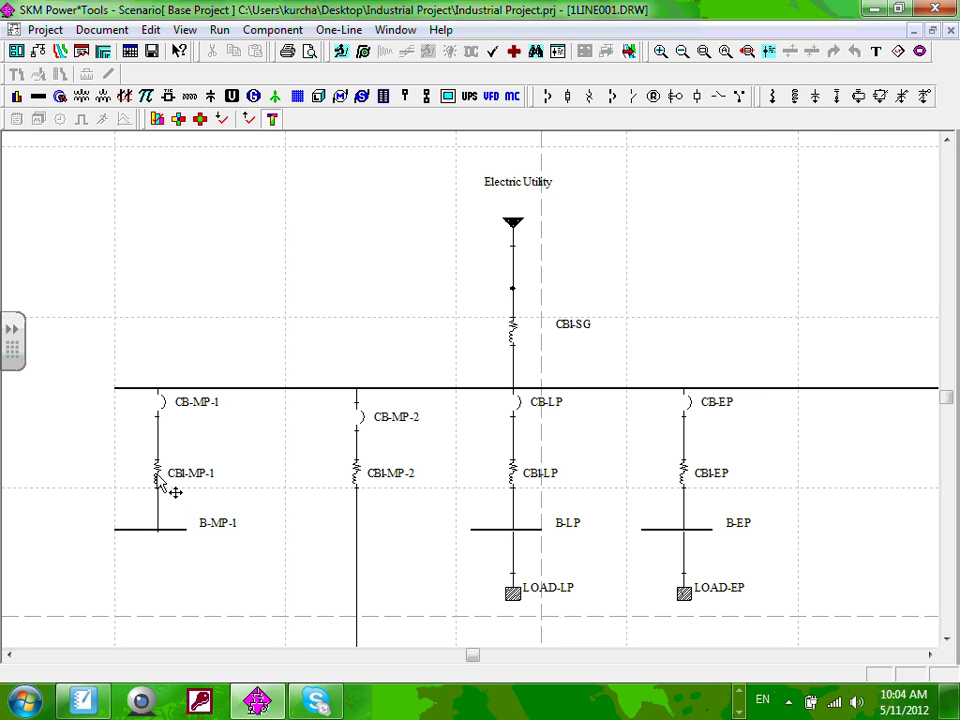
# Step: Assign cable CBl-MP-1 the library type IEEE 141, NEC Table 310-16, low-voltage copper, magnetic duct, PVC THHN, conduit, 4-1/C, 600 V
pyautogui.click(157, 479)
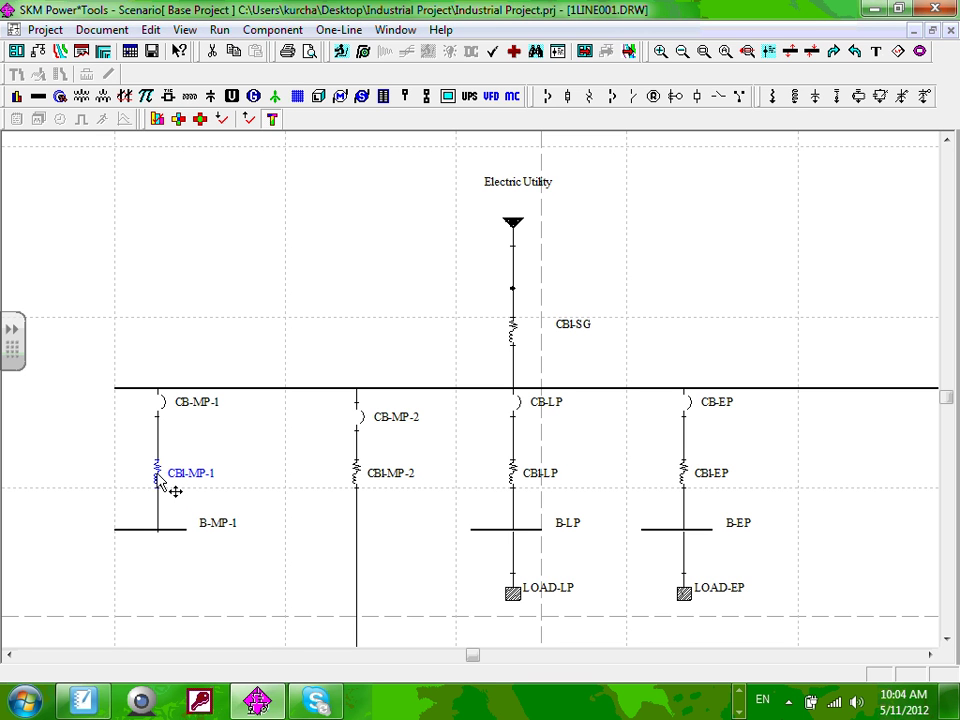
pyautogui.doubleClick(156, 478)
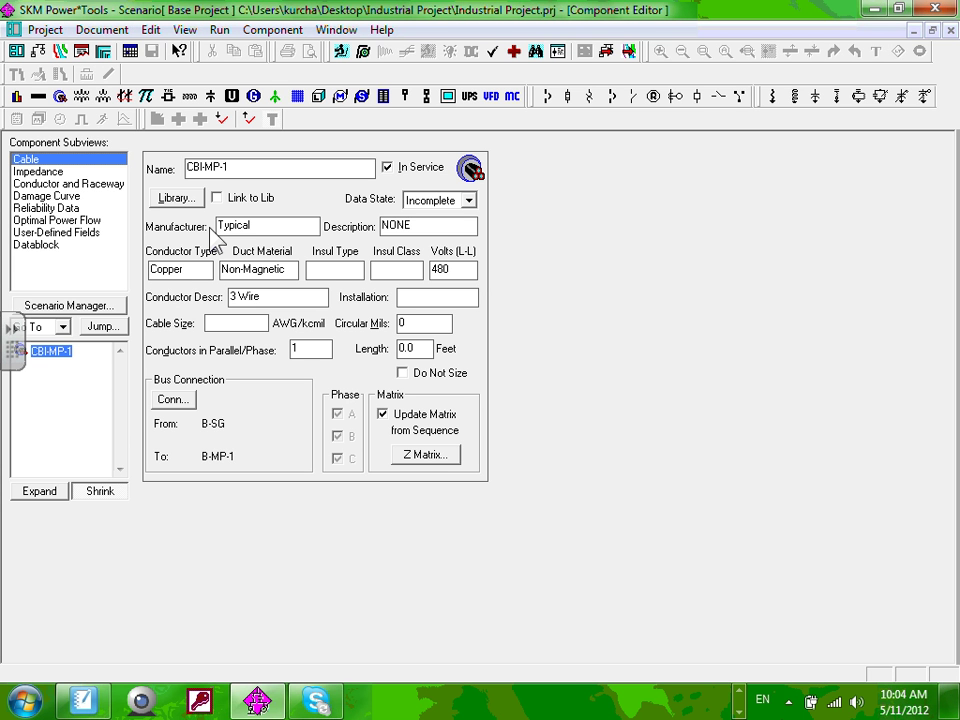
pyautogui.click(178, 200)
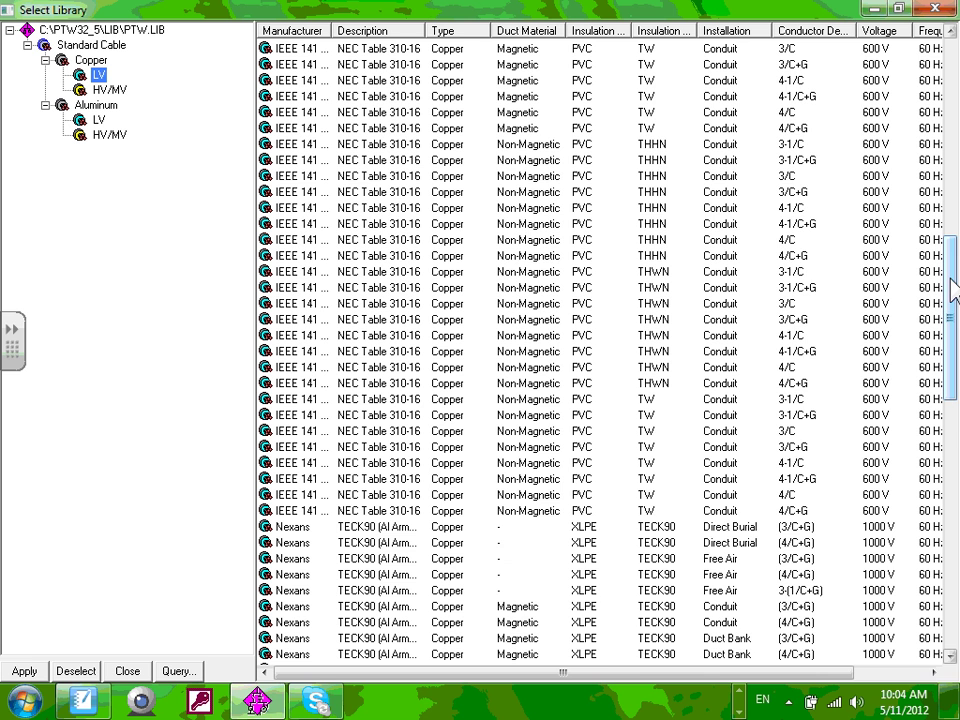
pyautogui.moveTo(953, 288); pyautogui.dragTo(941, 160)
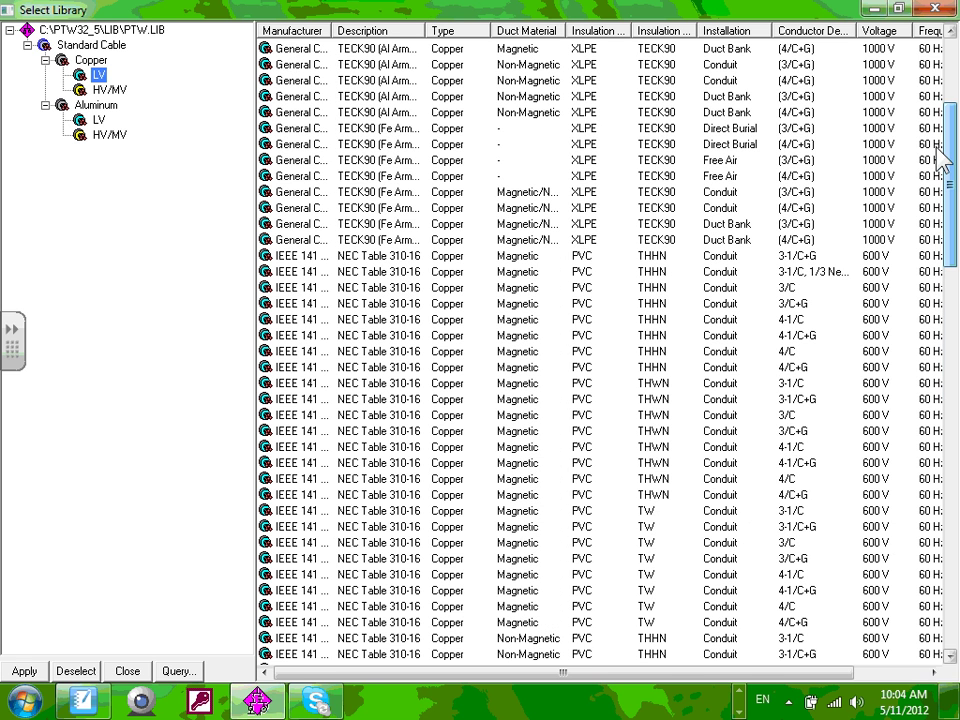
pyautogui.click(936, 146)
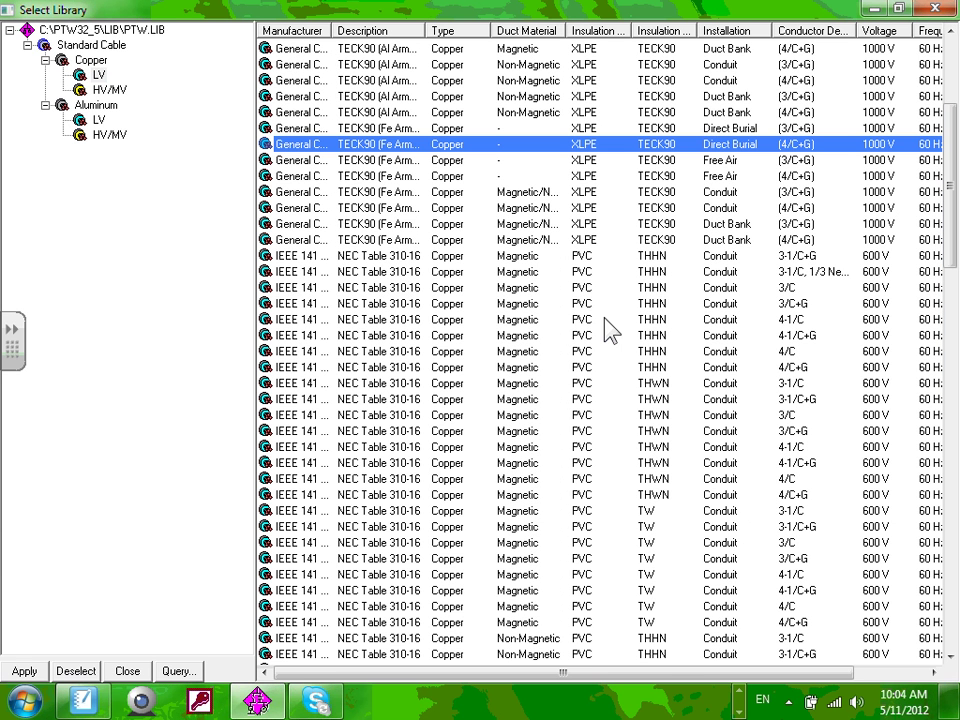
pyautogui.click(775, 320)
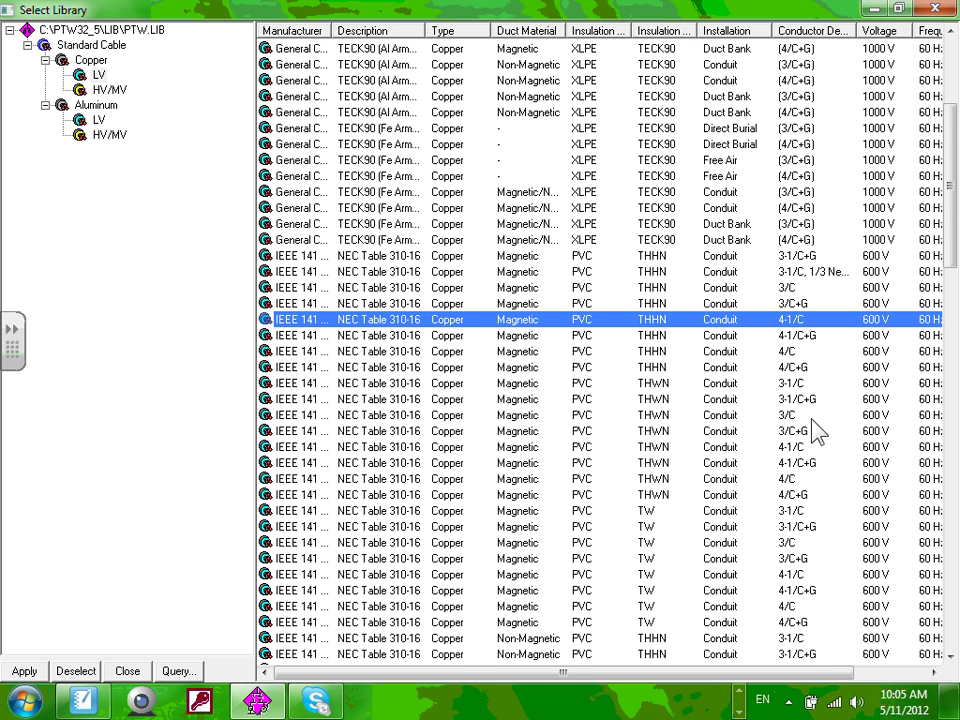
pyautogui.doubleClick(748, 320)
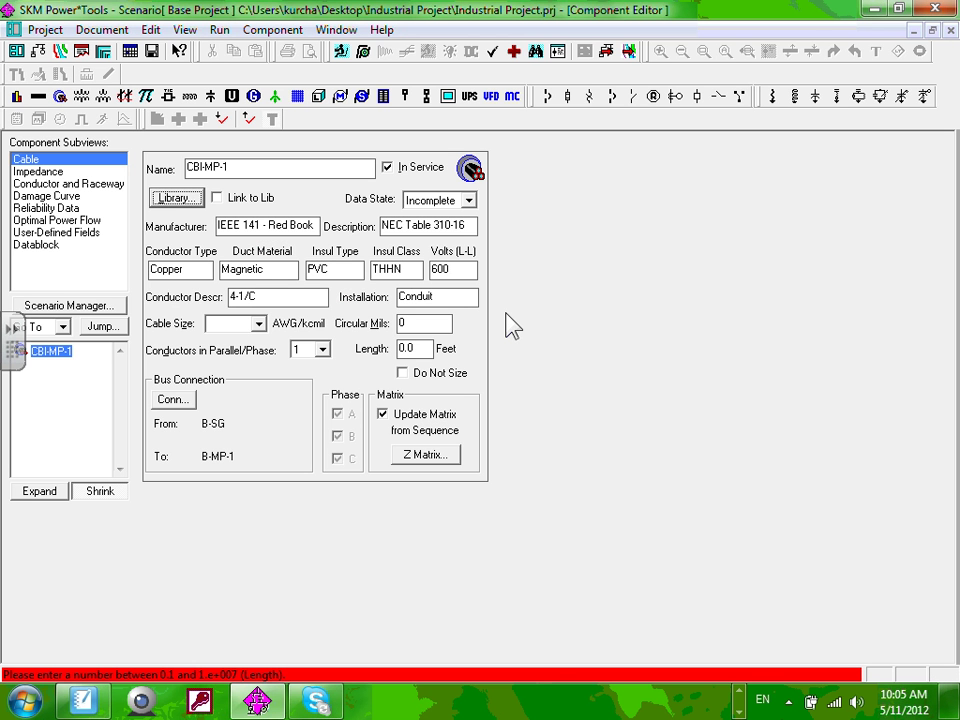
# Step: Set the size of cable CBl-MP-1 to 3/0 AWG/kcmil
pyautogui.click(410, 347)
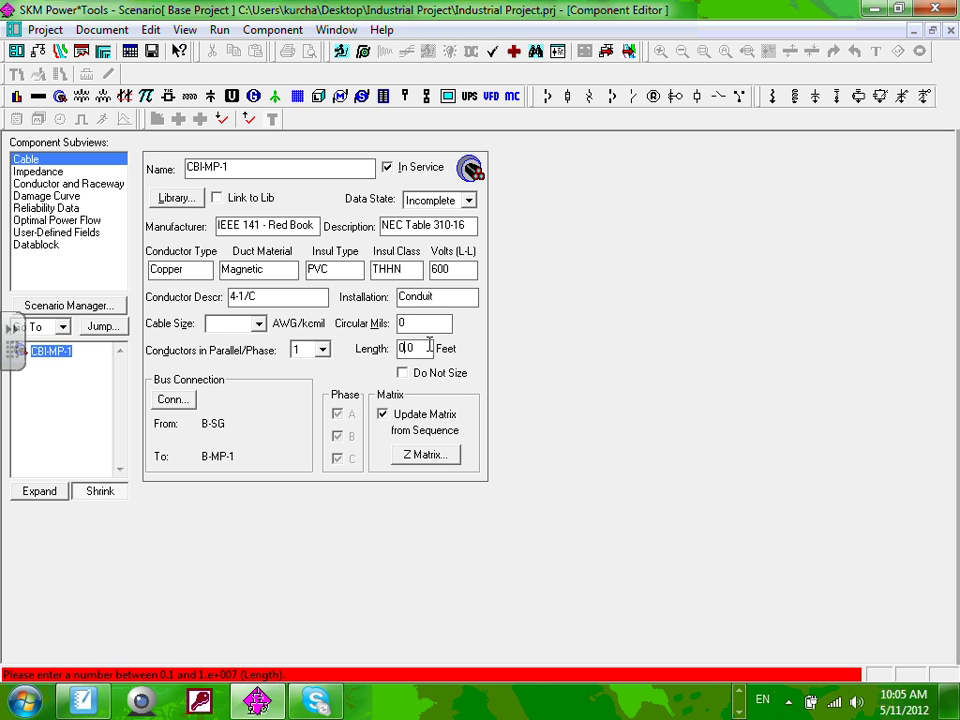
pyautogui.doubleClick(430, 347)
pyautogui.click(258, 324)
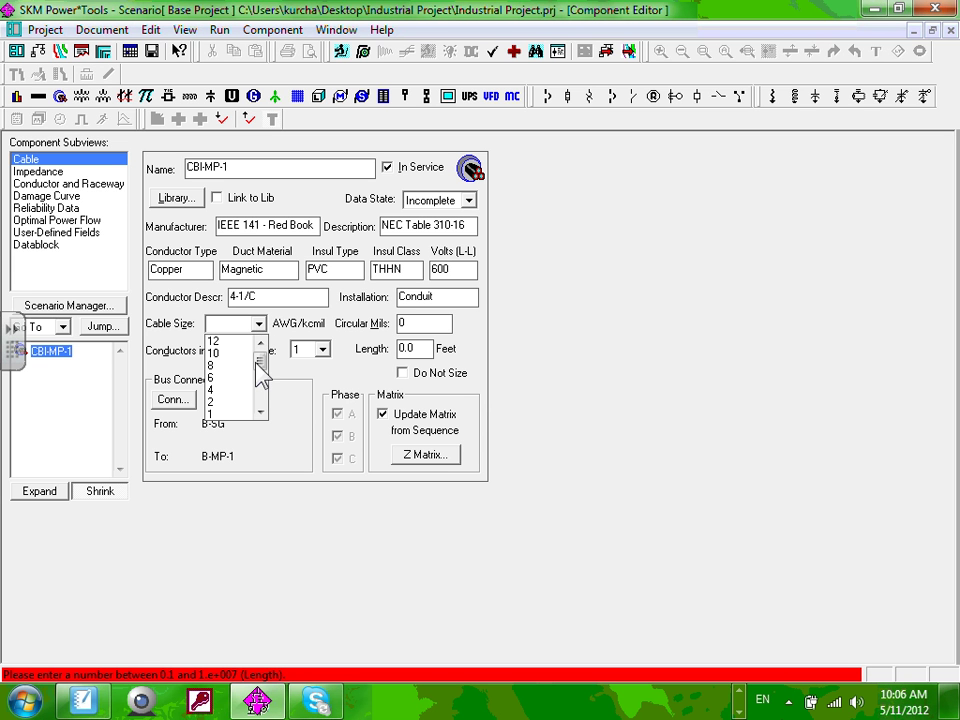
pyautogui.moveTo(259, 363); pyautogui.dragTo(260, 376)
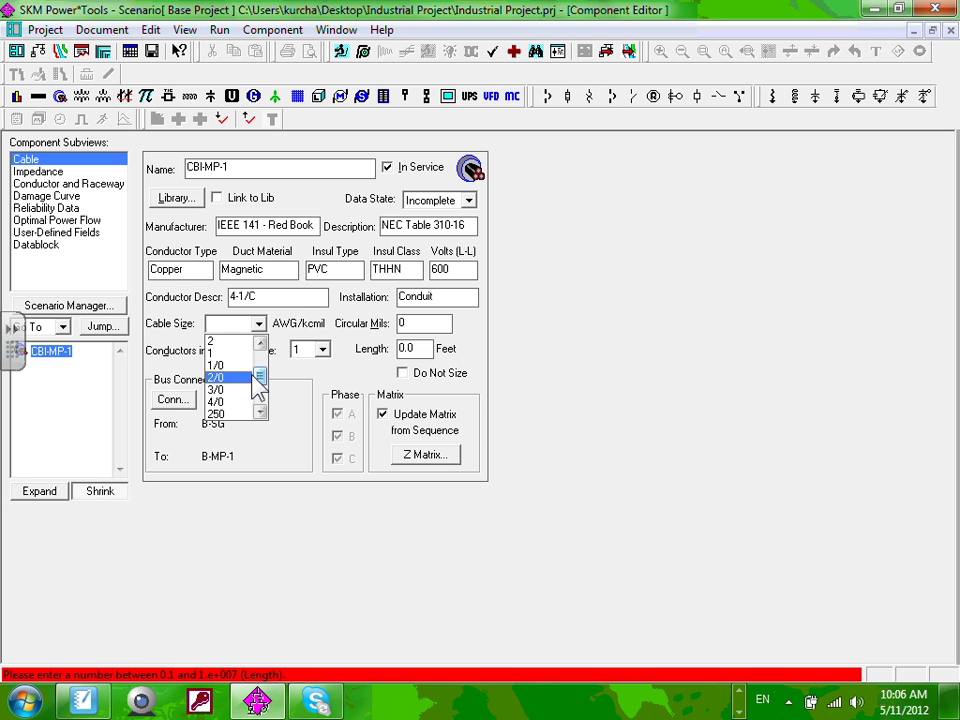
pyautogui.click(239, 390)
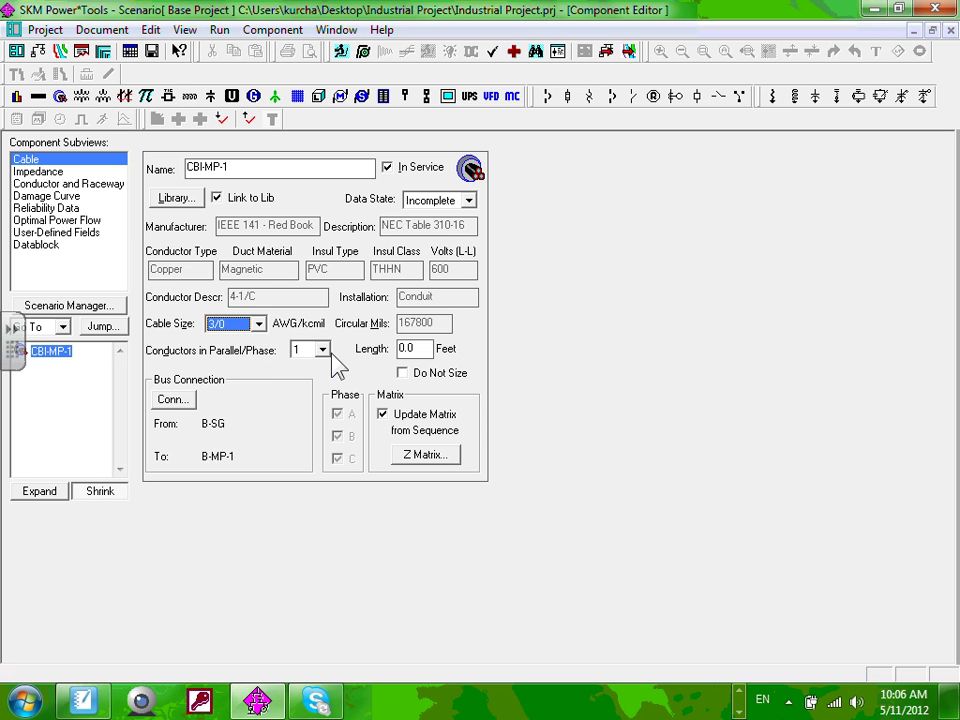
# Step: Set cable CBl-MP-1 to 2 conductors in parallel per phase and 30 feet length, and return to the one-line diagram
pyautogui.click(322, 350)
pyautogui.click(305, 378)
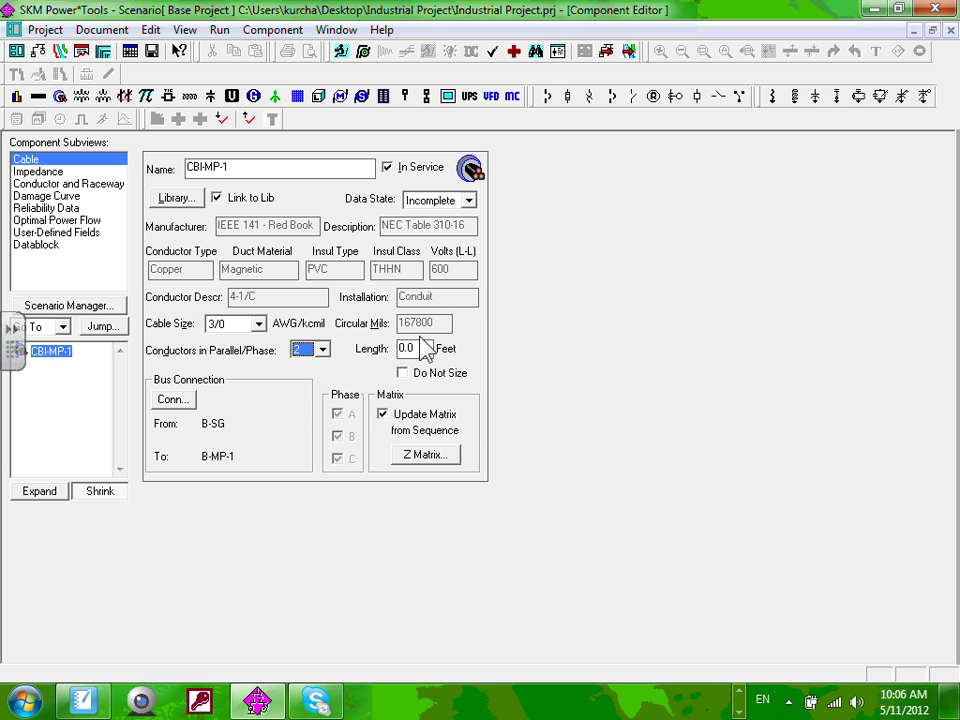
pyautogui.press('Tab')
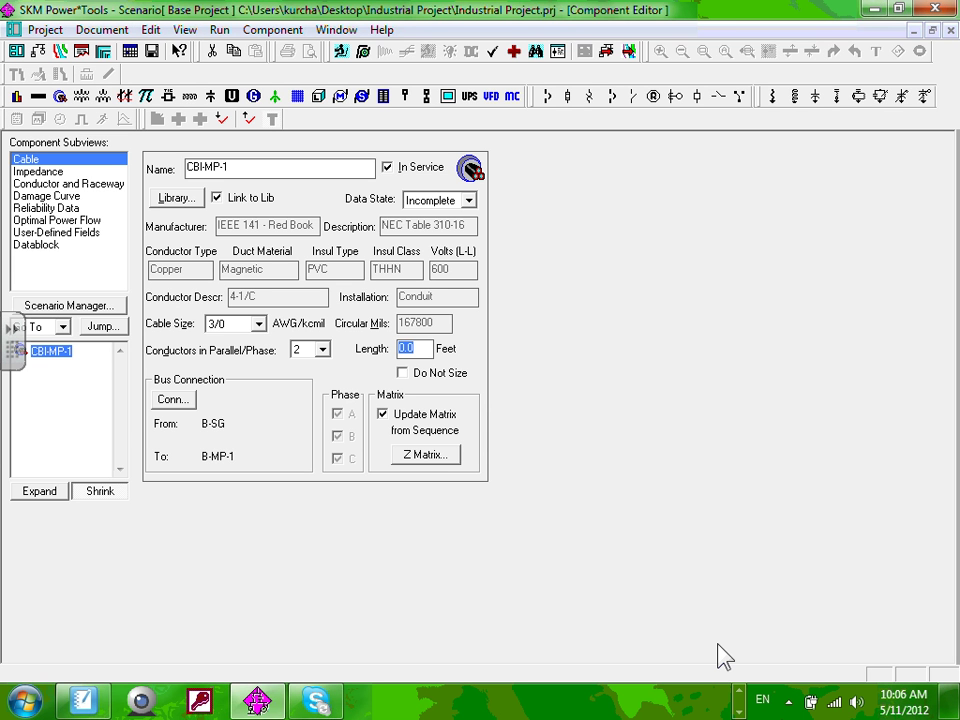
pyautogui.write('30')
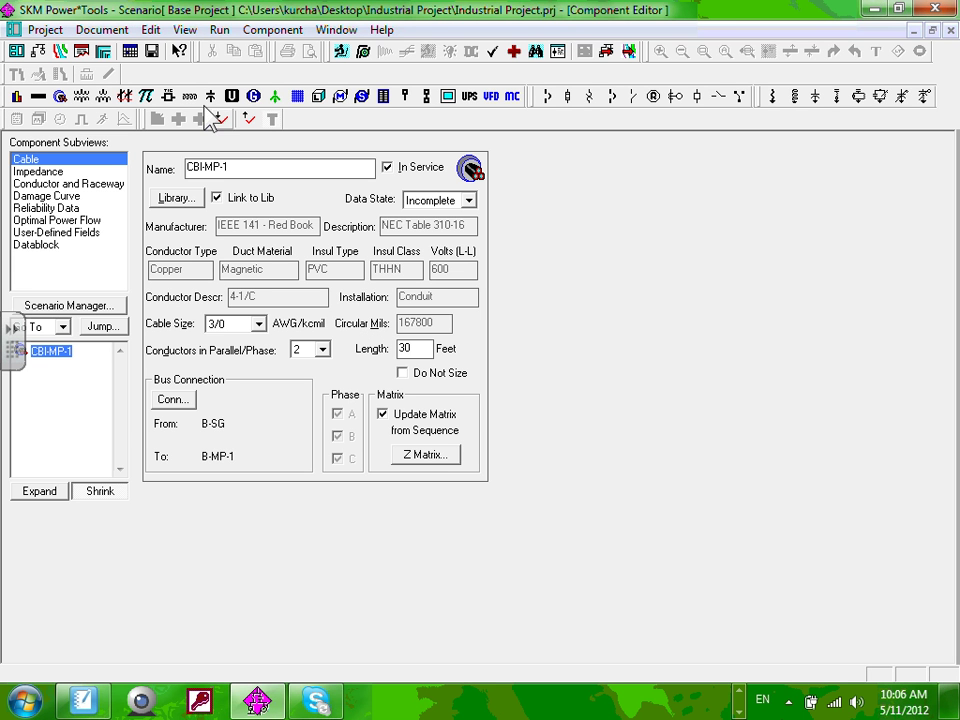
pyautogui.click(950, 31)
# Step: Reopen the component data of cable CBl-MP-1 to review its size, parallel conductors and length
pyautogui.scroll(-1, 455, 376)
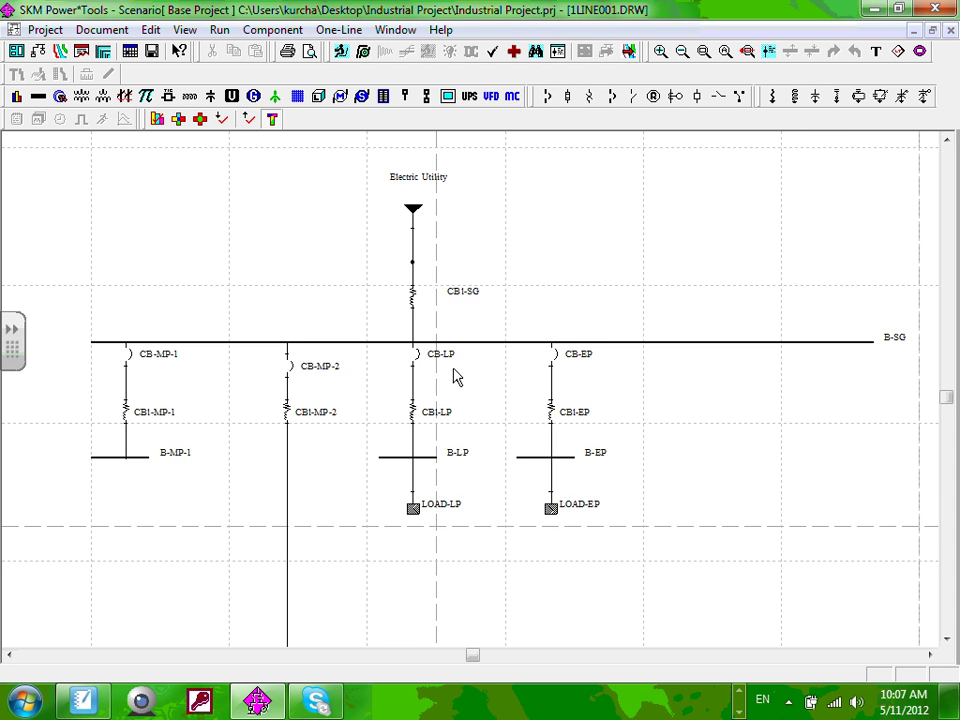
pyautogui.scroll(-1, 455, 376)
pyautogui.scroll(-1, 362, 397)
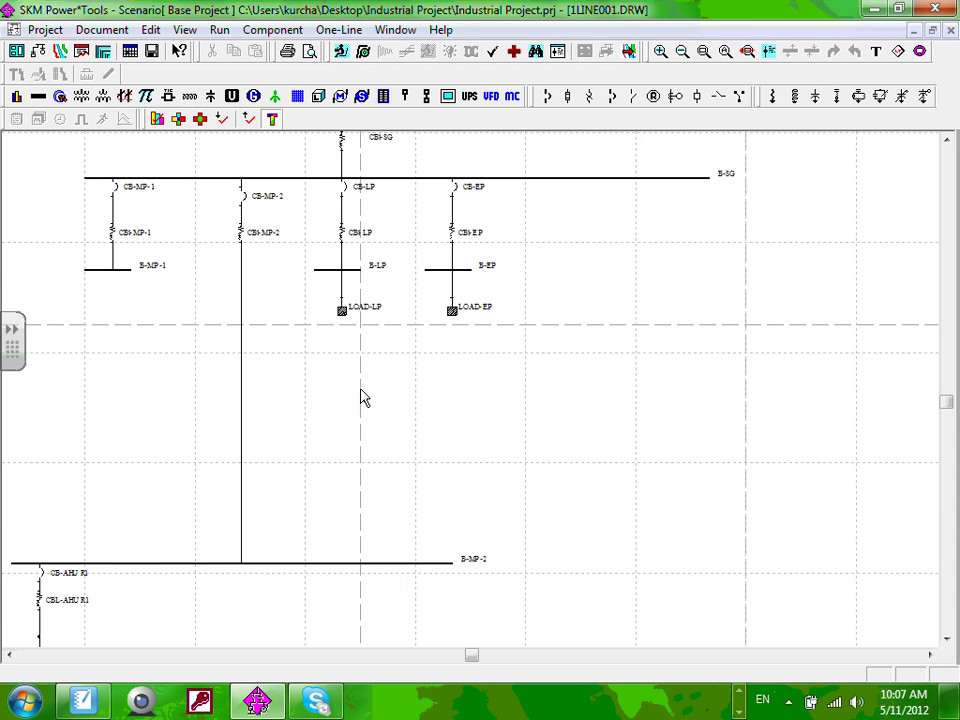
pyautogui.moveTo(362, 397); pyautogui.dragTo(488, 390)
pyautogui.scroll(-1, 405, 358)
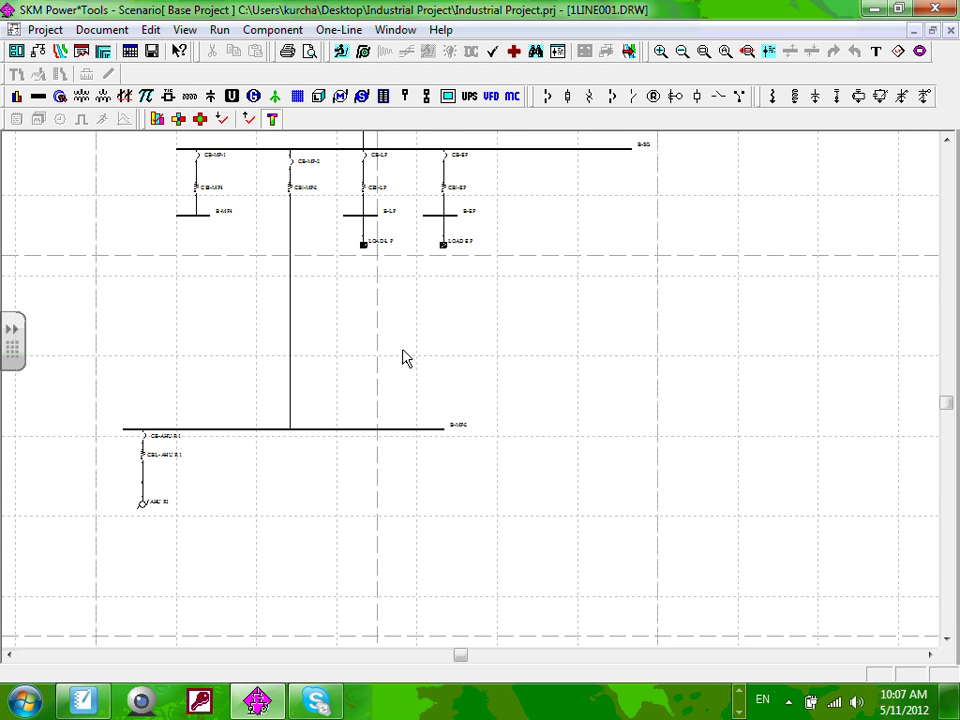
pyautogui.scroll(1, 265, 342)
pyautogui.scroll(1, 319, 280)
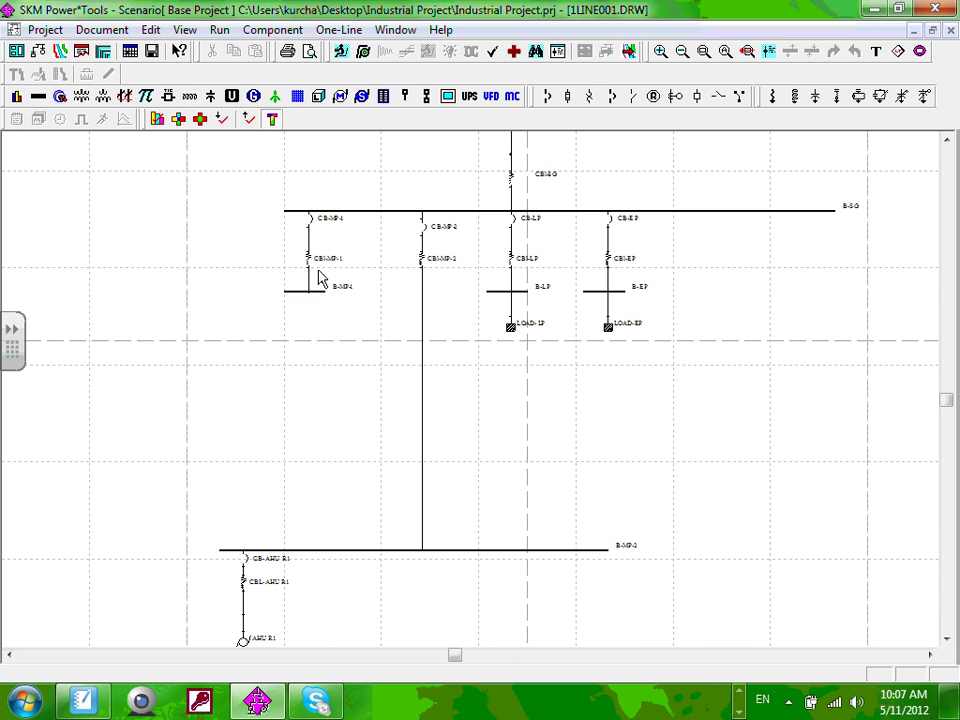
pyautogui.click(311, 266)
pyautogui.doubleClick(311, 266)
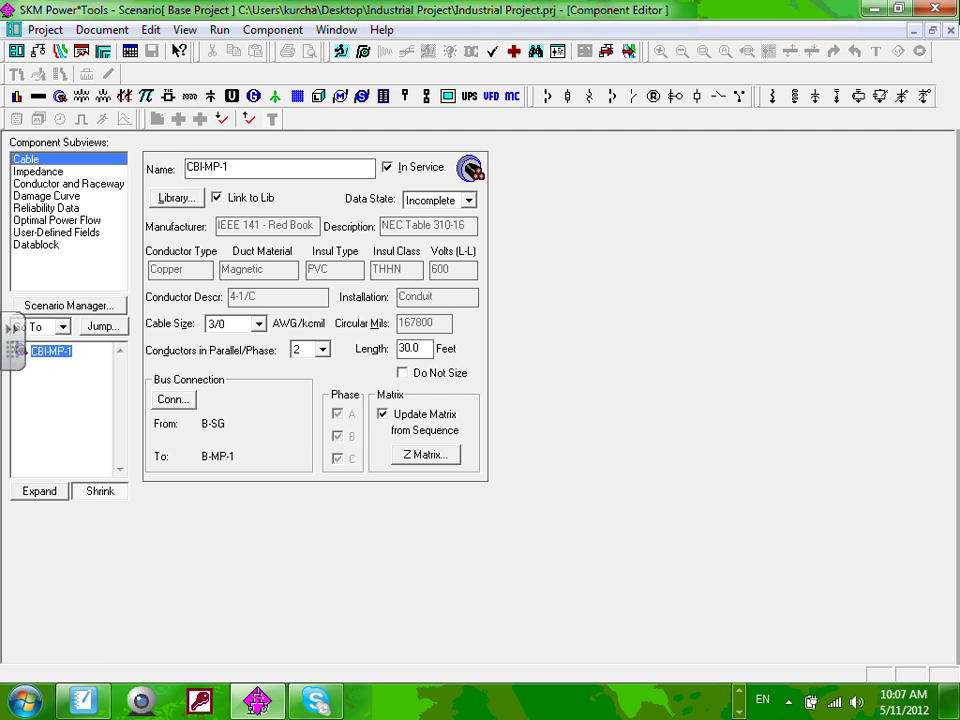
pyautogui.click(950, 31)
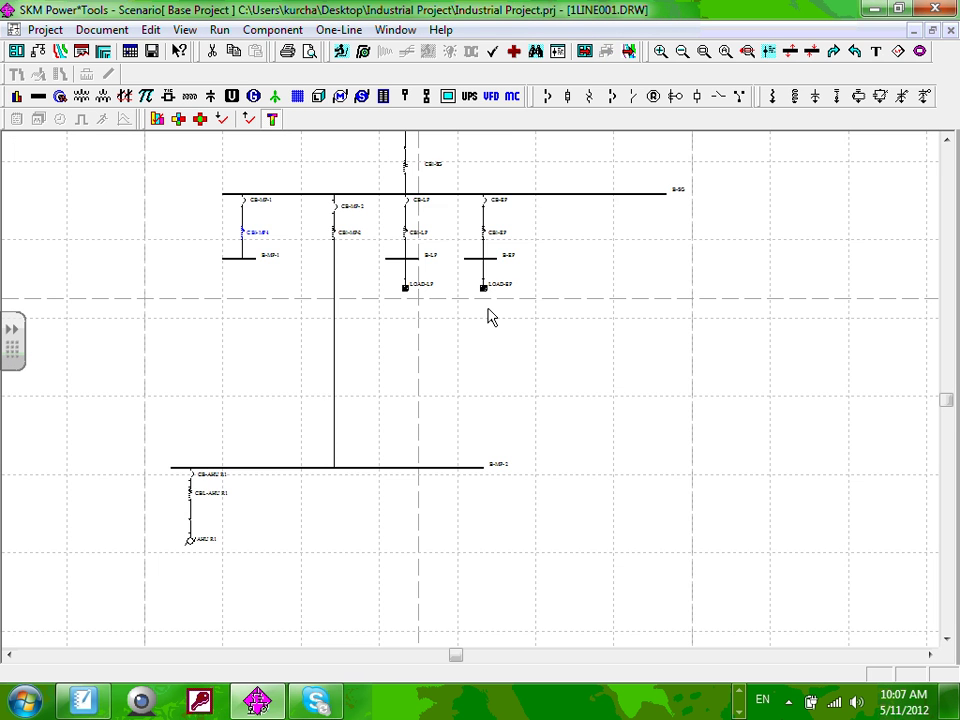
# Step: Copy the component data of cable CBl-MP-1 in the one-line diagram
pyautogui.scroll(-1, 537, 357)
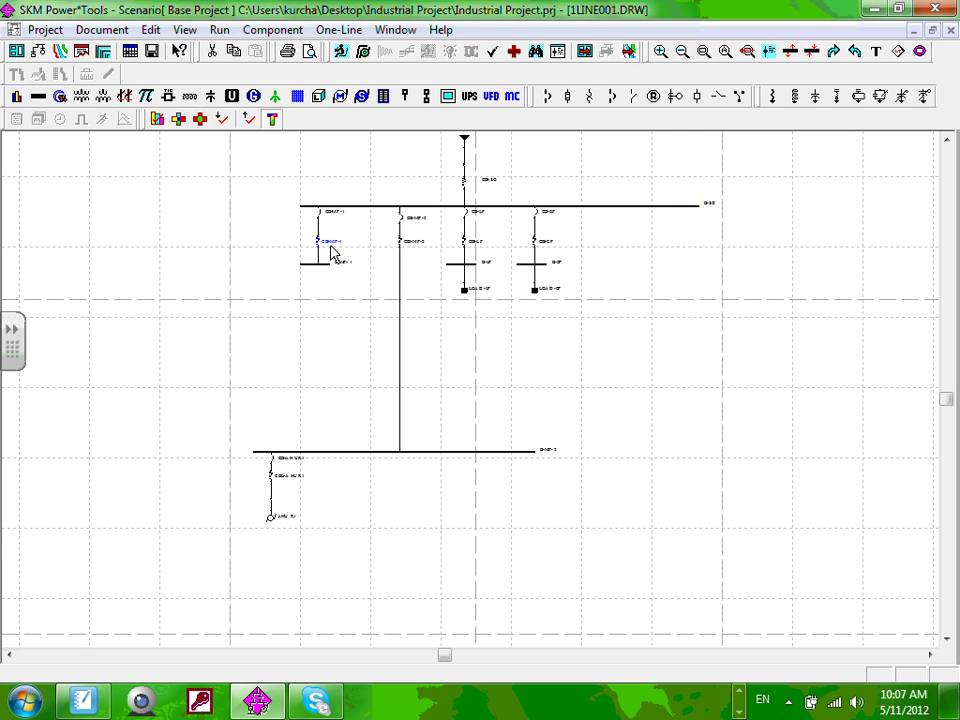
pyautogui.scroll(2, 335, 254)
pyautogui.moveTo(575, 375); pyautogui.dragTo(368, 345)
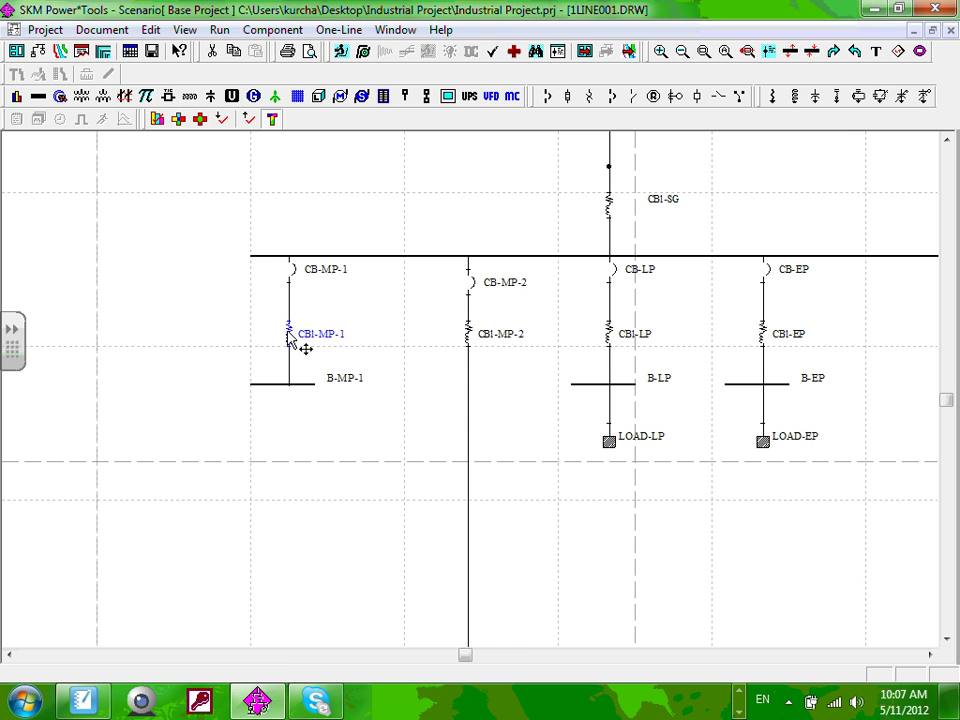
pyautogui.rightClick(289, 340)
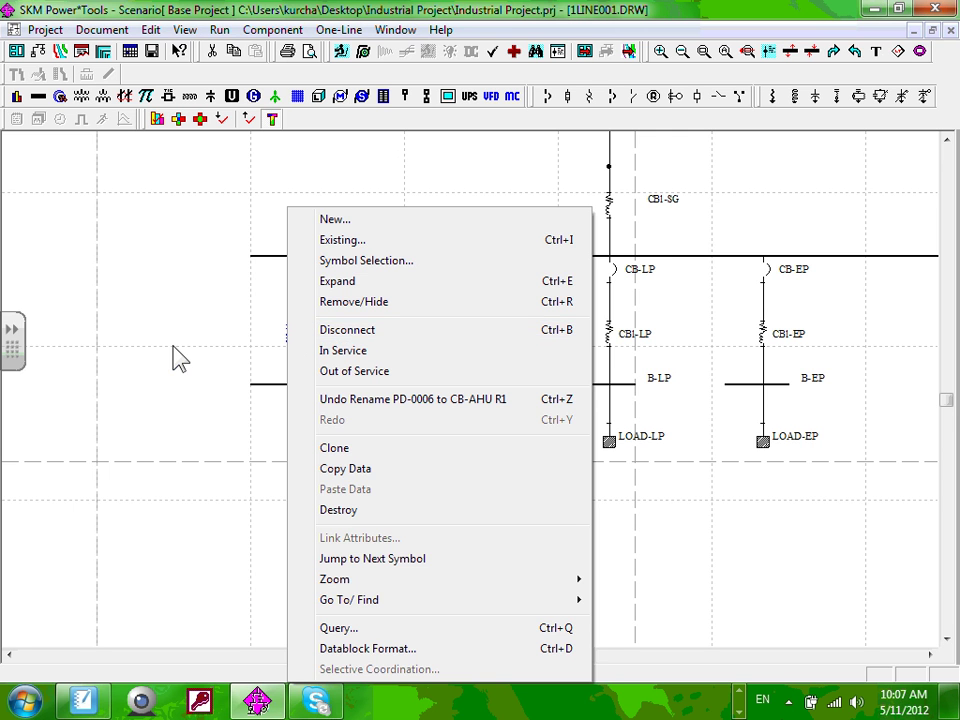
pyautogui.click(175, 358)
pyautogui.click(291, 342)
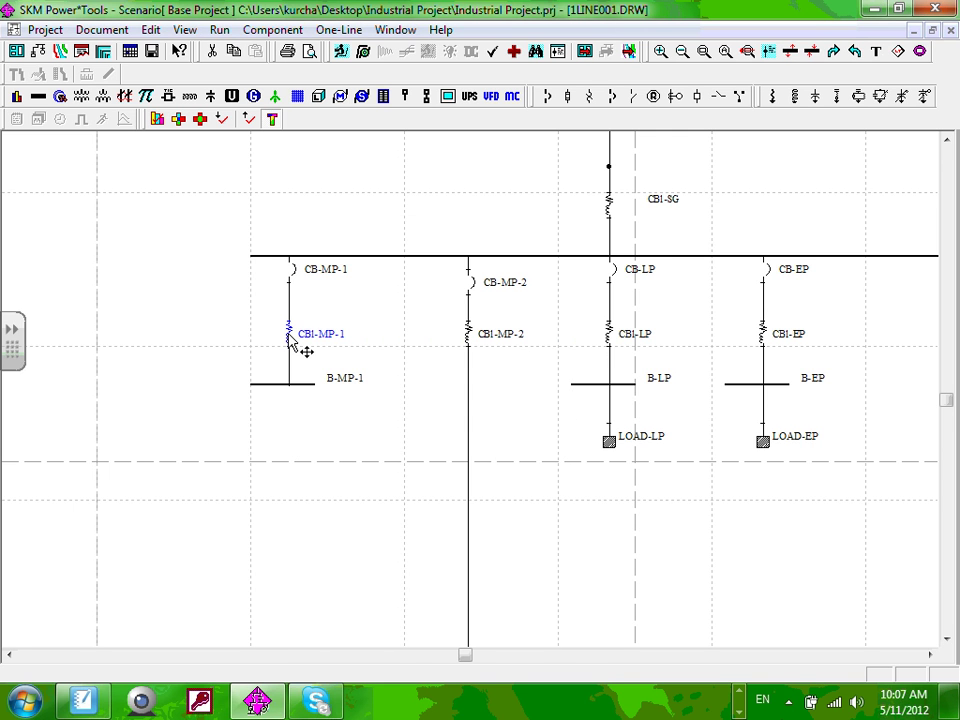
pyautogui.rightClick(291, 342)
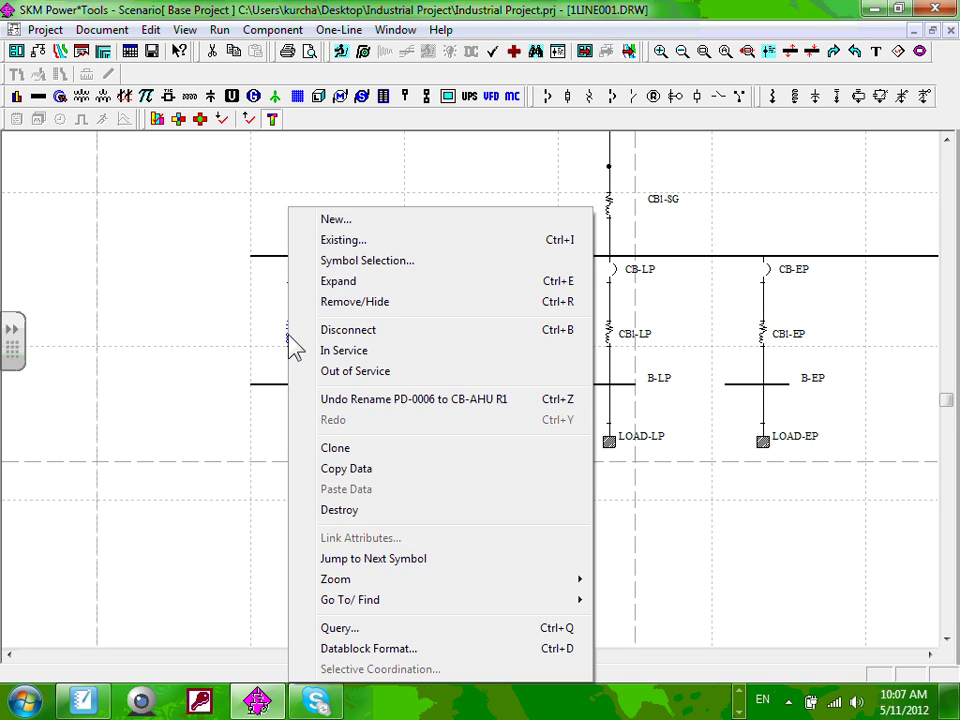
pyautogui.click(369, 473)
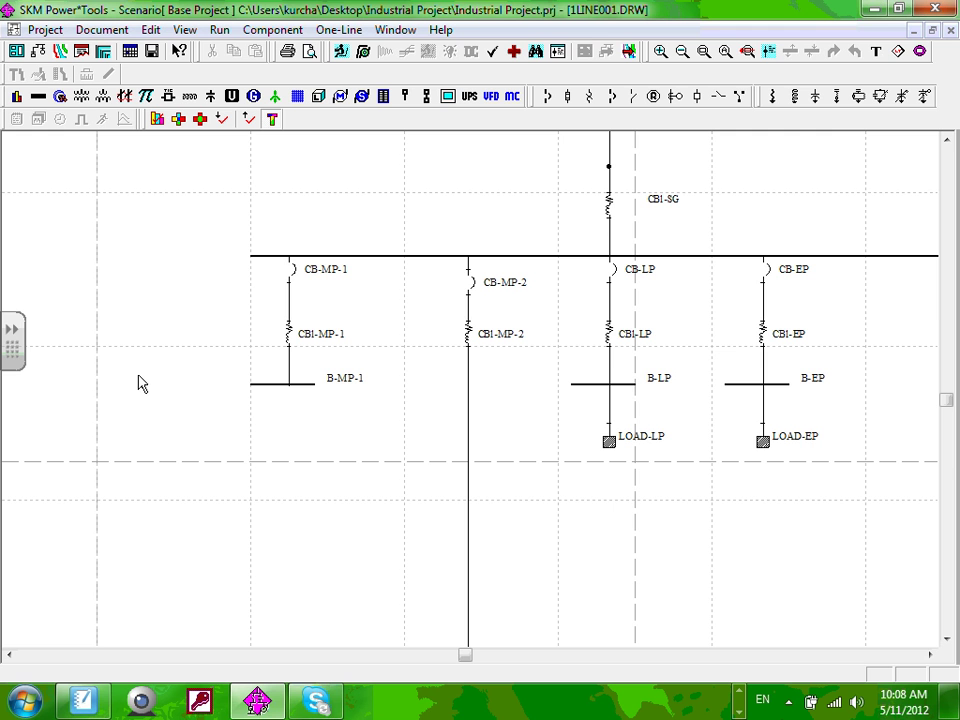
pyautogui.click(291, 341)
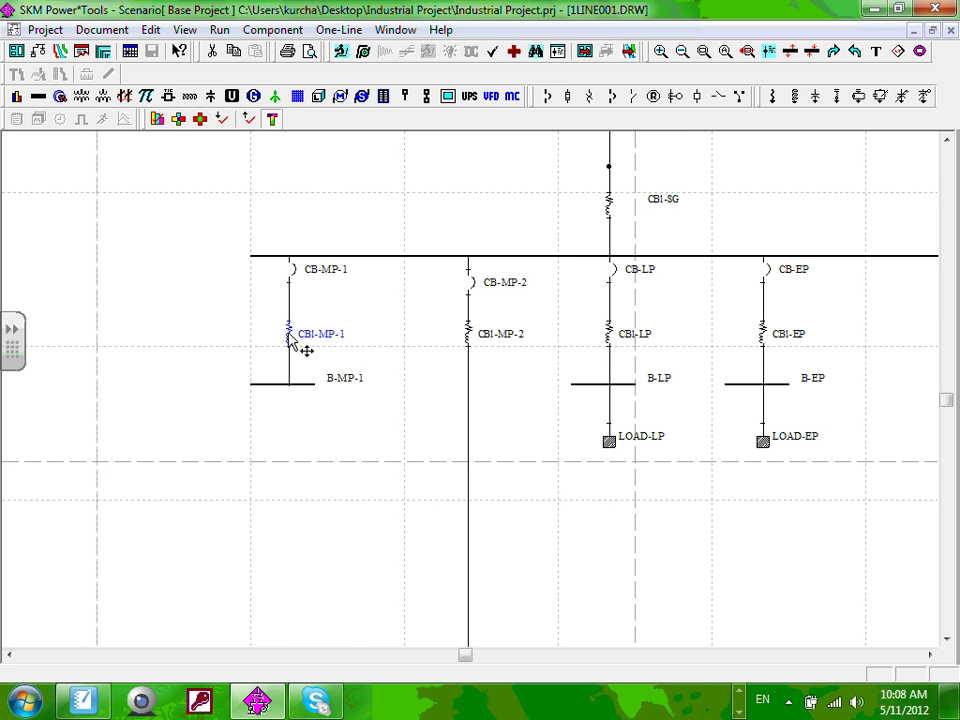
pyautogui.rightClick(289, 336)
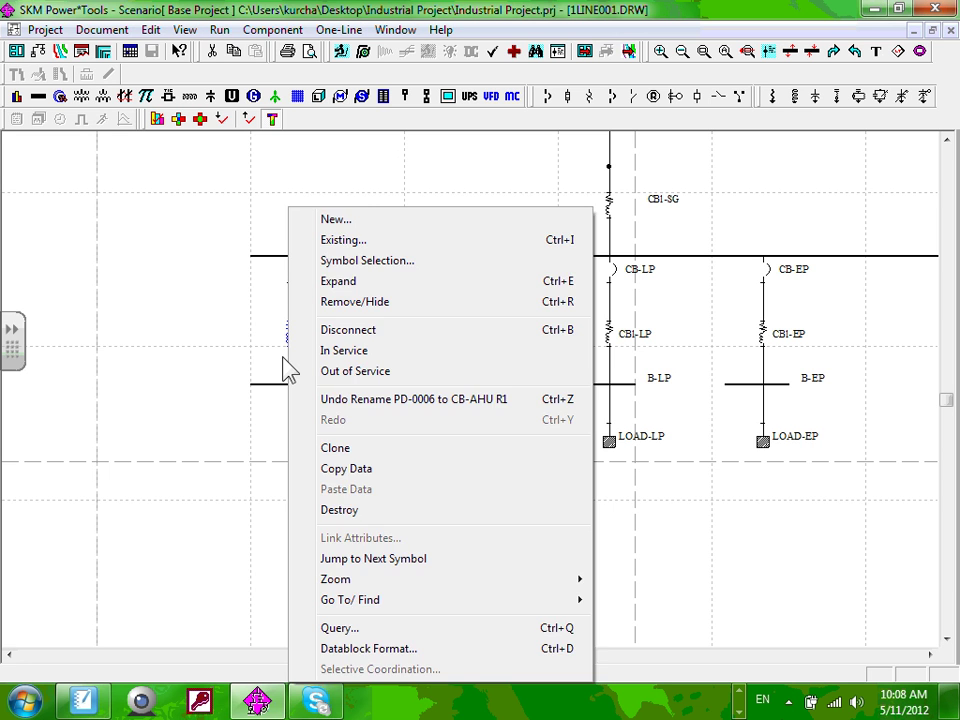
pyautogui.click(362, 470)
# Step: Paste the copied cable data onto cables CBl-MP-2, CBl-LP, CBl-EP and CBL-AHU R1 together
pyautogui.scroll(-1, 347, 366)
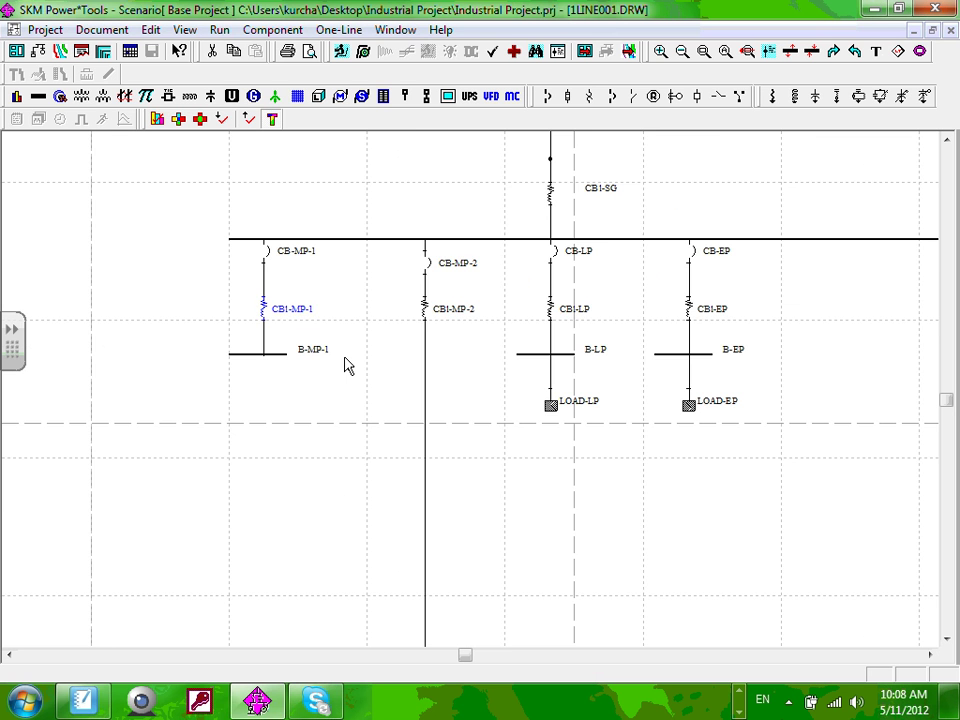
pyautogui.scroll(-1, 347, 366)
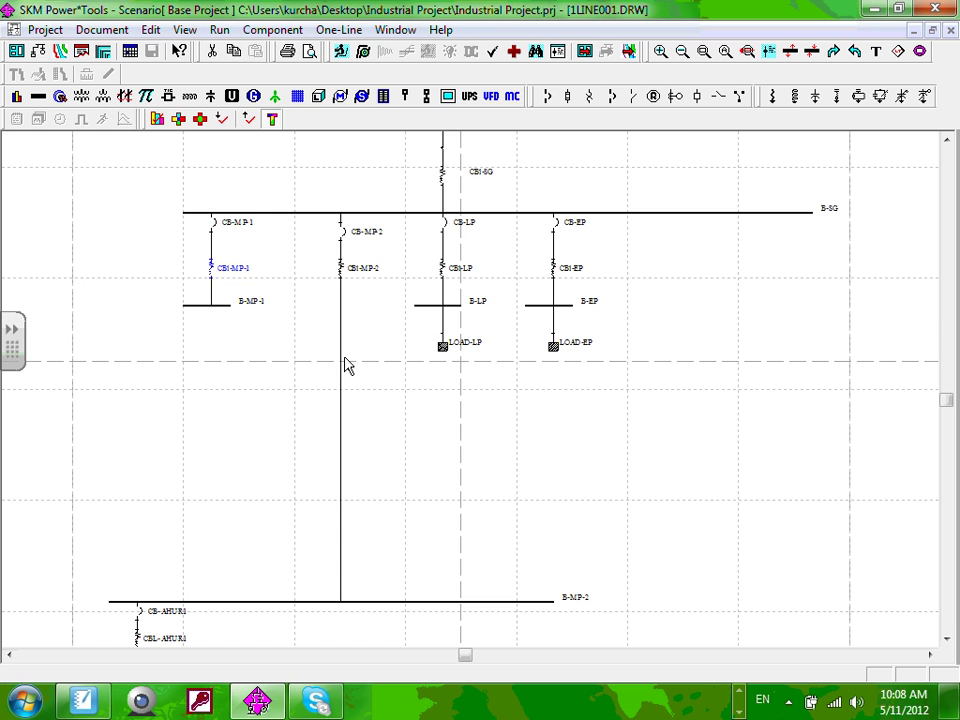
pyautogui.scroll(-1, 137, 446)
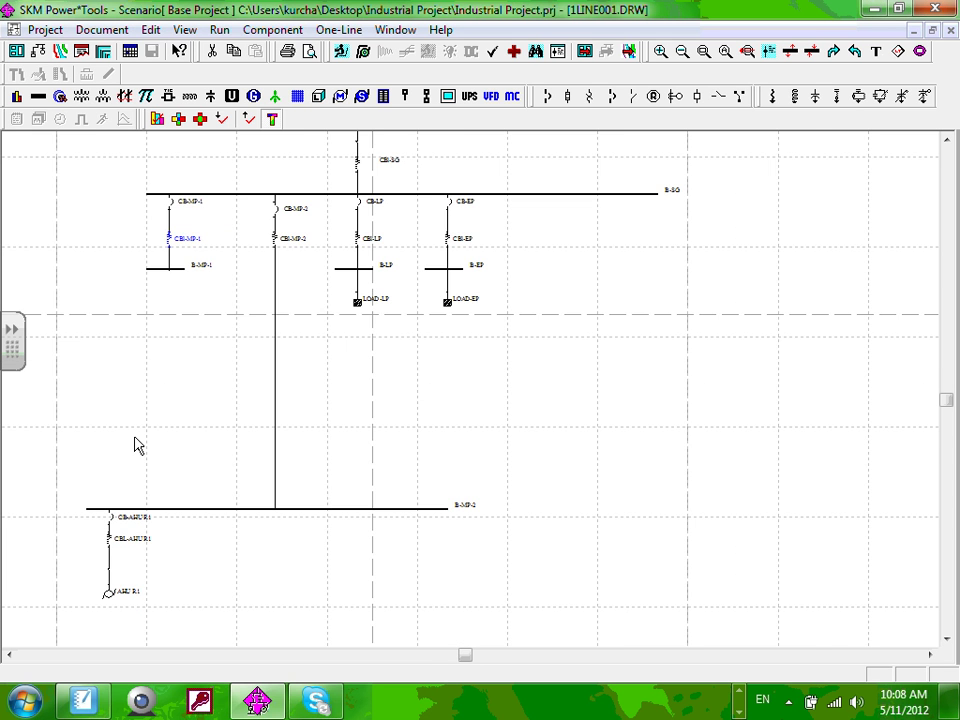
pyautogui.moveTo(137, 446); pyautogui.dragTo(323, 426)
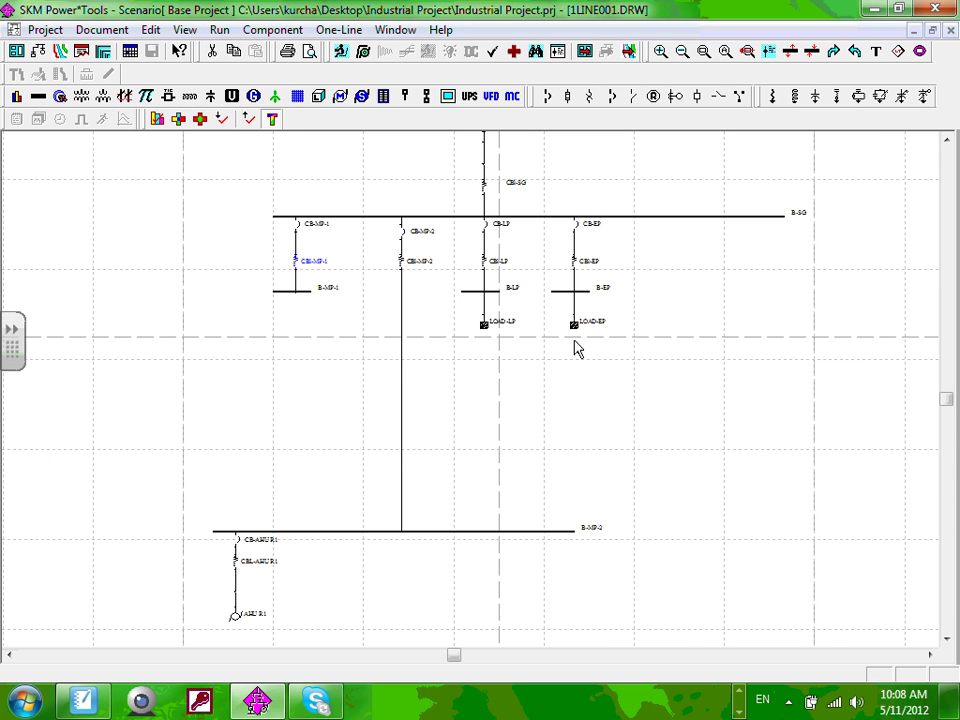
pyautogui.click(405, 270)
pyautogui.keyDown('shift'); pyautogui.click(486, 268); pyautogui.keyUp('shift')
pyautogui.keyDown('shift'); pyautogui.doubleClick(578, 264); pyautogui.keyUp('shift')
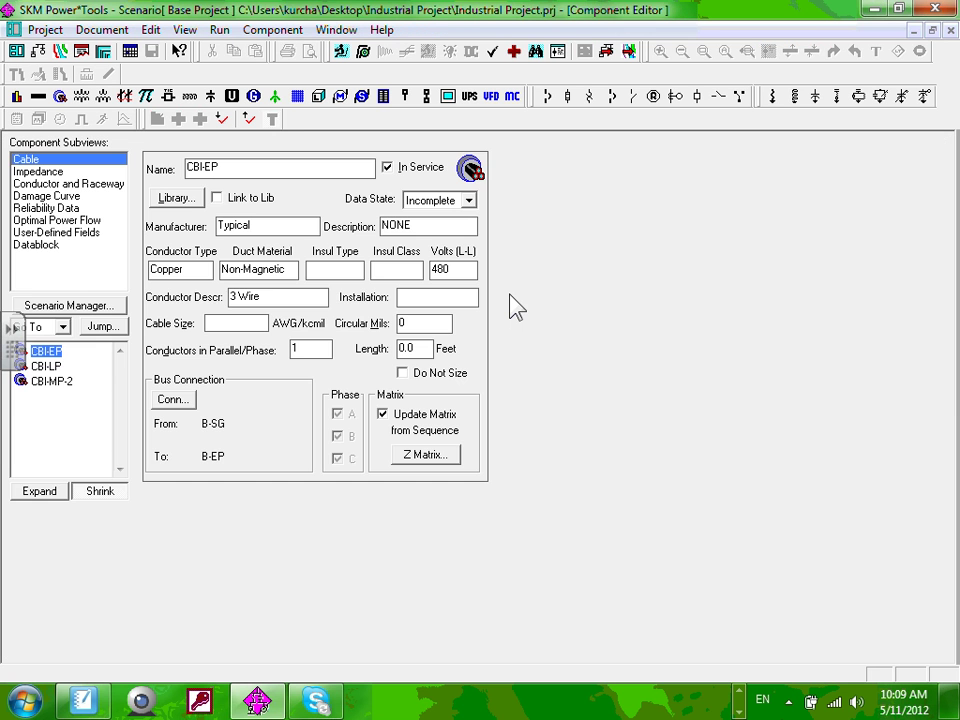
pyautogui.click(950, 30)
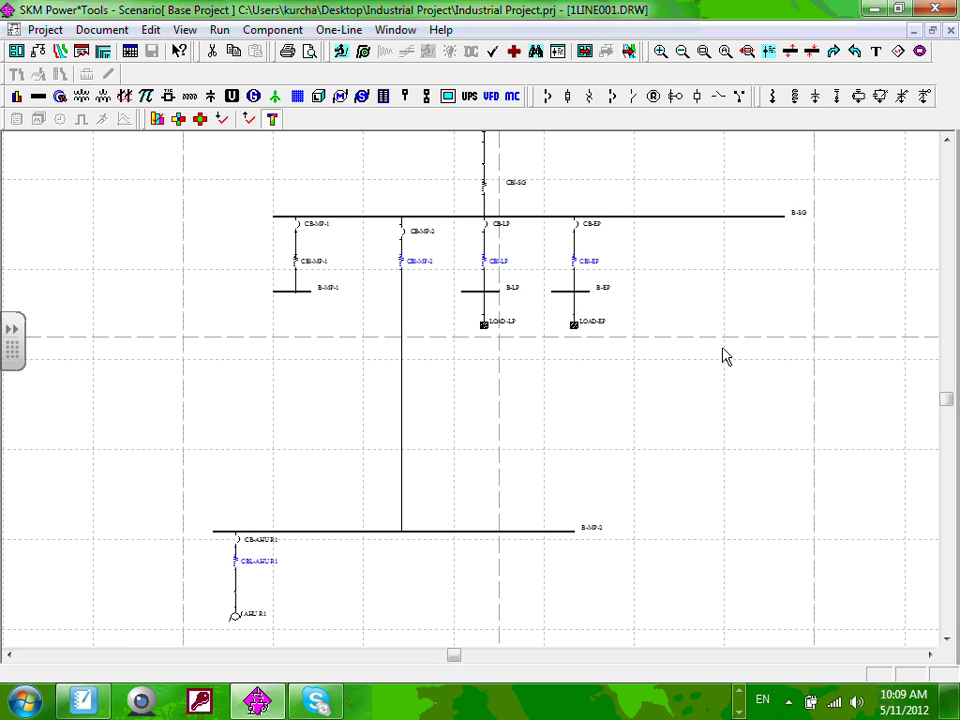
pyautogui.rightClick(499, 264)
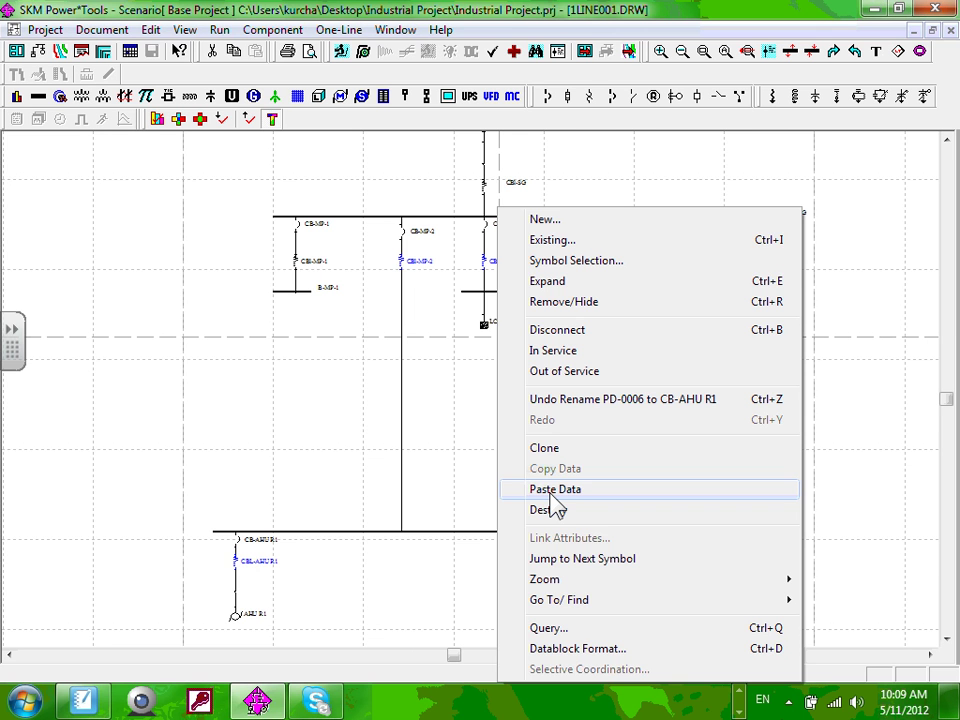
pyautogui.click(549, 495)
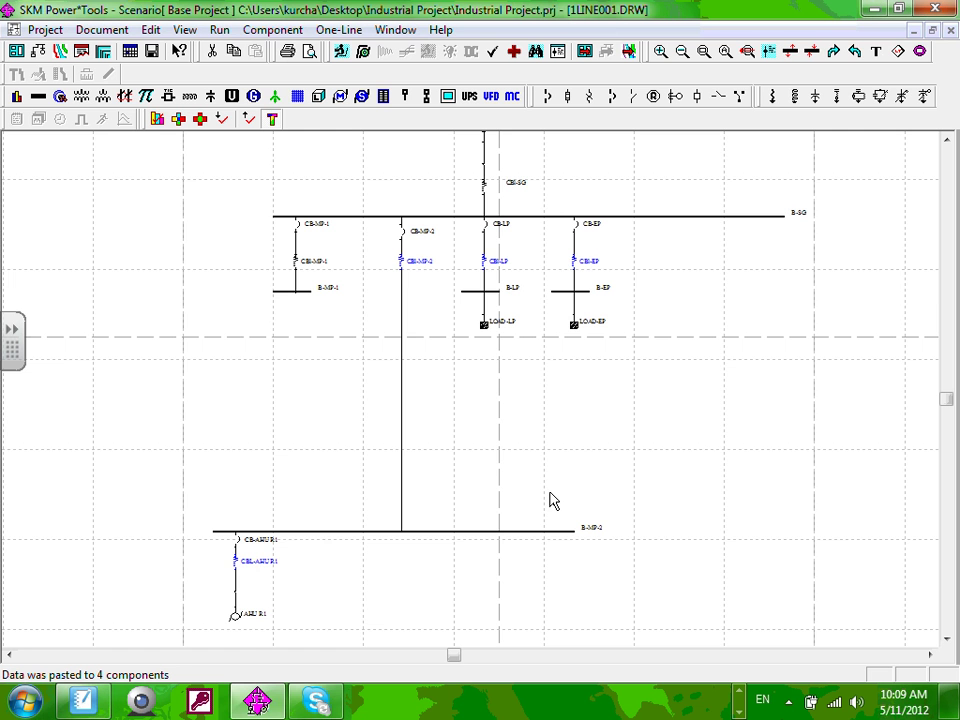
pyautogui.click(520, 381)
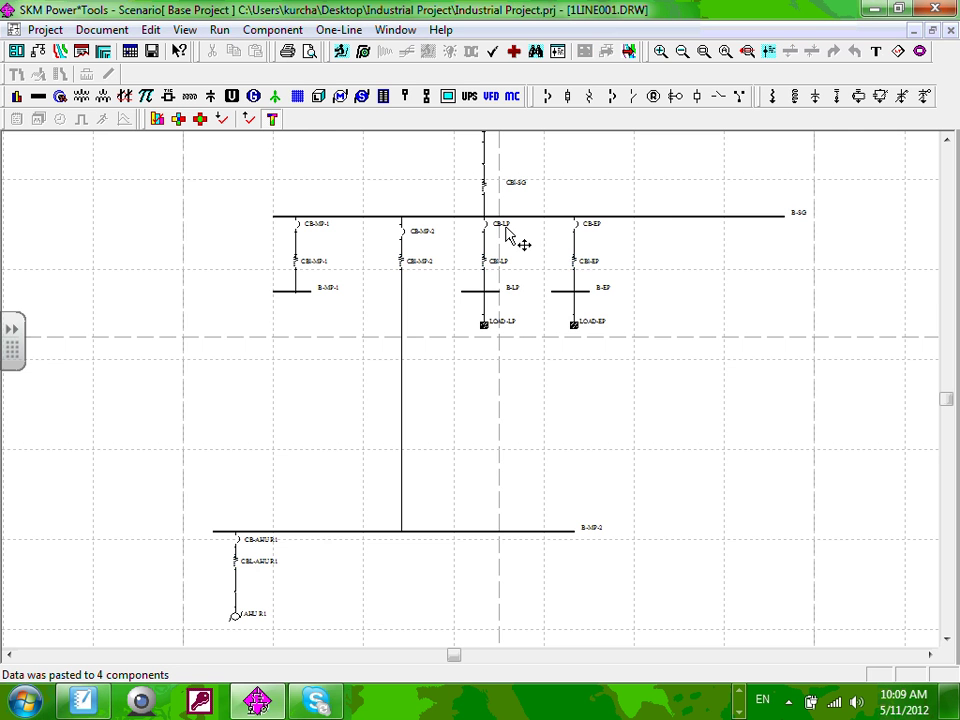
# Step: Open the component data of cable CBl-LP to check the pasted size, parallel conductors and length
pyautogui.scroll(1, 510, 255)
pyautogui.scroll(1, 517, 280)
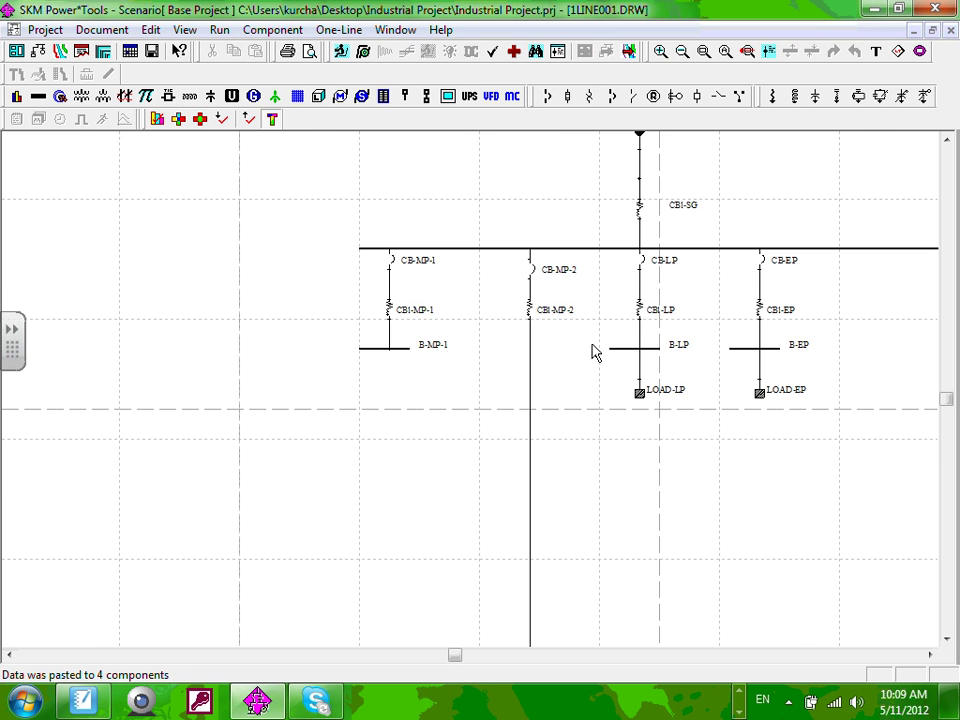
pyautogui.scroll(2, 617, 328)
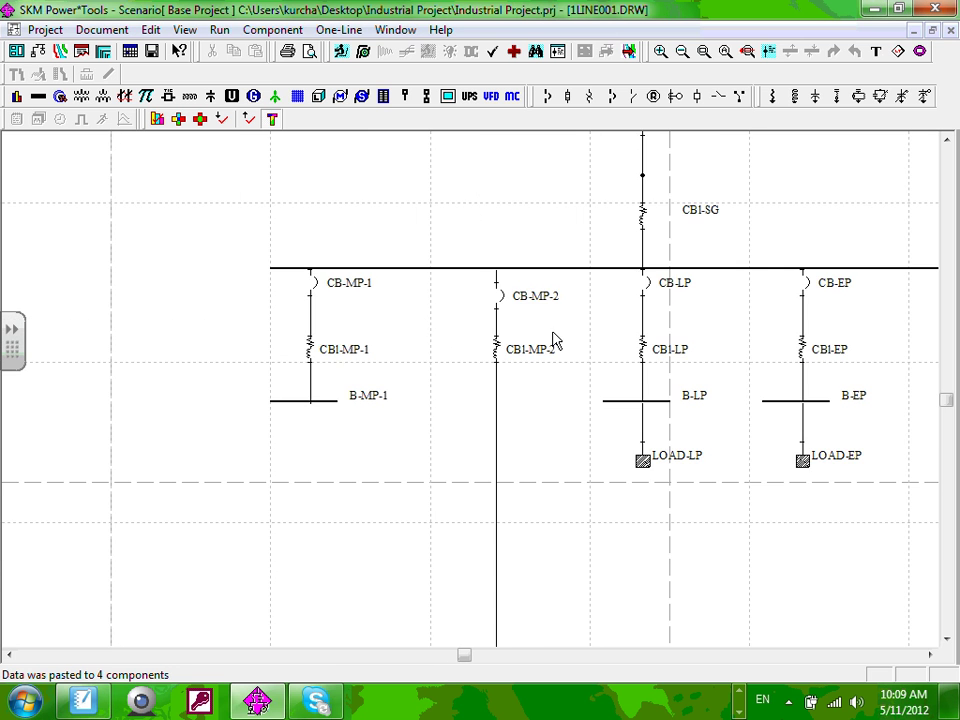
pyautogui.doubleClick(645, 352)
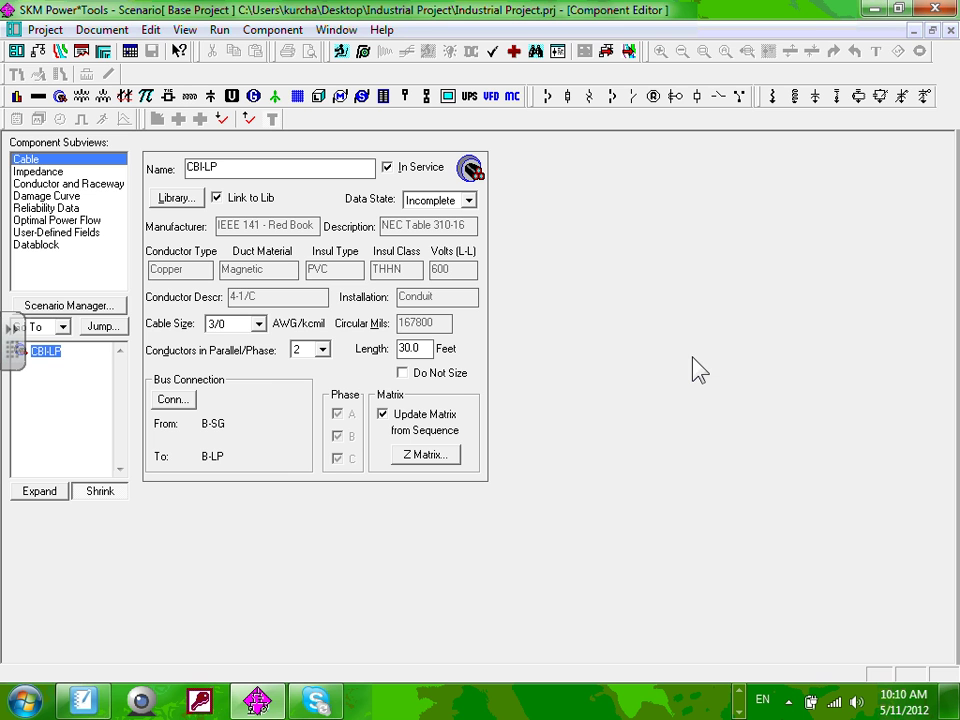
pyautogui.click(258, 325)
pyautogui.scroll(1, 262, 378)
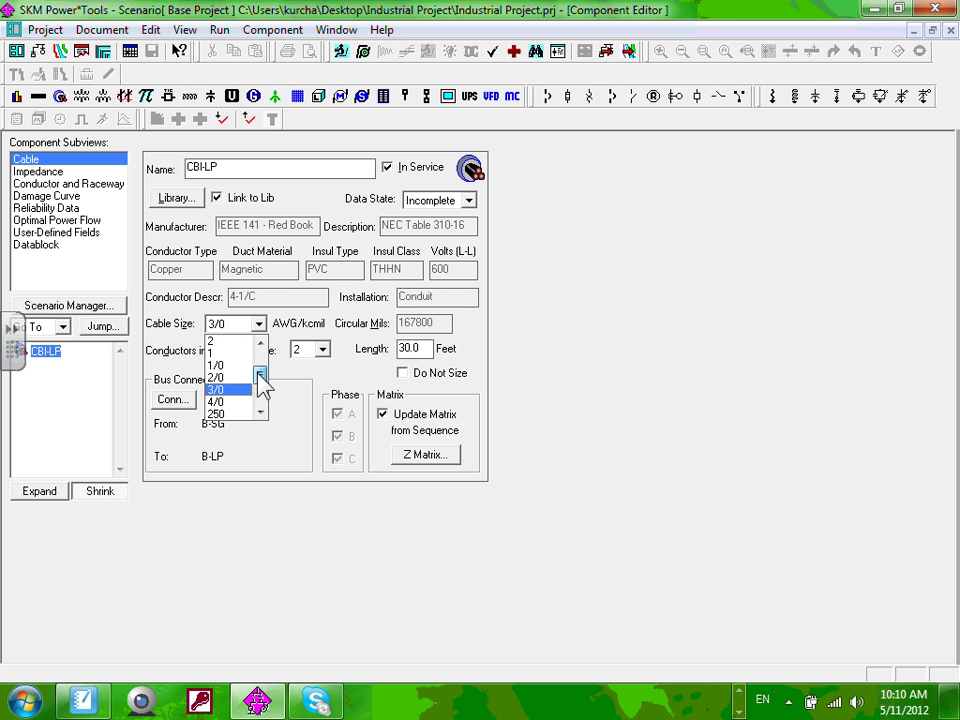
pyautogui.scroll(-1, 262, 382)
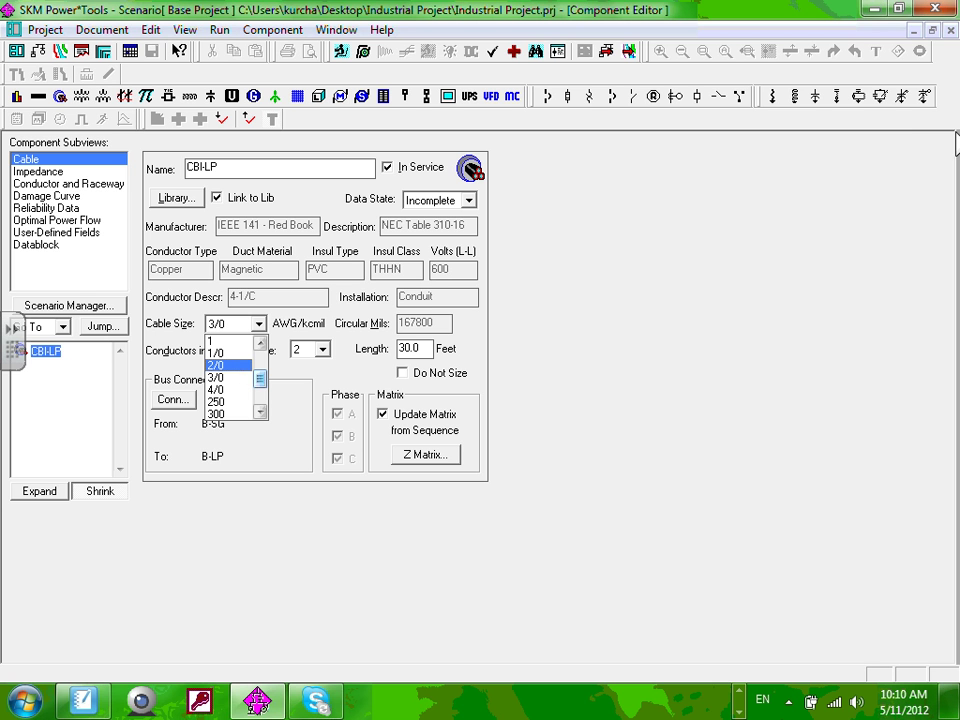
pyautogui.click(953, 44)
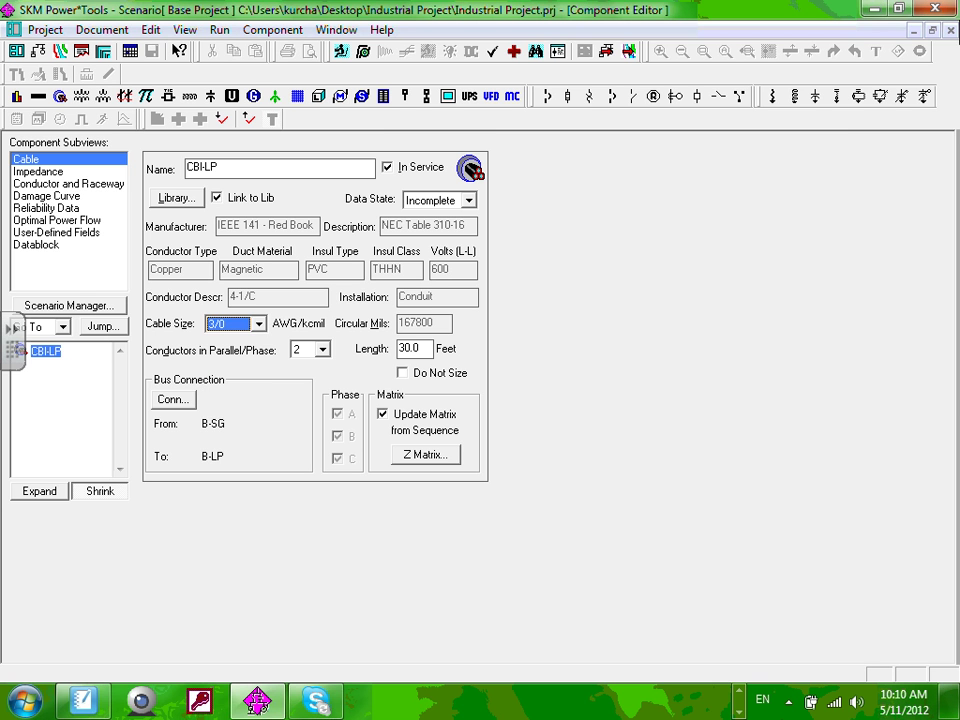
pyautogui.click(951, 30)
pyautogui.click(673, 335)
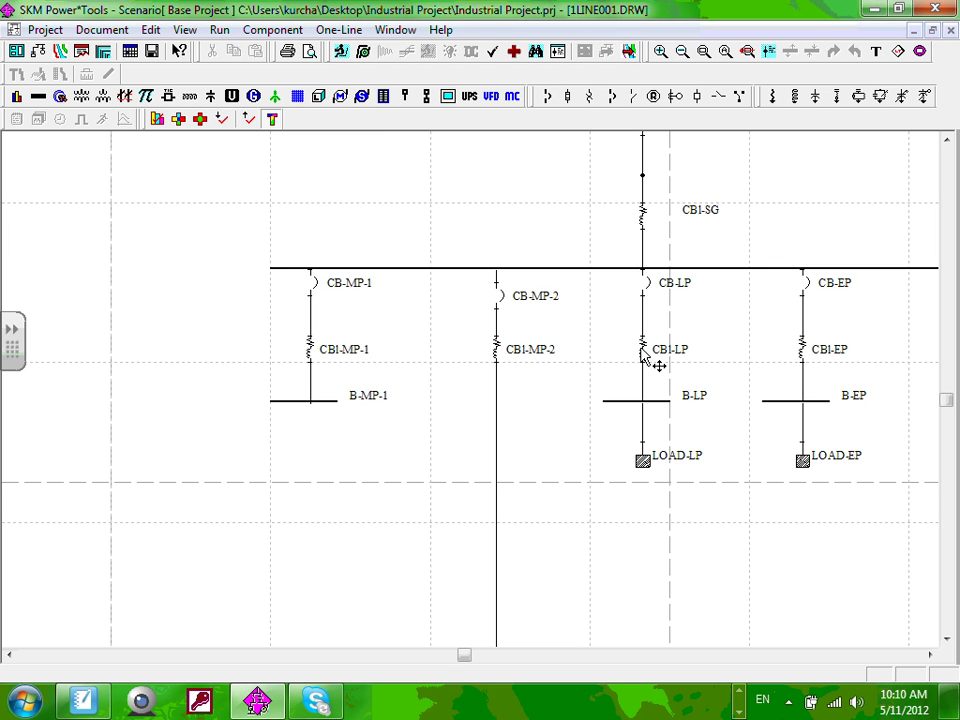
# Step: Open the component data of cable CBl-LP and set its size to 2/0 AWG/kcmil
pyautogui.click(643, 358)
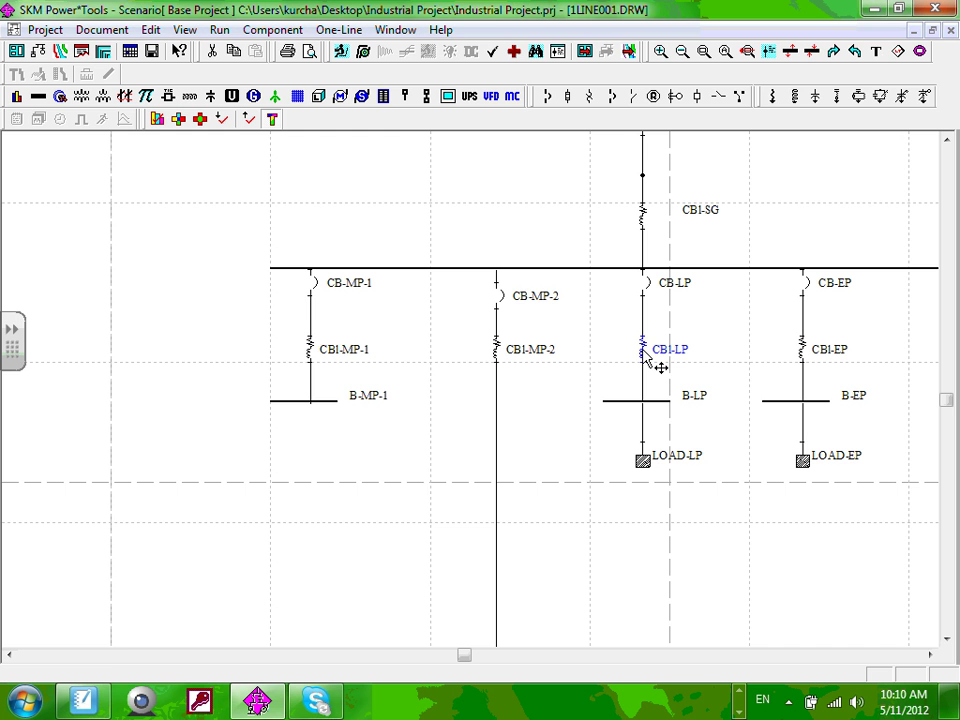
pyautogui.doubleClick(645, 357)
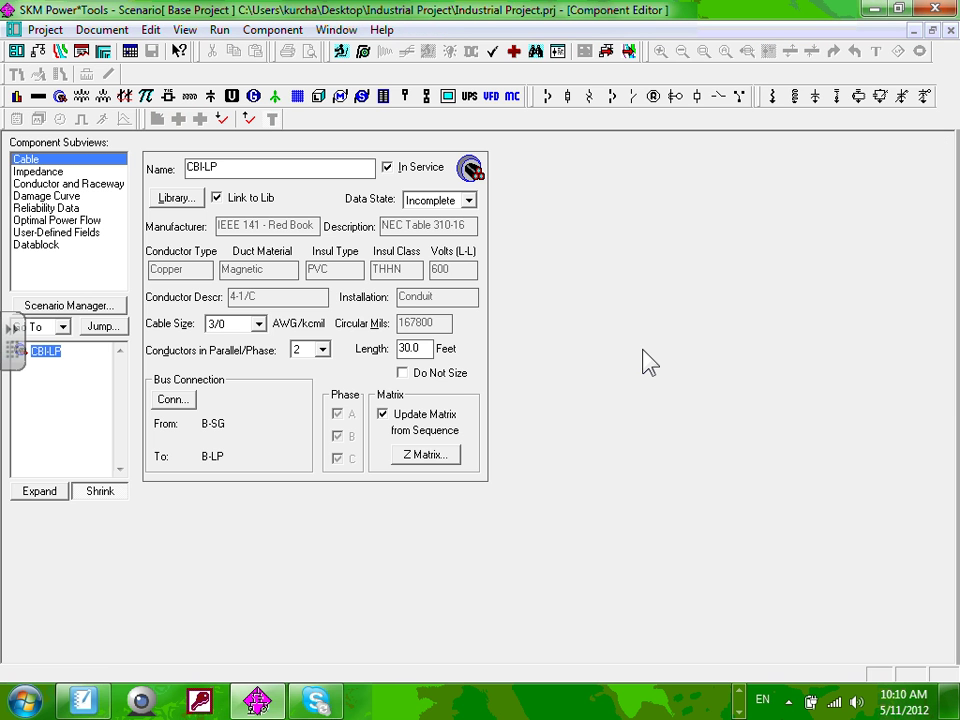
pyautogui.click(261, 327)
pyautogui.click(259, 325)
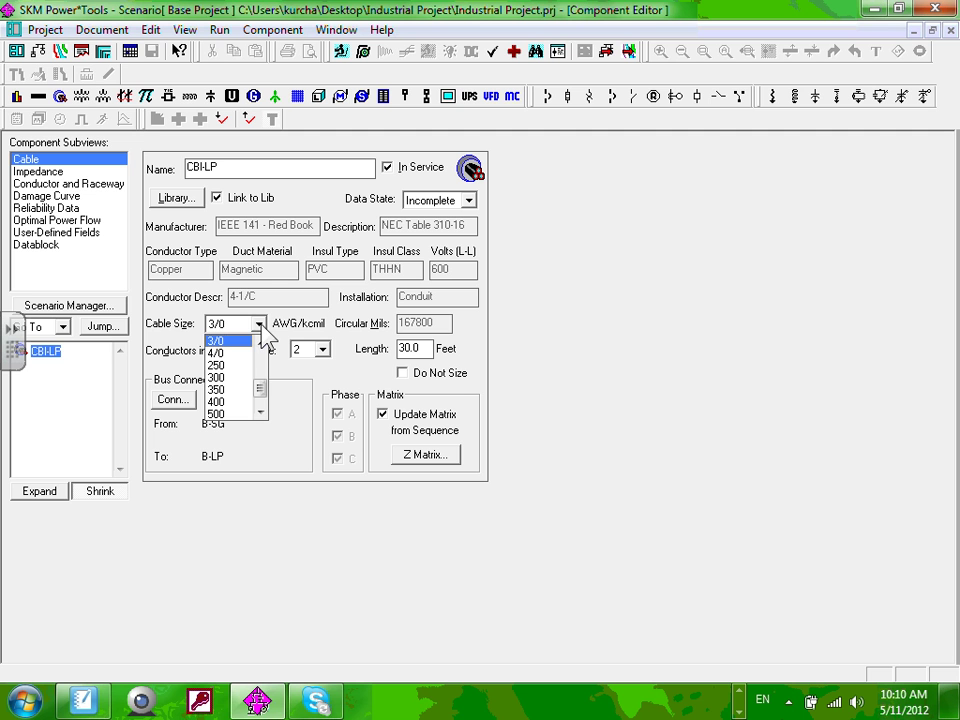
pyautogui.click(260, 345)
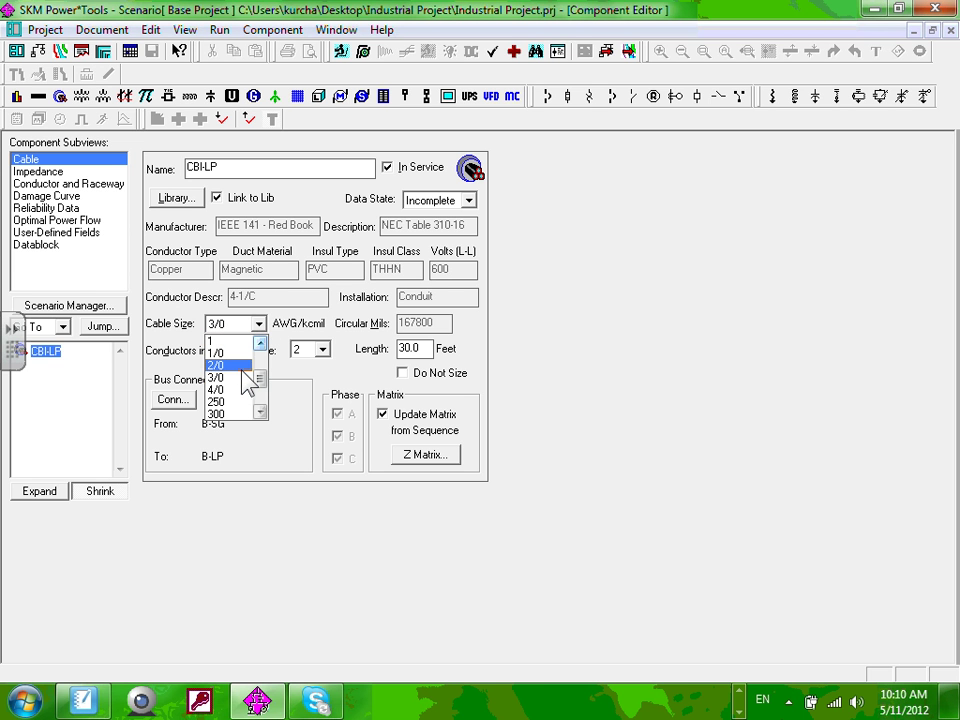
pyautogui.click(224, 365)
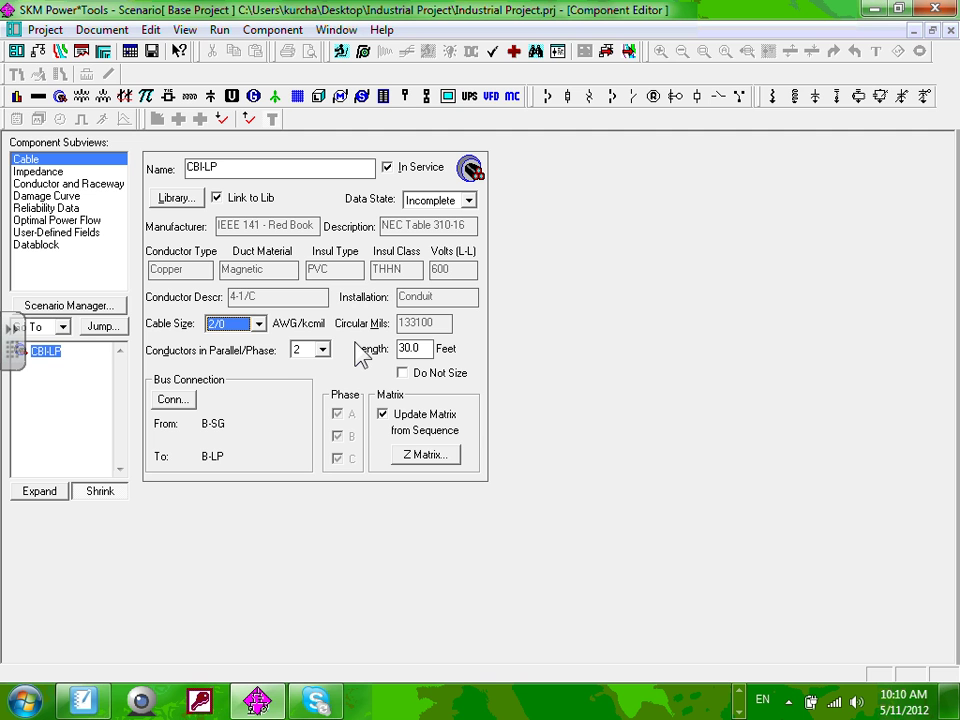
# Step: Set cable CBl-LP to 1 conductor in parallel per phase and return to the one-line diagram
pyautogui.click(322, 349)
pyautogui.scroll(1, 325, 381)
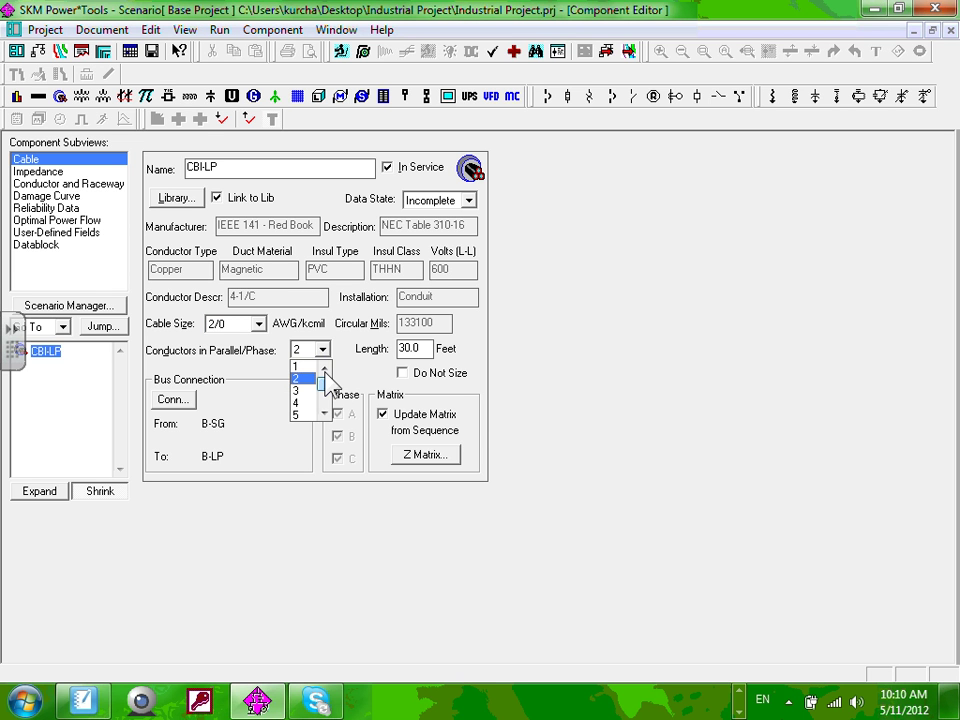
pyautogui.click(296, 366)
pyautogui.press('Tab')
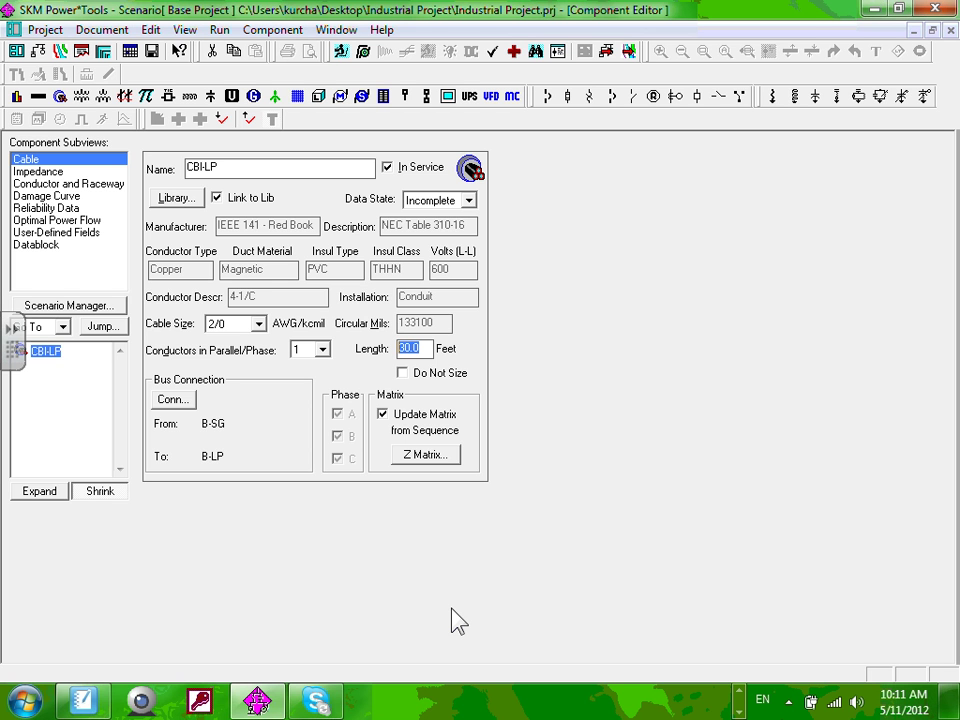
pyautogui.click(950, 30)
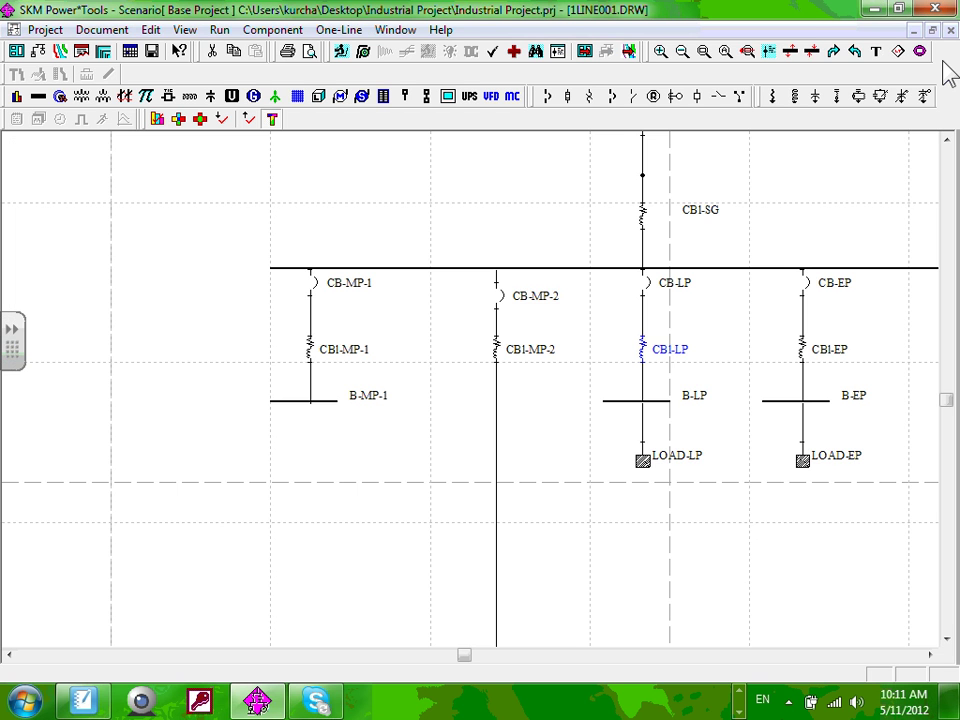
pyautogui.click(595, 375)
pyautogui.scroll(-2, 580, 370)
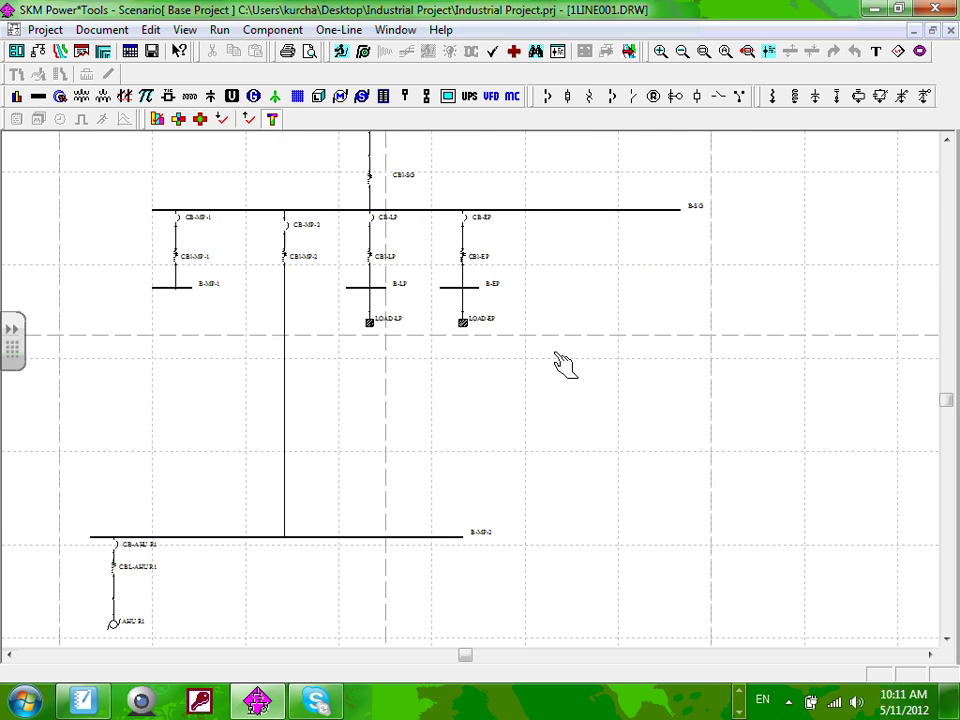
pyautogui.scroll(1, 565, 363)
pyautogui.scroll(-1, 572, 220)
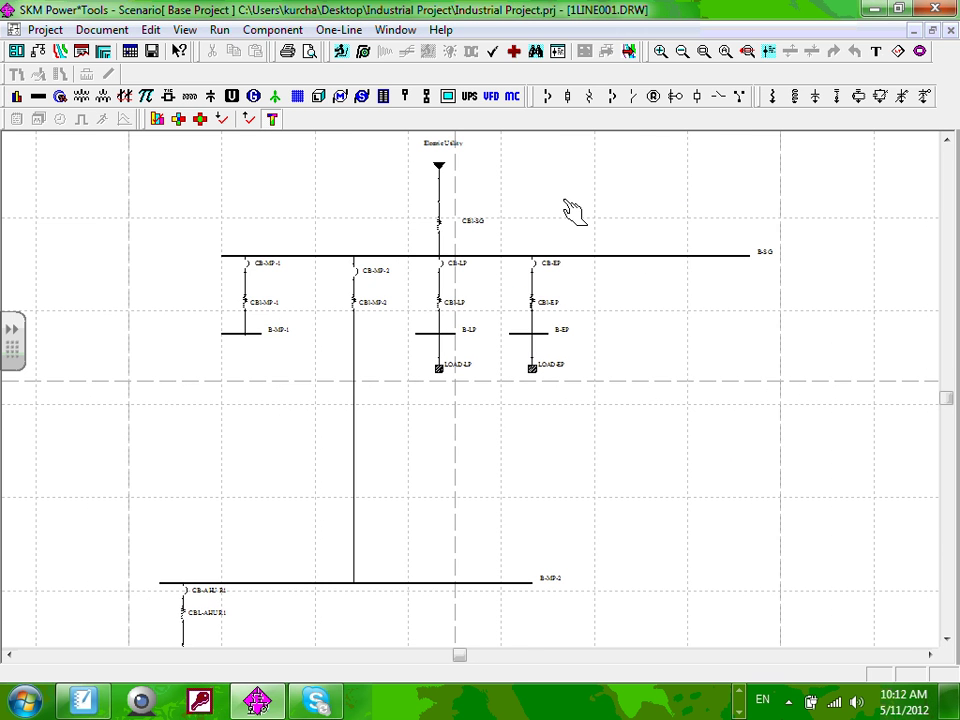
pyautogui.scroll(-1, 572, 210)
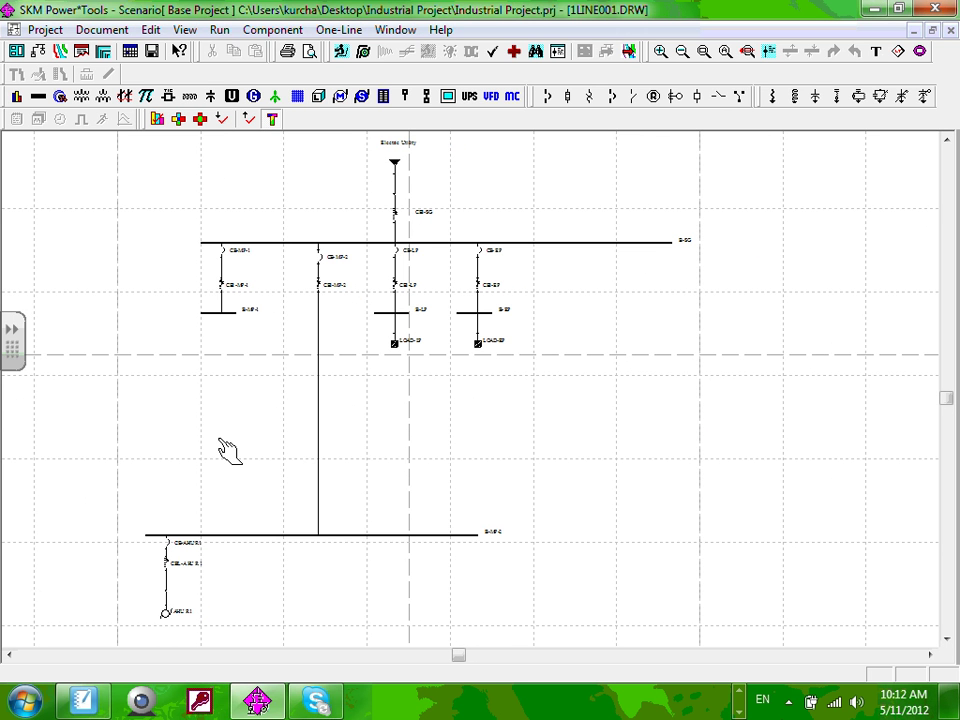
pyautogui.moveTo(228, 450); pyautogui.dragTo(320, 397)
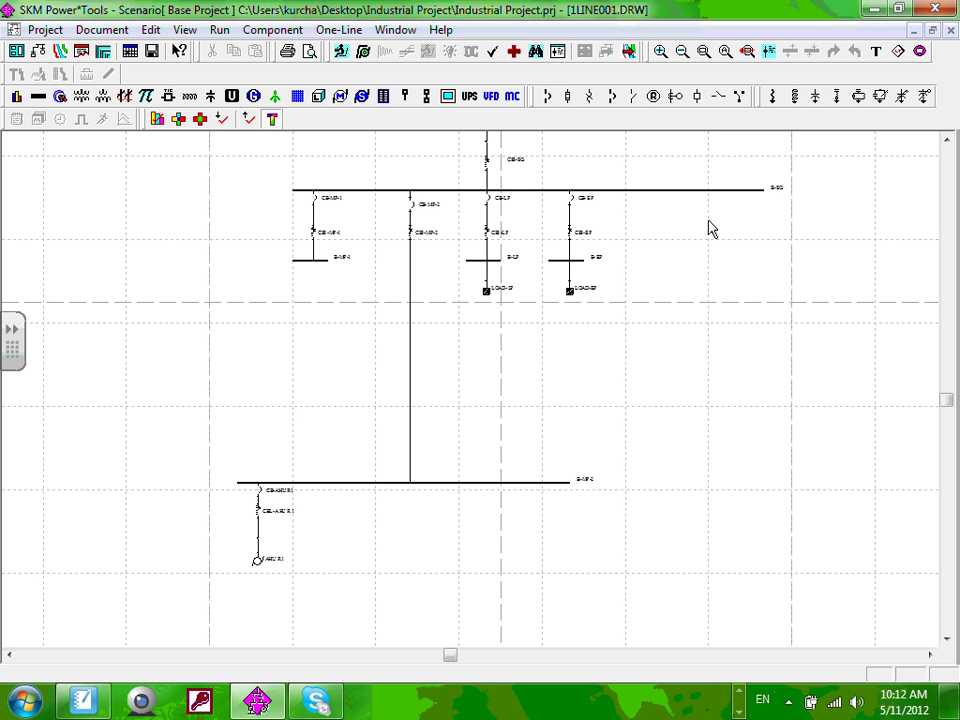
# Step: Open the general load data of LOAD-LP and set its rated size to 104 kVA
pyautogui.scroll(1, 338, 289)
pyautogui.scroll(2, 358, 440)
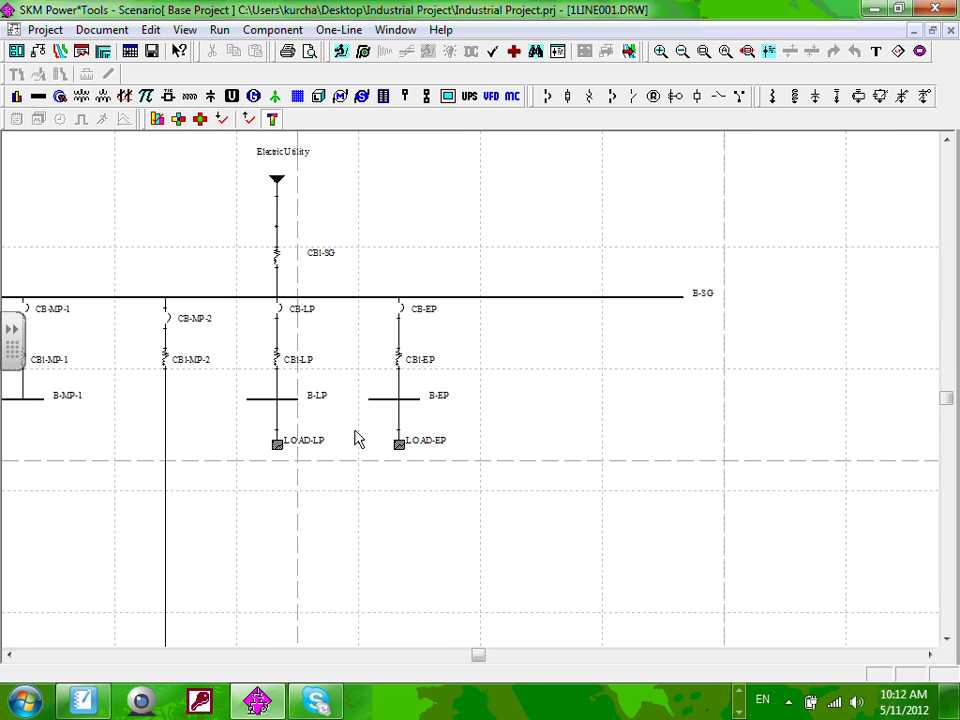
pyautogui.moveTo(358, 440); pyautogui.dragTo(392, 424)
pyautogui.scroll(1, 331, 404)
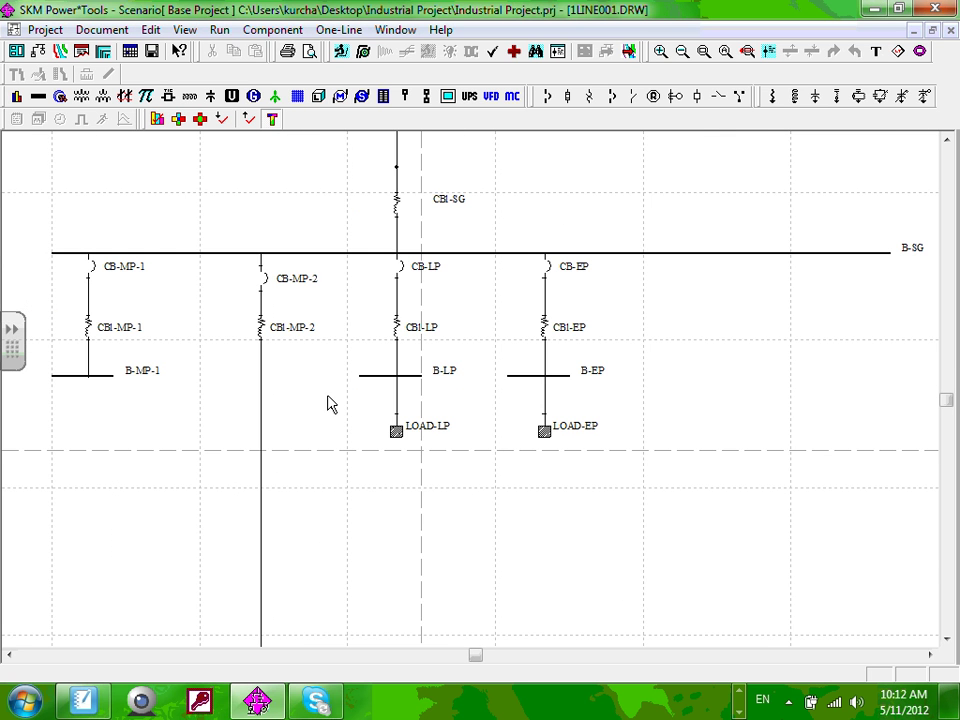
pyautogui.doubleClick(397, 436)
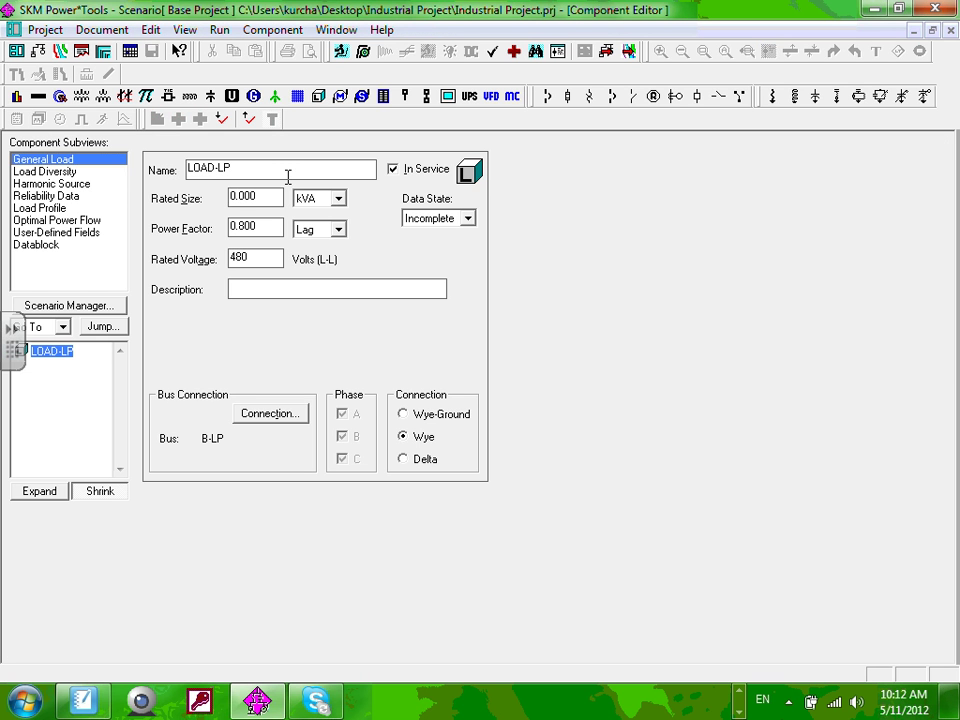
pyautogui.click(124, 185)
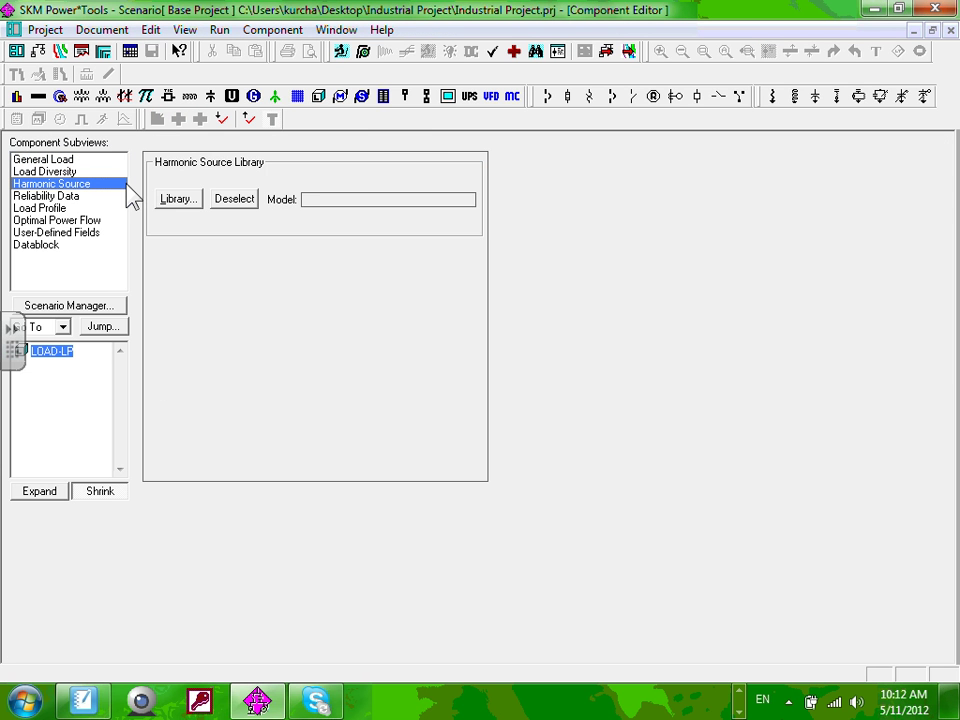
pyautogui.click(55, 160)
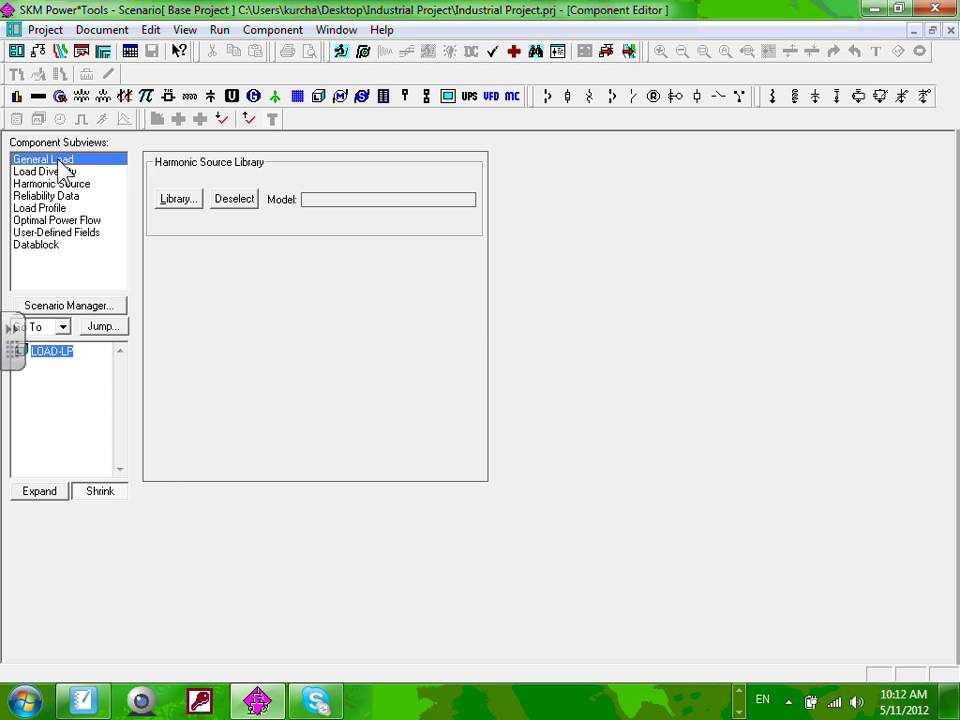
pyautogui.click(276, 198)
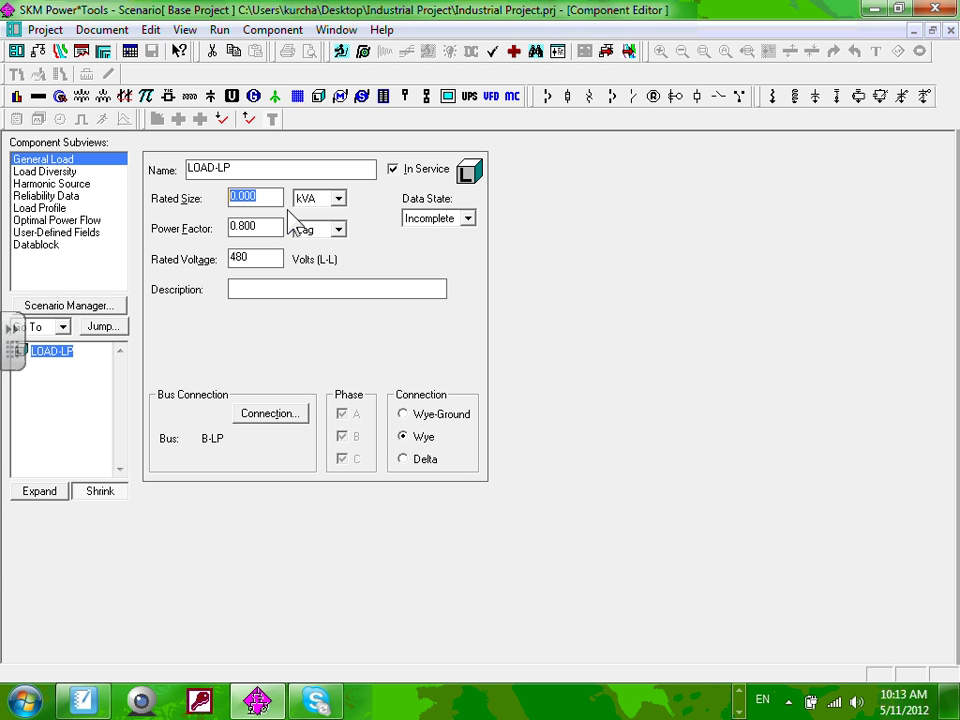
pyautogui.write('104')
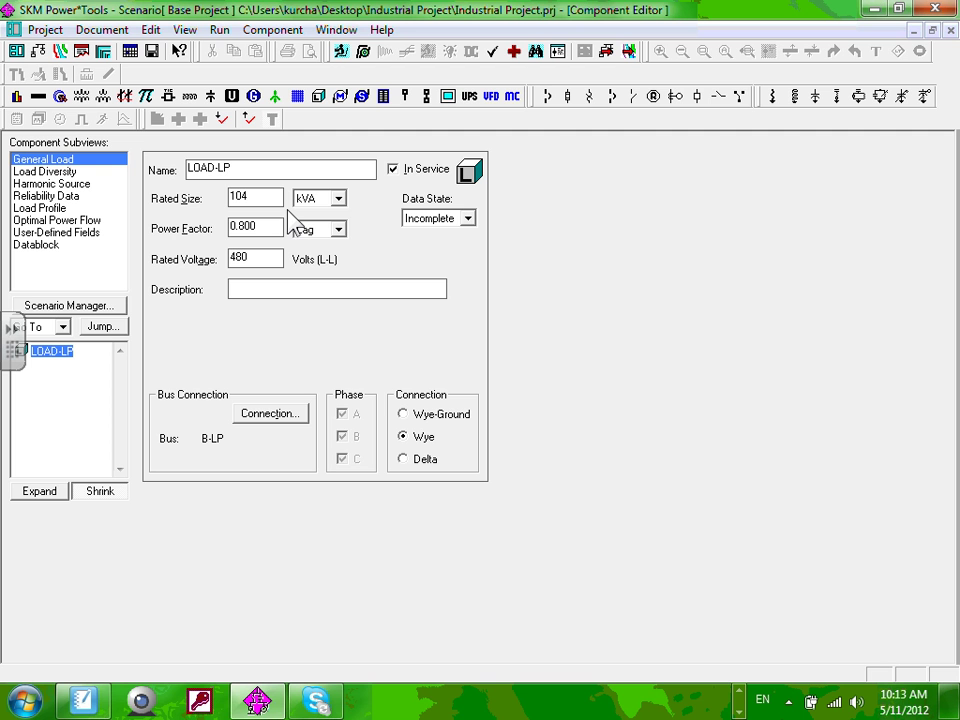
# Step: Select kVA as the unit of LOAD-LP's rated size and return to the one-line diagram
pyautogui.press('Tab')
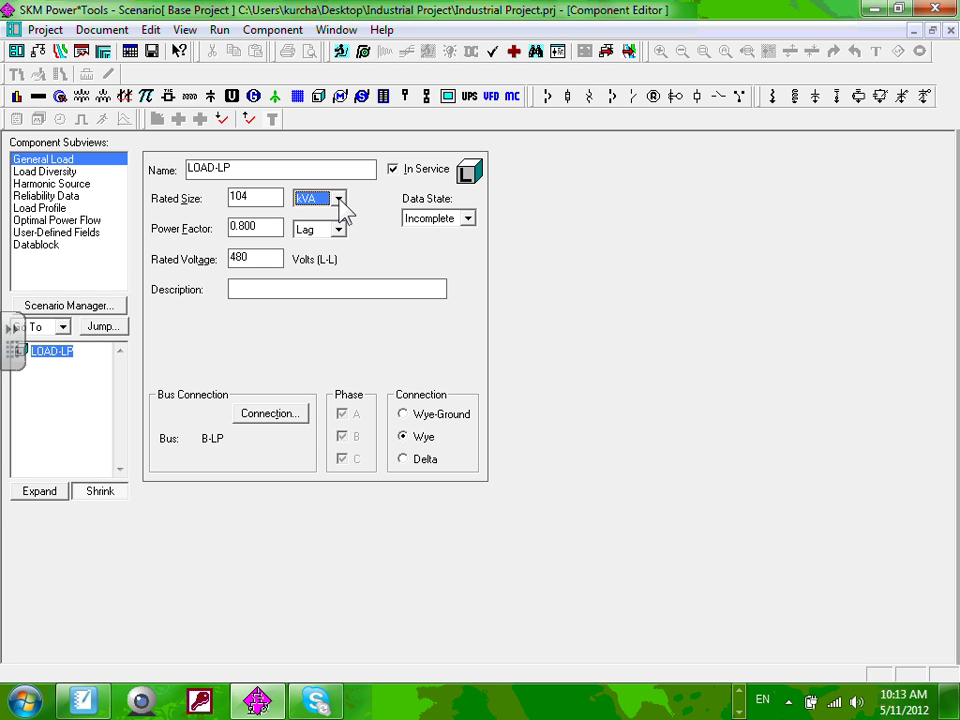
pyautogui.click(339, 199)
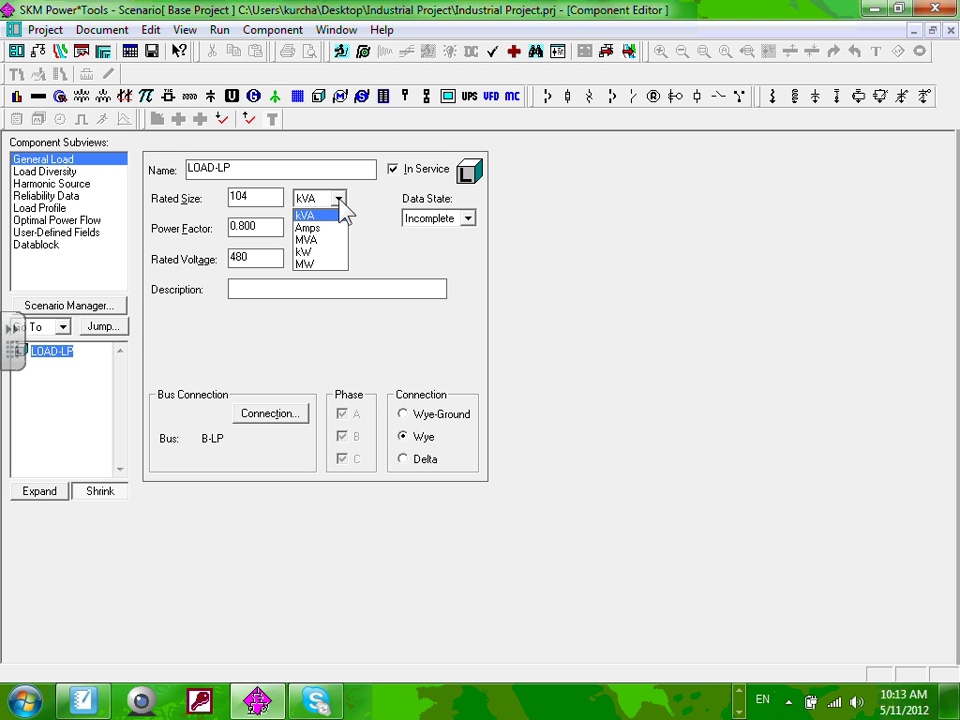
pyautogui.click(305, 215)
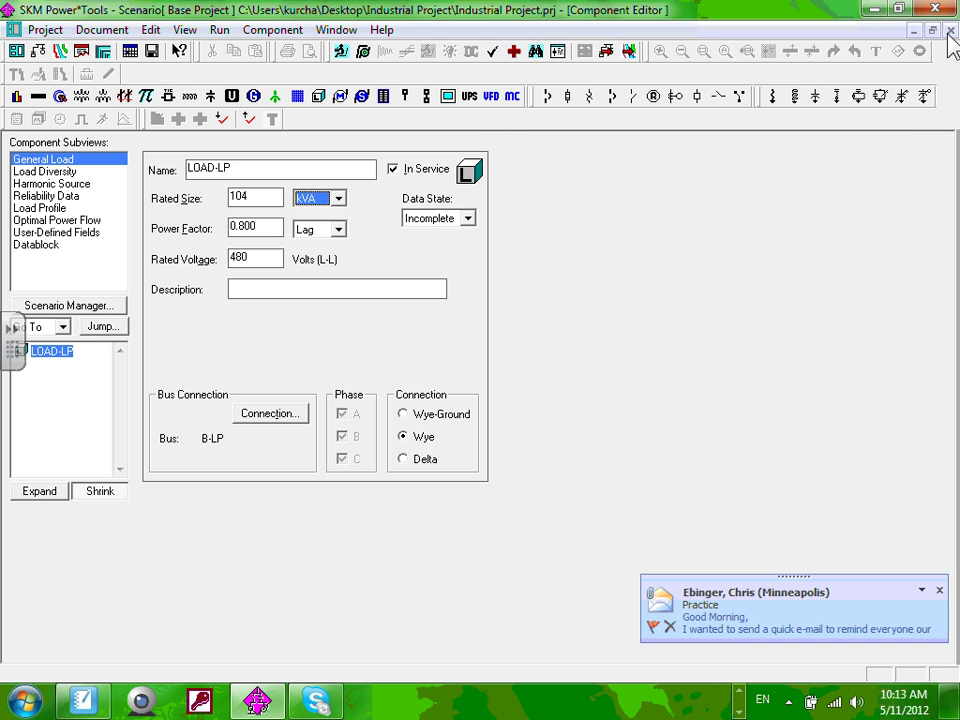
pyautogui.click(950, 33)
# Step: Reopen the general load data of LOAD-LP to check its rated size, power factor and voltage
pyautogui.click(399, 453)
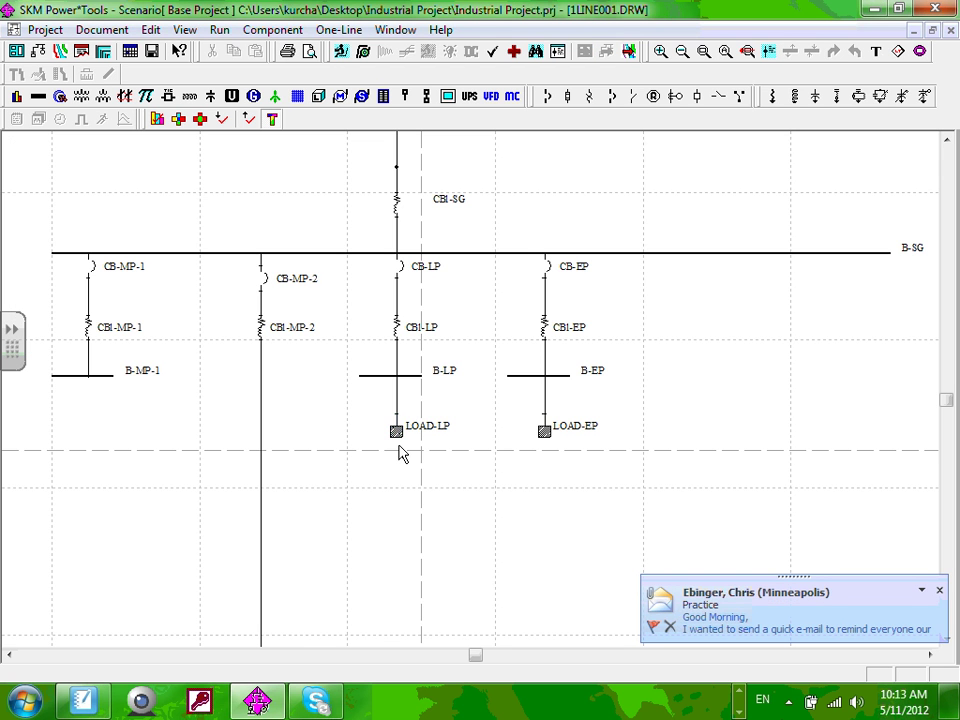
pyautogui.doubleClick(400, 451)
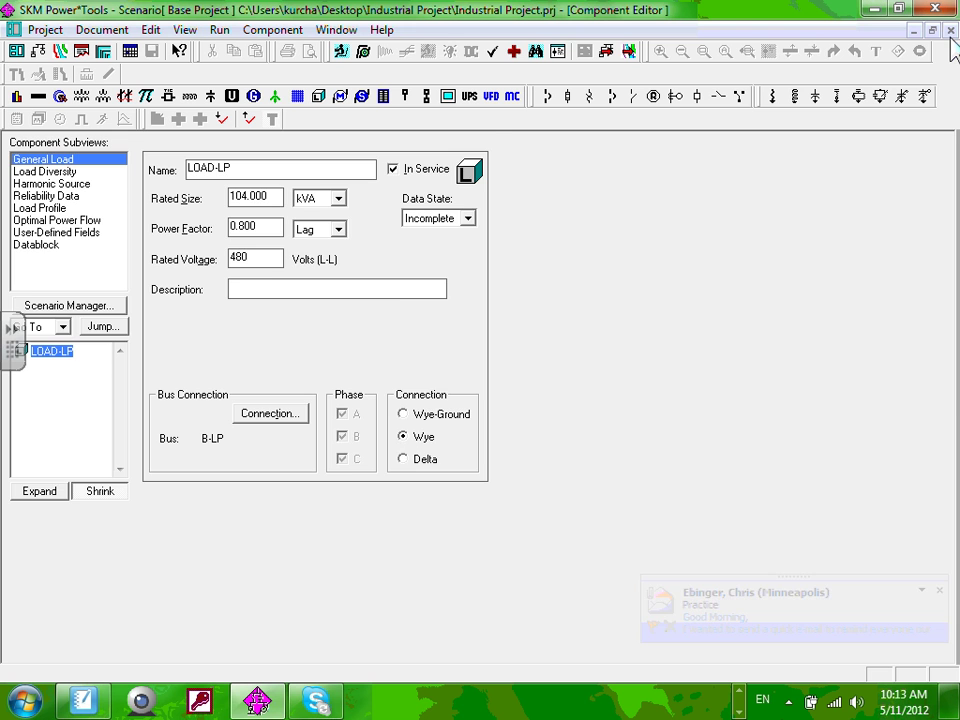
pyautogui.click(950, 31)
pyautogui.click(430, 471)
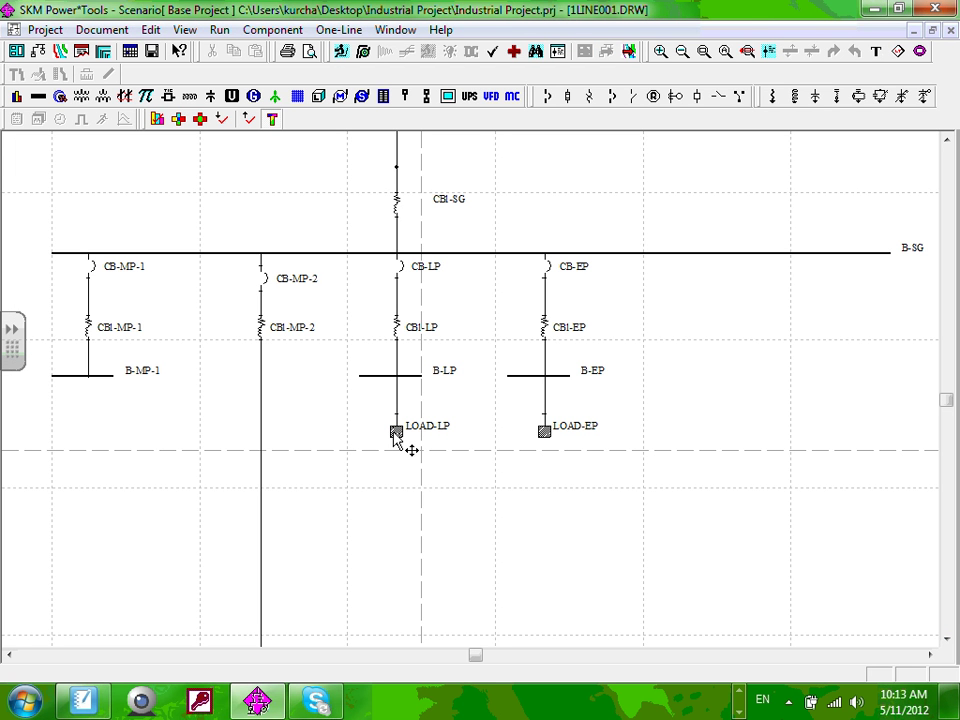
pyautogui.doubleClick(395, 438)
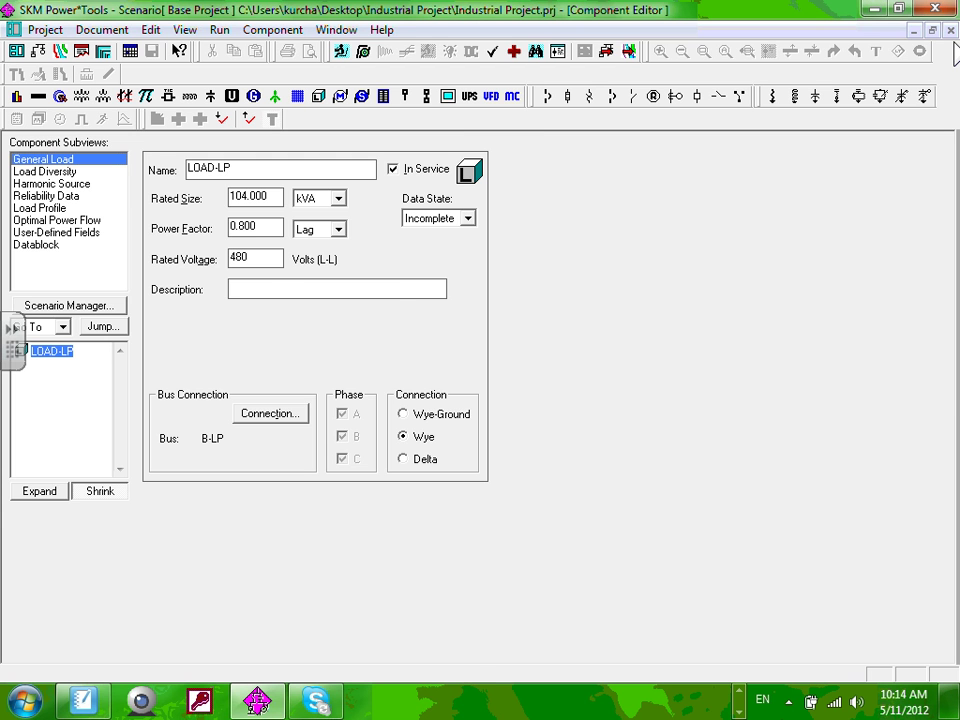
pyautogui.click(950, 30)
pyautogui.click(507, 451)
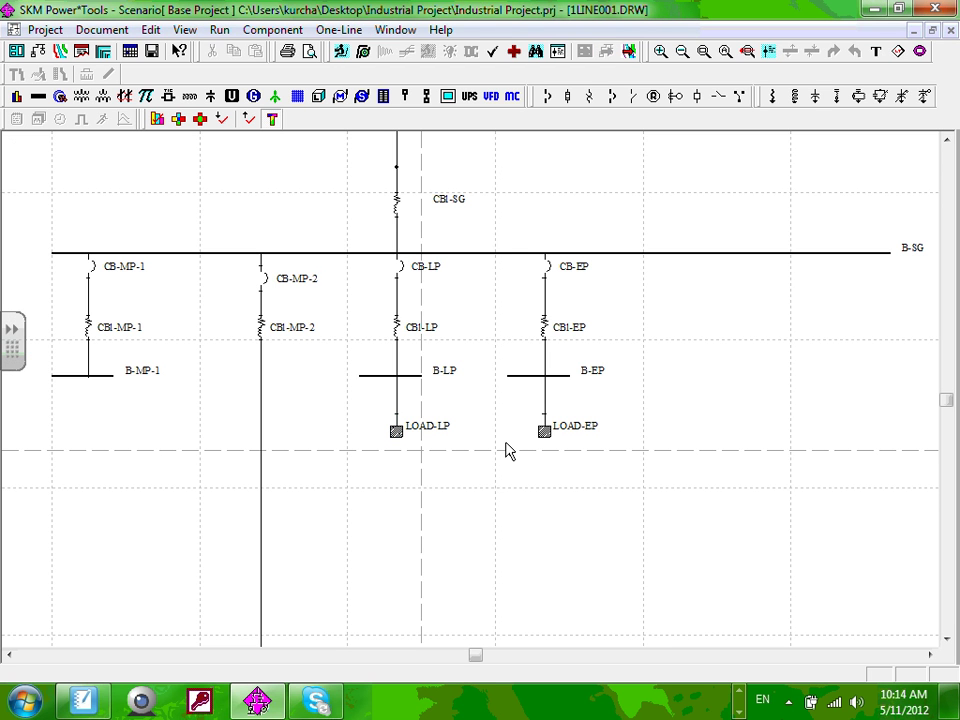
# Step: Open the general load data of LOAD-EP, set its rated size to 10 kVA, and return to the one-line diagram
pyautogui.doubleClick(545, 438)
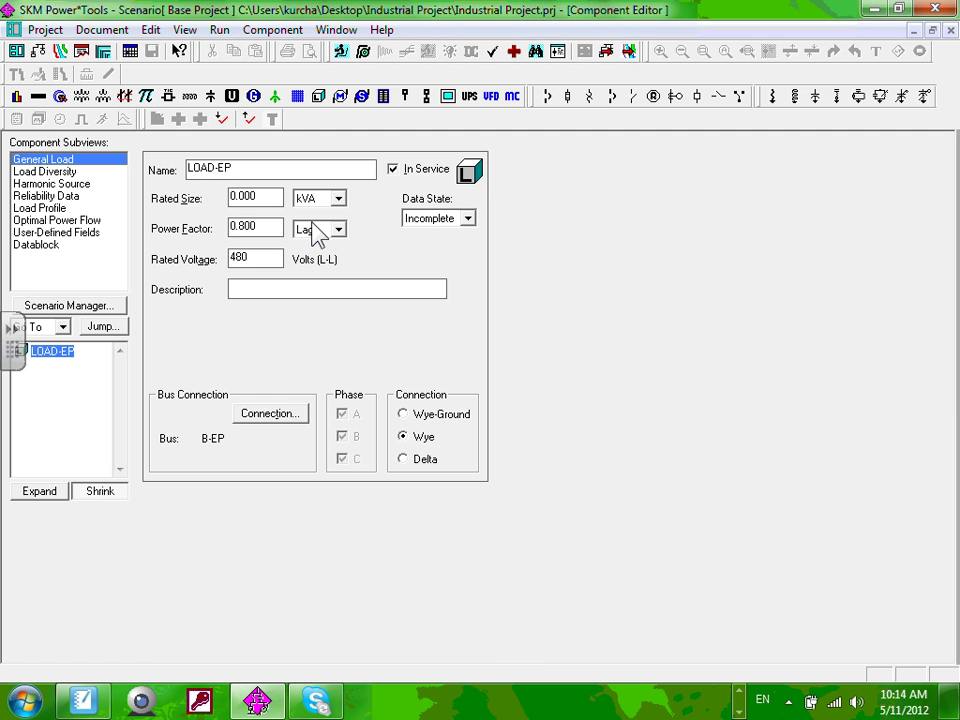
pyautogui.moveTo(267, 196); pyautogui.dragTo(210, 200)
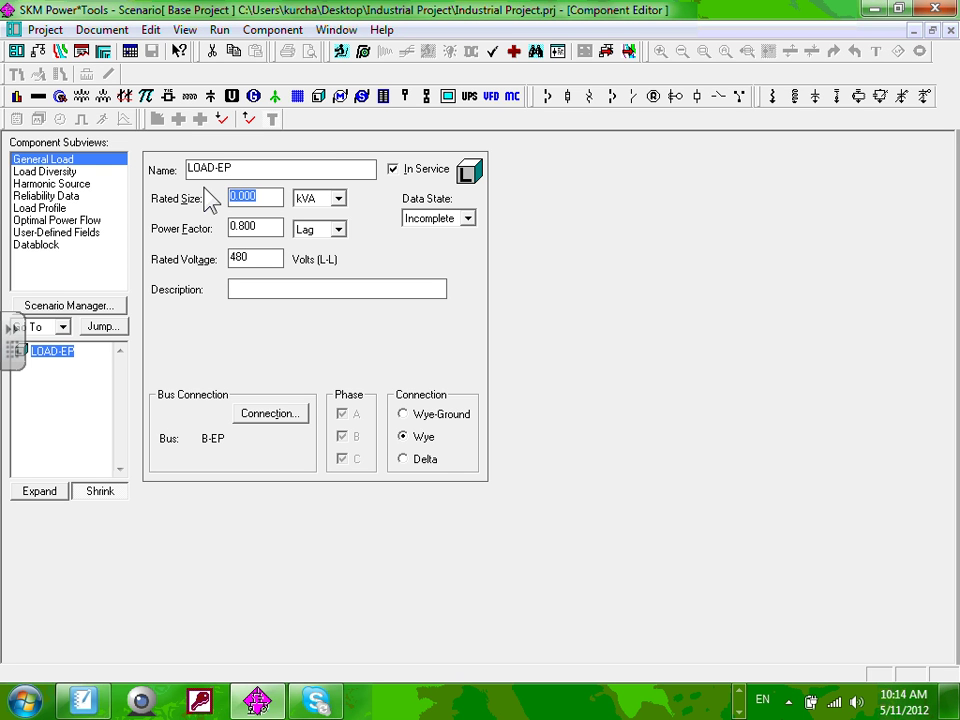
pyautogui.write('10')
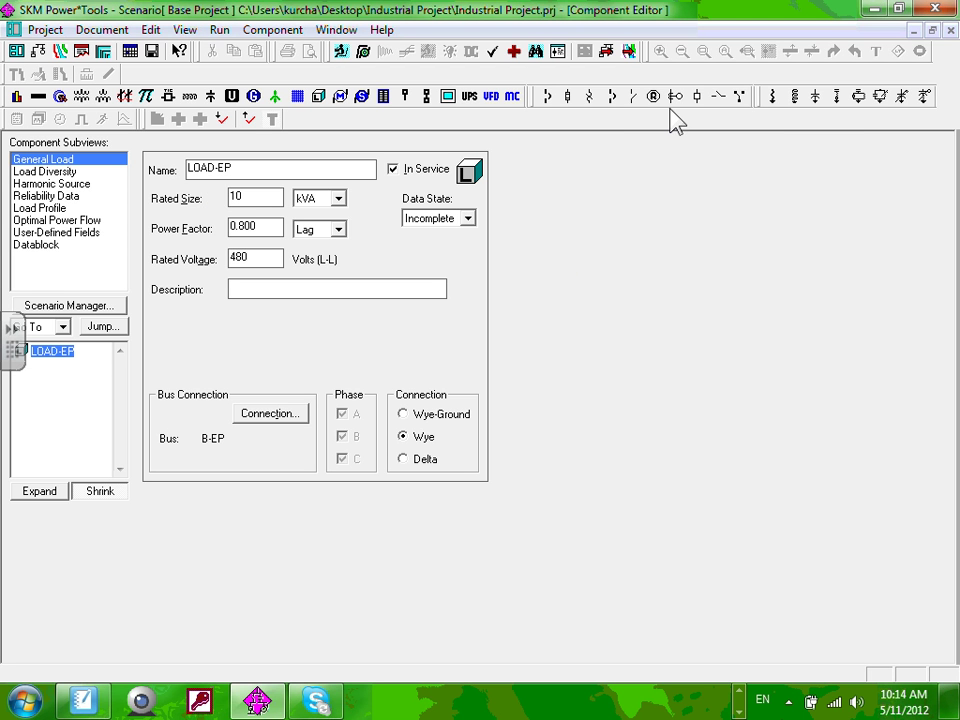
pyautogui.click(950, 30)
# Step: Open the induction motor data of AHU R1 below bus B-MP-2 and set its rated size to 25 hp
pyautogui.scroll(-2, 381, 368)
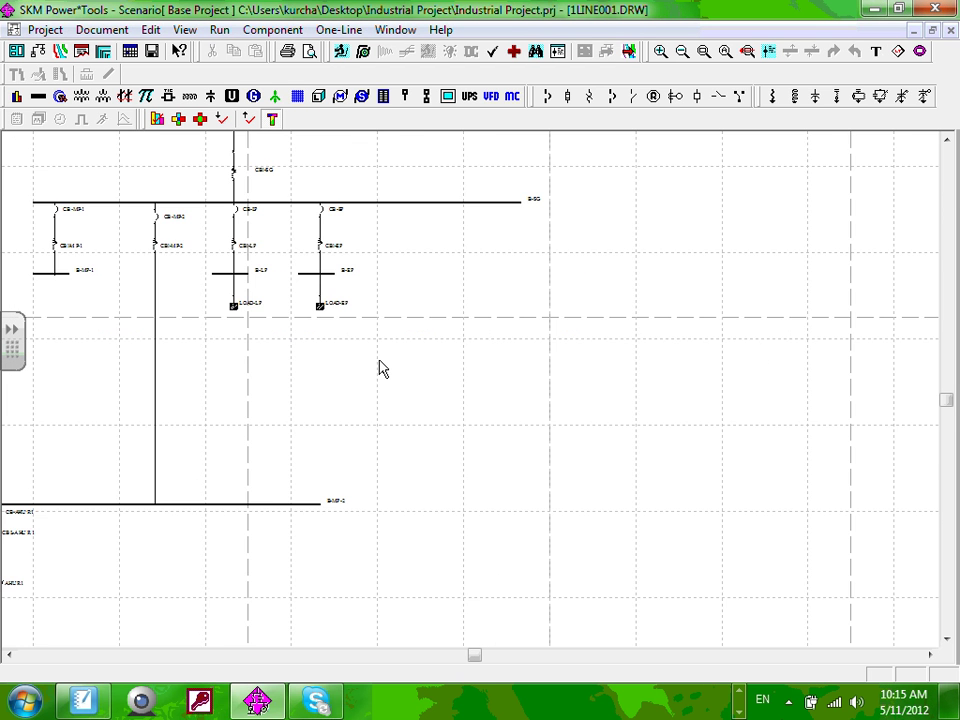
pyautogui.moveTo(381, 368); pyautogui.dragTo(660, 395)
pyautogui.scroll(-1, 381, 382)
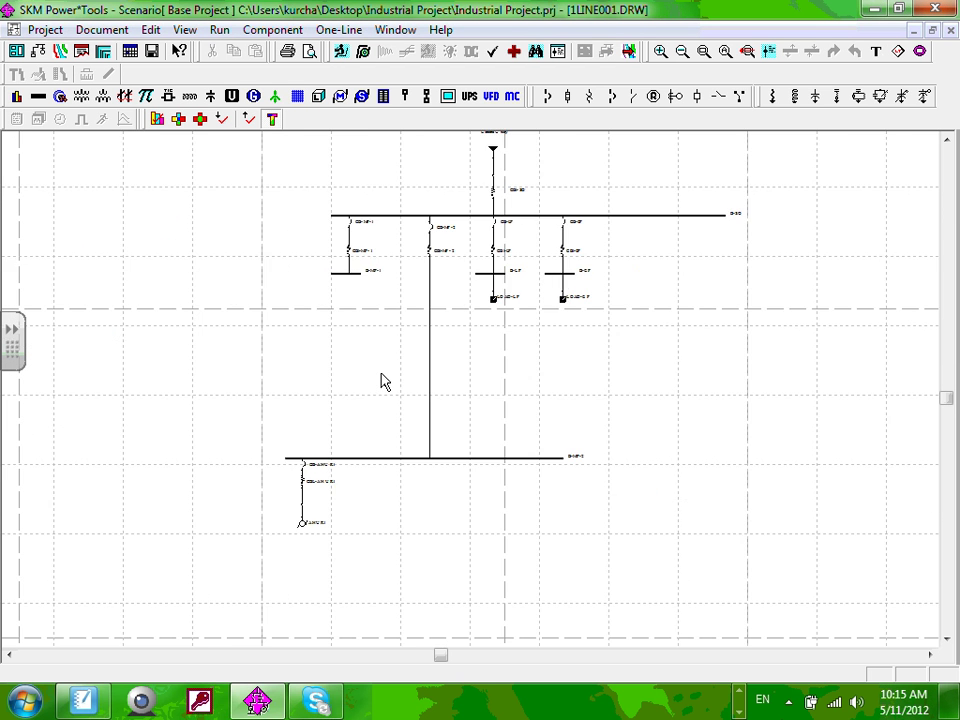
pyautogui.scroll(1, 370, 268)
pyautogui.moveTo(370, 268)
pyautogui.mouseDown()
pyautogui.moveTo(390, 380)
pyautogui.moveTo(581, 558)
pyautogui.moveTo(390, 322)
pyautogui.mouseUp()
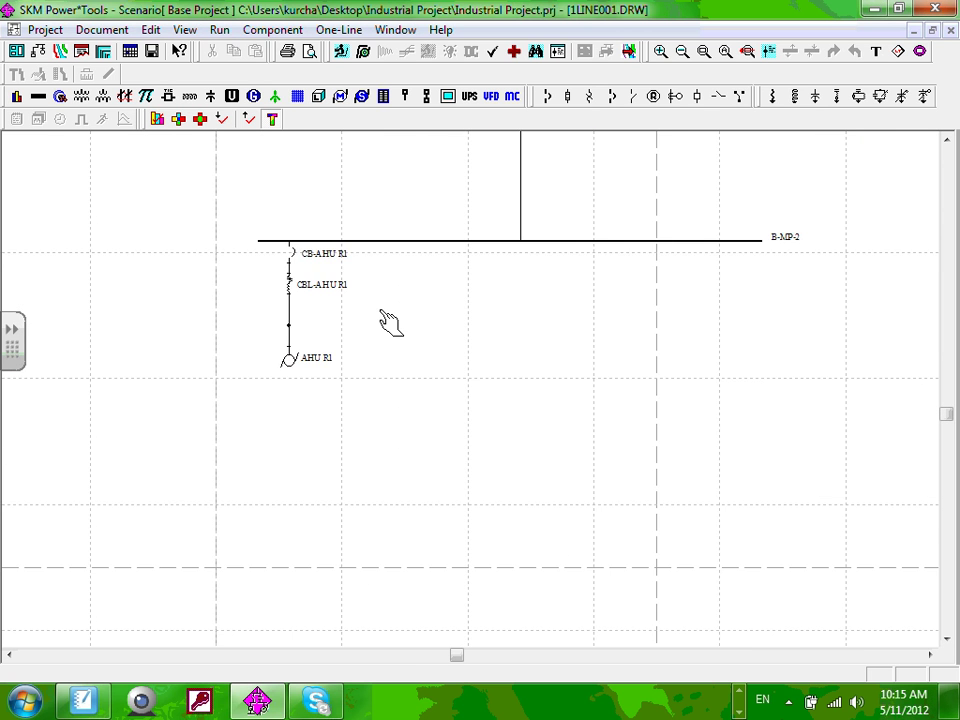
pyautogui.scroll(1, 455, 377)
pyautogui.moveTo(455, 377); pyautogui.dragTo(300, 367)
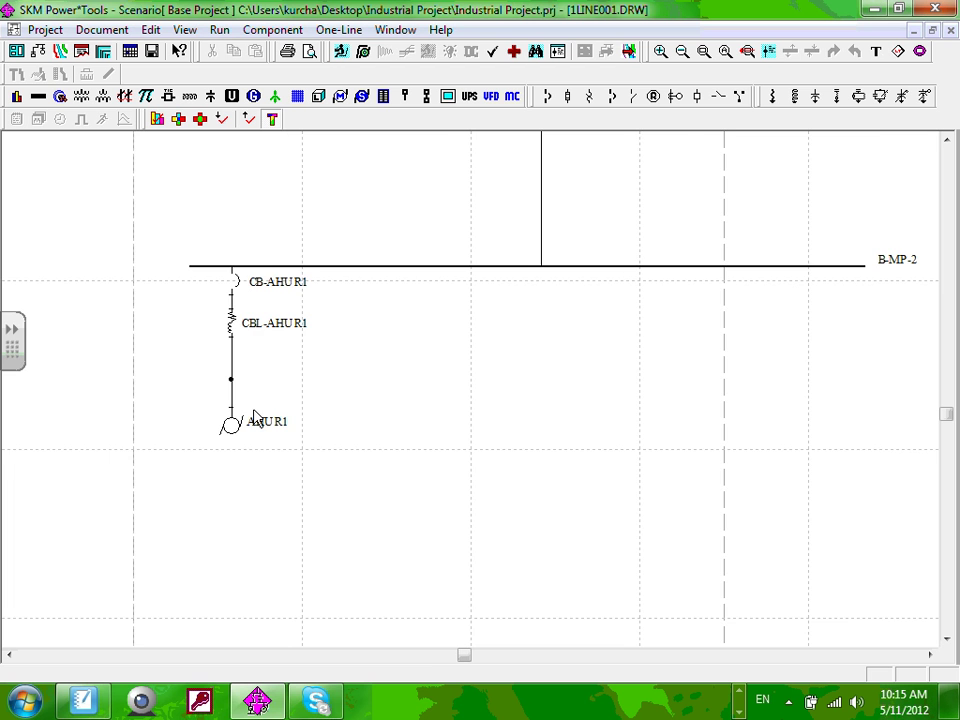
pyautogui.scroll(1, 272, 446)
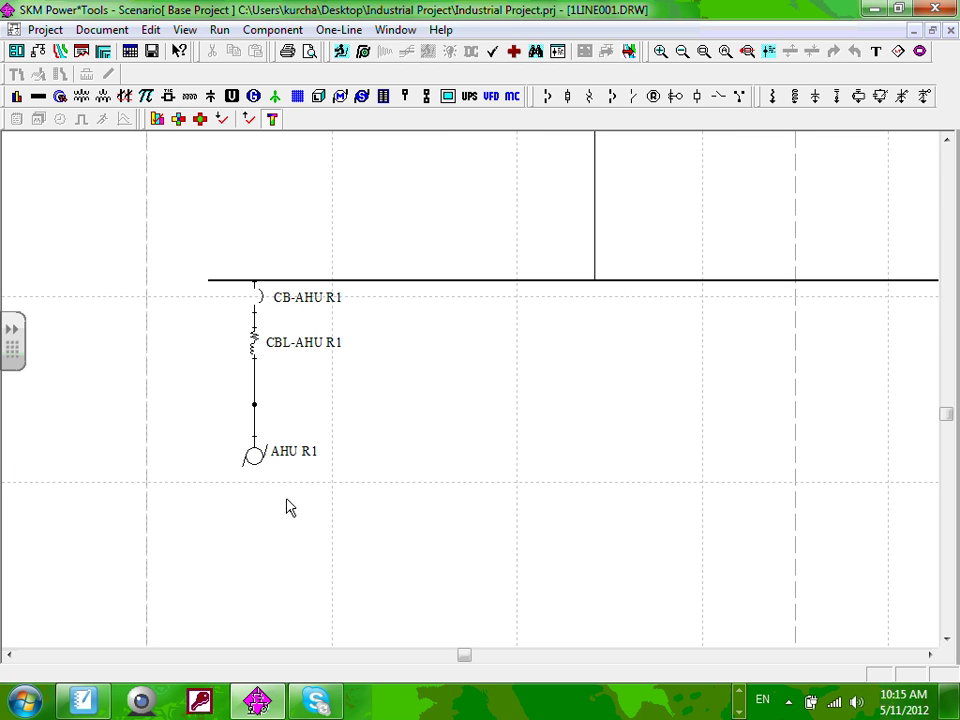
pyautogui.scroll(1, 288, 508)
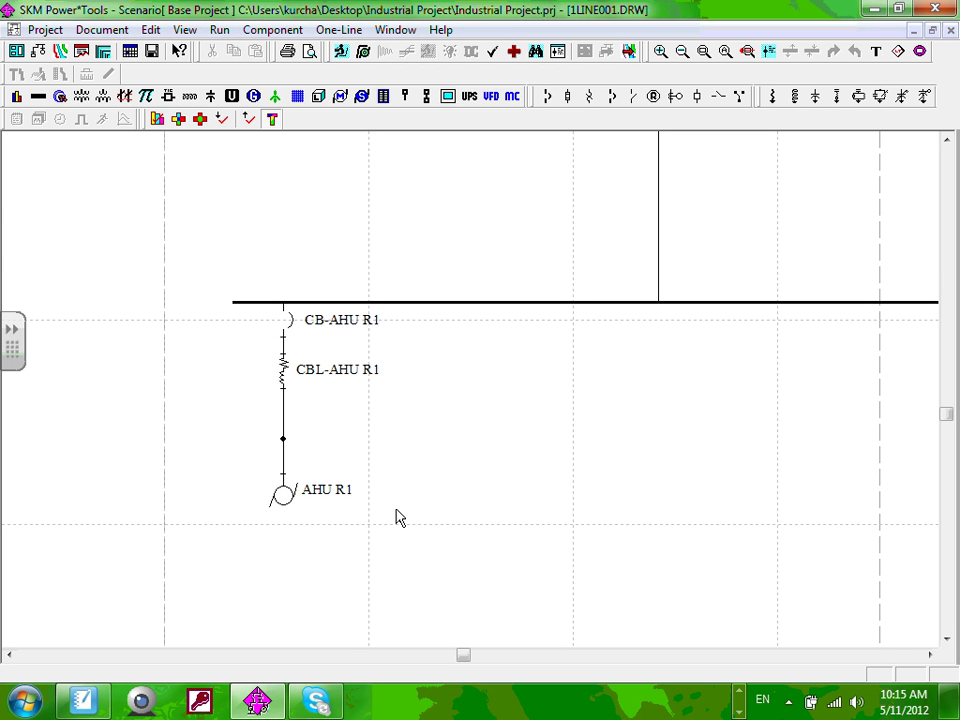
pyautogui.doubleClick(282, 494)
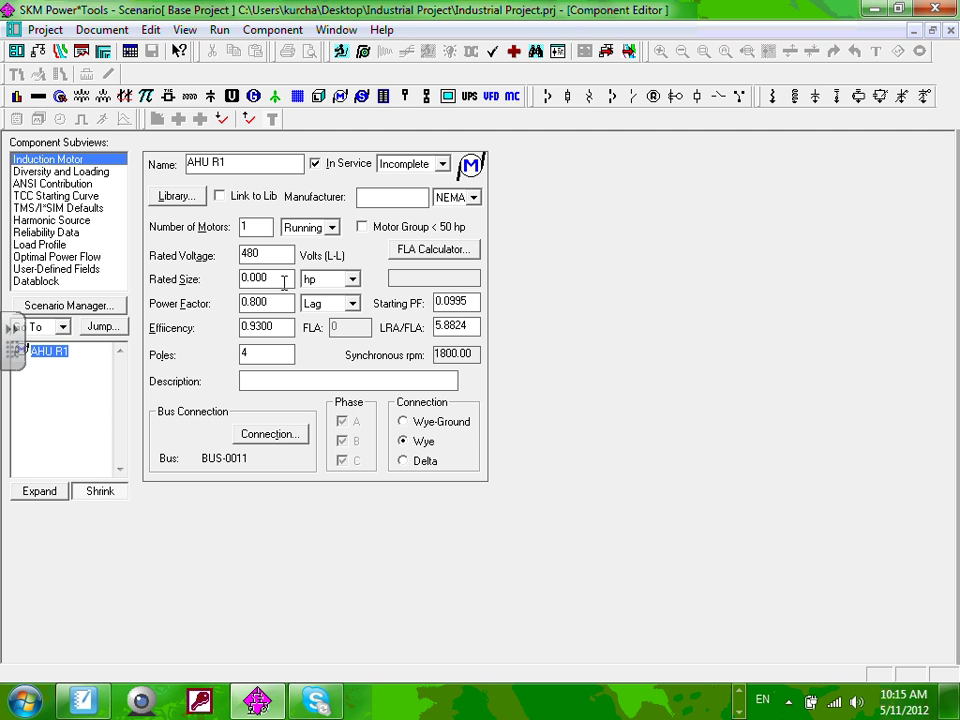
pyautogui.moveTo(284, 284); pyautogui.dragTo(200, 288)
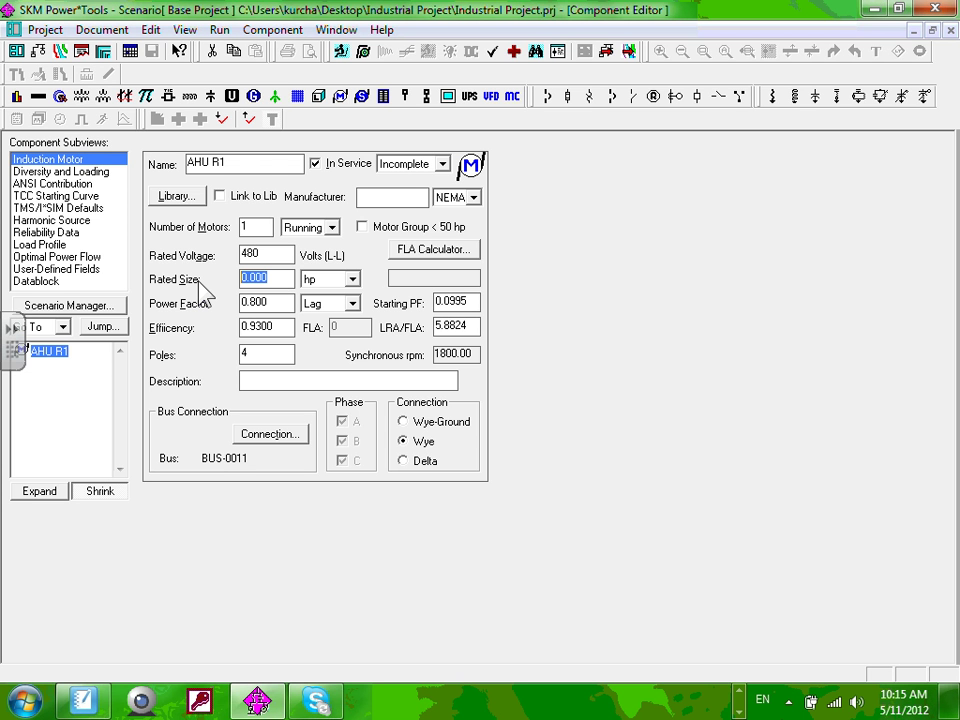
pyautogui.write('25')
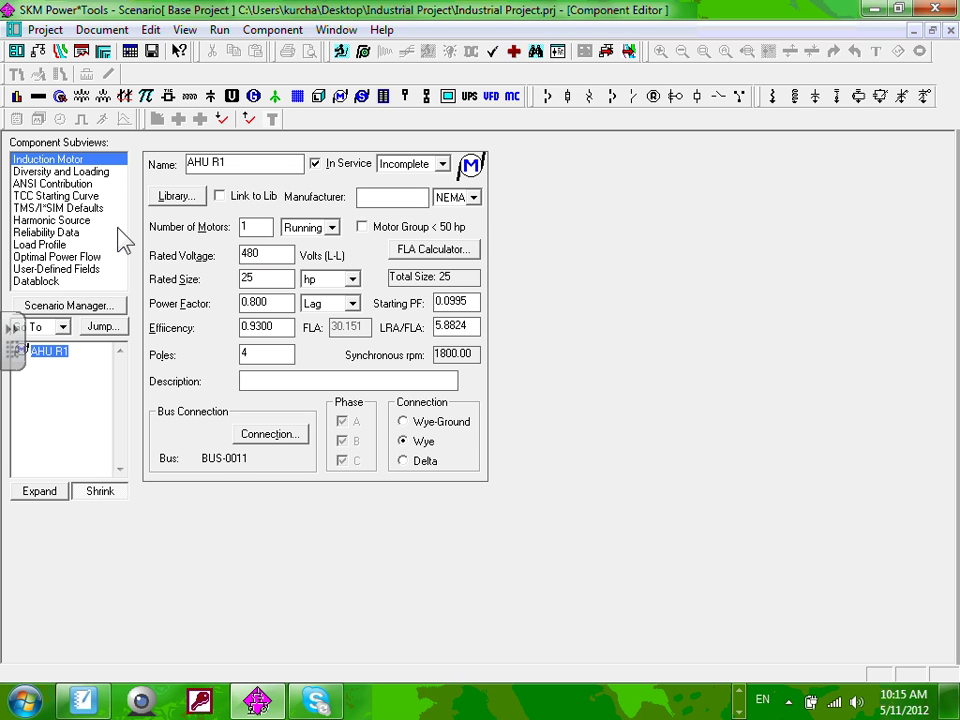
# Step: Examine the motor standard and the diversity and loading data of AHU R1, then return to the one-line diagram
pyautogui.click(474, 197)
pyautogui.click(62, 172)
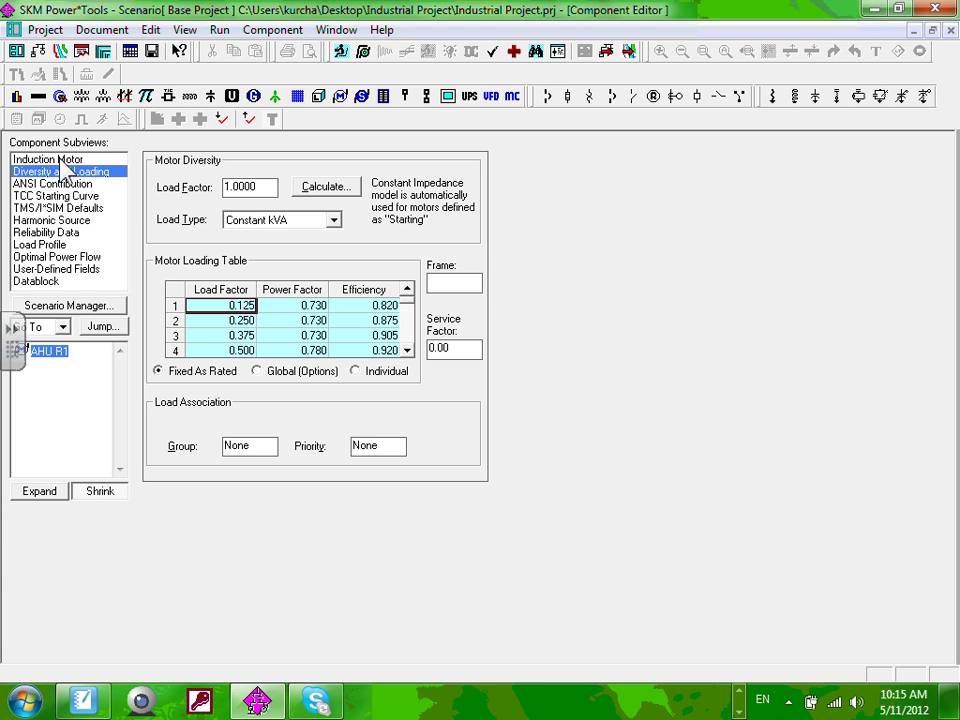
pyautogui.click(50, 160)
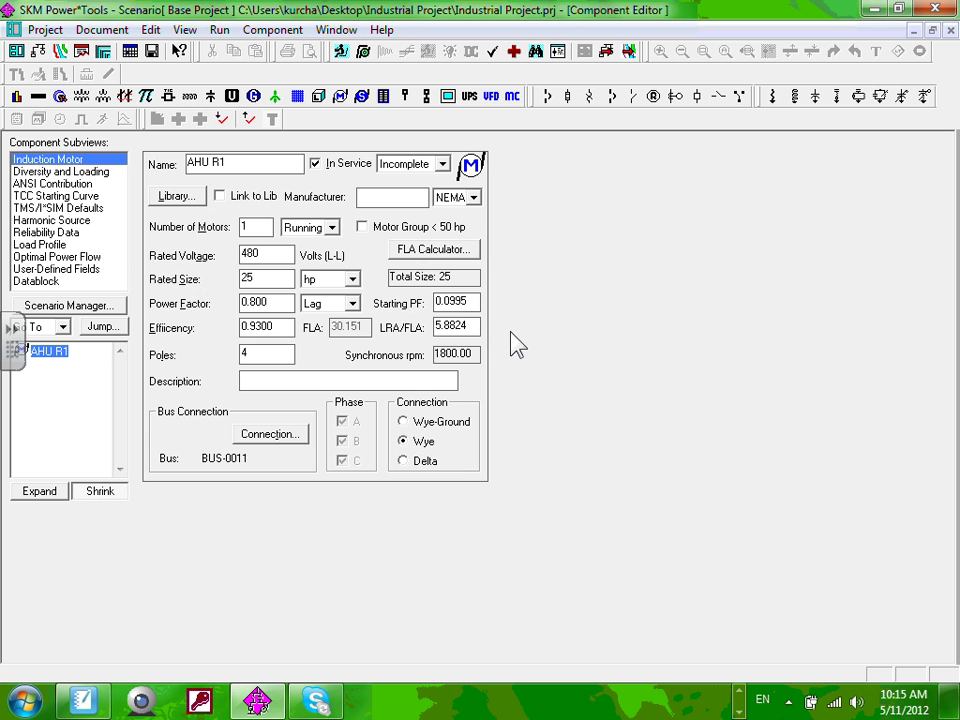
pyautogui.click(243, 253)
pyautogui.click(199, 275)
pyautogui.click(947, 30)
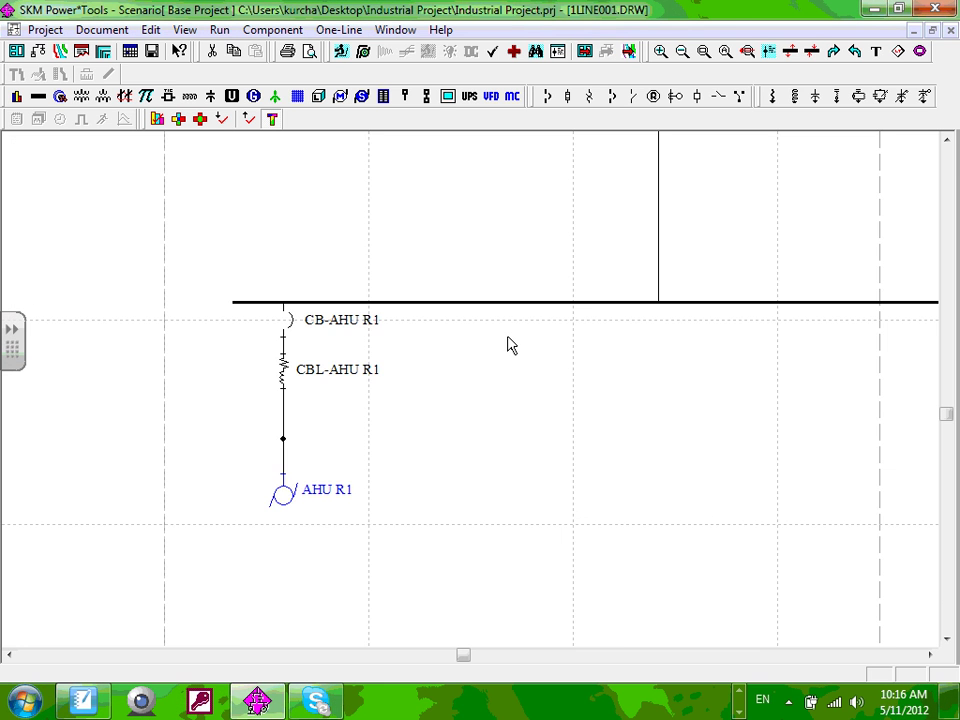
# Step: Select the complete AHU R1 branch with its breaker, cable and motor below bus B-MP-2 and clone it
pyautogui.scroll(-1, 455, 375)
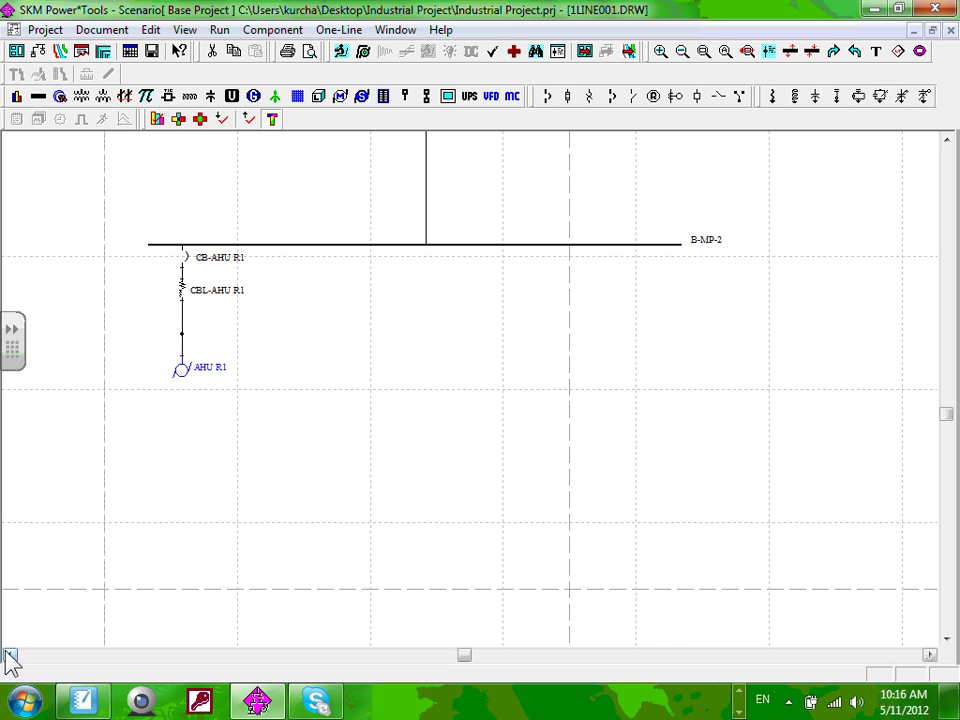
pyautogui.click(224, 252)
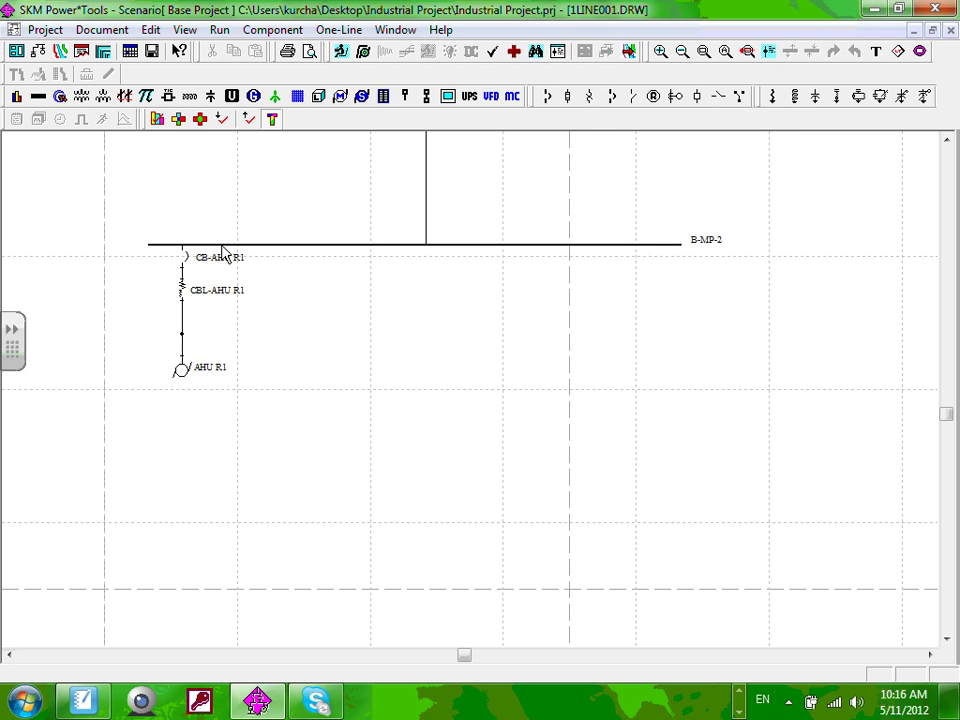
pyautogui.click(224, 252)
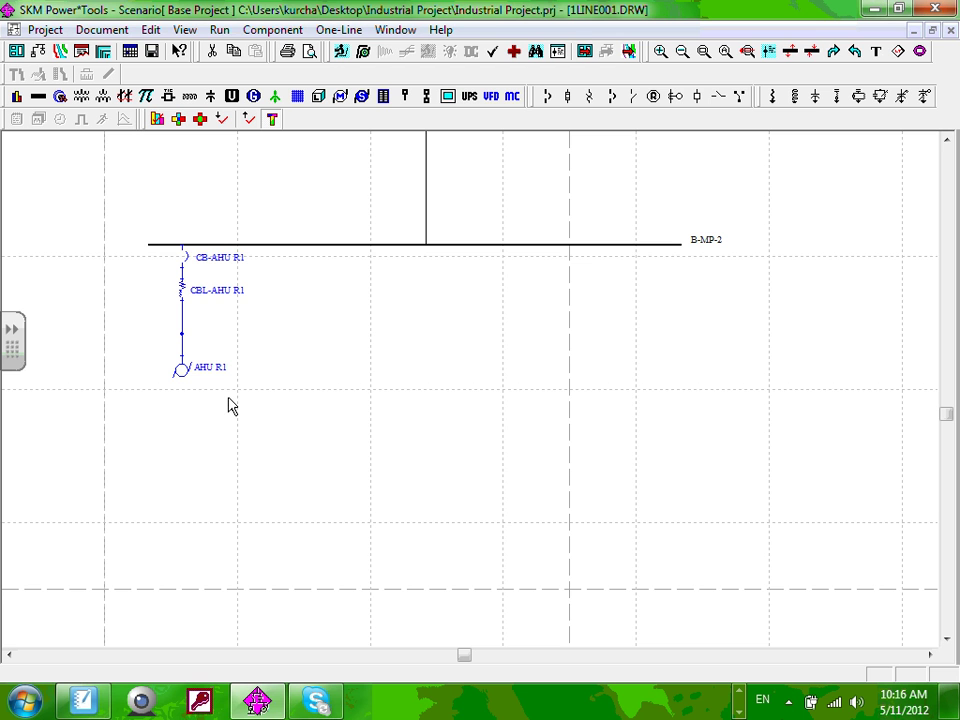
pyautogui.click(110, 192)
pyautogui.rightClick(186, 376)
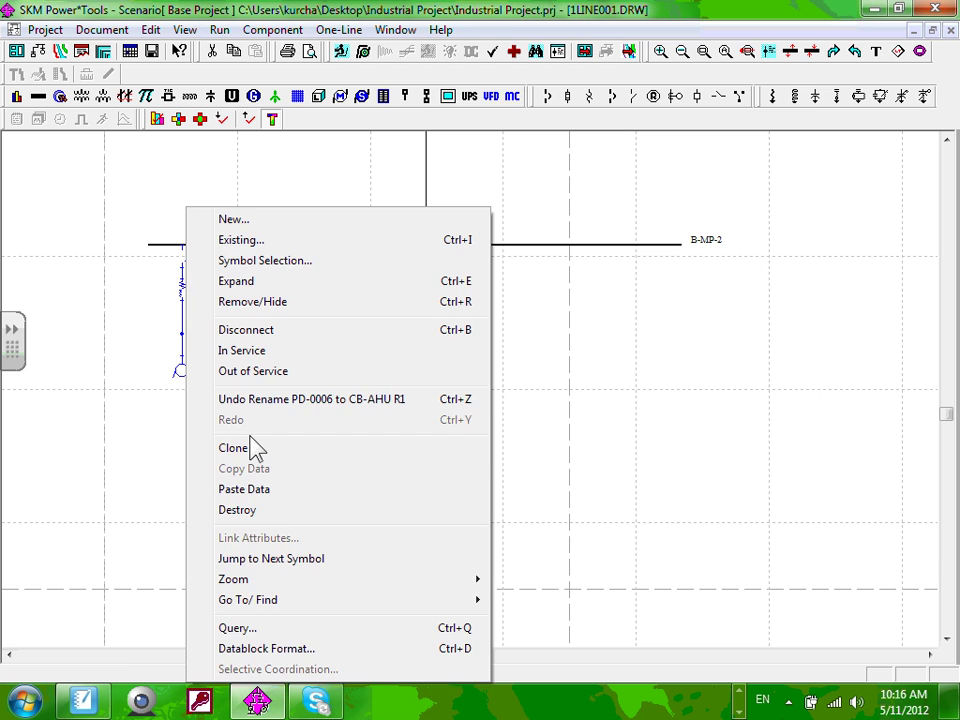
pyautogui.click(250, 448)
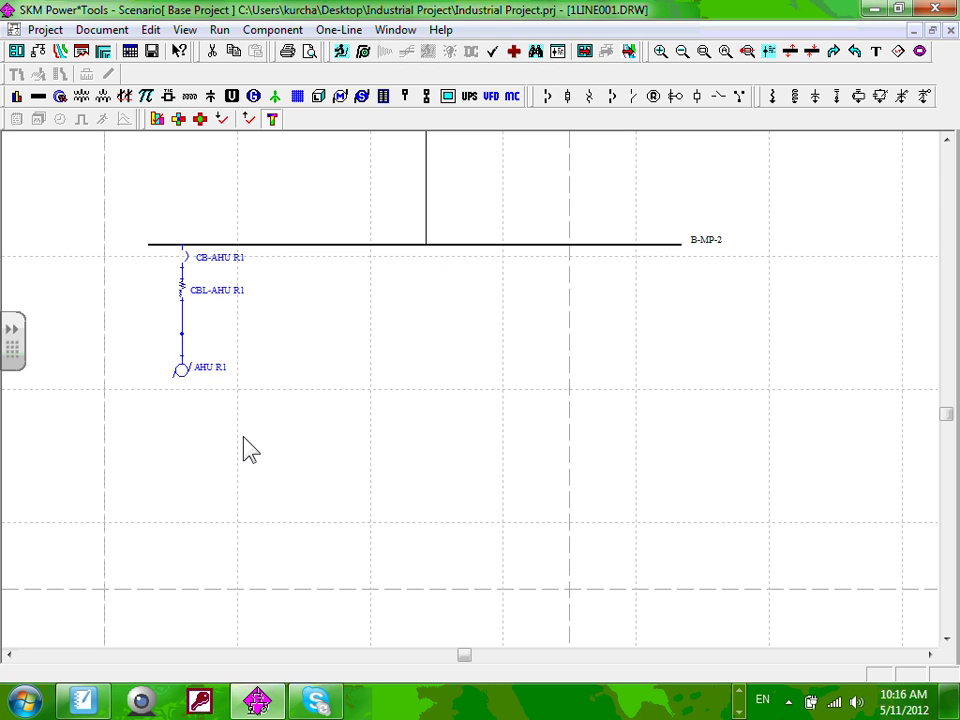
# Step: Move the complete cloned AHU R2 branch beside the AHU R1 branch so its breaker sits on bus B-MP-2
pyautogui.click(193, 415)
pyautogui.moveTo(216, 415)
pyautogui.mouseDown()
pyautogui.moveTo(305, 370)
pyautogui.moveTo(212, 415)
pyautogui.mouseUp()
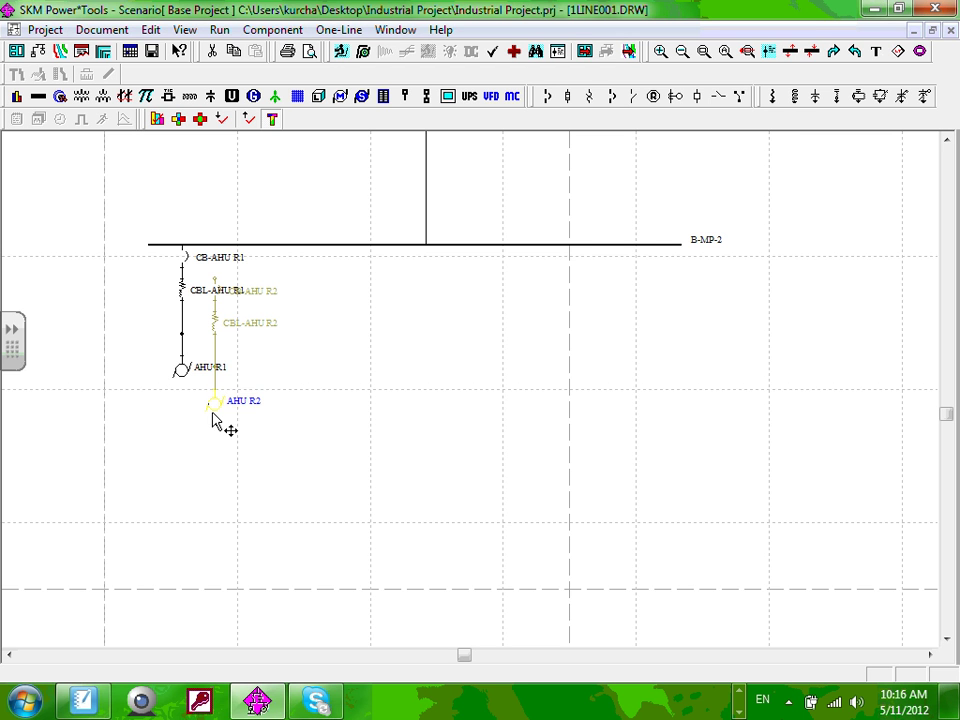
pyautogui.click(337, 356)
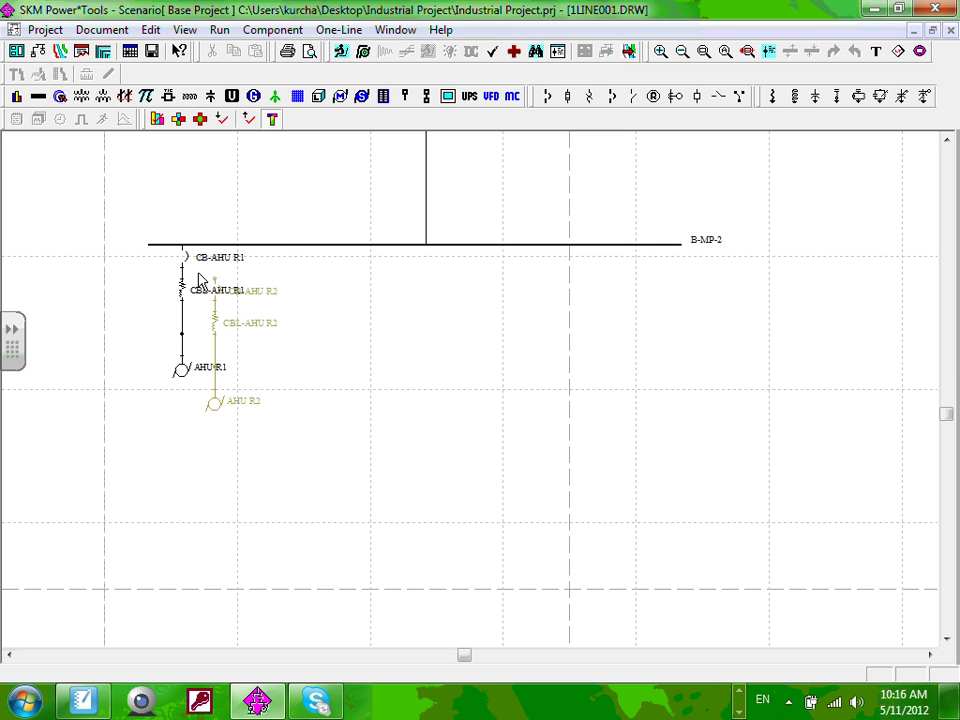
pyautogui.moveTo(192, 270); pyautogui.dragTo(274, 488)
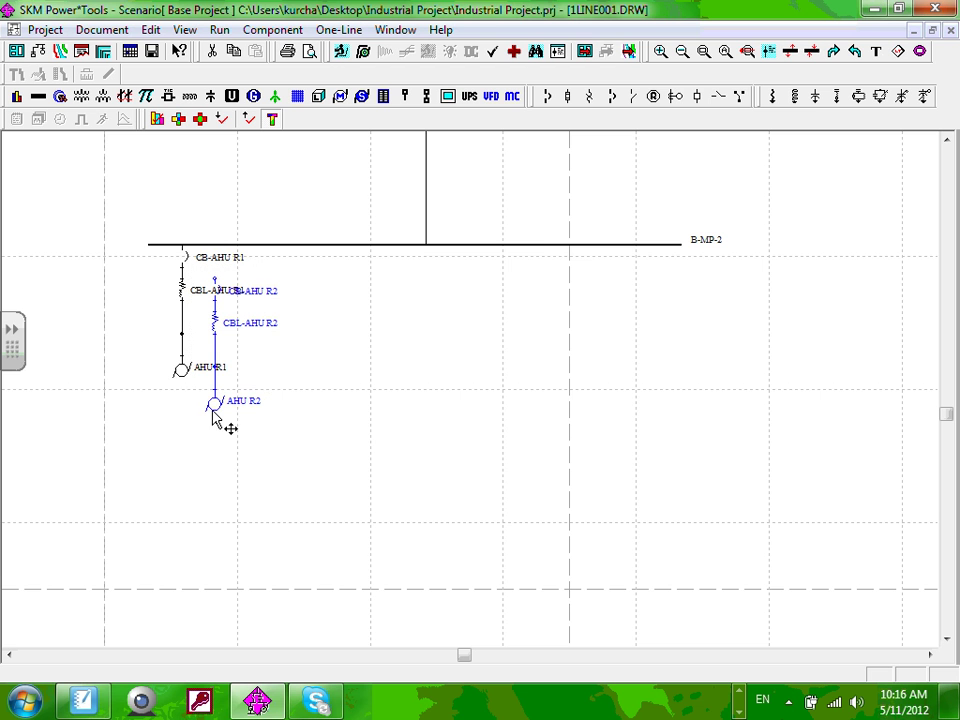
pyautogui.moveTo(213, 418); pyautogui.dragTo(295, 389)
pyautogui.click(448, 366)
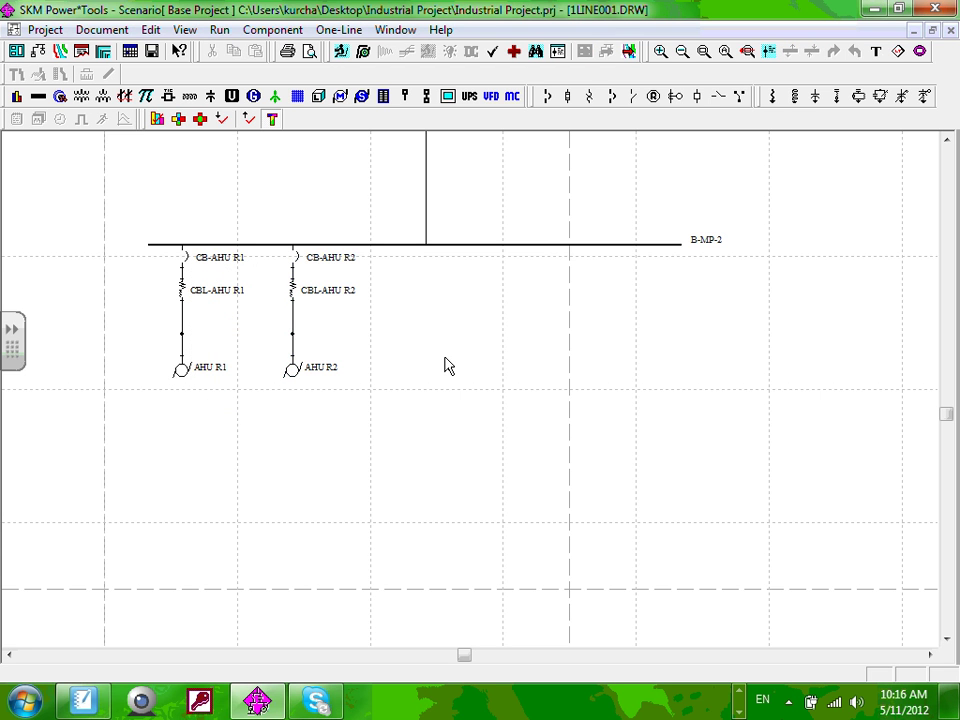
# Step: Clone the complete AHU R2 branch and move the copy beside it so its breaker sits on bus B-MP-2
pyautogui.rightClick(465, 360)
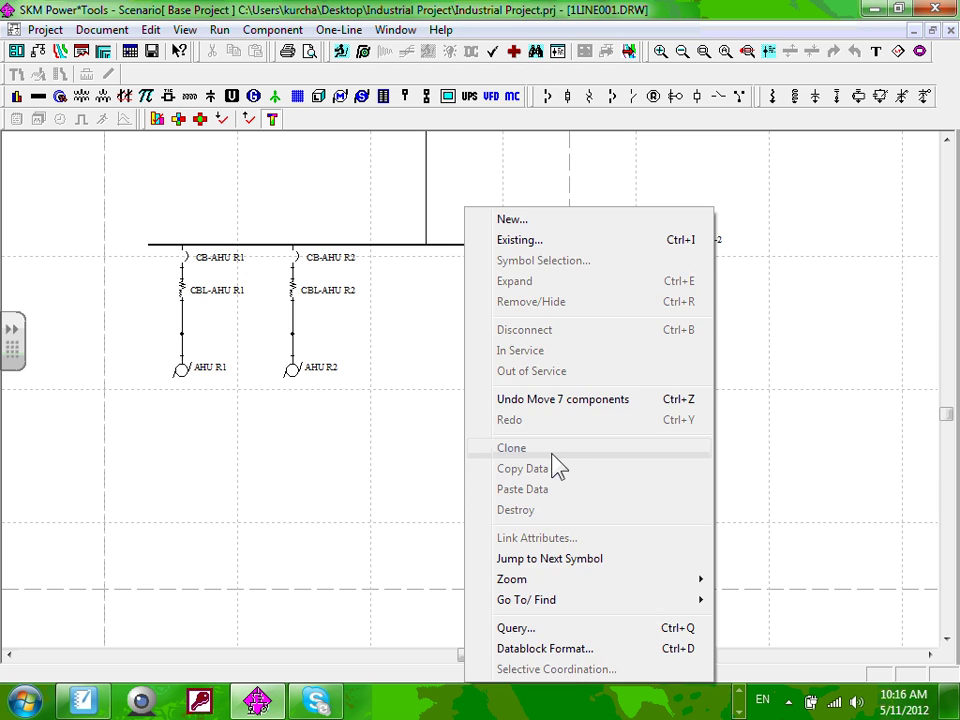
pyautogui.click(358, 430)
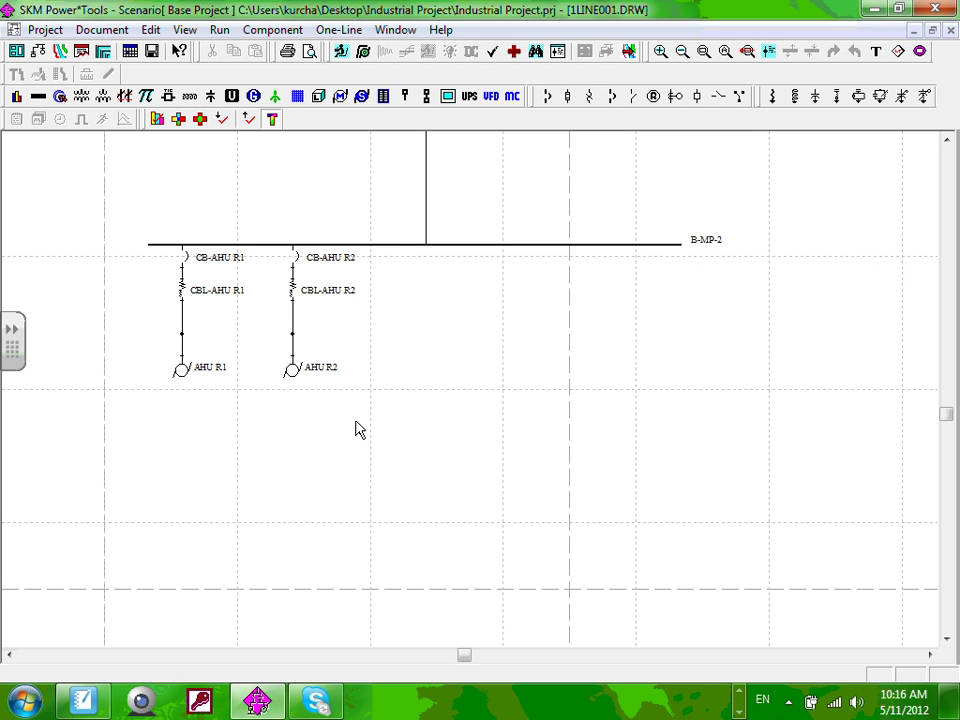
pyautogui.click(352, 361)
pyautogui.rightClick(317, 388)
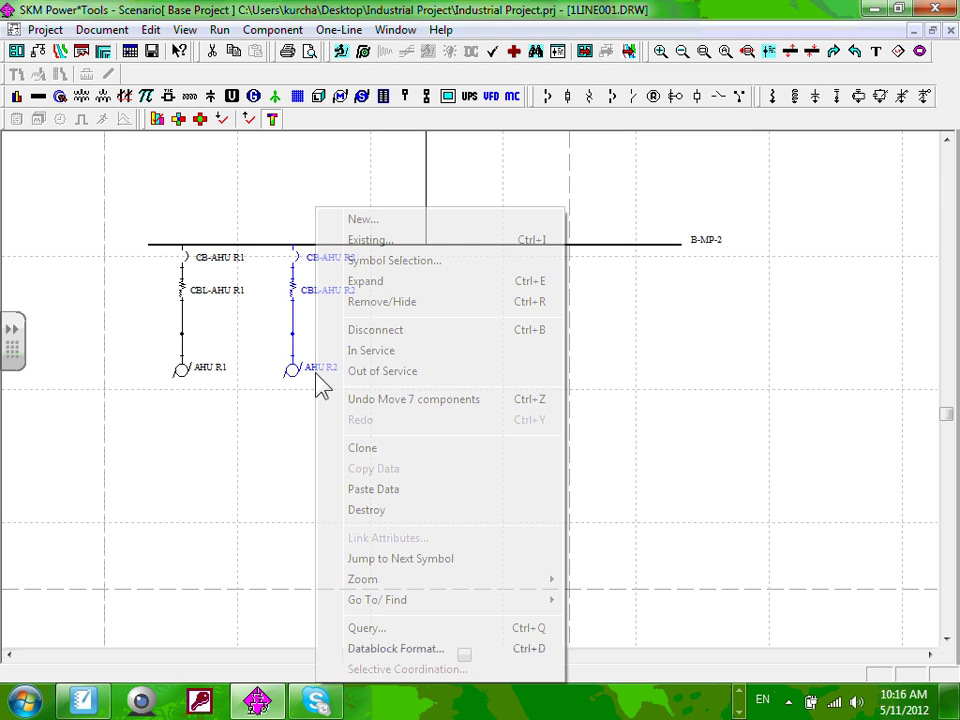
pyautogui.click(362, 448)
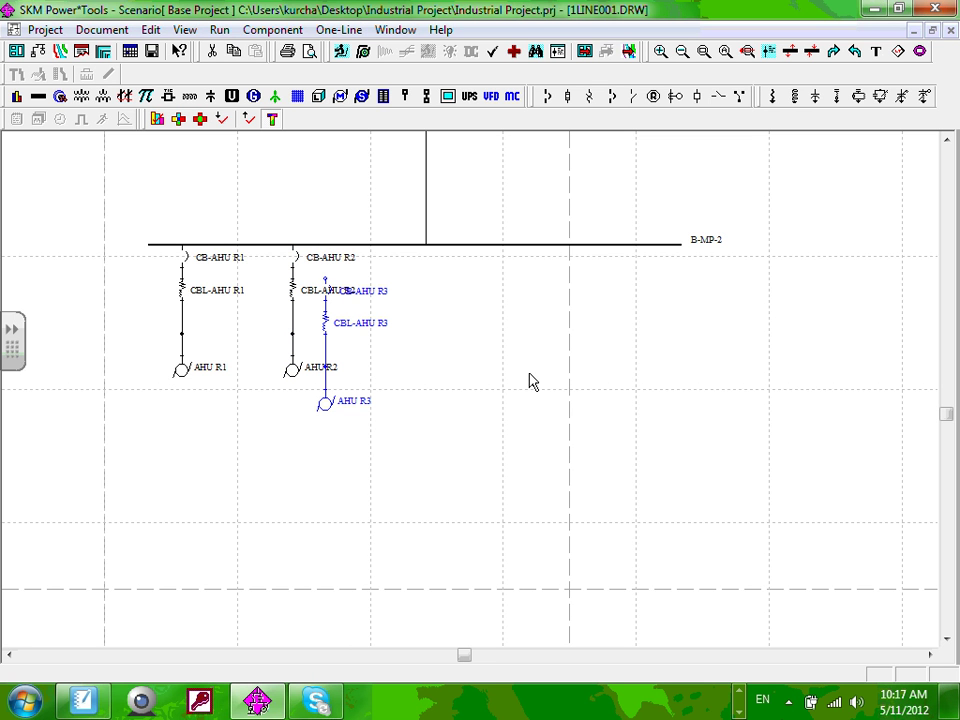
pyautogui.moveTo(386, 406); pyautogui.dragTo(403, 386)
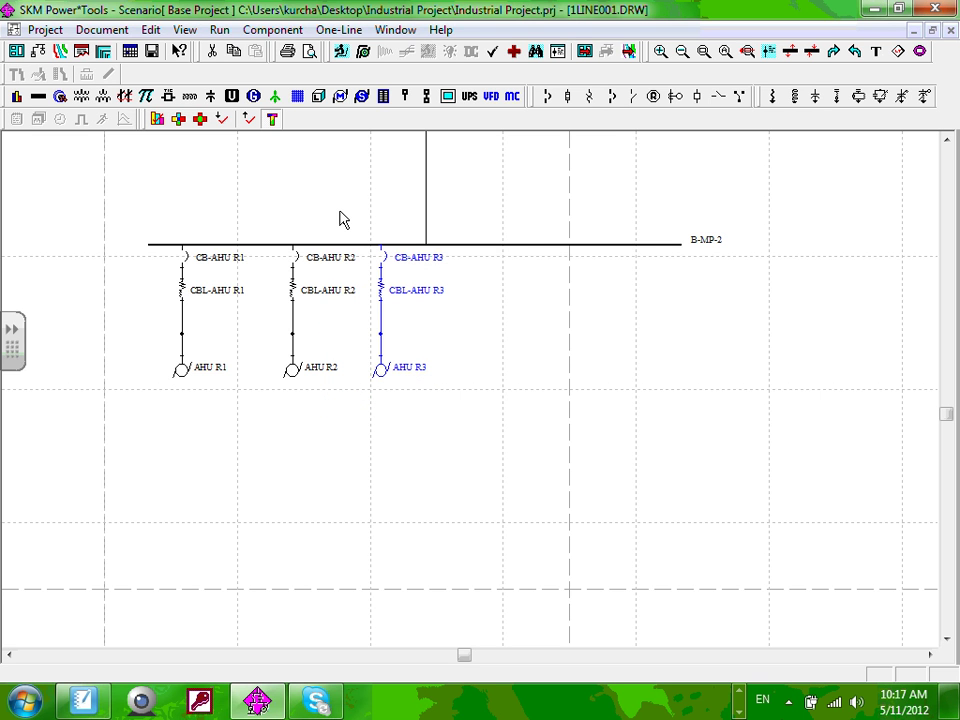
# Step: Clone the AHU R3 branch and attach the copy to bus B-MP-2 on the free side of AHU R3
pyautogui.rightClick(387, 376)
pyautogui.click(437, 449)
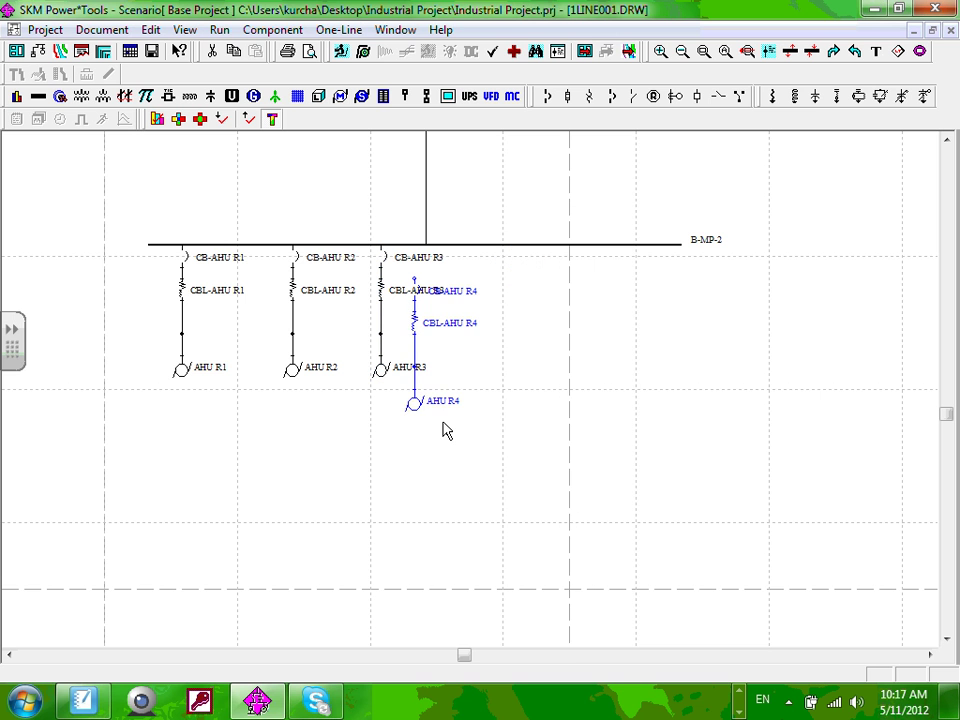
pyautogui.moveTo(412, 412); pyautogui.dragTo(481, 375)
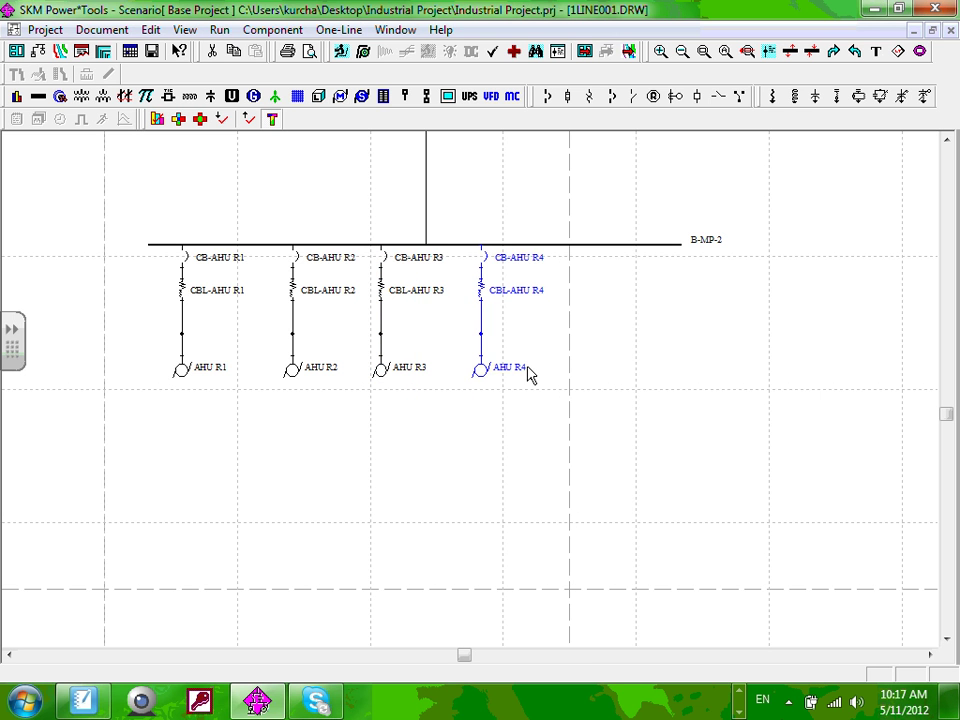
# Step: Clone the AHU R4 branch and attach the copy to bus B-MP-2 on the free side of AHU R4
pyautogui.rightClick(478, 373)
pyautogui.click(535, 446)
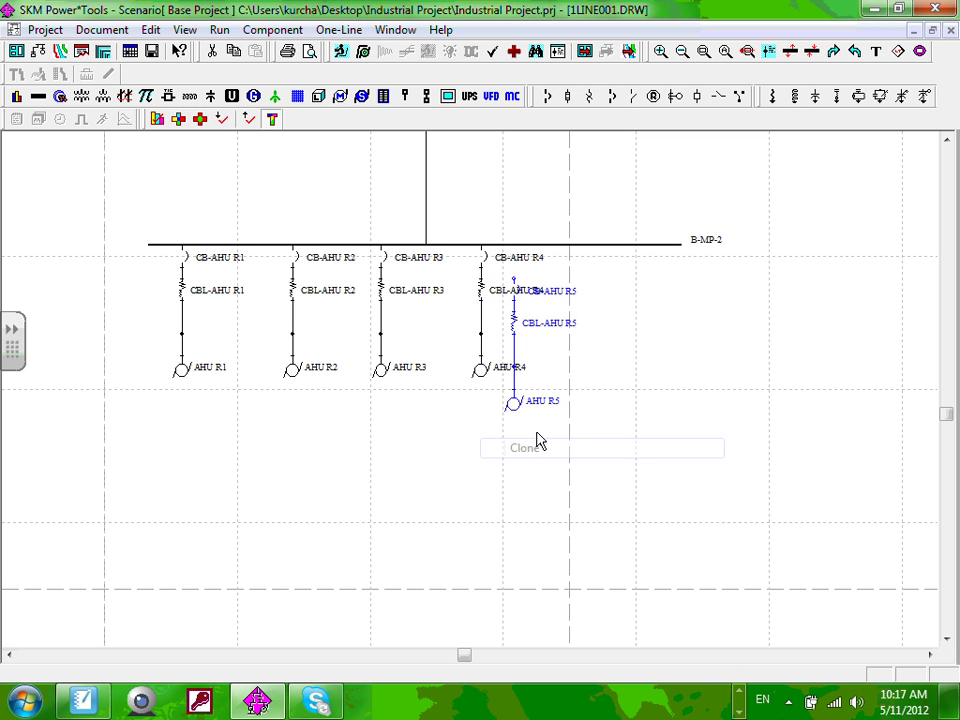
pyautogui.moveTo(516, 414); pyautogui.dragTo(567, 381)
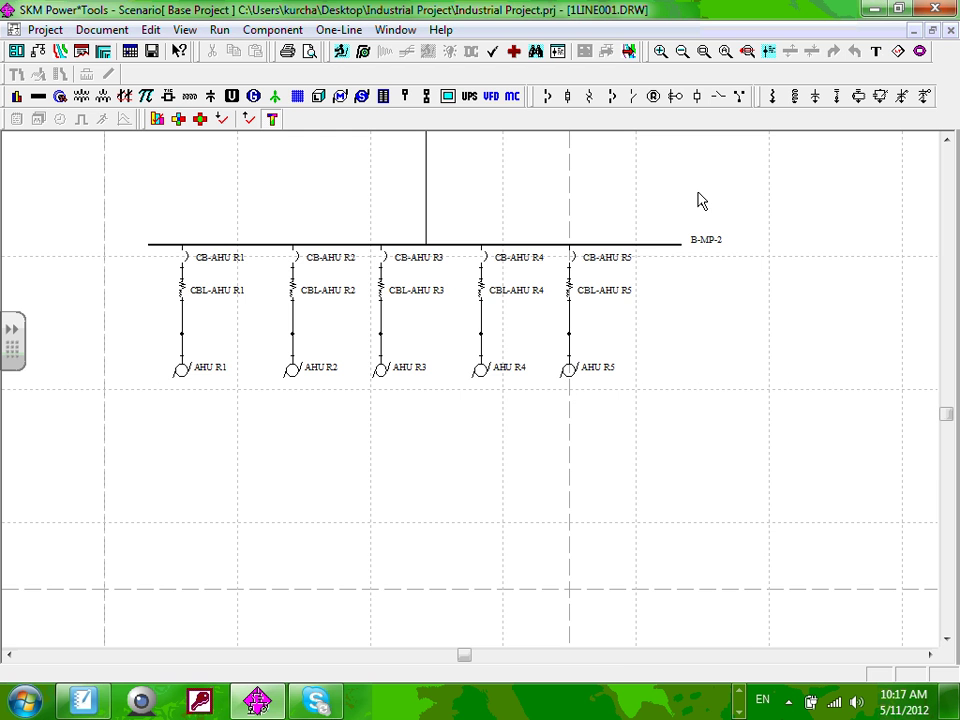
# Step: Select the complete AHU R5 branch, clone it, and place the copy at the free end of bus B-MP-2
pyautogui.moveTo(544, 206); pyautogui.dragTo(645, 402)
pyautogui.rightClick(573, 381)
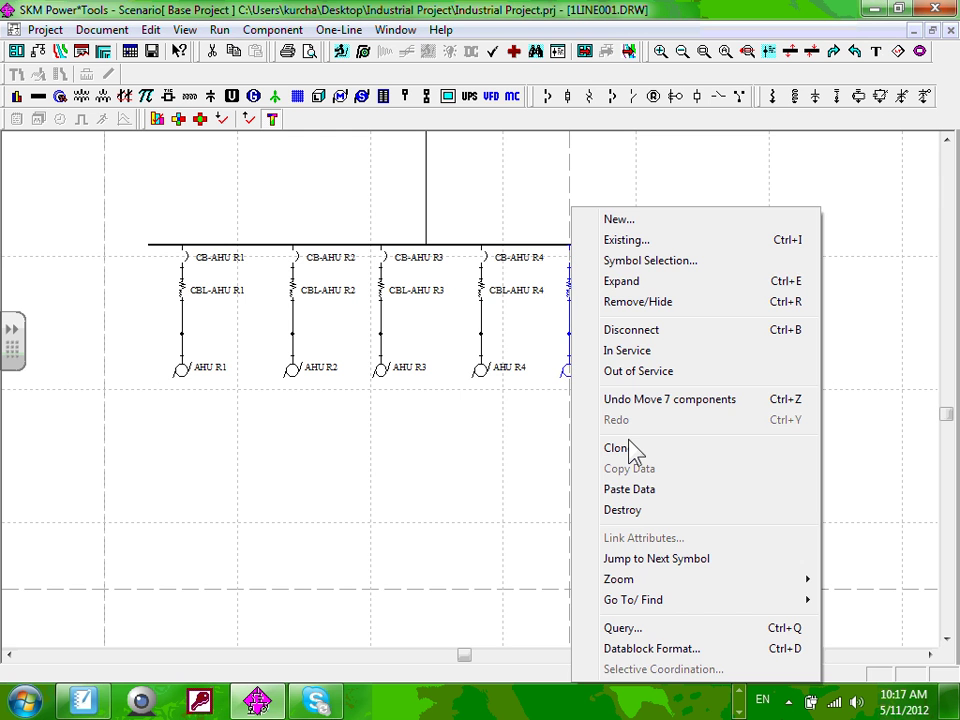
pyautogui.click(629, 446)
pyautogui.click(662, 390)
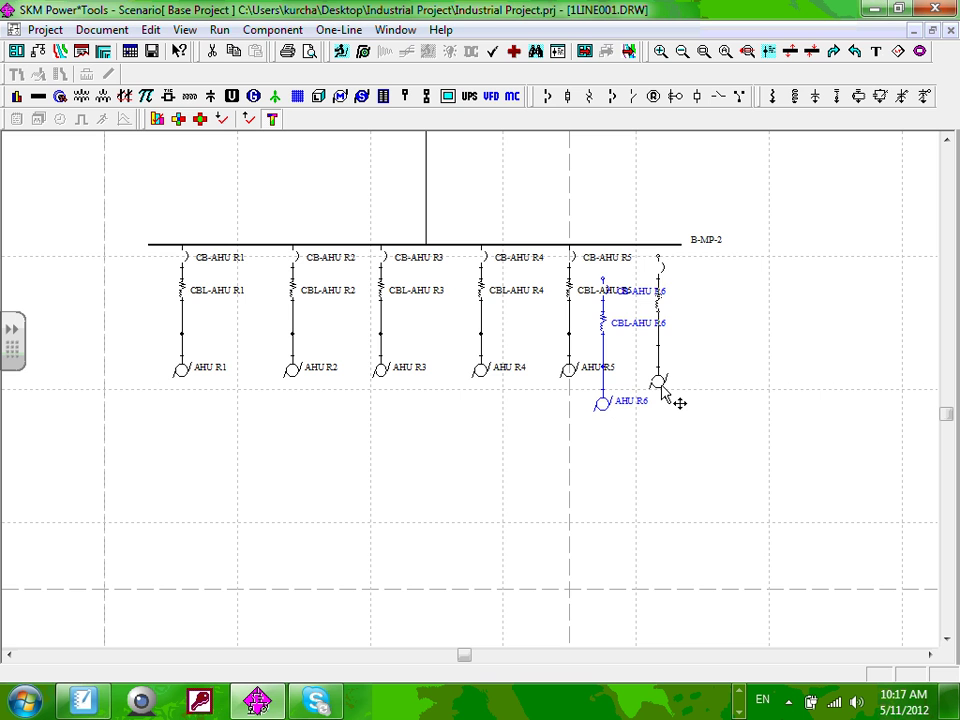
pyautogui.click(676, 466)
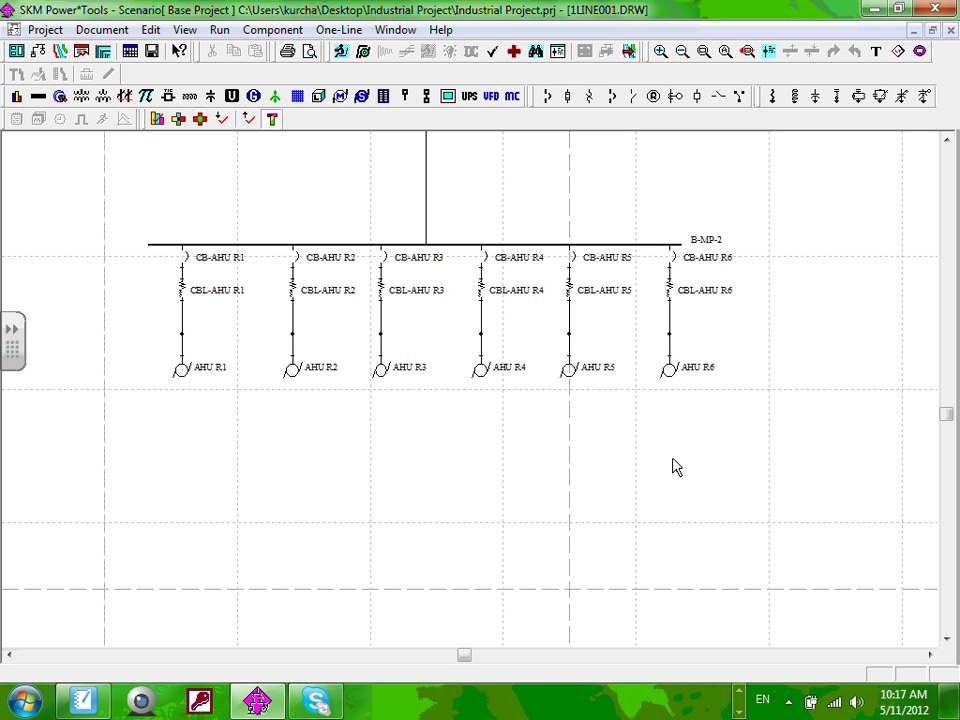
# Step: Set the rated size of induction motor AHU R2 to 15 hp and return to the one-line diagram
pyautogui.scroll(1, 366, 323)
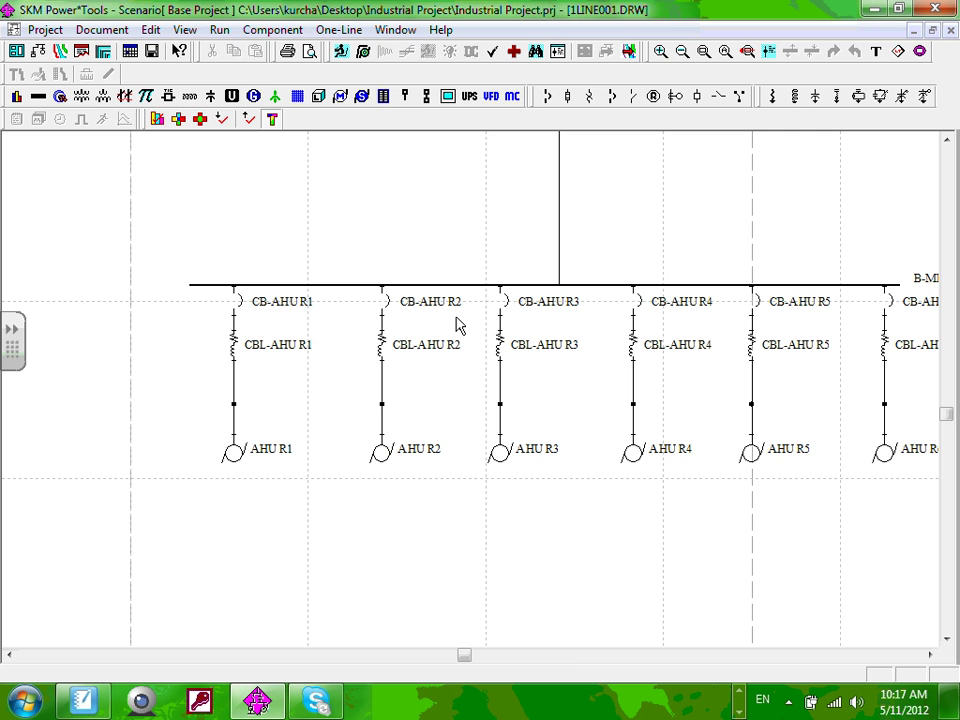
pyautogui.click(386, 460)
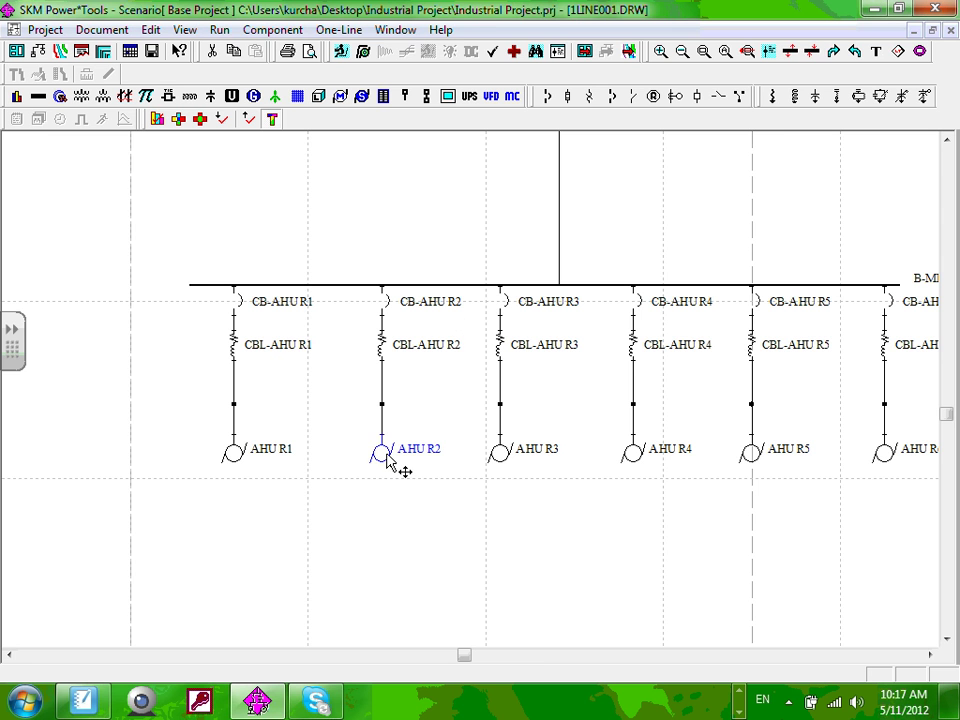
pyautogui.doubleClick(387, 459)
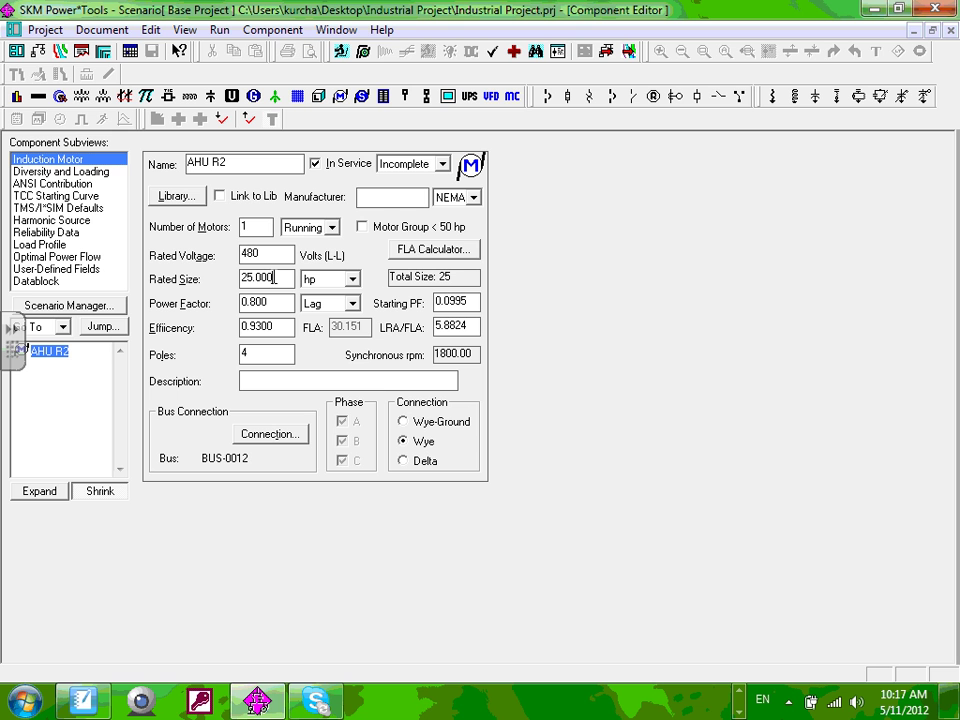
pyautogui.moveTo(273, 278); pyautogui.dragTo(131, 279)
pyautogui.write('15')
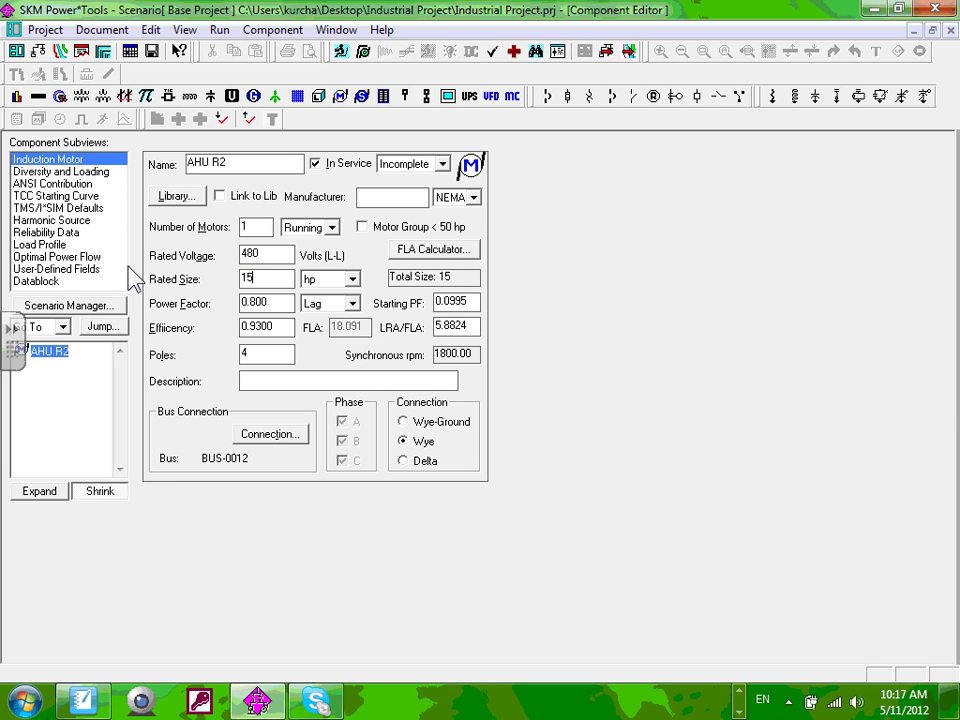
pyautogui.click(948, 31)
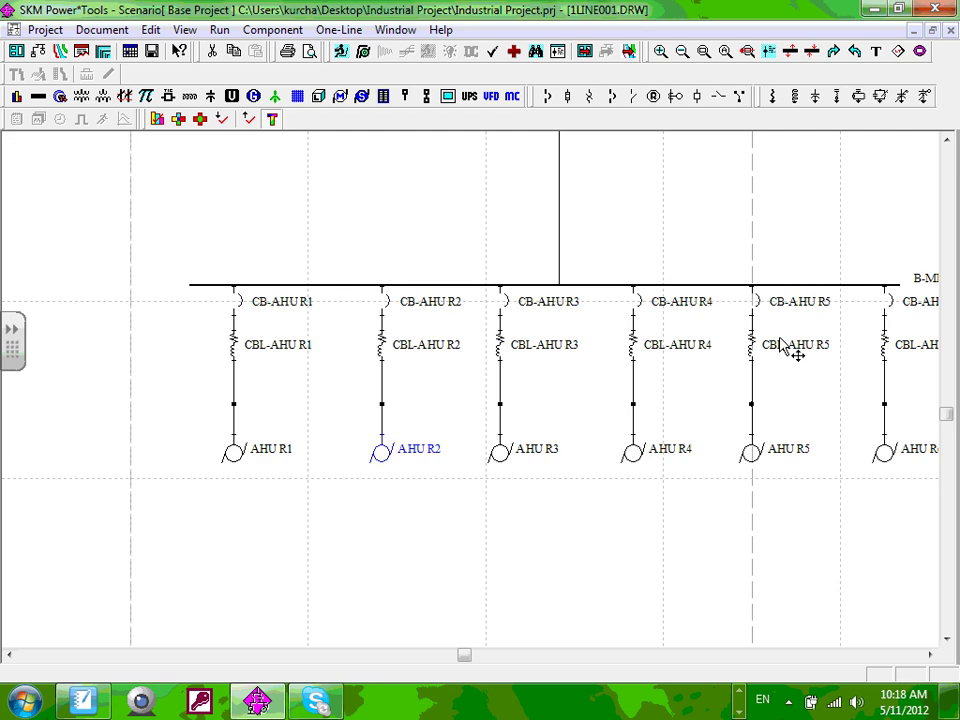
pyautogui.click(546, 501)
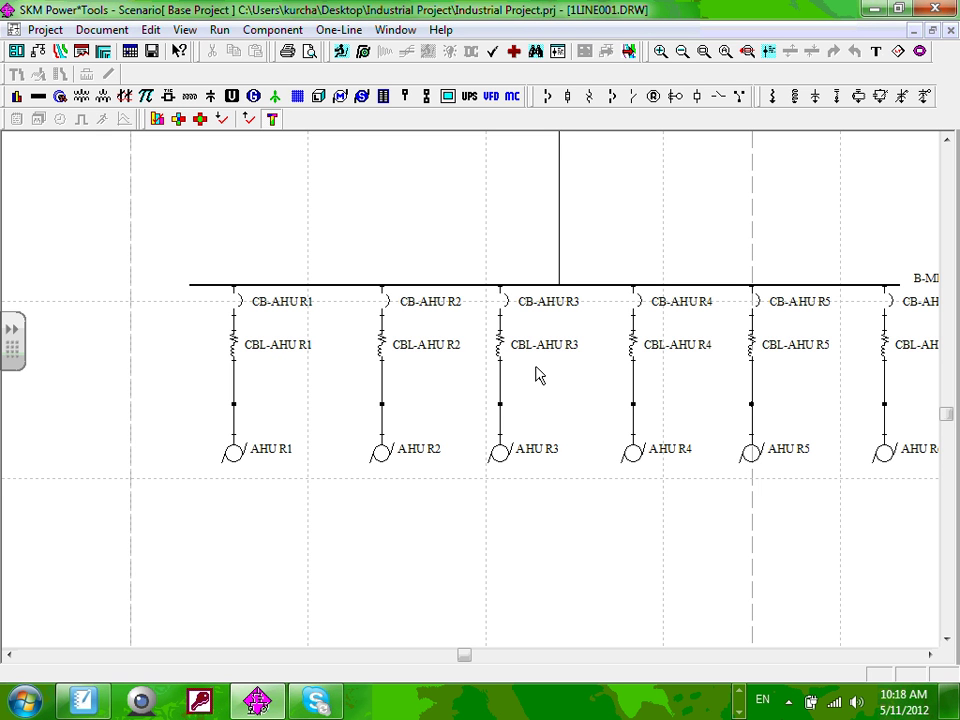
# Step: Set the rated size of induction motor AHU R3 to 20 hp and return to the one-line diagram
pyautogui.click(502, 455)
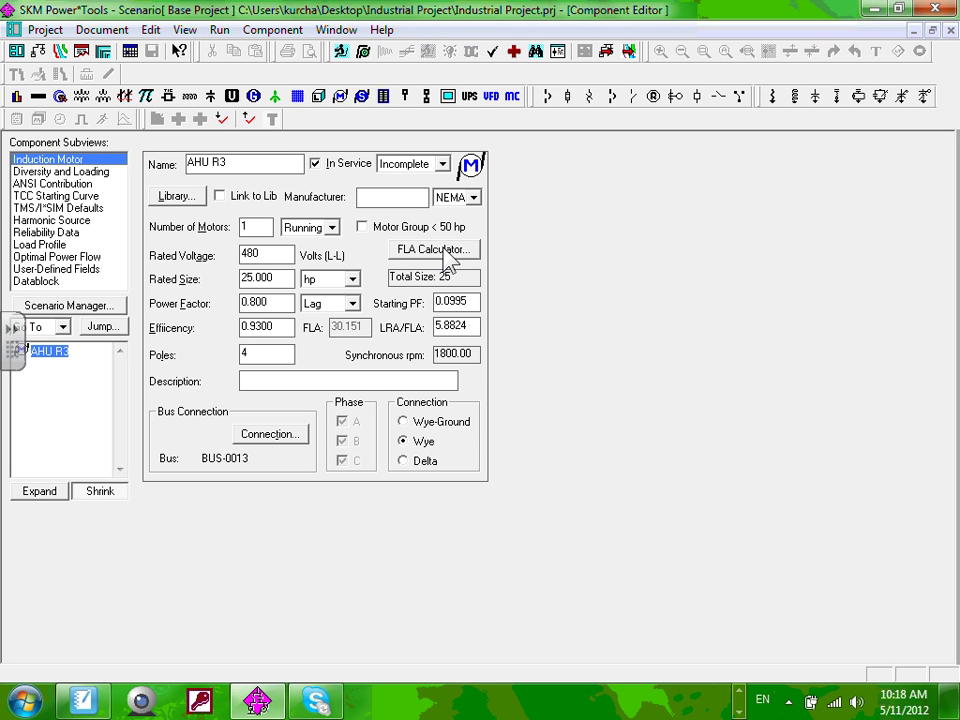
pyautogui.moveTo(284, 286); pyautogui.dragTo(207, 287)
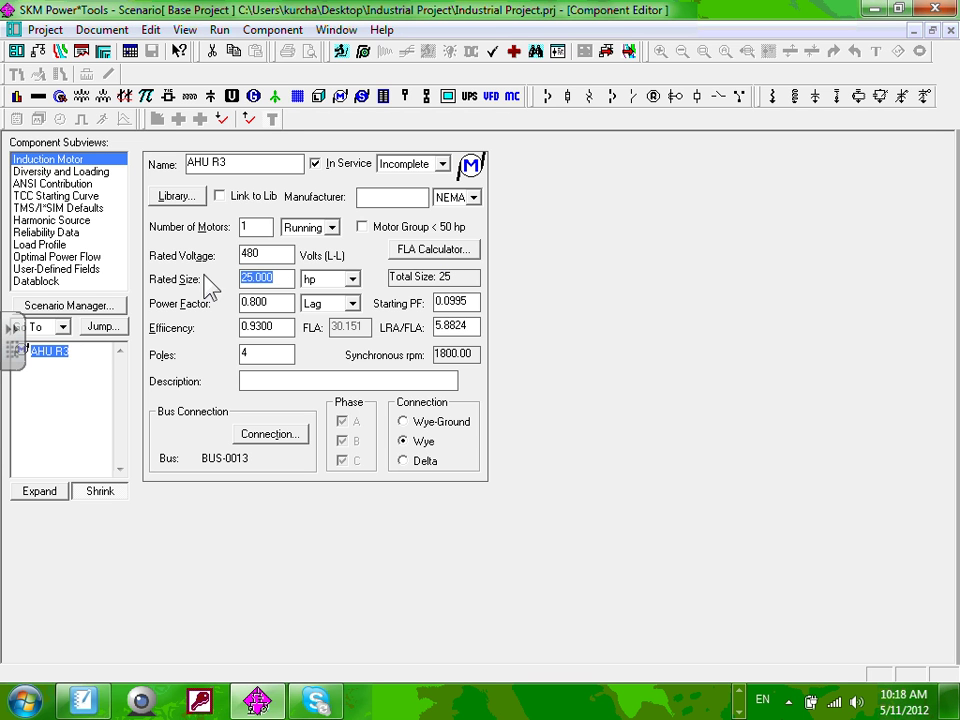
pyautogui.write('20')
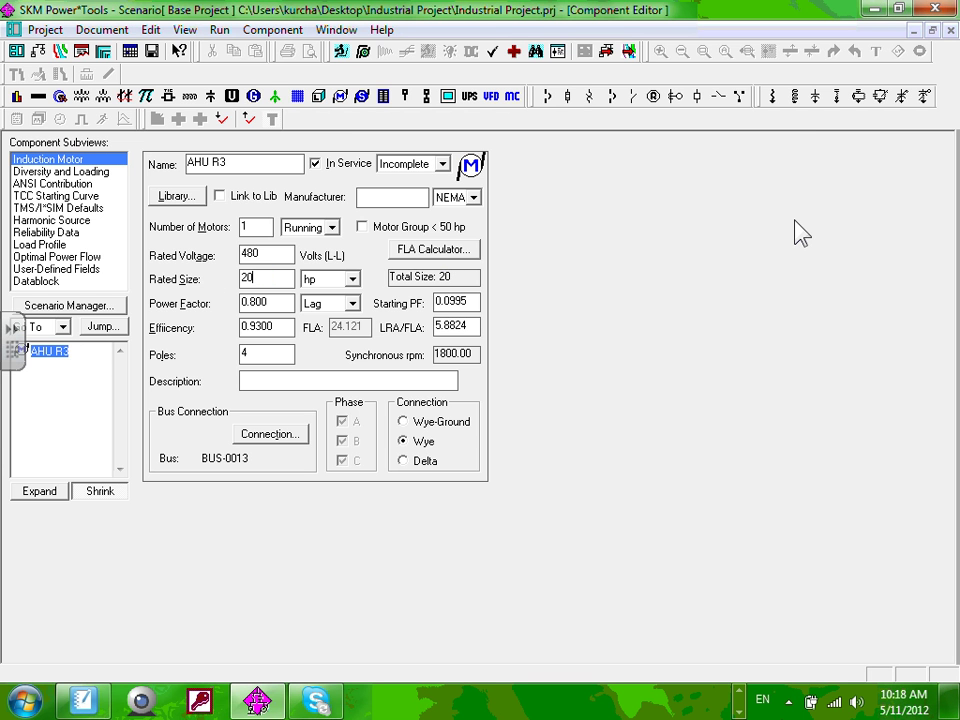
pyautogui.click(950, 30)
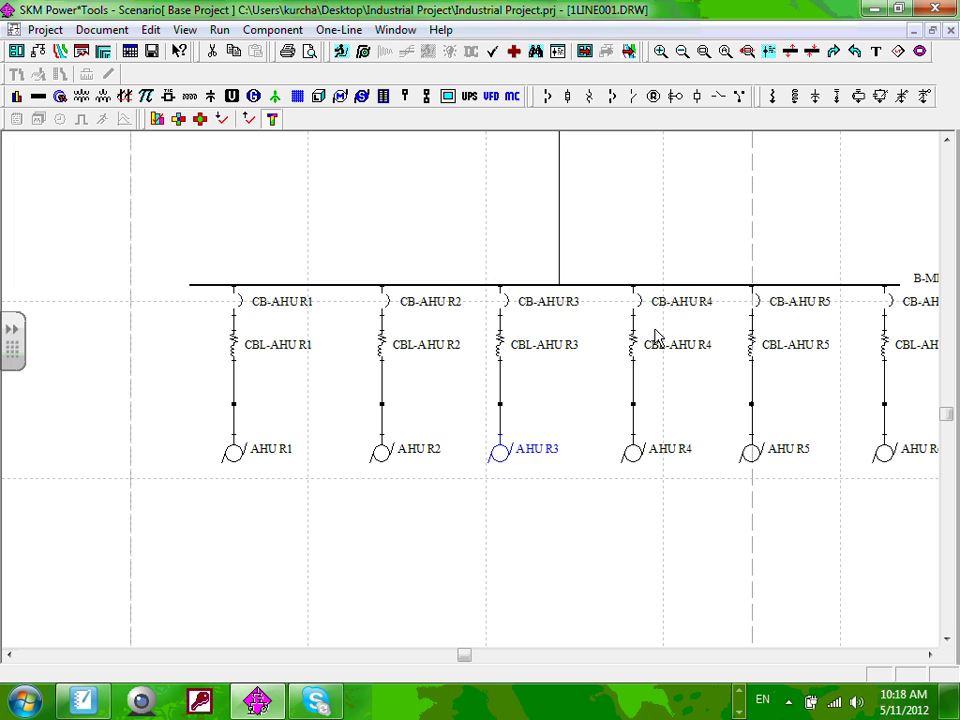
pyautogui.click(477, 538)
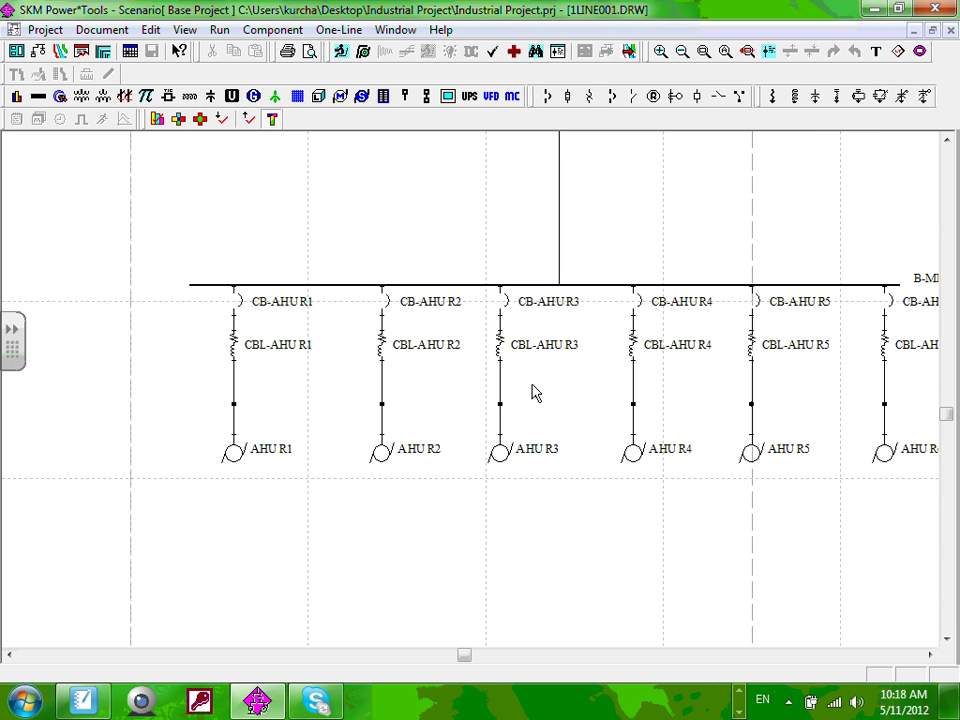
# Step: Examine the size and length data of cable CBL-AHU R3 and return to the one-line diagram
pyautogui.click(499, 348)
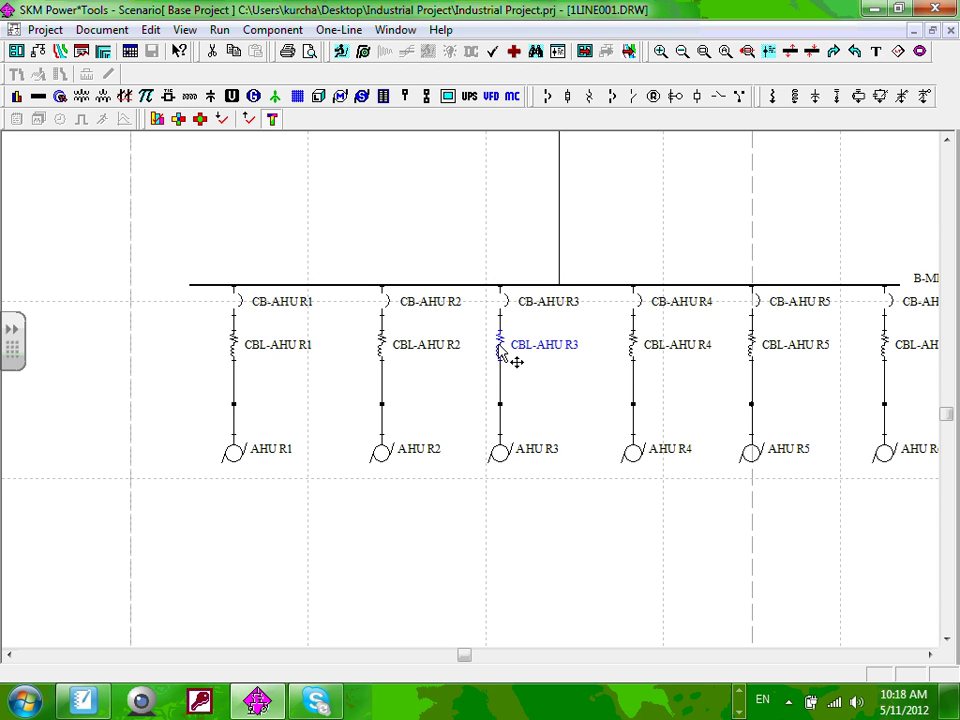
pyautogui.doubleClick(499, 348)
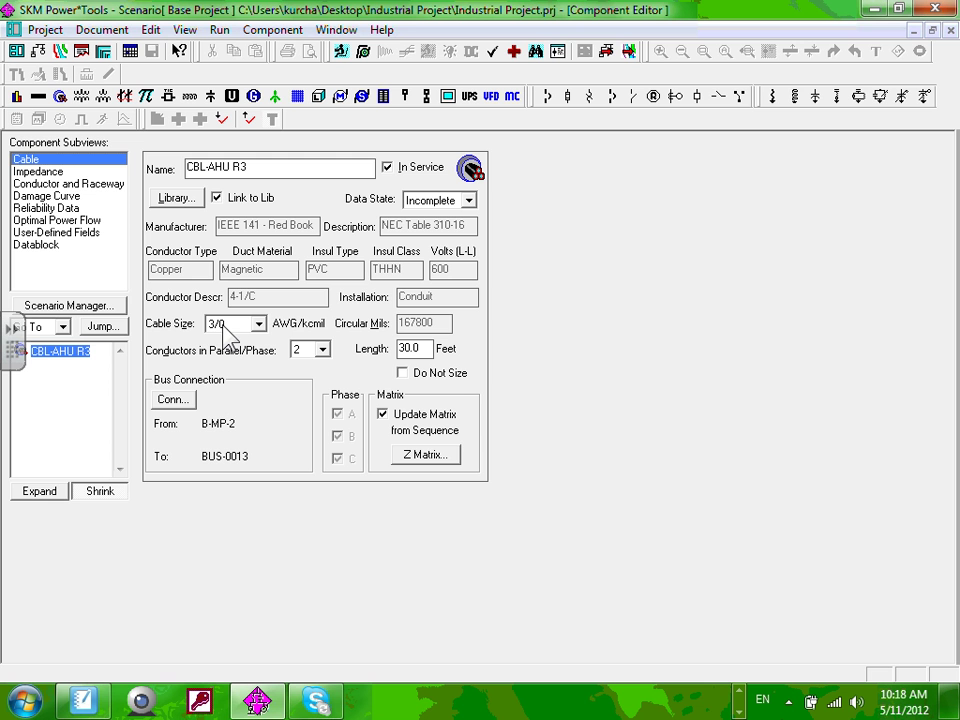
pyautogui.click(950, 31)
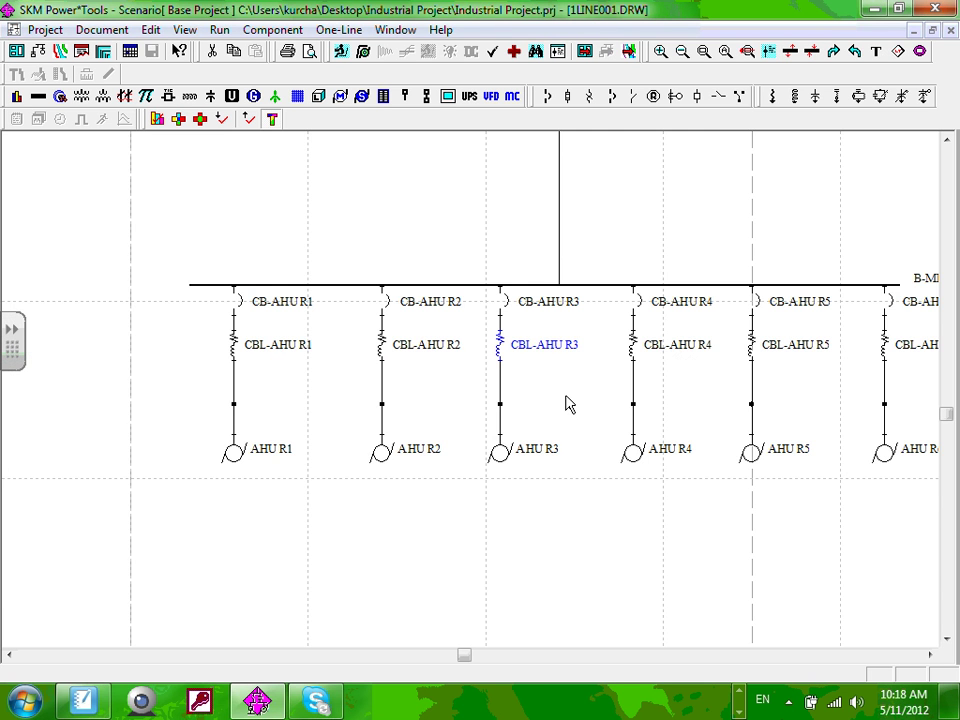
# Step: Rename the motor AHU R4 below bus B-MP-2 as AHU S1
pyautogui.moveTo(566, 403); pyautogui.dragTo(236, 380)
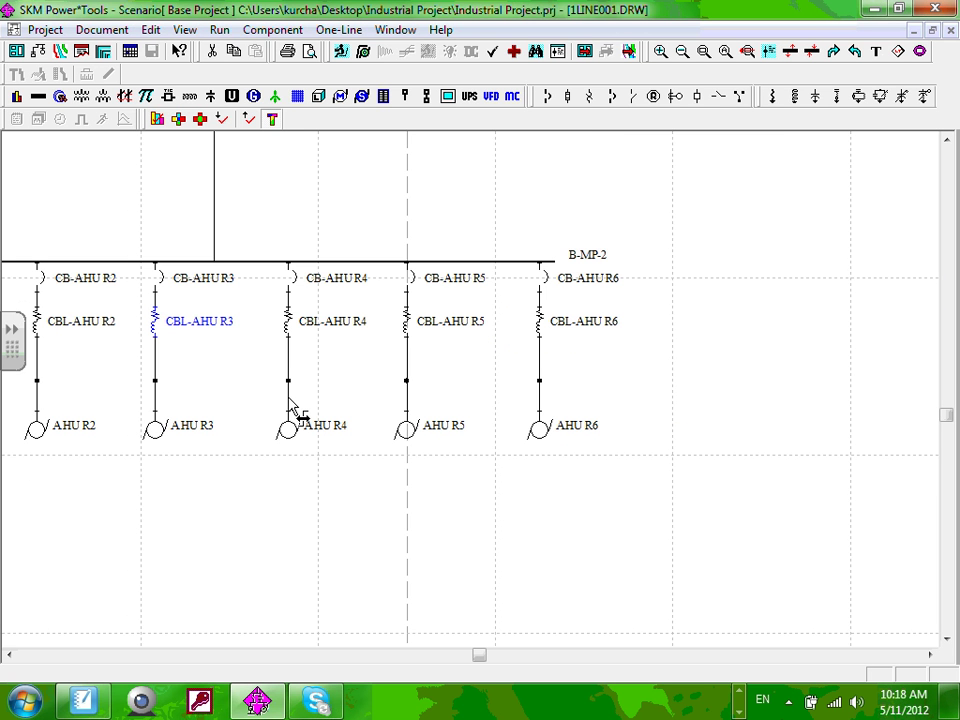
pyautogui.click(320, 427)
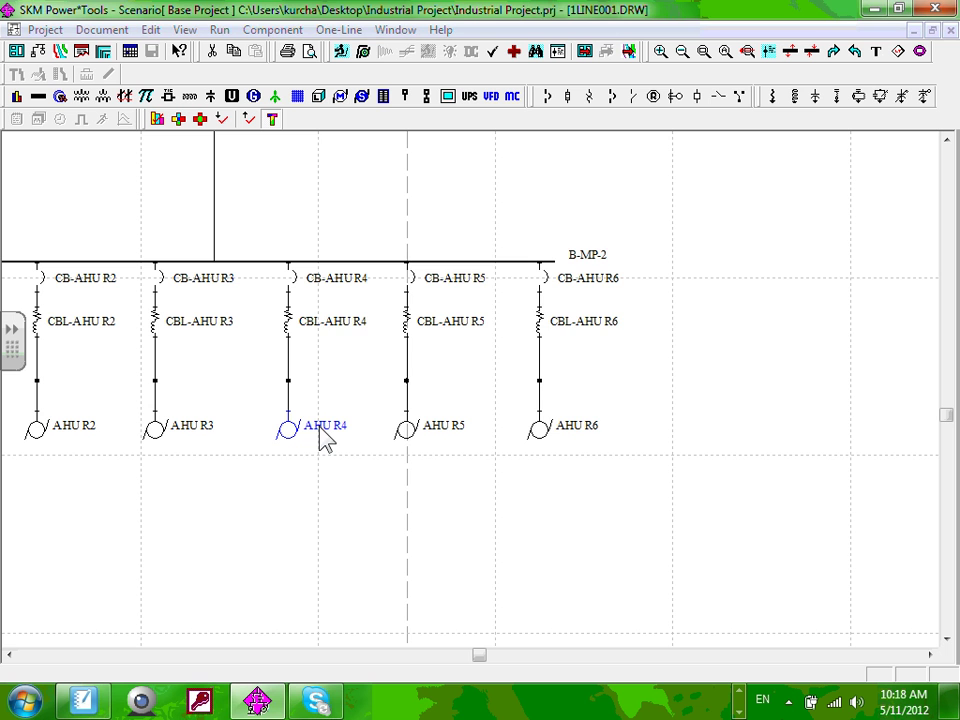
pyautogui.doubleClick(321, 433)
pyautogui.moveTo(457, 336); pyautogui.dragTo(475, 336)
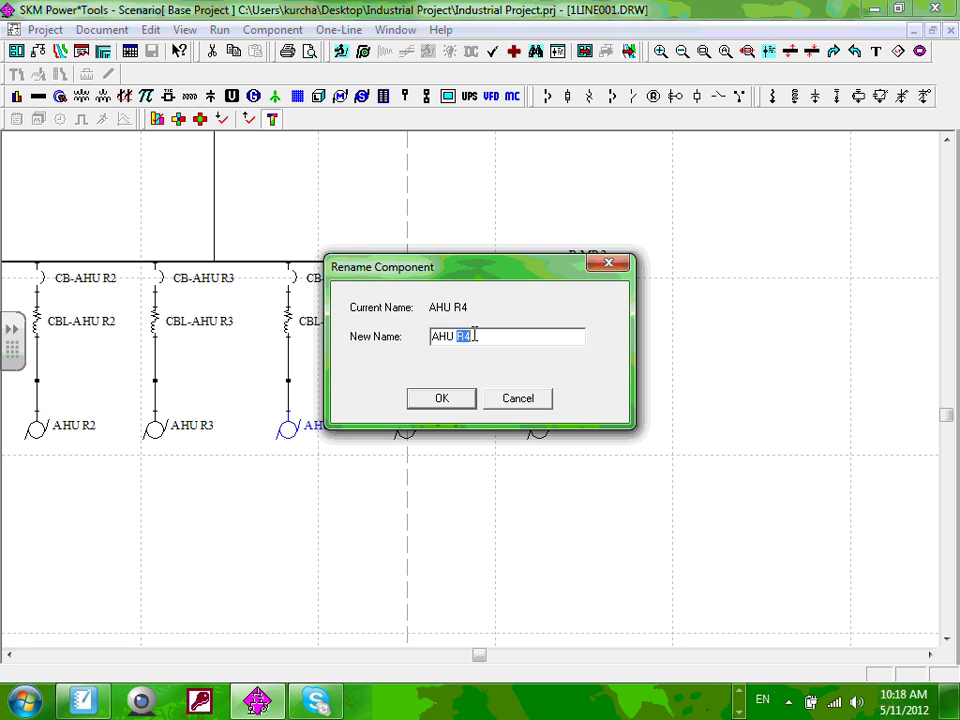
pyautogui.click(477, 336)
pyautogui.write('S1')
pyautogui.press('BackSpace')
pyautogui.press('BackSpace')
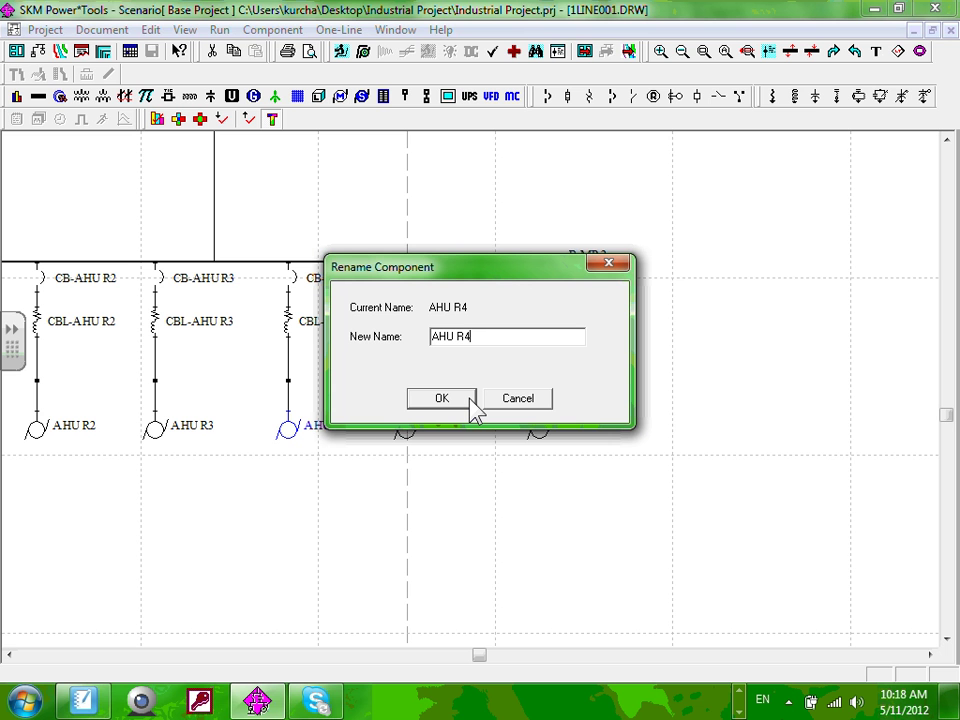
pyautogui.press('BackSpace')
pyautogui.press('BackSpace')
pyautogui.write('S1')
pyautogui.click(441, 398)
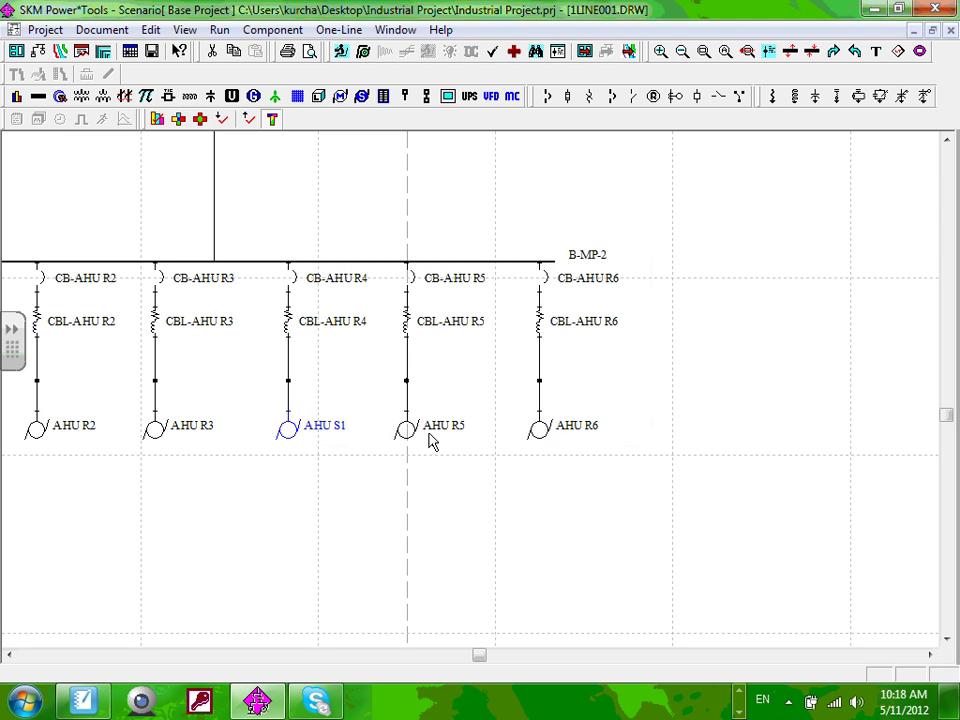
# Step: Rename the cable CBL-AHU R4 above motor AHU S1 as CBL-AHUS1
pyautogui.click(344, 322)
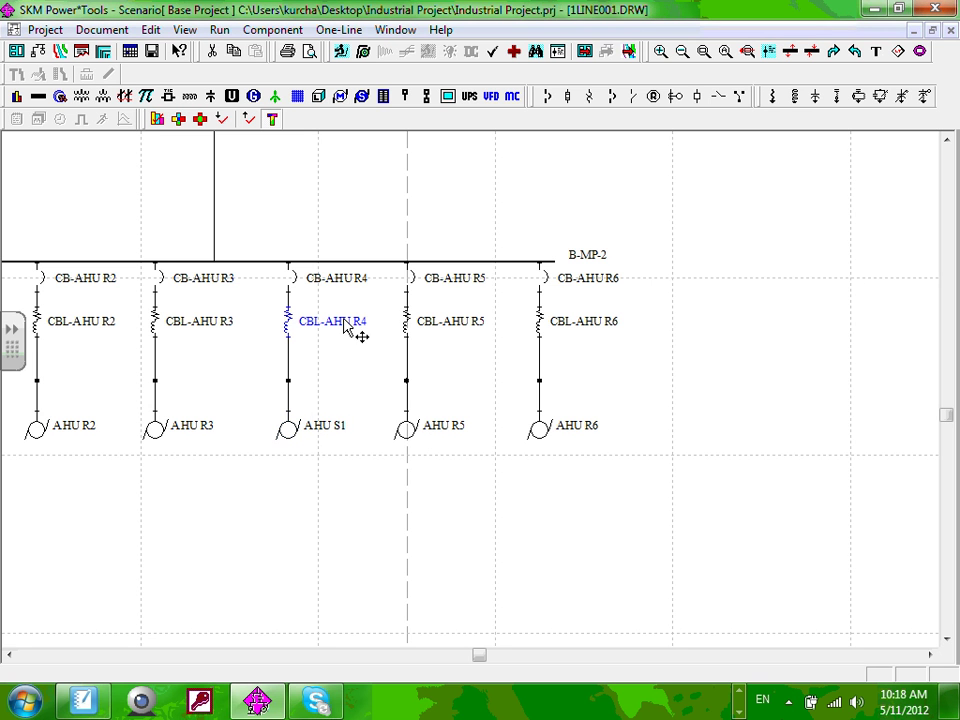
pyautogui.doubleClick(352, 329)
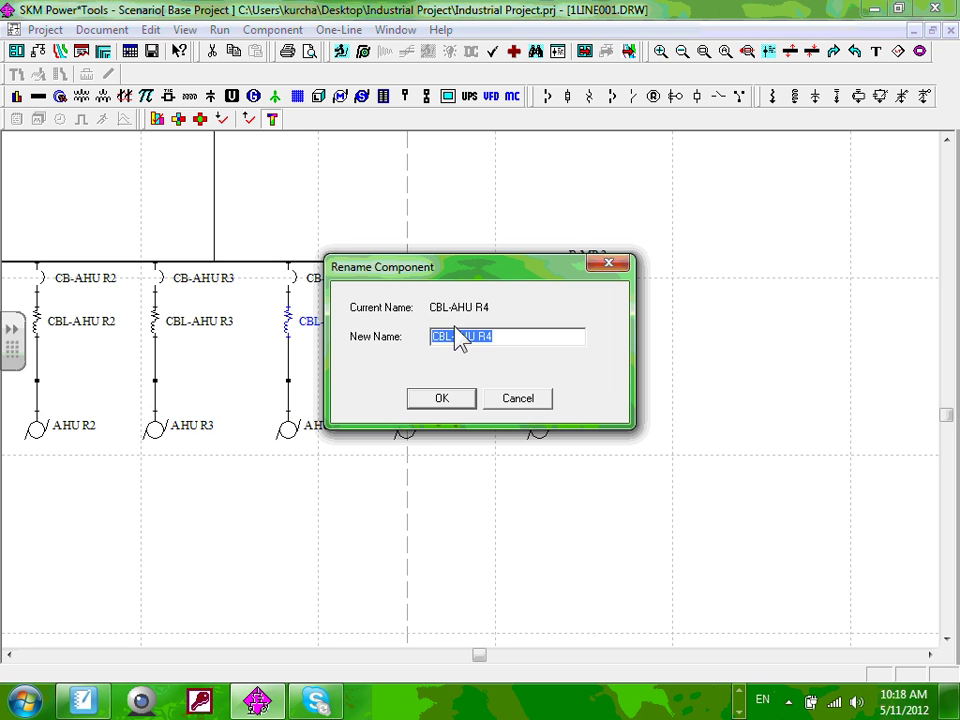
pyautogui.moveTo(478, 336); pyautogui.dragTo(537, 340)
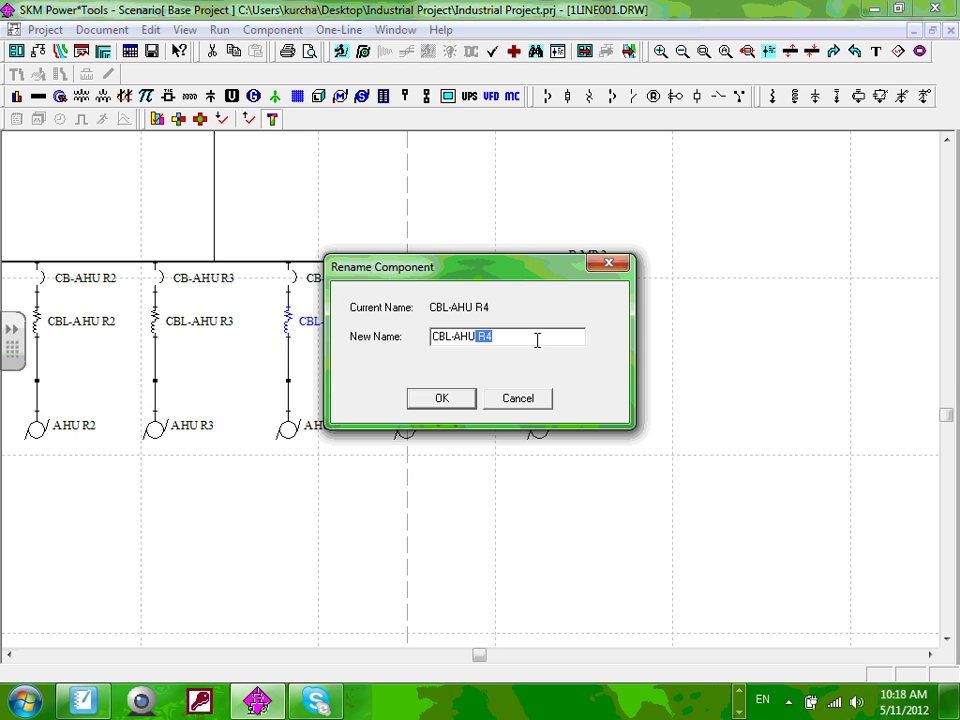
pyautogui.write('S1')
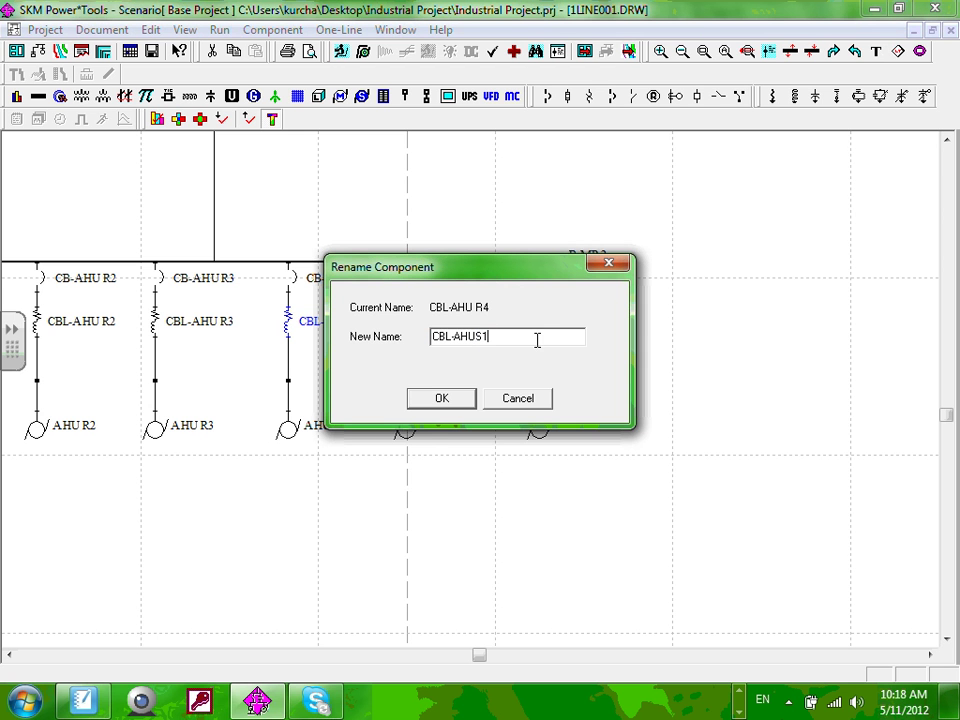
pyautogui.click(441, 398)
# Step: Rename the circuit breaker CB-AHU R4 in the AHU S1 motor branch as CB-AHU S1
pyautogui.doubleClick(352, 285)
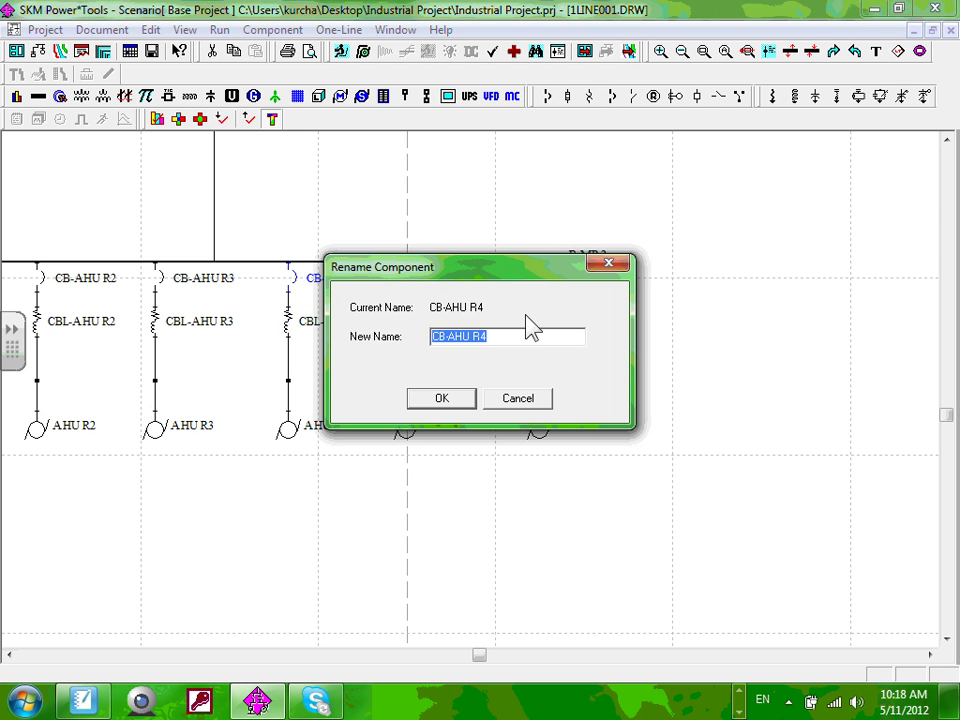
pyautogui.moveTo(473, 336); pyautogui.dragTo(530, 334)
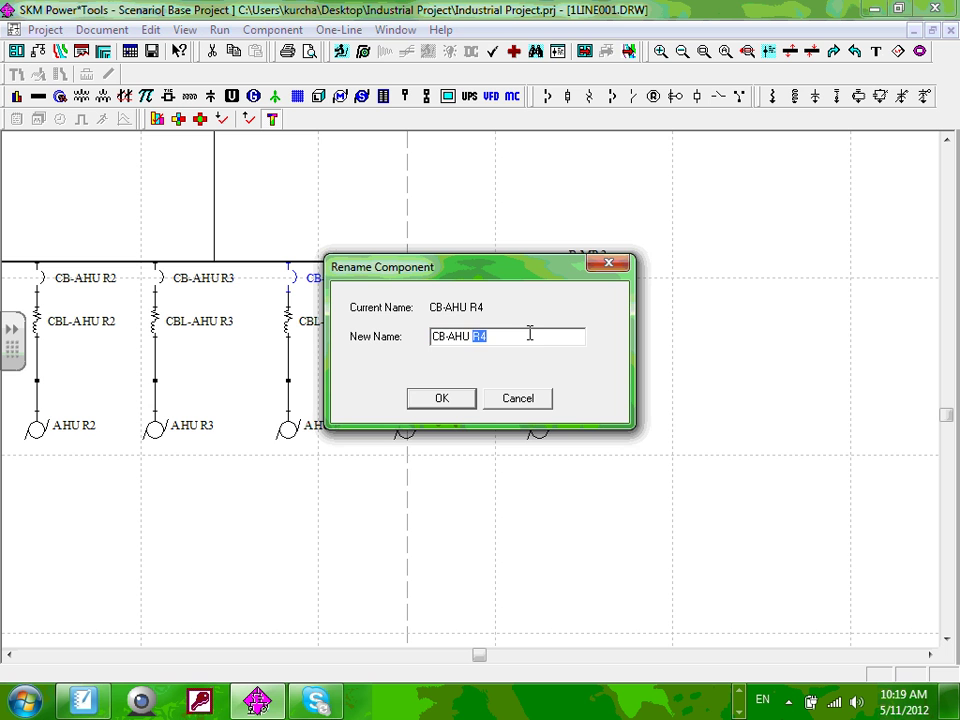
pyautogui.write('S1')
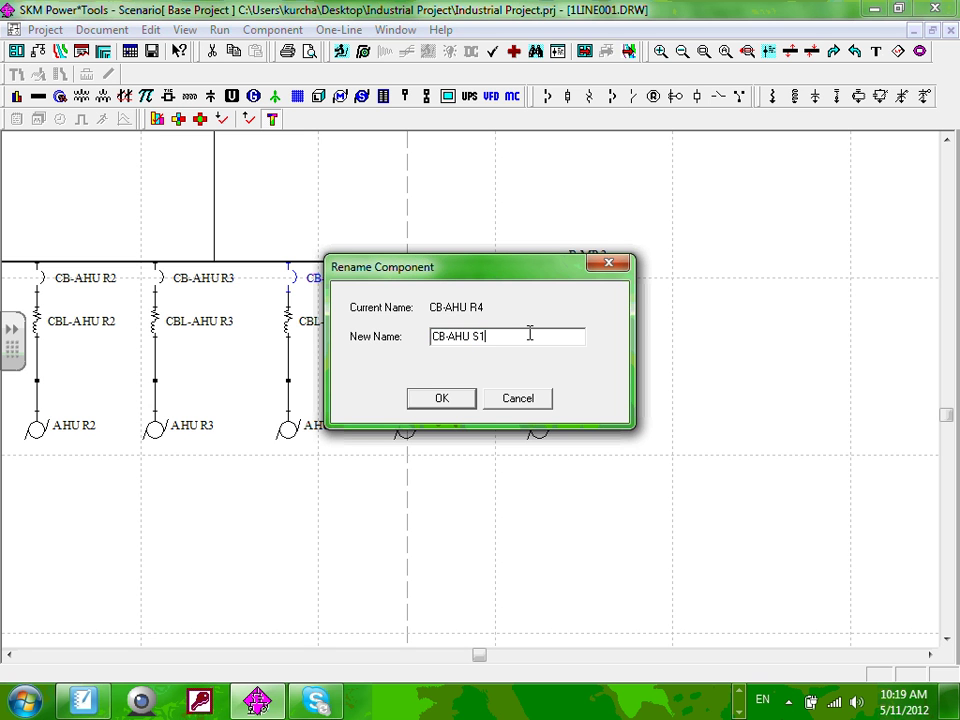
pyautogui.click(420, 401)
# Step: Set the rated size of induction motor AHU S1 to 60 hp and return to the one-line diagram
pyautogui.click(289, 432)
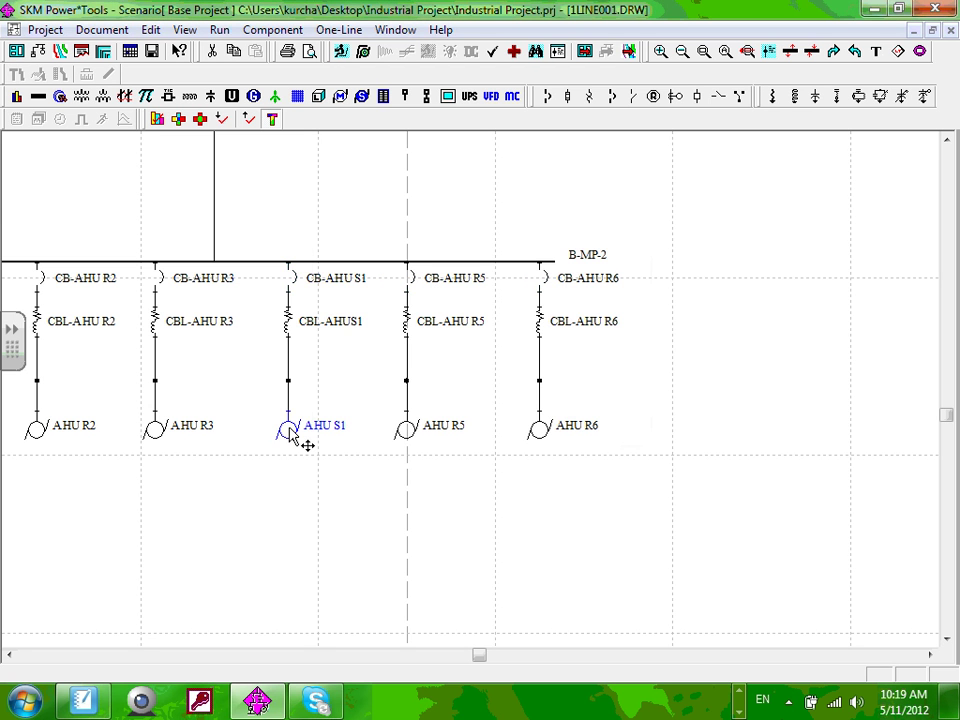
pyautogui.doubleClick(289, 432)
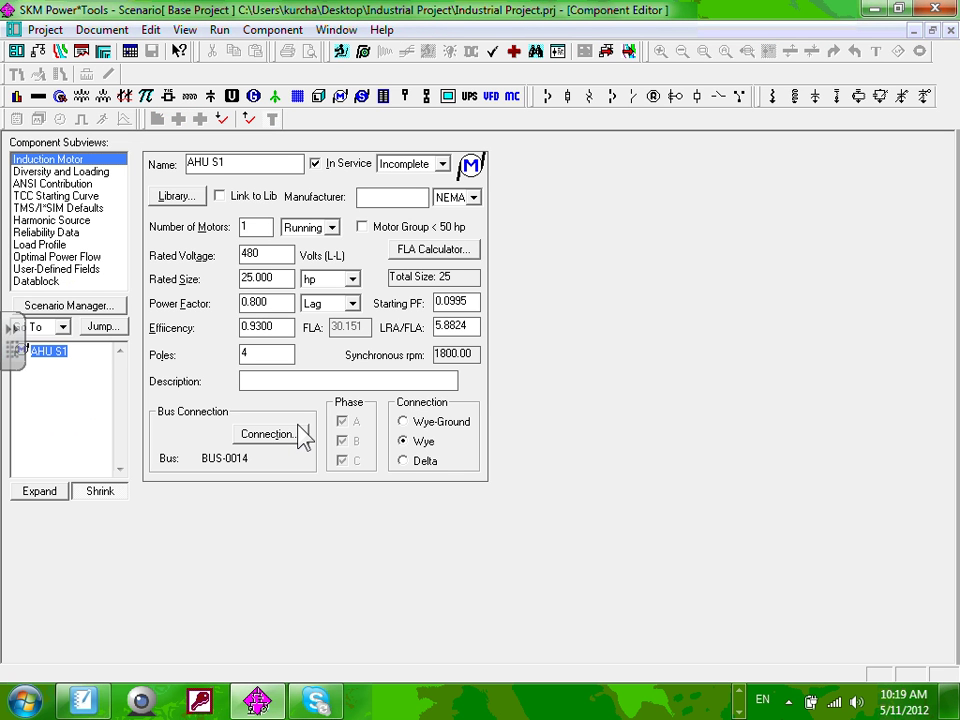
pyautogui.doubleClick(258, 277)
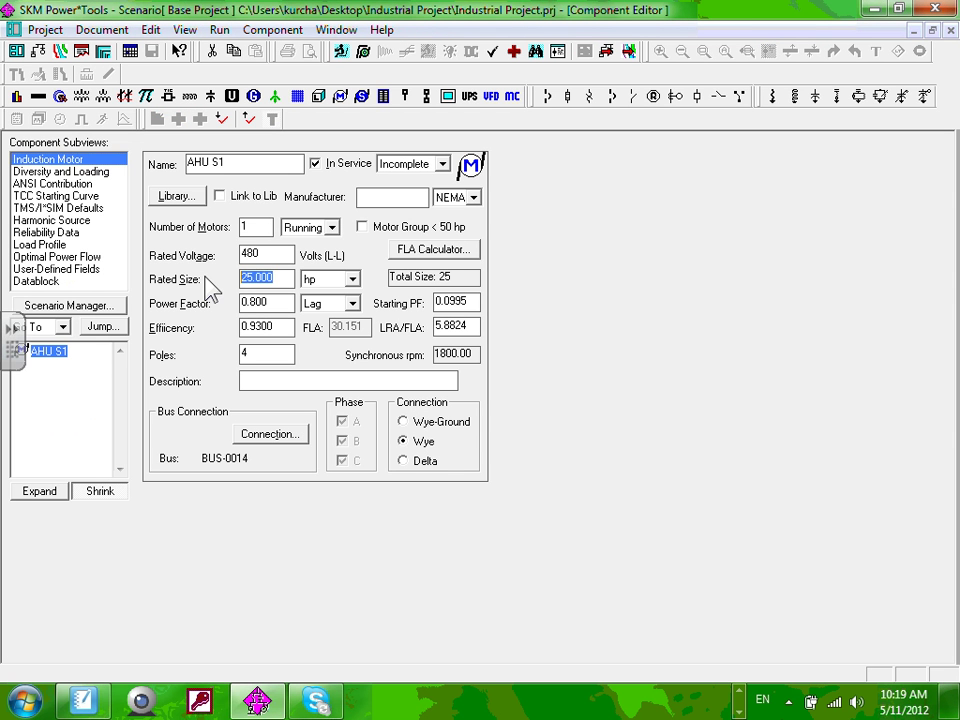
pyautogui.write('60')
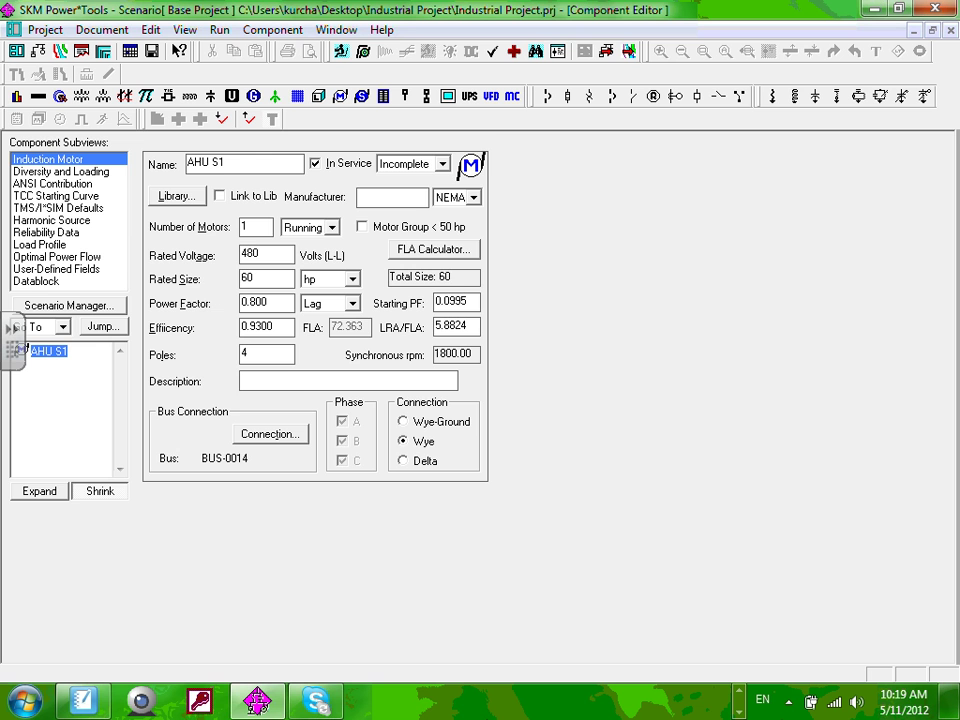
pyautogui.hotkey('ctrl', 'Tab')
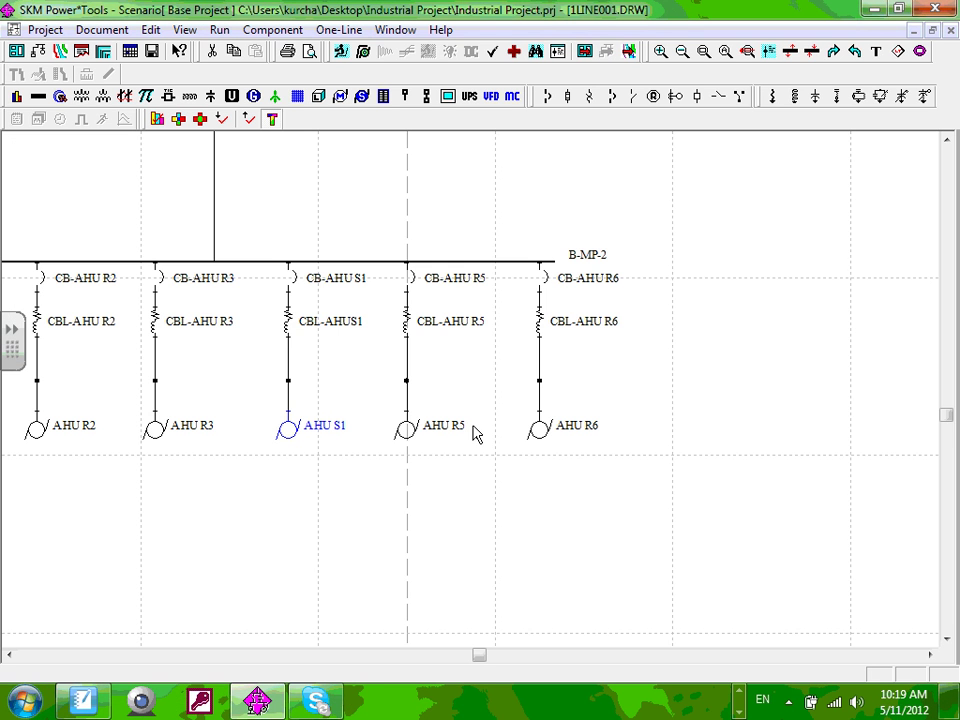
# Step: Rename the motor AHU R5 below bus B-MP-2 as AHU R5S2
pyautogui.click(476, 434)
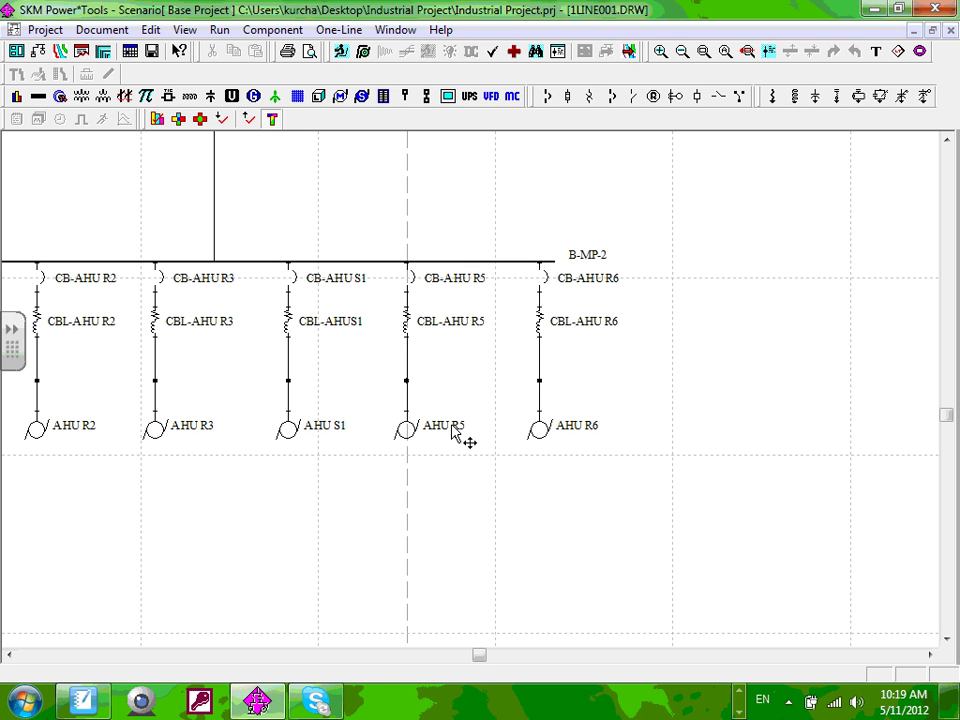
pyautogui.doubleClick(452, 425)
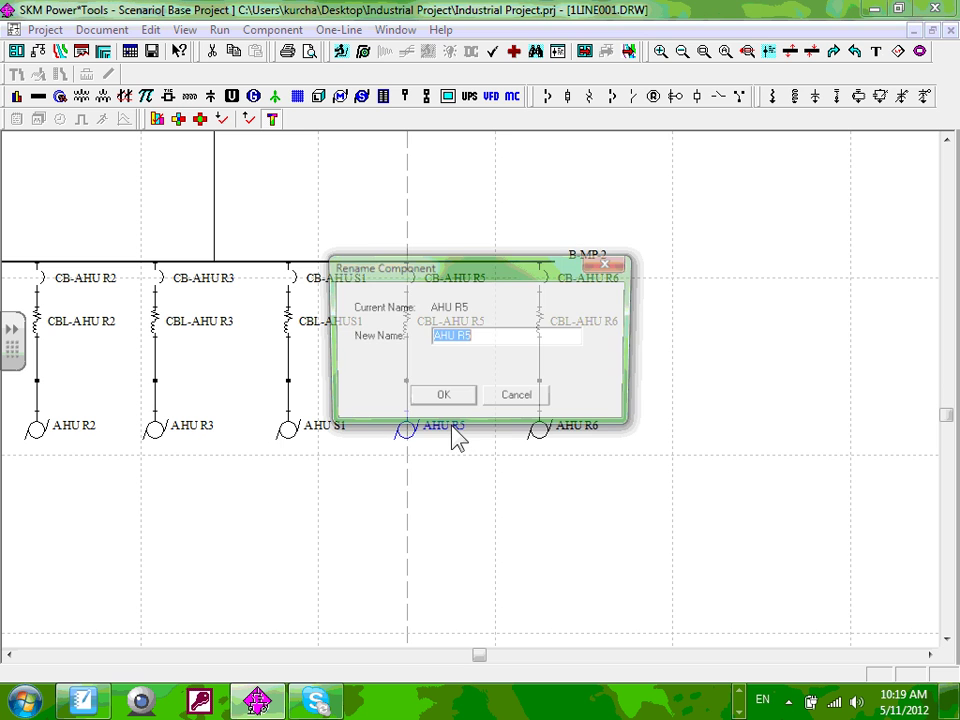
pyautogui.click(510, 335)
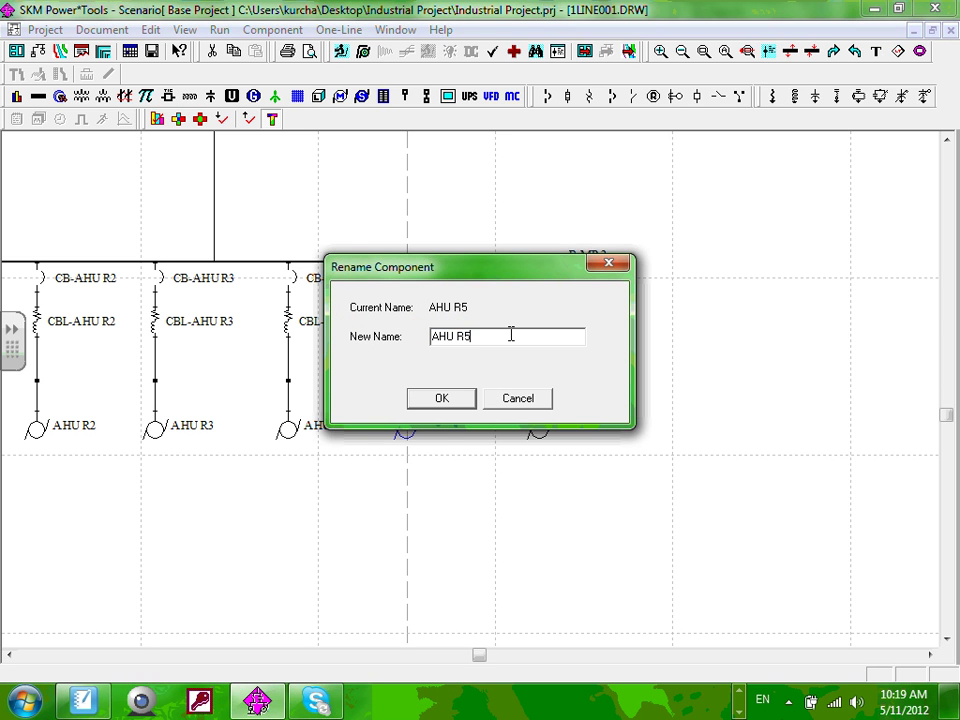
pyautogui.write('S2')
pyautogui.click(436, 400)
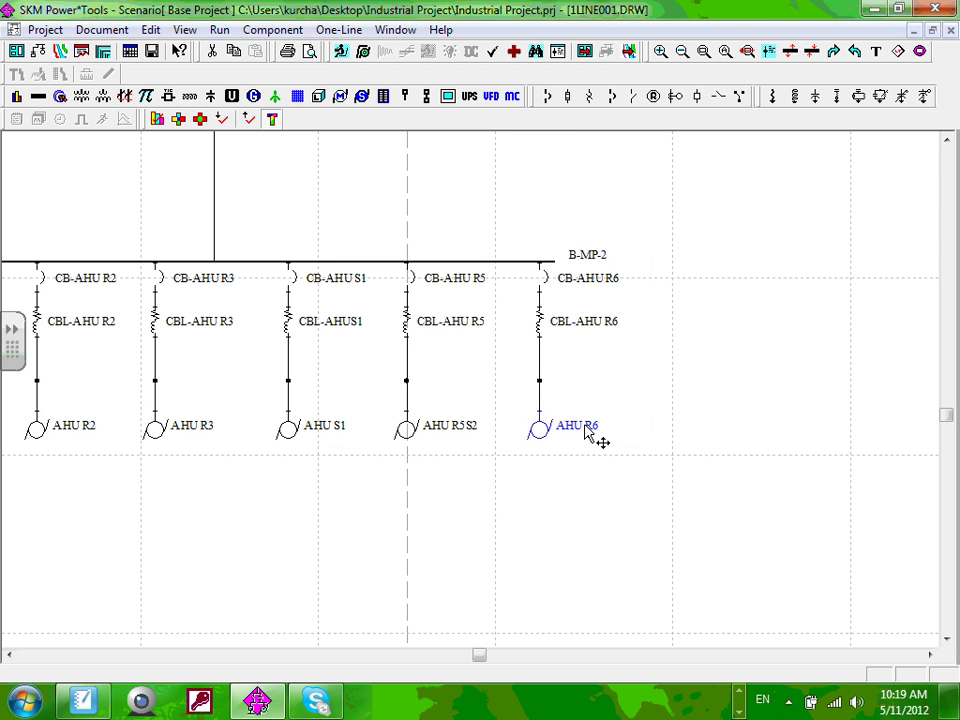
# Step: Rename the motor AHU R6 in the last branch of bus B-MP-2 as AHU S3
pyautogui.doubleClick(586, 428)
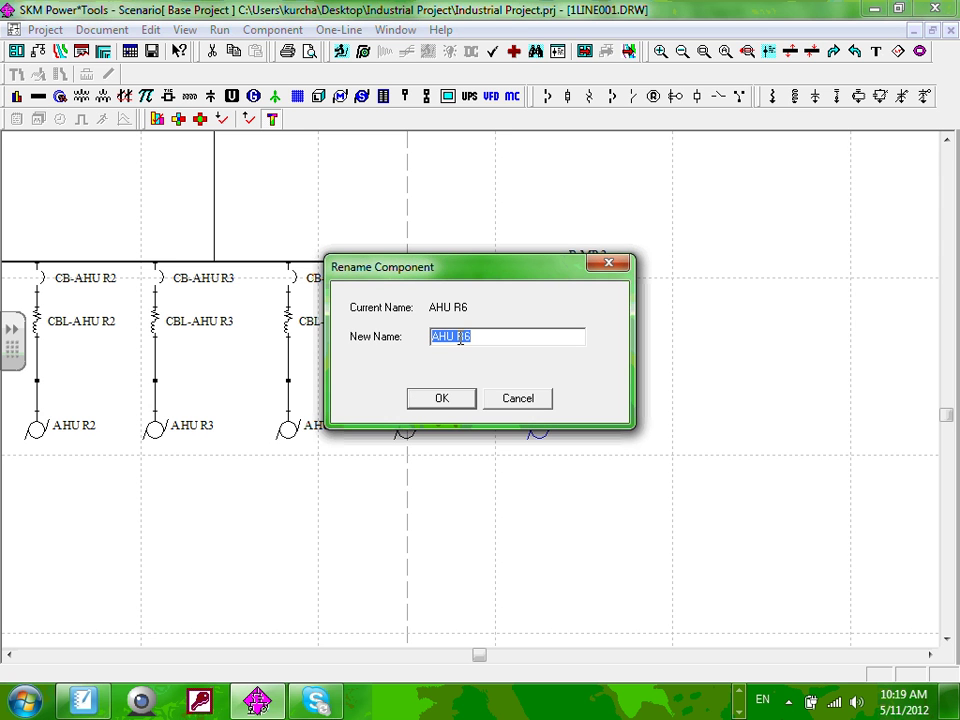
pyautogui.doubleClick(460, 337)
pyautogui.write('S')
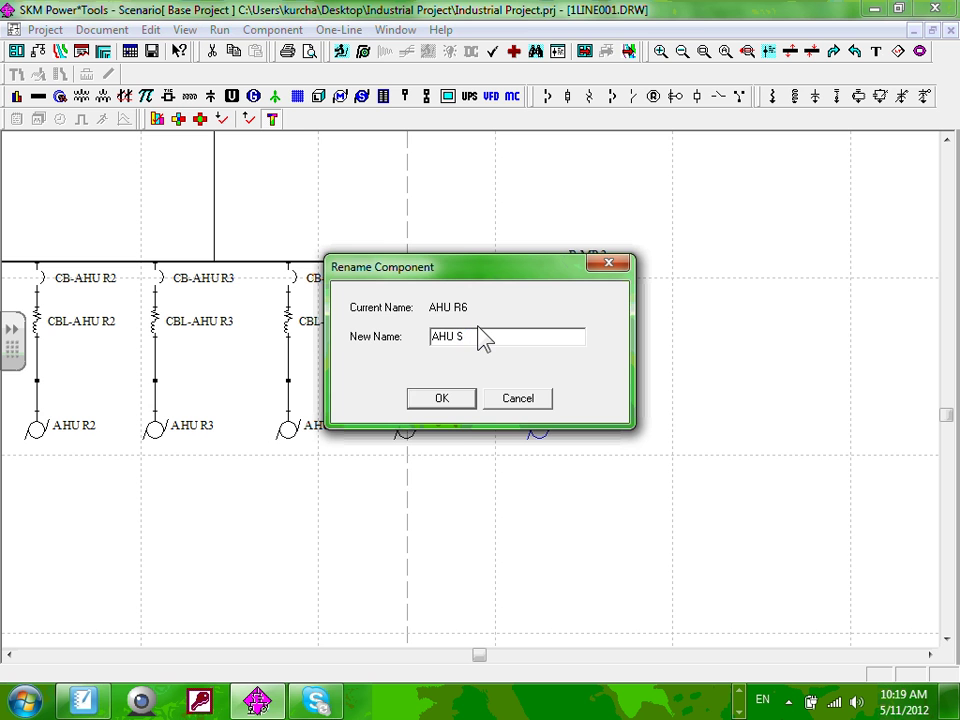
pyautogui.write('3')
pyautogui.click(441, 398)
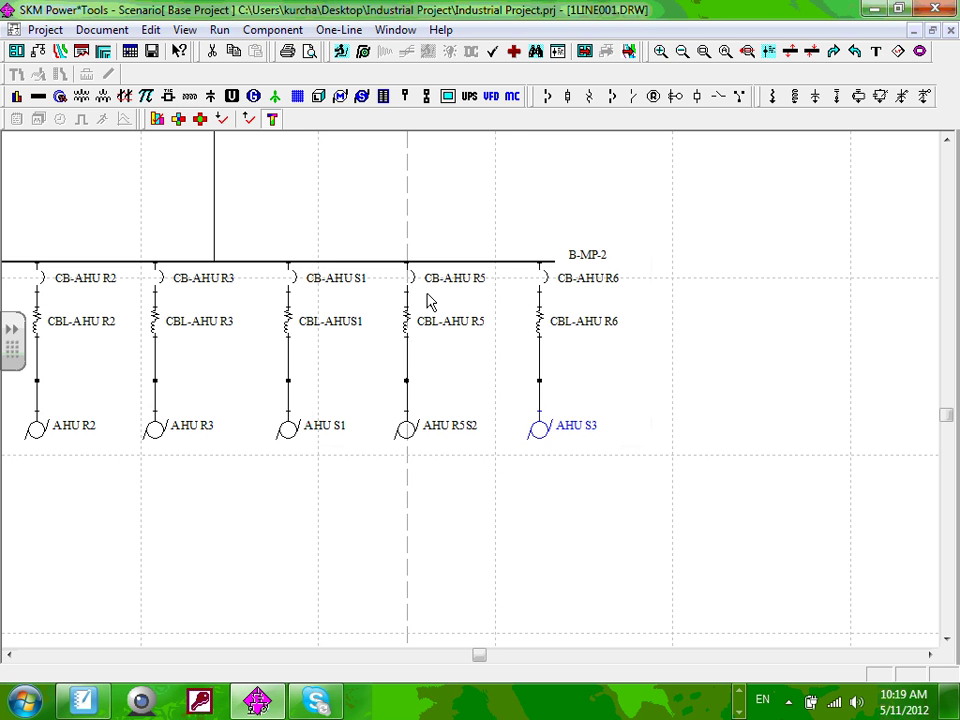
# Step: Rename the cable CBL-AHUS1 above motor AHU S1 as CBL-AHUS2
pyautogui.doubleClick(350, 330)
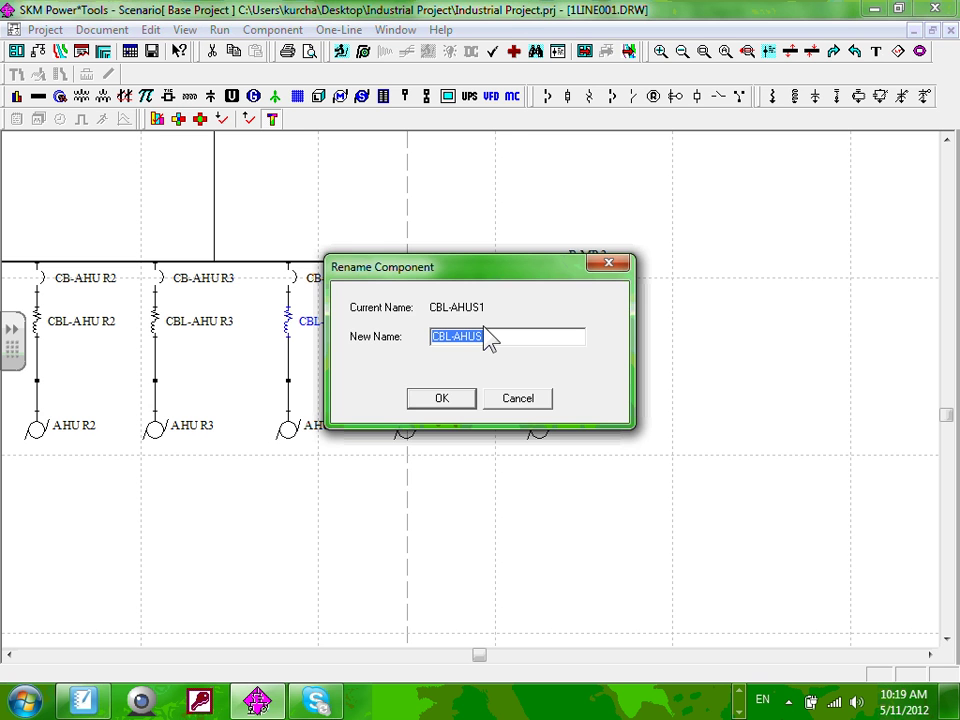
pyautogui.click(484, 336)
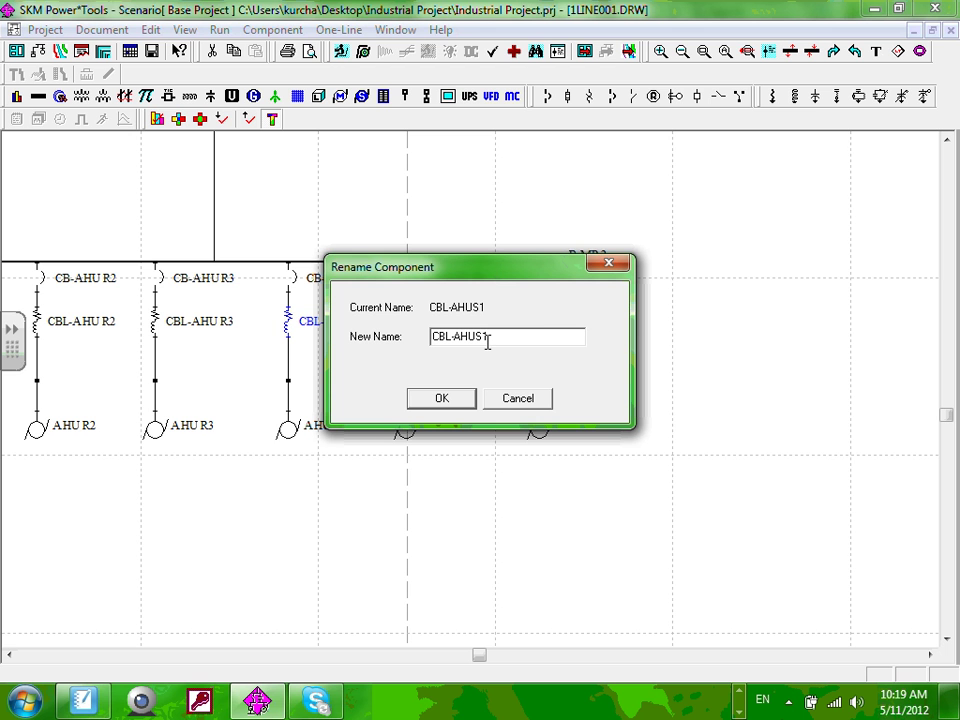
pyautogui.moveTo(482, 337); pyautogui.dragTo(491, 337)
pyautogui.write('2')
pyautogui.click(442, 398)
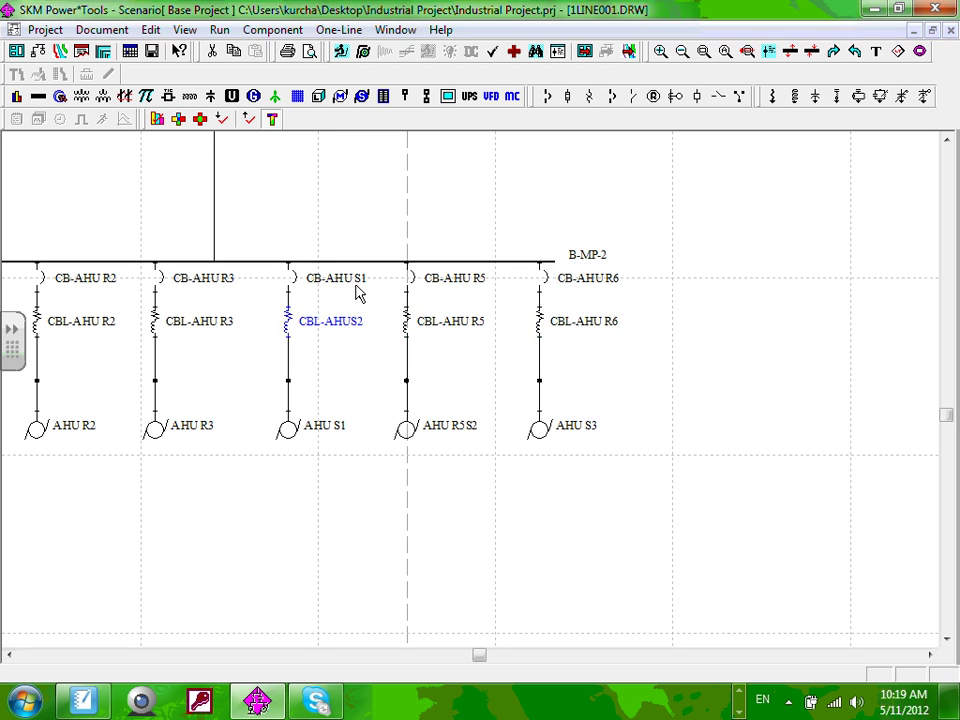
# Step: Rename the circuit breaker CB-AHU S1 in the AHU S1 motor branch as CB-AHU S2
pyautogui.doubleClick(358, 289)
pyautogui.click(481, 337)
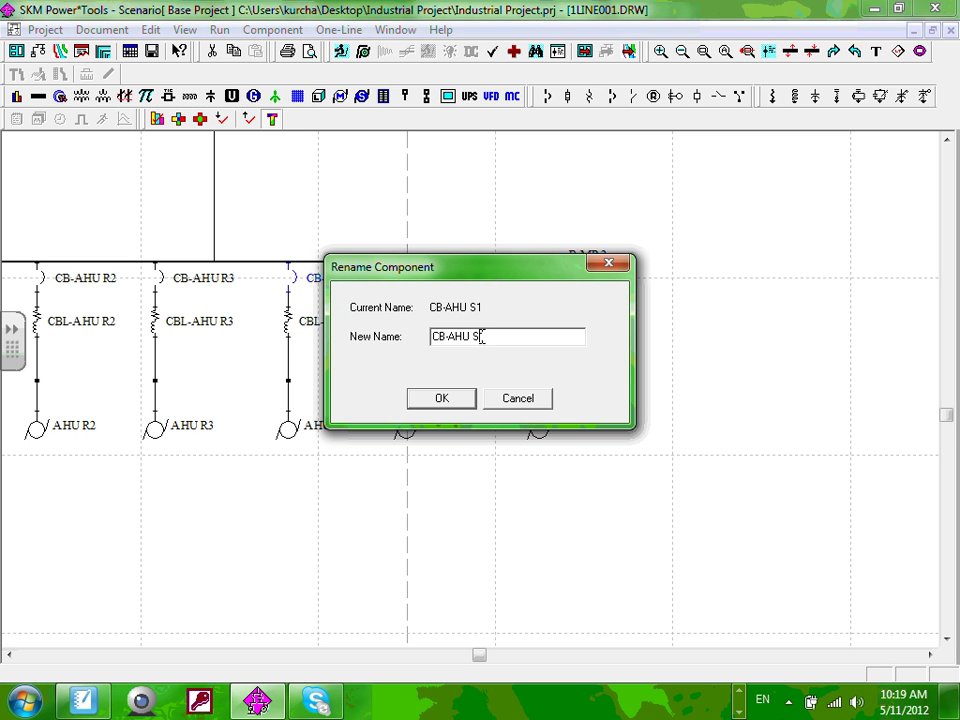
pyautogui.moveTo(481, 337); pyautogui.dragTo(491, 338)
pyautogui.write('2')
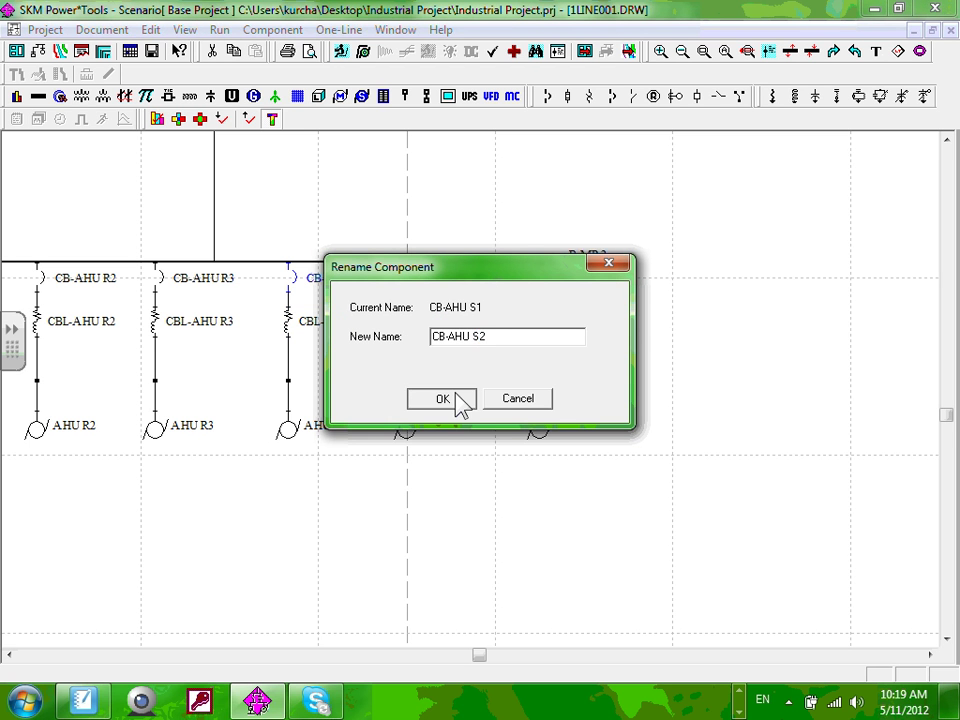
pyautogui.click(442, 399)
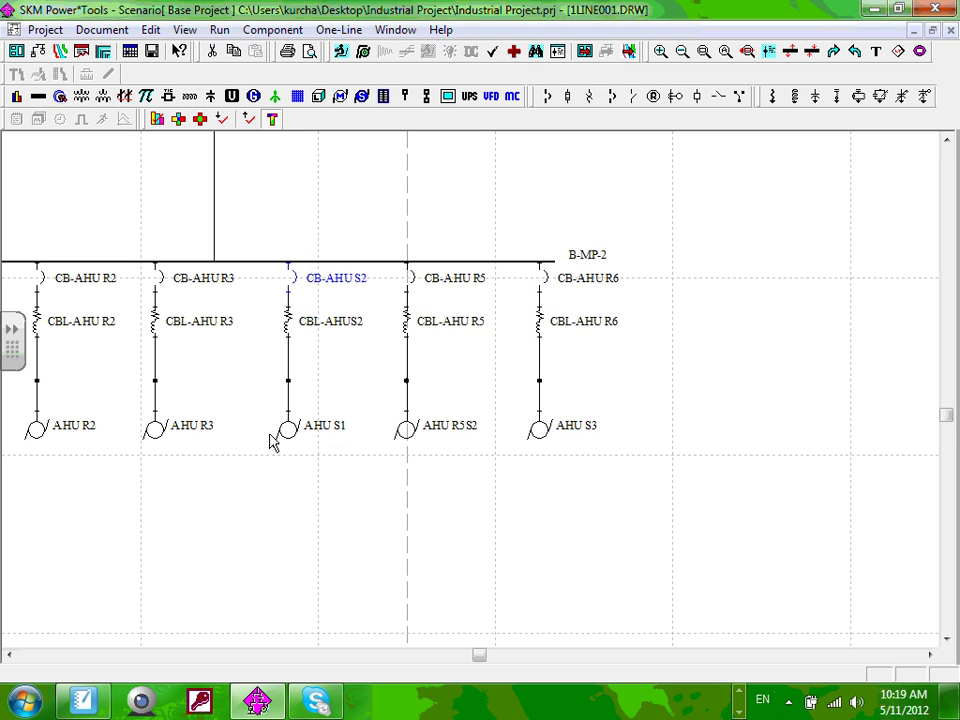
# Step: Change the name of the cable above motor AHU S1 back to CBL-AHUS1
pyautogui.doubleClick(359, 333)
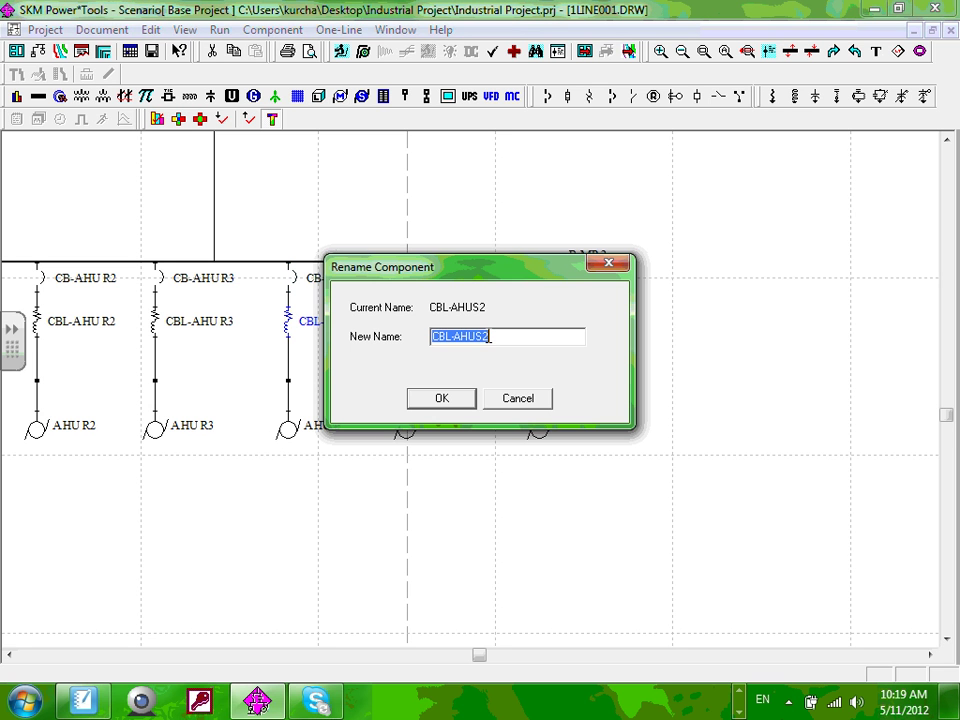
pyautogui.click(486, 337)
pyautogui.moveTo(485, 337); pyautogui.dragTo(491, 337)
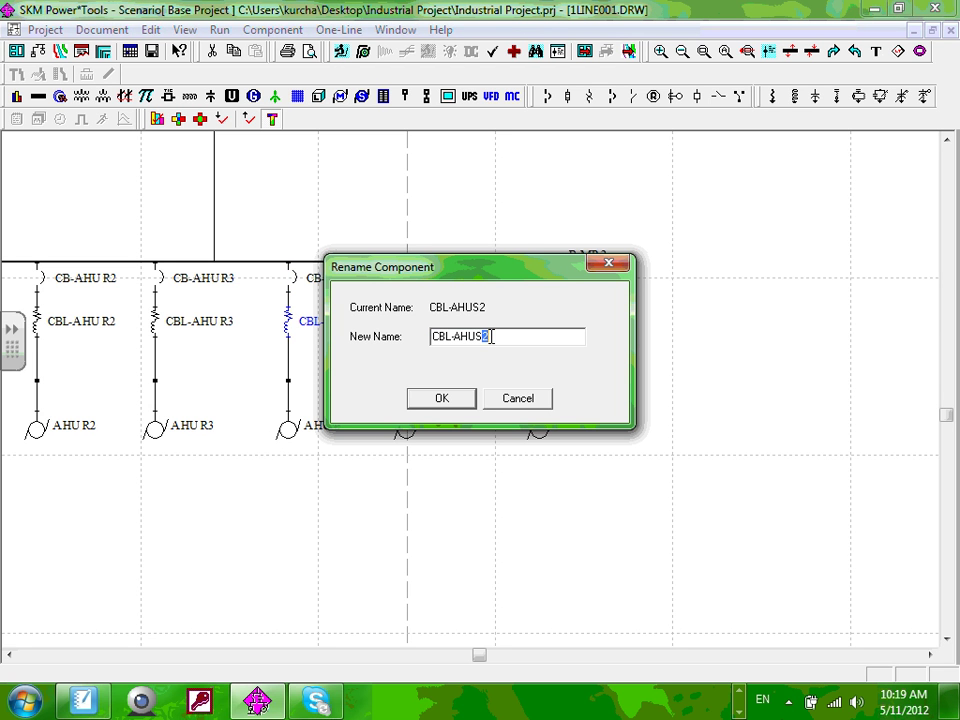
pyautogui.write('1')
pyautogui.press('Return')
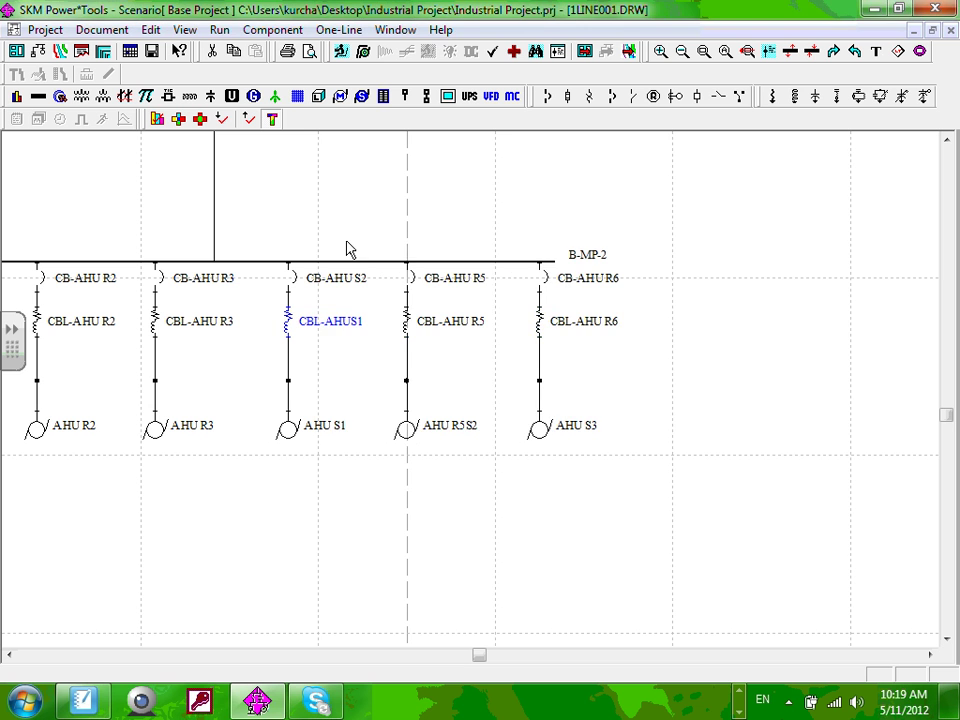
# Step: Change the name of the circuit breaker in the AHU S1 motor branch back to CB-AHU S1
pyautogui.doubleClick(340, 277)
pyautogui.moveTo(478, 337); pyautogui.dragTo(503, 339)
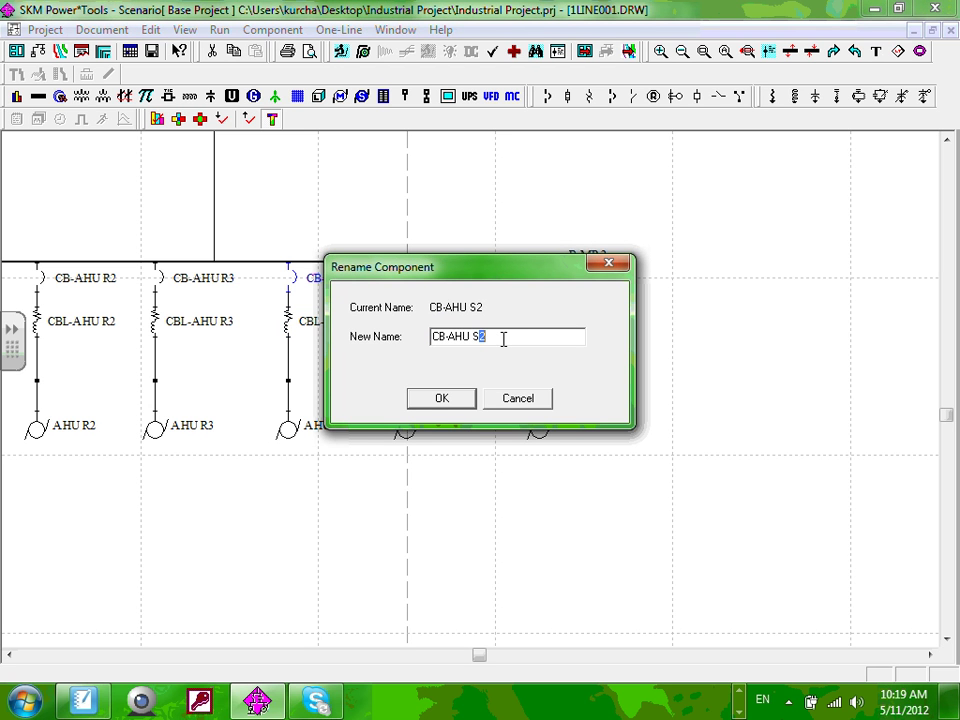
pyautogui.write('1')
pyautogui.click(466, 396)
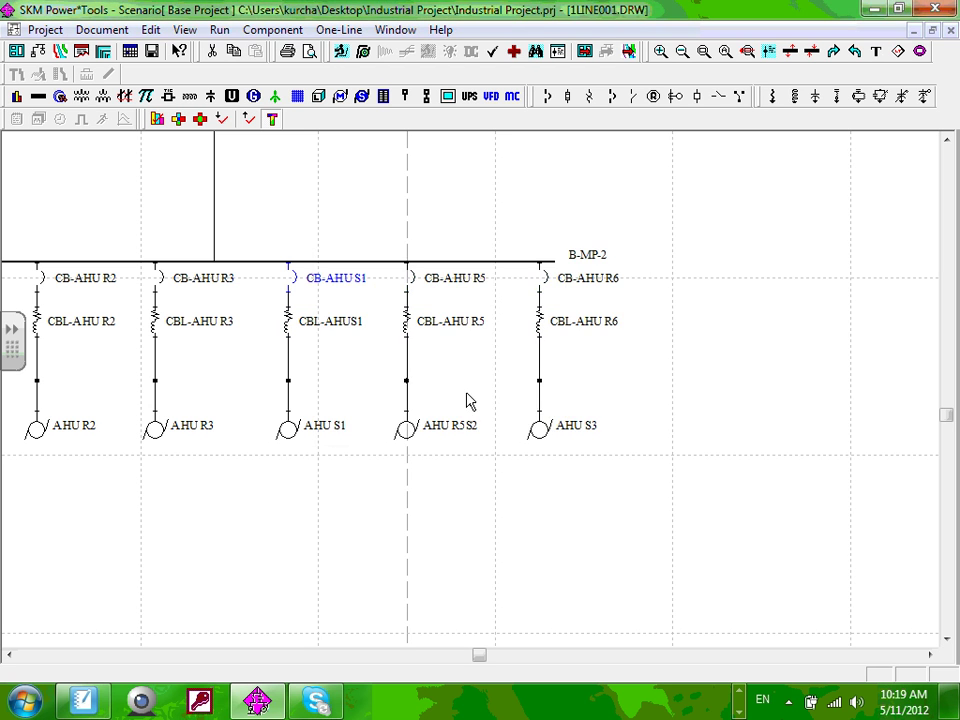
# Step: Rename the cable CBL-AHU R5 above motor AHU R5S2 as CBL-AHU S2
pyautogui.doubleClick(476, 330)
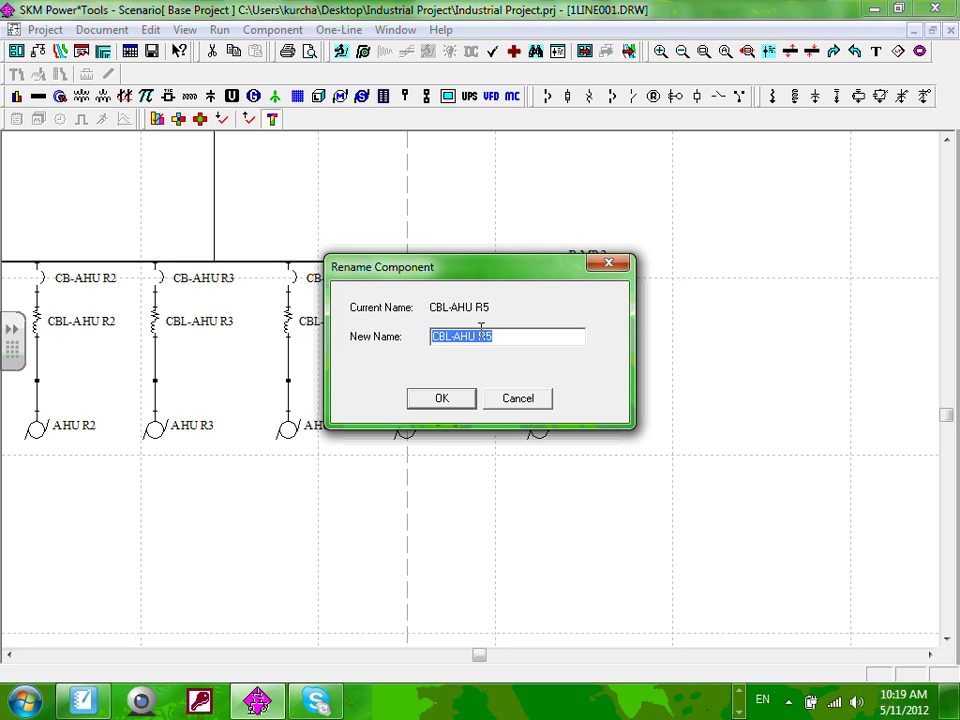
pyautogui.moveTo(481, 335); pyautogui.dragTo(505, 335)
pyautogui.write('S')
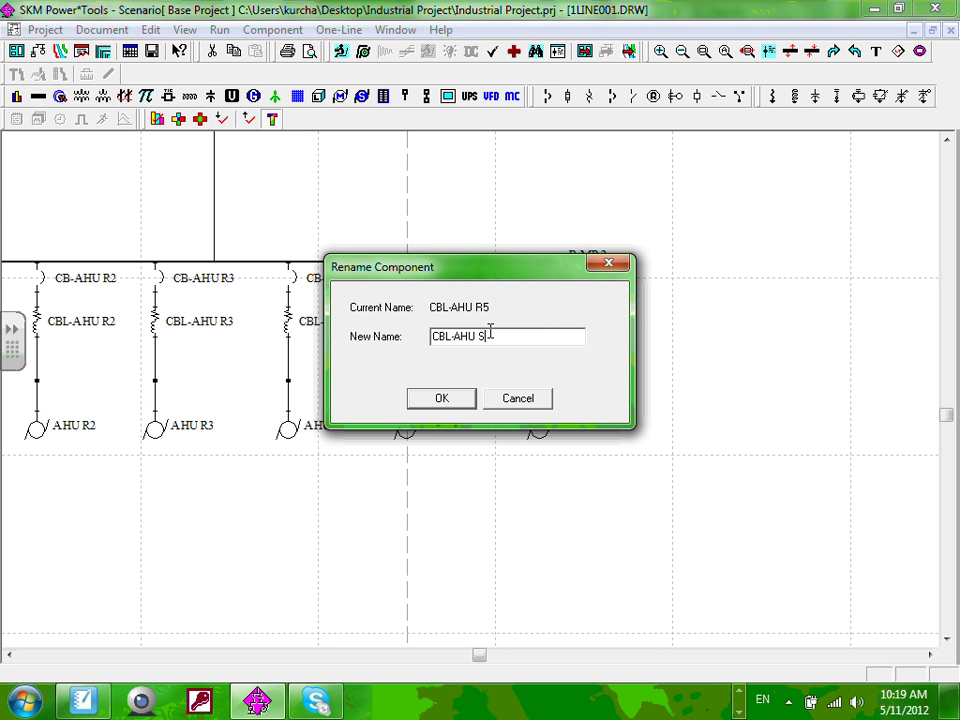
pyautogui.write('2')
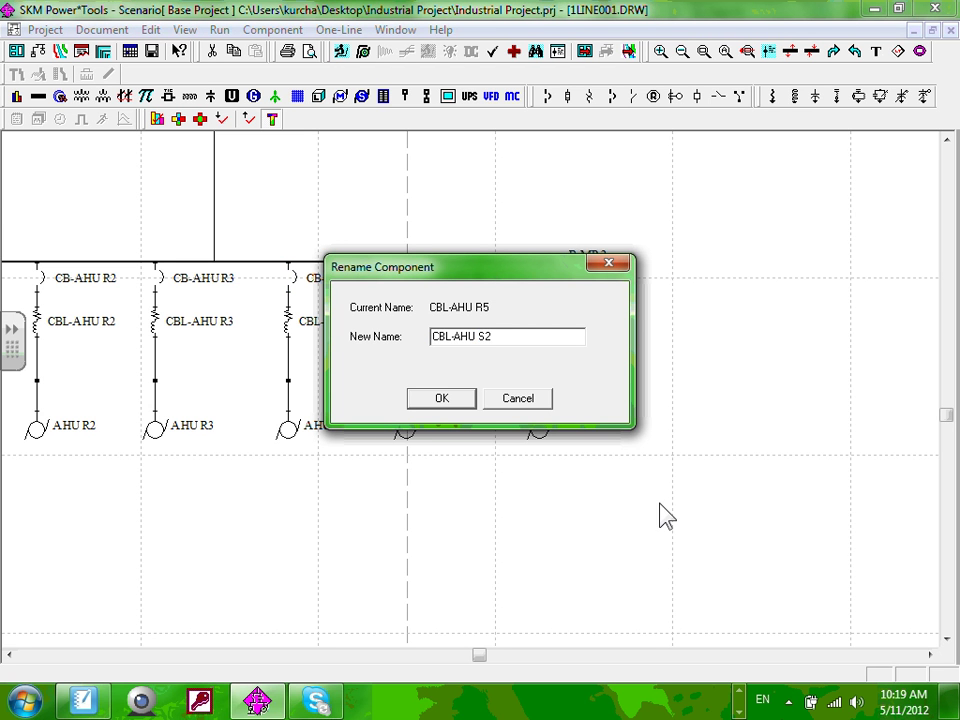
pyautogui.click(457, 408)
# Step: Rename the circuit breaker CB-AHU R5 above motor AHU R5S2 as CB-AHU S2
pyautogui.doubleClick(479, 280)
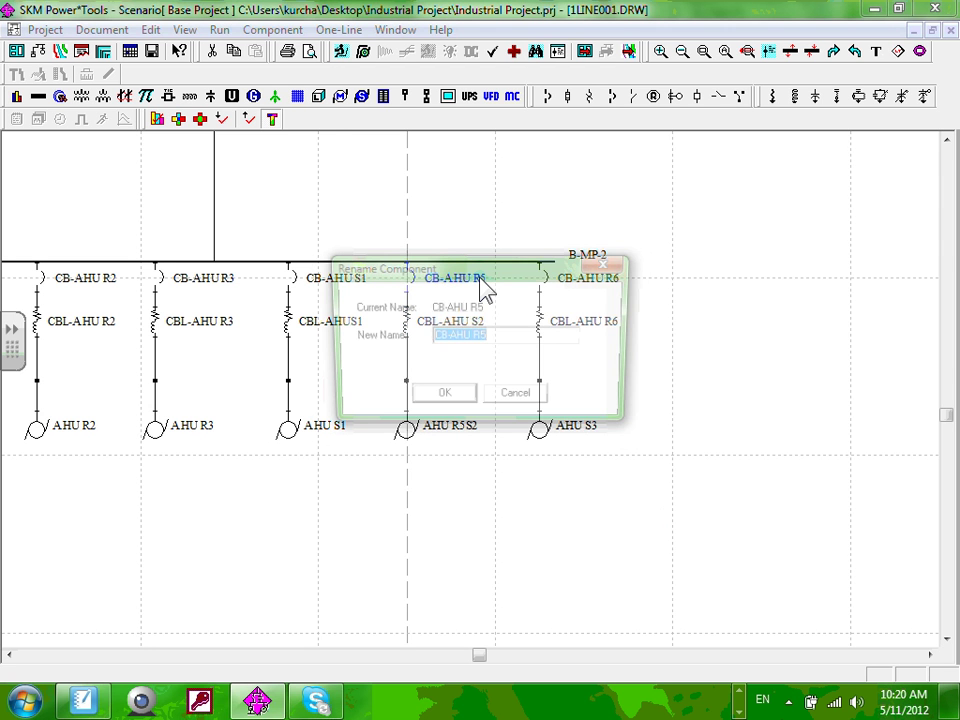
pyautogui.moveTo(476, 335); pyautogui.dragTo(506, 333)
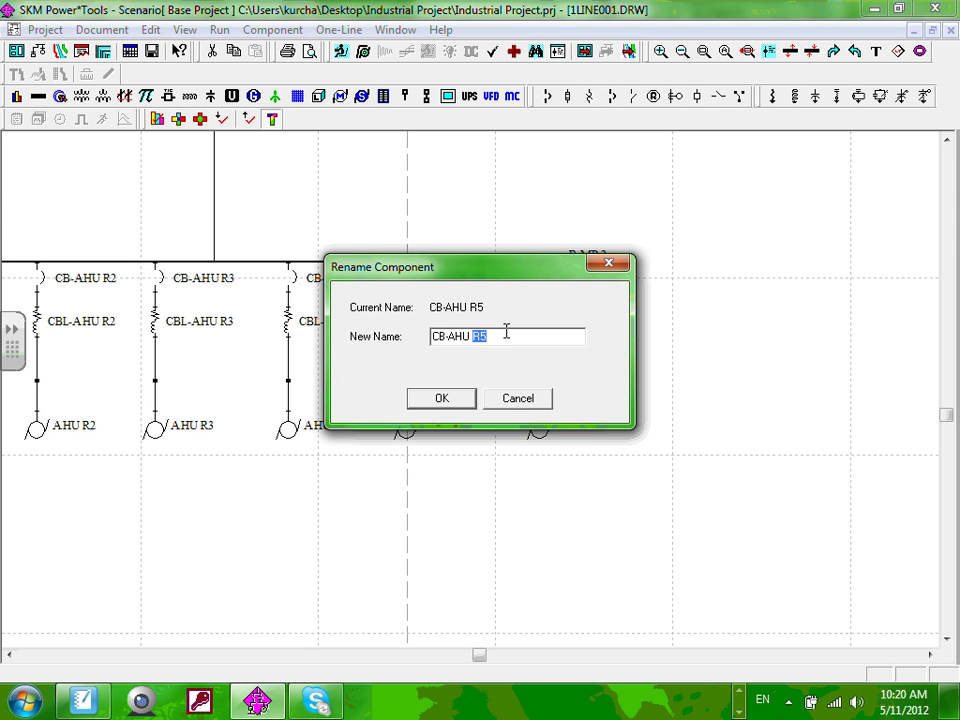
pyautogui.write('S2')
pyautogui.press('Return')
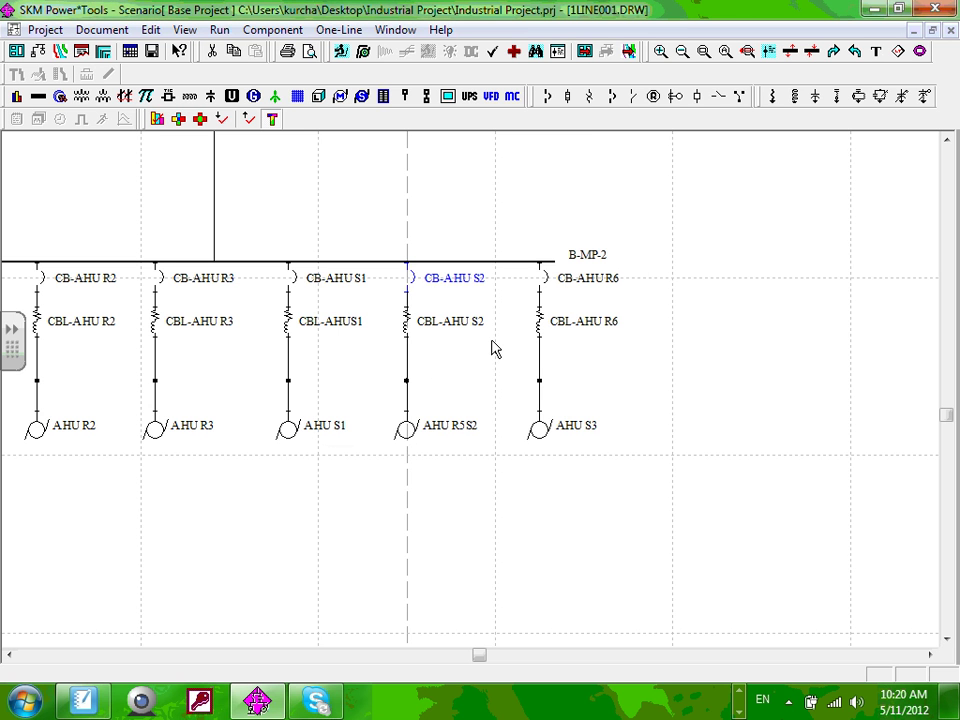
# Step: Rename the cable and circuit breaker in the AHU S3 motor branch as CBL-AHU S3 and CB-AHU S3
pyautogui.doubleClick(603, 326)
pyautogui.moveTo(486, 336); pyautogui.dragTo(478, 336)
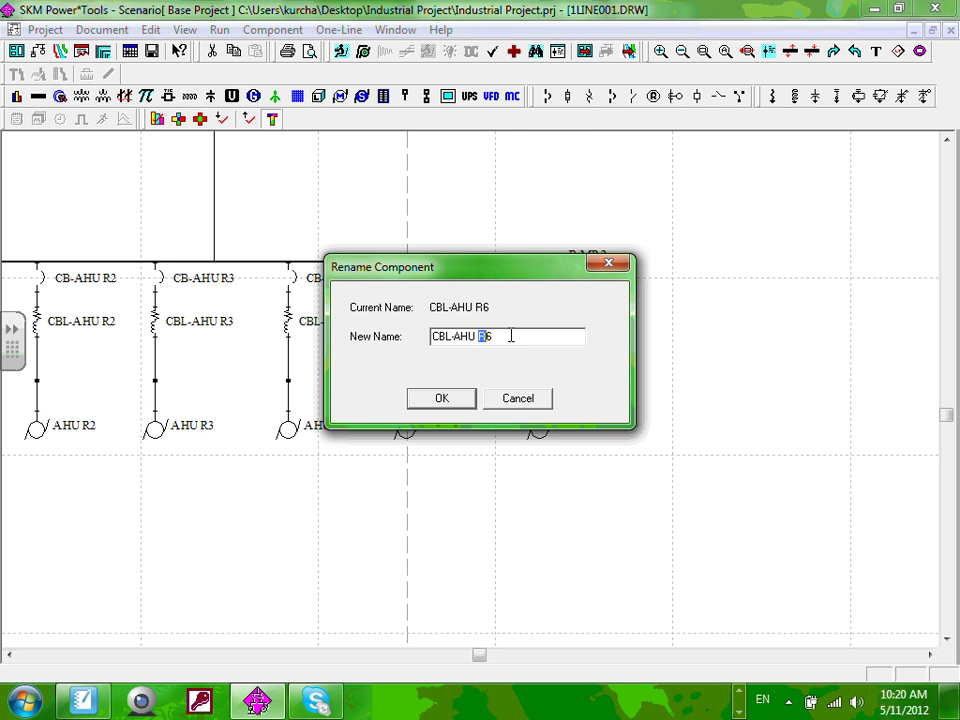
pyautogui.write('S3')
pyautogui.click(441, 398)
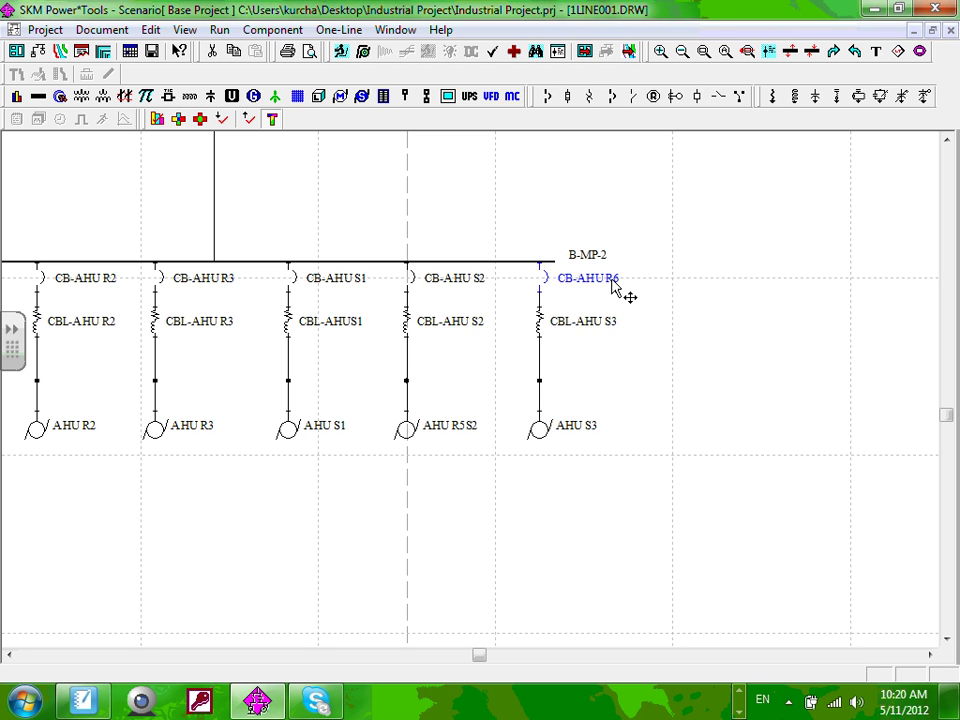
pyautogui.doubleClick(612, 282)
pyautogui.doubleClick(494, 336)
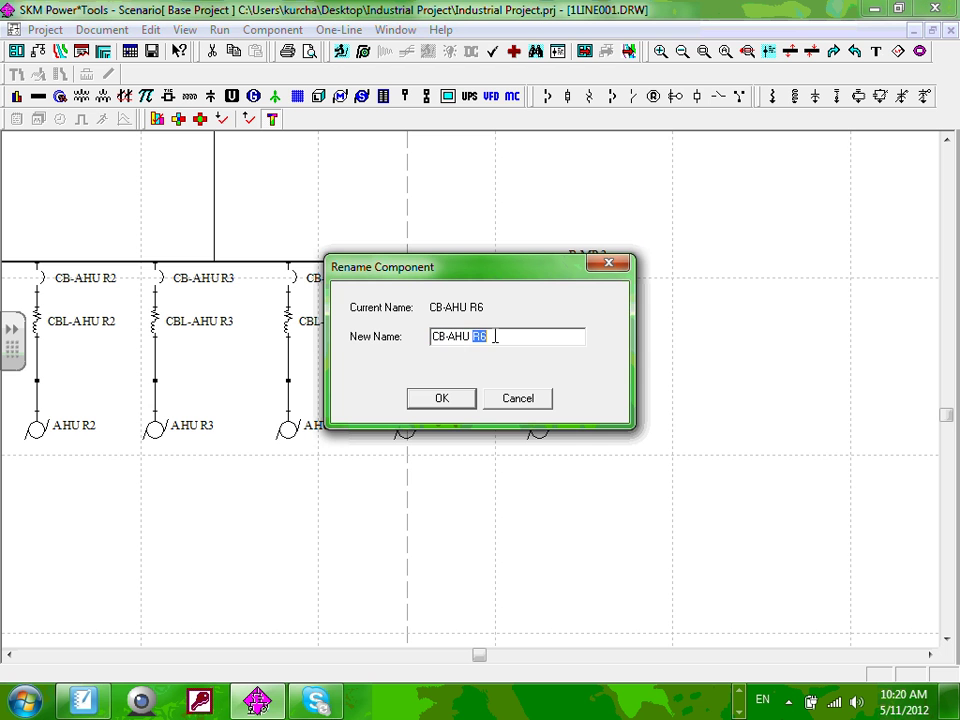
pyautogui.write('S3')
pyautogui.click(455, 402)
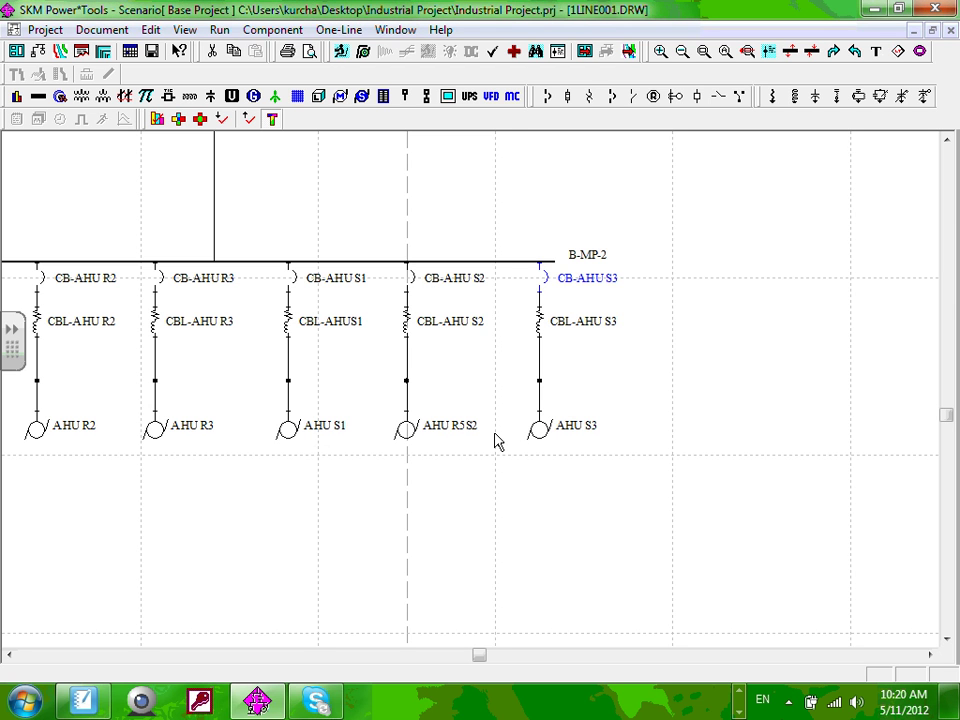
# Step: Set the rated size of induction motor AHU R5S2 to 50 hp and return to the one-line diagram
pyautogui.doubleClick(405, 431)
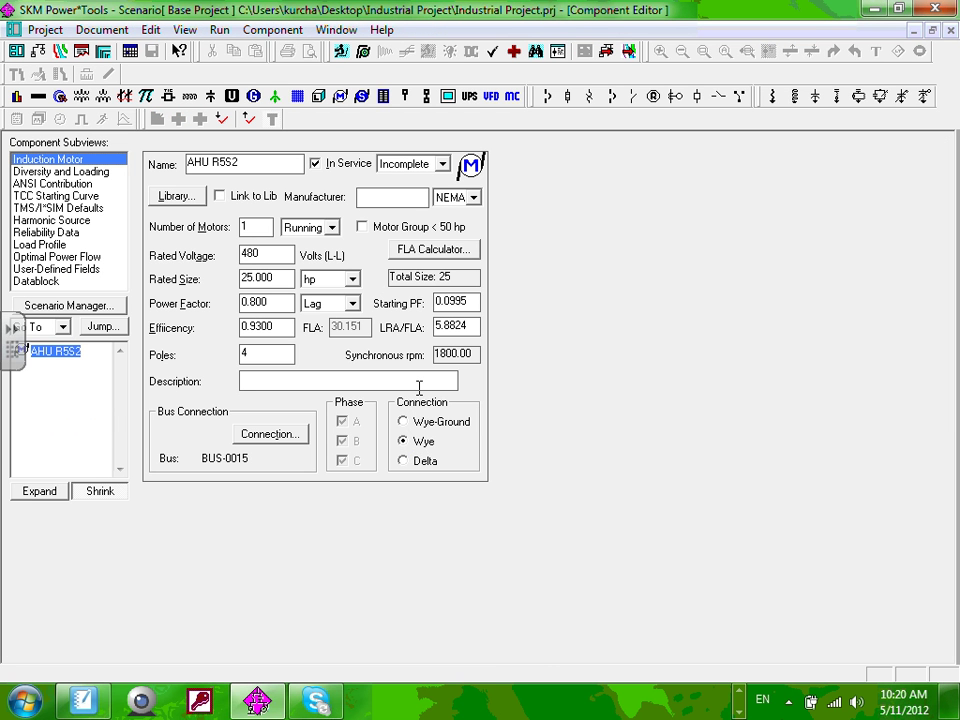
pyautogui.doubleClick(291, 279)
pyautogui.write('50')
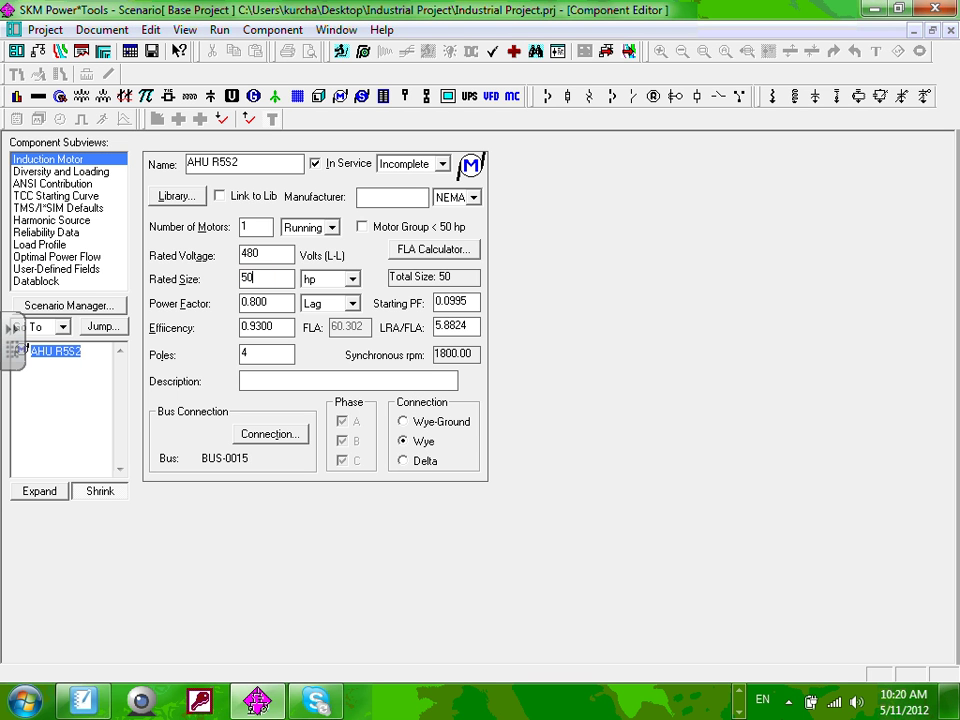
pyautogui.click(948, 9)
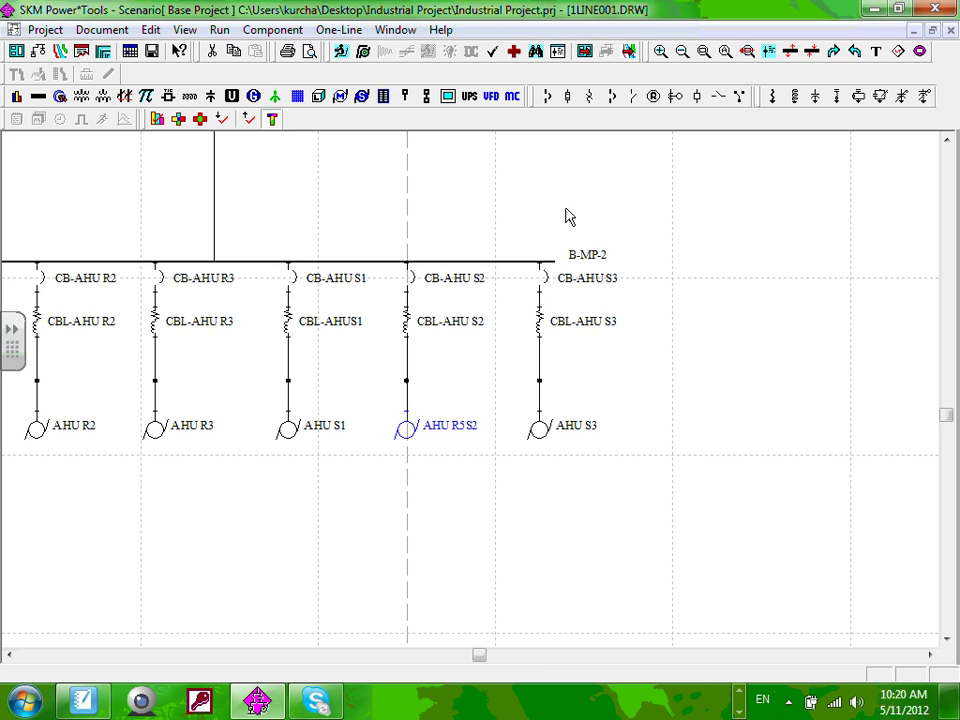
# Step: Set the rated size of induction motor AHU S3 to 60 hp, return to the diagram and clear the selection
pyautogui.click(545, 440)
pyautogui.doubleClick(545, 440)
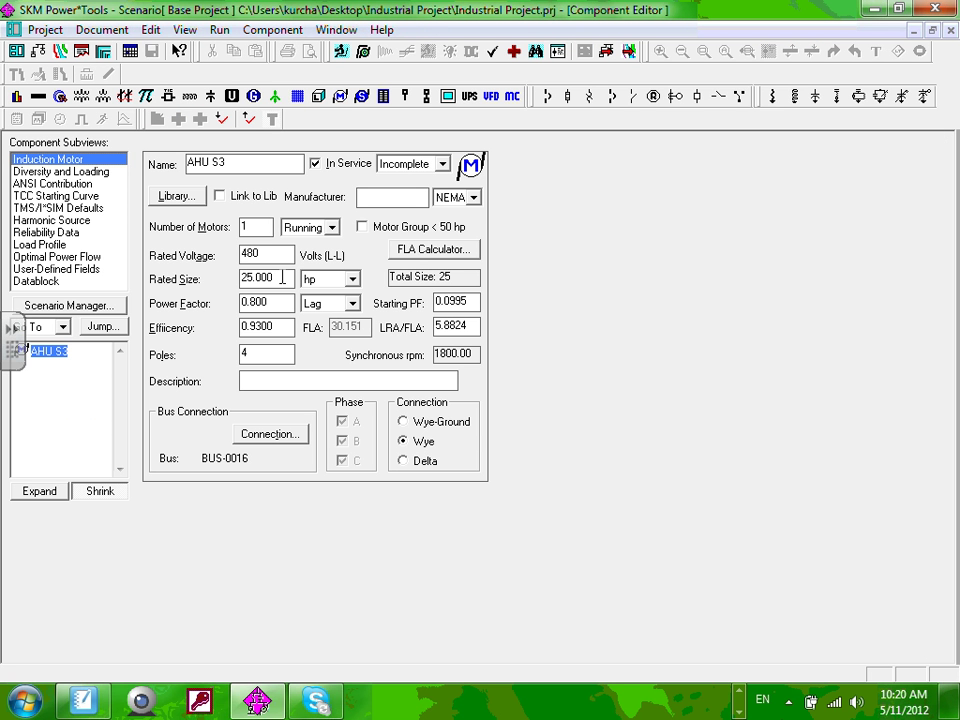
pyautogui.moveTo(282, 279); pyautogui.dragTo(168, 285)
pyautogui.write('60')
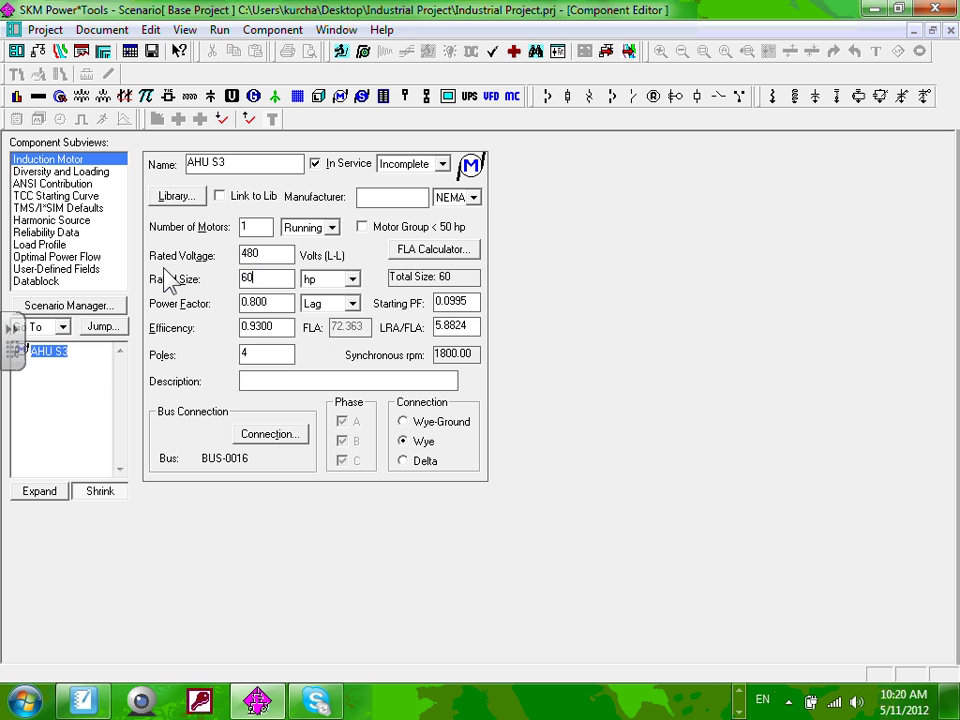
pyautogui.click(950, 30)
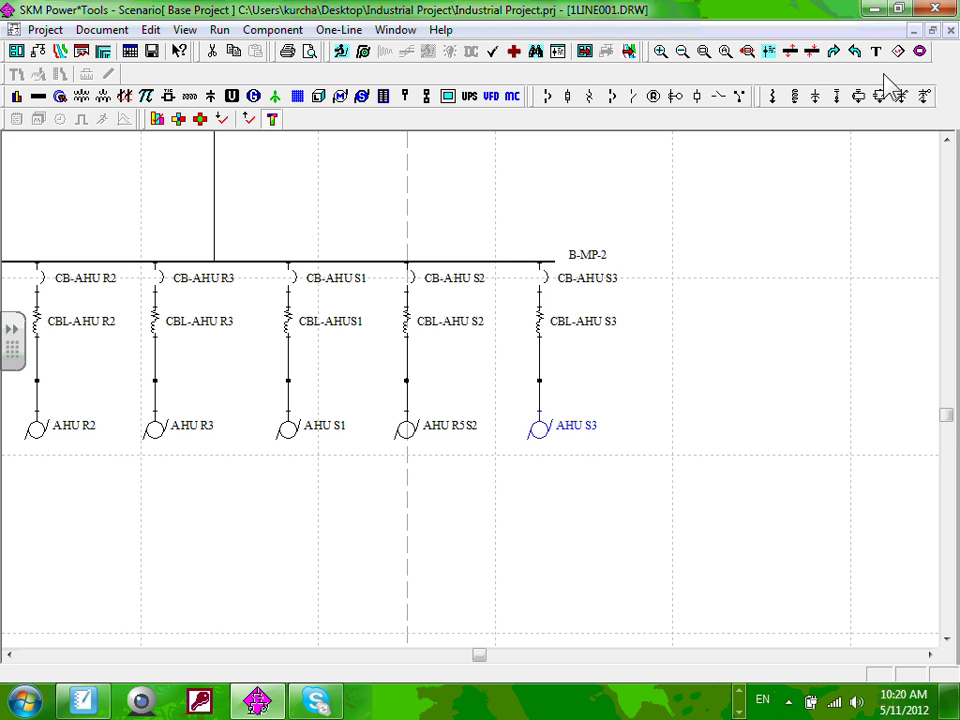
pyautogui.press('Escape')
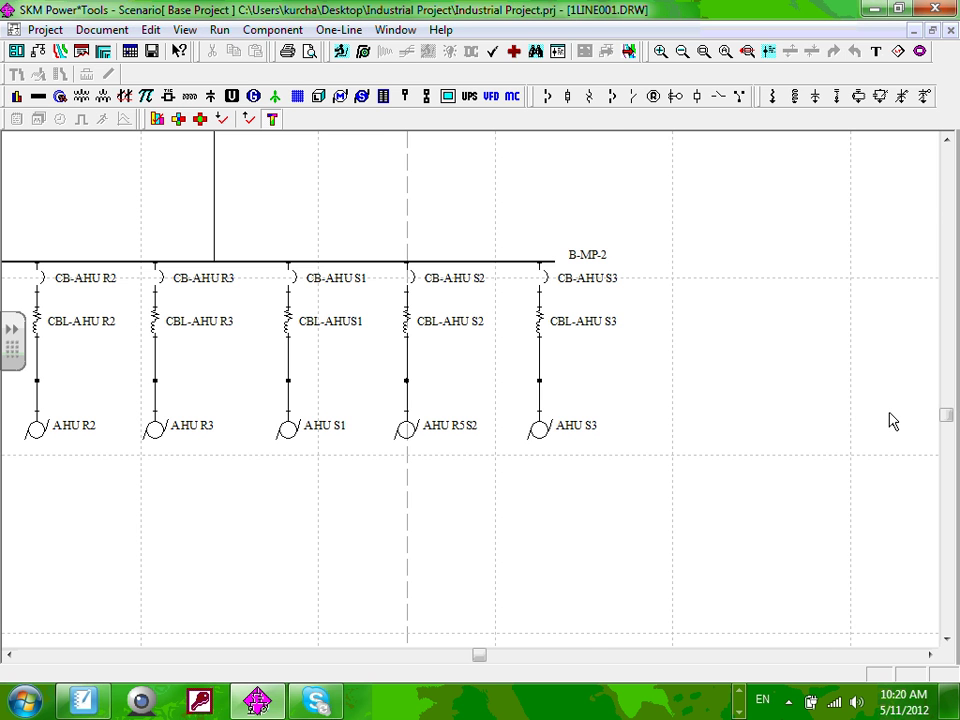
# Step: Open the properties of cable CBL-AHU R1 on bus B-MP-2 and bring up its cable library
pyautogui.scroll(-1, 360, 485)
pyautogui.moveTo(360, 485)
pyautogui.mouseDown()
pyautogui.moveTo(755, 460)
pyautogui.moveTo(490, 316)
pyautogui.mouseUp()
pyautogui.scroll(1, 490, 316)
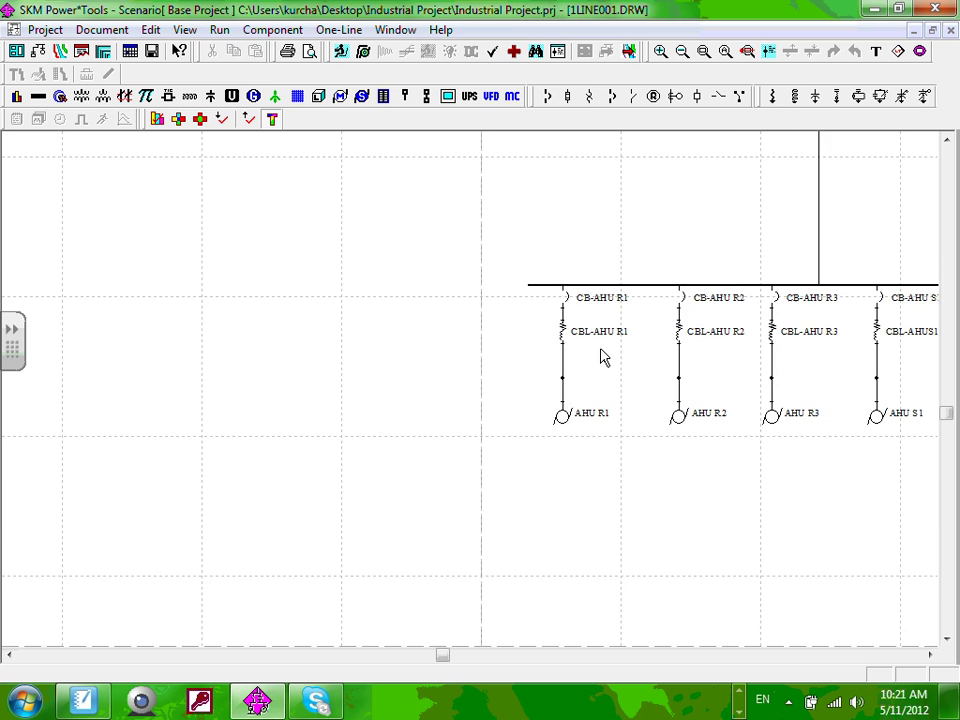
pyautogui.moveTo(603, 358); pyautogui.dragTo(257, 353)
pyautogui.scroll(1, 228, 350)
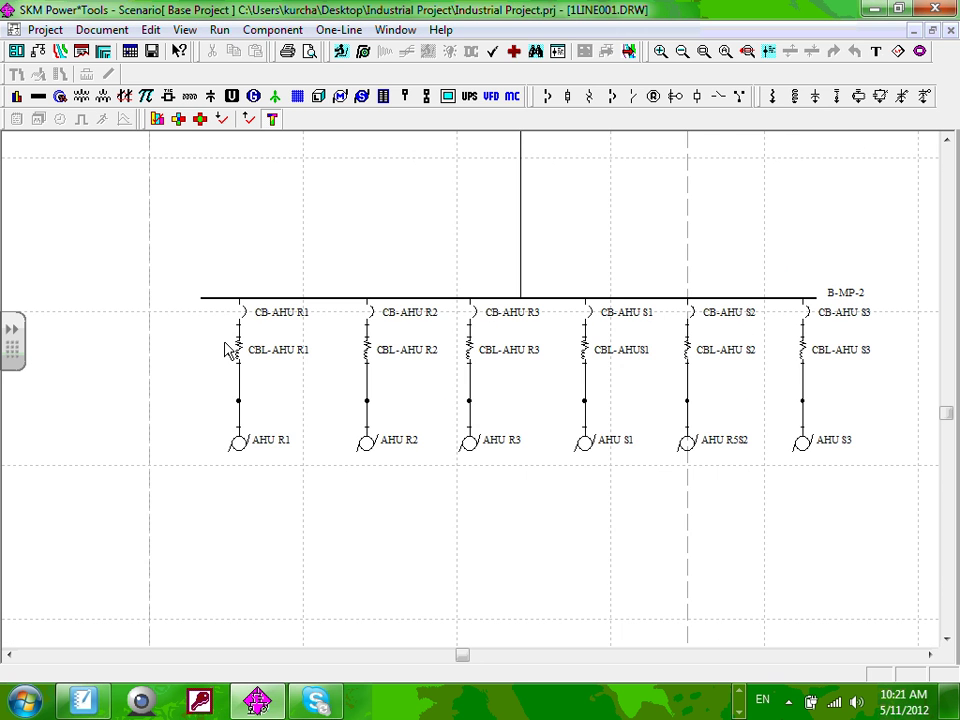
pyautogui.scroll(1, 228, 350)
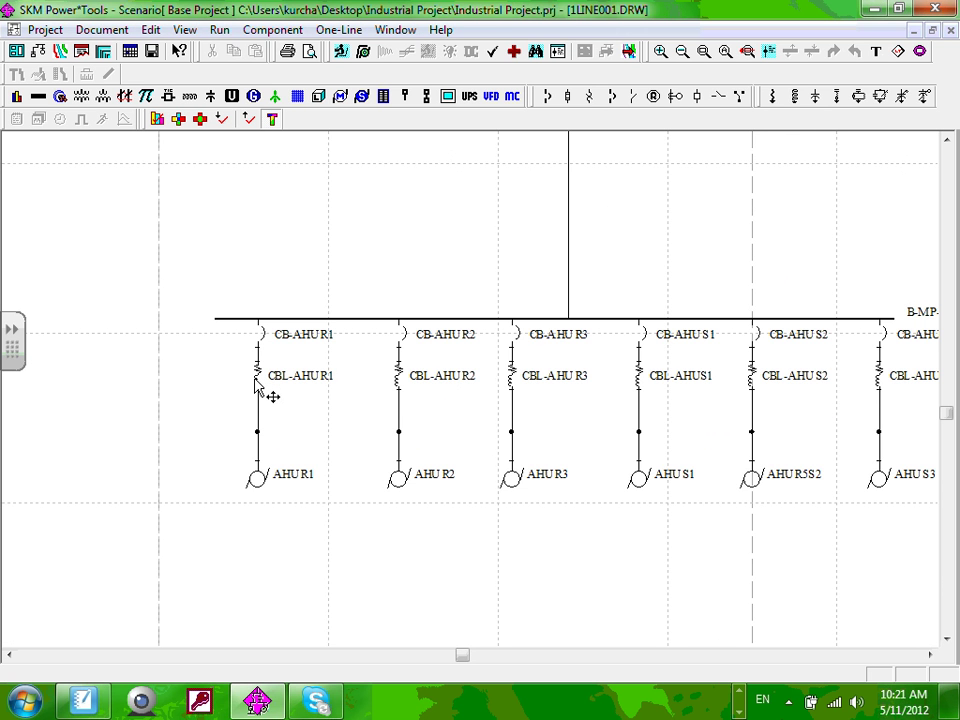
pyautogui.doubleClick(265, 383)
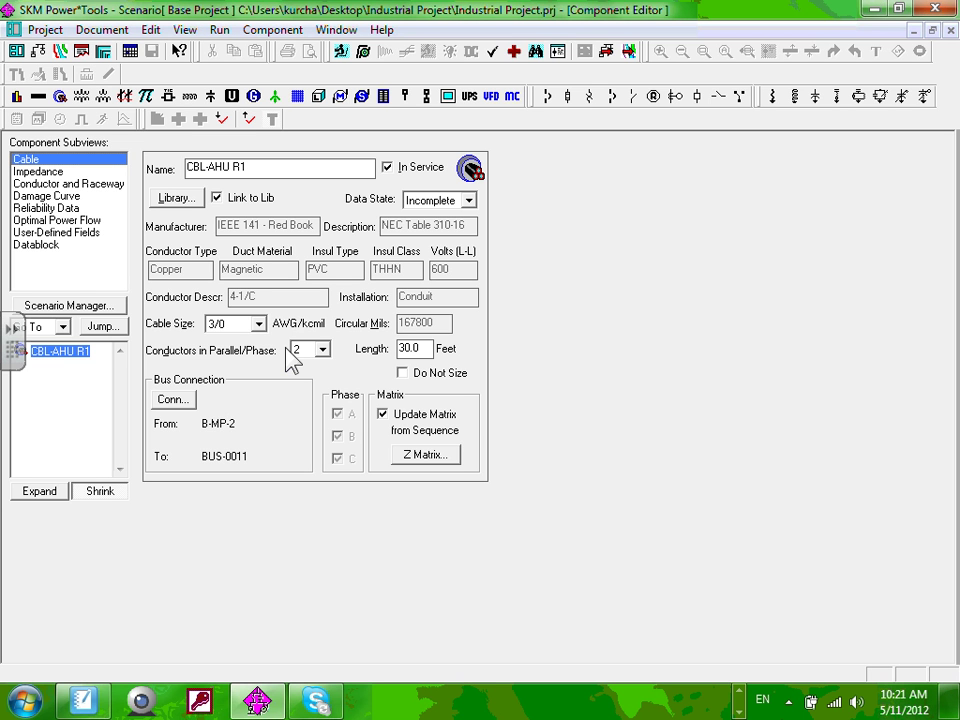
pyautogui.click(258, 324)
pyautogui.click(258, 328)
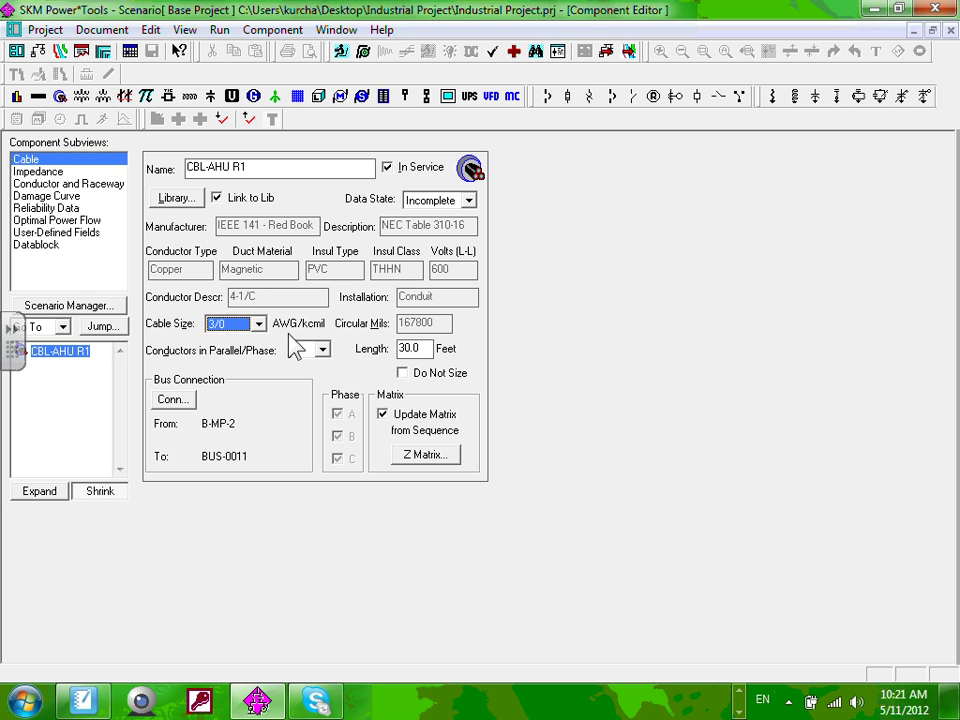
pyautogui.click(176, 199)
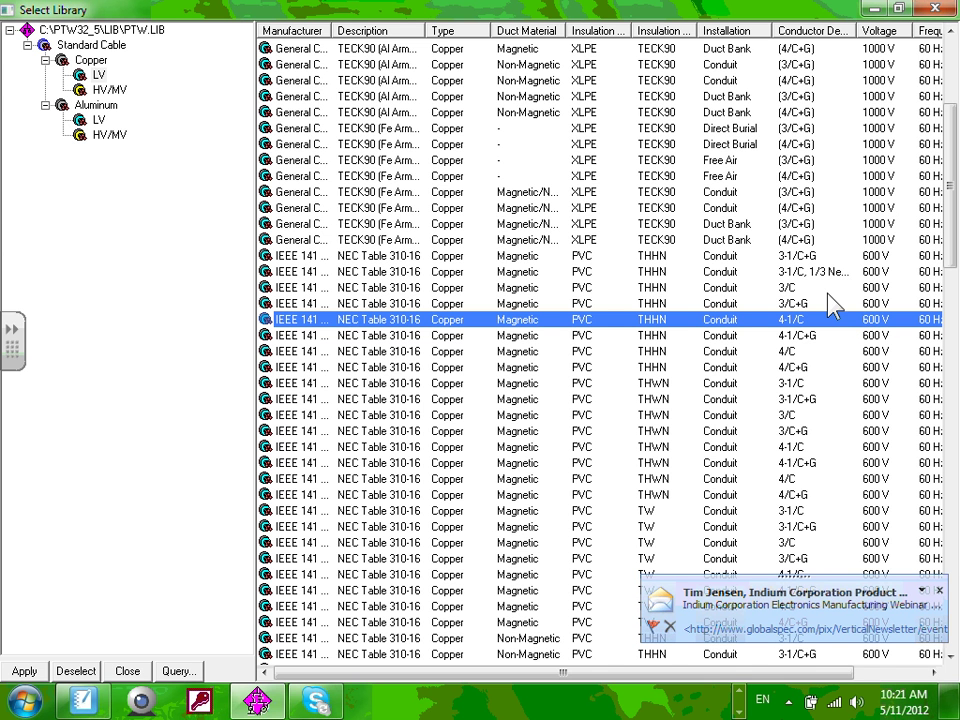
# Step: Assign the IEEE 141 copper THHN library cable with 3-1/C+G conductors, magnetic conduit and 600 V rating to CBL-AHU R1
pyautogui.click(797, 384)
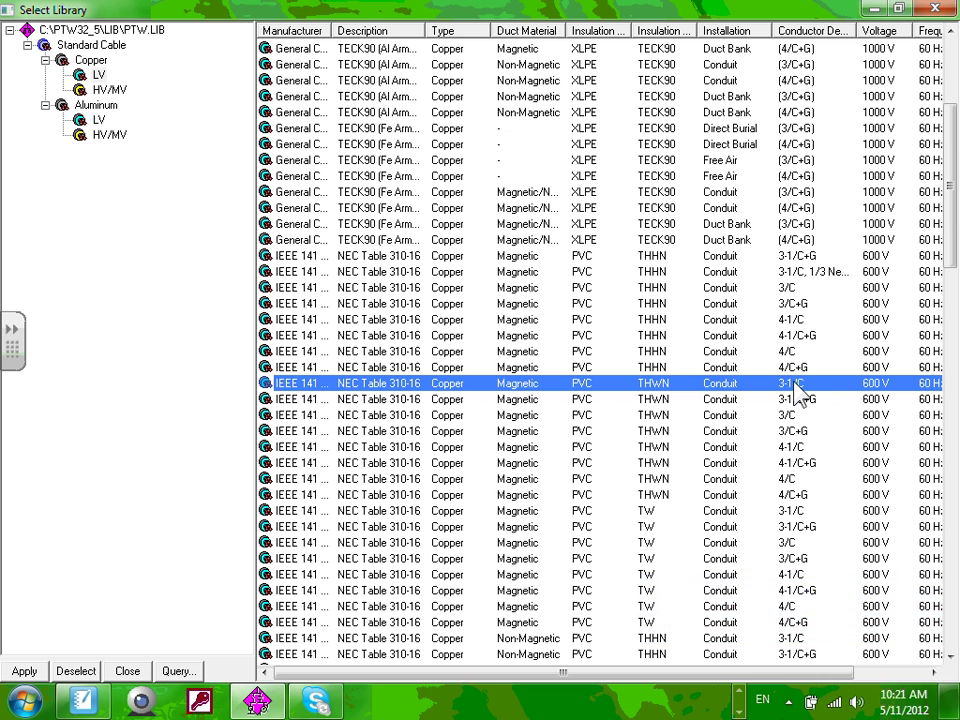
pyautogui.scroll(-3, 797, 390)
pyautogui.scroll(-4, 797, 390)
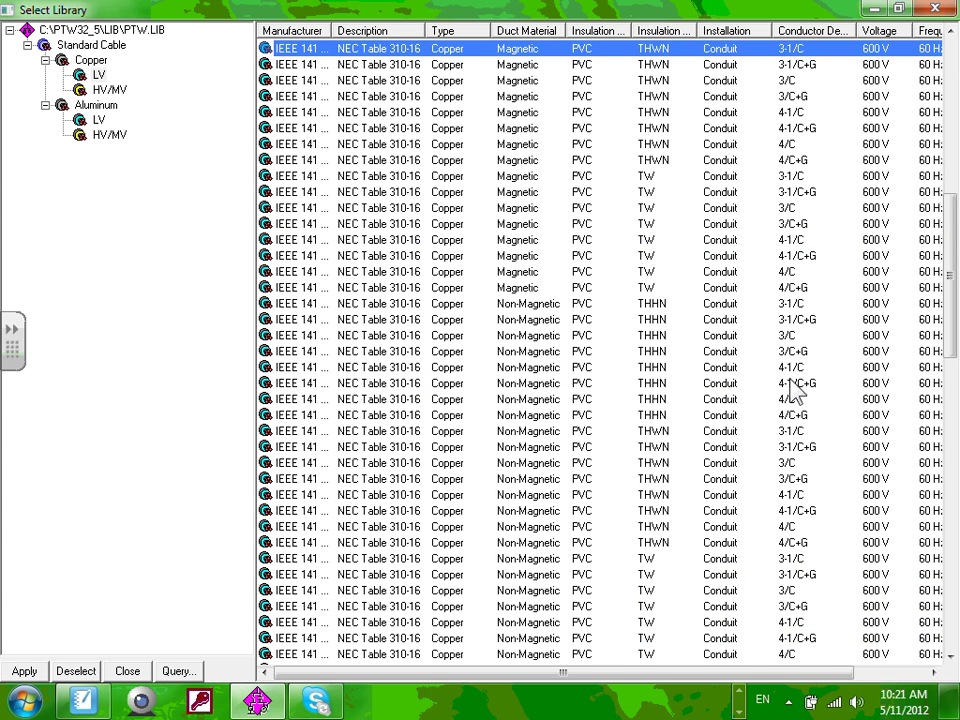
pyautogui.scroll(3, 797, 390)
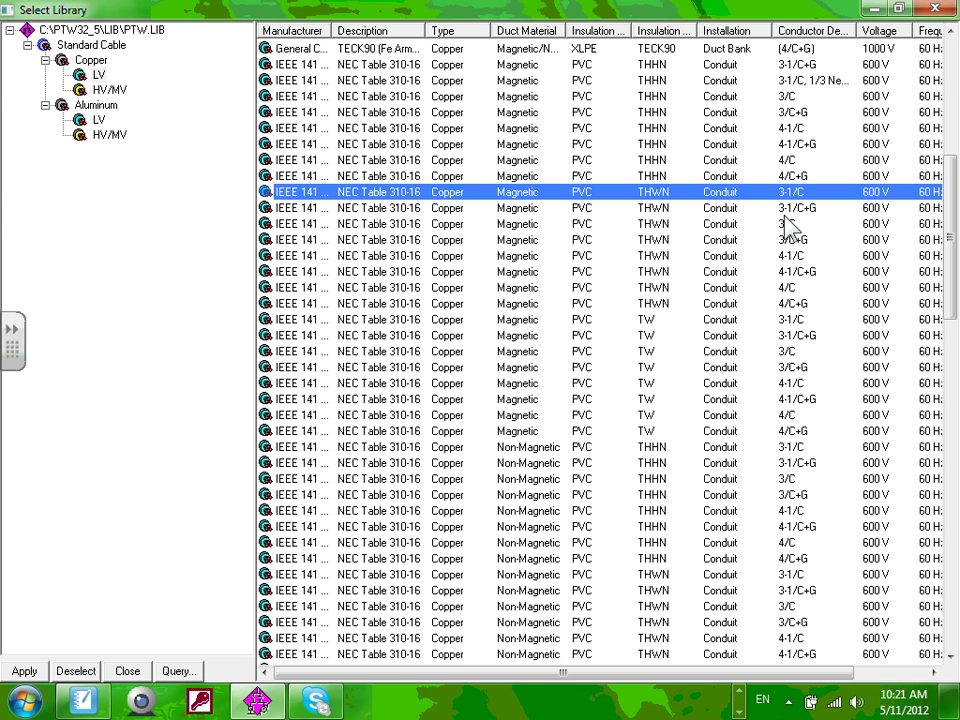
pyautogui.scroll(3, 783, 217)
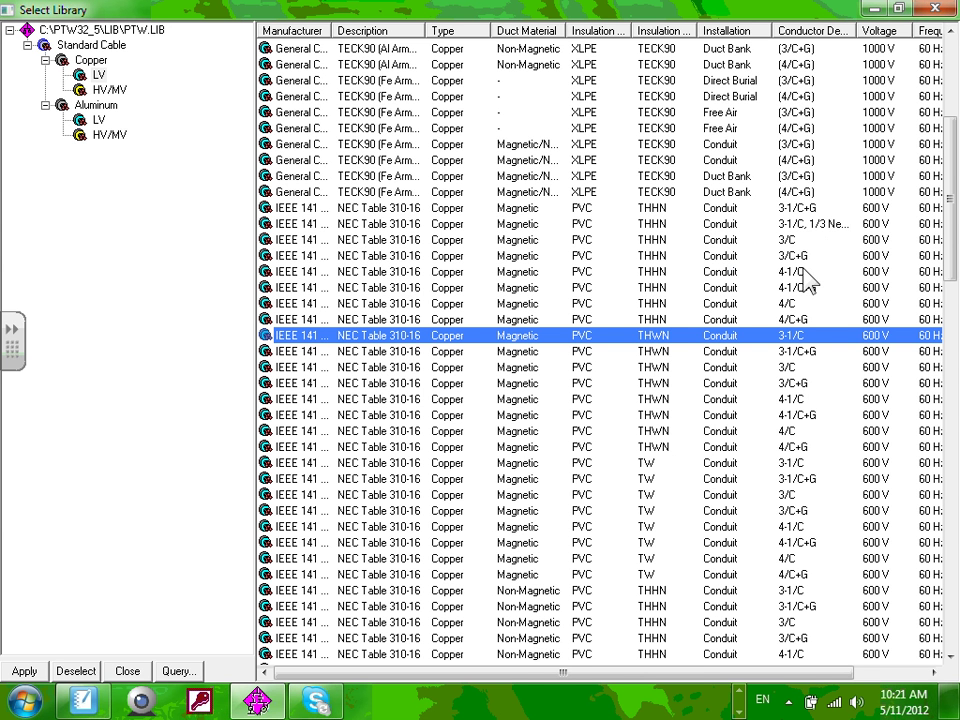
pyautogui.click(800, 208)
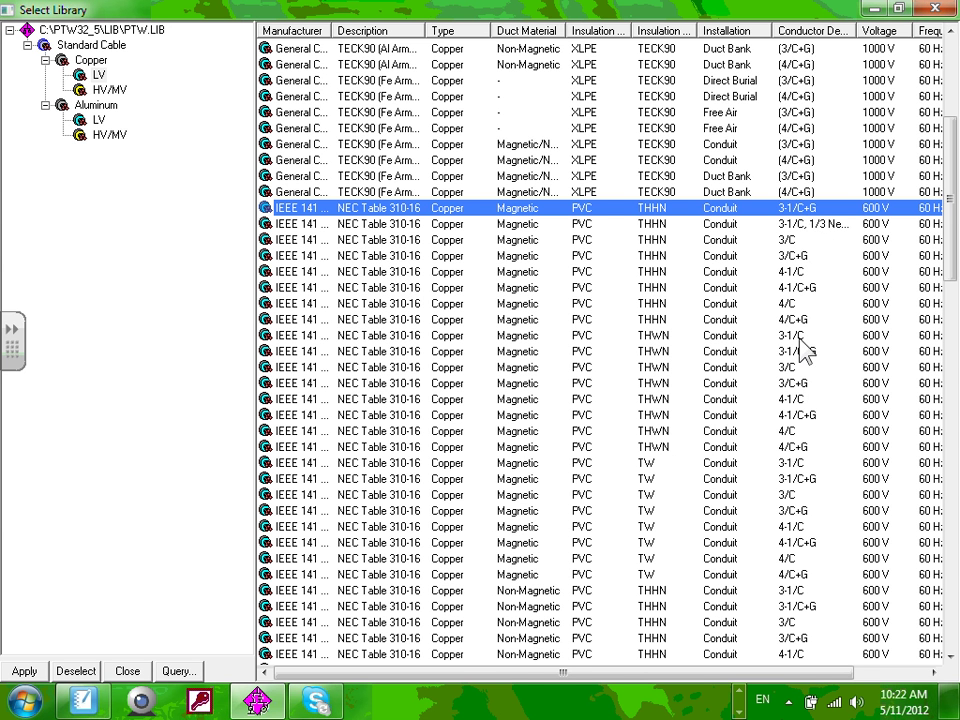
pyautogui.click(803, 335)
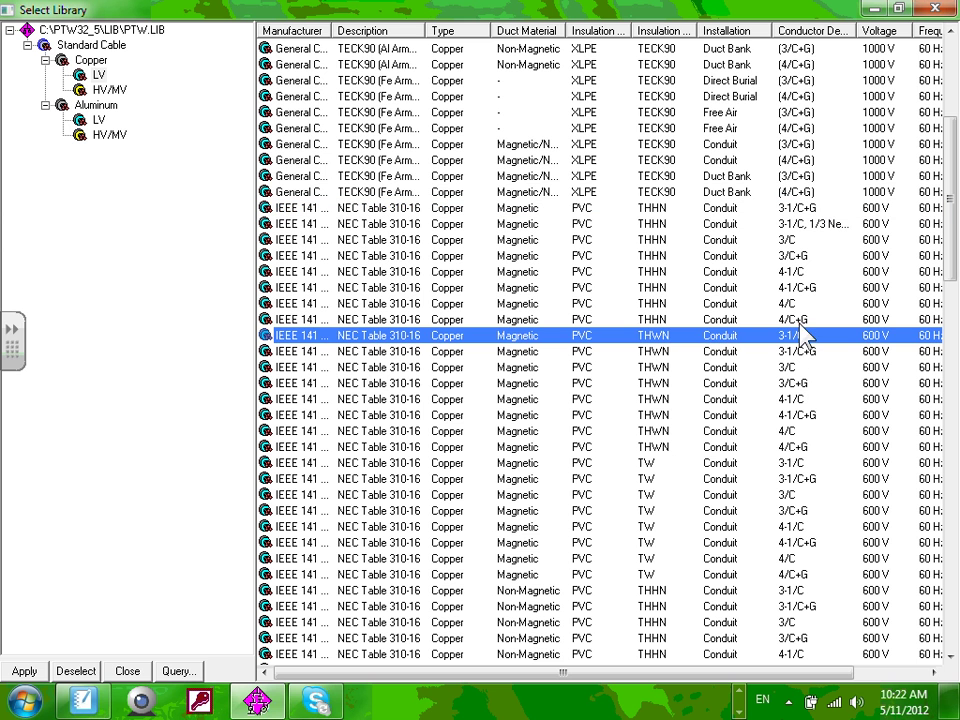
pyautogui.click(810, 208)
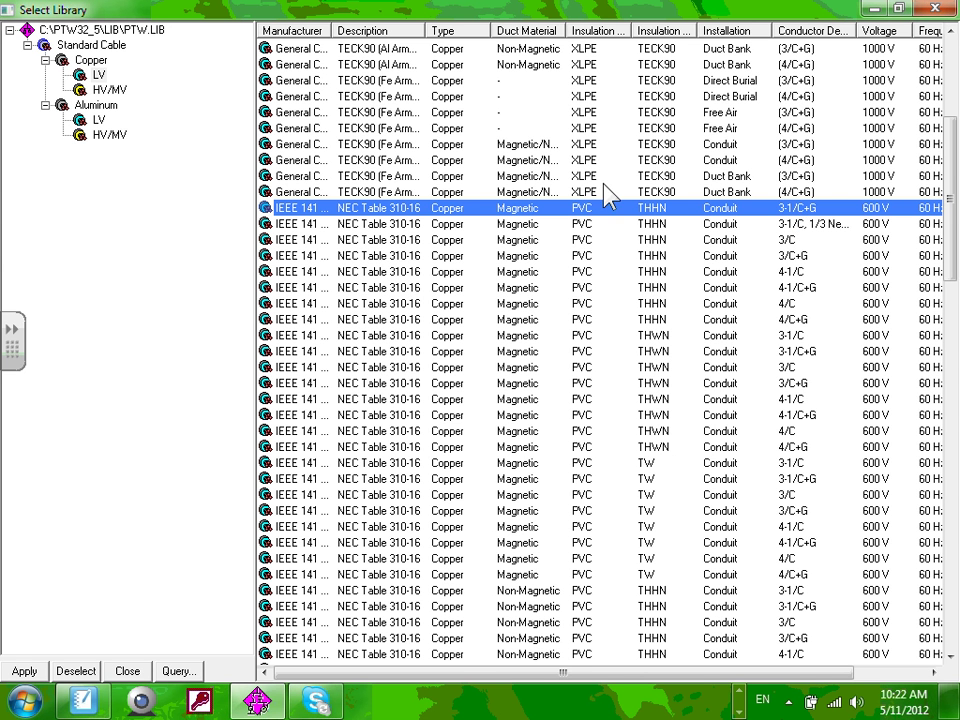
pyautogui.click(936, 9)
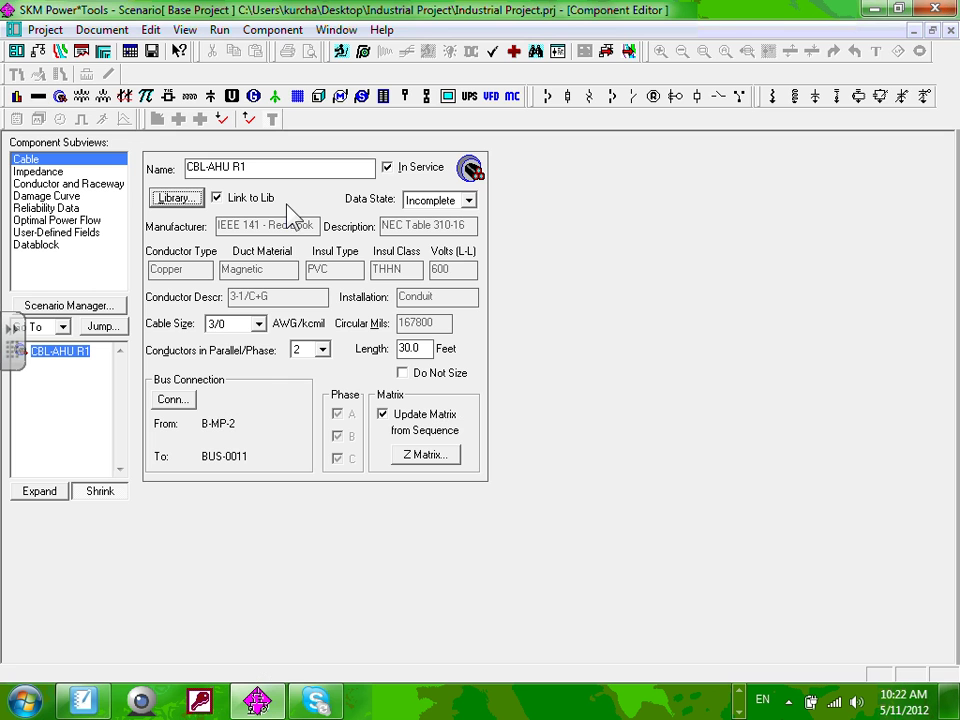
# Step: Set CBL-AHU R1 to cable size 8 with 1 conductor in parallel per phase, and return to the one-line diagram
pyautogui.click(258, 324)
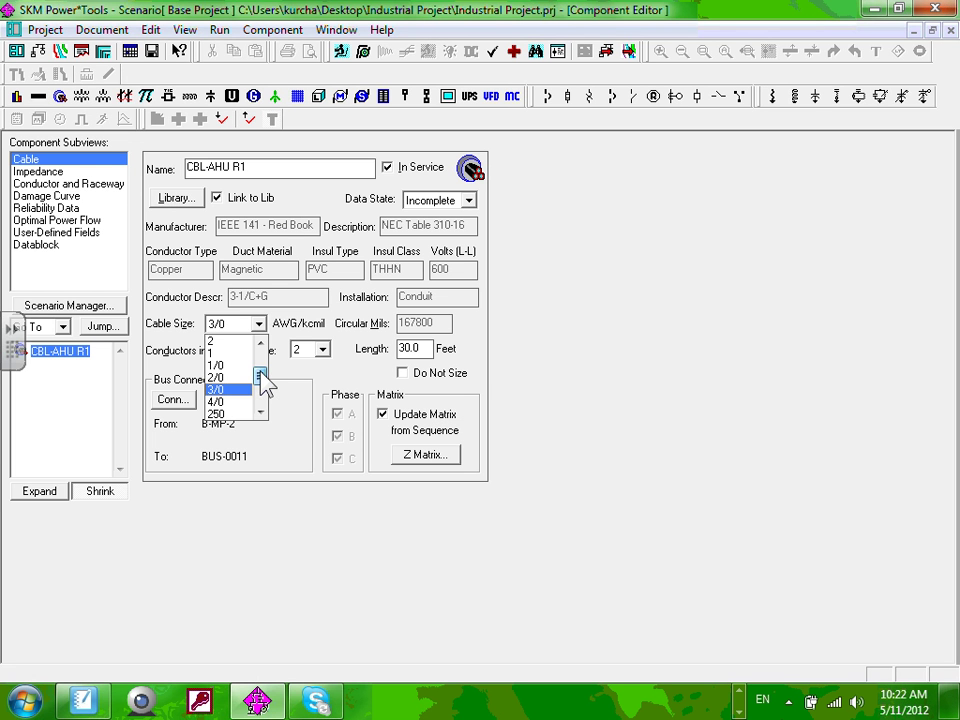
pyautogui.moveTo(260, 373); pyautogui.dragTo(240, 364)
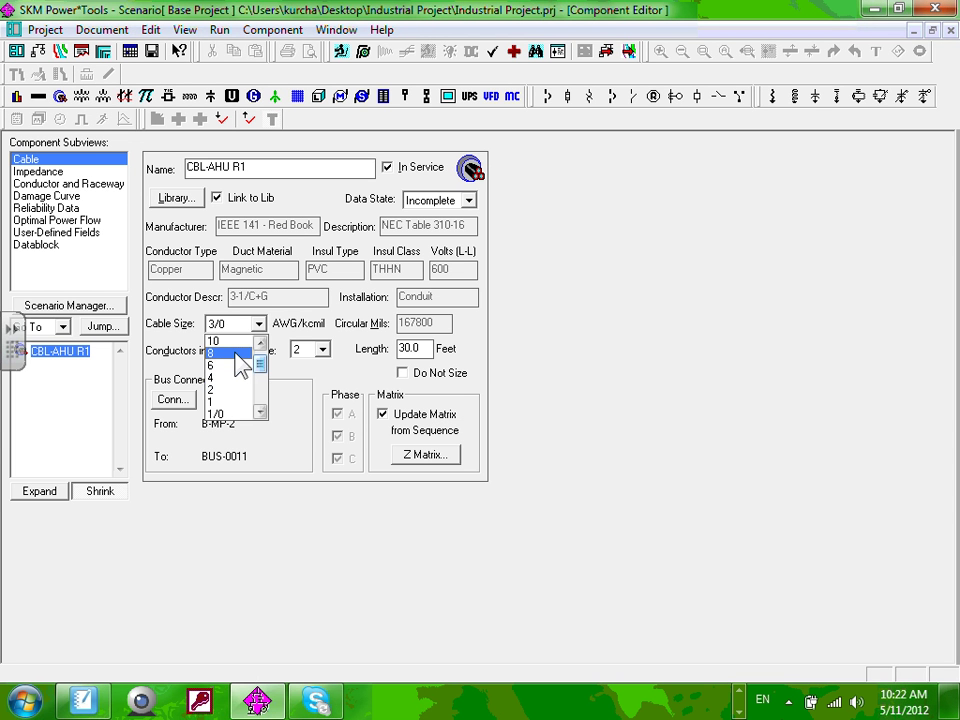
pyautogui.click(238, 353)
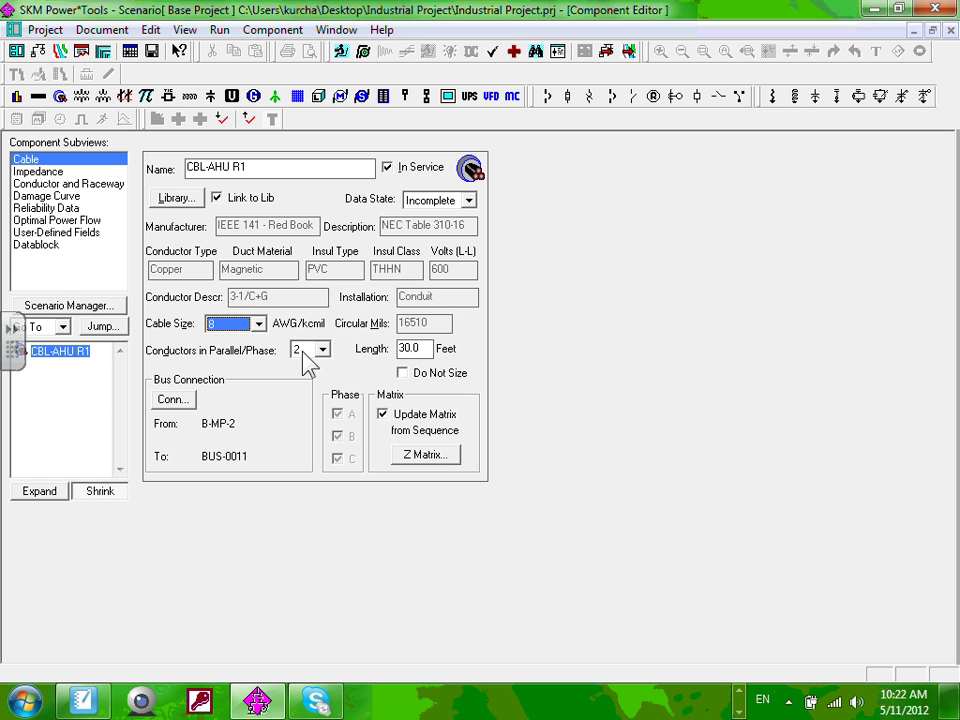
pyautogui.click(306, 355)
pyautogui.click(324, 367)
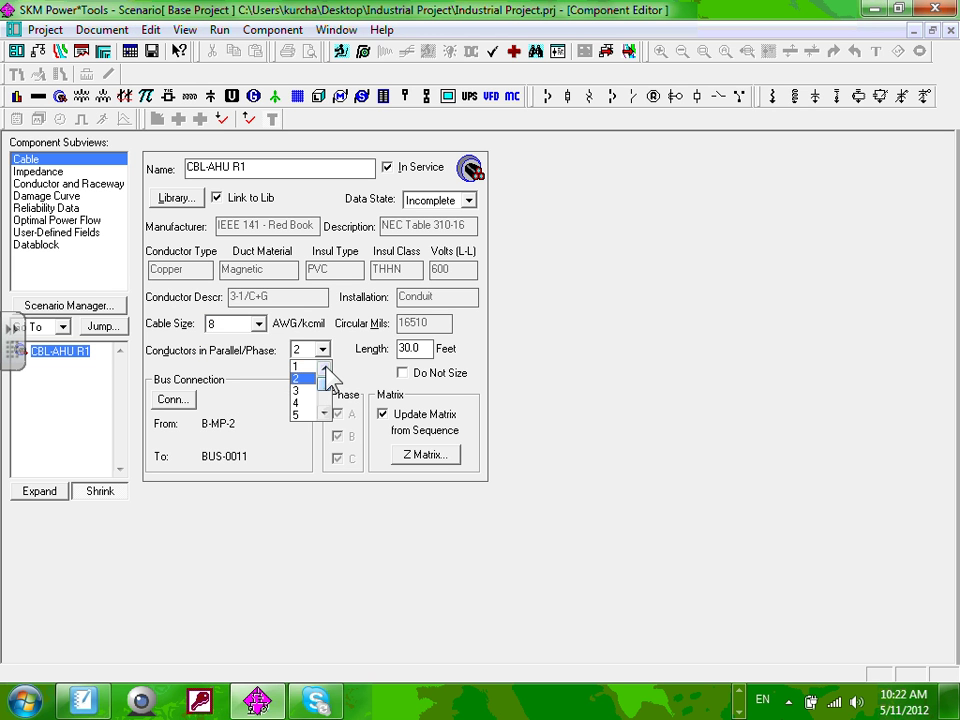
pyautogui.click(302, 367)
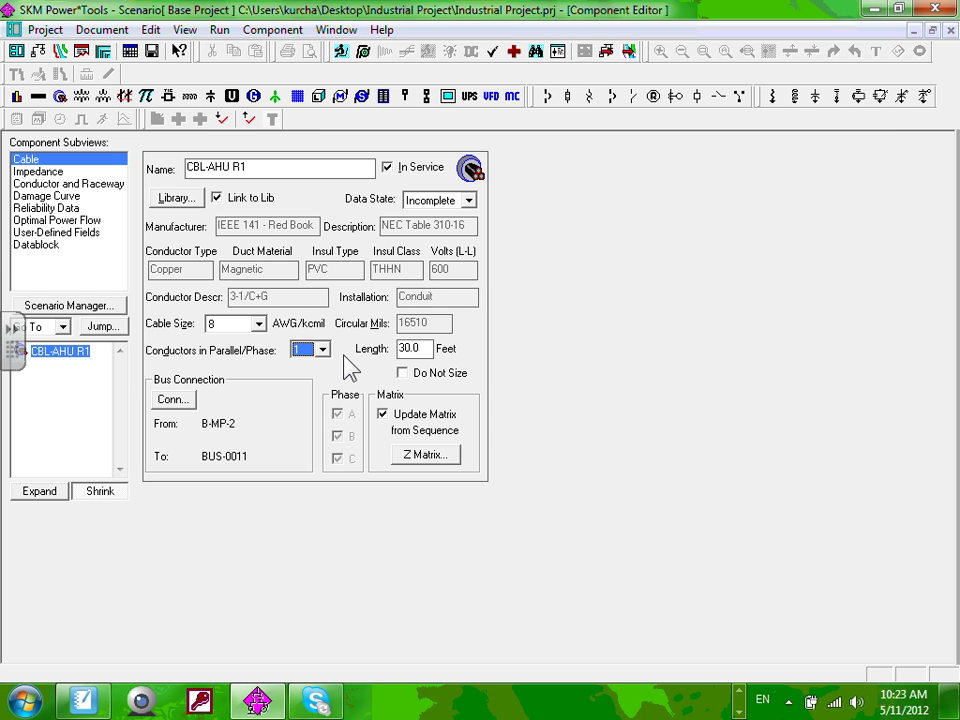
pyautogui.press('Tab')
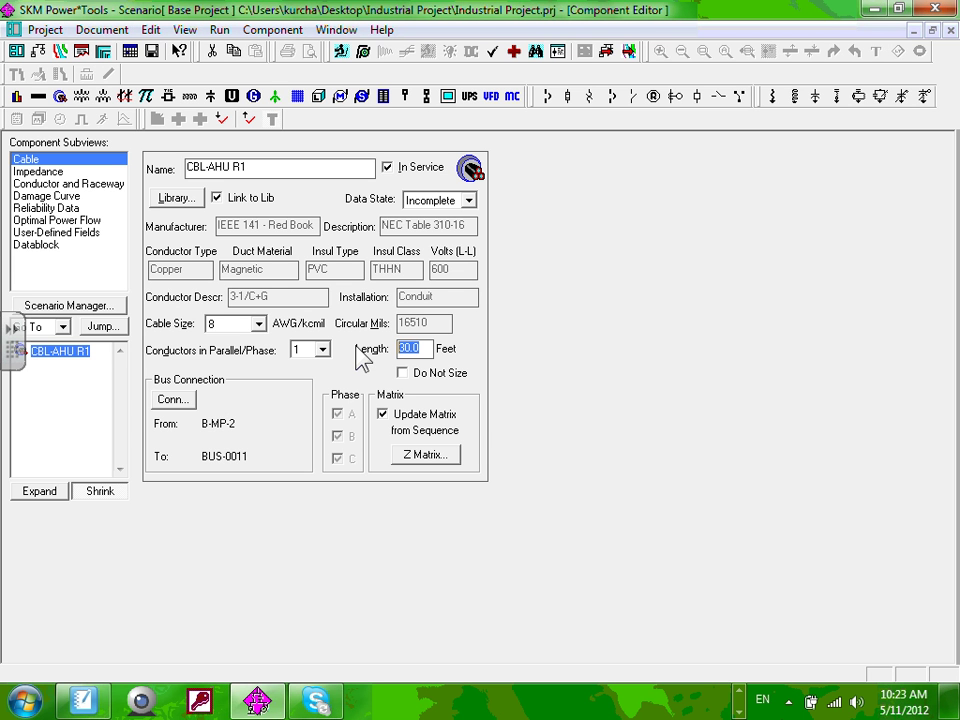
pyautogui.click(950, 30)
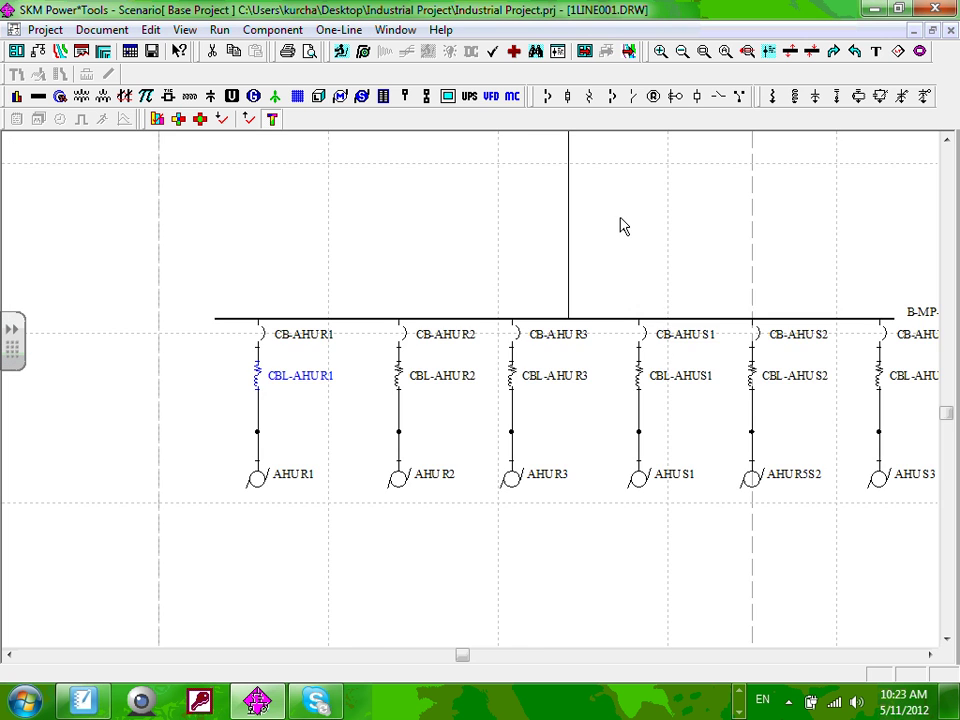
# Step: Look over the one-line diagram from the switchgear feeders down to the AHU motor branches on bus B-MP-2
pyautogui.scroll(-1, 630, 270)
pyautogui.scroll(1, 630, 283)
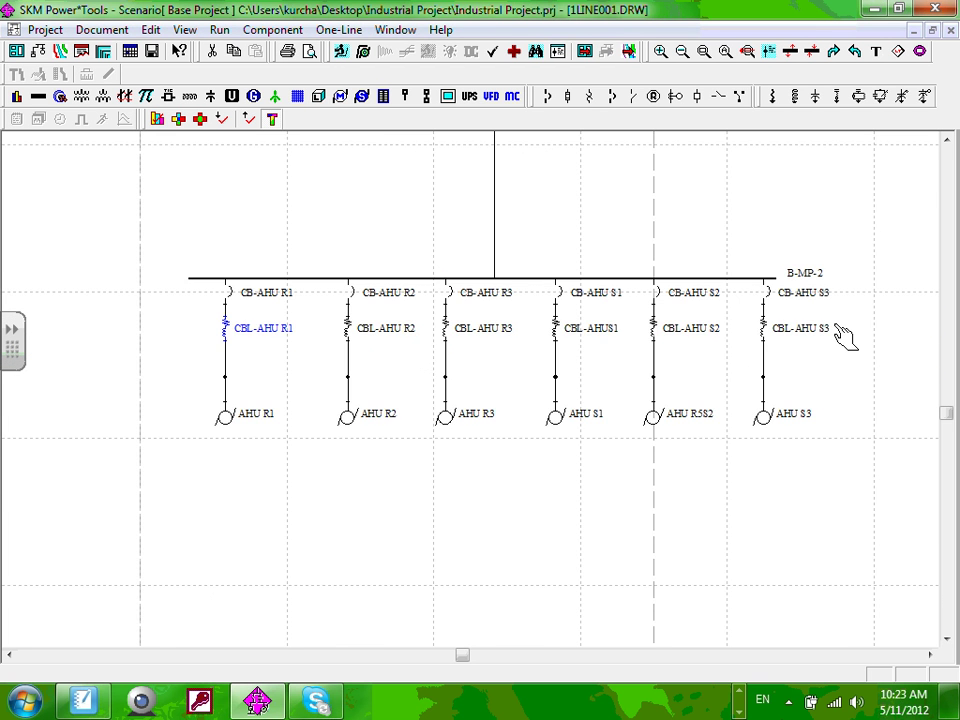
pyautogui.scroll(1, 590, 345)
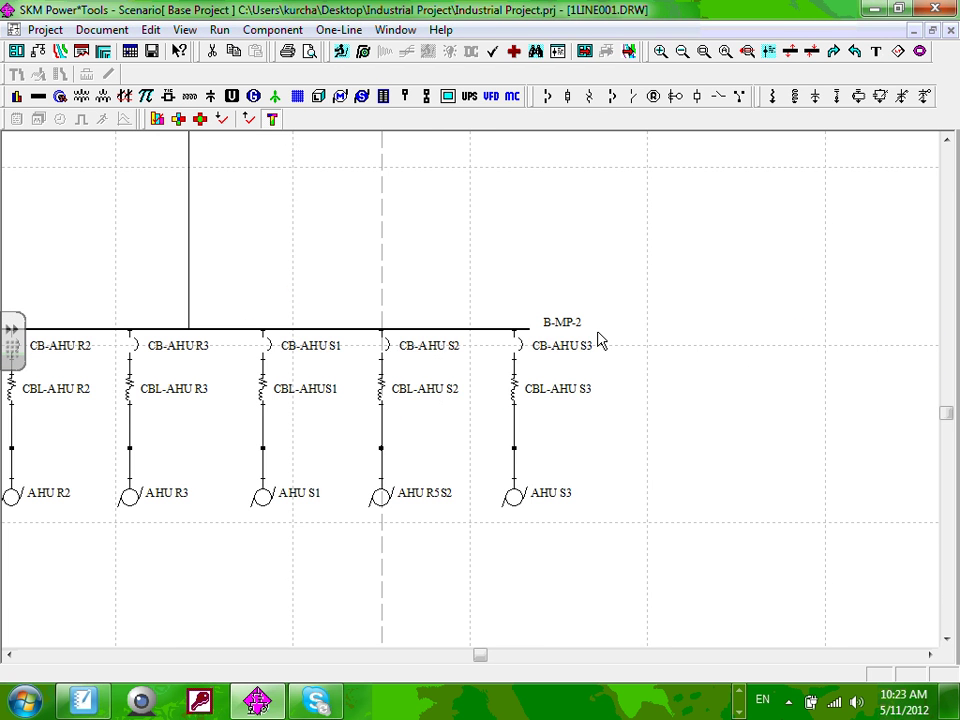
pyautogui.scroll(-1, 600, 341)
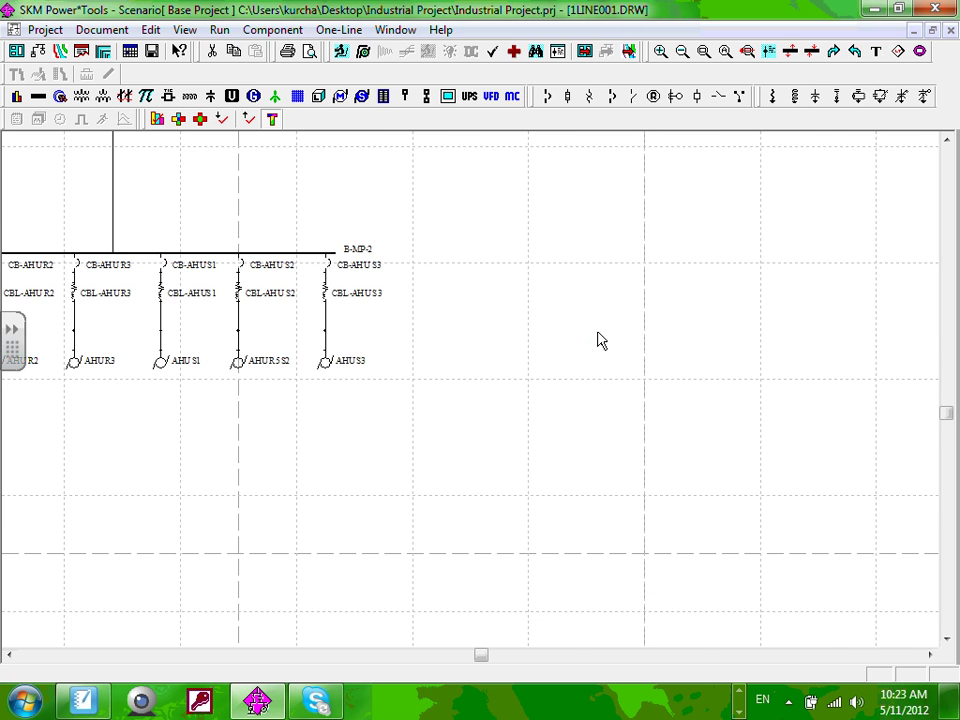
pyautogui.scroll(-1, 600, 341)
pyautogui.scroll(-1, 605, 338)
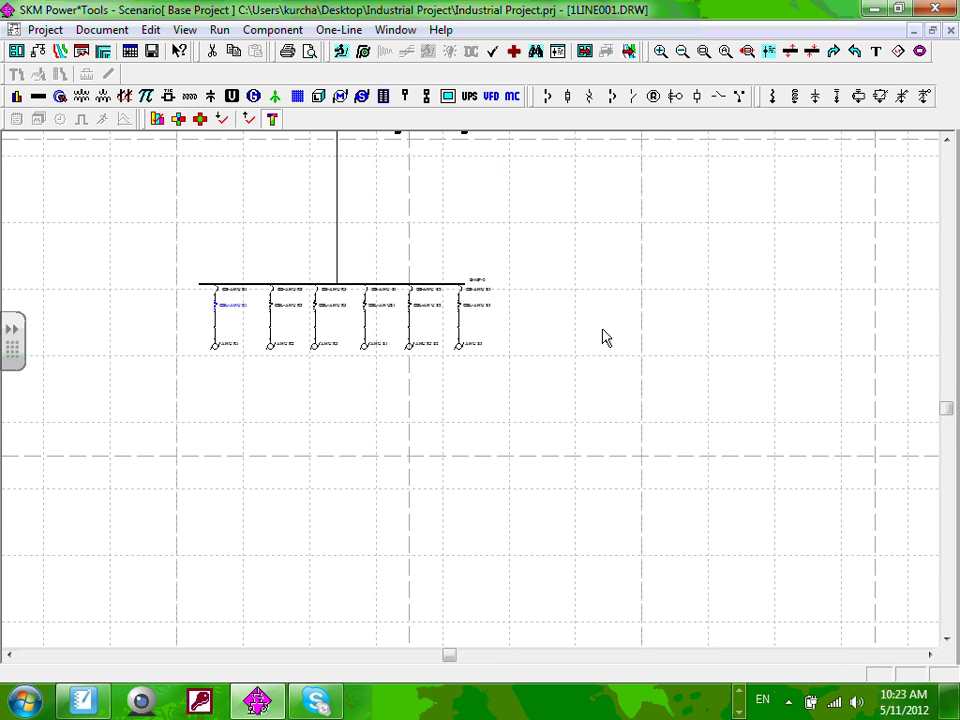
pyautogui.scroll(3, 537, 390)
pyautogui.scroll(-1, 550, 388)
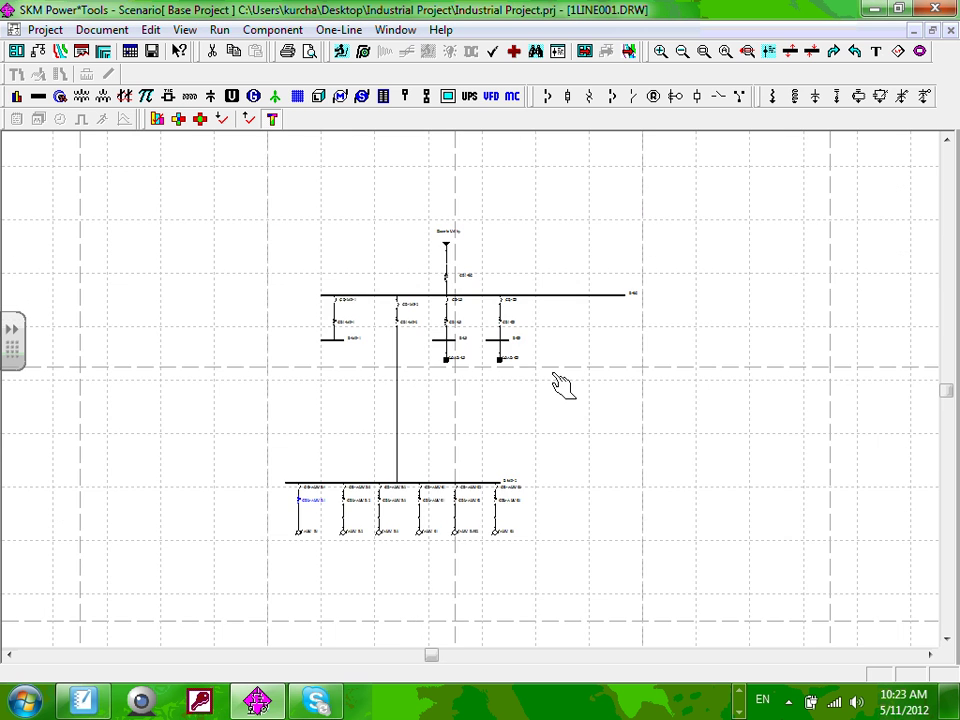
pyautogui.scroll(1, 528, 468)
pyautogui.scroll(-4, 528, 468)
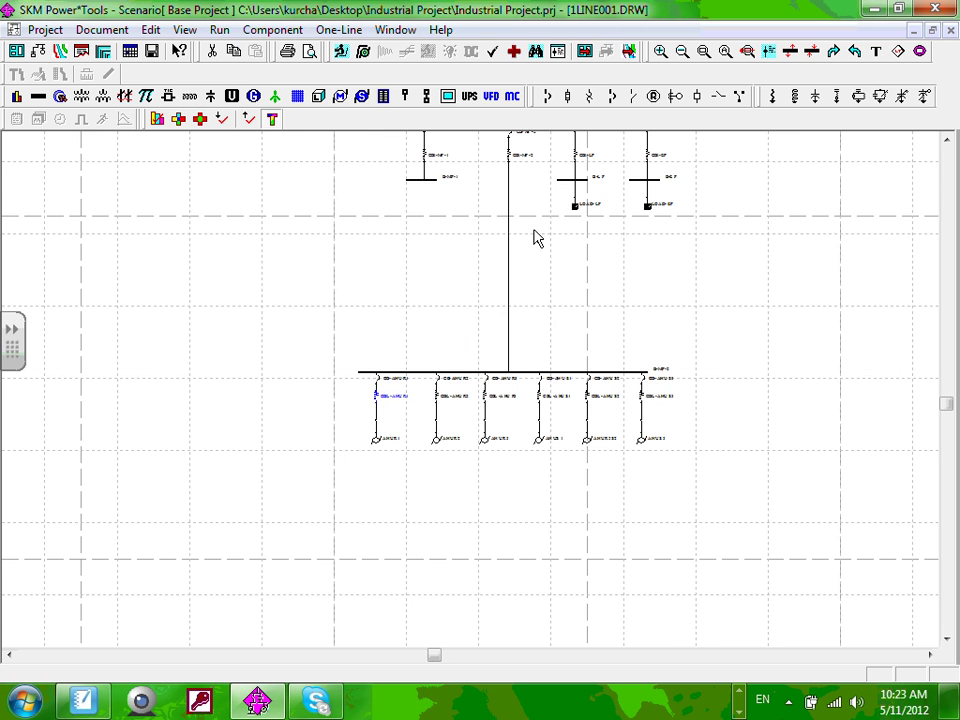
pyautogui.scroll(1, 527, 562)
pyautogui.scroll(1, 528, 562)
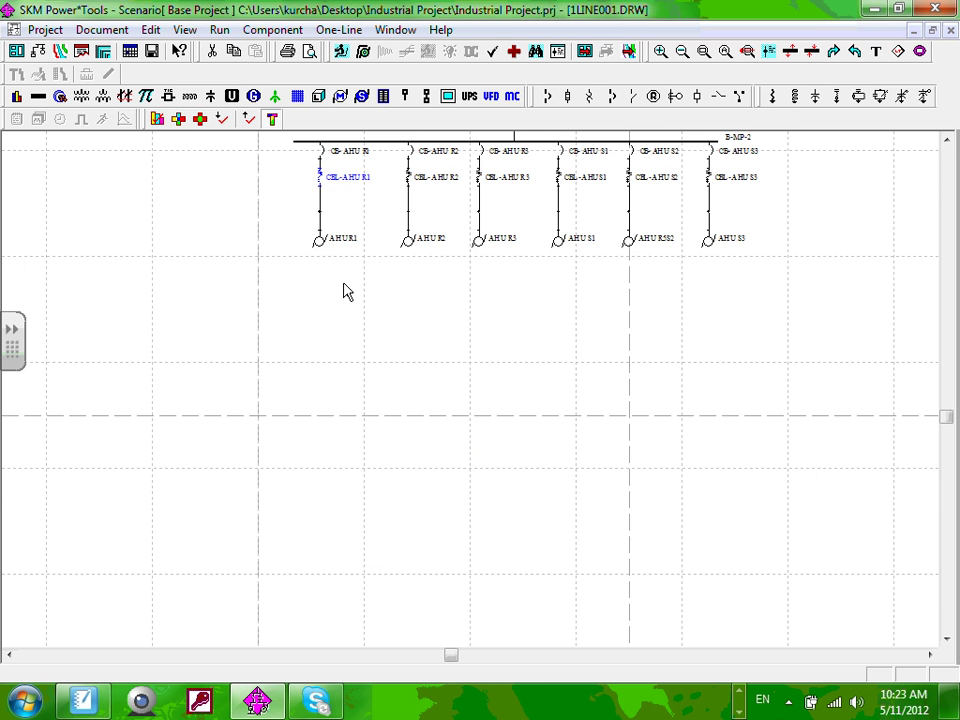
# Step: Copy the component data of cable CBL-AHU R1
pyautogui.scroll(2, 333, 291)
pyautogui.scroll(2, 321, 291)
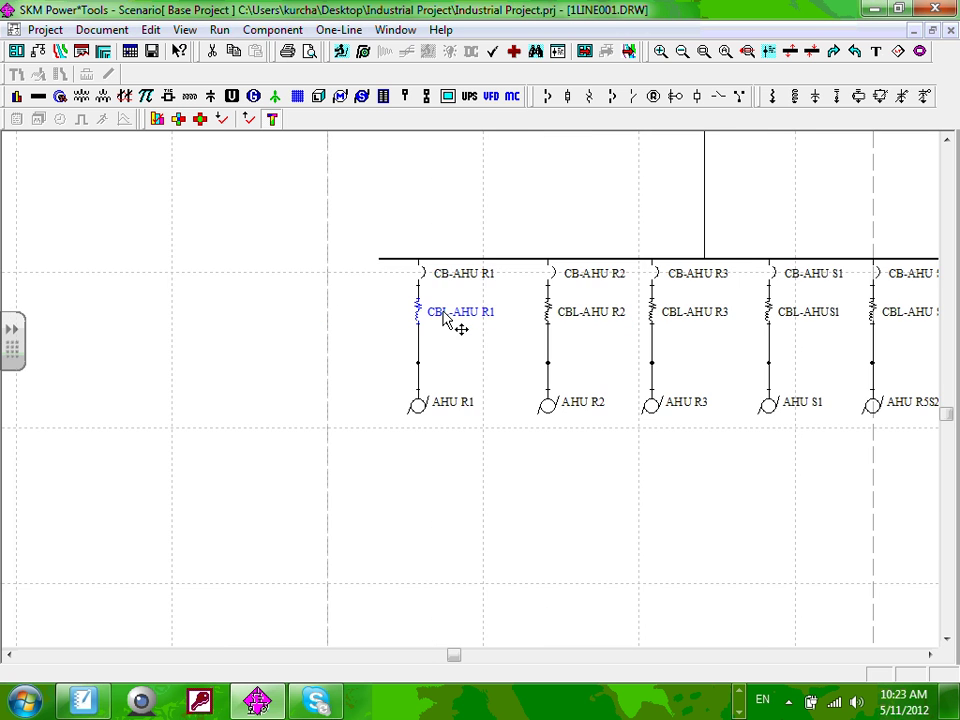
pyautogui.scroll(1, 386, 368)
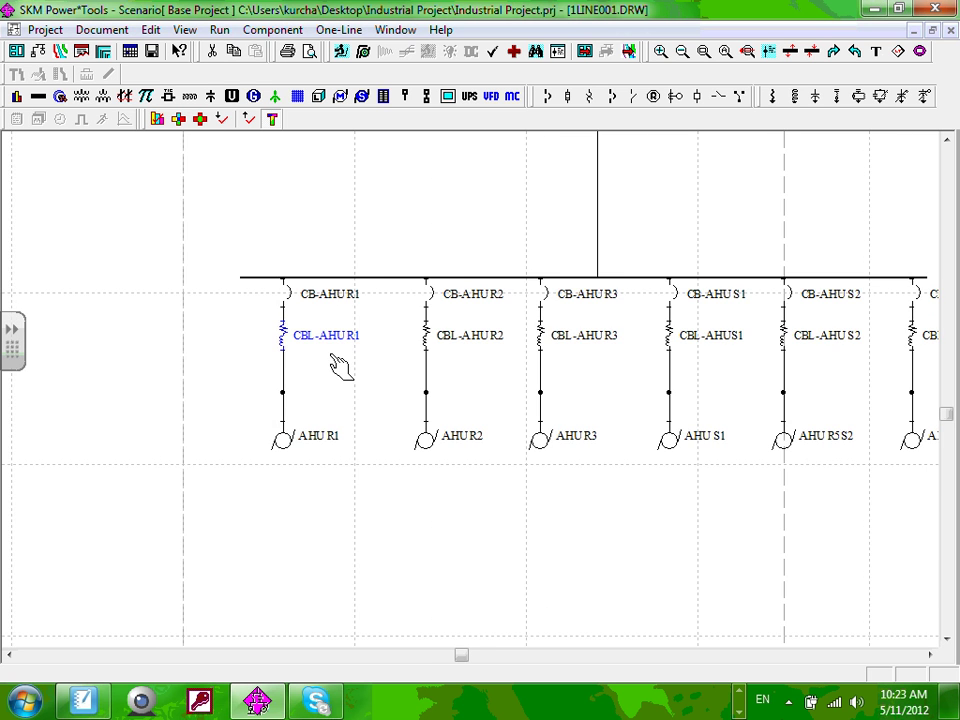
pyautogui.moveTo(340, 367); pyautogui.dragTo(236, 337)
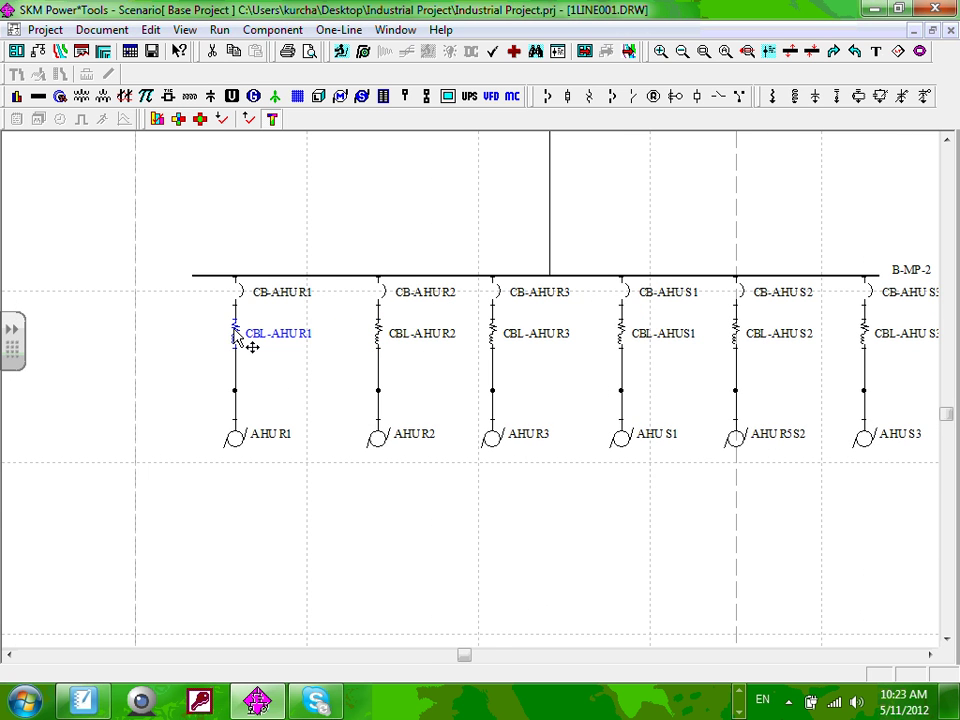
pyautogui.rightClick(236, 337)
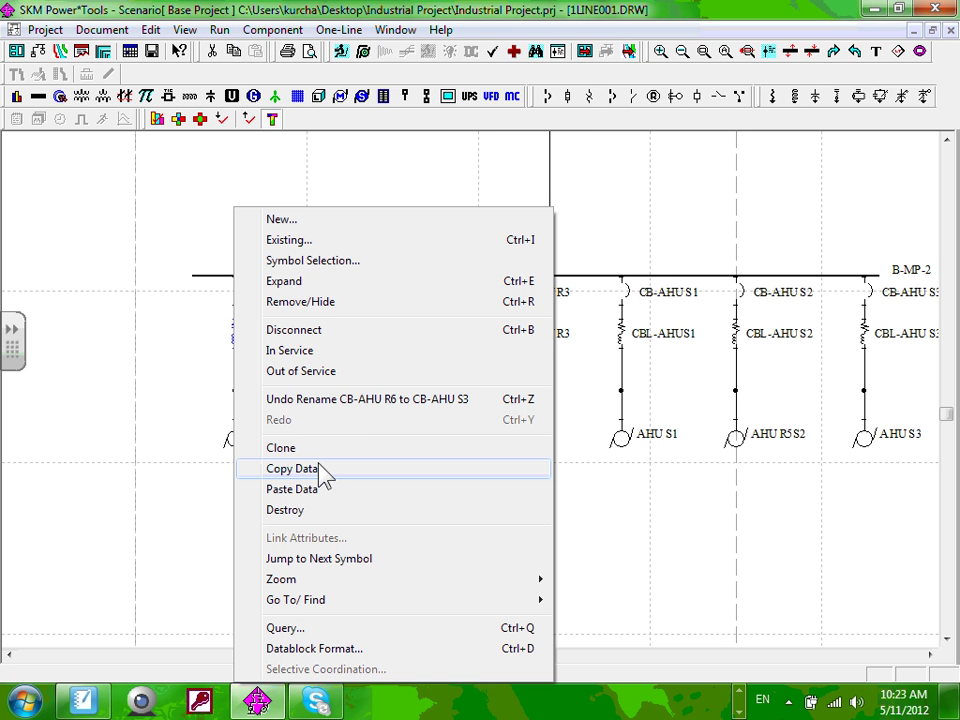
pyautogui.click(313, 470)
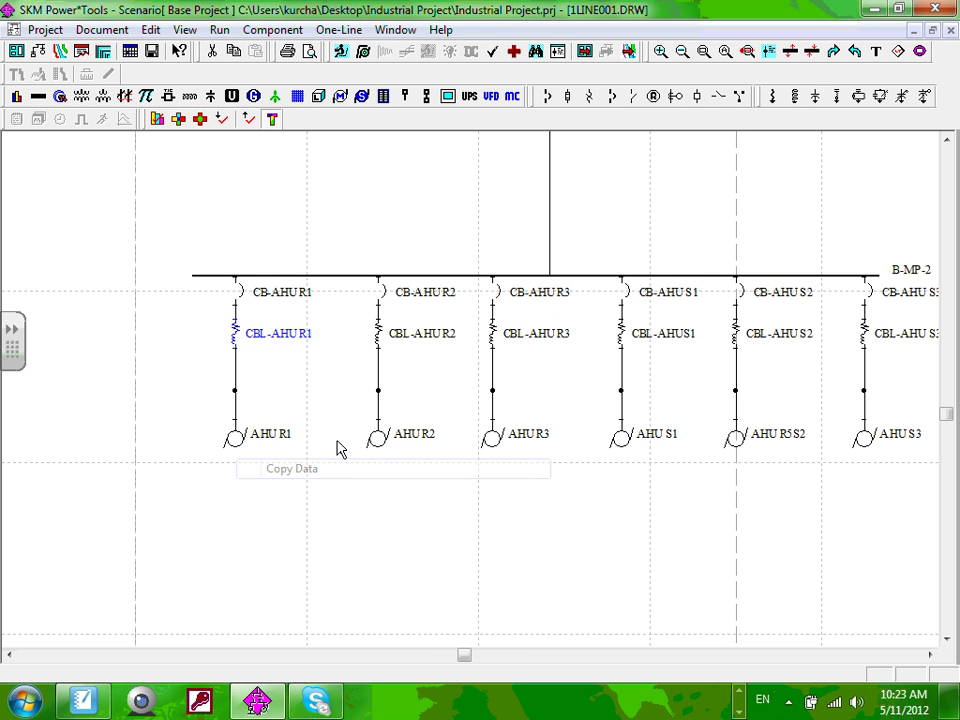
# Step: Paste the copied cable data onto CBL-AHU R2, CBL-AHU R3, CBL-AHUS1, CBL-AHU S2 and CBL-AHU S3 together, and clear the selection
pyautogui.scroll(-1, 360, 420)
pyautogui.scroll(-1, 390, 388)
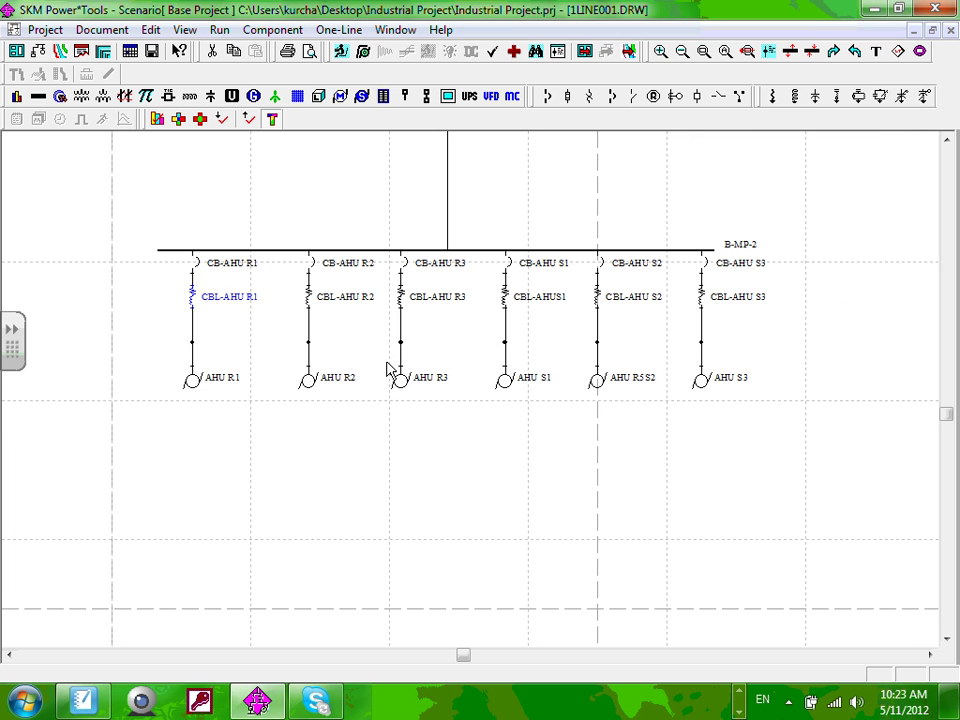
pyautogui.click(730, 341)
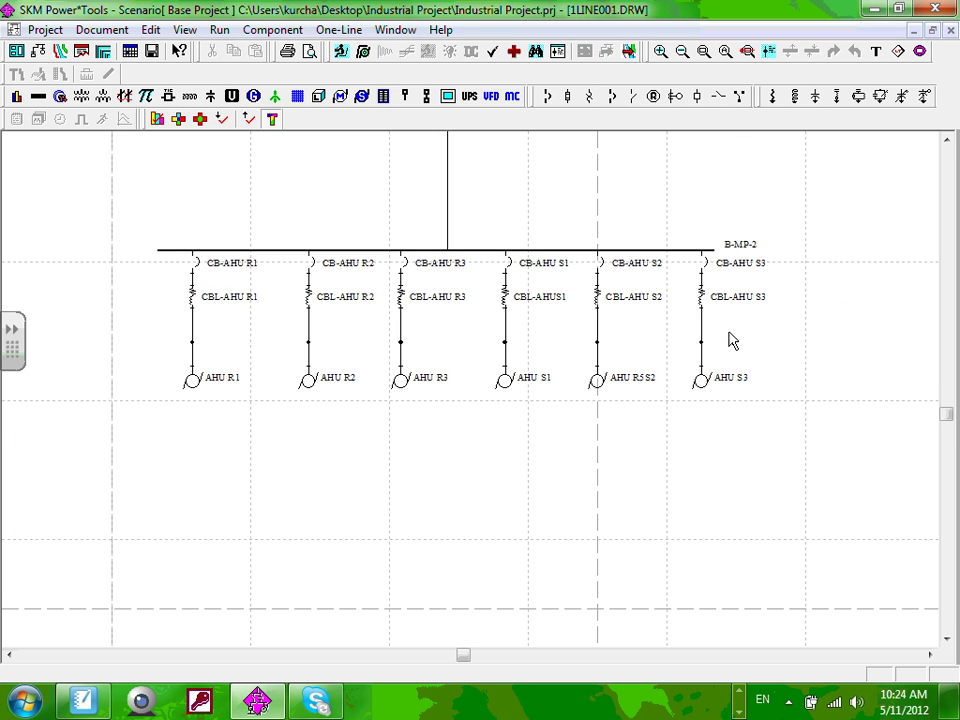
pyautogui.moveTo(730, 341); pyautogui.dragTo(300, 300)
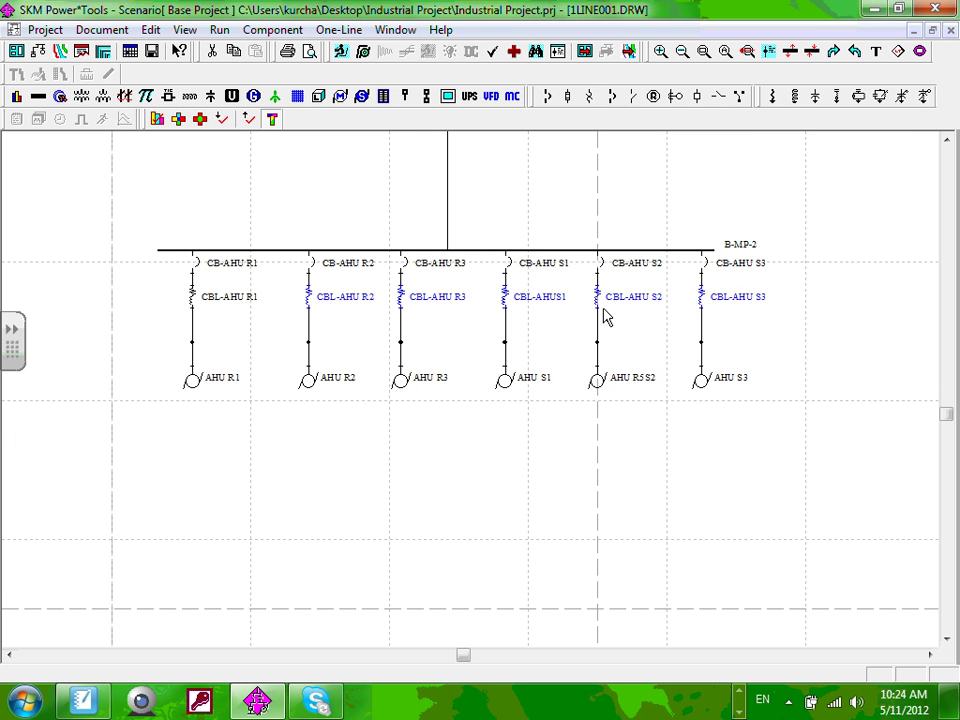
pyautogui.rightClick(703, 302)
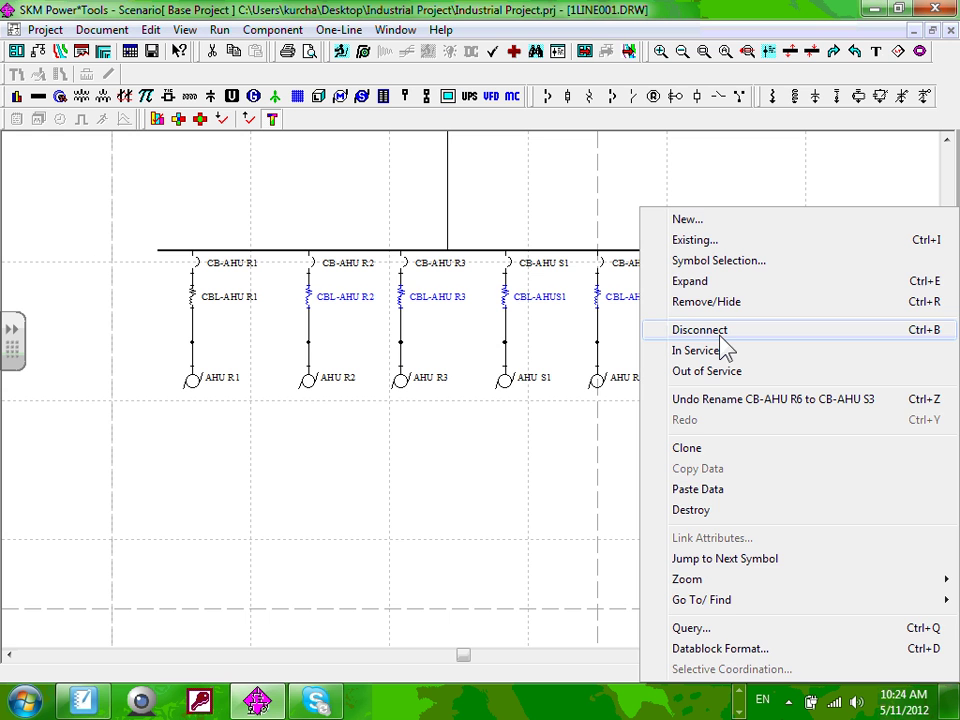
pyautogui.click(697, 489)
pyautogui.click(479, 490)
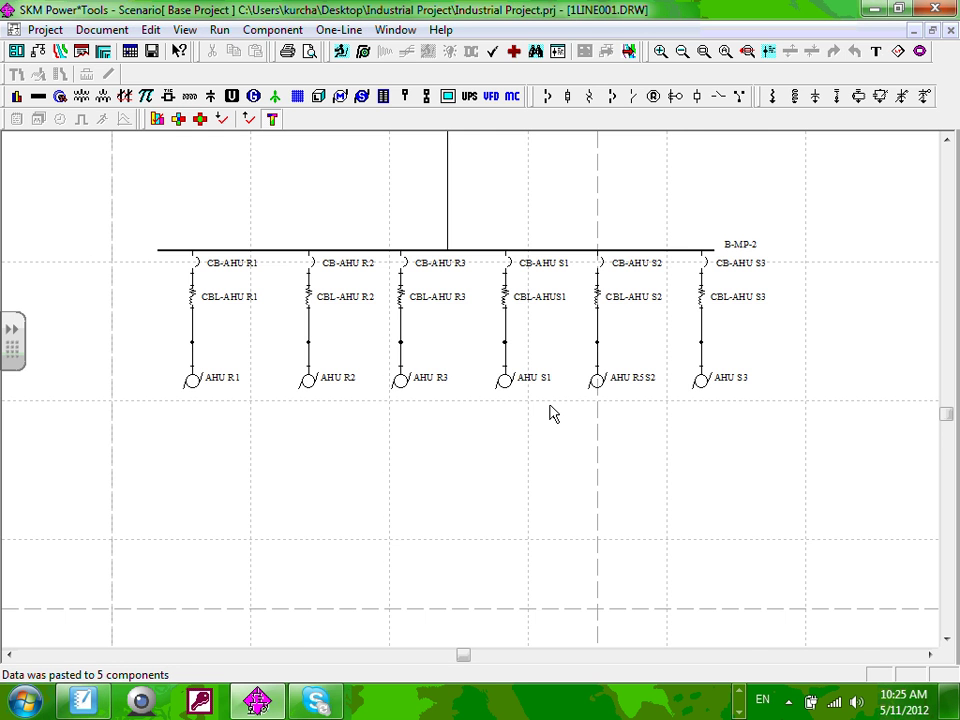
# Step: Examine the feeders on bus B-SG and select the EP branch with its breaker, cable, bus and load
pyautogui.scroll(-1, 553, 413)
pyautogui.scroll(3, 563, 426)
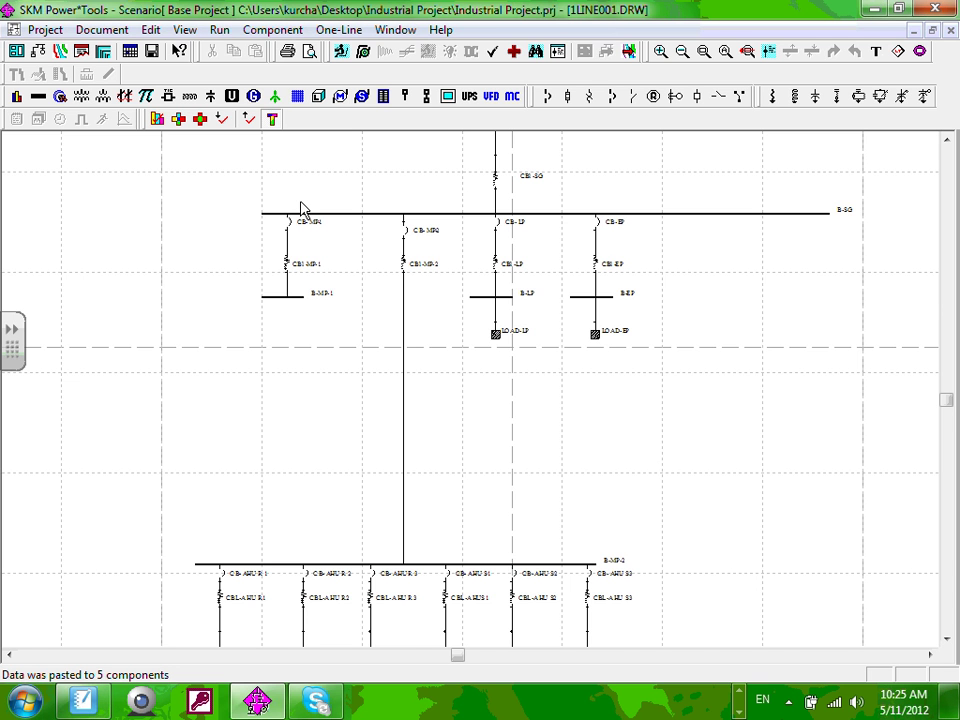
pyautogui.scroll(-1, 480, 374)
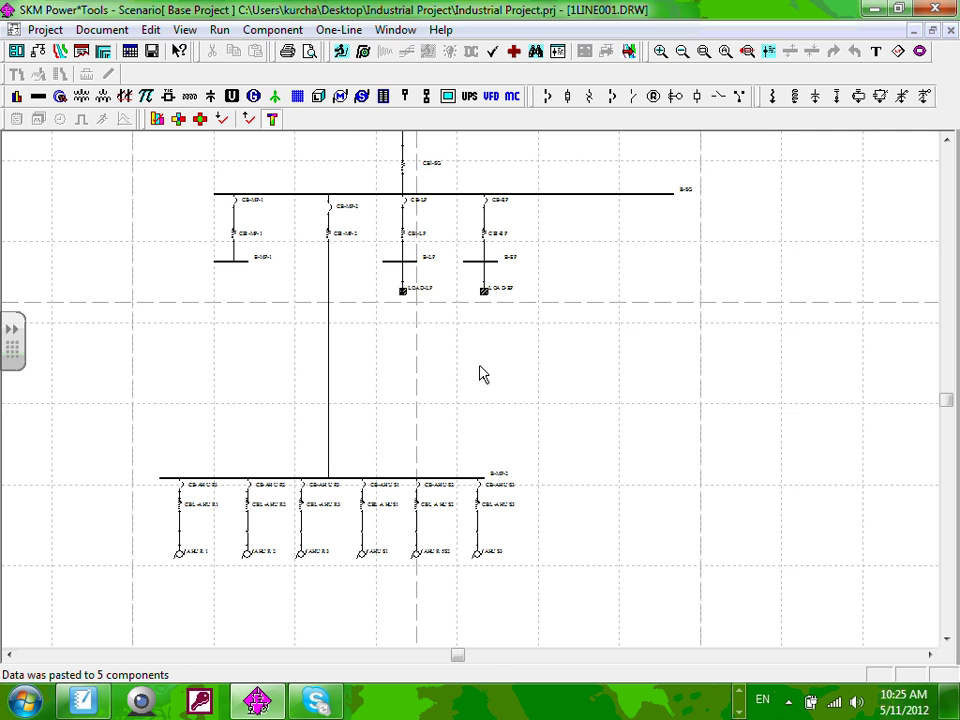
pyautogui.scroll(2, 363, 347)
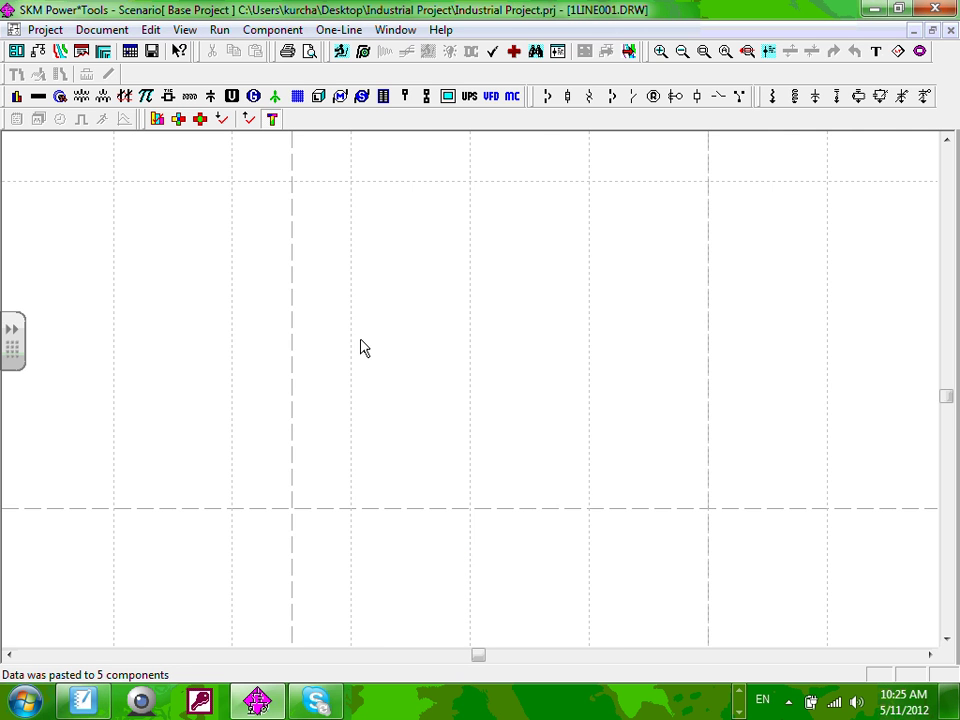
pyautogui.moveTo(363, 347); pyautogui.dragTo(314, 318)
pyautogui.scroll(1, 256, 258)
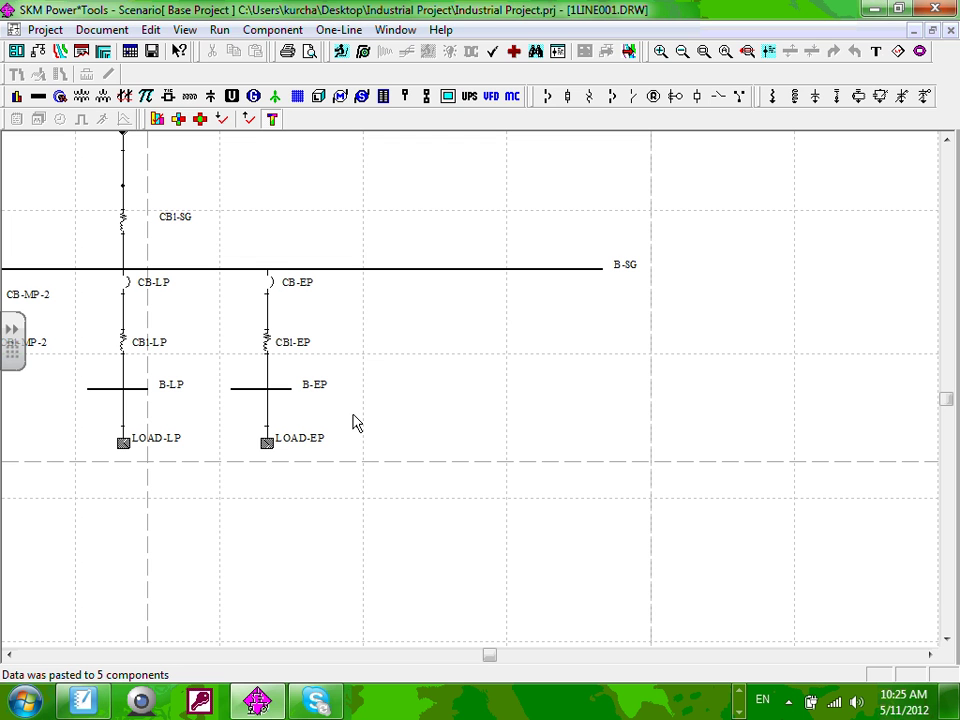
pyautogui.moveTo(205, 243); pyautogui.dragTo(370, 488)
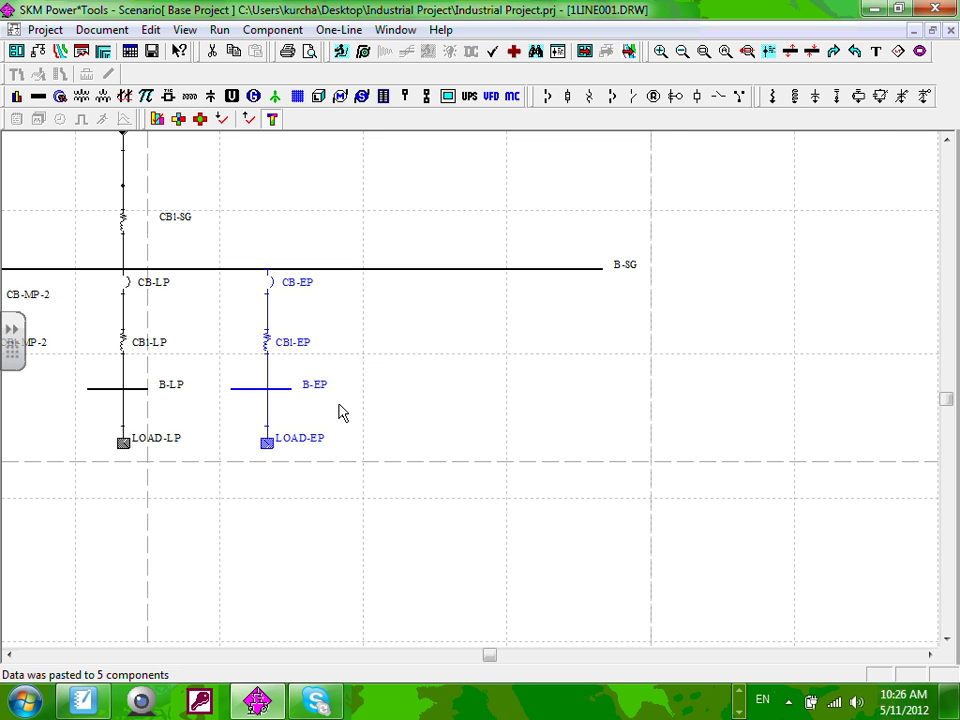
# Step: Check the cable size options in the properties of CBL-AHU R1 on bus B-MP-2, and return to the one-line diagram
pyautogui.scroll(-1, 340, 412)
pyautogui.scroll(-1, 340, 412)
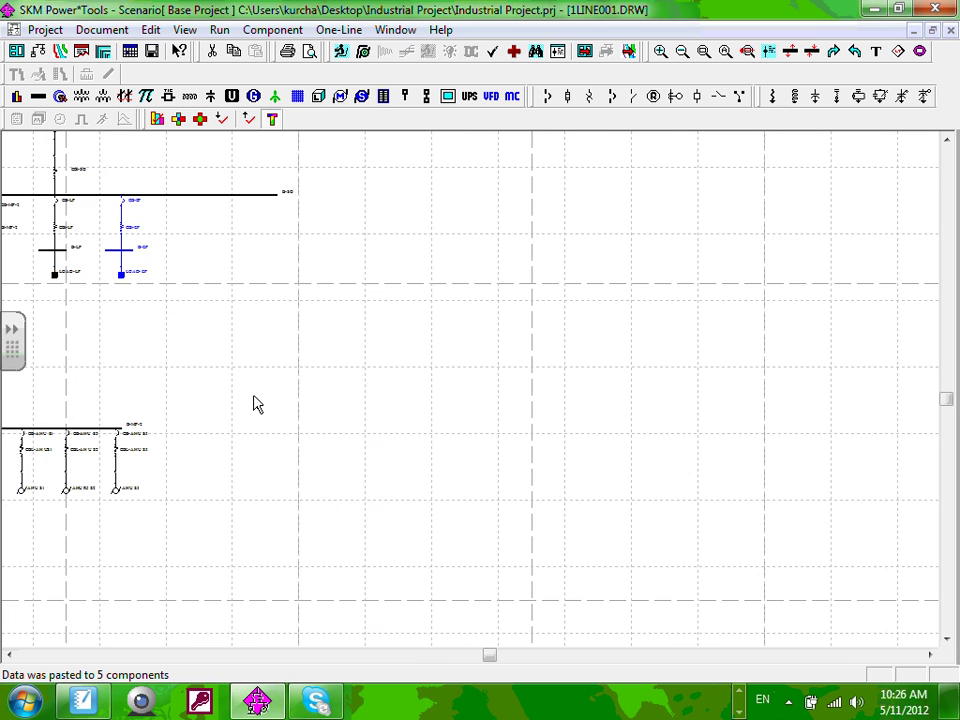
pyautogui.scroll(1, 349, 513)
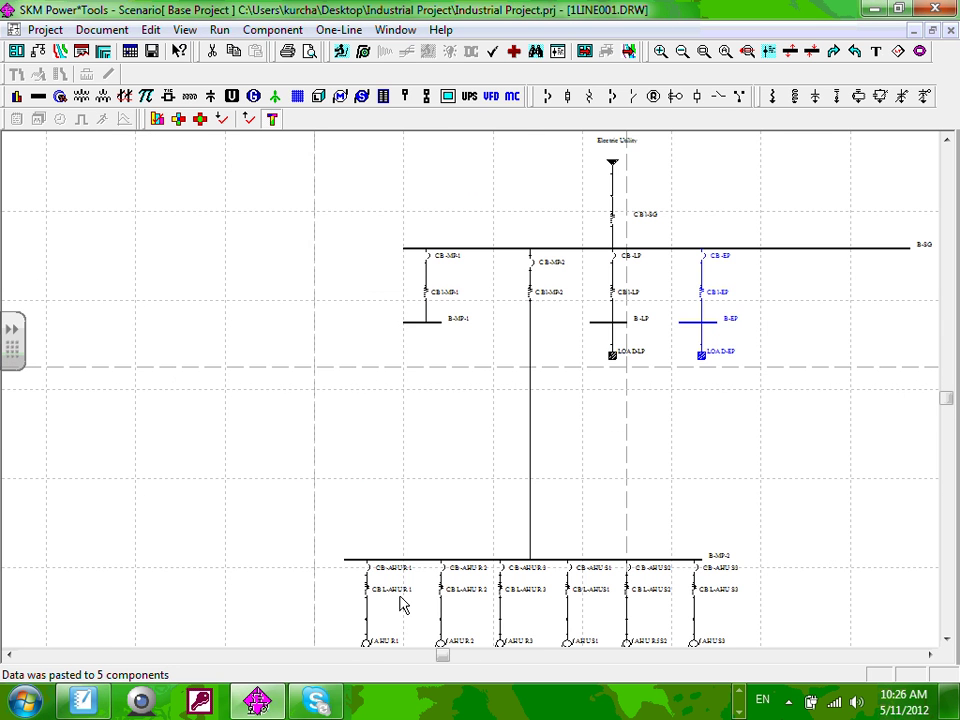
pyautogui.scroll(1, 403, 603)
pyautogui.scroll(1, 405, 393)
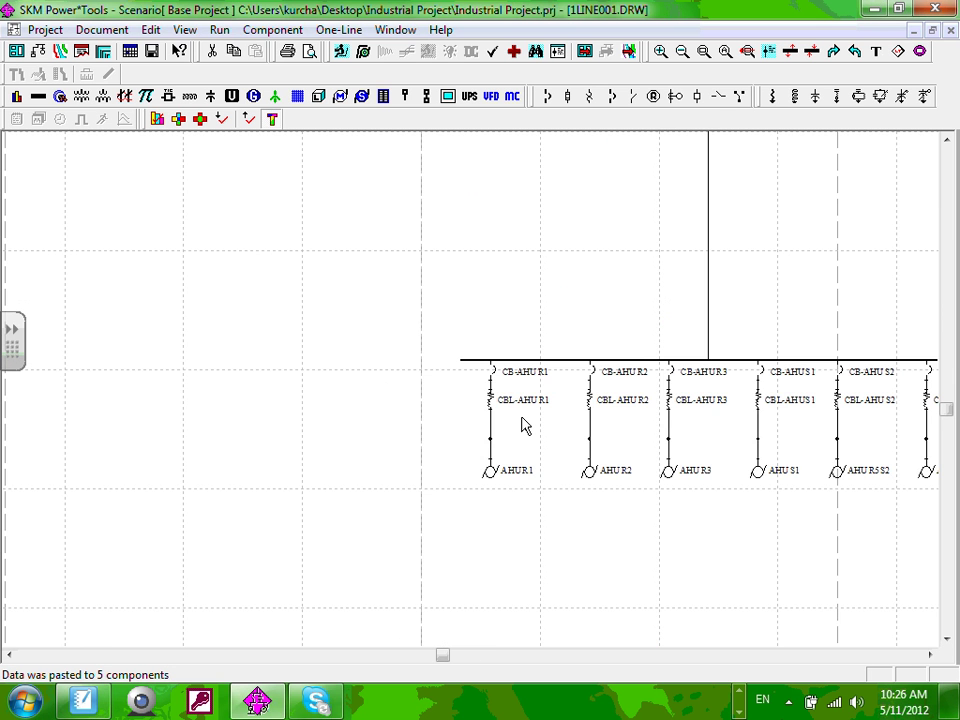
pyautogui.scroll(1, 521, 425)
pyautogui.scroll(1, 370, 468)
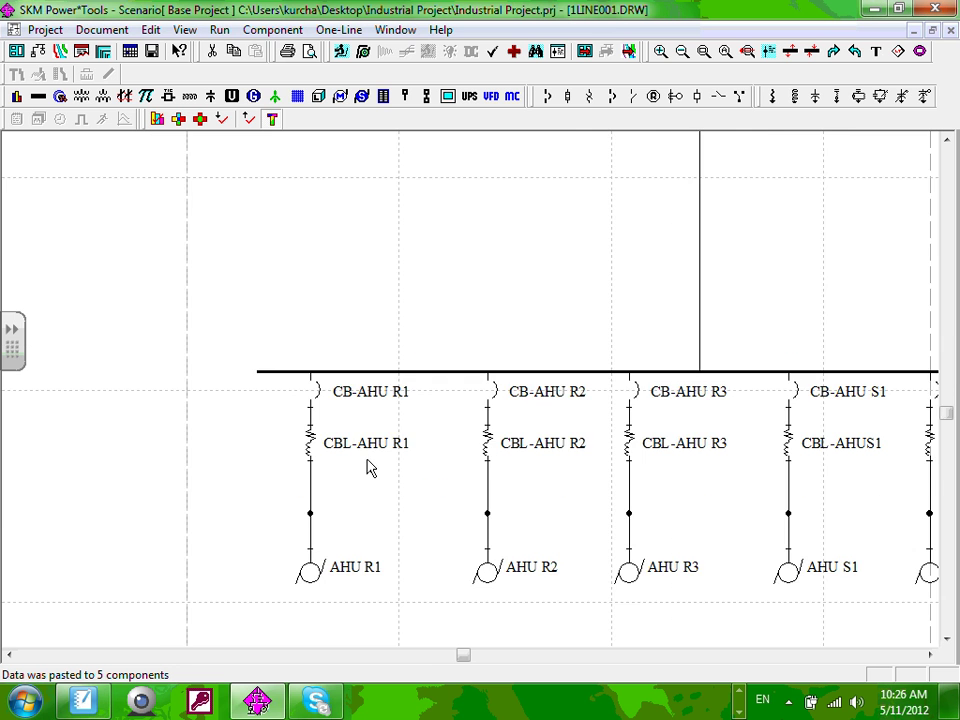
pyautogui.scroll(1, 367, 468)
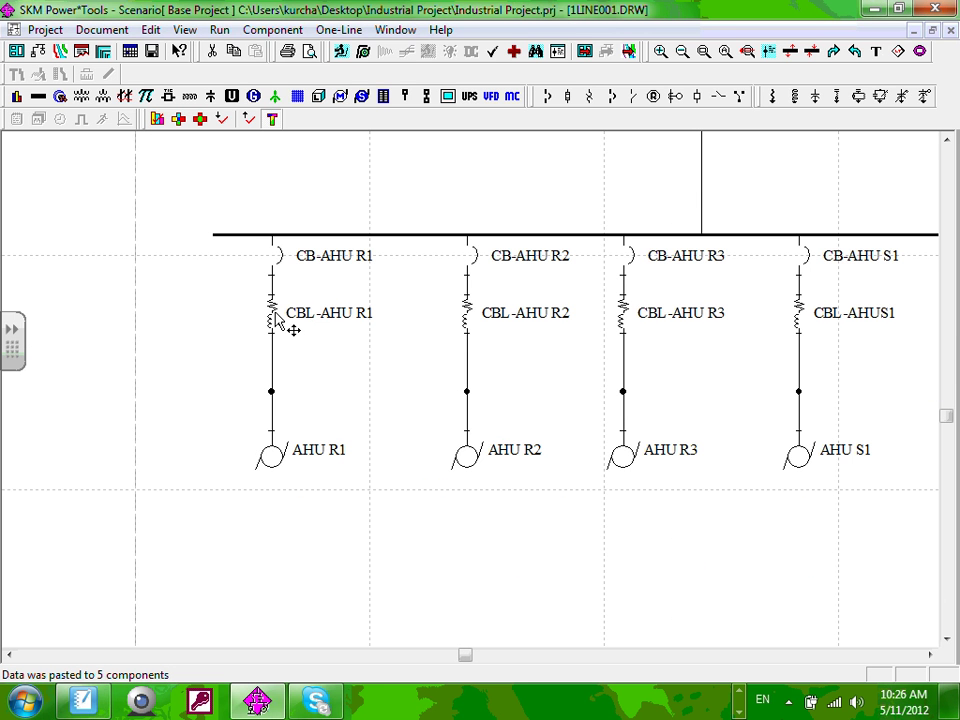
pyautogui.click(263, 322)
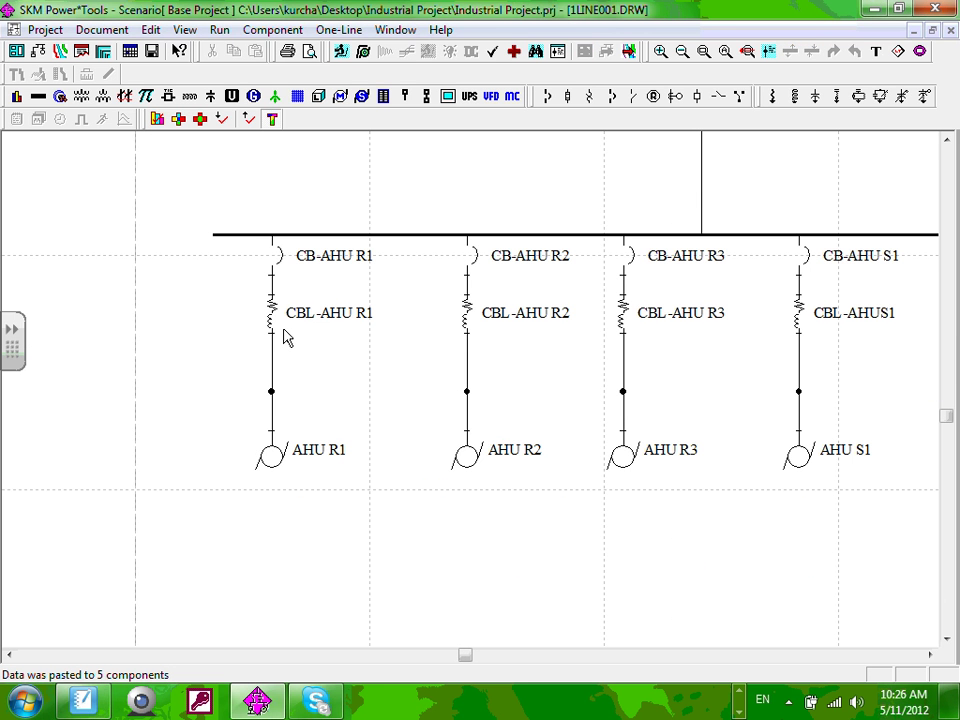
pyautogui.doubleClick(275, 320)
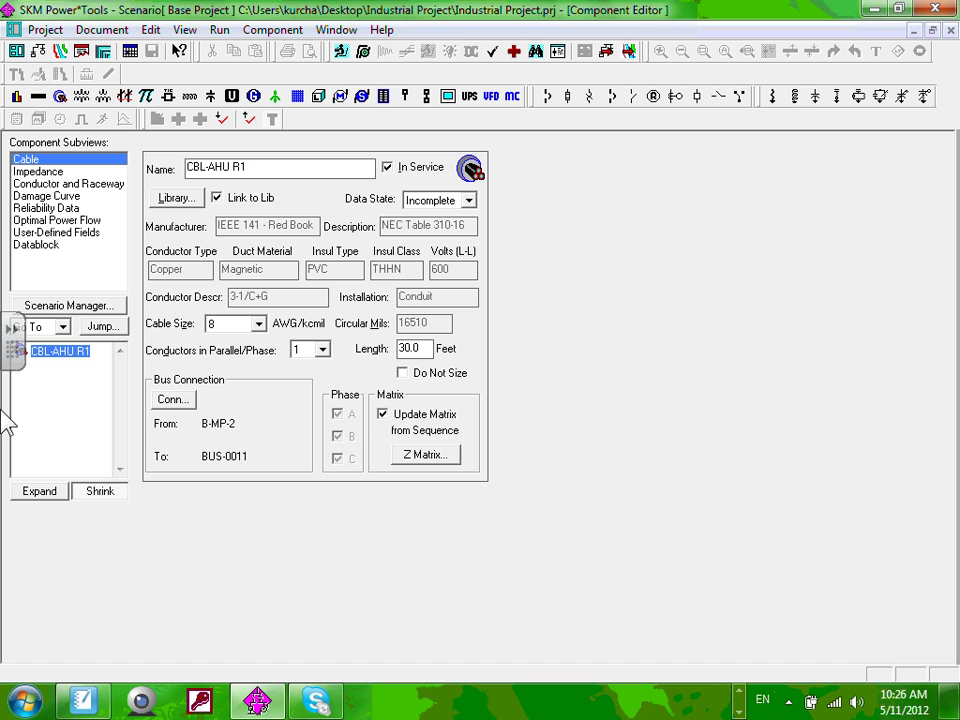
pyautogui.click(258, 324)
pyautogui.click(259, 330)
pyautogui.click(950, 30)
pyautogui.click(340, 535)
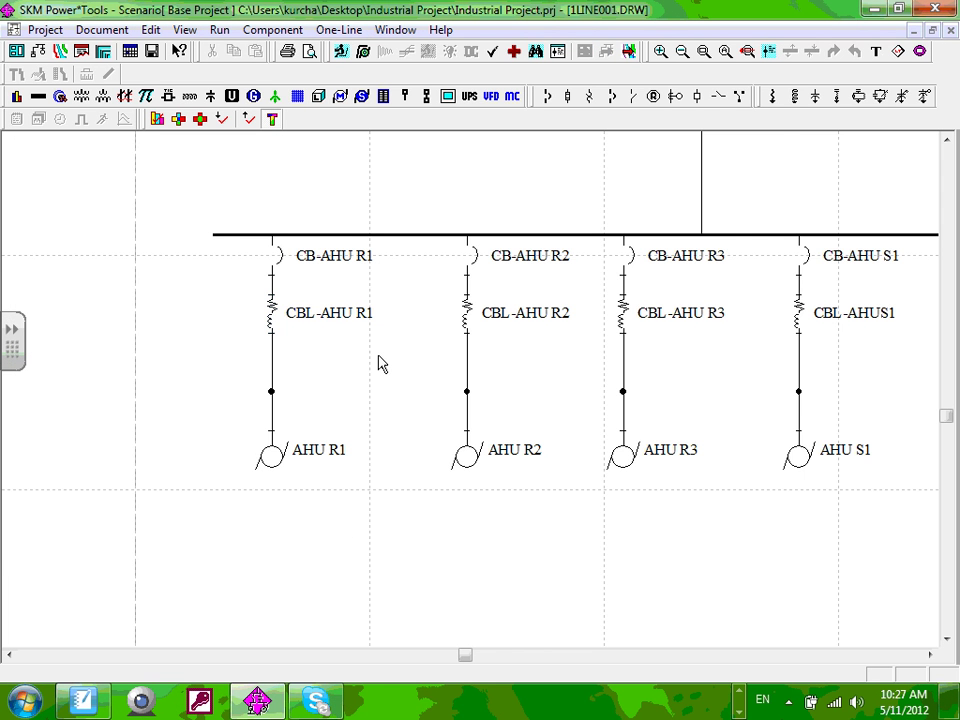
# Step: Review the AHU branches on B-MP-2 and the MP-1, MP-2, LP and EP feeders on bus B-SG
pyautogui.scroll(-1, 378, 363)
pyautogui.moveTo(381, 348); pyautogui.dragTo(340, 418)
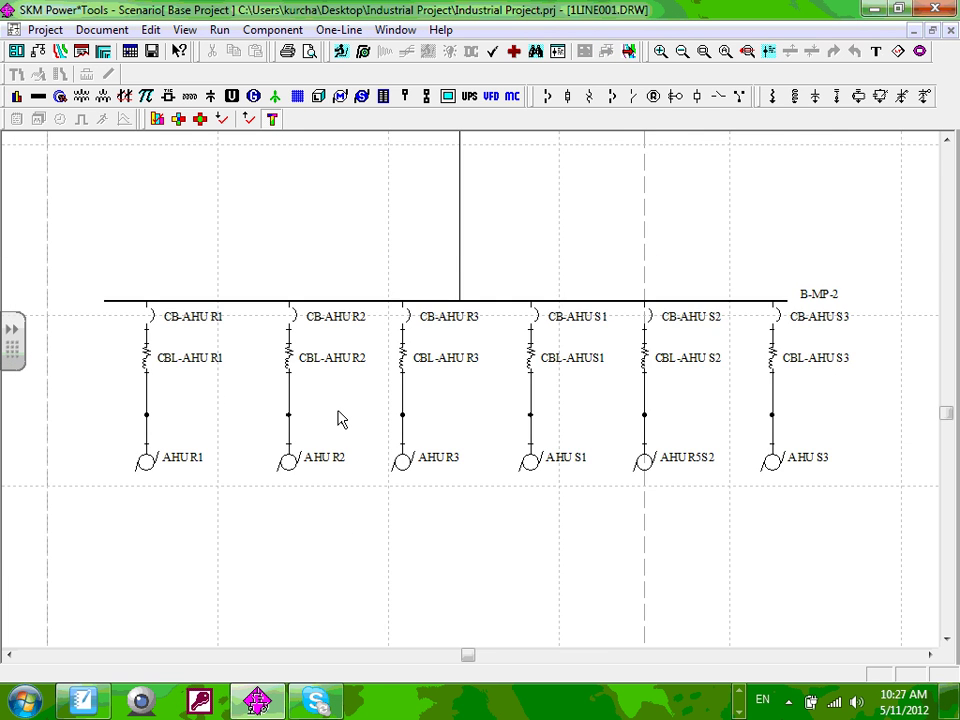
pyautogui.scroll(-1, 530, 193)
pyautogui.moveTo(530, 193); pyautogui.dragTo(518, 305)
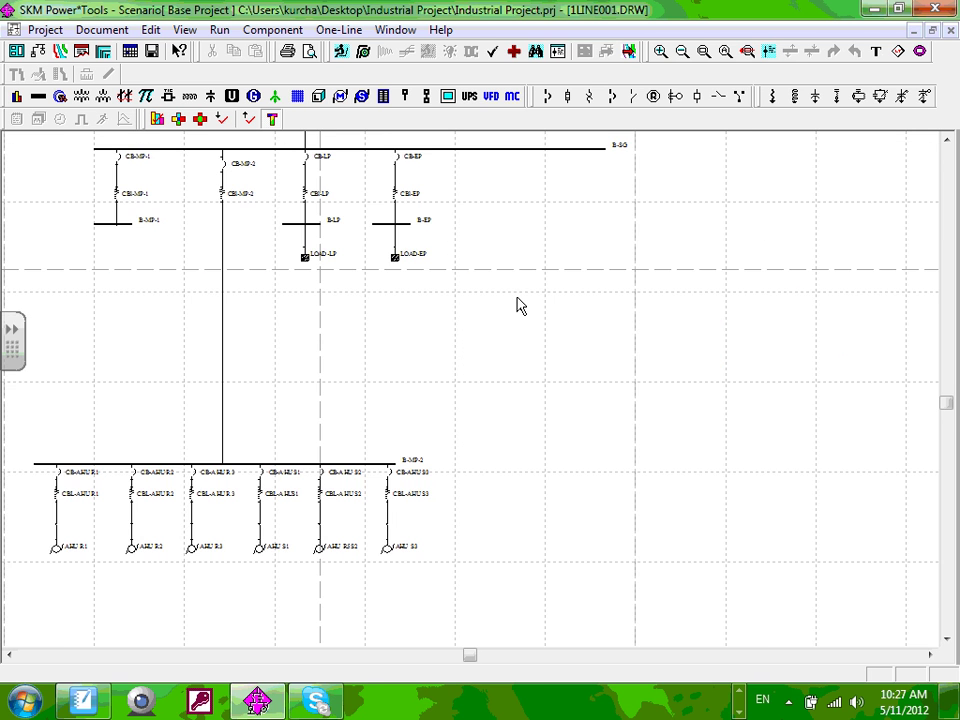
pyautogui.scroll(-1, 545, 477)
pyautogui.scroll(1, 545, 477)
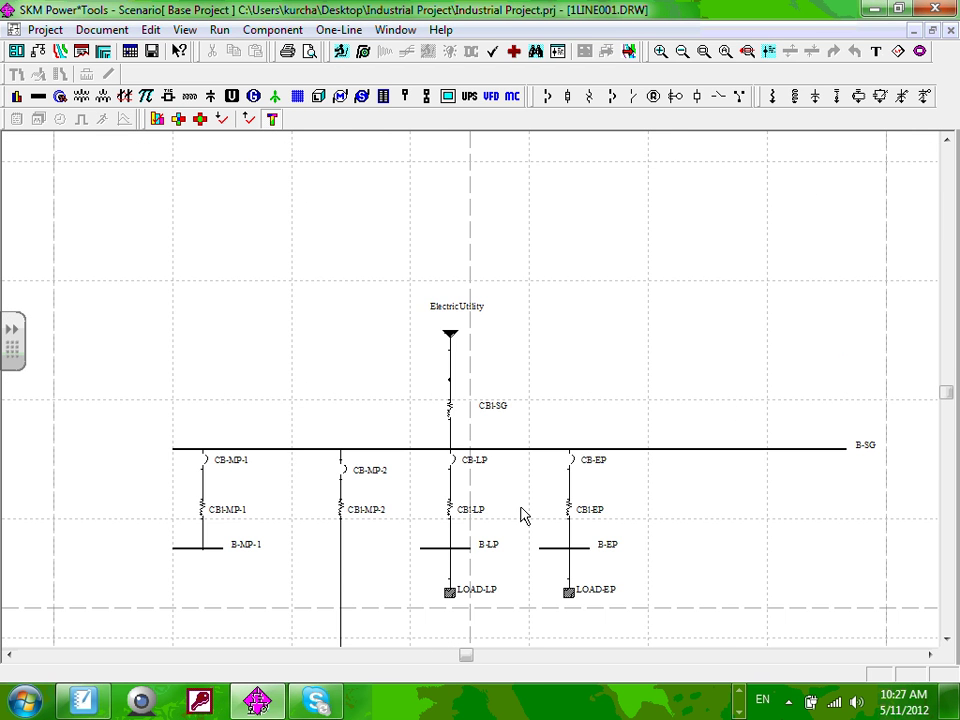
pyautogui.scroll(1, 420, 338)
pyautogui.scroll(-1, 420, 338)
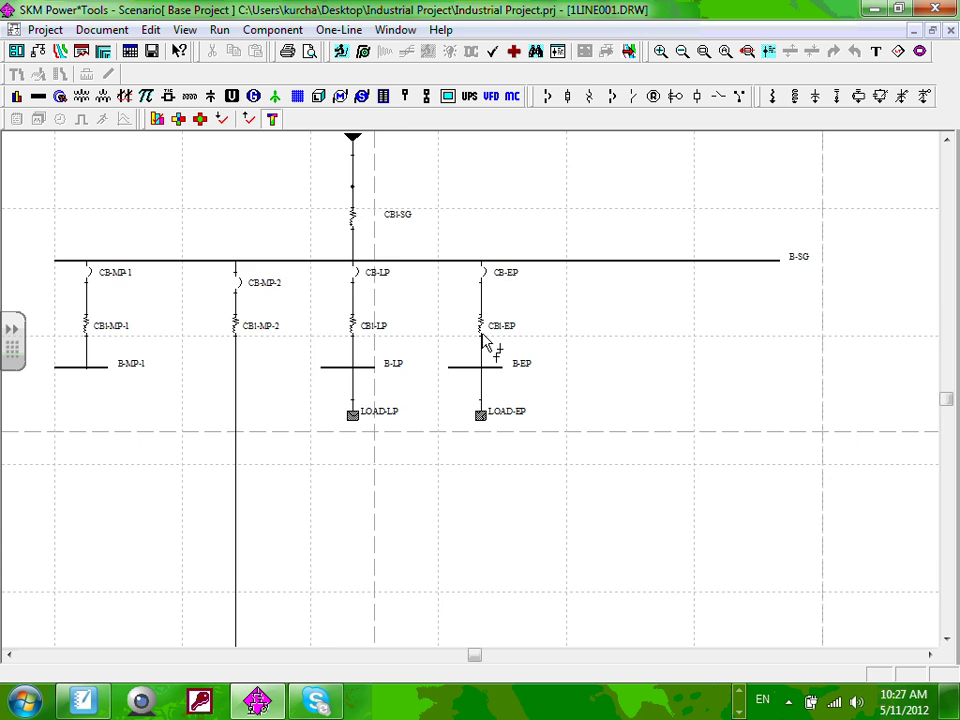
pyautogui.scroll(-1, 483, 342)
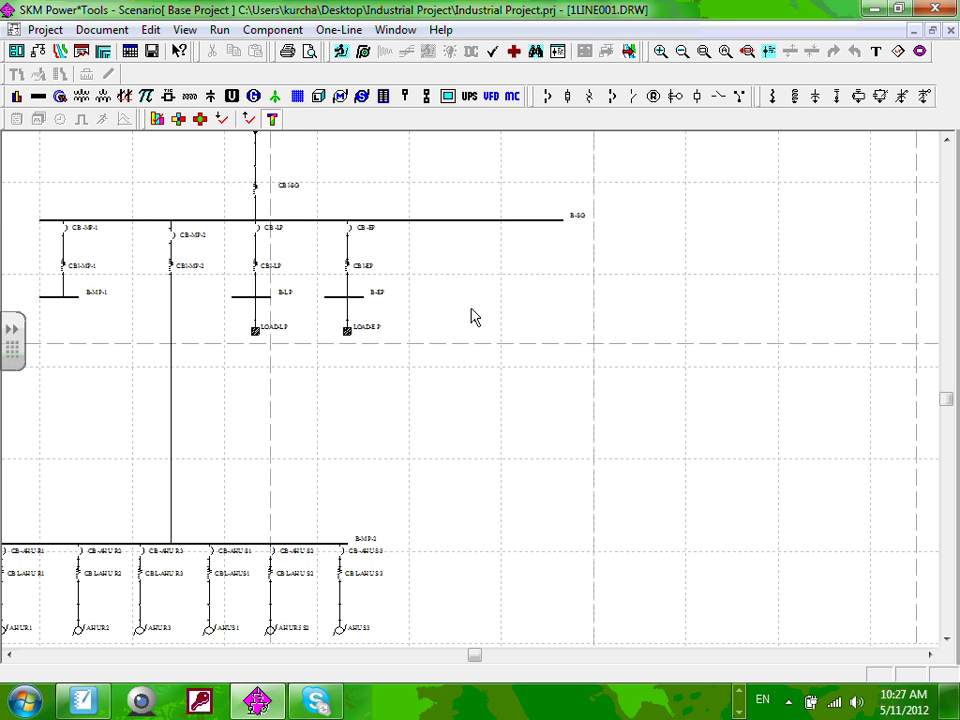
# Step: Save the one-line diagram with the feeders on B-SG and the AHU branches on B-MP-2
pyautogui.click(152, 52)
pyautogui.scroll(-1, 200, 337)
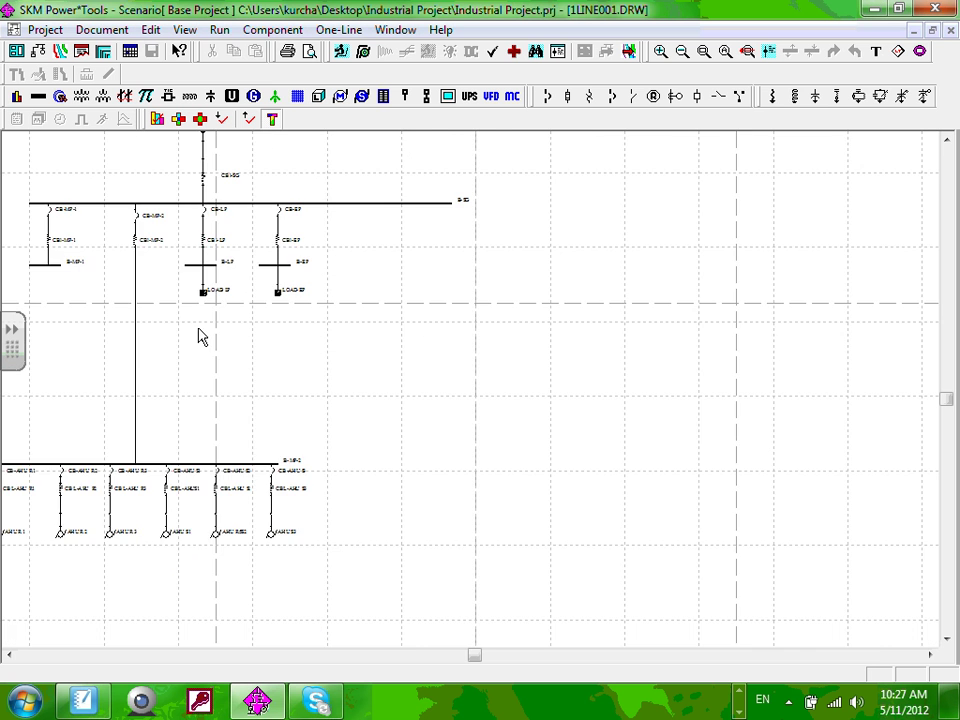
pyautogui.scroll(-1, 447, 373)
pyautogui.moveTo(446, 373); pyautogui.dragTo(334, 386)
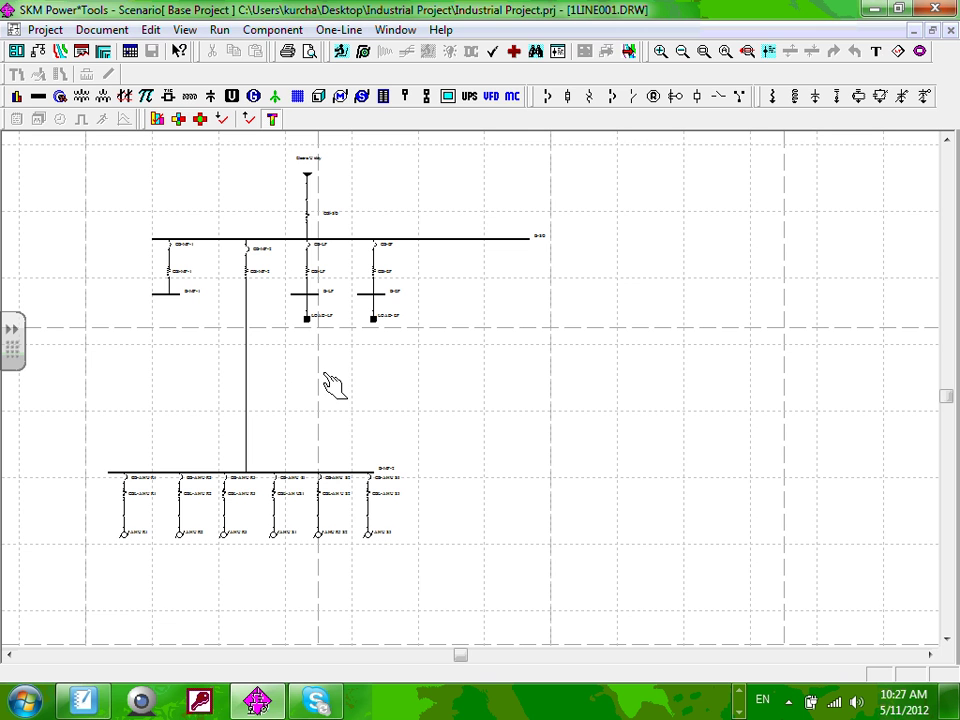
pyautogui.click(220, 30)
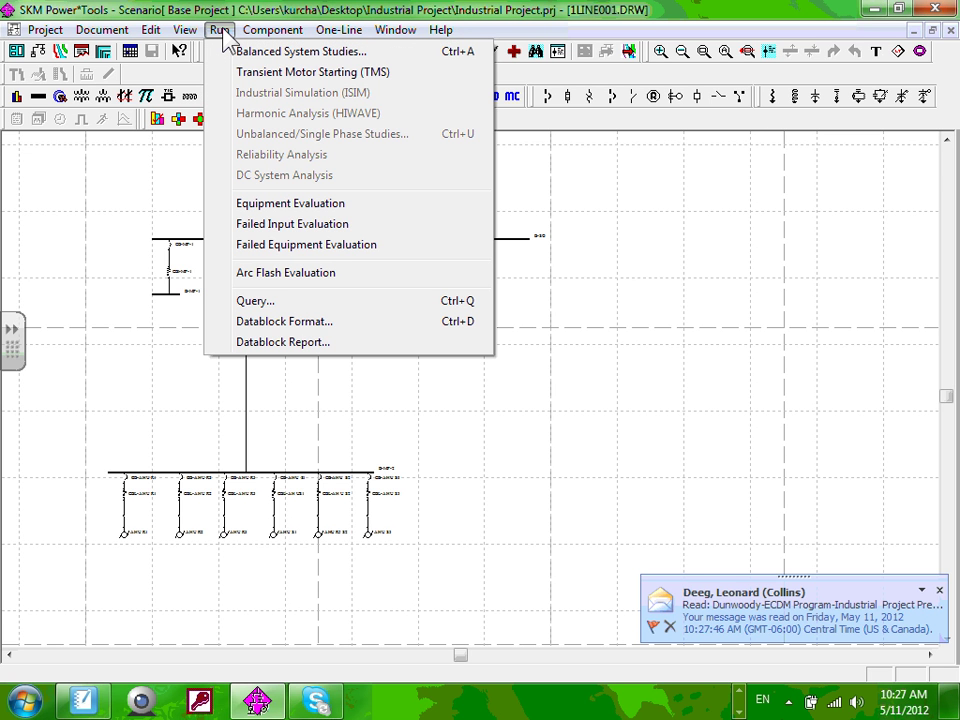
pyautogui.click(308, 52)
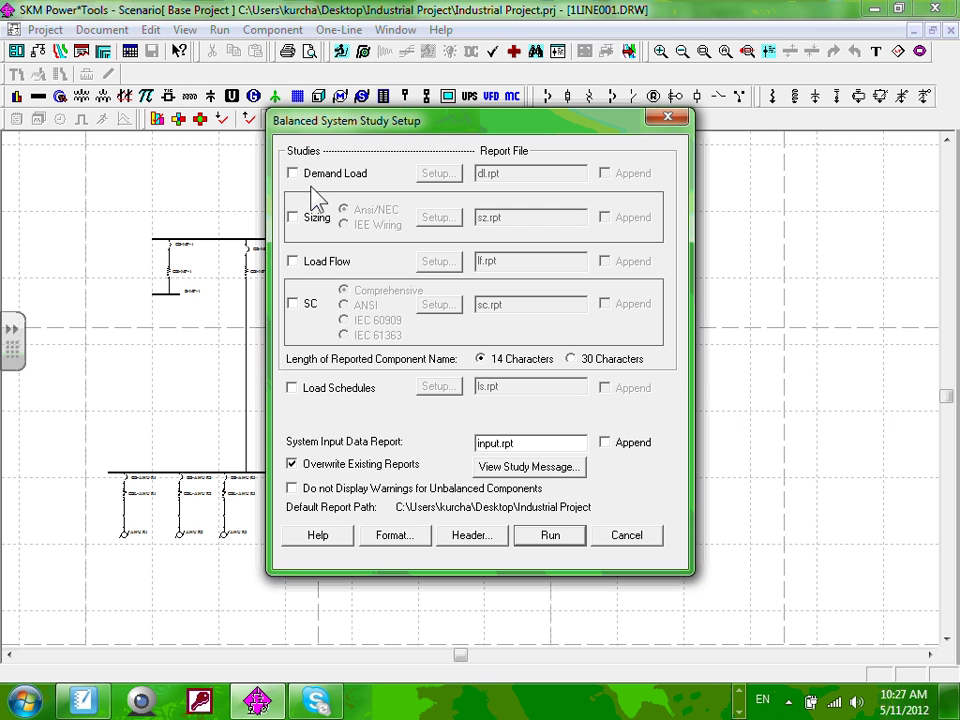
pyautogui.click(292, 173)
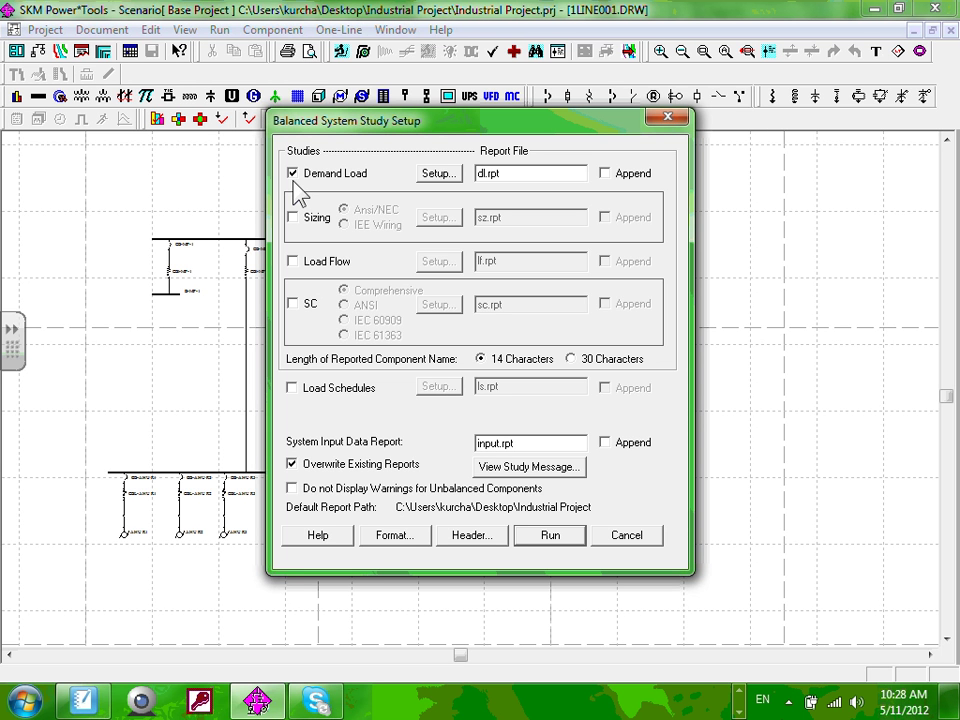
pyautogui.click(293, 176)
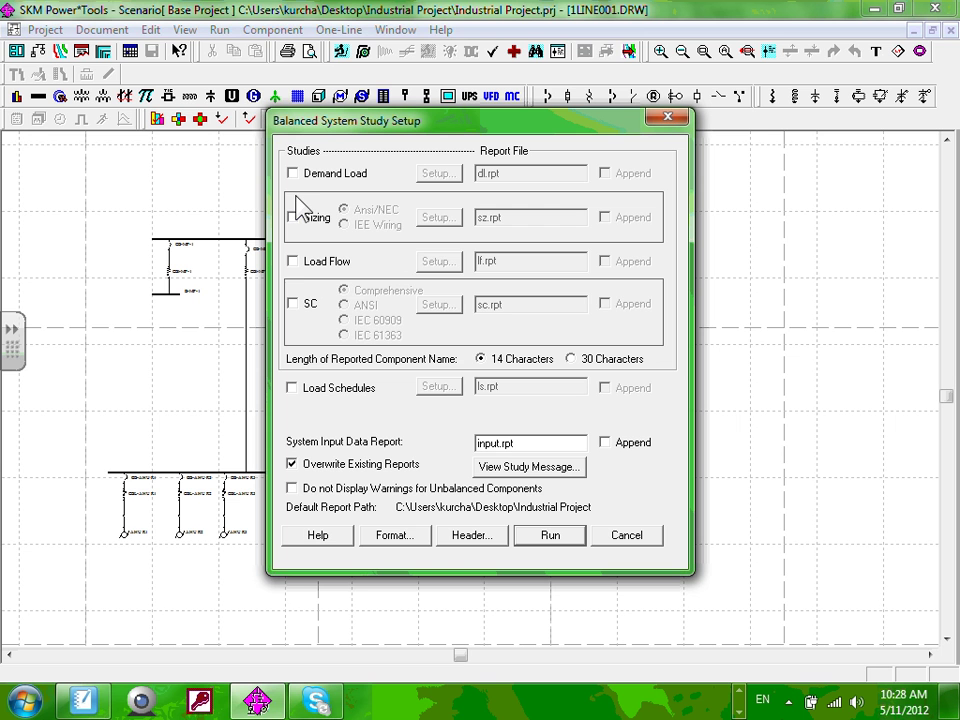
pyautogui.click(293, 262)
pyautogui.click(292, 303)
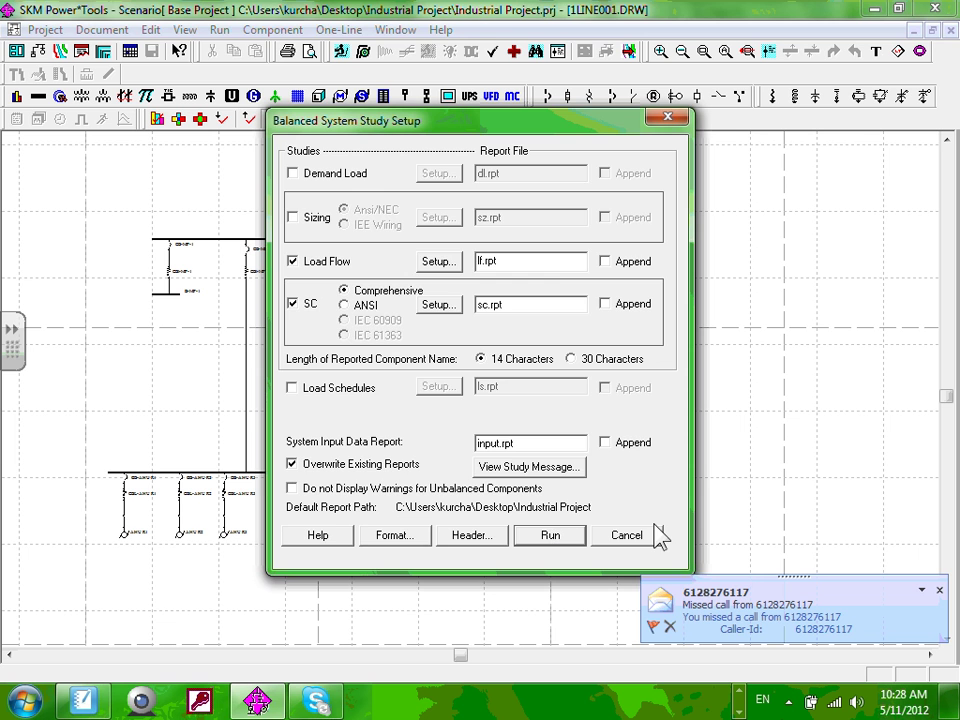
pyautogui.click(645, 535)
# Step: Run the balanced system Load Flow and Comprehensive short-circuit studies with reports lf.rpt and sc.rpt, and close the study messages
pyautogui.click(219, 30)
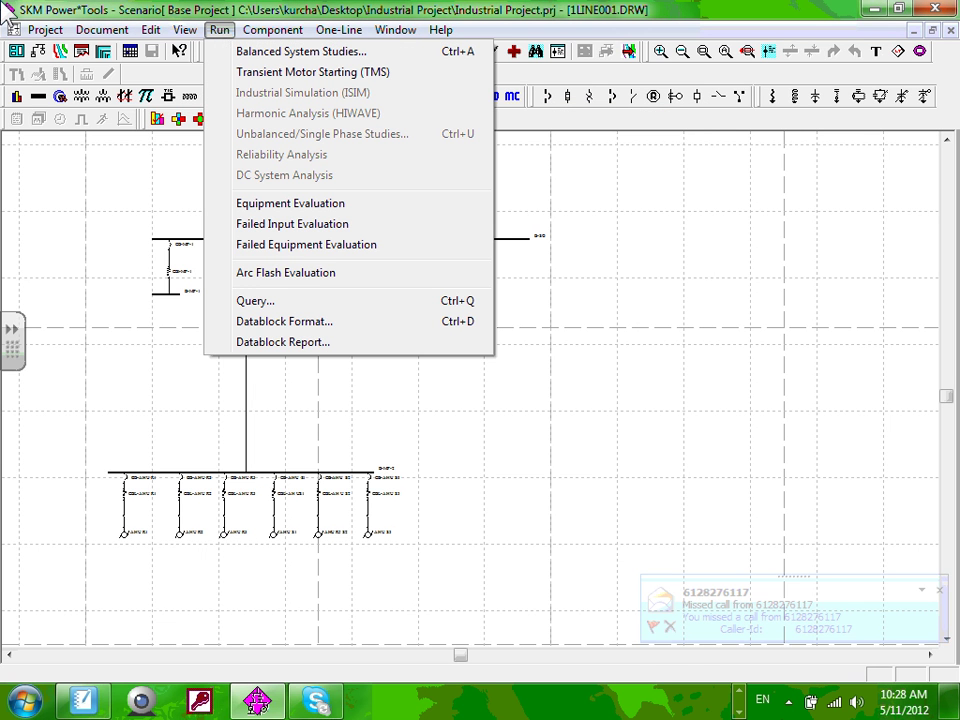
pyautogui.moveTo(250, 38)
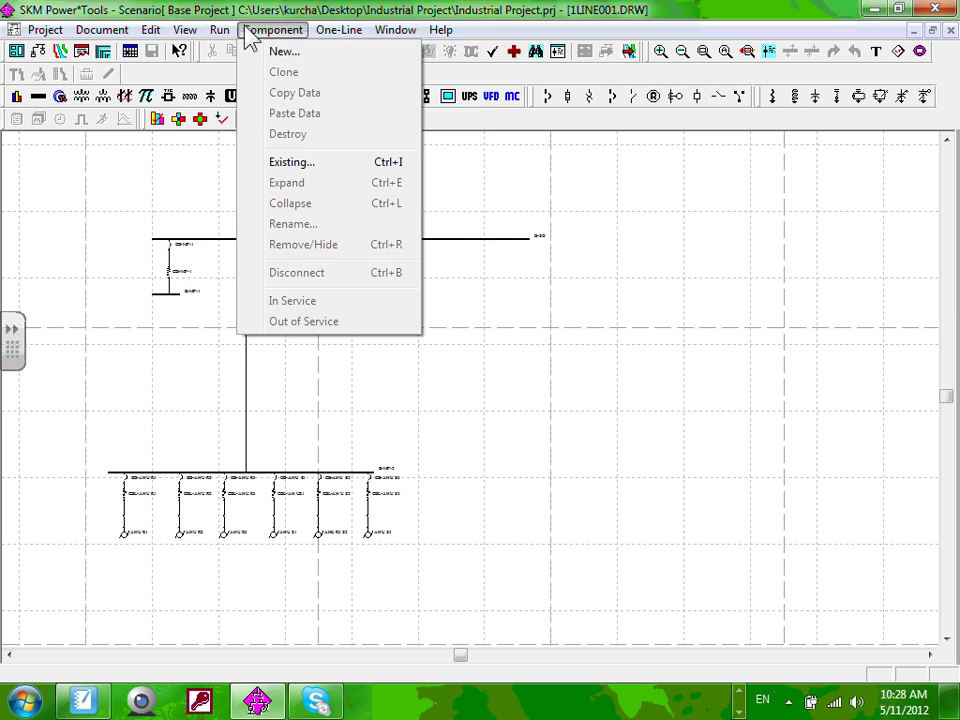
pyautogui.moveTo(219, 30)
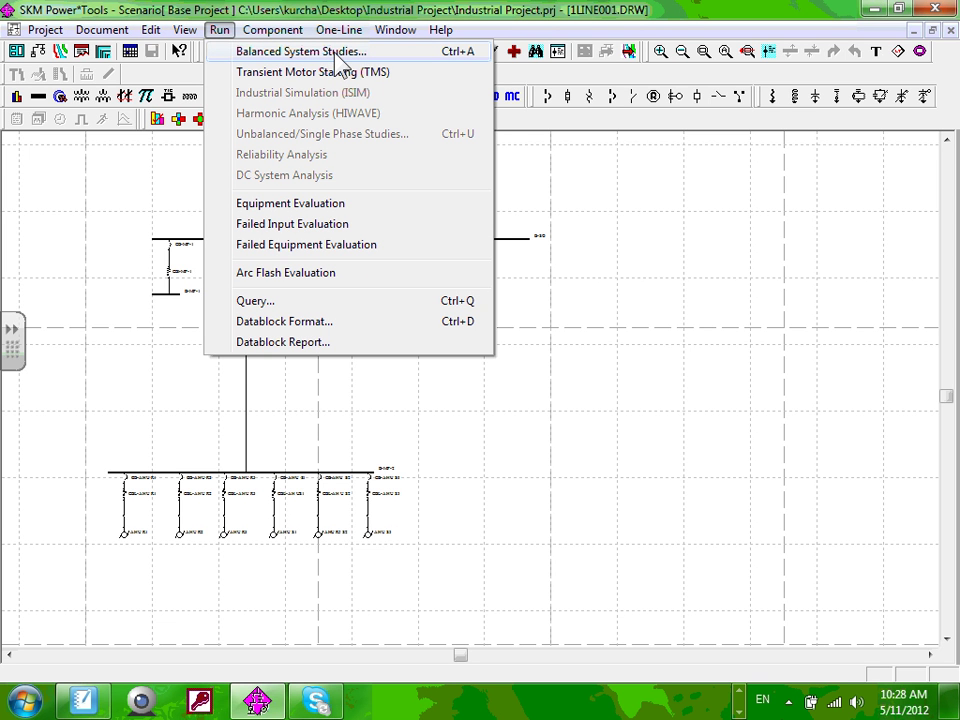
pyautogui.click(341, 58)
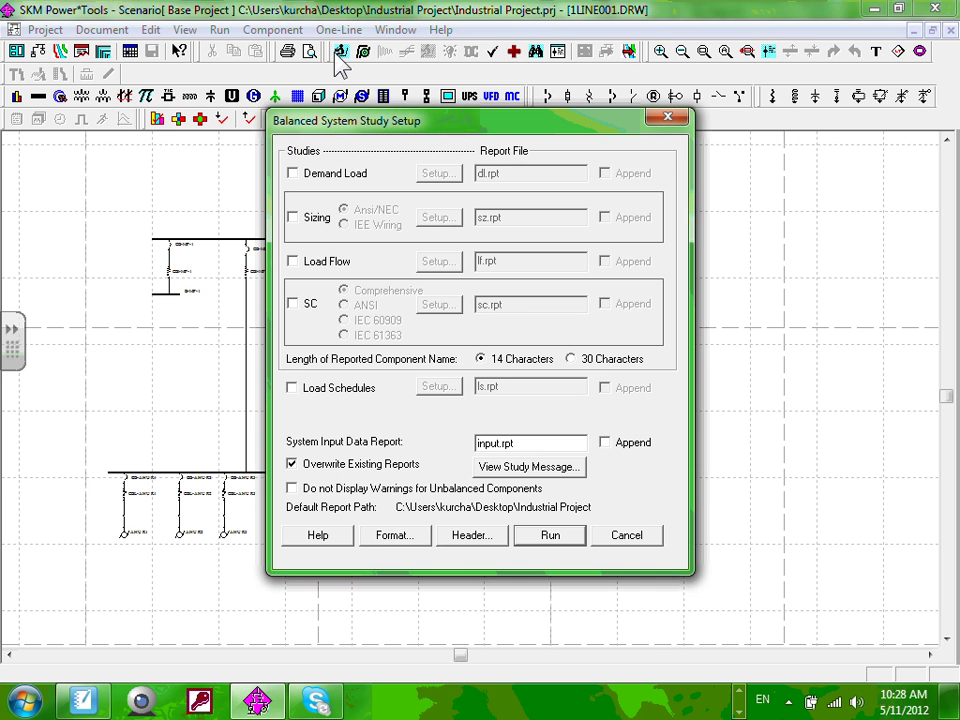
pyautogui.moveTo(425, 123); pyautogui.dragTo(430, 102)
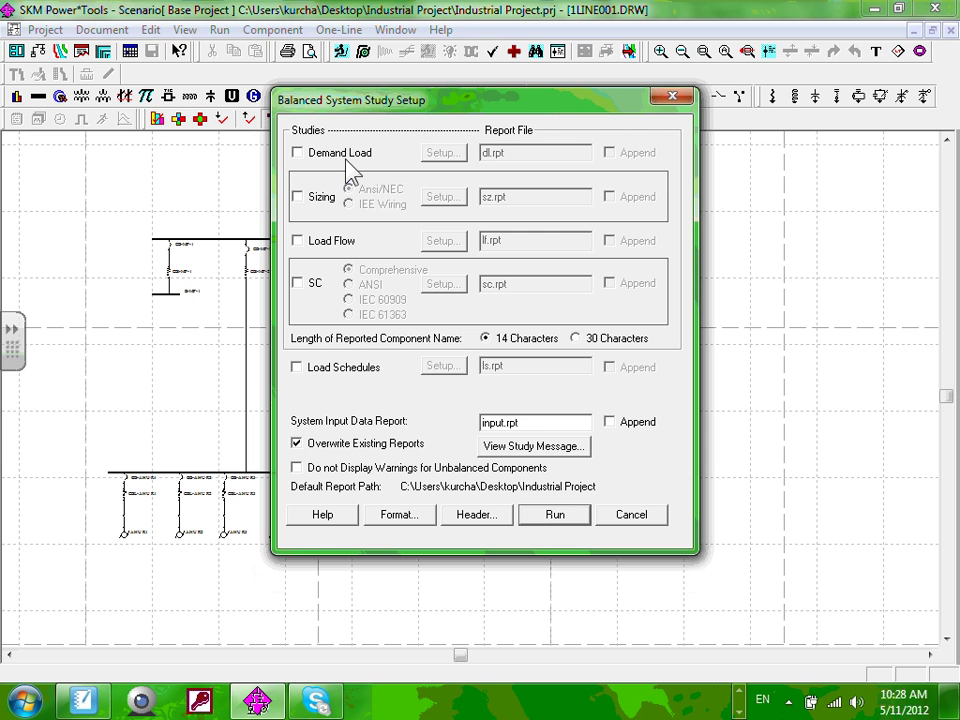
pyautogui.click(309, 244)
pyautogui.click(303, 285)
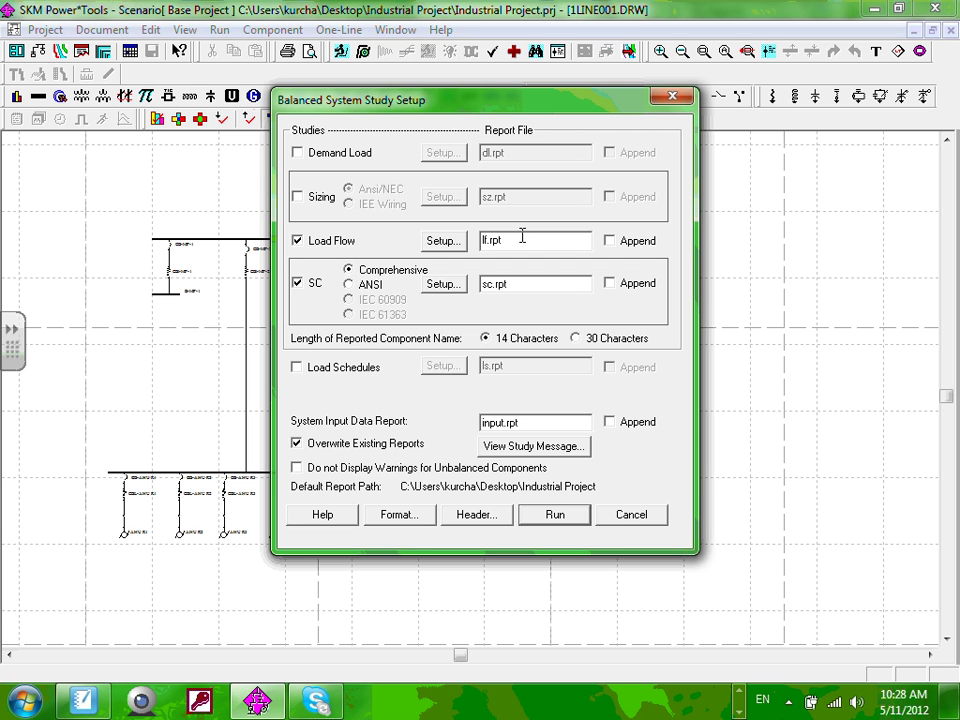
pyautogui.click(556, 515)
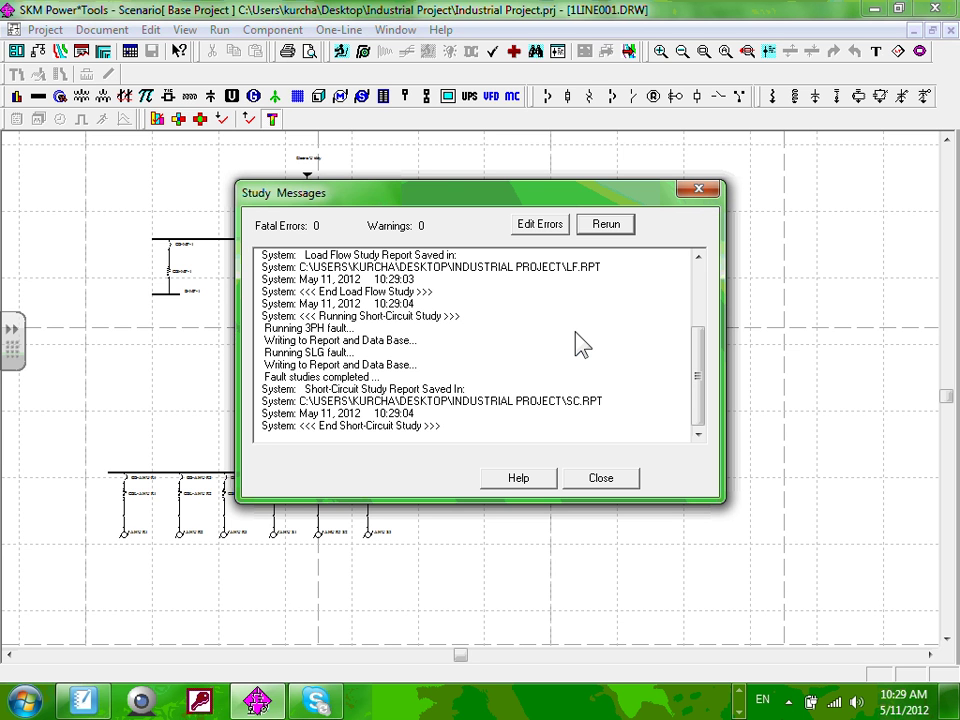
pyautogui.click(600, 479)
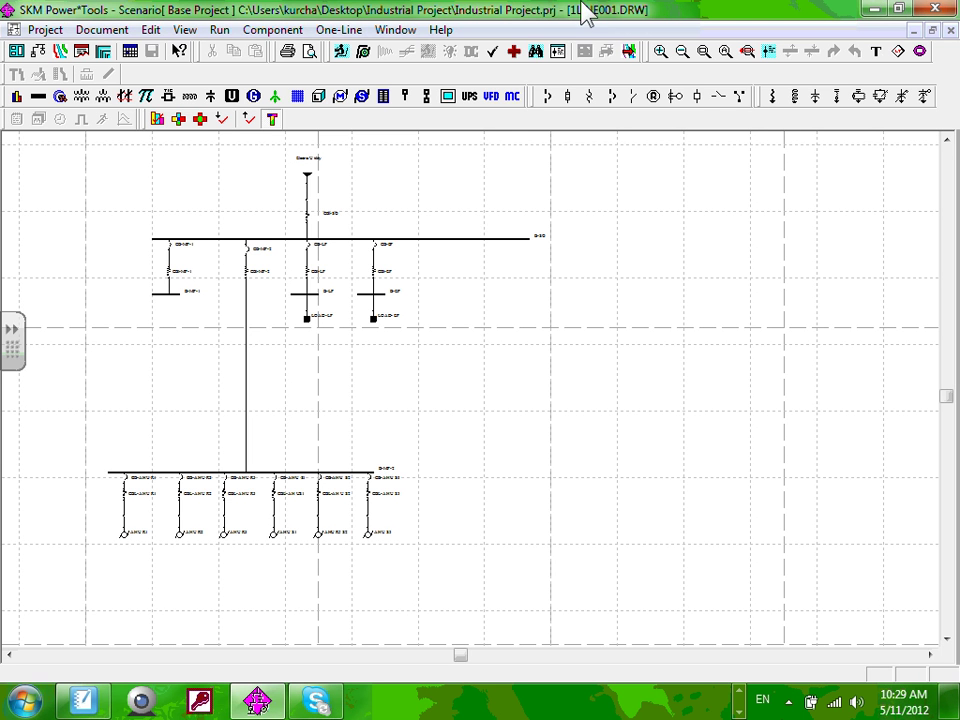
# Step: Open the short-circuit text report SC.RPT and go to the Fault Analysis Summary at its end
pyautogui.click(85, 58)
pyautogui.click(83, 55)
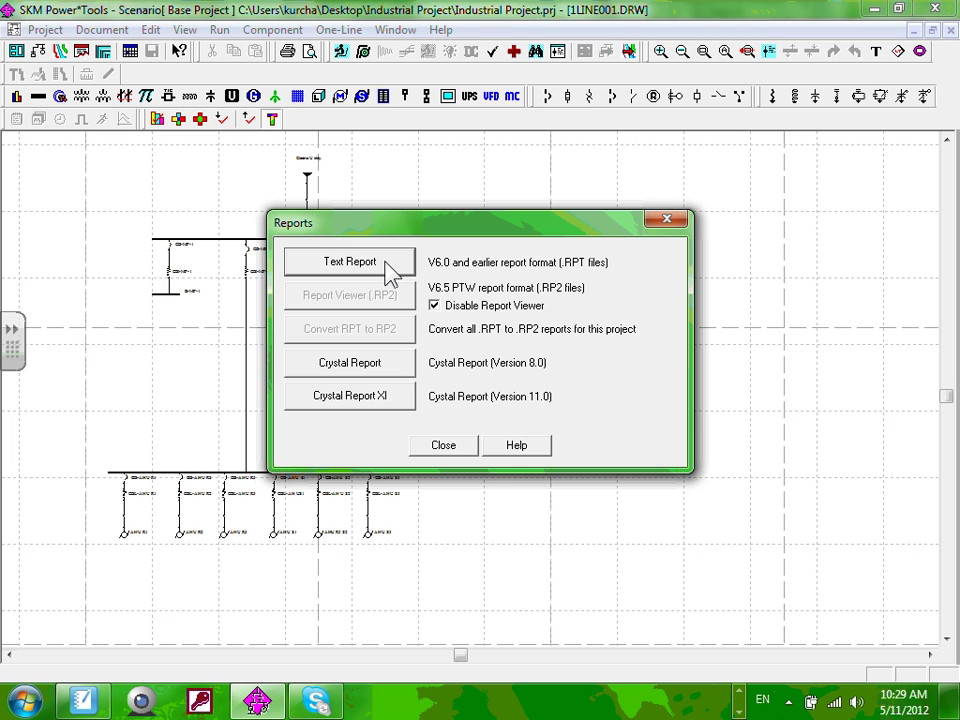
pyautogui.click(390, 272)
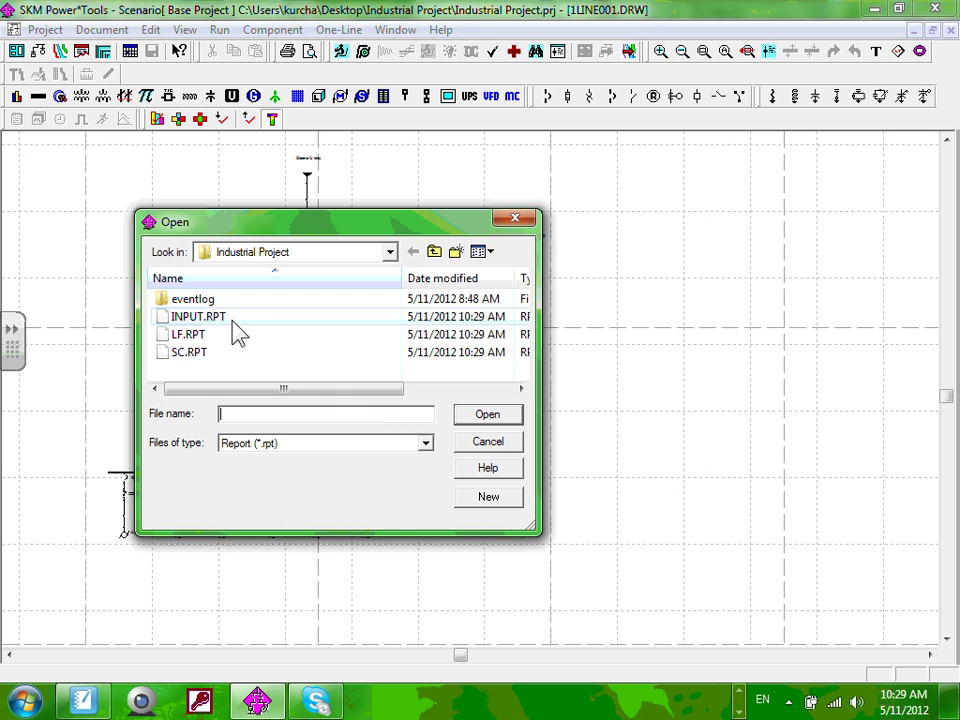
pyautogui.doubleClick(189, 352)
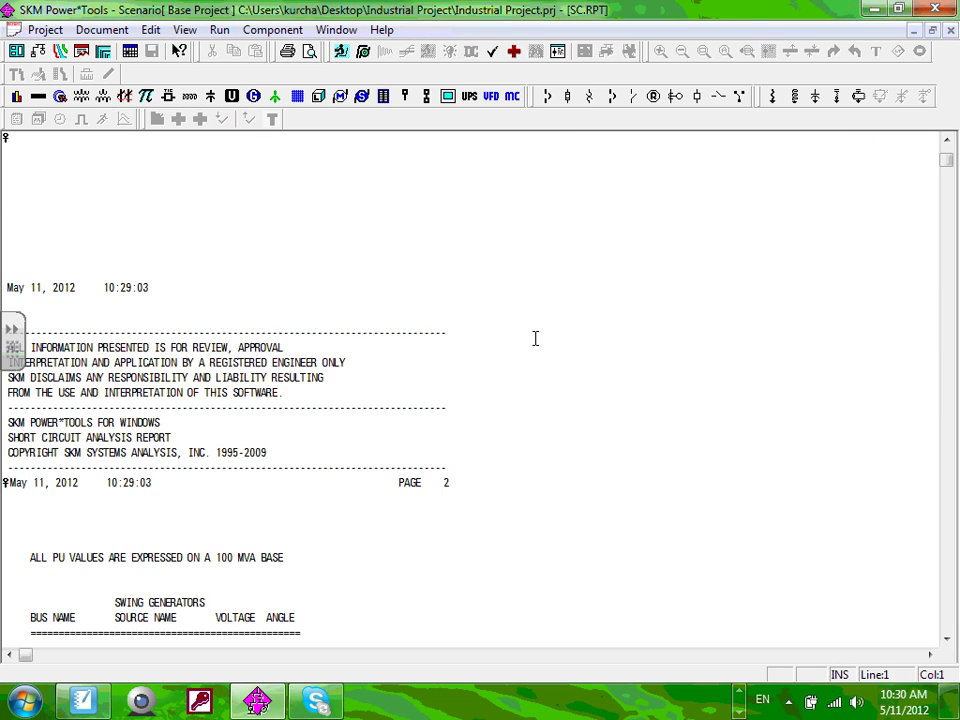
pyautogui.click(535, 338)
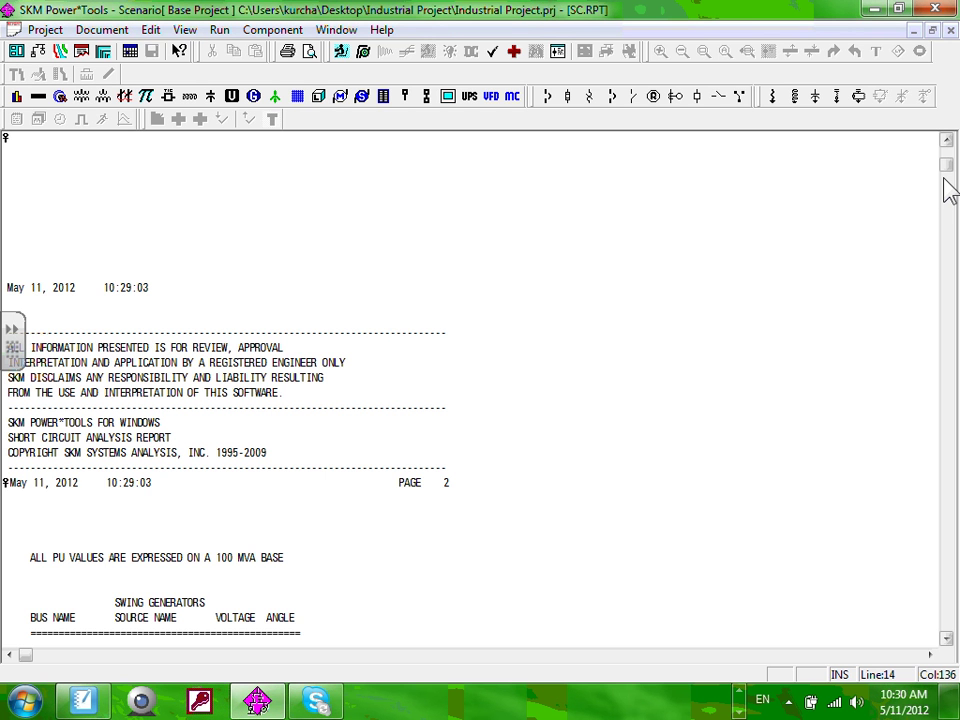
pyautogui.hotkey('ctrl', 'End')
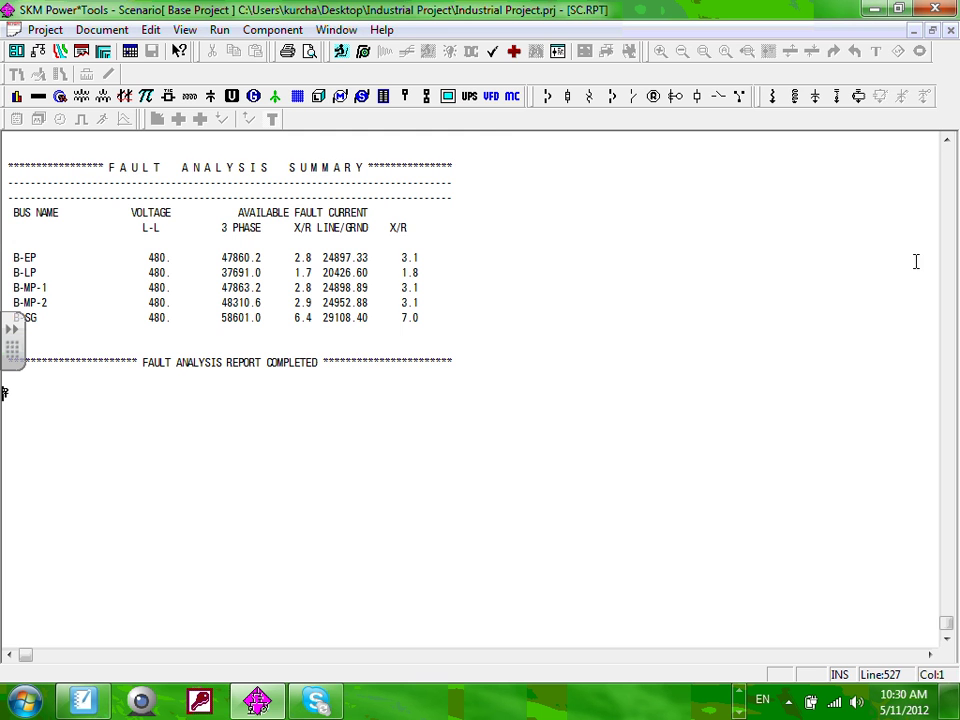
pyautogui.click(946, 140)
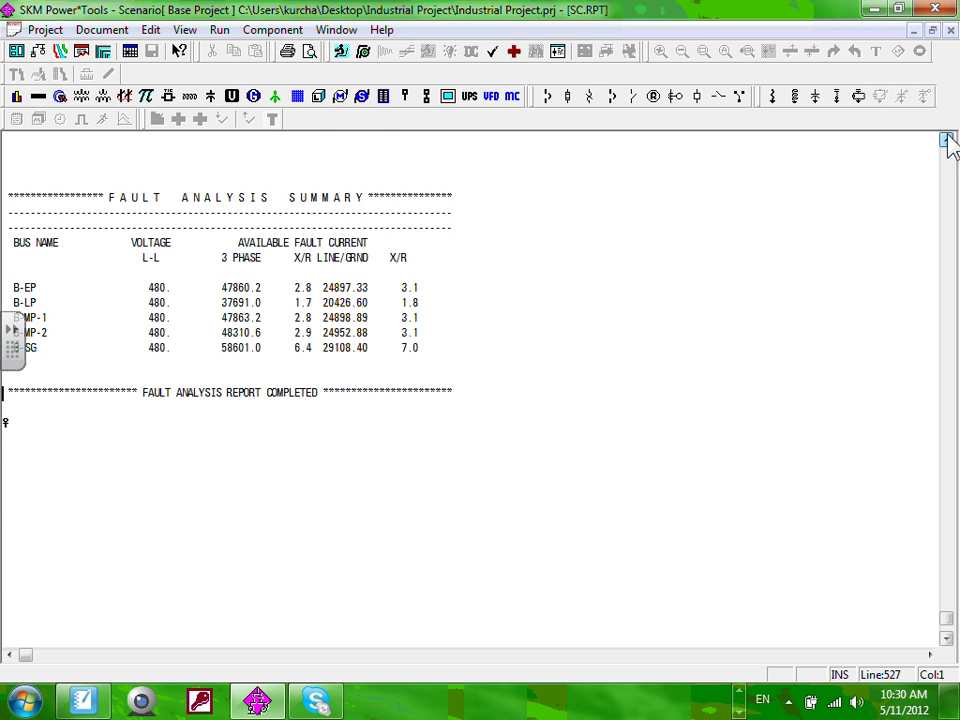
pyautogui.click(946, 140)
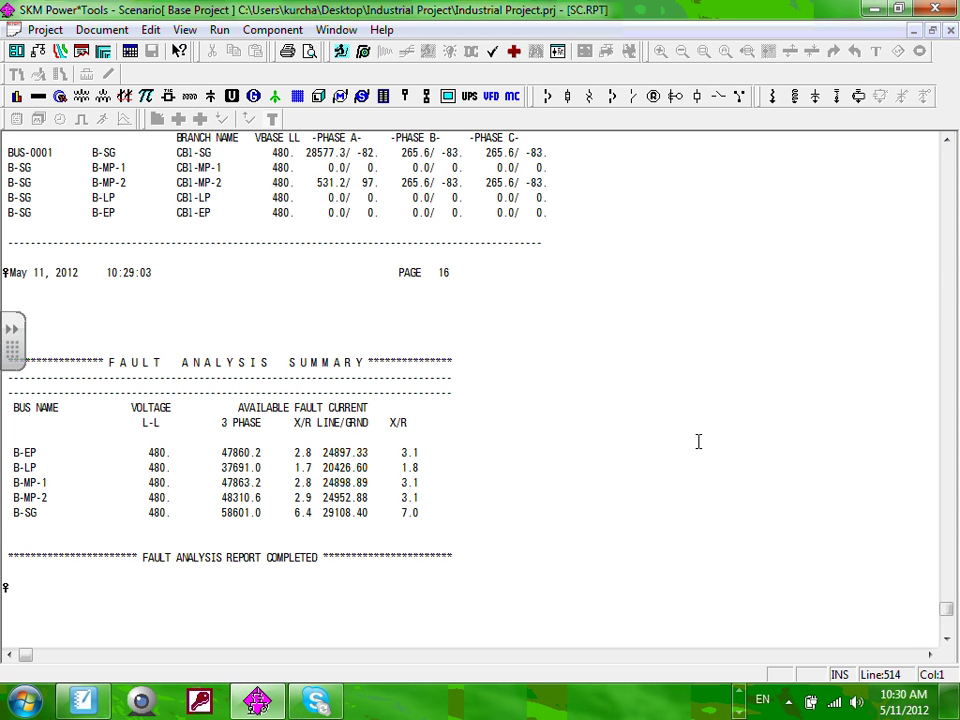
# Step: Mark B-EP, B-SG, their three-phase fault currents and the Fault Analysis Summary heading in blue ink, and close the ink layer
pyautogui.hotkey('ctrl', '2')
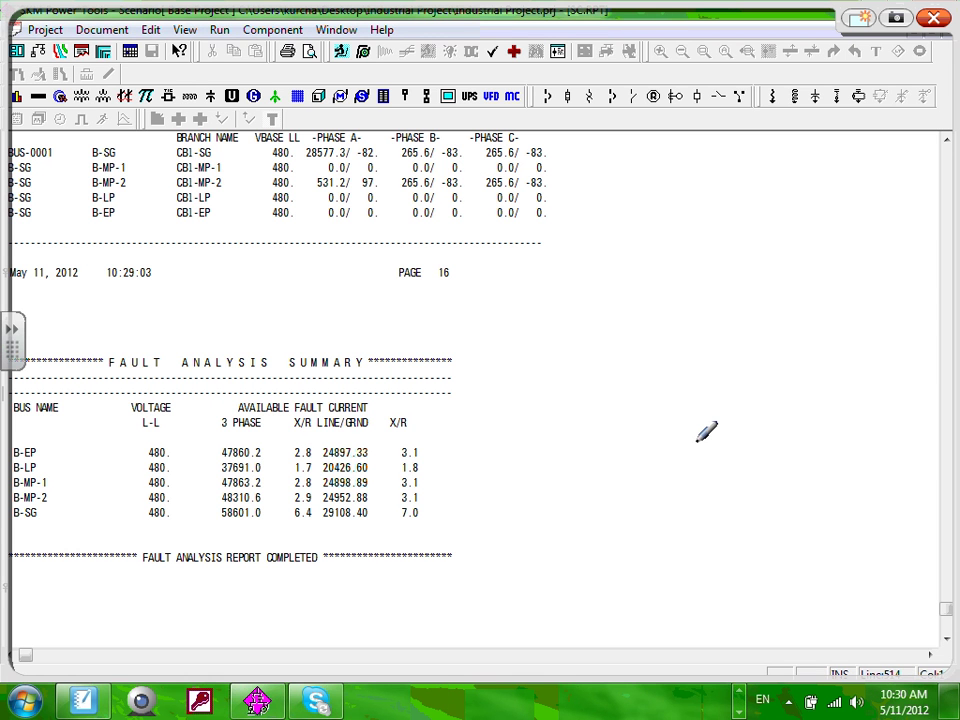
pyautogui.moveTo(37, 456); pyautogui.dragTo(33, 448)
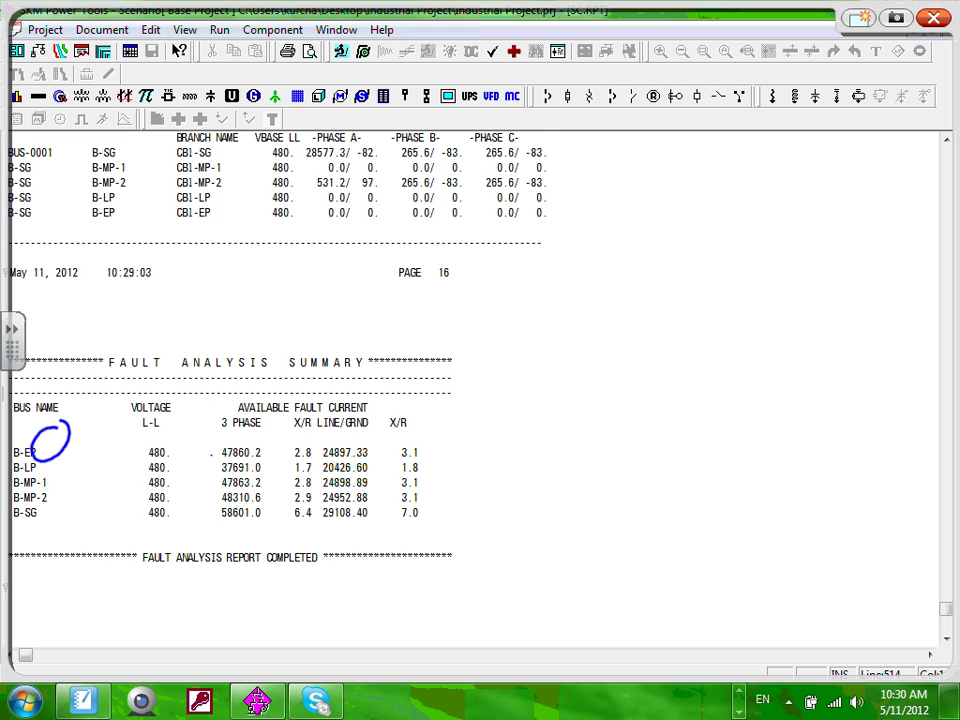
pyautogui.moveTo(211, 454); pyautogui.dragTo(276, 458)
pyautogui.moveTo(30, 524); pyautogui.dragTo(69, 526)
pyautogui.moveTo(227, 504)
pyautogui.mouseDown()
pyautogui.moveTo(238, 544)
pyautogui.moveTo(232, 504)
pyautogui.mouseUp()
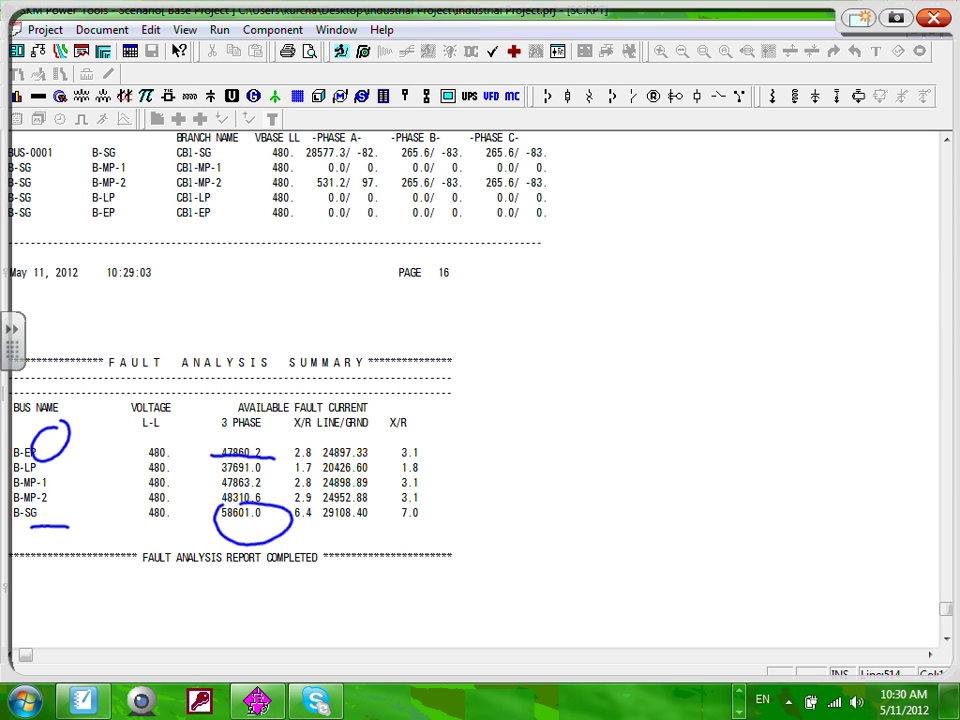
pyautogui.moveTo(398, 342)
pyautogui.mouseDown()
pyautogui.moveTo(175, 373)
pyautogui.moveTo(393, 338)
pyautogui.mouseUp()
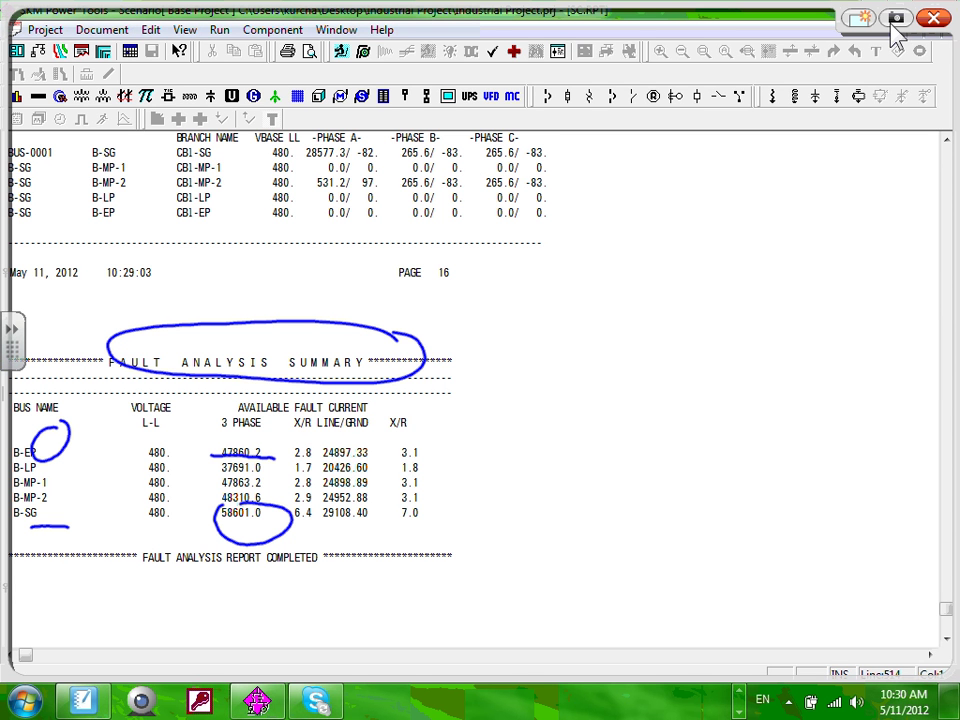
pyautogui.click(933, 19)
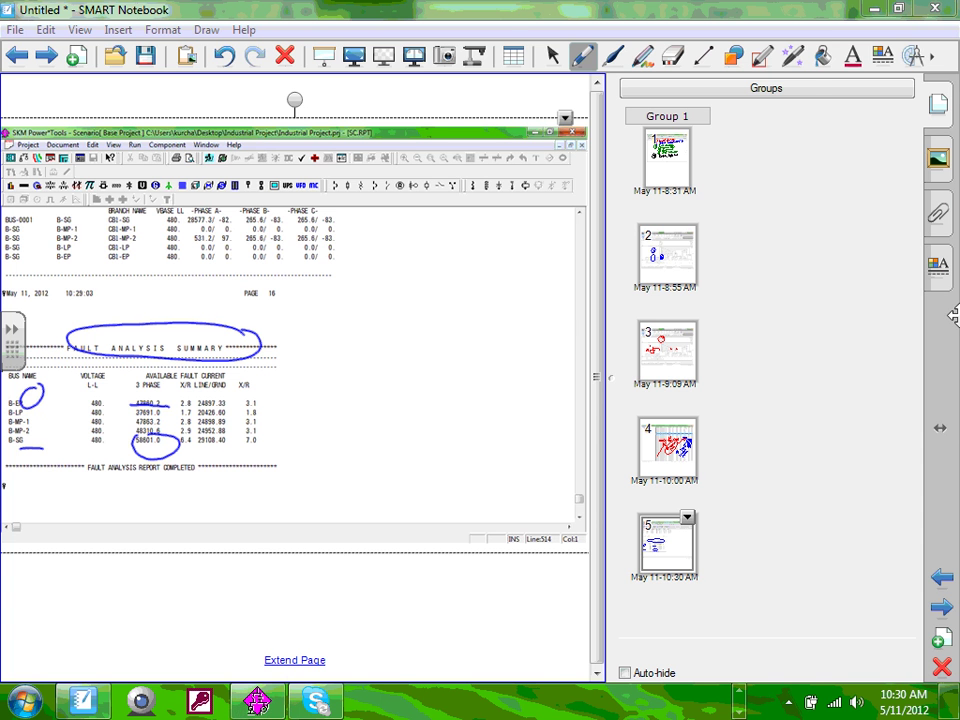
# Step: Switch back to SKM Power*Tools from SMART Notebook and Revit, close SC.RPT and maximize the one-line diagram 1LINE001.DRW
pyautogui.click(876, 10)
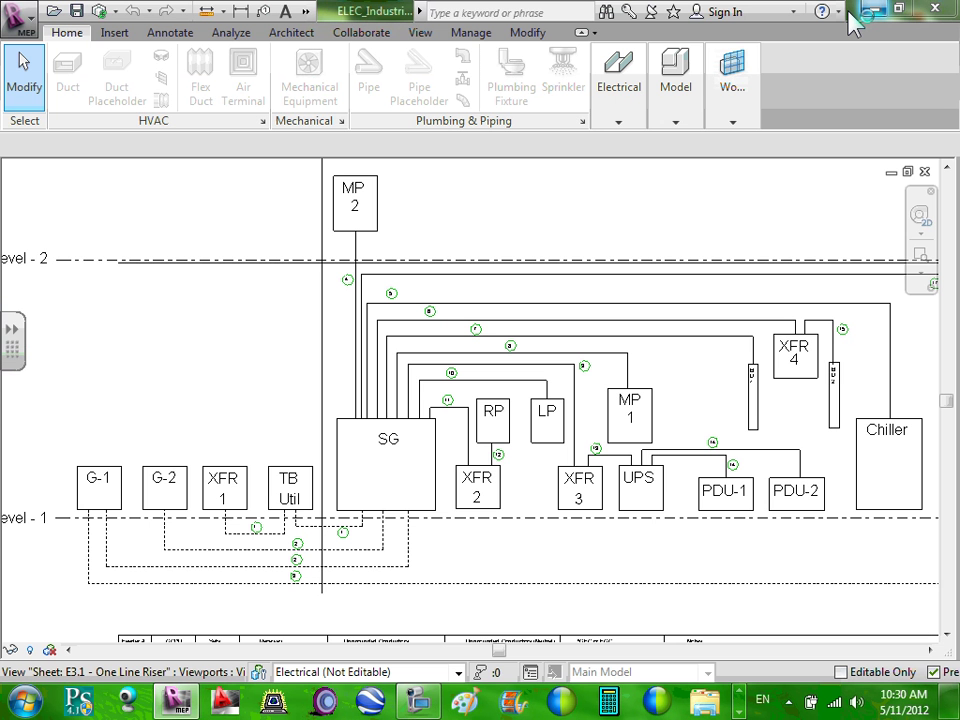
pyautogui.click(874, 9)
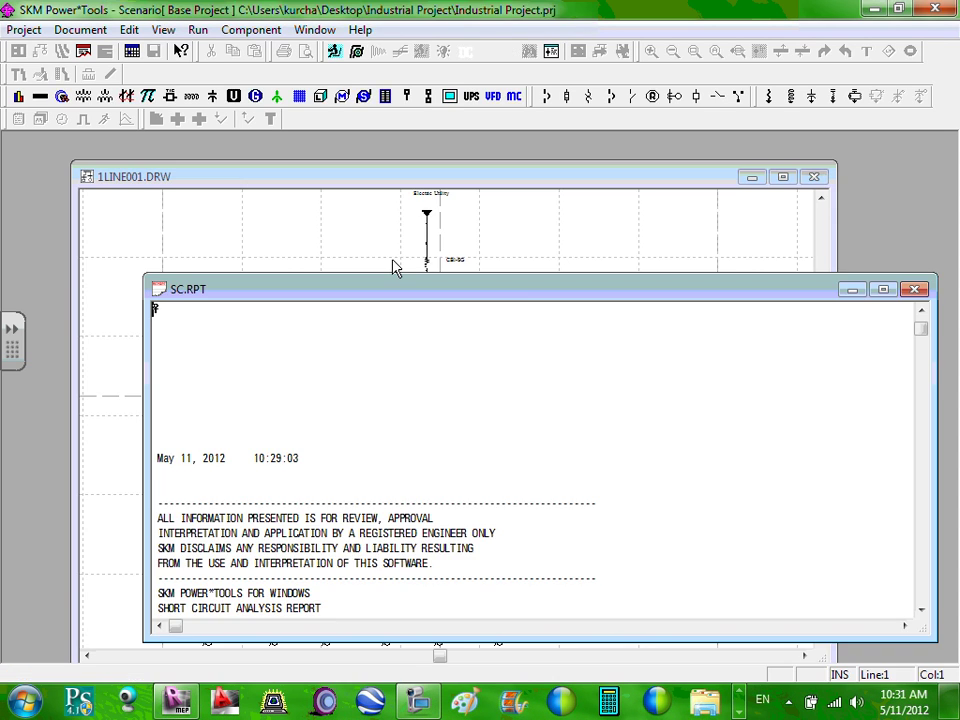
pyautogui.click(916, 291)
pyautogui.click(783, 177)
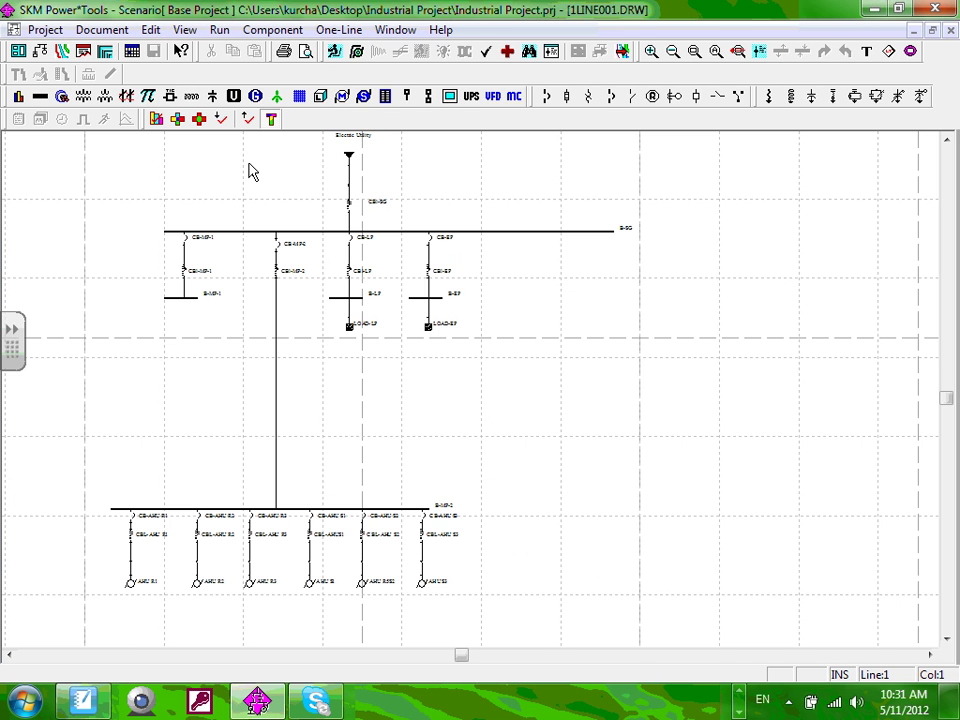
# Step: Reopen the short-circuit report SC.RPT from the one-line diagram and examine its closing Fault Analysis Summary
pyautogui.click(83, 52)
pyautogui.click(350, 360)
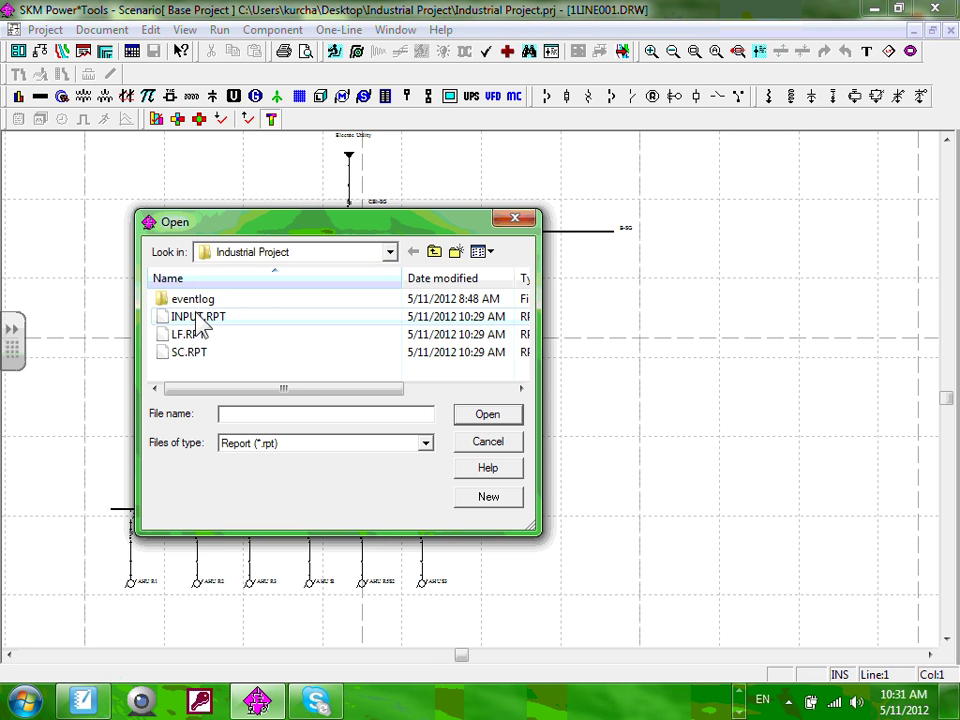
pyautogui.click(188, 353)
pyautogui.doubleClick(188, 353)
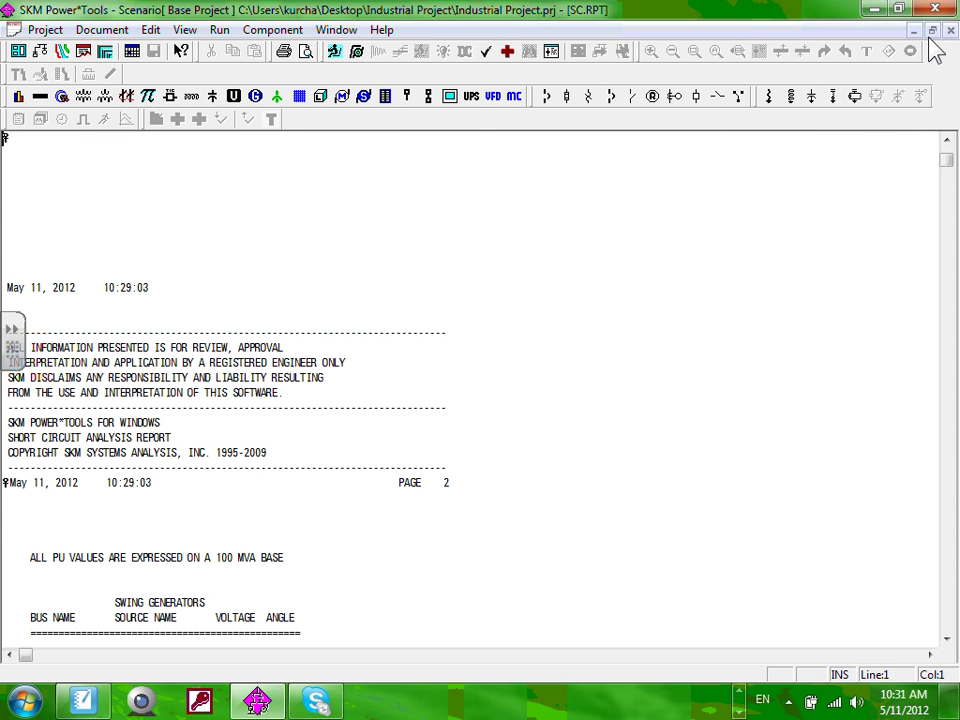
pyautogui.moveTo(951, 163); pyautogui.dragTo(952, 660)
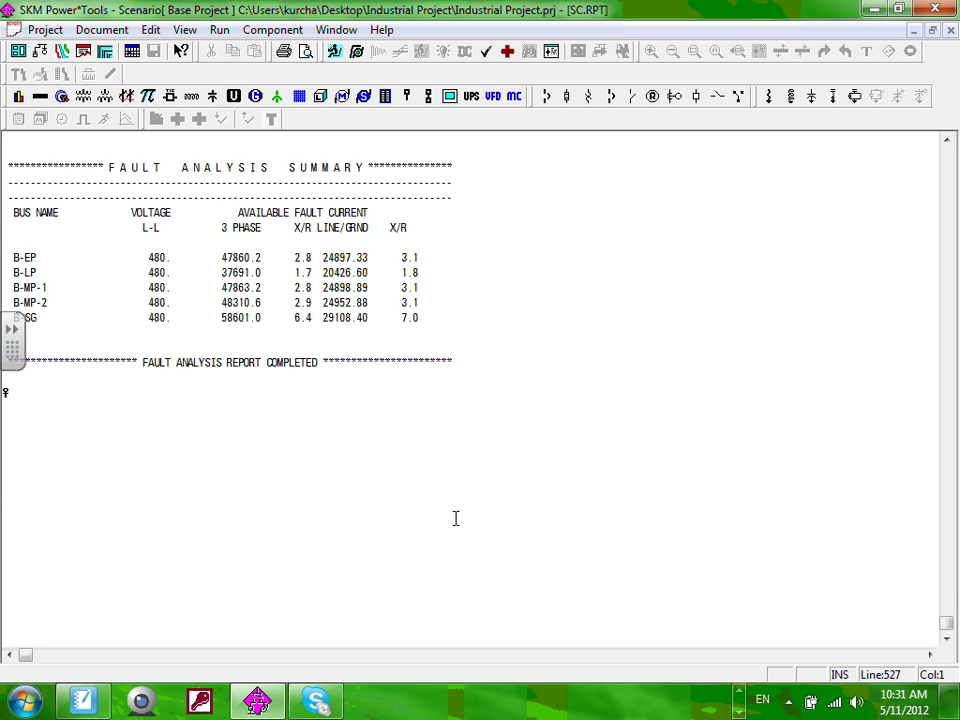
# Step: Mark the Fault Analysis Summary heading and its bus table in red ink, clear the ink layer and close SC.RPT
pyautogui.hotkey('ctrl', '2')
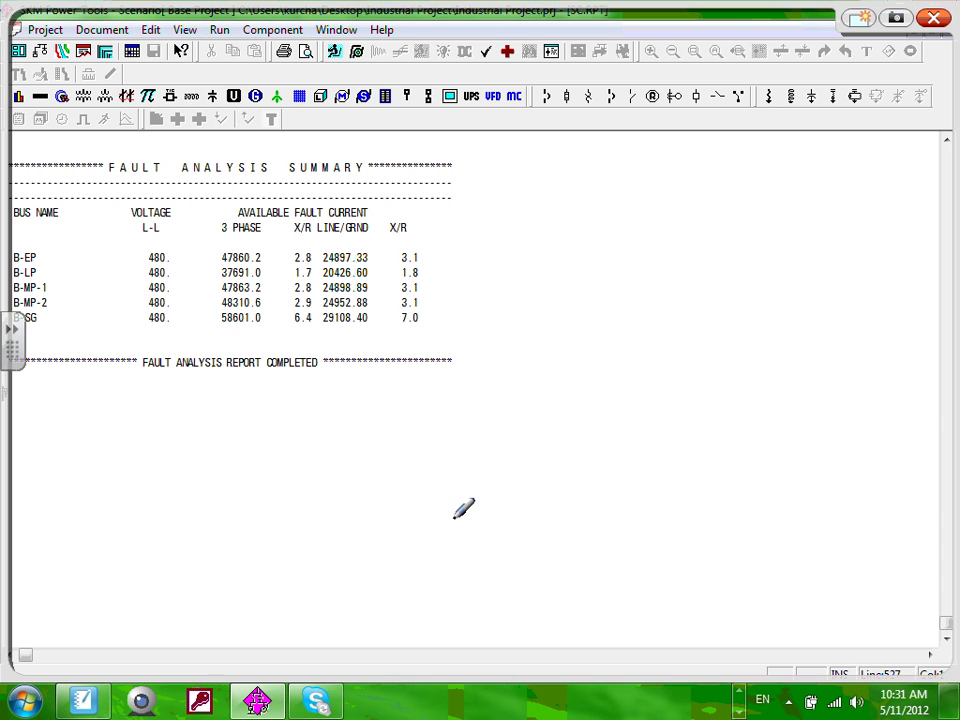
pyautogui.moveTo(390, 153)
pyautogui.mouseDown()
pyautogui.moveTo(140, 192)
pyautogui.moveTo(435, 204)
pyautogui.mouseUp()
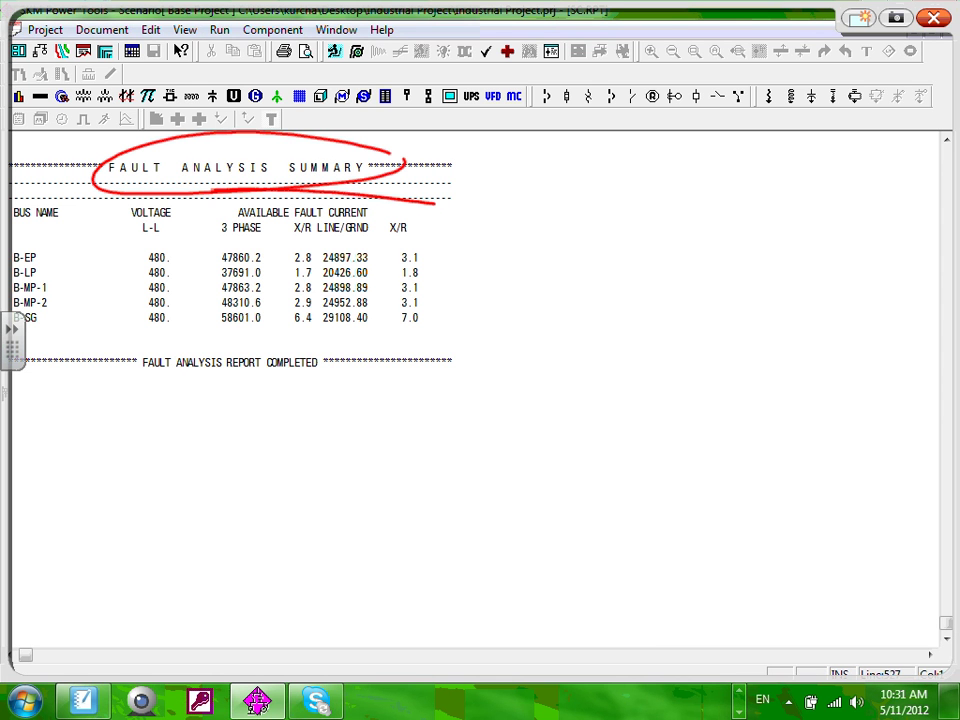
pyautogui.moveTo(60, 193)
pyautogui.mouseDown()
pyautogui.moveTo(398, 352)
pyautogui.moveTo(433, 200)
pyautogui.mouseUp()
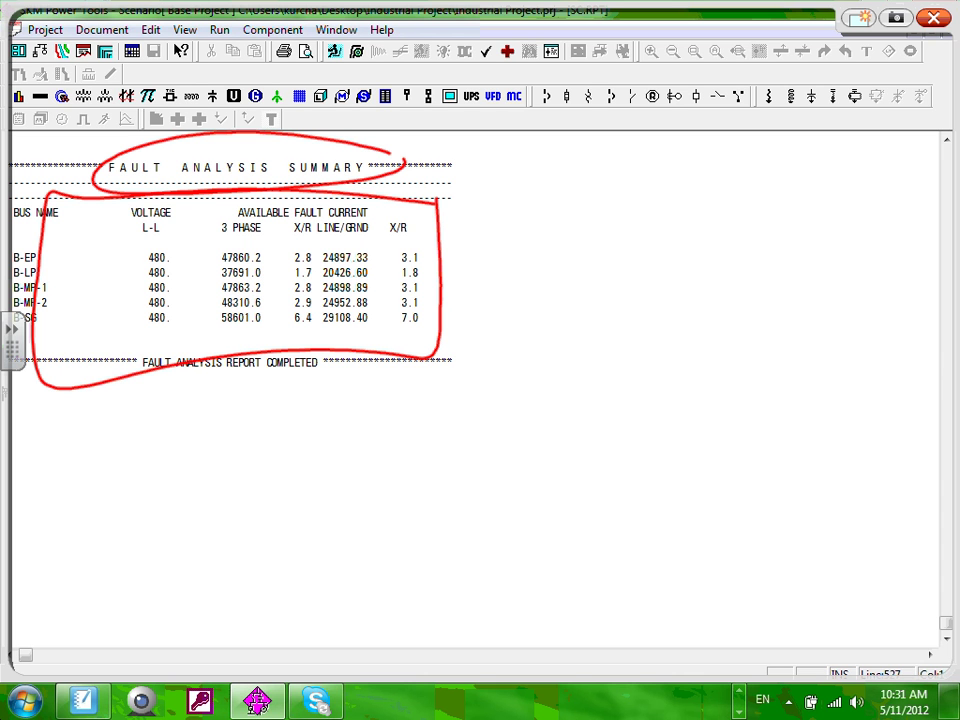
pyautogui.click(936, 20)
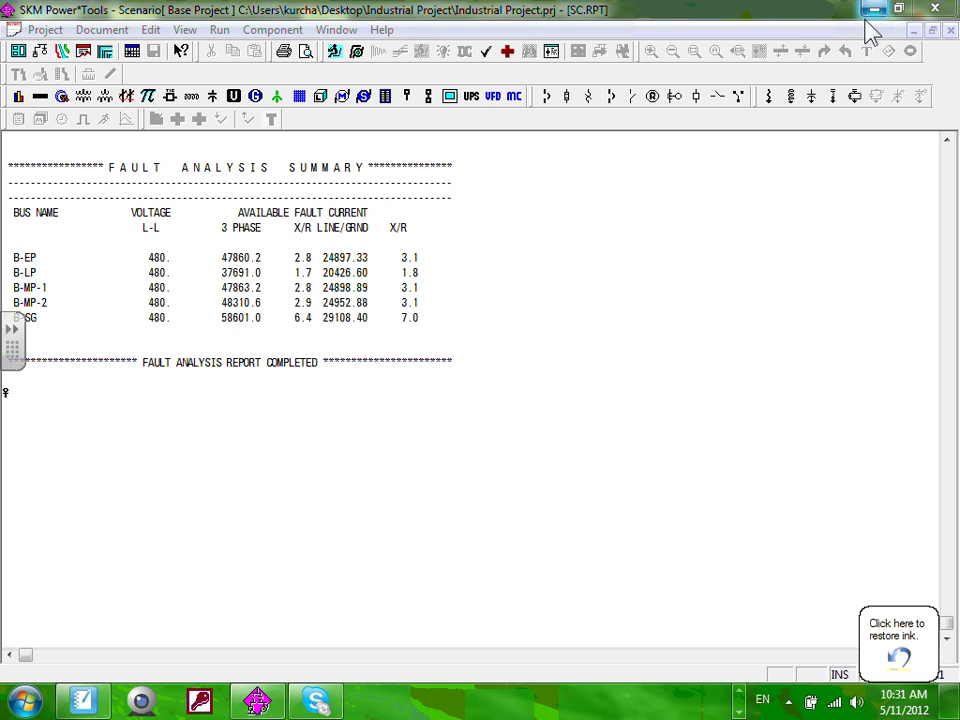
pyautogui.click(949, 31)
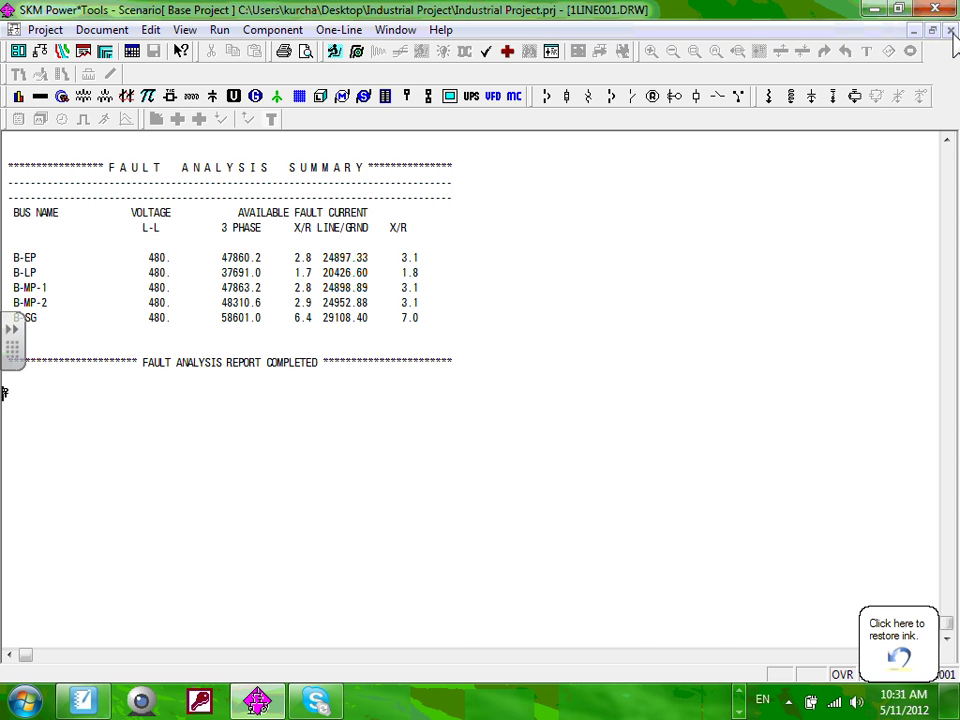
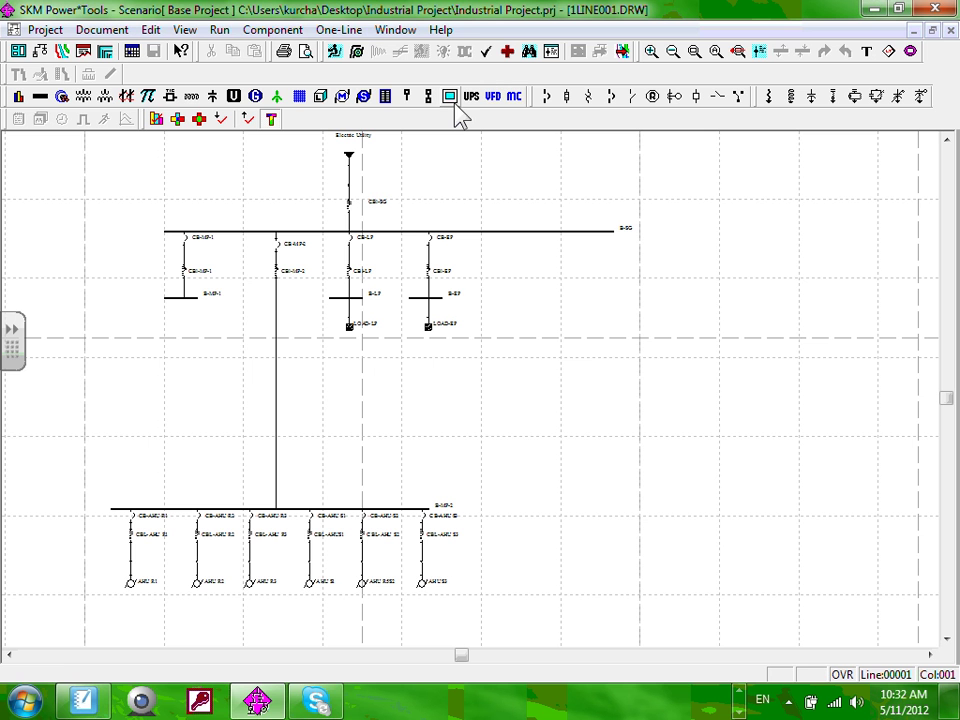
# Step: Place a meter below the B-SG bus, to the right of B-EP, and connect a non-motor load beneath it
pyautogui.click(451, 97)
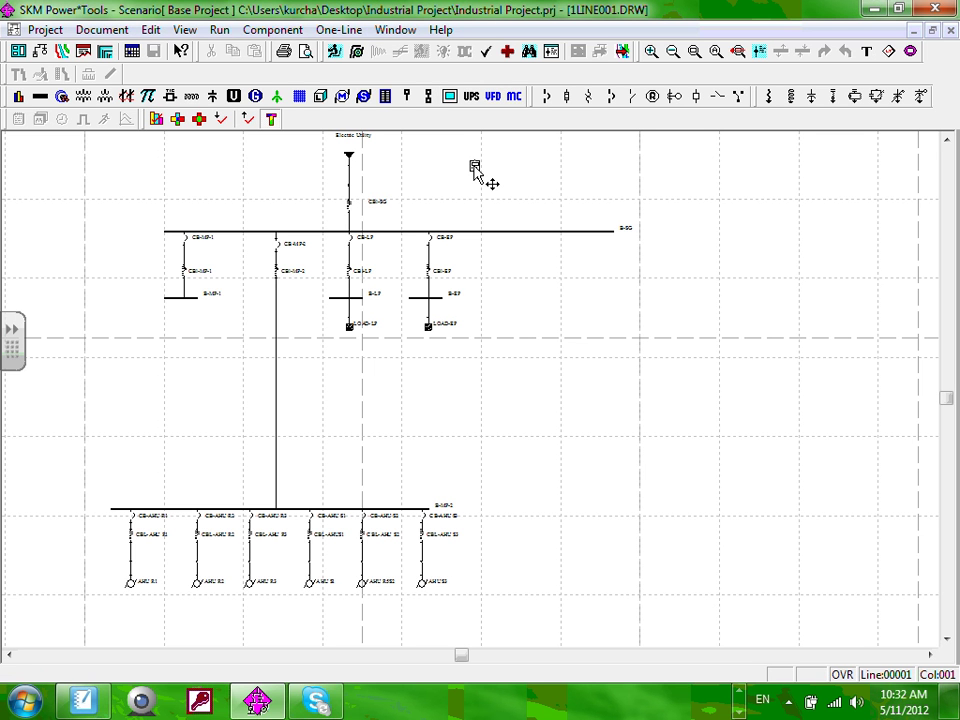
pyautogui.click(548, 266)
pyautogui.moveTo(548, 266); pyautogui.dragTo(548, 291)
pyautogui.press('Delete')
pyautogui.click(548, 298)
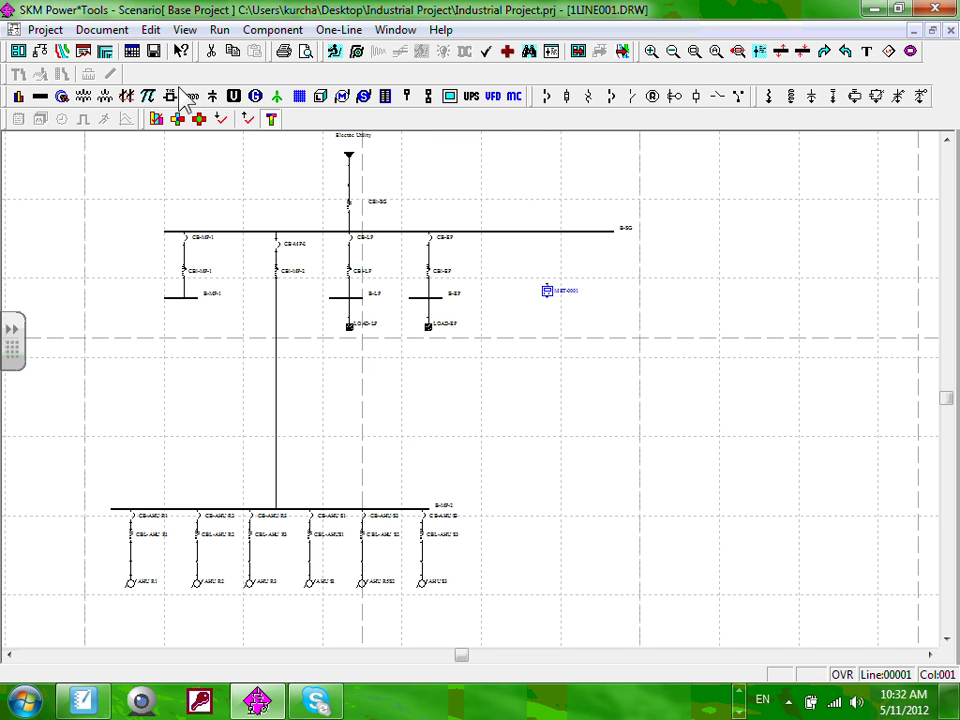
pyautogui.click(321, 97)
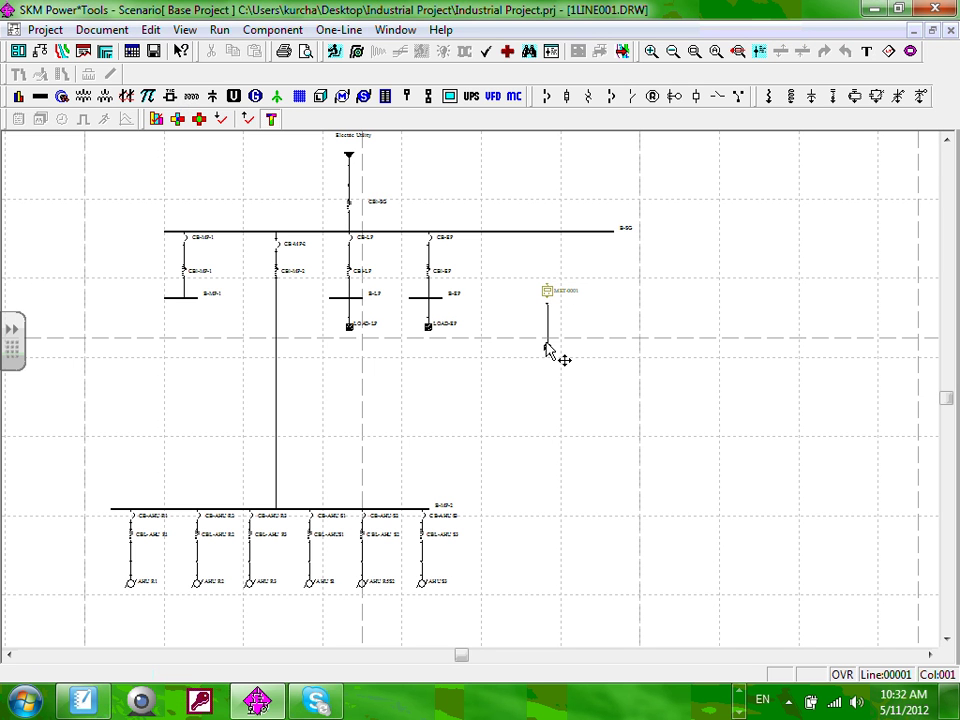
pyautogui.click(546, 342)
pyautogui.click(592, 271)
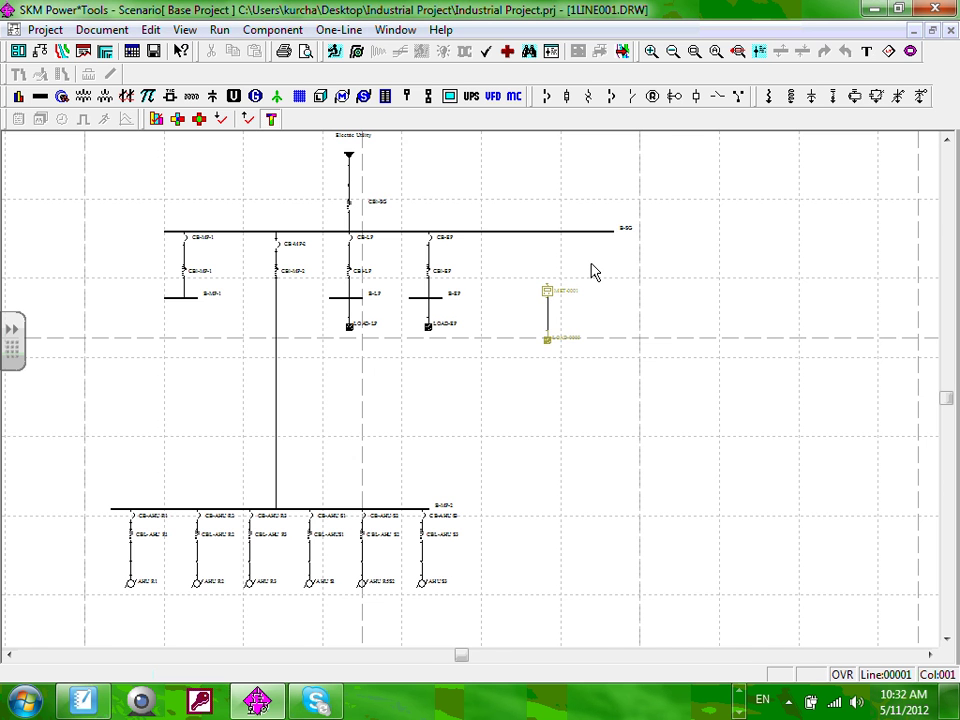
# Step: Destroy the new meter and its attached load, removing both from the project database
pyautogui.scroll(1, 592, 271)
pyautogui.scroll(1, 729, 408)
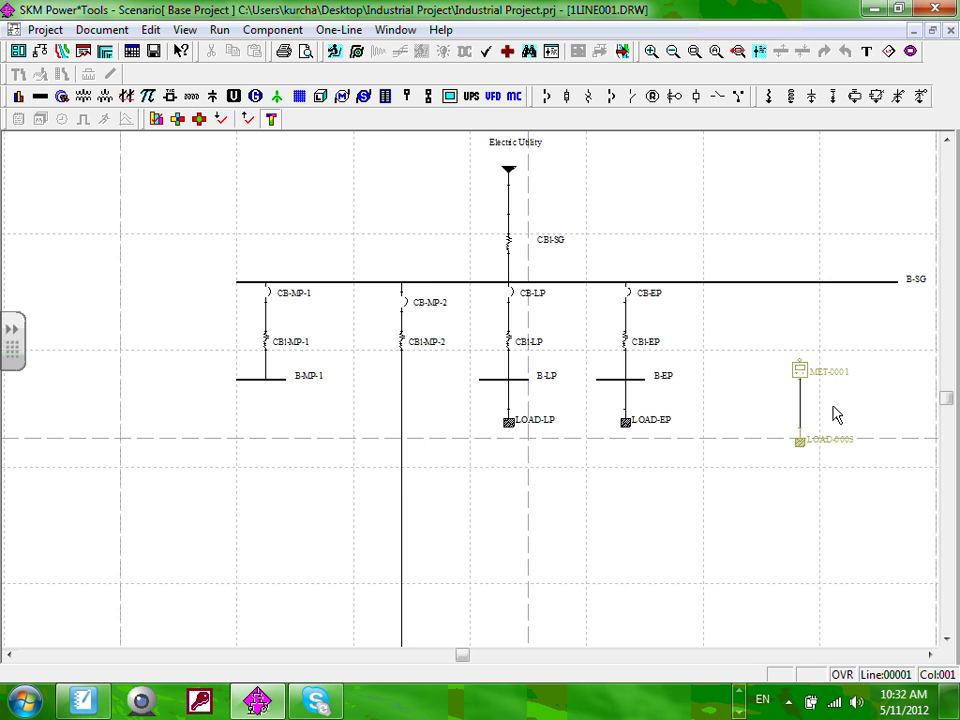
pyautogui.moveTo(836, 415); pyautogui.dragTo(494, 412)
pyautogui.scroll(1, 563, 400)
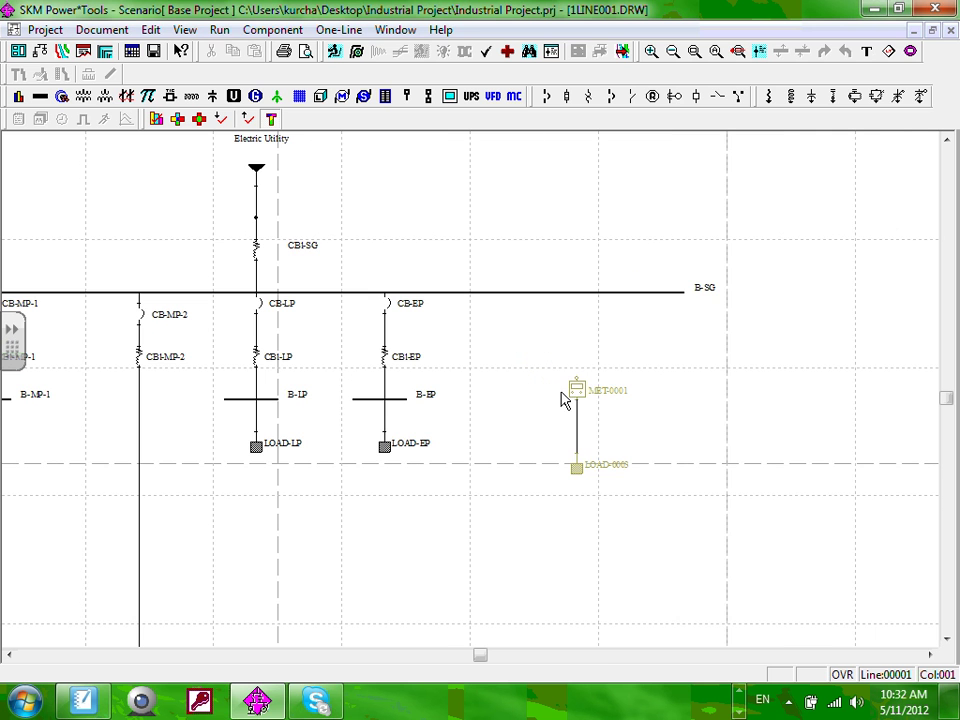
pyautogui.rightClick(607, 490)
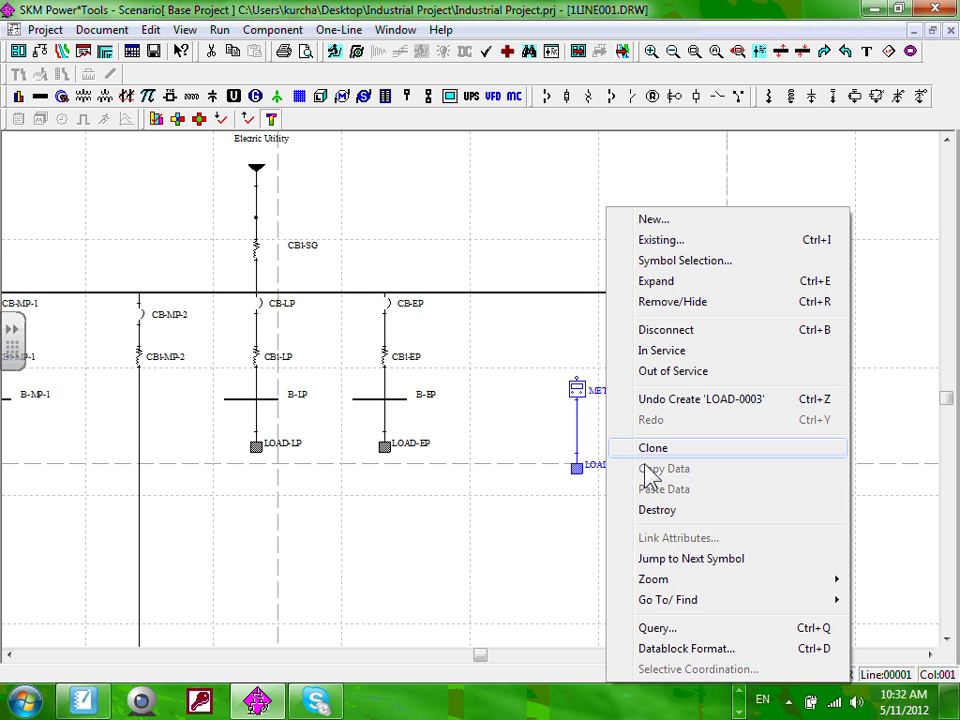
pyautogui.click(657, 509)
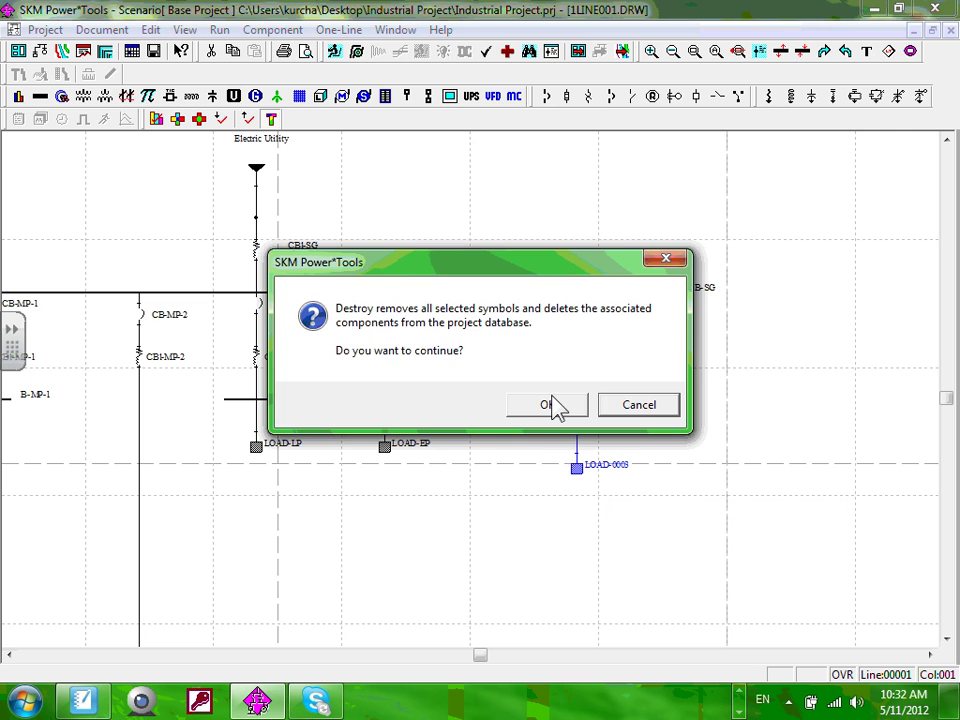
pyautogui.click(548, 405)
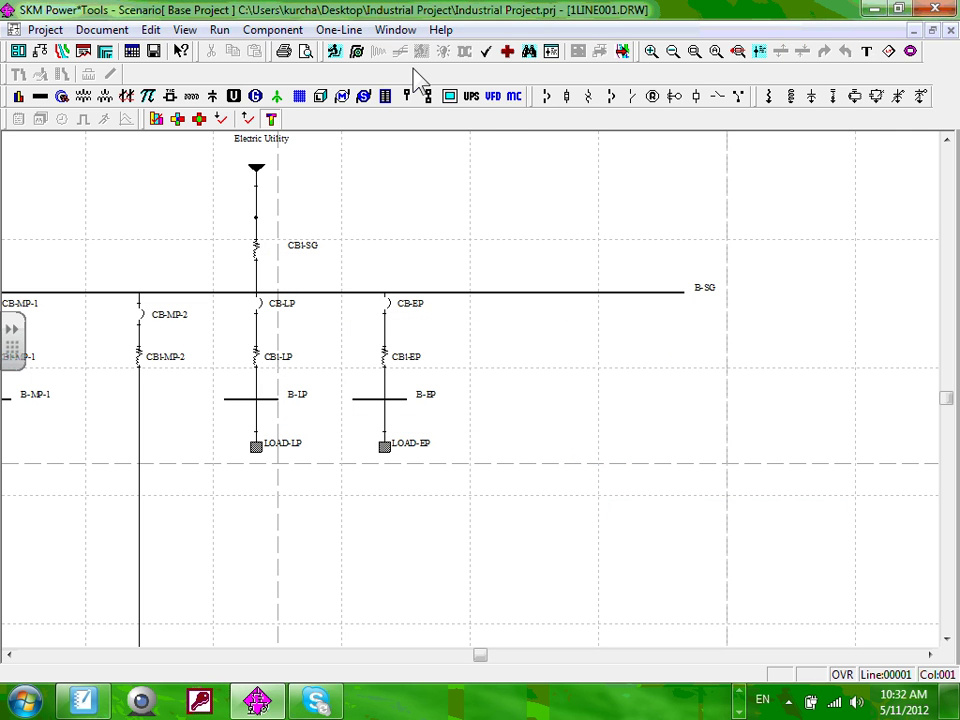
# Step: Place a UPS below the B-SG bus, to the right of B-EP, and connect a non-motor load beneath it
pyautogui.click(471, 96)
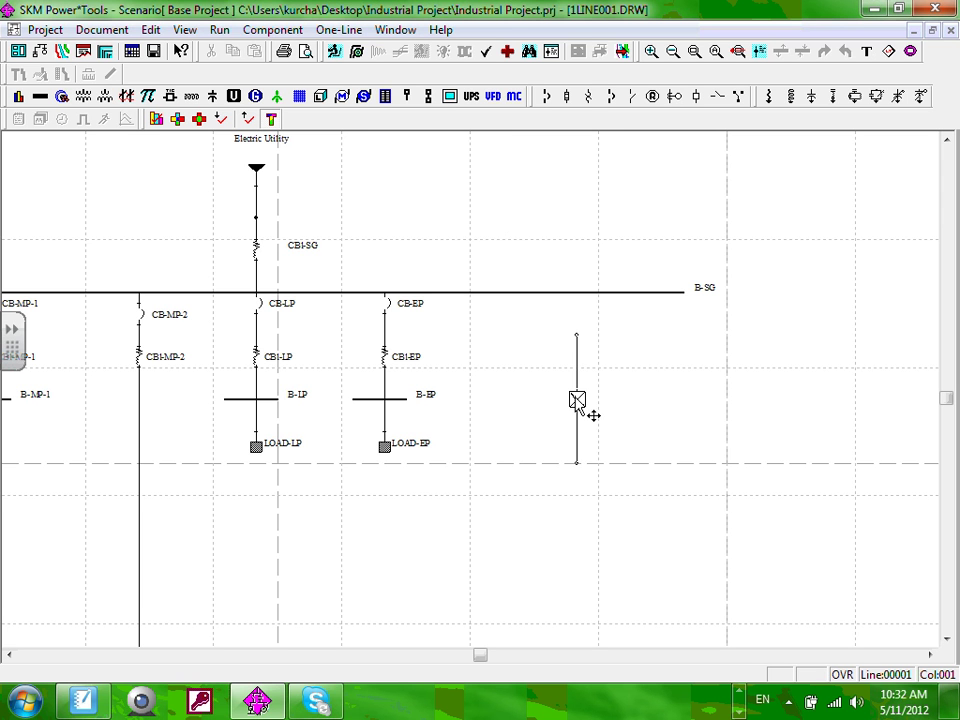
pyautogui.click(566, 401)
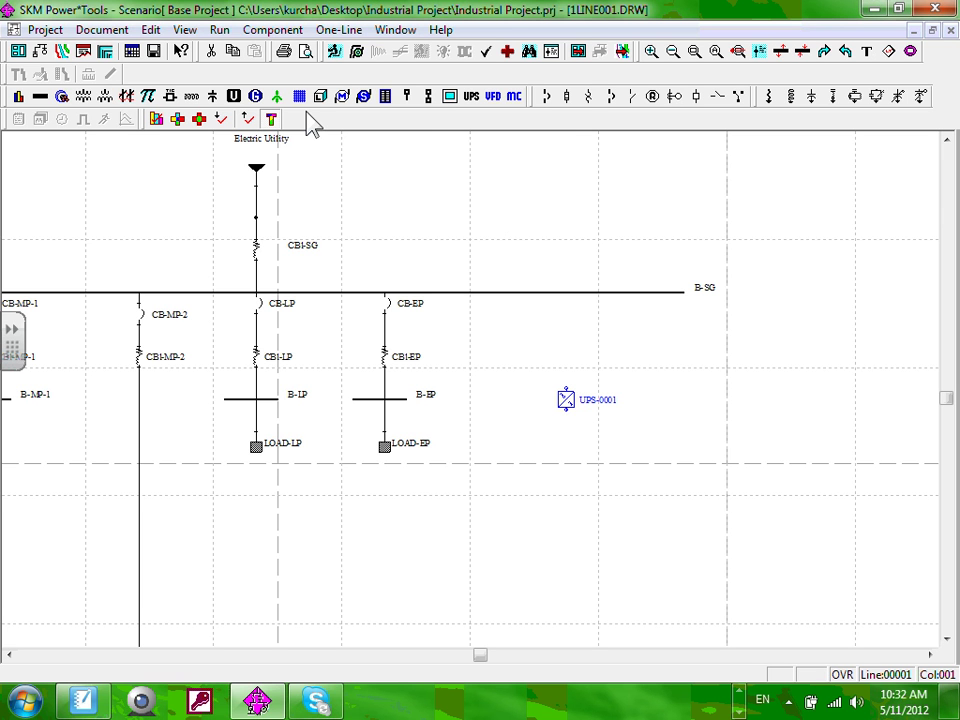
pyautogui.click(378, 198)
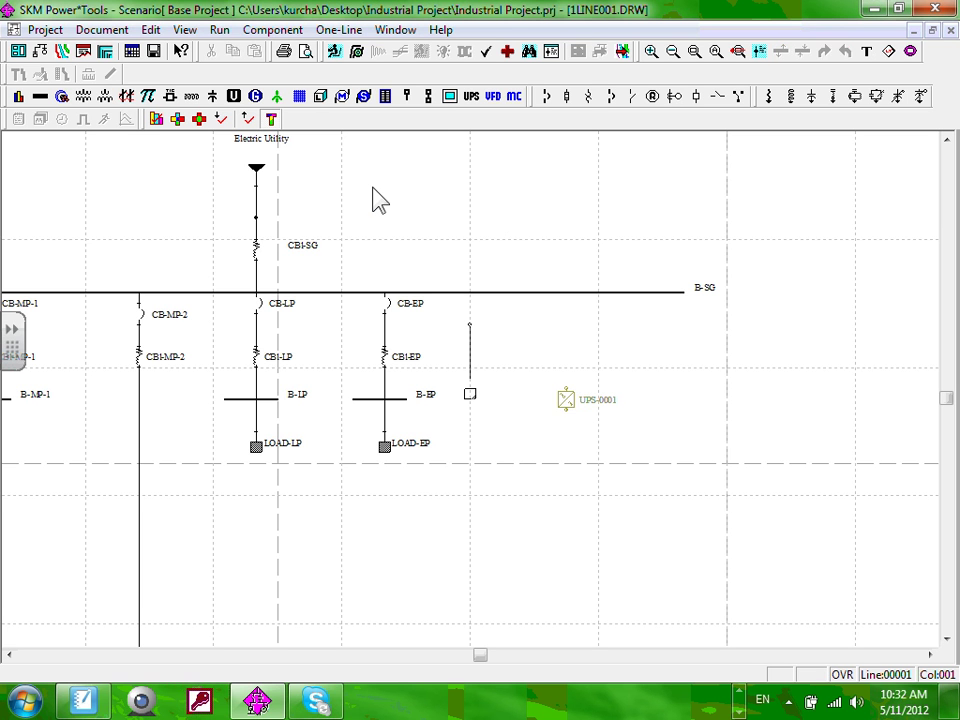
pyautogui.click(566, 480)
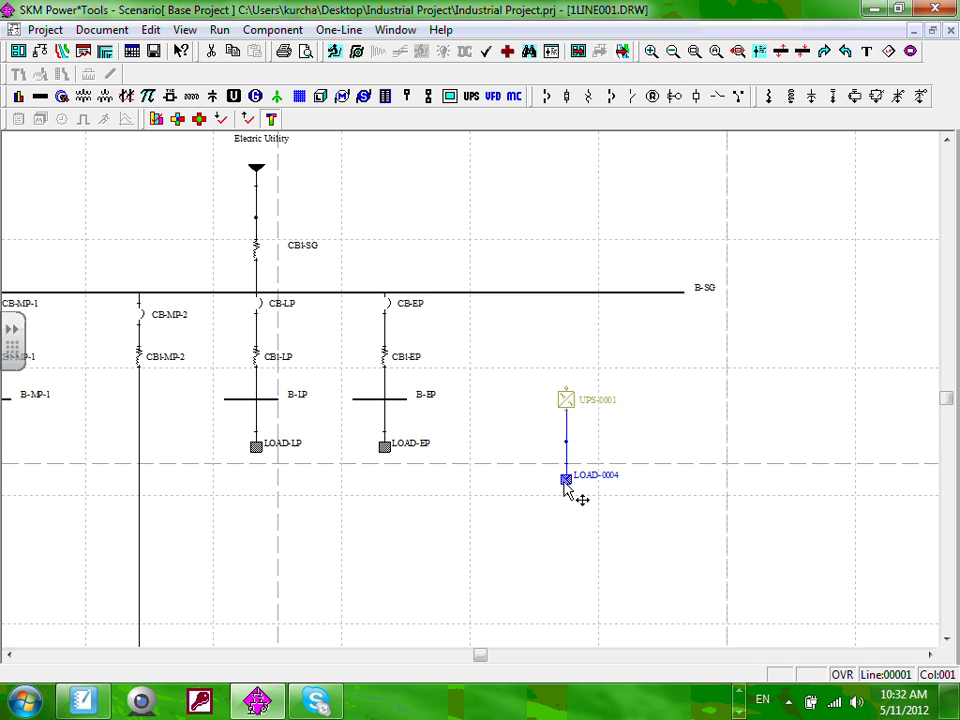
# Step: Add a cable and attach it to the supply side of the new UPS
pyautogui.click(38, 96)
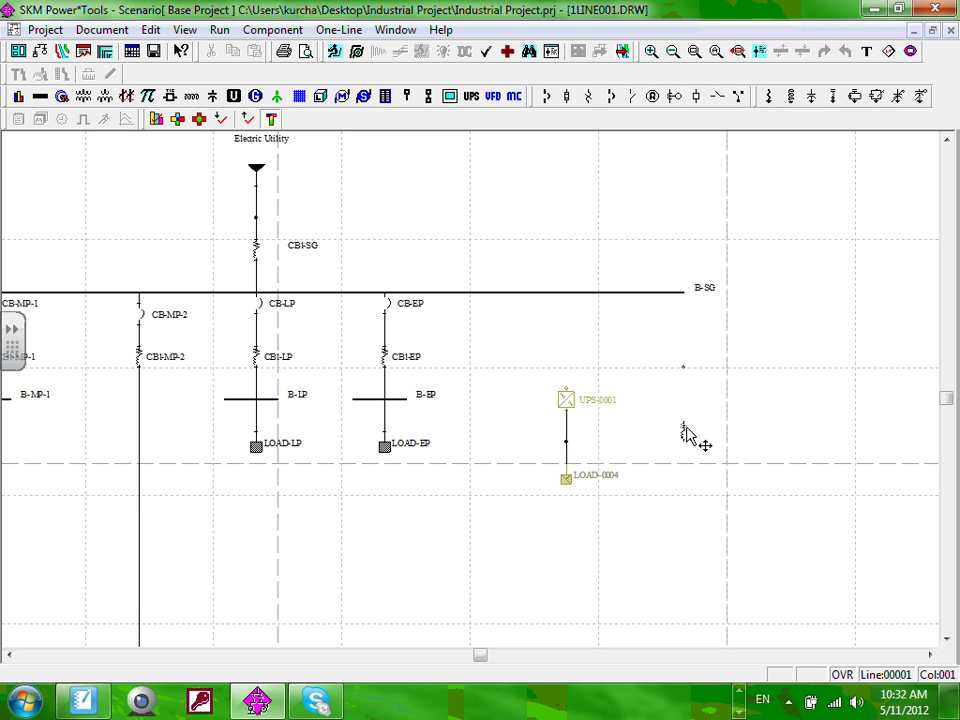
pyautogui.click(685, 418)
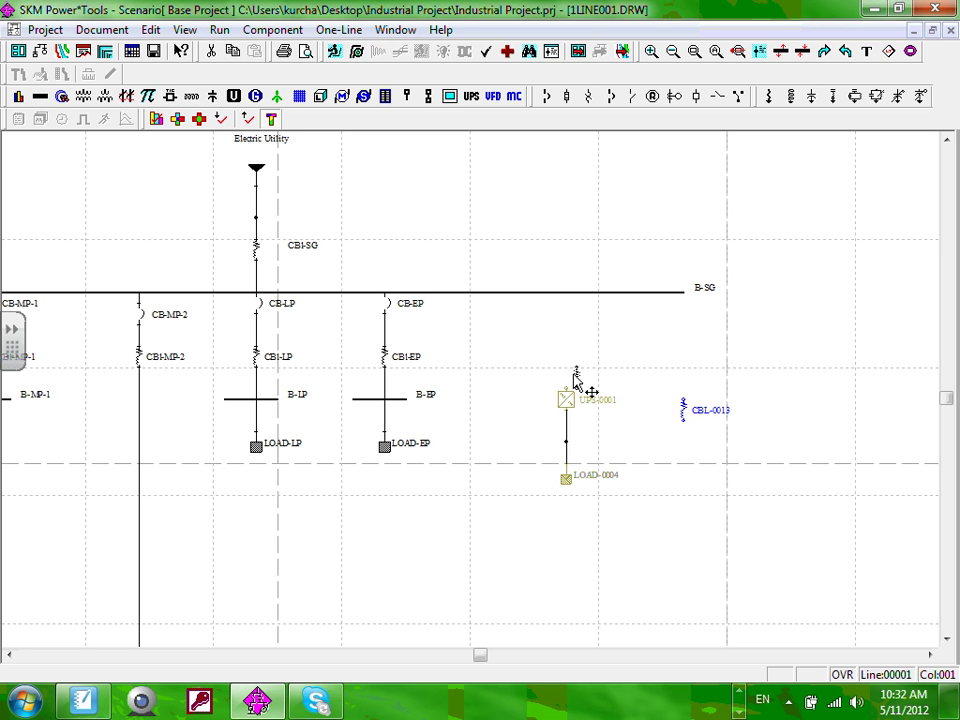
pyautogui.moveTo(568, 381); pyautogui.dragTo(565, 360)
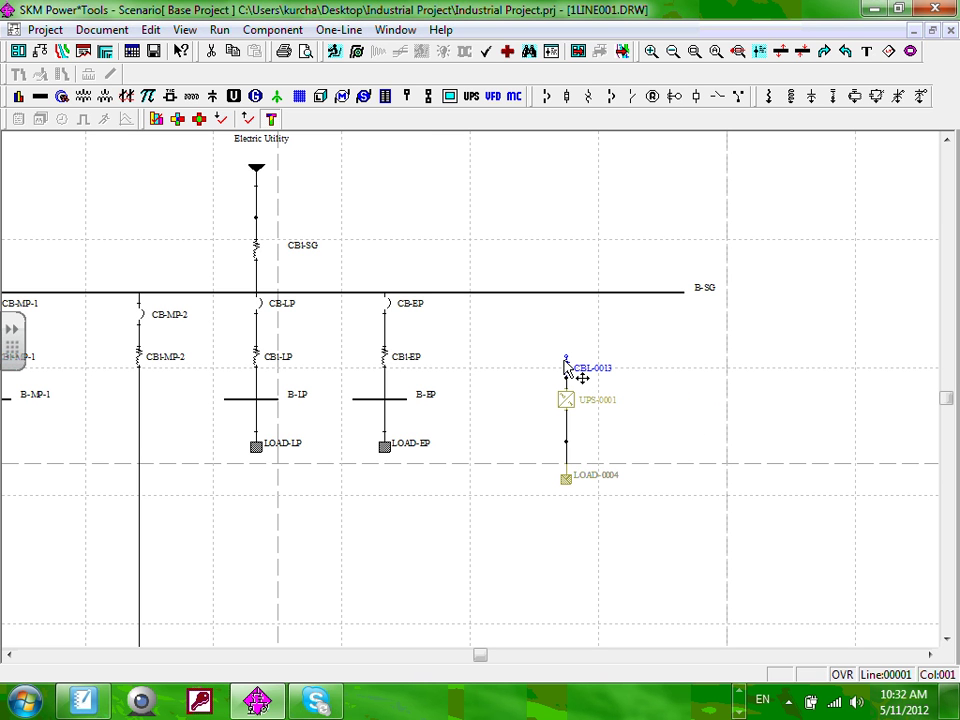
pyautogui.click(632, 396)
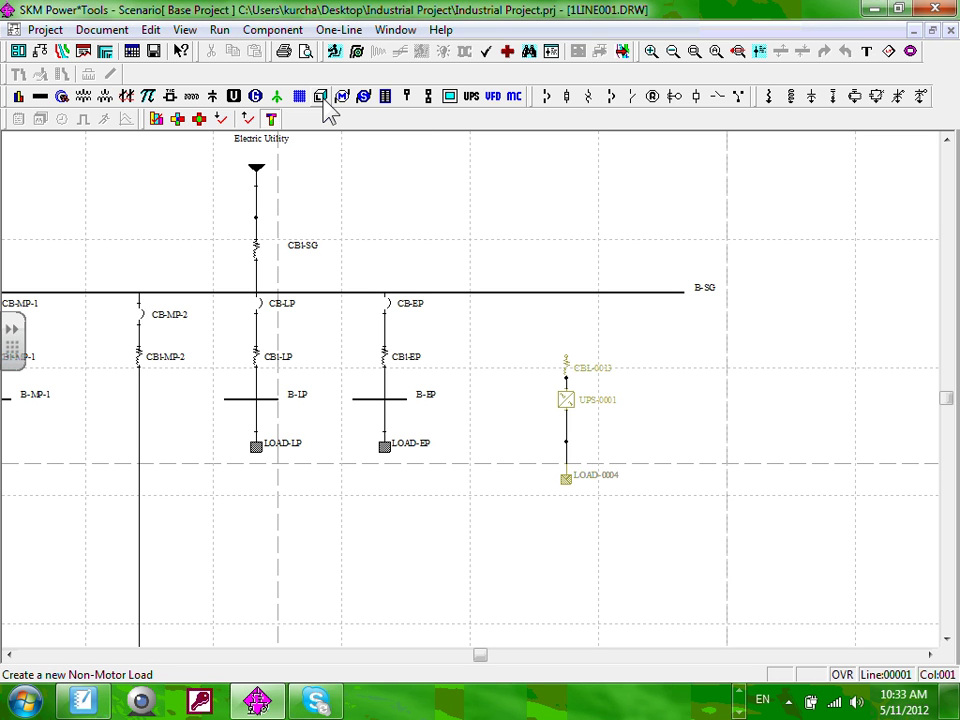
# Step: Place a circuit breaker on the B-SG bus above the UPS and move the UPS cable up to connect to it
pyautogui.click(652, 97)
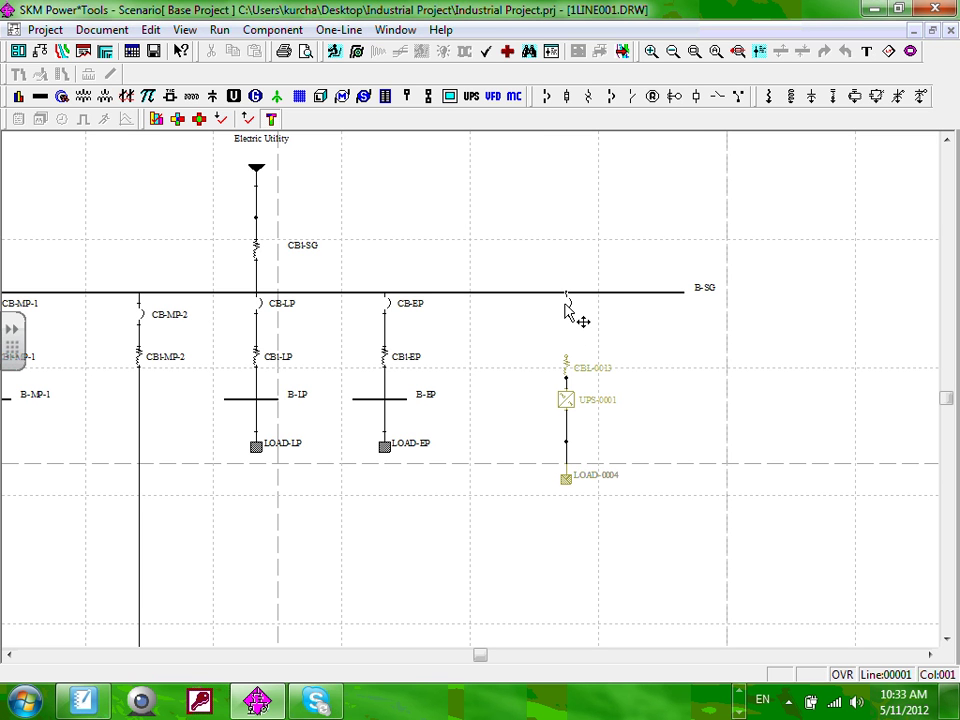
pyautogui.click(565, 308)
pyautogui.click(567, 376)
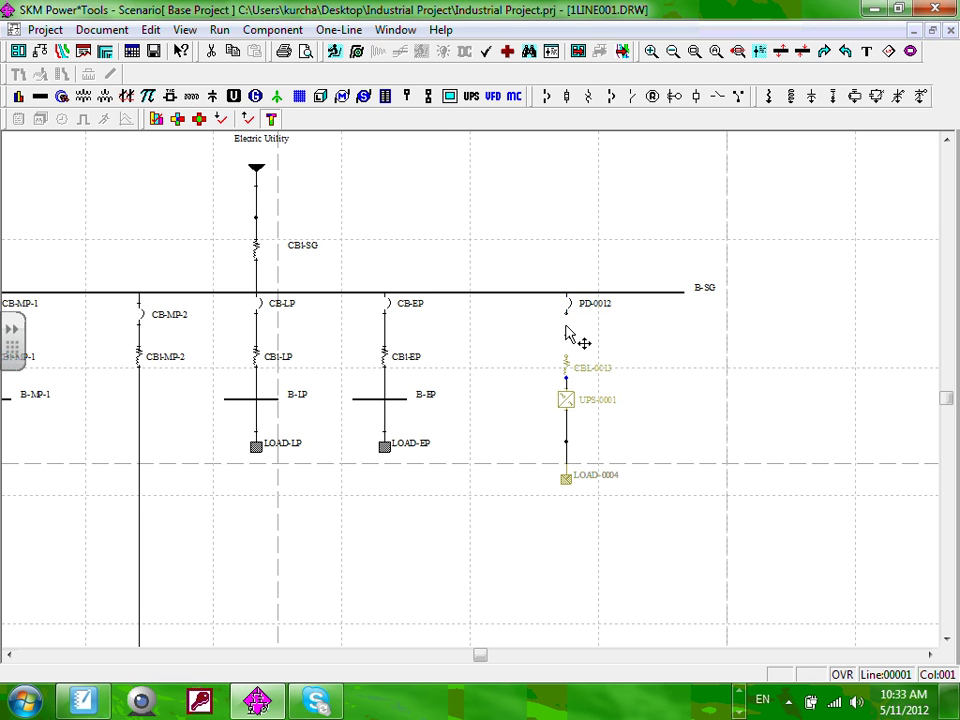
pyautogui.moveTo(566, 333)
pyautogui.mouseDown()
pyautogui.moveTo(563, 357)
pyautogui.moveTo(606, 351)
pyautogui.moveTo(569, 332)
pyautogui.mouseUp()
pyautogui.click(565, 362)
pyautogui.click(632, 342)
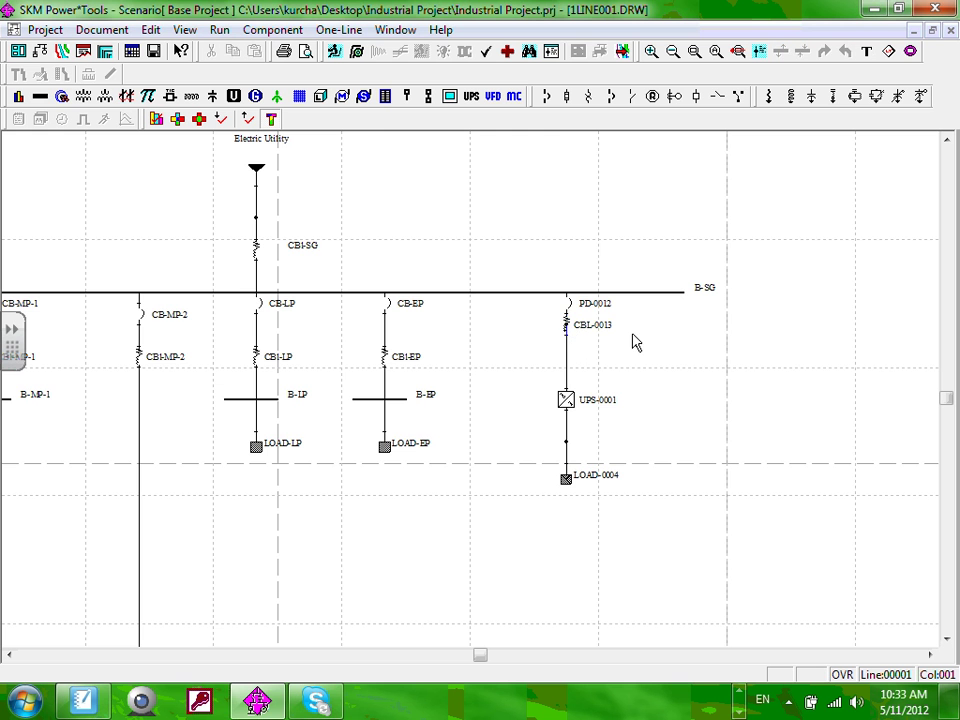
# Step: Reposition the connection node so it lies on the straight vertical line midway between the cable and the UPS
pyautogui.moveTo(585, 338); pyautogui.dragTo(553, 342)
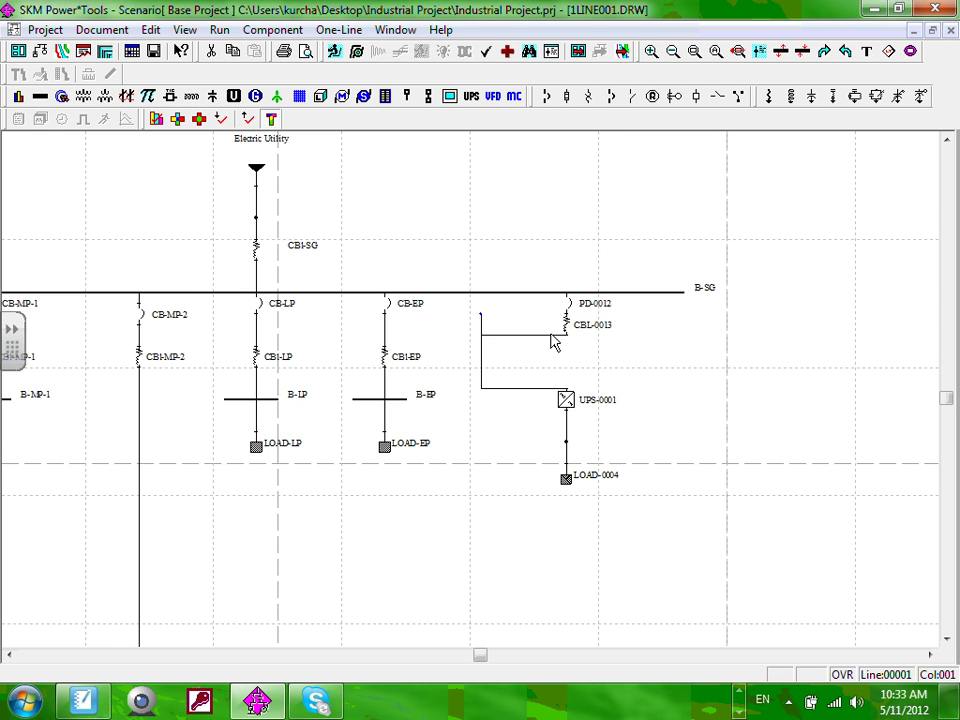
pyautogui.scroll(1, 553, 342)
pyautogui.moveTo(640, 378); pyautogui.dragTo(640, 376)
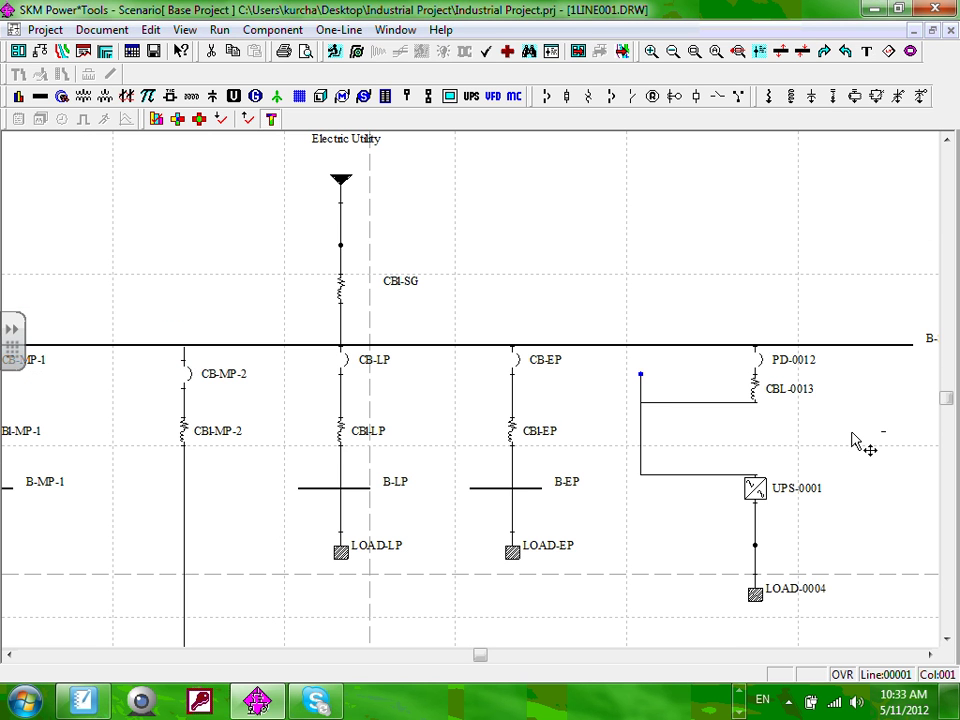
pyautogui.hotkey('ctrl', 'z')
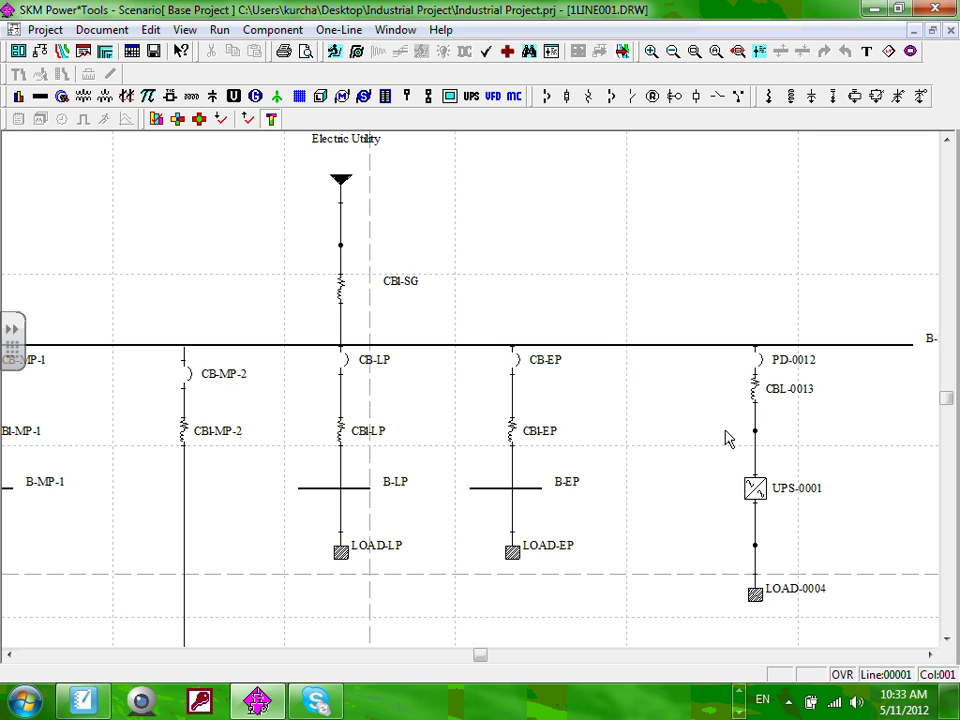
# Step: Examine the one-line diagram around the Electric Utility source, the B-SG bus and its feeders, including the new UPS branch
pyautogui.scroll(-1, 727, 440)
pyautogui.scroll(-1, 670, 380)
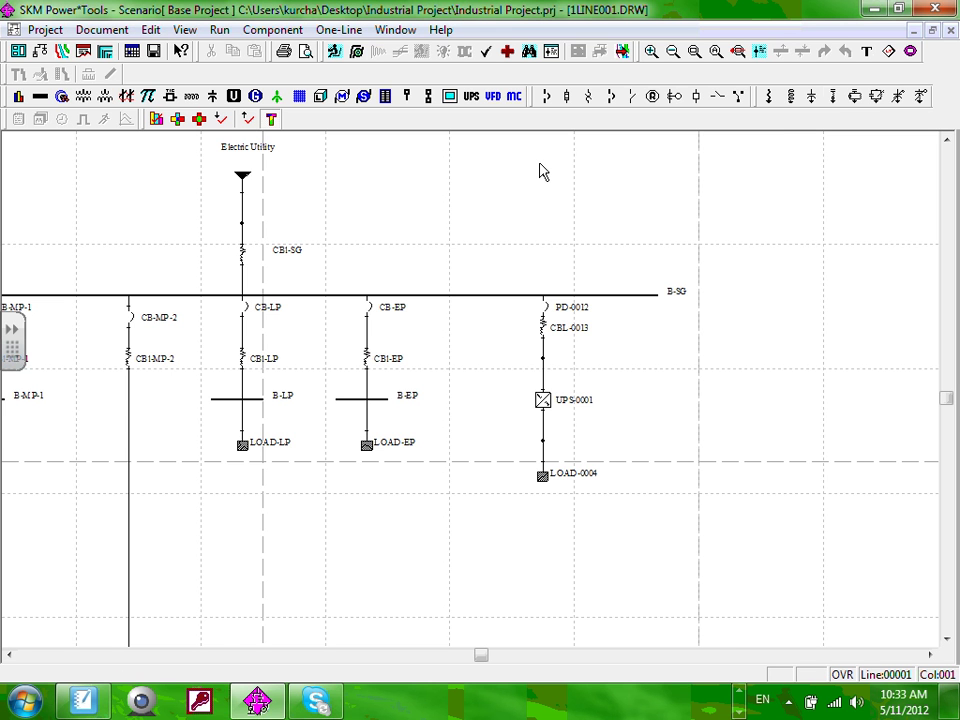
pyautogui.moveTo(532, 193); pyautogui.dragTo(553, 314)
pyautogui.scroll(-1, 545, 296)
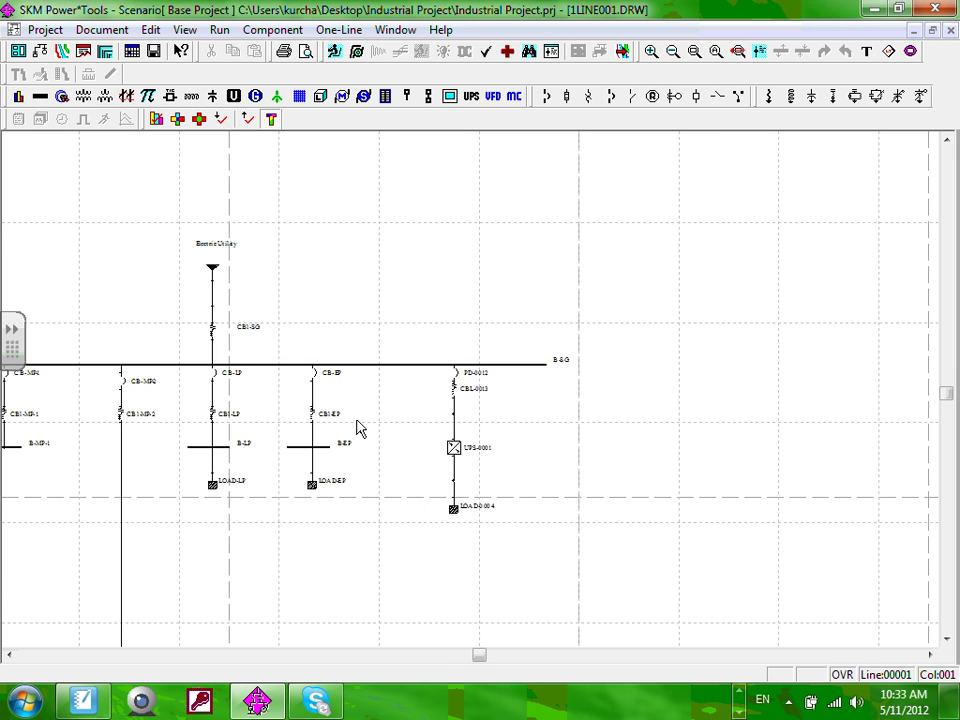
pyautogui.moveTo(360, 428); pyautogui.dragTo(230, 425)
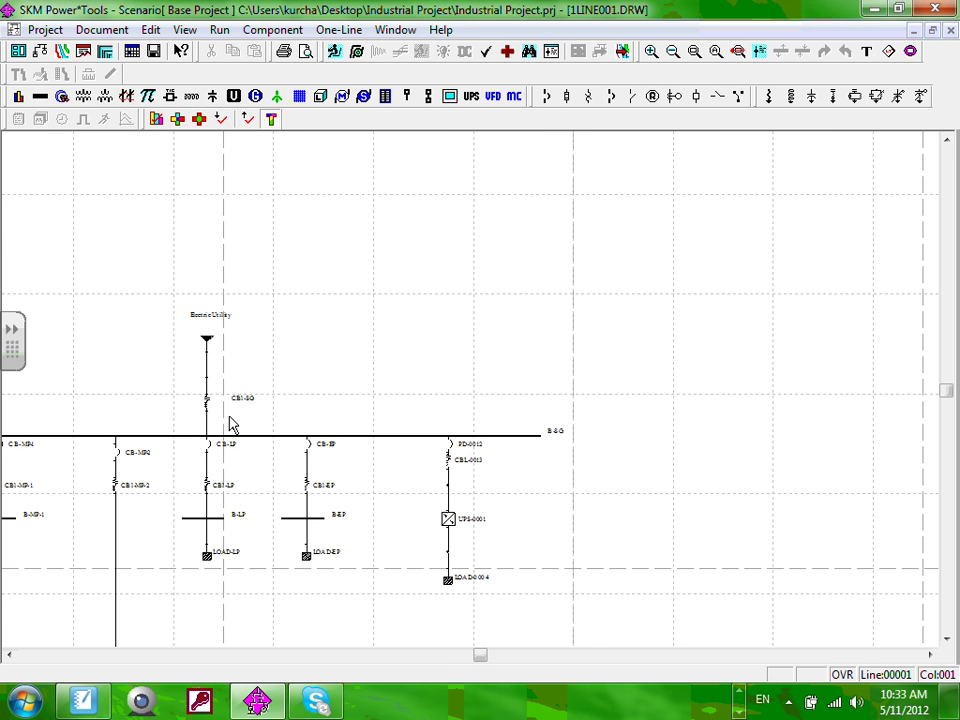
pyautogui.scroll(1, 230, 425)
pyautogui.scroll(1, 327, 391)
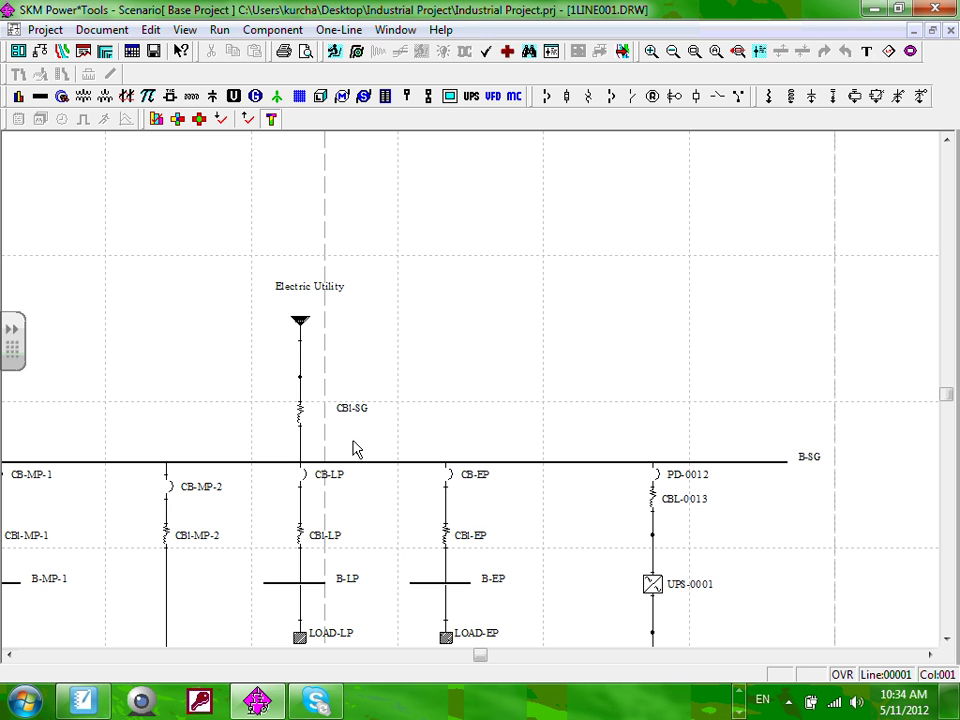
pyautogui.moveTo(368, 357); pyautogui.dragTo(245, 421)
pyautogui.moveTo(184, 320); pyautogui.dragTo(370, 452)
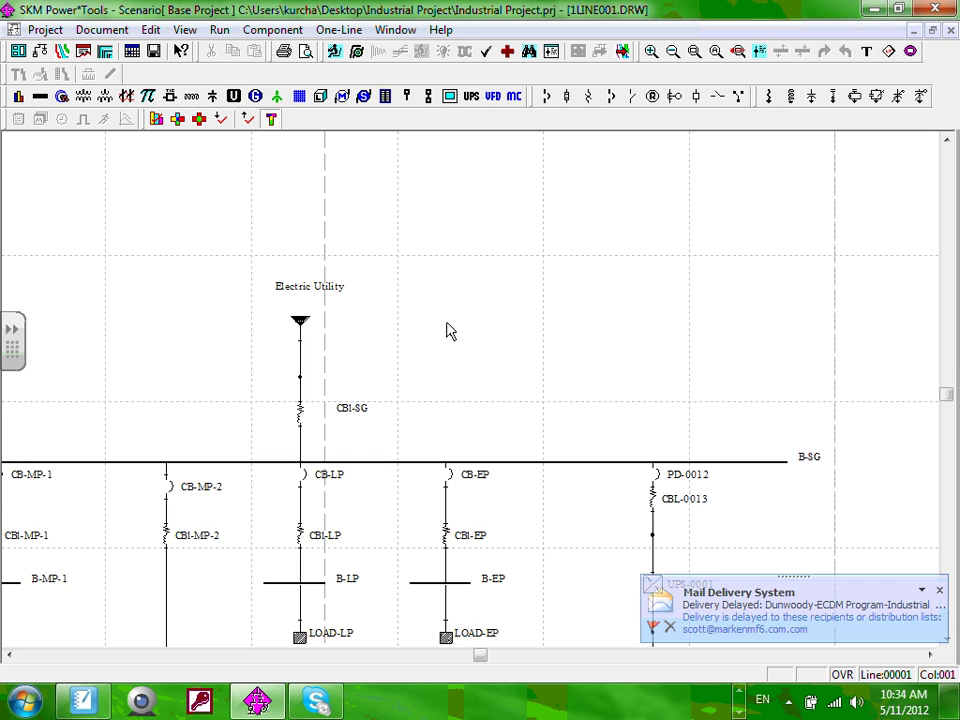
pyautogui.scroll(-2, 447, 331)
pyautogui.scroll(1, 410, 350)
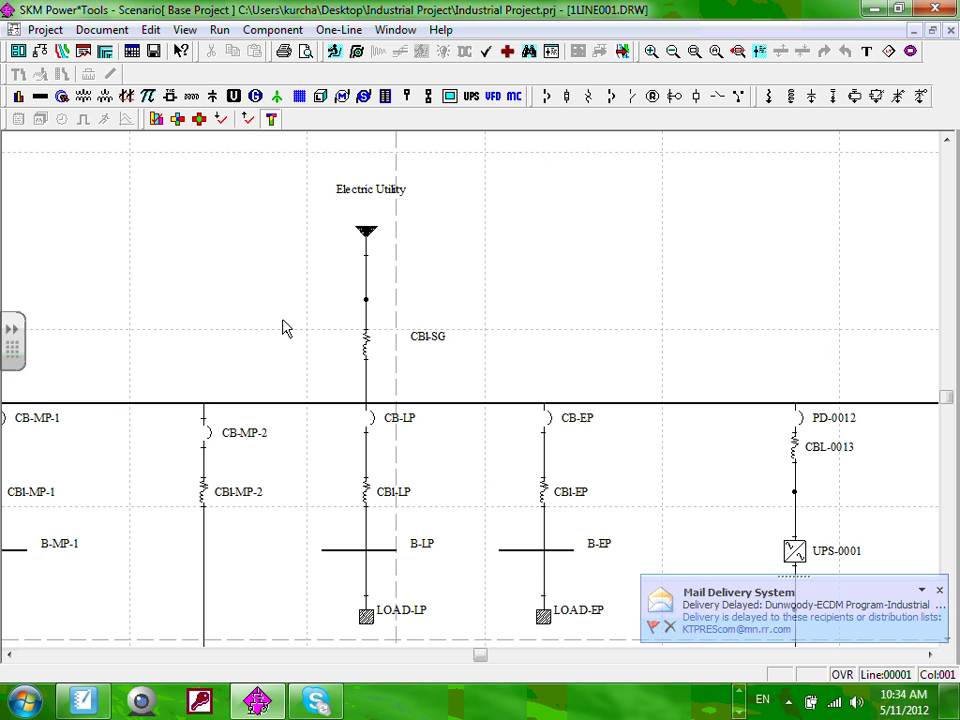
# Step: Clone the CBl-SG cable and connect the copy above the B-SG bus, between the CB-EP and UPS feeders
pyautogui.click(366, 352)
pyautogui.rightClick(366, 352)
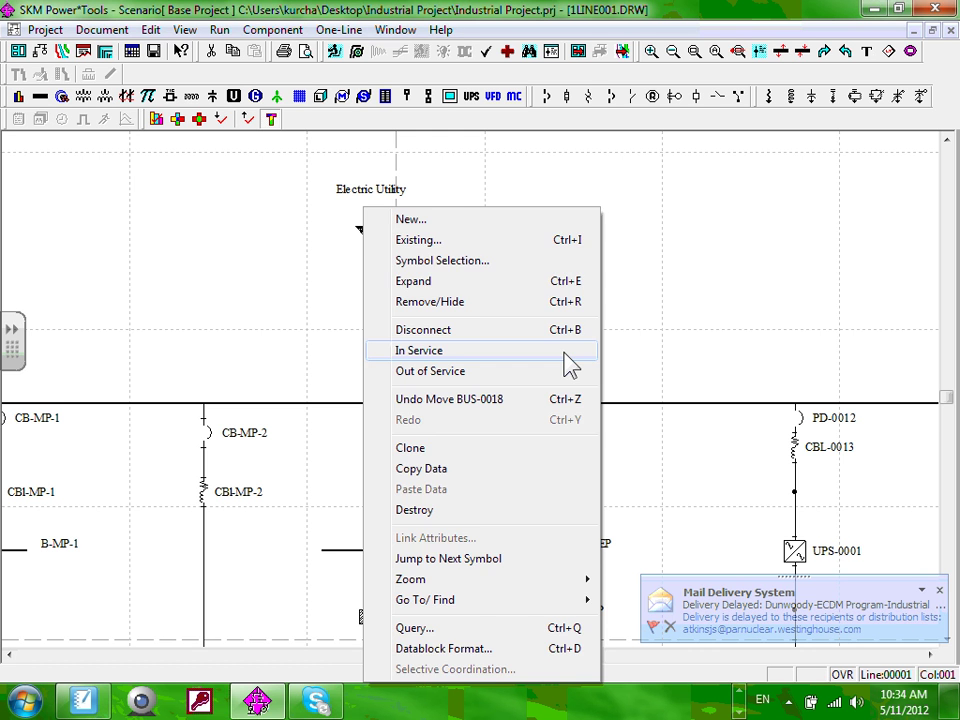
pyautogui.click(422, 448)
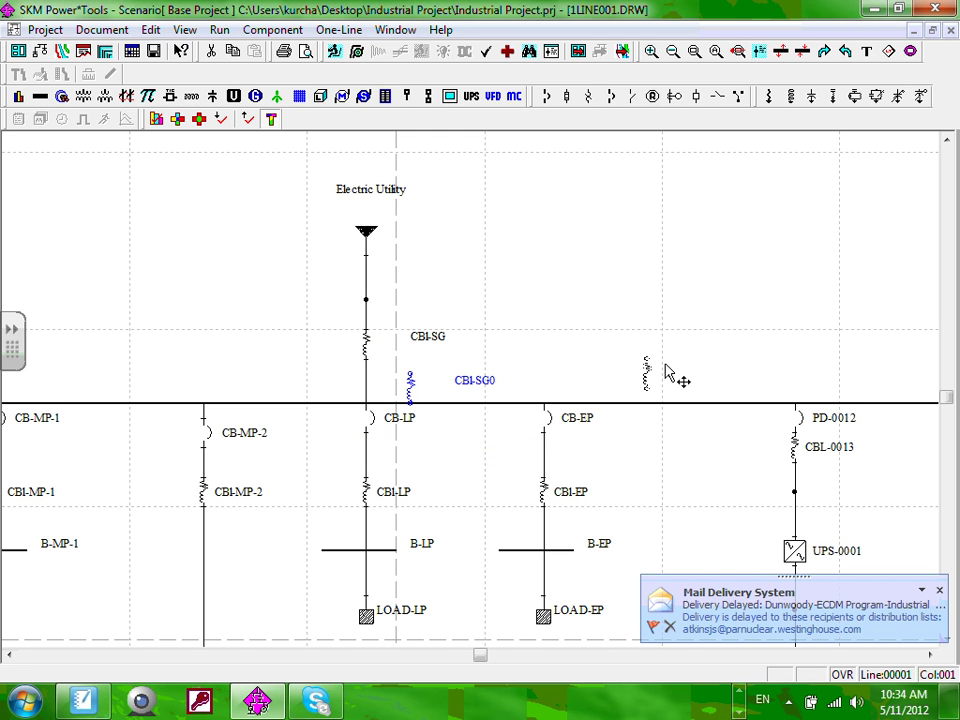
pyautogui.click(648, 391)
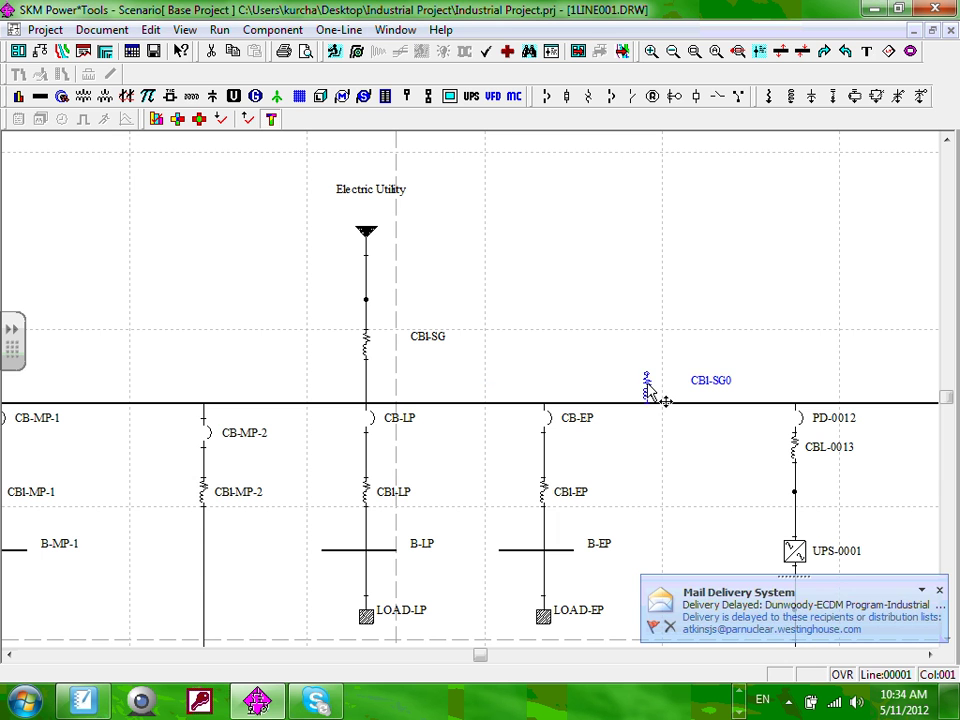
pyautogui.click(630, 296)
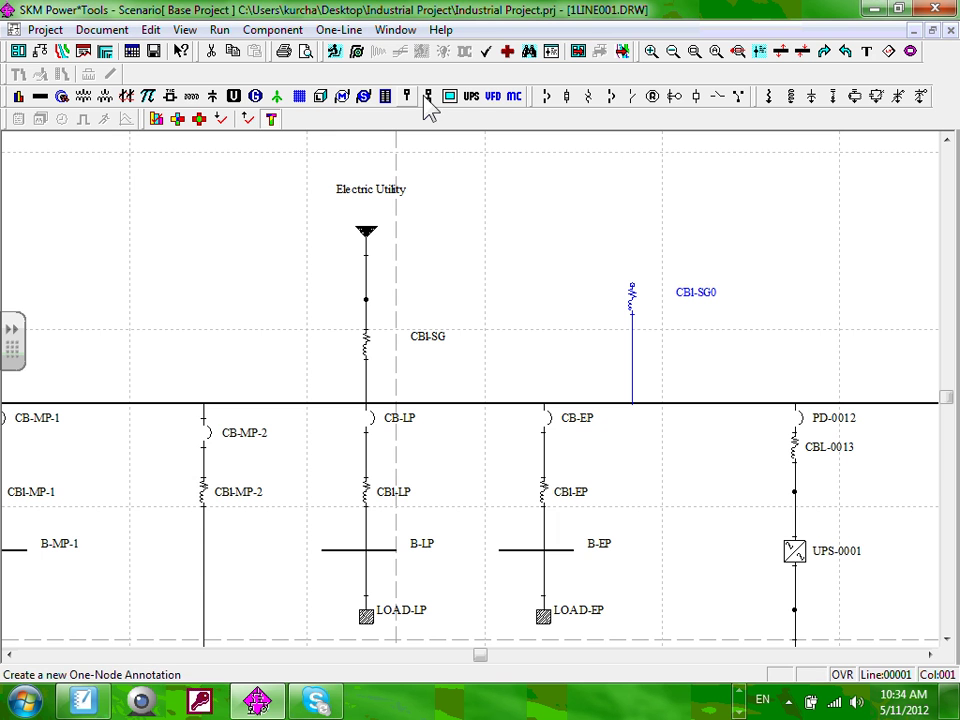
# Step: Add a synchronous generator above the cloned cable and insert a circuit breaker between that cable and the B-SG bus
pyautogui.click(257, 97)
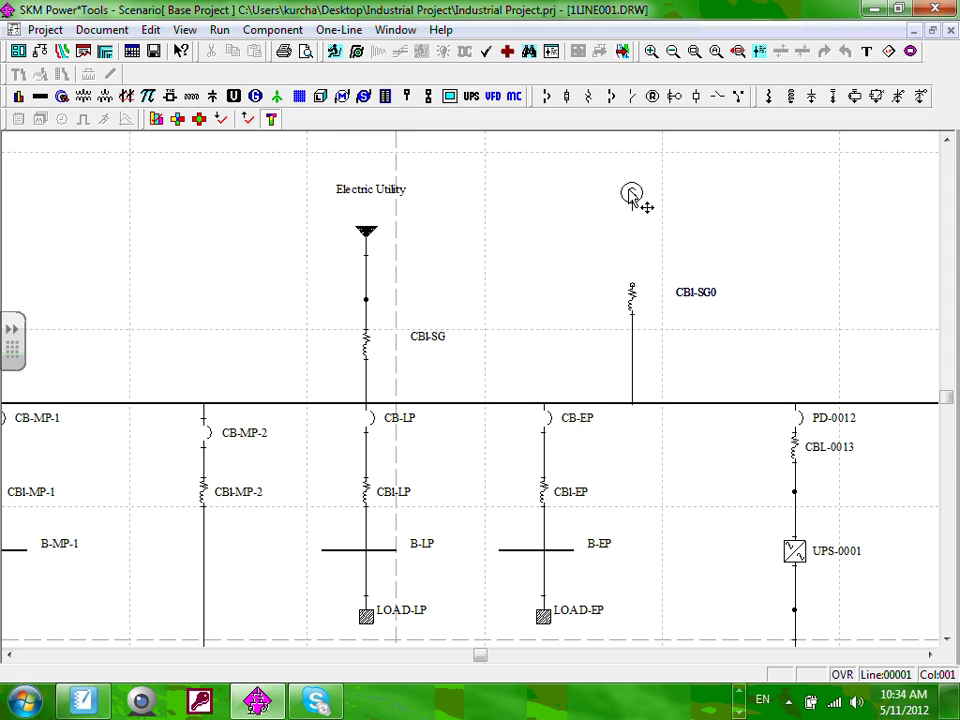
pyautogui.click(636, 188)
pyautogui.moveTo(638, 192); pyautogui.dragTo(590, 227)
pyautogui.click(549, 249)
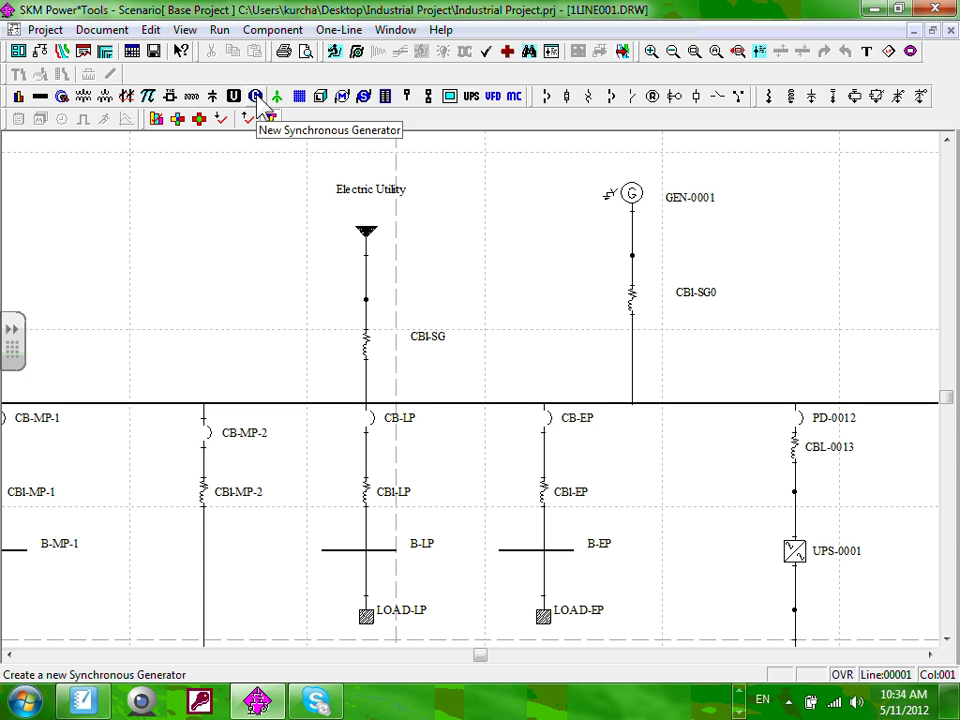
pyautogui.click(548, 100)
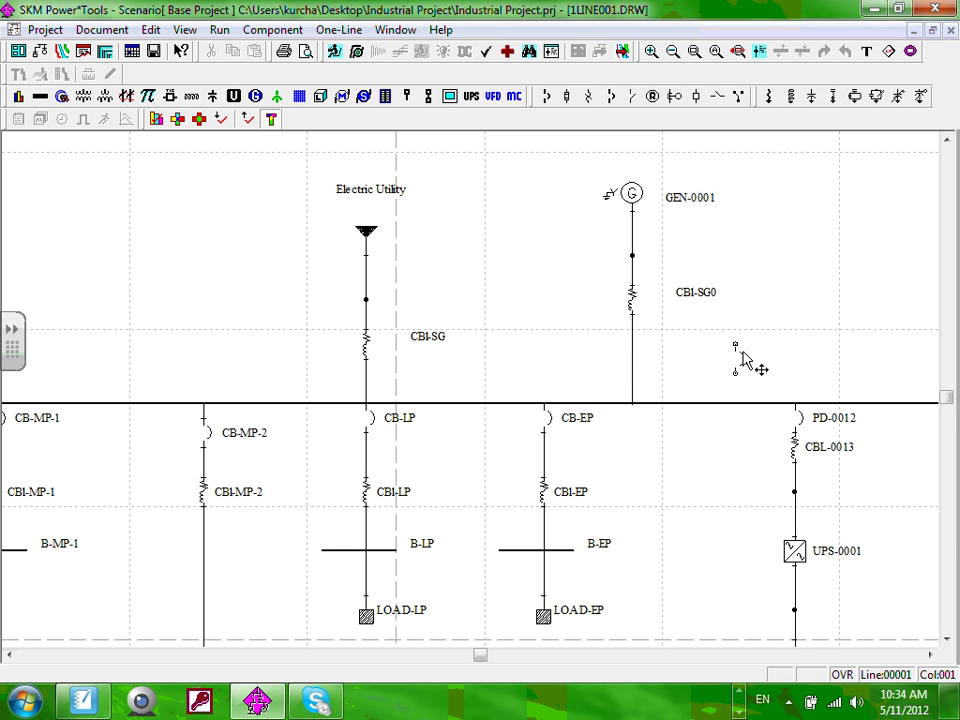
pyautogui.click(633, 362)
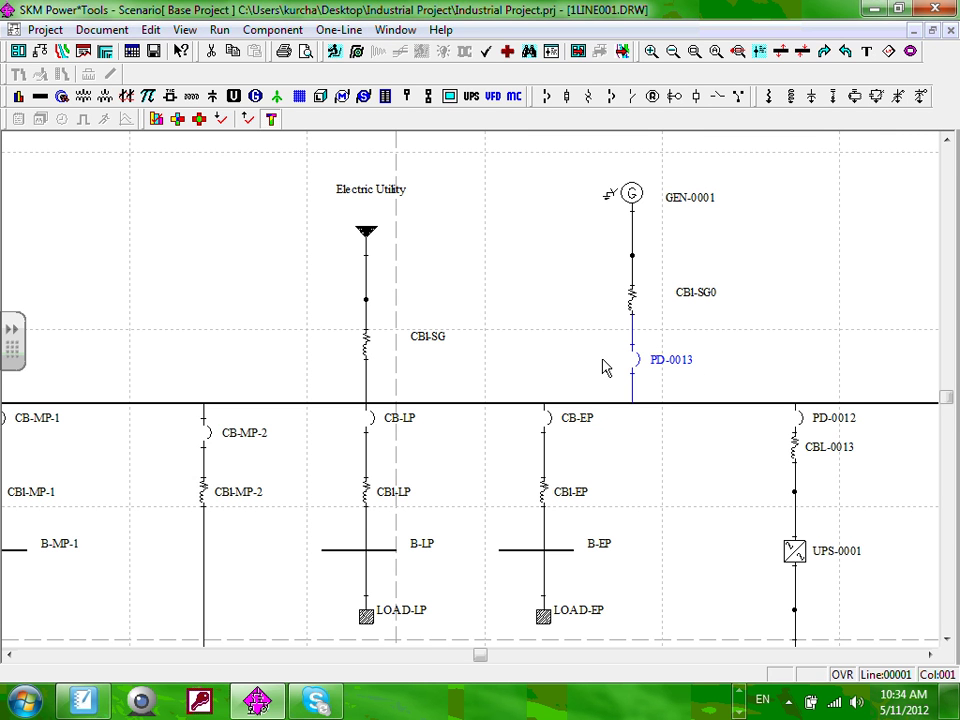
# Step: Move the utility cable CBl-SG up and insert a circuit breaker between it and the B-SG bus
pyautogui.click(367, 341)
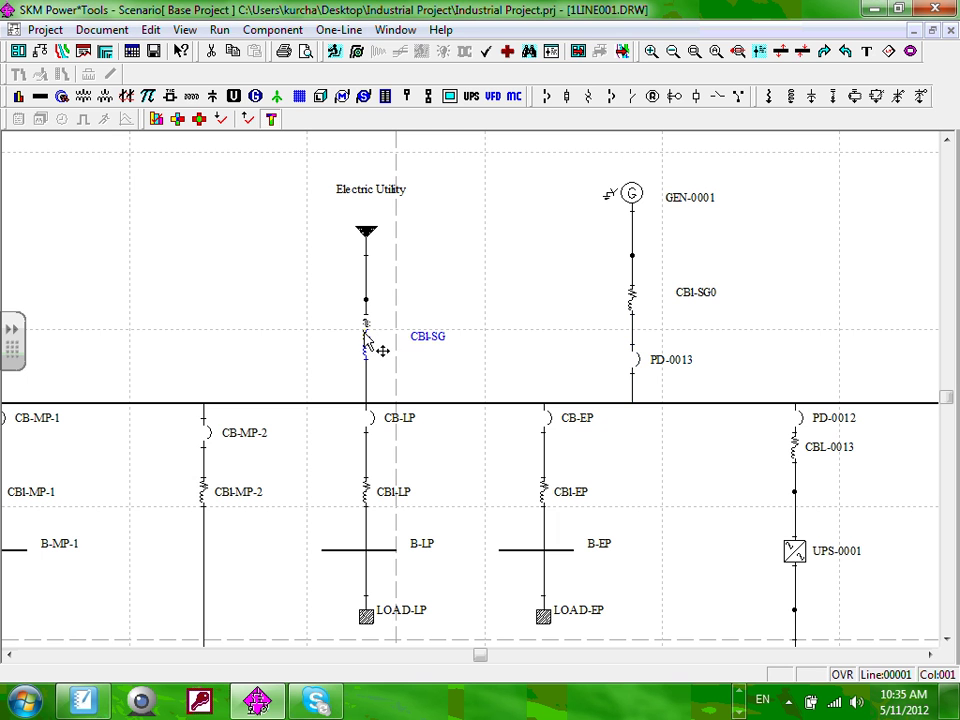
pyautogui.moveTo(367, 341); pyautogui.dragTo(463, 283)
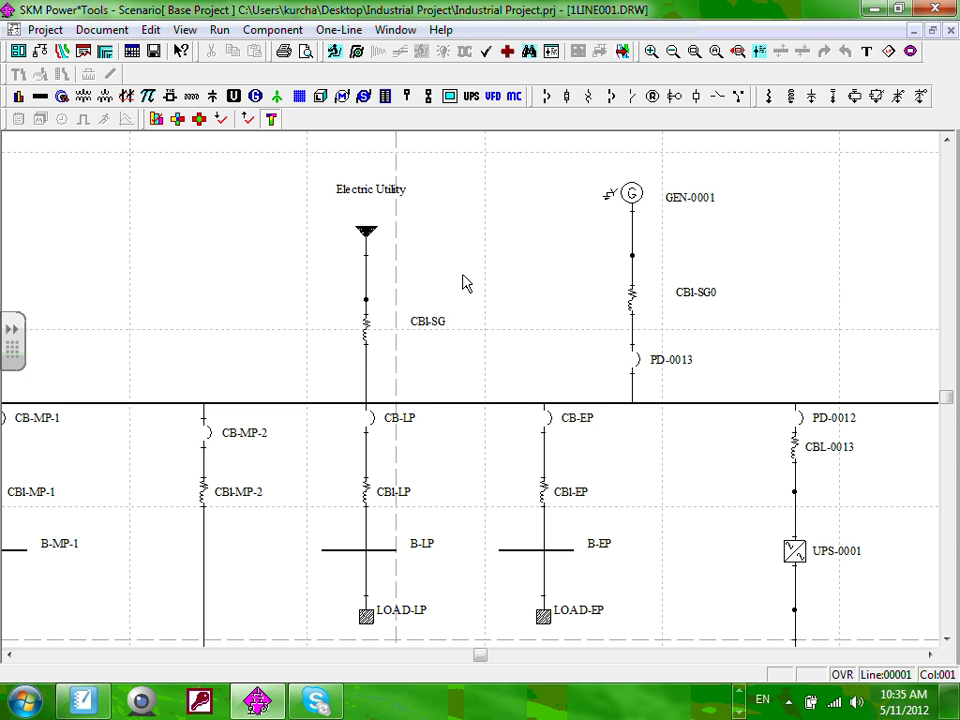
pyautogui.click(547, 96)
pyautogui.click(391, 378)
pyautogui.moveTo(391, 378); pyautogui.dragTo(366, 372)
pyautogui.click(366, 372)
pyautogui.click(611, 347)
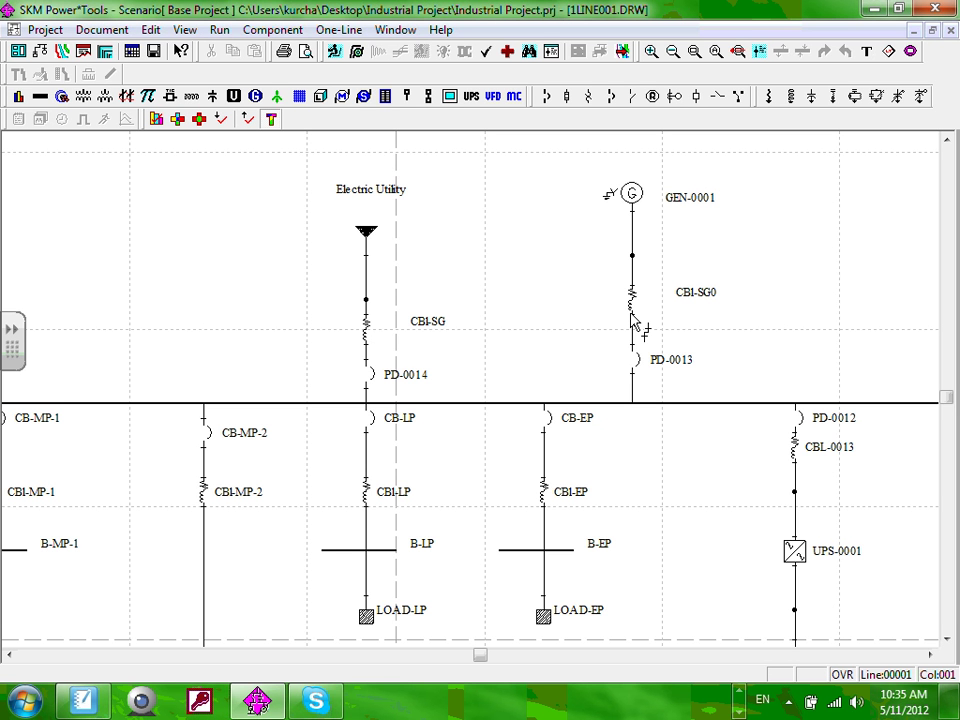
# Step: Clone the CB-EP breaker together with the CBl-EP cable and connect the copy to the B-SG bus beyond the UPS branch
pyautogui.scroll(-1, 580, 445)
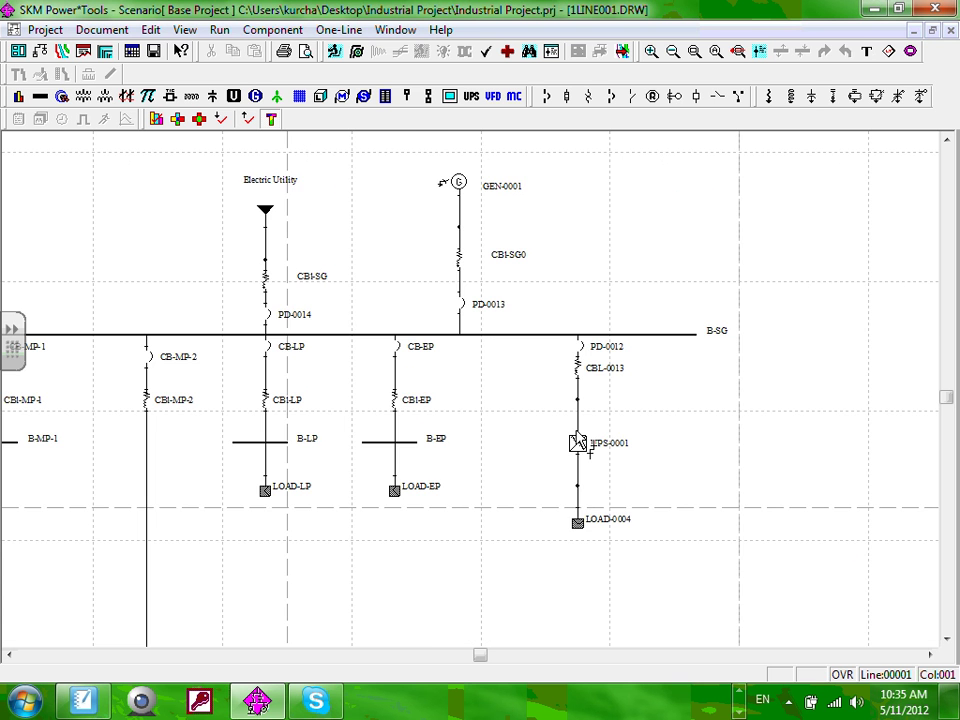
pyautogui.scroll(1, 578, 440)
pyautogui.moveTo(755, 483); pyautogui.dragTo(532, 436)
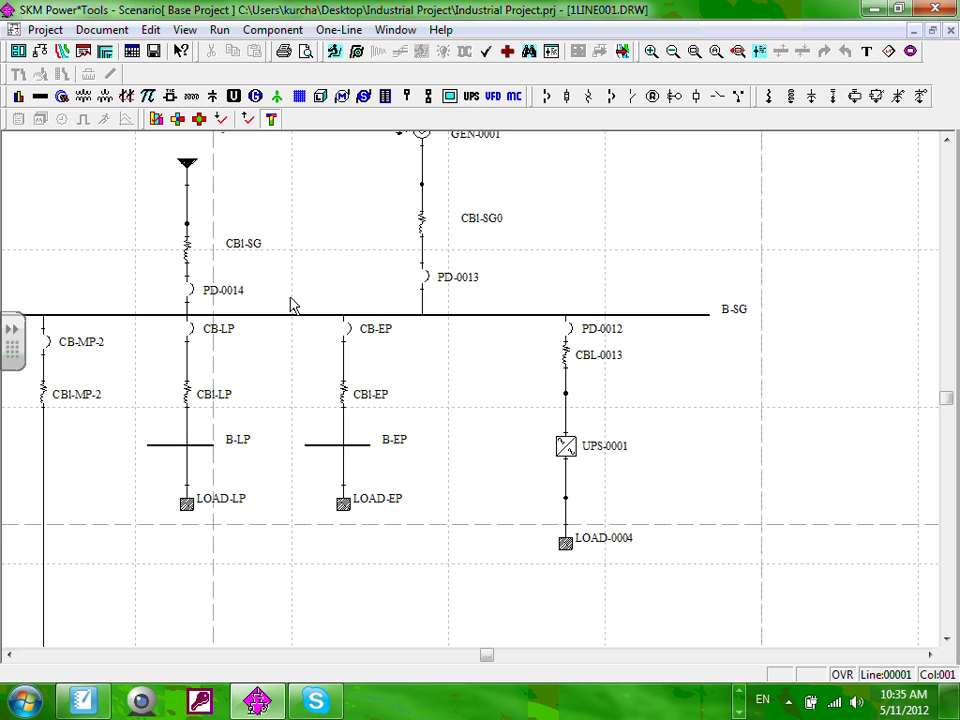
pyautogui.click(363, 376)
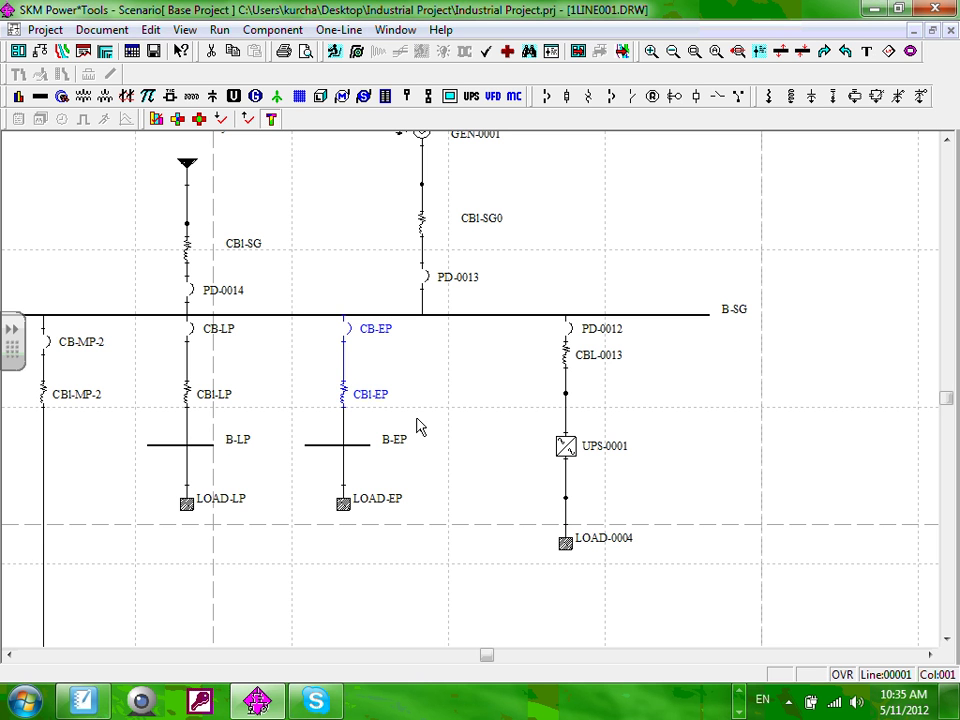
pyautogui.rightClick(348, 399)
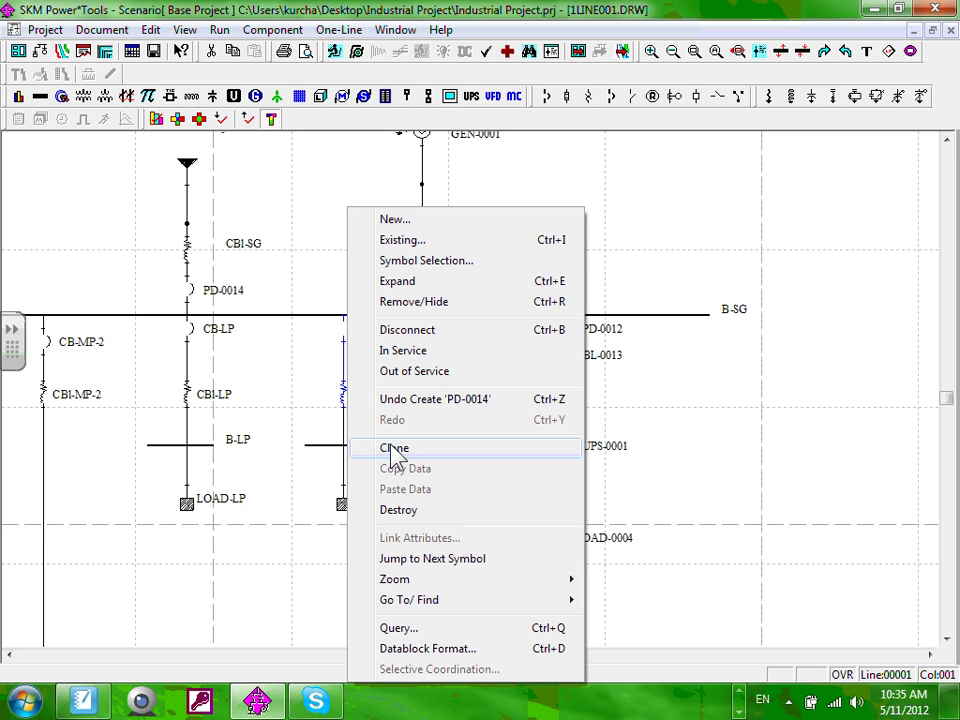
pyautogui.click(394, 449)
pyautogui.click(716, 410)
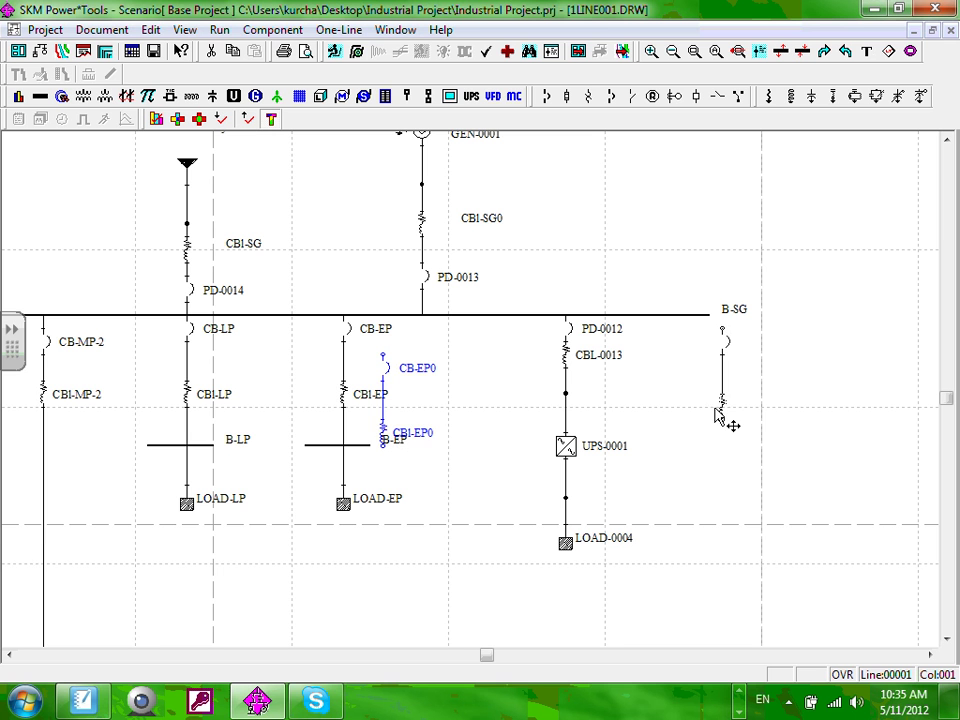
pyautogui.moveTo(716, 418)
pyautogui.mouseDown()
pyautogui.moveTo(709, 413)
pyautogui.moveTo(713, 437)
pyautogui.mouseUp()
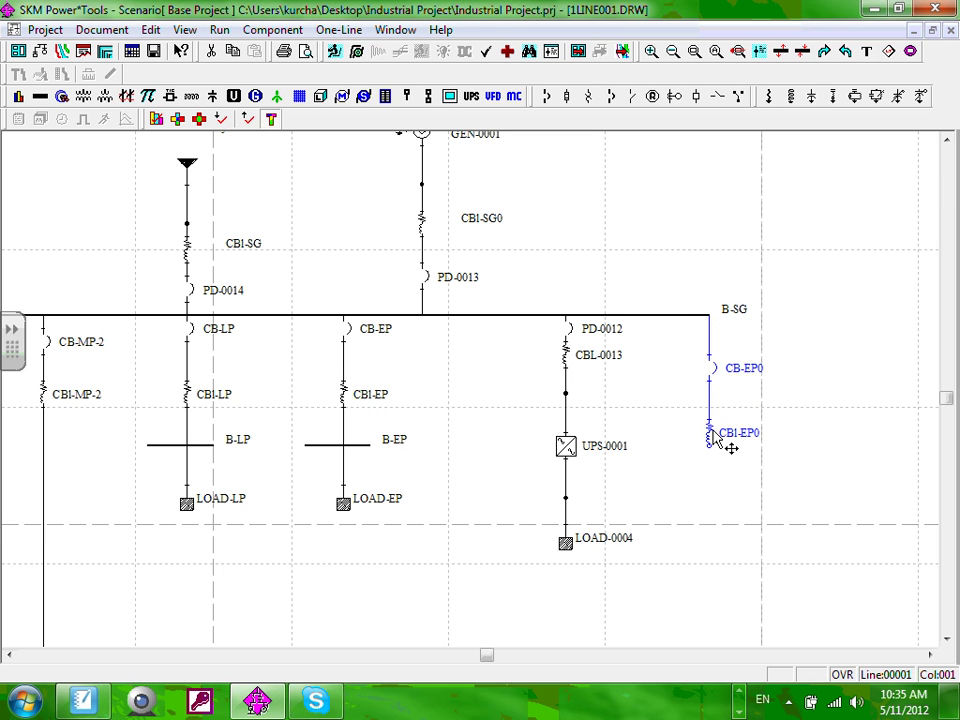
pyautogui.click(936, 395)
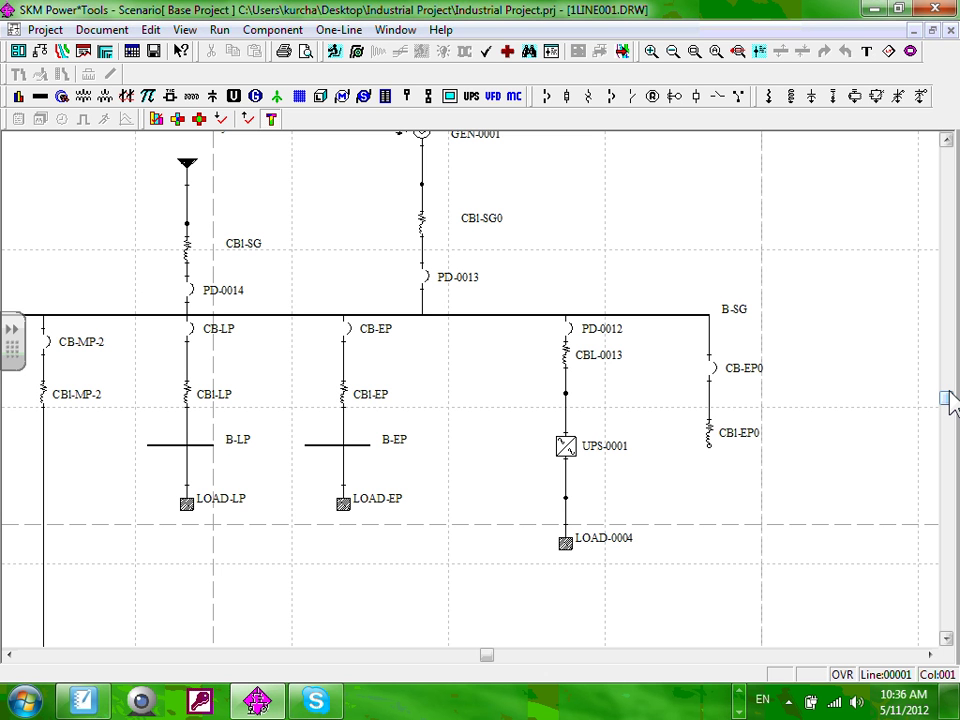
# Step: Add a two-winding transformer and connect its primary side below the cloned CBl-EP0 cable
pyautogui.click(84, 97)
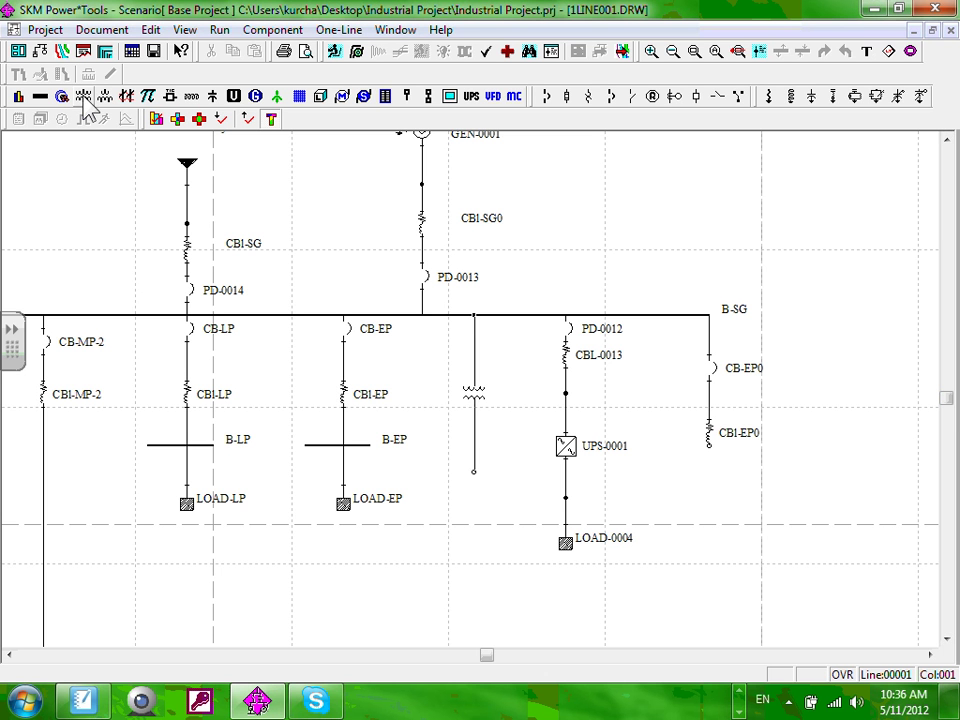
pyautogui.moveTo(478, 408); pyautogui.dragTo(726, 527)
pyautogui.press('Escape')
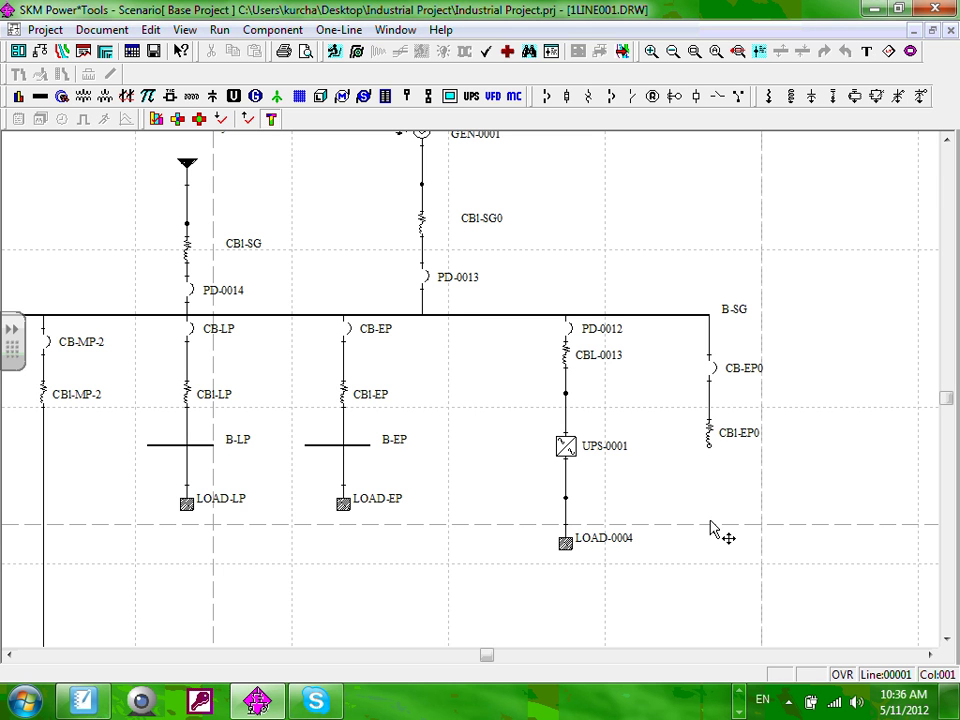
pyautogui.click(712, 526)
pyautogui.moveTo(728, 530); pyautogui.dragTo(726, 516)
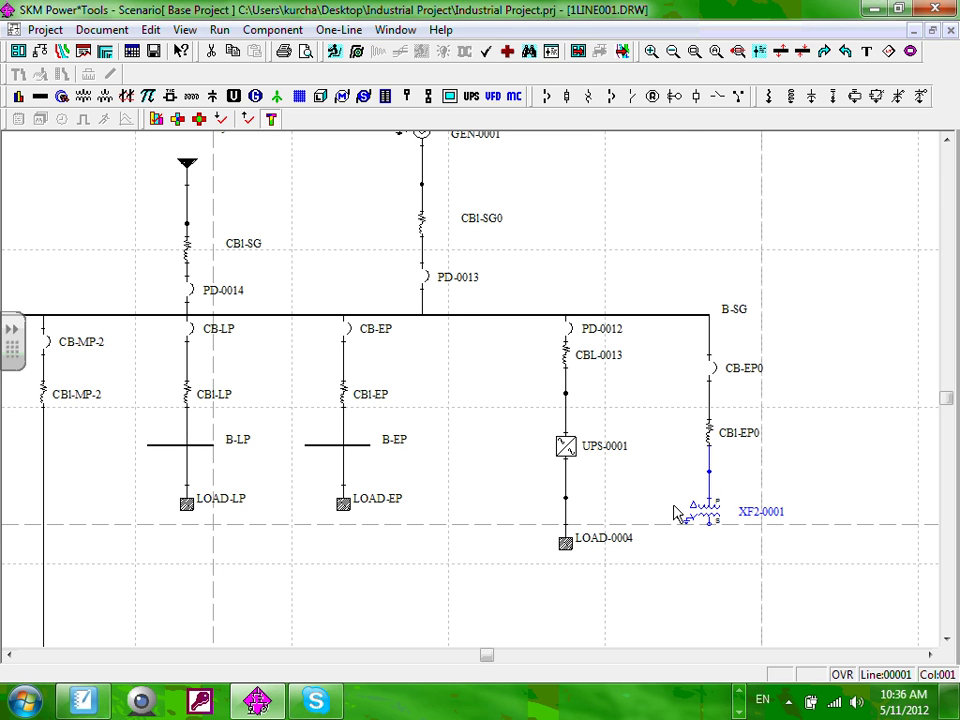
# Step: Add a cable and attach it to the secondary side of the new transformer XF2-0001
pyautogui.click(62, 97)
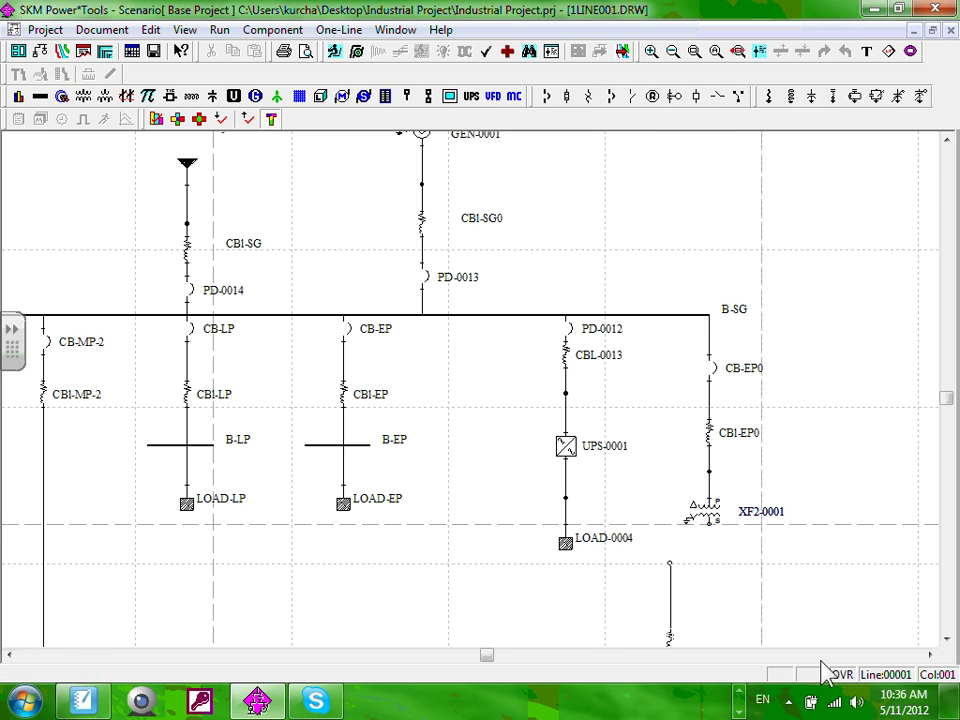
pyautogui.moveTo(671, 638); pyautogui.dragTo(722, 556)
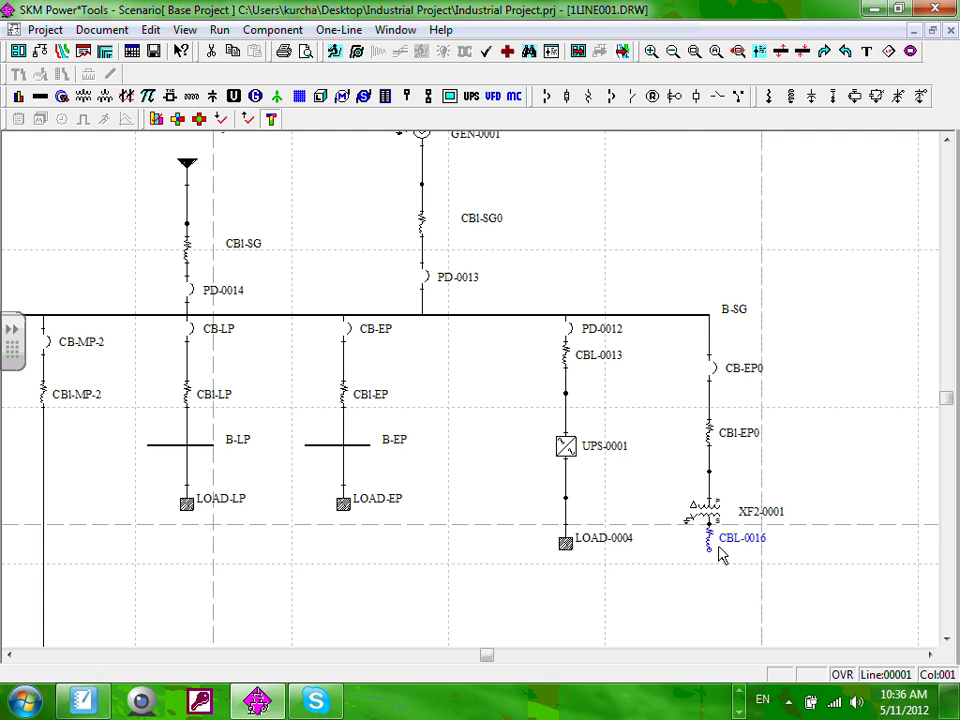
pyautogui.click(828, 584)
# Step: Place a bus at the free end of the transformer's secondary cable and move it down clear of the cable label
pyautogui.scroll(-3, 790, 490)
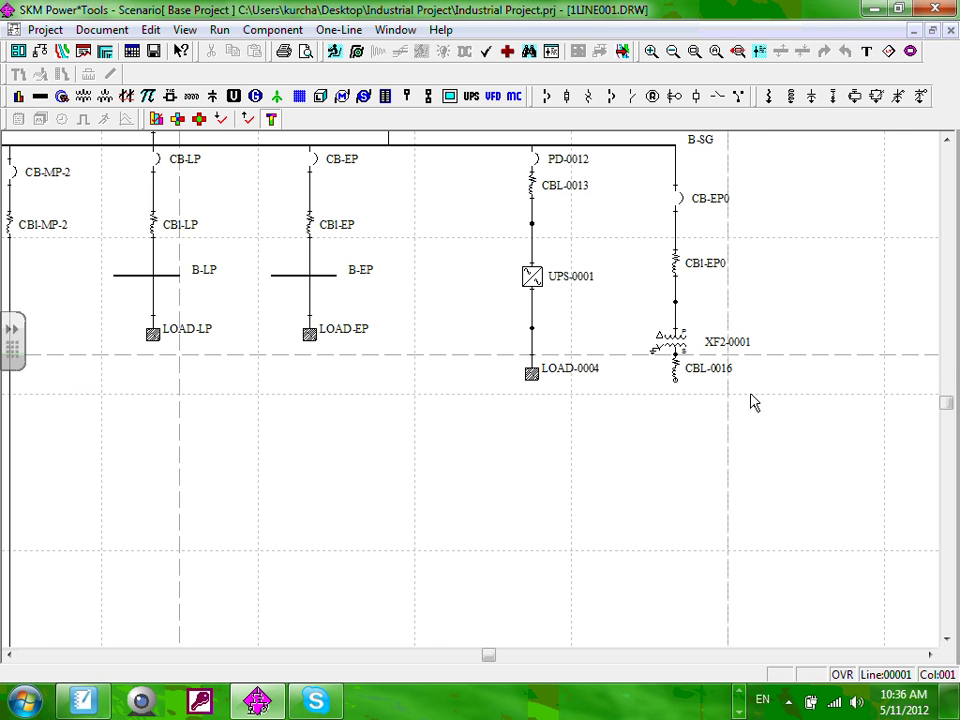
pyautogui.click(40, 95)
pyautogui.click(672, 393)
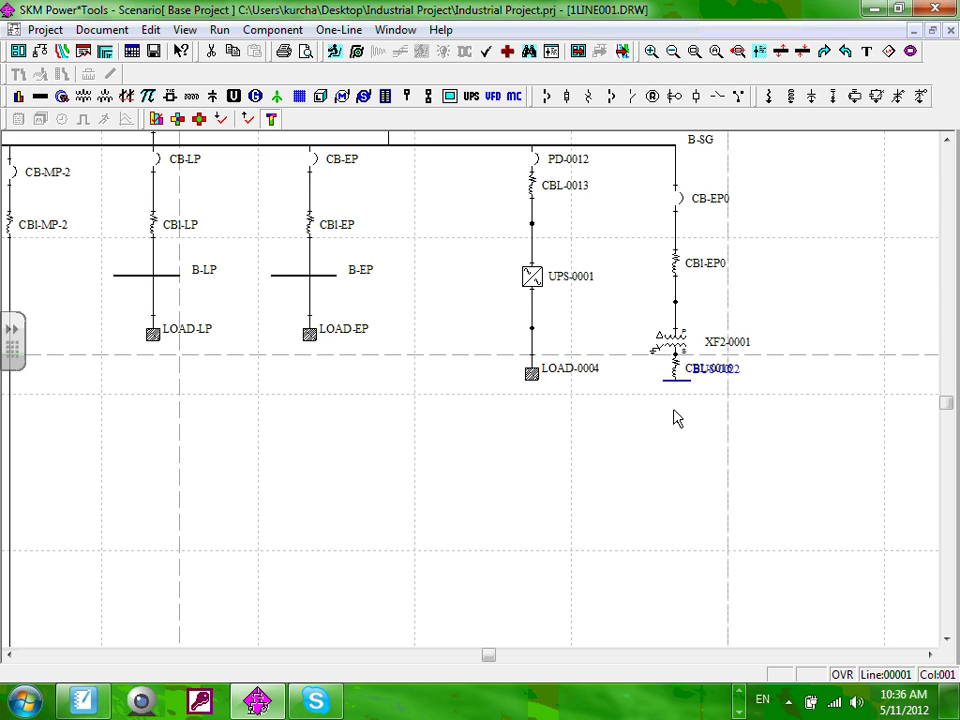
pyautogui.click(645, 418)
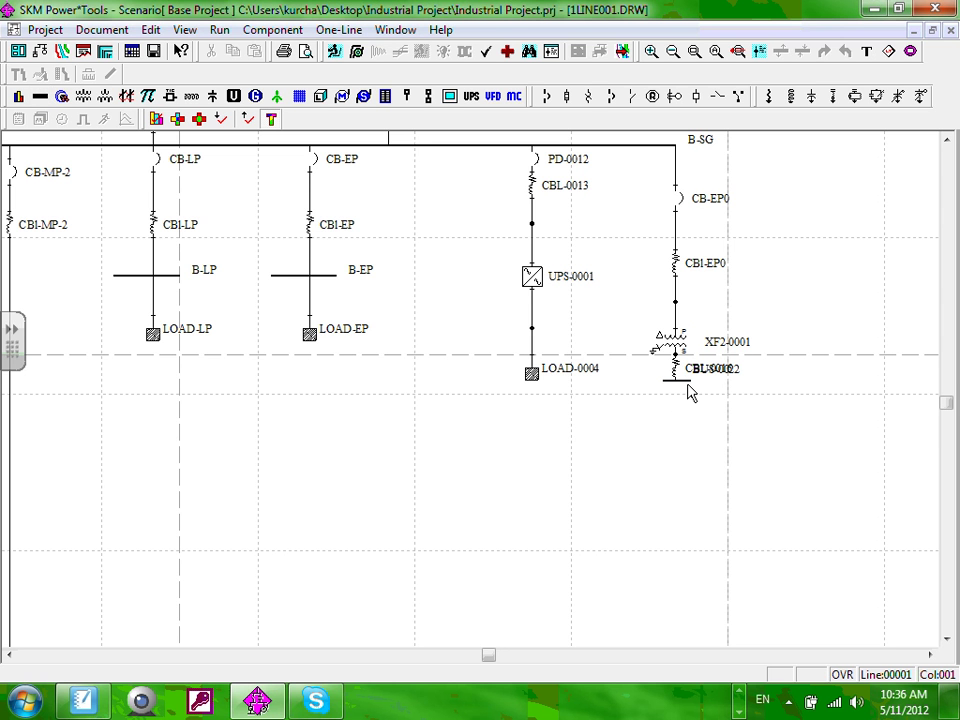
pyautogui.moveTo(689, 388); pyautogui.dragTo(684, 416)
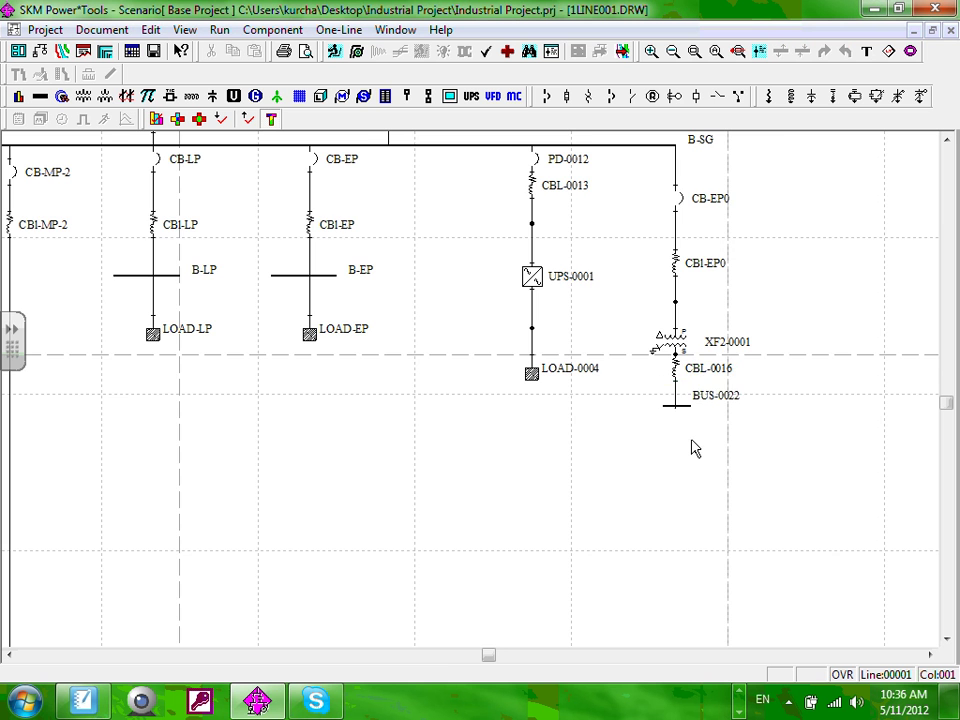
# Step: Add a non-motor load below the new bus at the end of the transformer branch
pyautogui.scroll(-1, 695, 449)
pyautogui.scroll(-1, 367, 431)
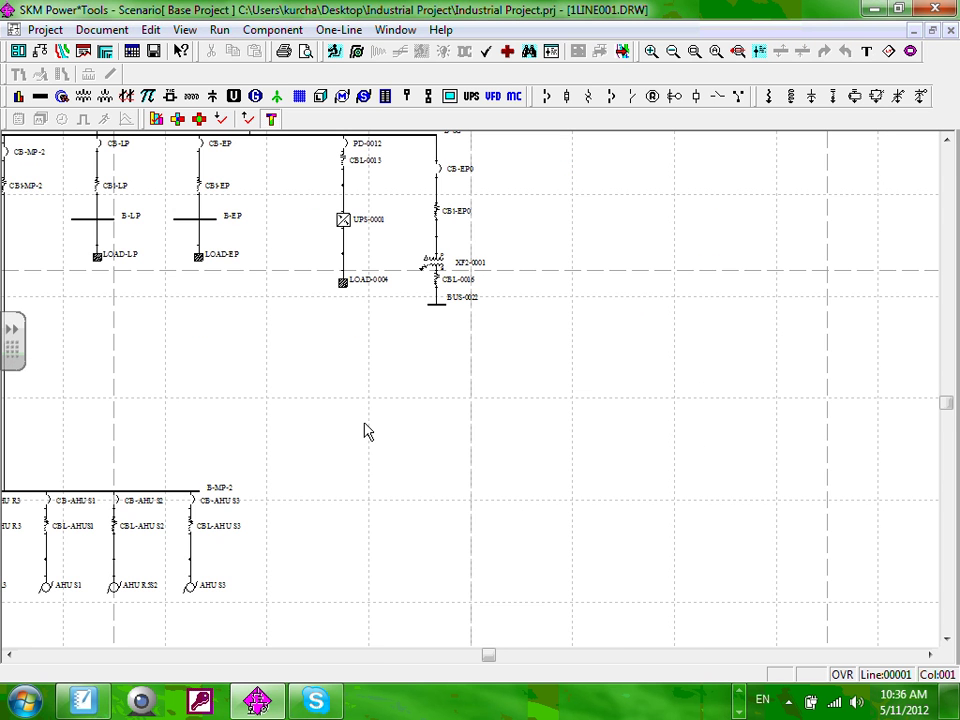
pyautogui.moveTo(367, 431); pyautogui.dragTo(522, 616)
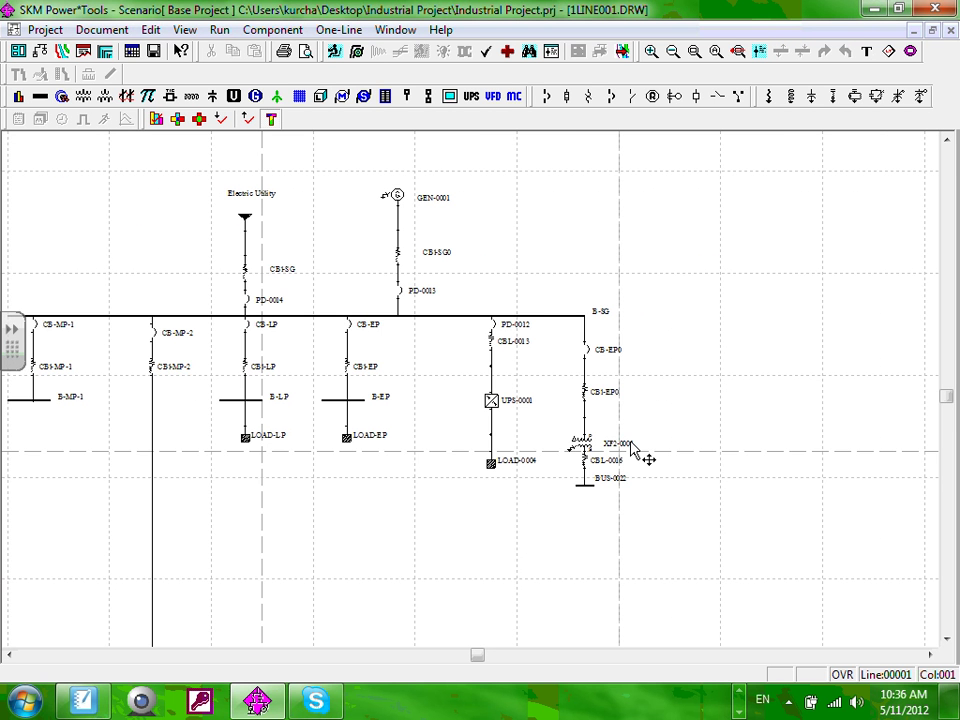
pyautogui.scroll(1, 632, 450)
pyautogui.moveTo(796, 492); pyautogui.dragTo(419, 464)
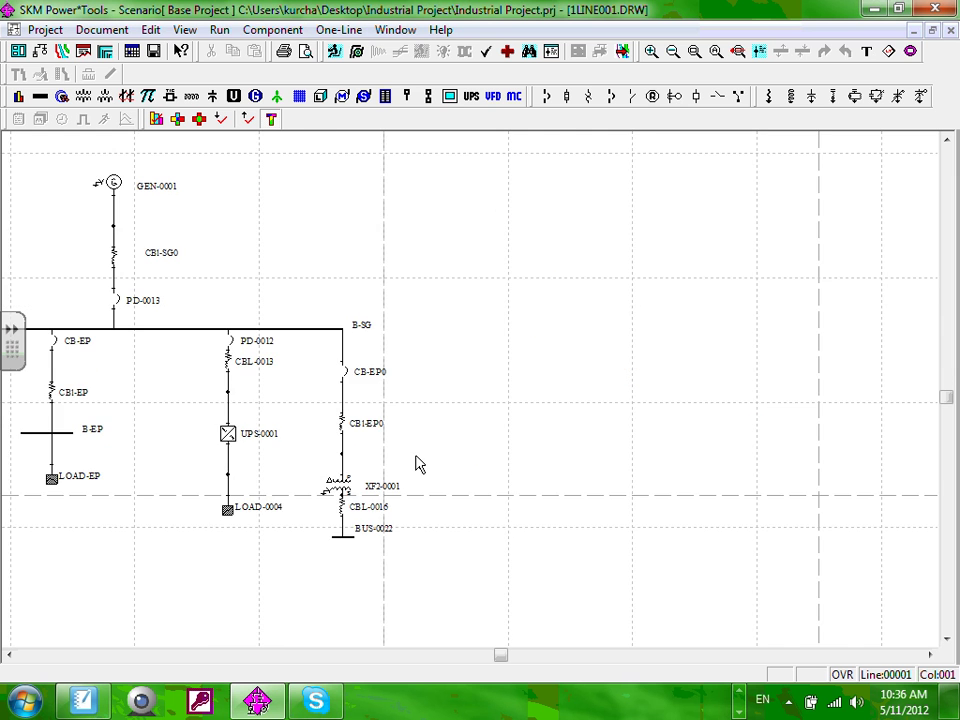
pyautogui.scroll(1, 419, 464)
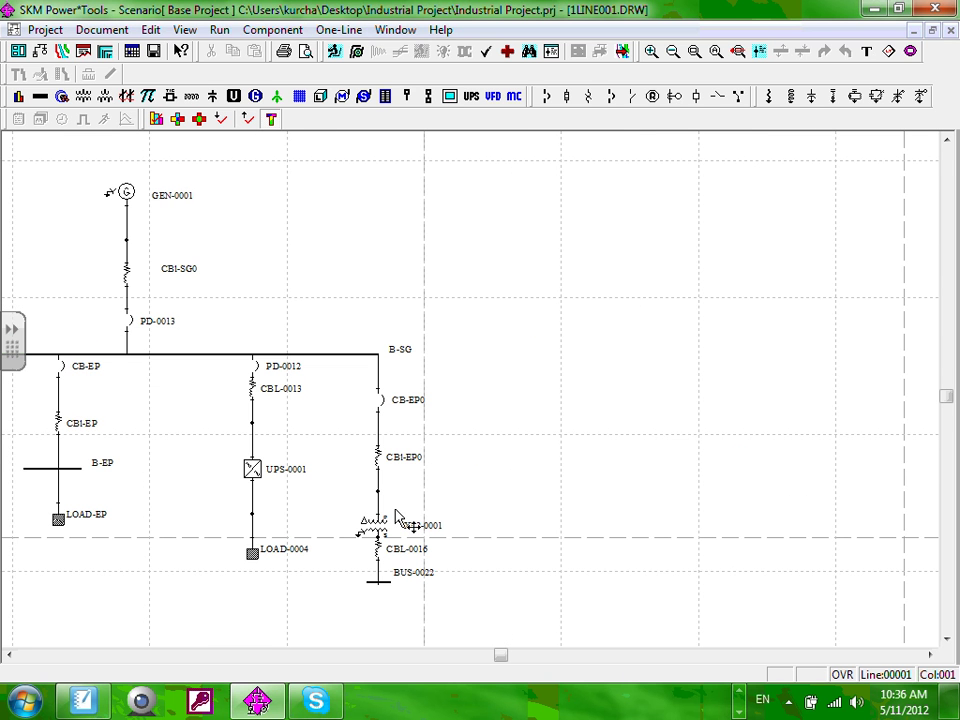
pyautogui.scroll(-3, 430, 480)
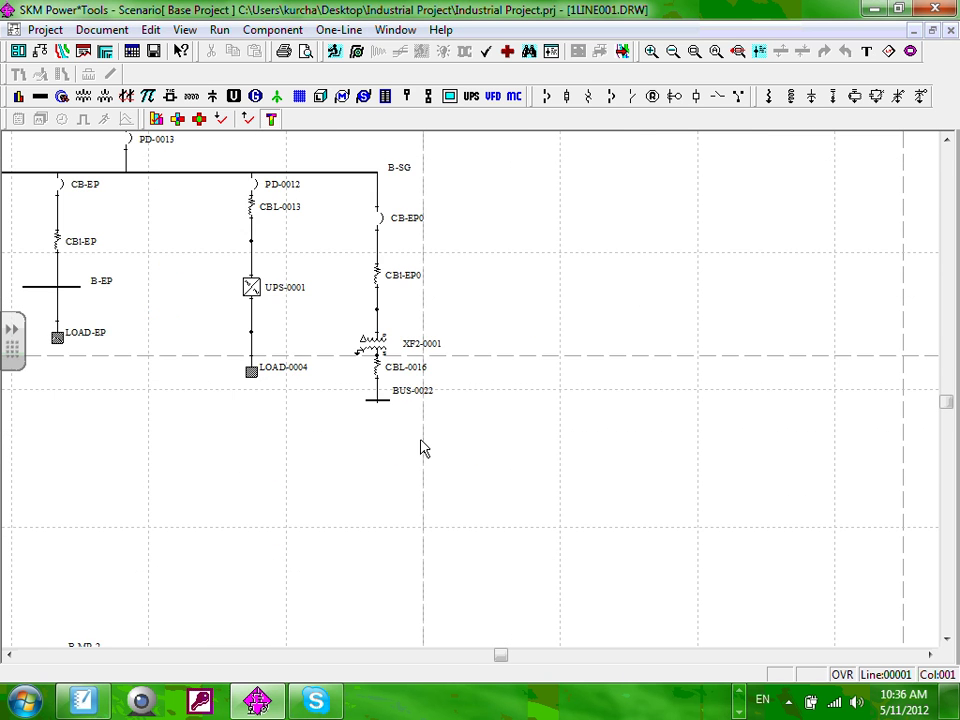
pyautogui.scroll(1, 5, 240)
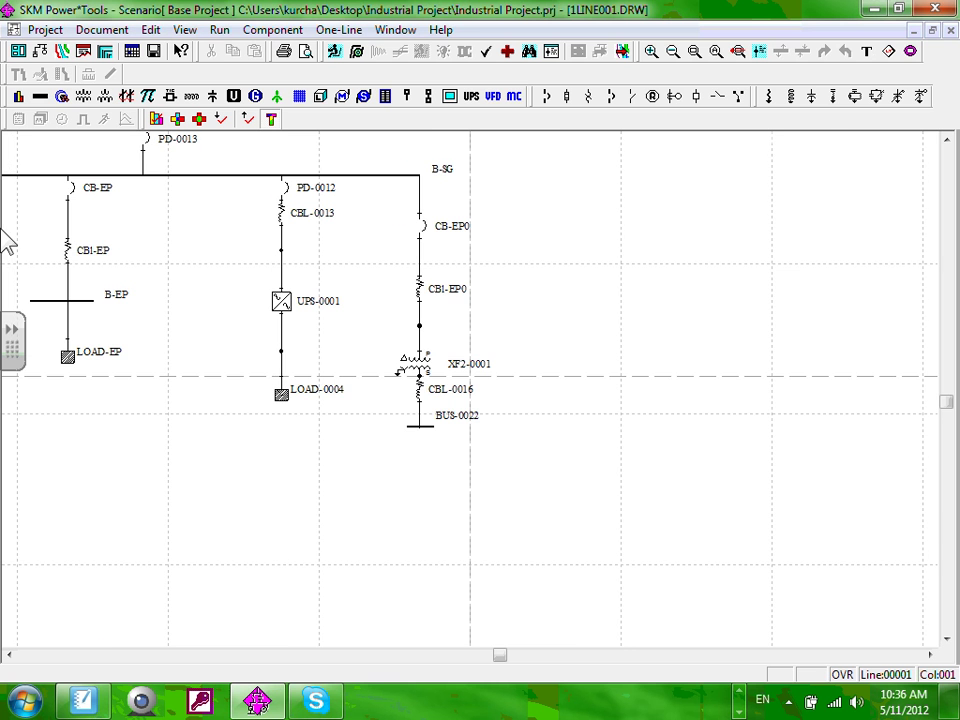
pyautogui.click(298, 98)
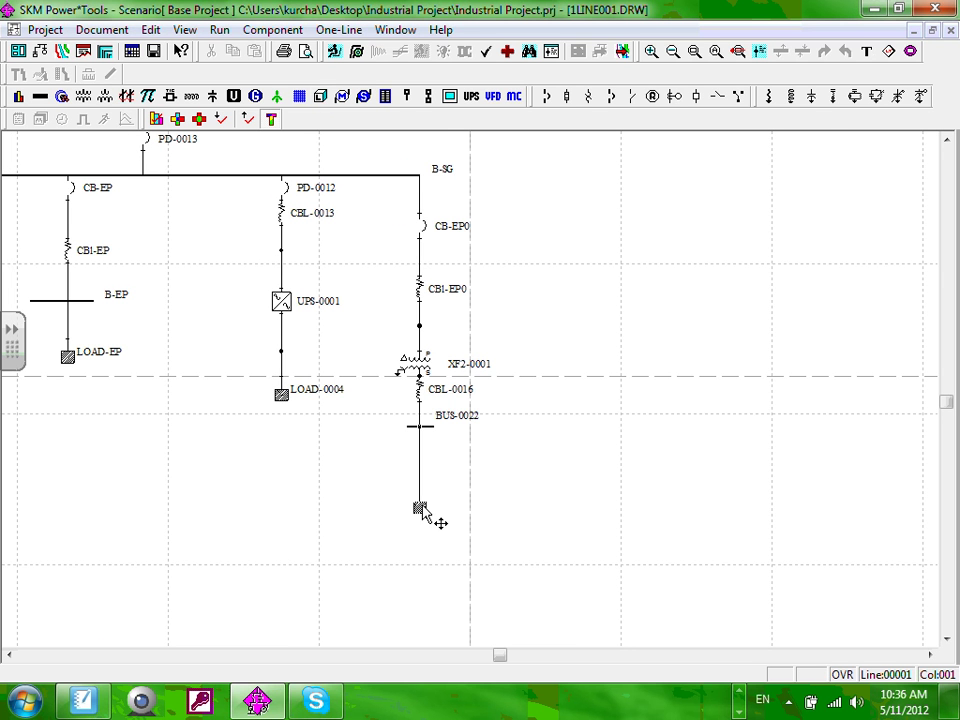
pyautogui.click(421, 509)
pyautogui.moveTo(421, 515); pyautogui.dragTo(421, 489)
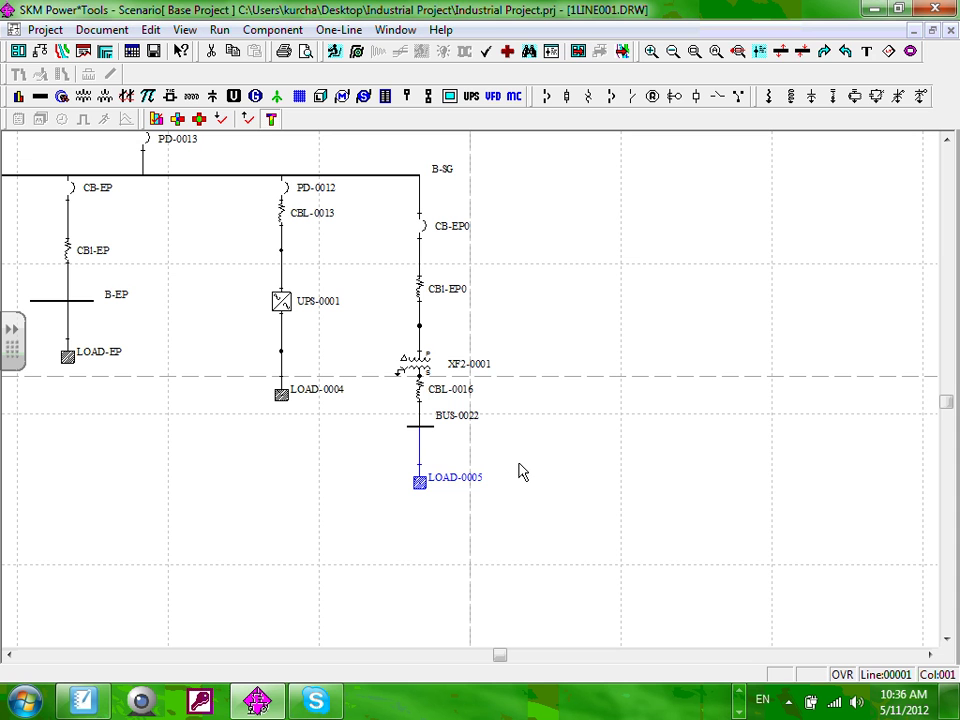
# Step: Select the whole transformer branch from breaker CB-EP0 down to LOAD-0005
pyautogui.click(348, 207)
pyautogui.moveTo(375, 194); pyautogui.dragTo(545, 520)
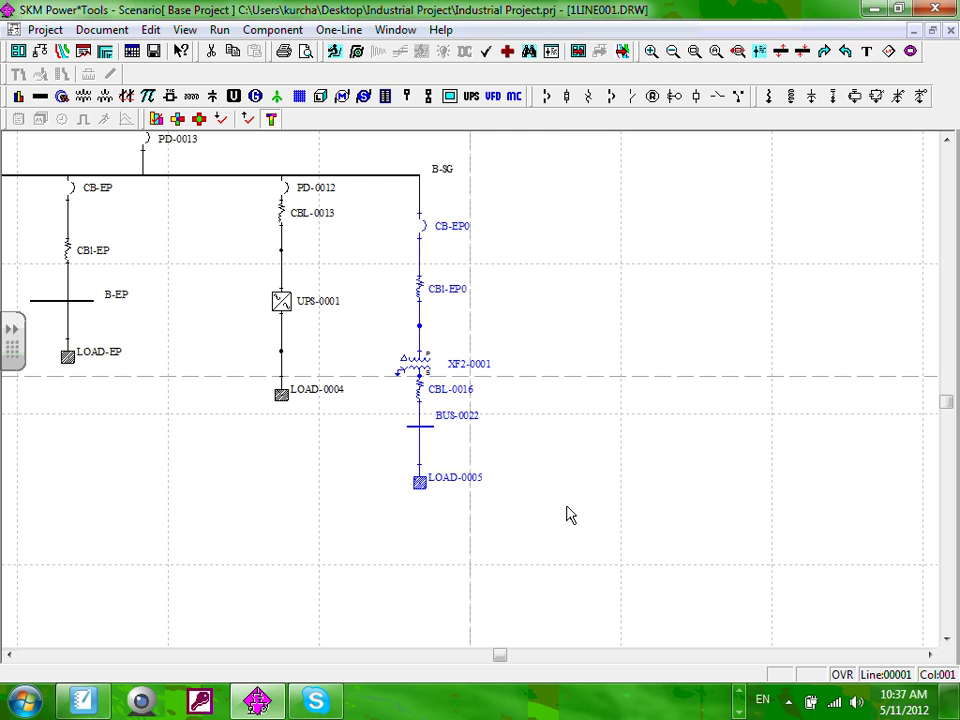
pyautogui.scroll(-1, 125, 197)
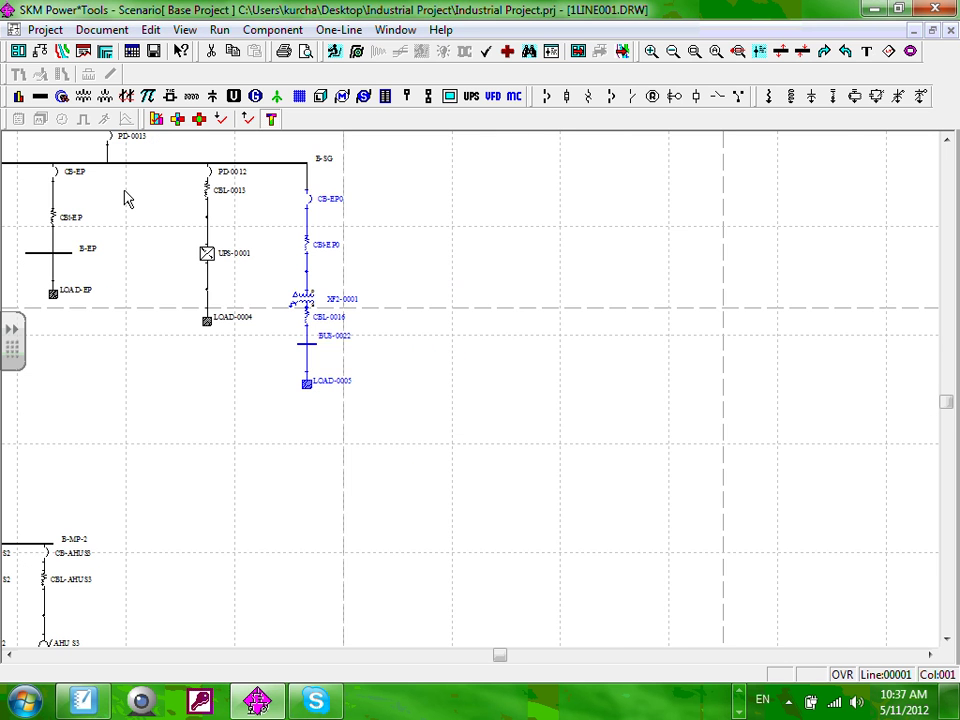
# Step: Inspect the properties of the node bus between GEN-0001 and cable CBl-SG0, then close the Component Editor
pyautogui.moveTo(385, 205); pyautogui.dragTo(507, 305)
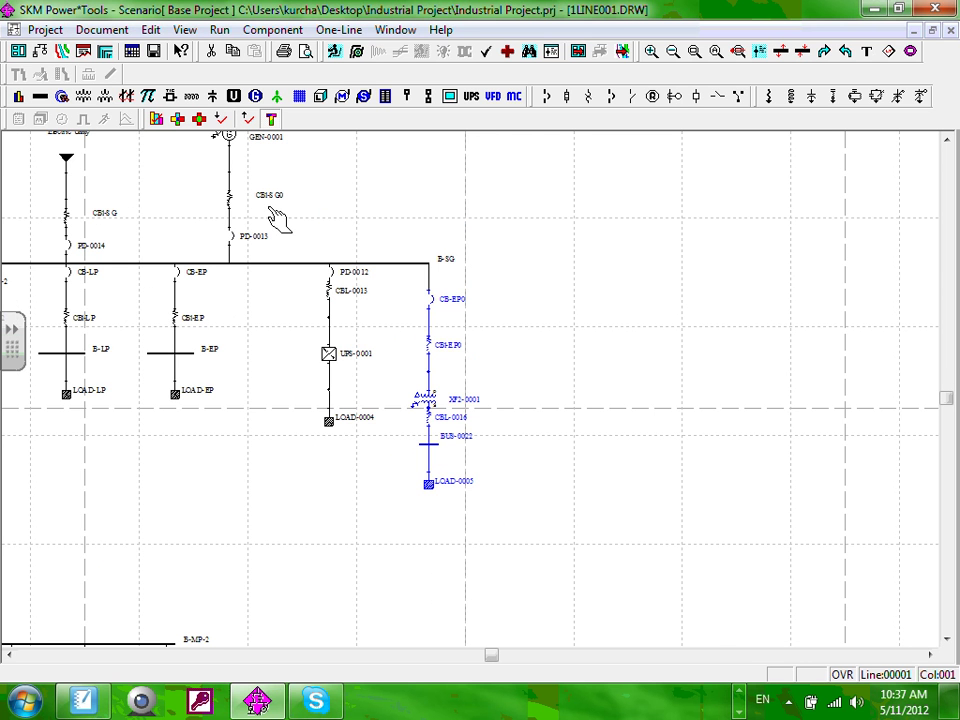
pyautogui.moveTo(272, 212); pyautogui.dragTo(297, 270)
pyautogui.scroll(2, 340, 274)
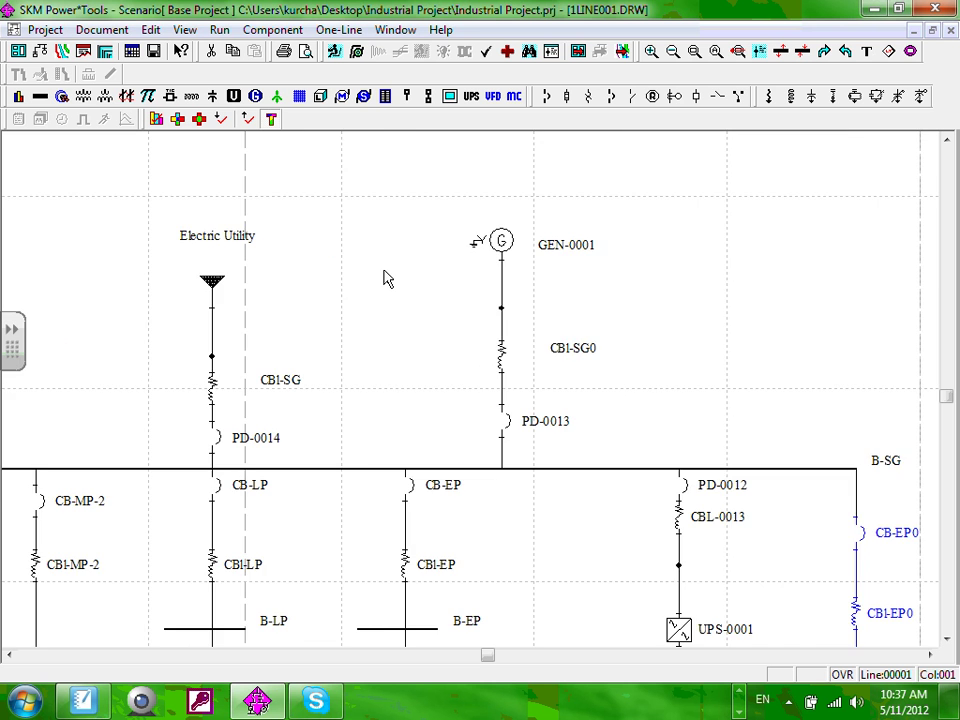
pyautogui.scroll(1, 387, 279)
pyautogui.scroll(3, 526, 279)
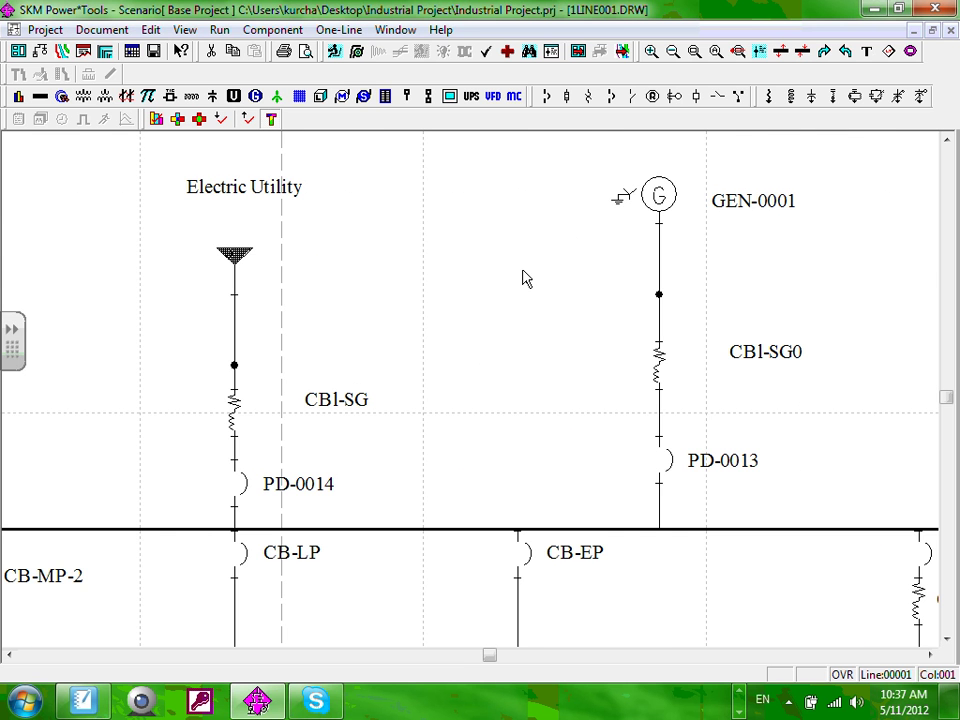
pyautogui.scroll(1, 512, 350)
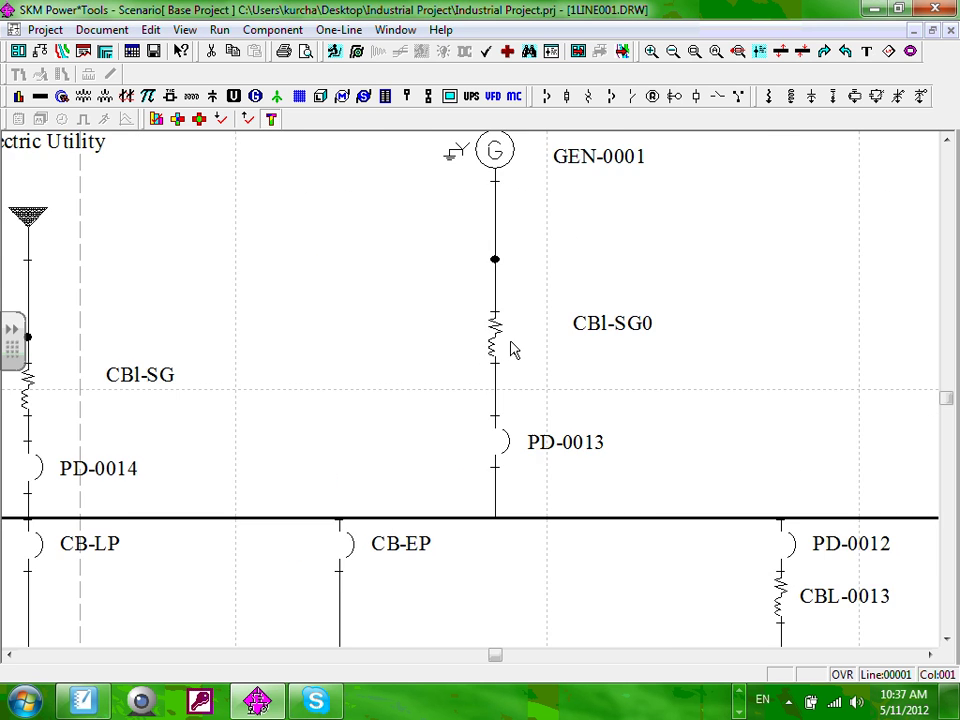
pyautogui.doubleClick(496, 260)
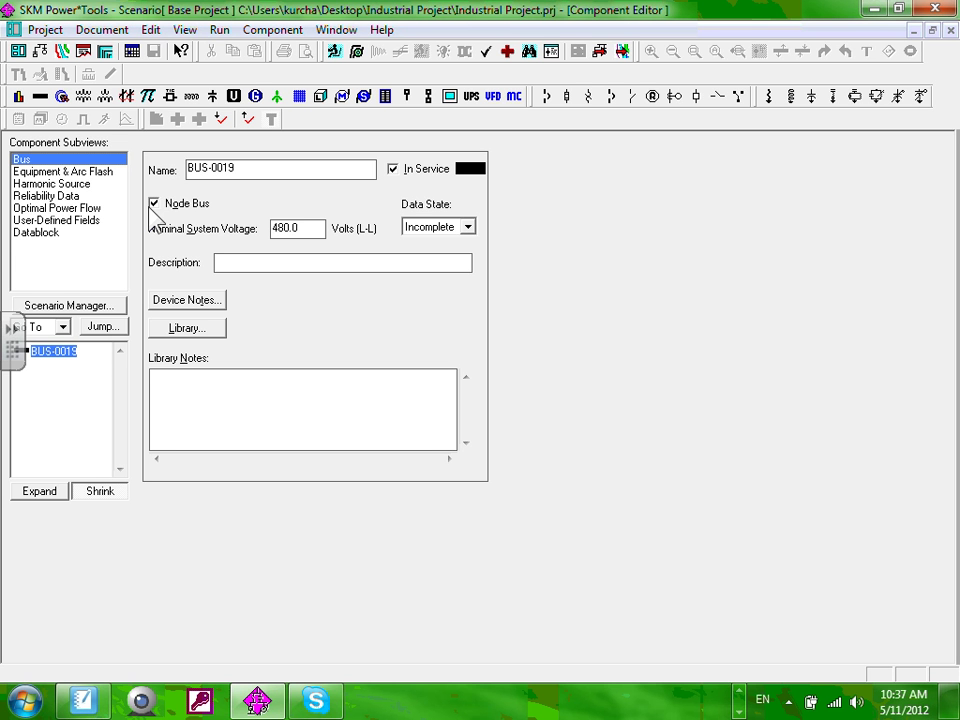
pyautogui.click(950, 30)
pyautogui.click(502, 270)
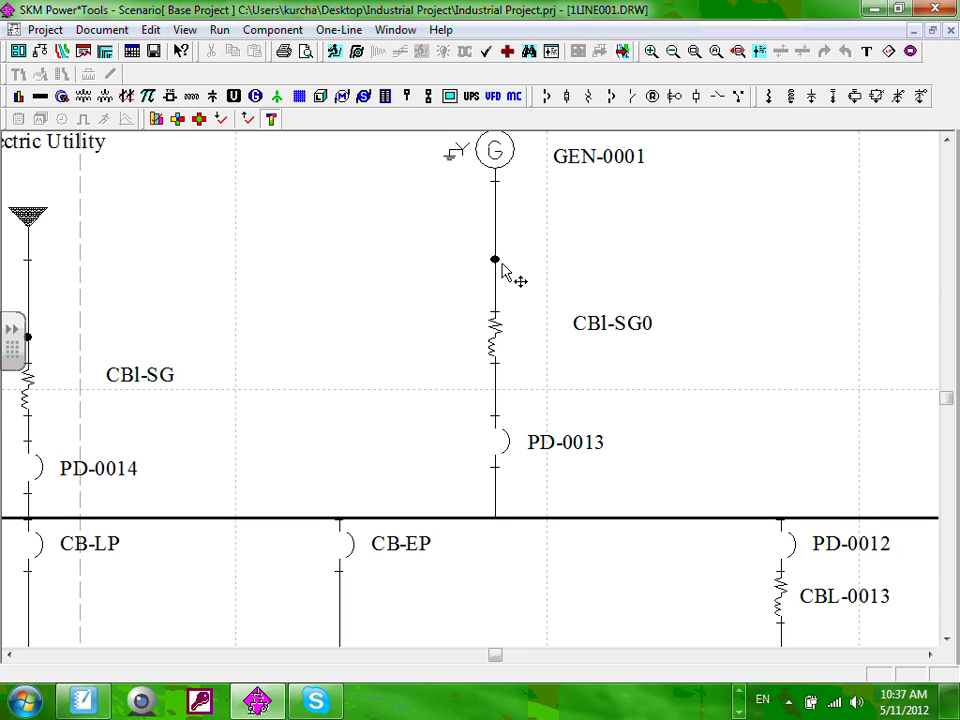
pyautogui.click(502, 266)
pyautogui.moveTo(513, 263); pyautogui.dragTo(499, 270)
pyautogui.click(524, 271)
pyautogui.scroll(-1, 527, 273)
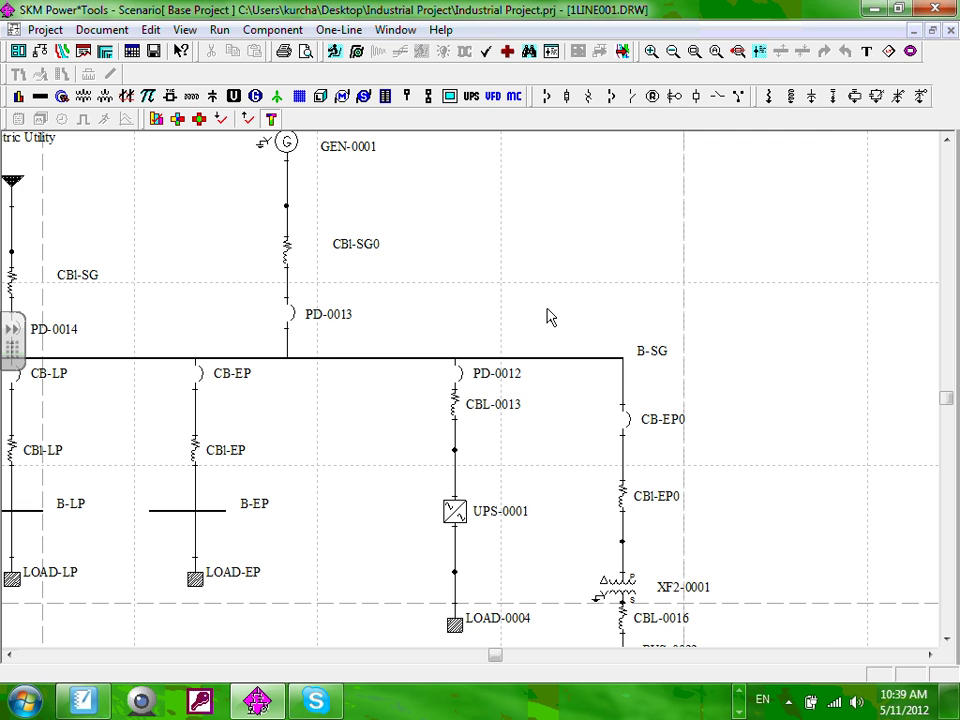
pyautogui.scroll(-2, 548, 317)
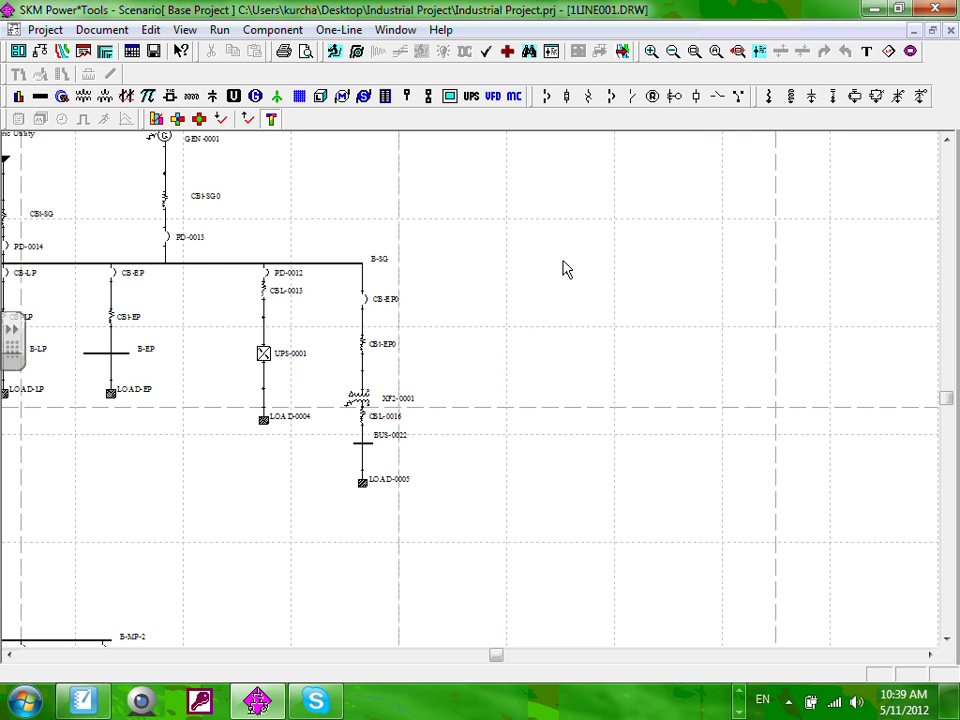
pyautogui.moveTo(563, 269); pyautogui.dragTo(948, 450)
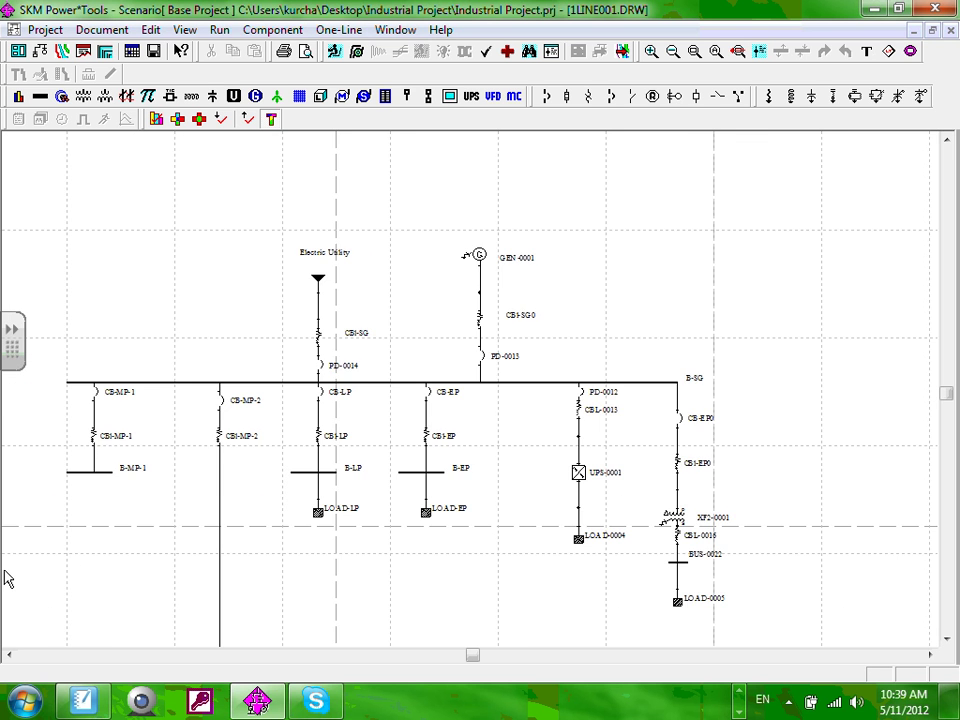
# Step: Switch to SMART Notebook, return to the first page with the handwritten workflow outline and review it in full screen
pyautogui.click(84, 702)
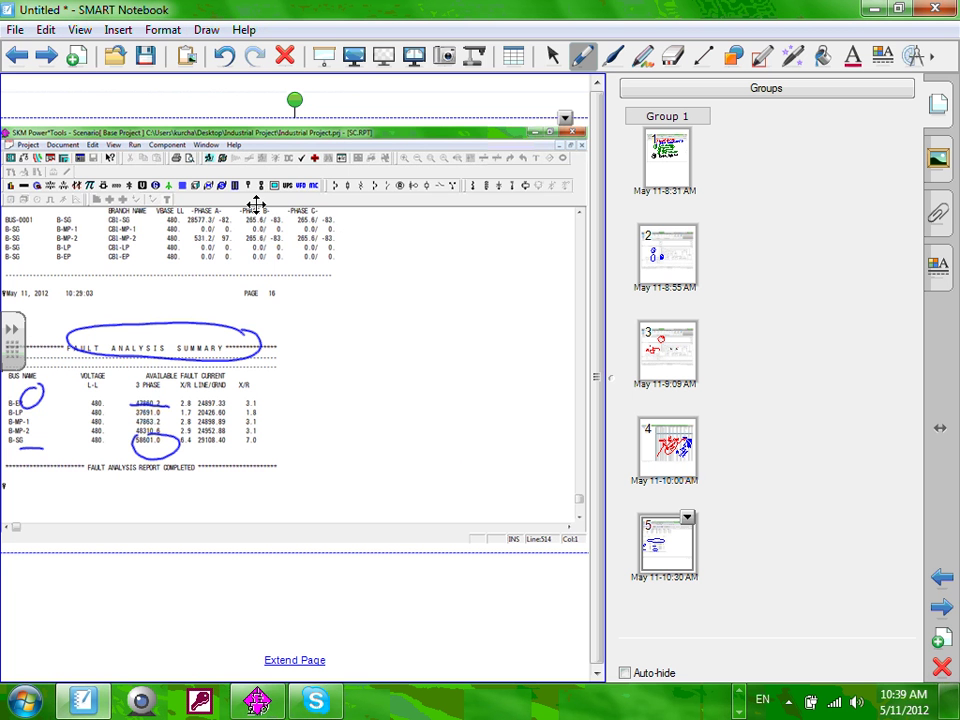
pyautogui.click(16, 58)
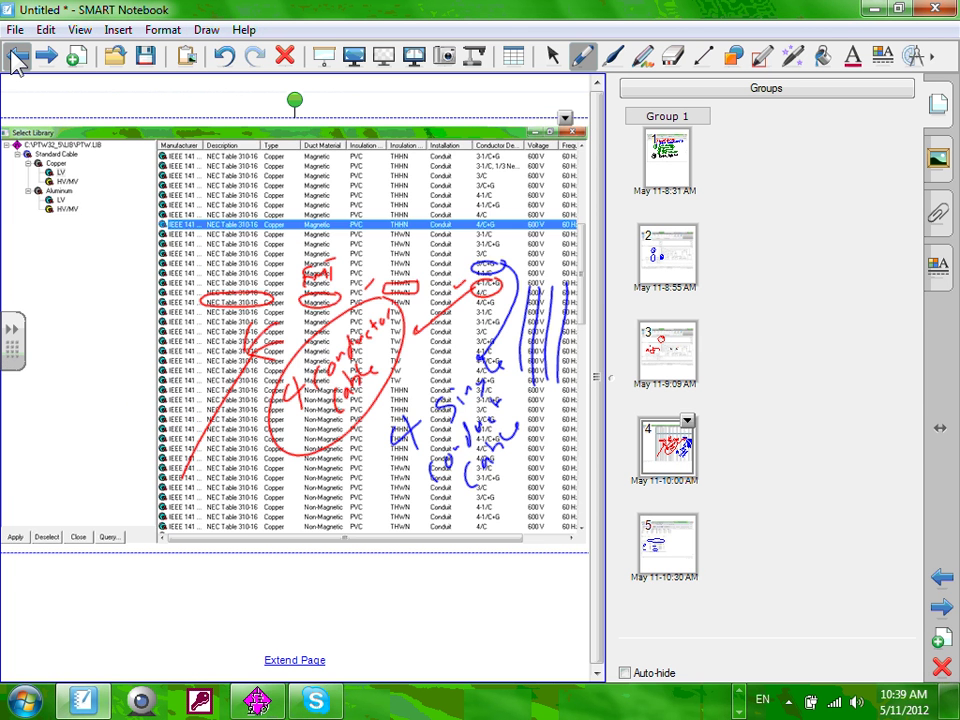
pyautogui.doubleClick(16, 58)
pyautogui.click(16, 58)
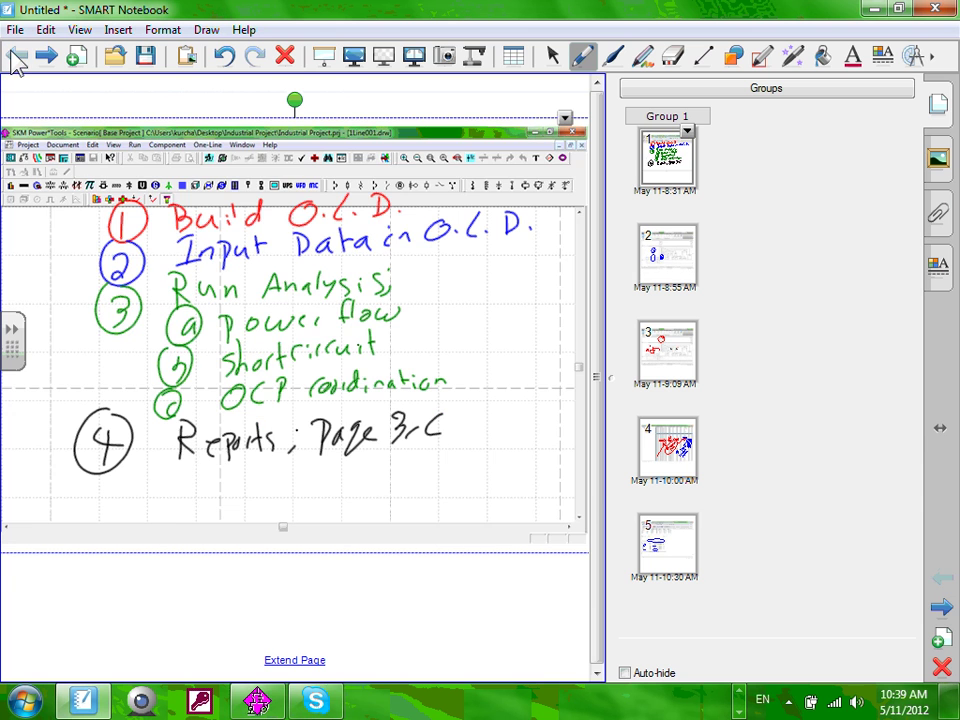
pyautogui.click(364, 57)
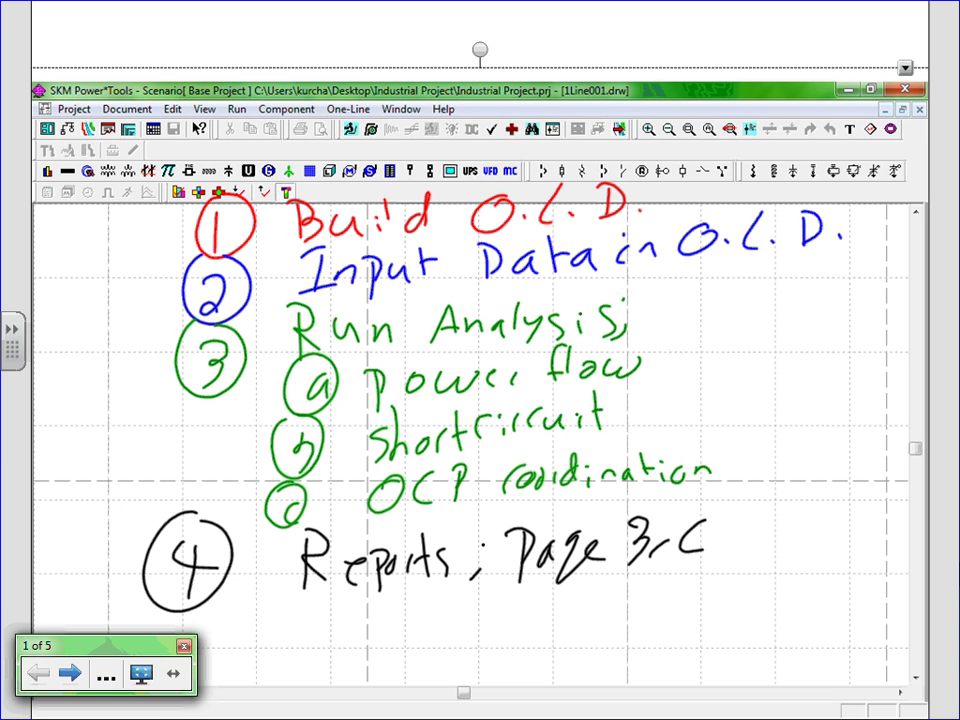
pyautogui.press('Escape')
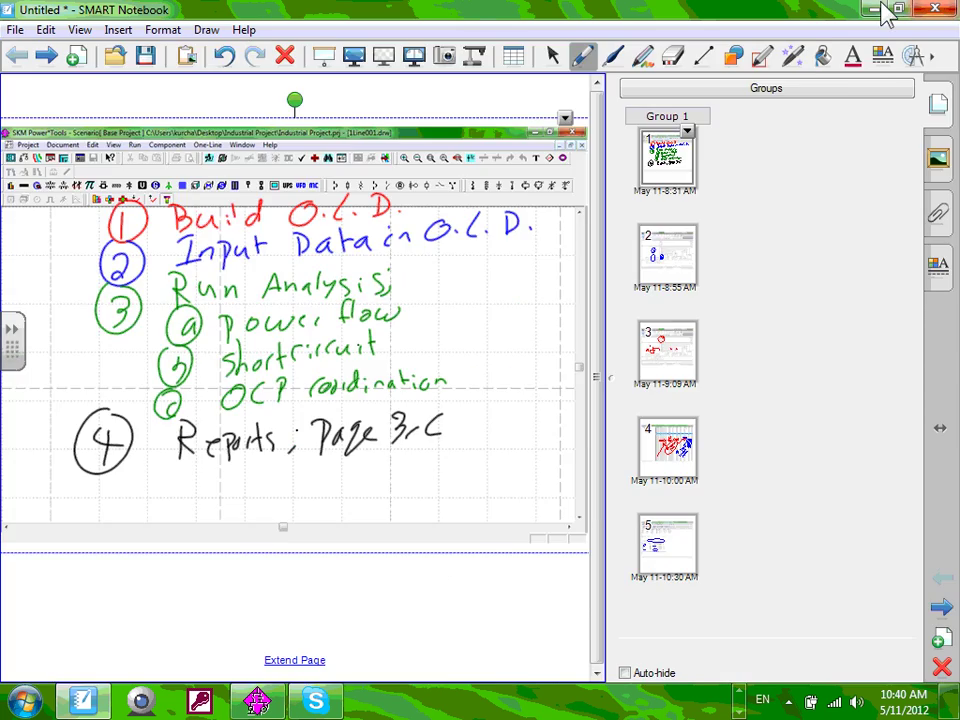
# Step: Switch back to SKM Power*Tools and save the one-line diagram with the complete network in view
pyautogui.click(872, 10)
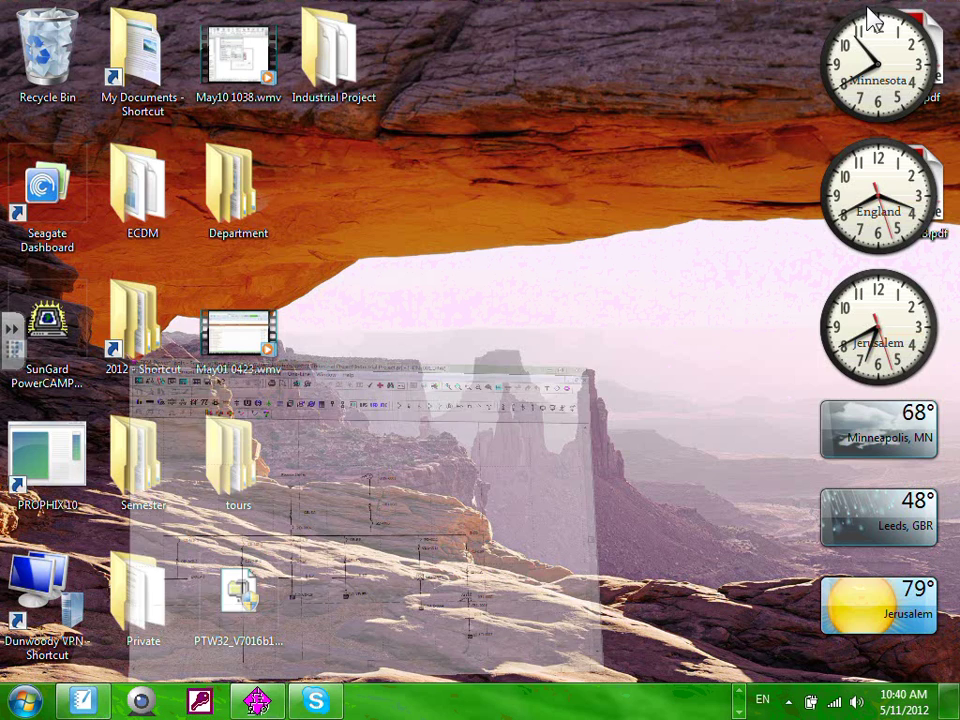
pyautogui.click(257, 703)
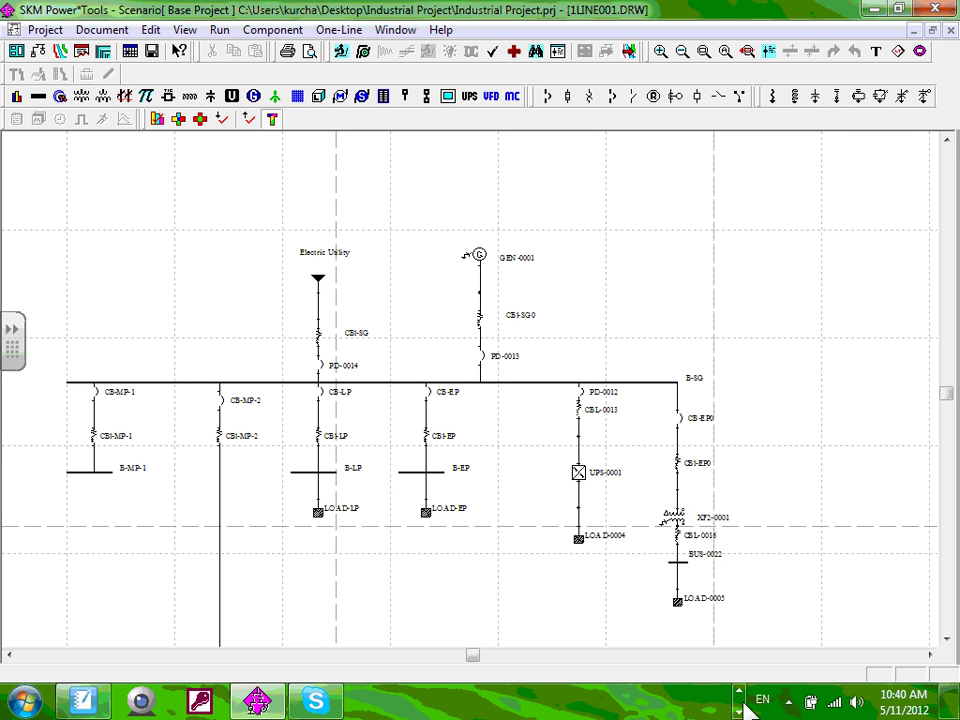
pyautogui.scroll(-1, 607, 414)
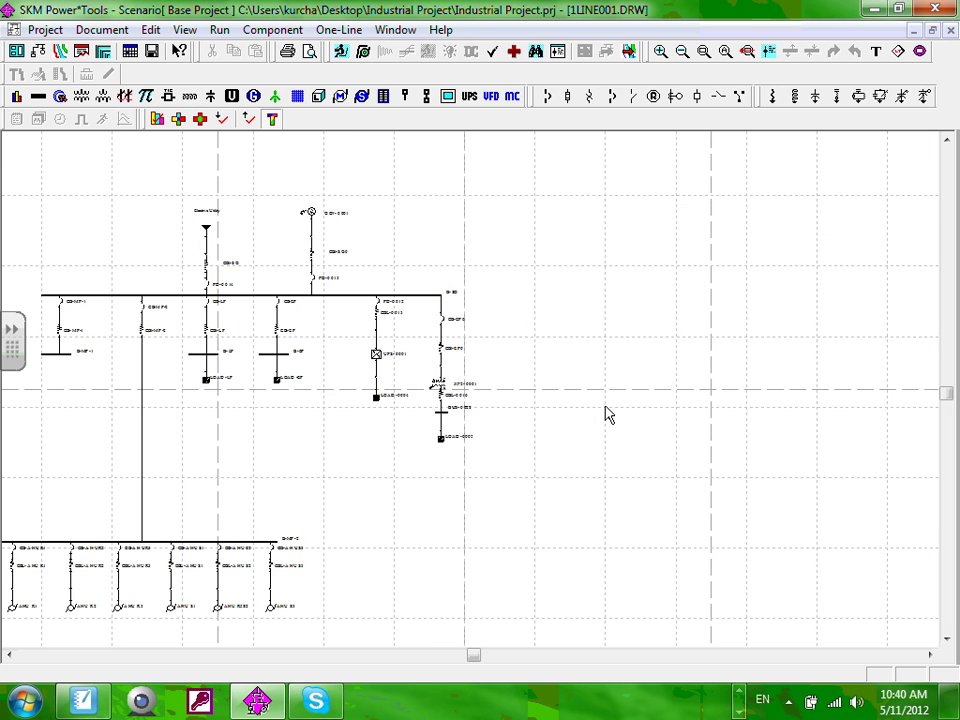
pyautogui.moveTo(607, 414); pyautogui.dragTo(550, 408)
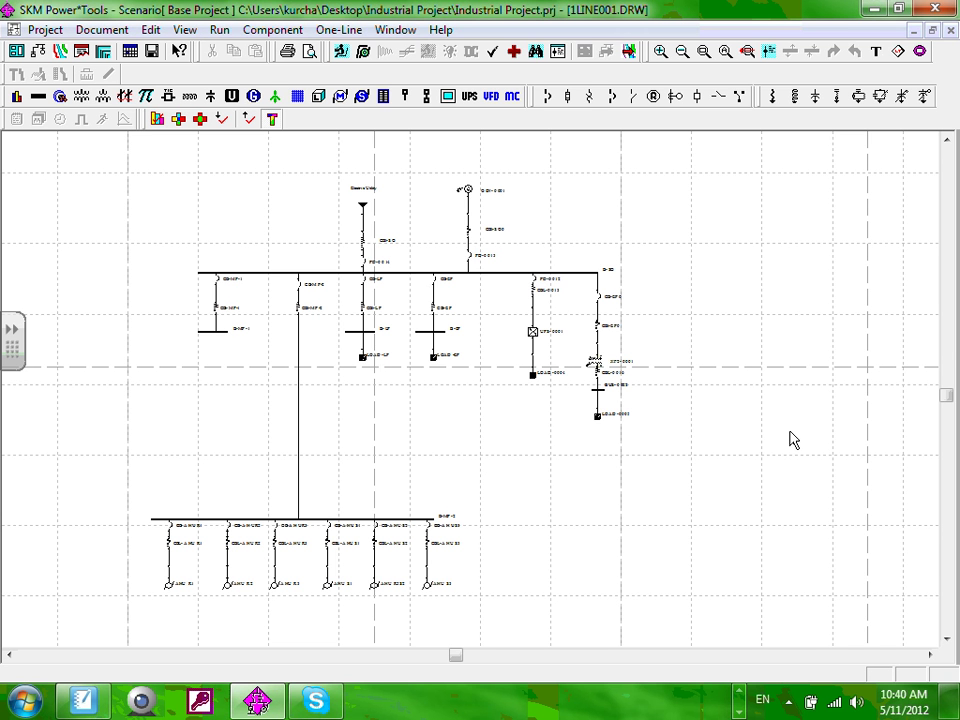
pyautogui.click(152, 51)
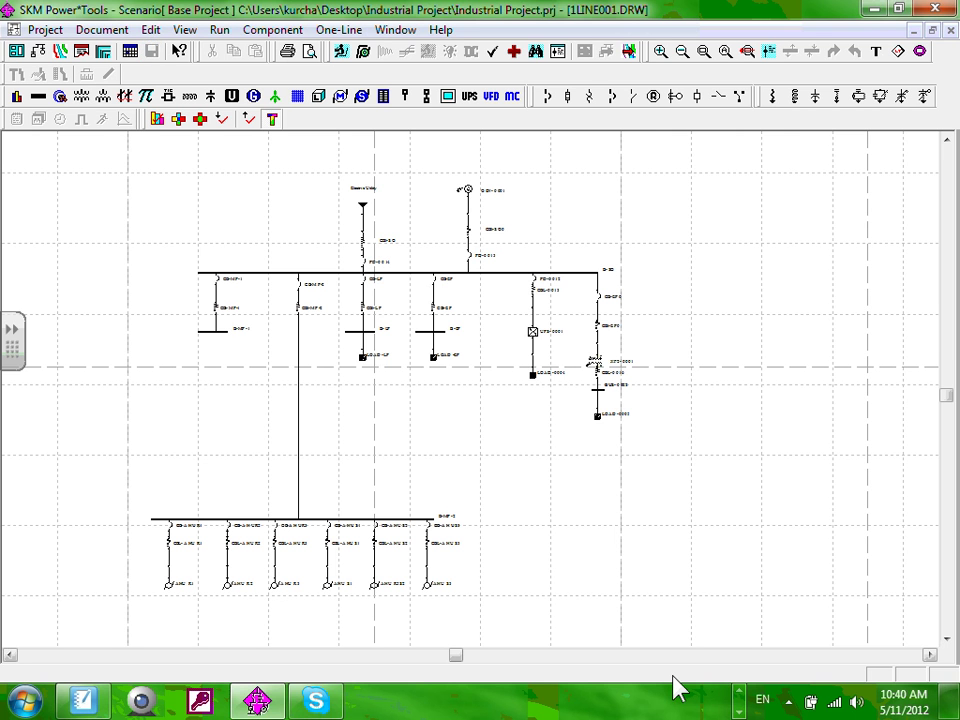
pyautogui.click(740, 692)
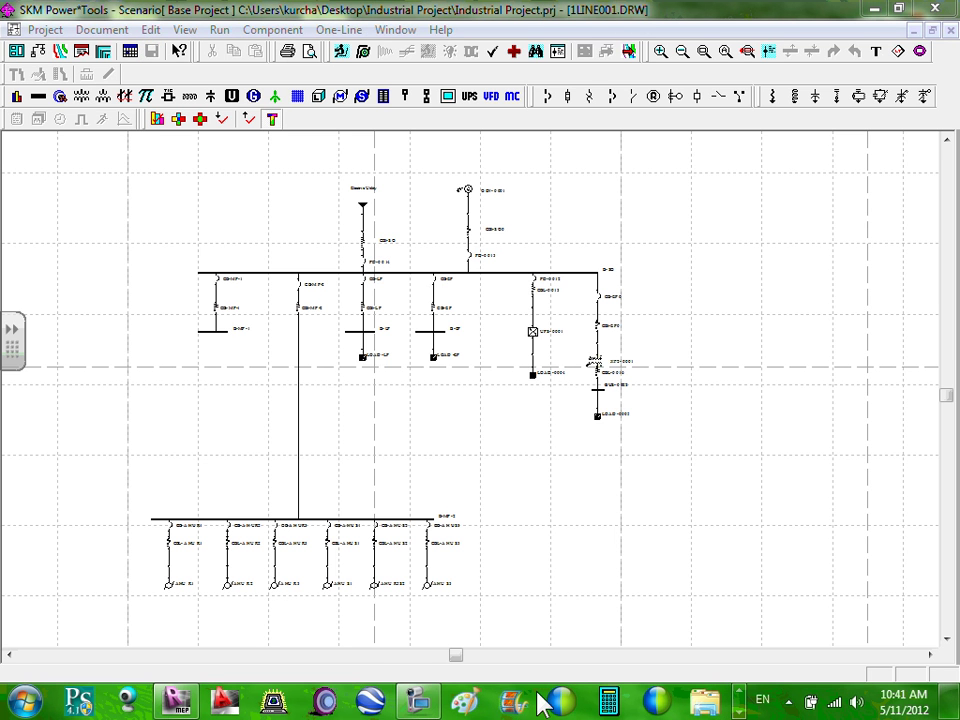
pyautogui.click(420, 702)
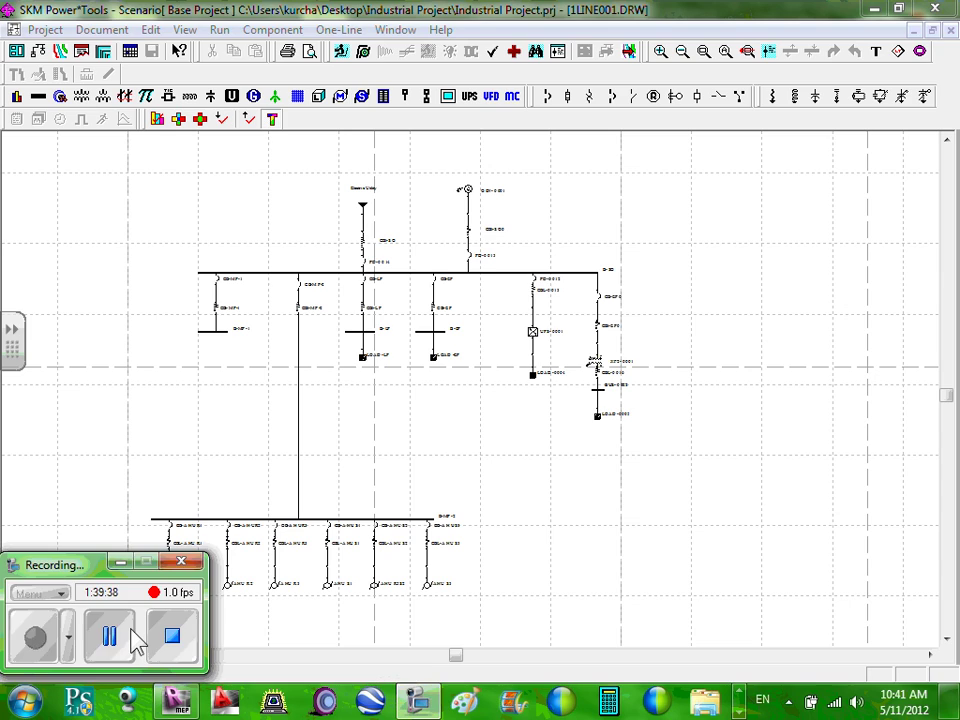